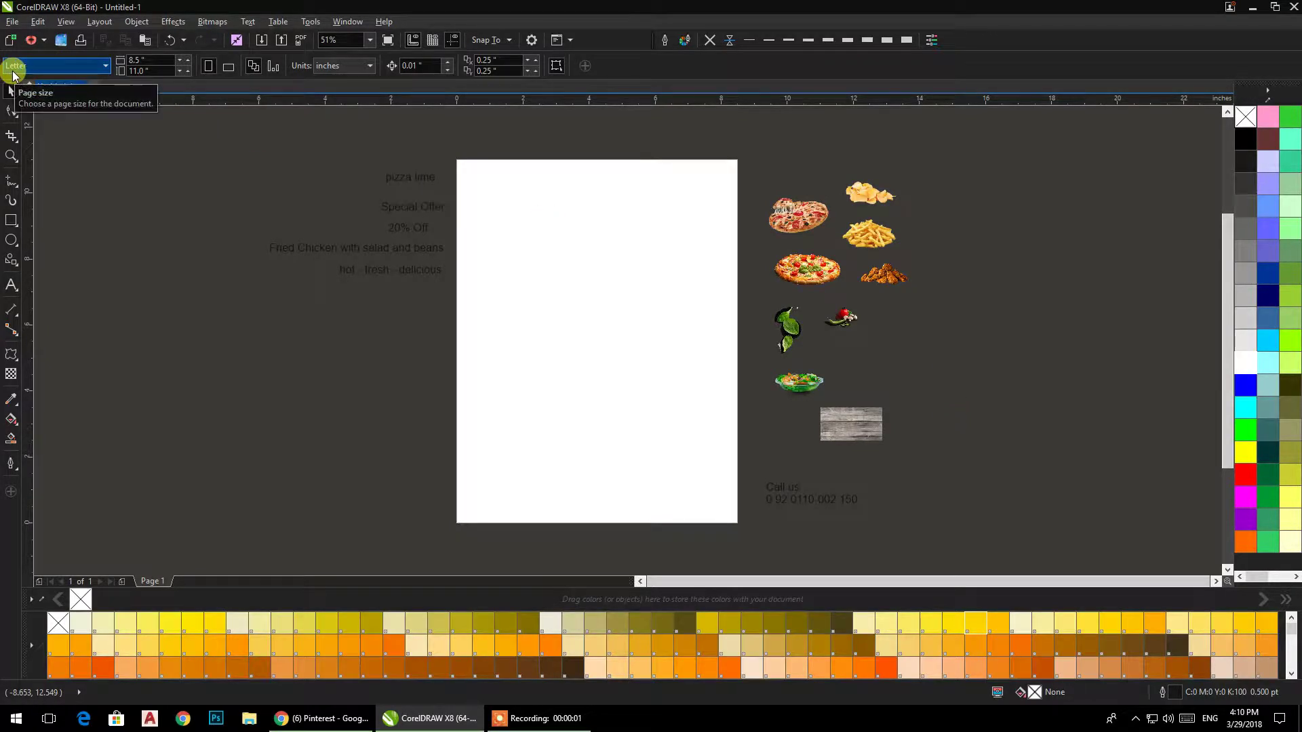
# Step: Add a page-sized rectangle with a vertical fountain fill running from dark brown at the bottom to red at the top
pyautogui.doubleClick(9, 226)
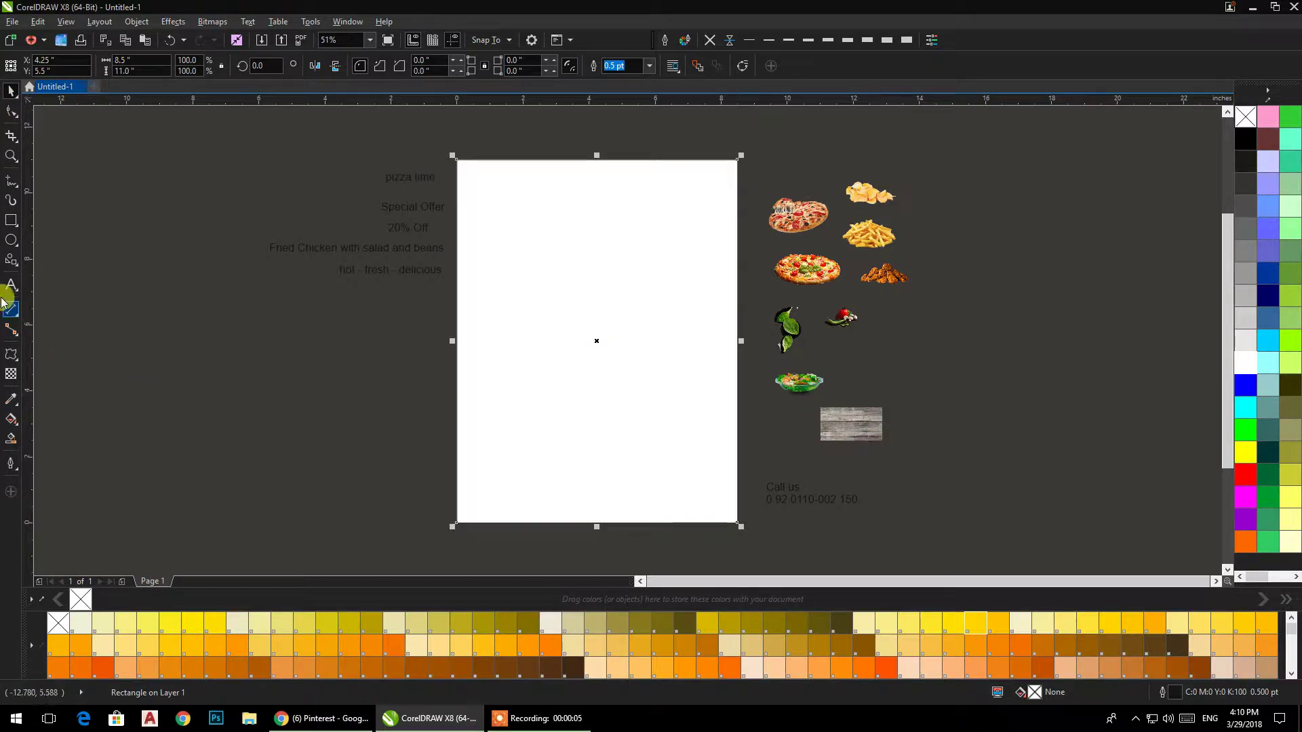
pyautogui.click(11, 420)
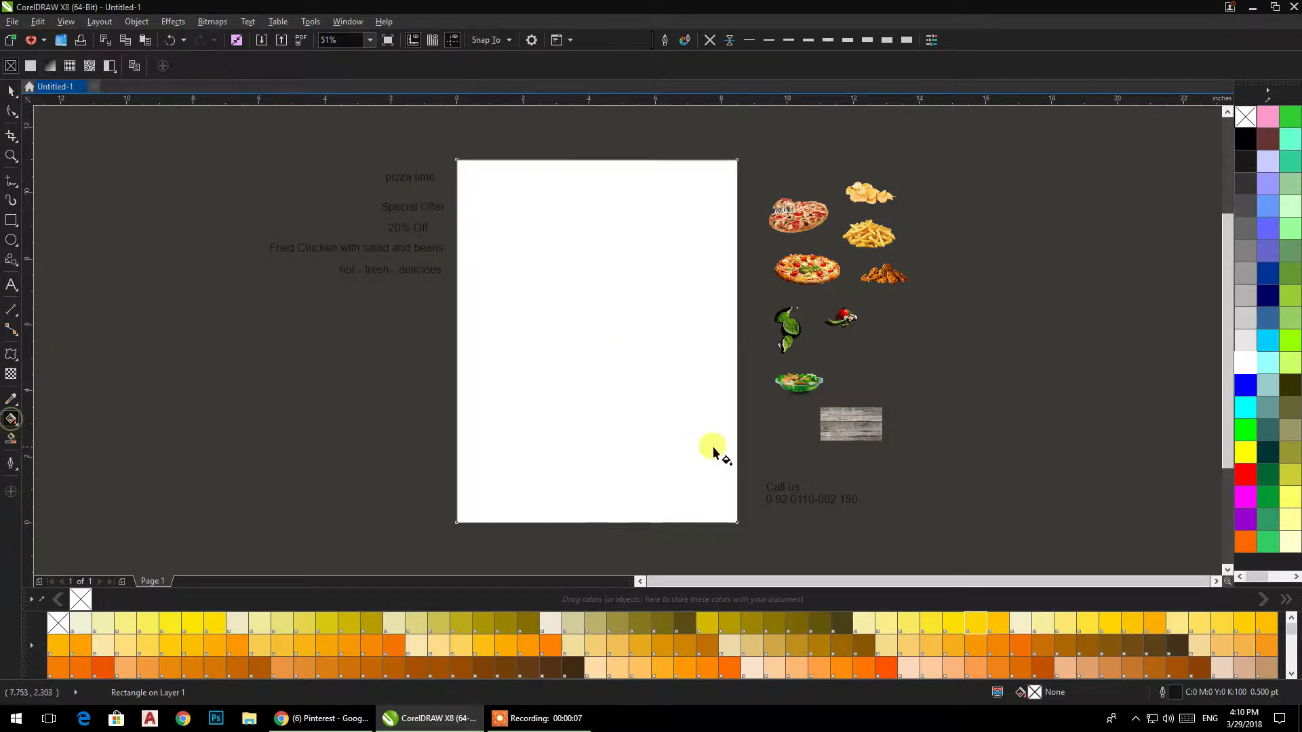
pyautogui.moveTo(601, 502); pyautogui.dragTo(601, 158)
pyautogui.moveTo(1262, 138); pyautogui.dragTo(598, 507)
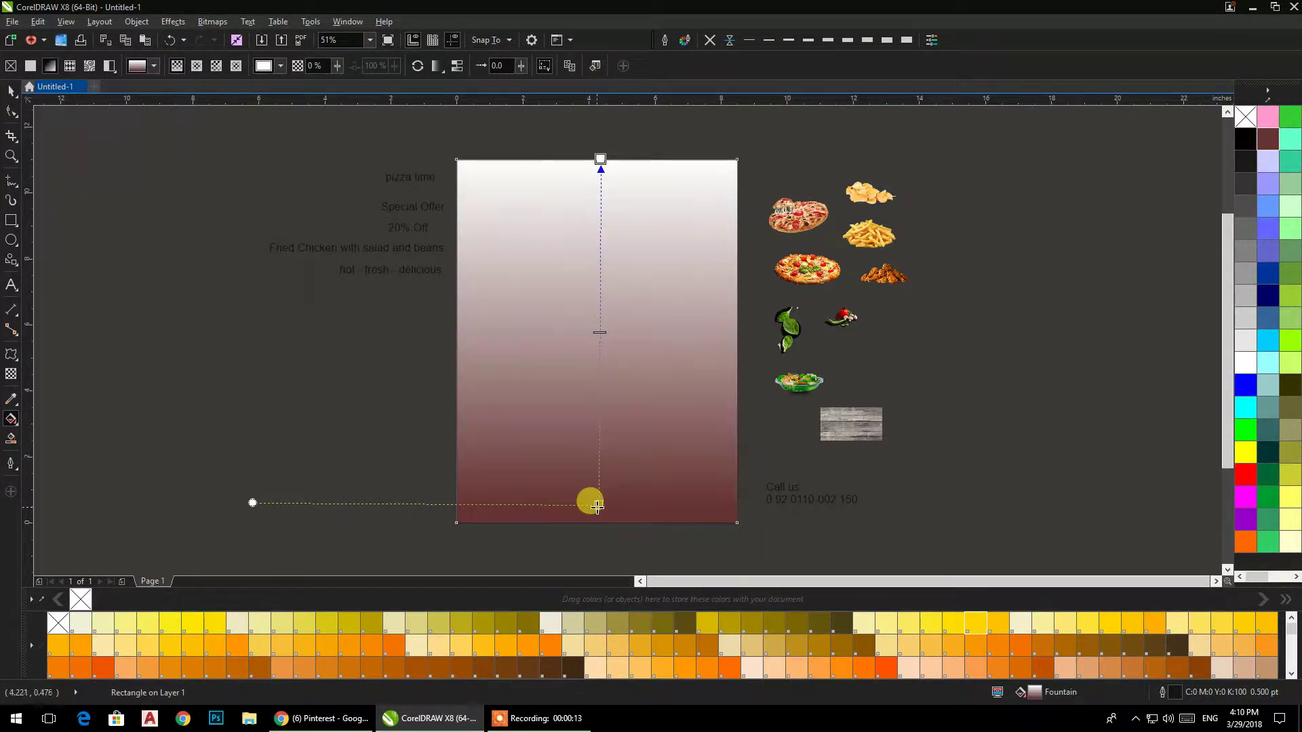
pyautogui.moveTo(1251, 479); pyautogui.dragTo(605, 253)
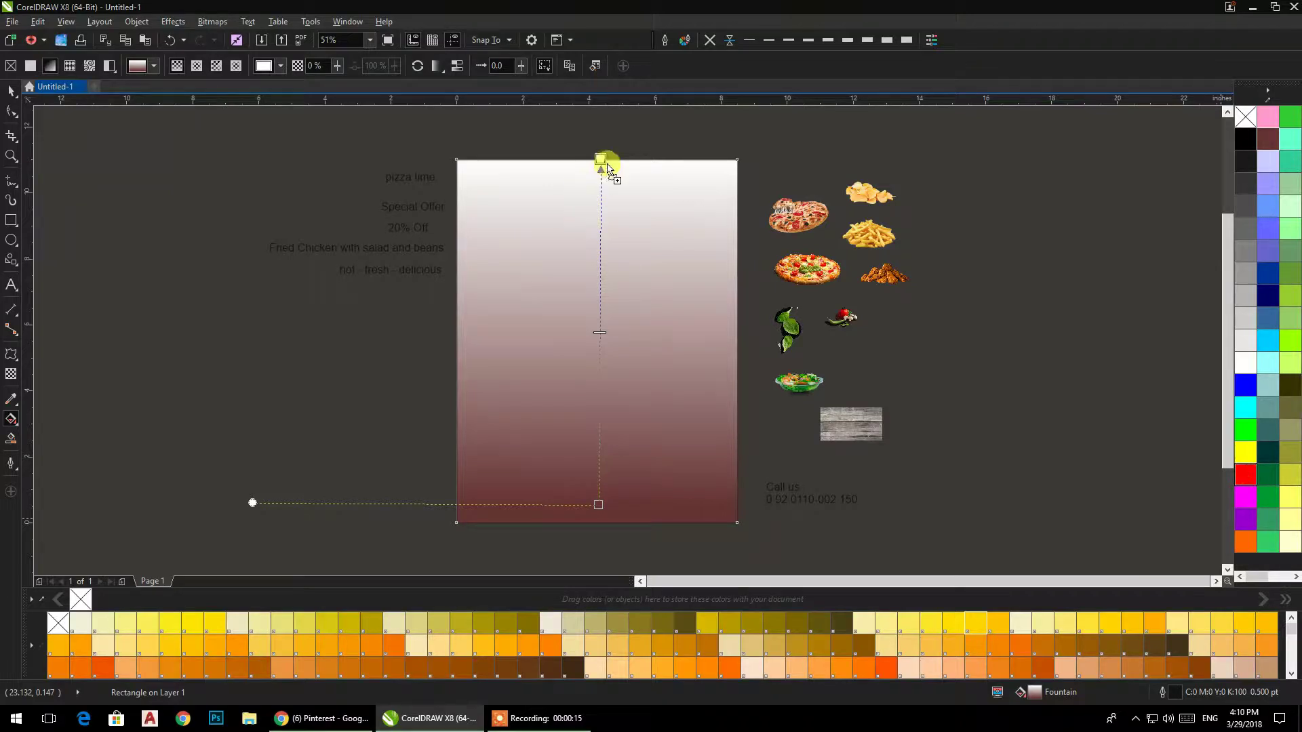
pyautogui.moveTo(608, 169); pyautogui.dragTo(602, 168)
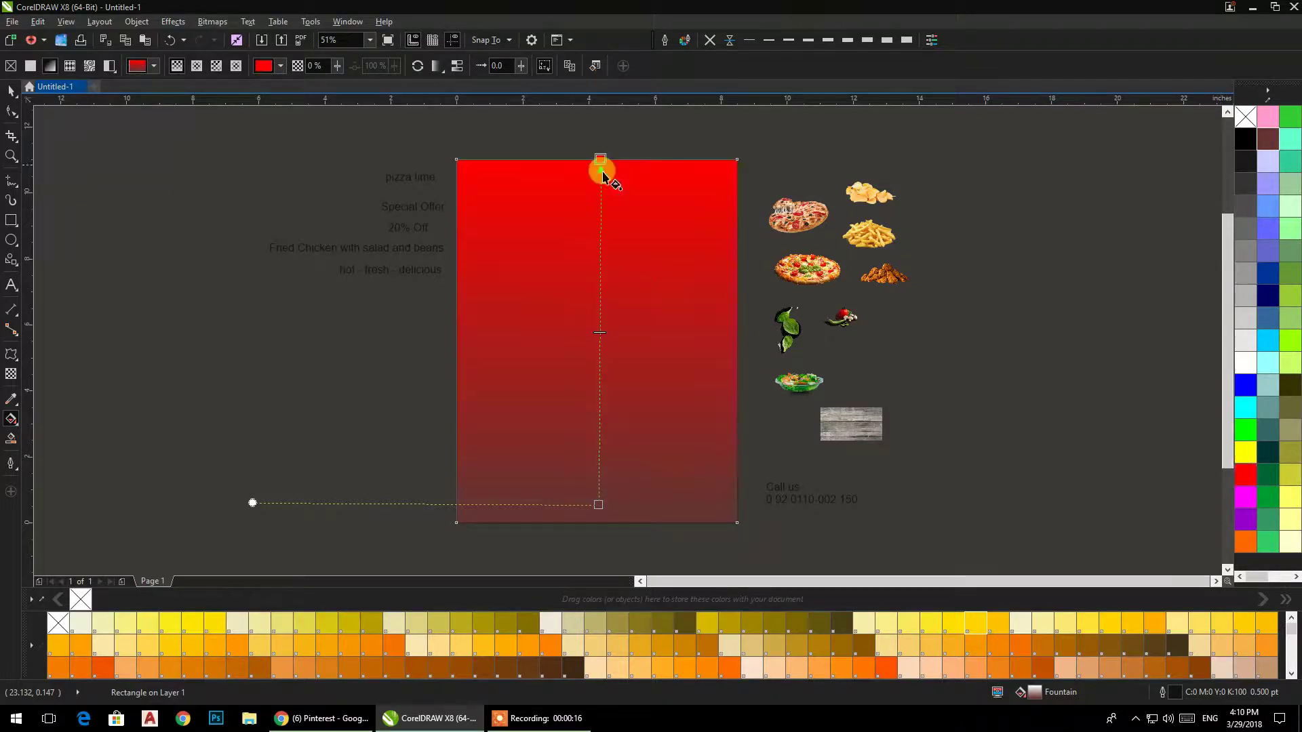
pyautogui.click(11, 89)
pyautogui.click(265, 332)
# Step: Draw a rectangular band about 8.9 by 1.56 inches across the upper part of the page, overhanging both sides
pyautogui.moveTo(465, 337); pyautogui.dragTo(480, 333)
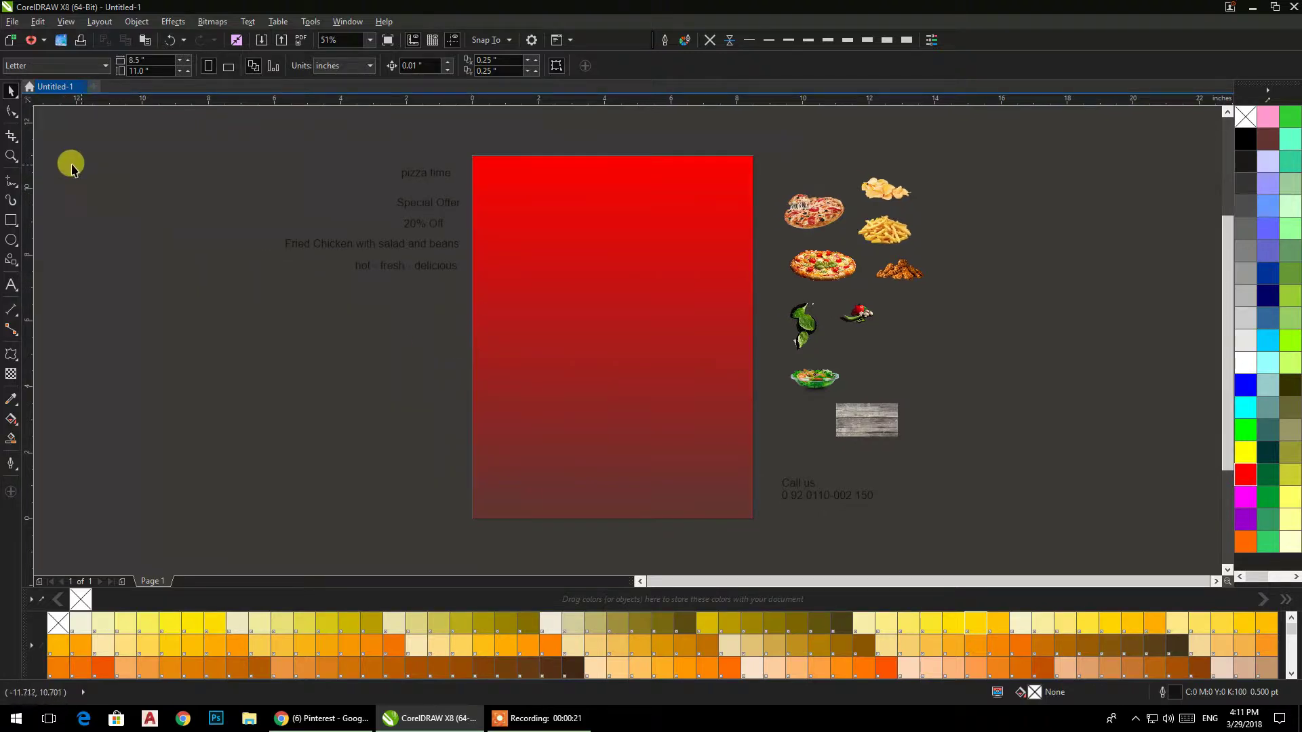
pyautogui.click(11, 221)
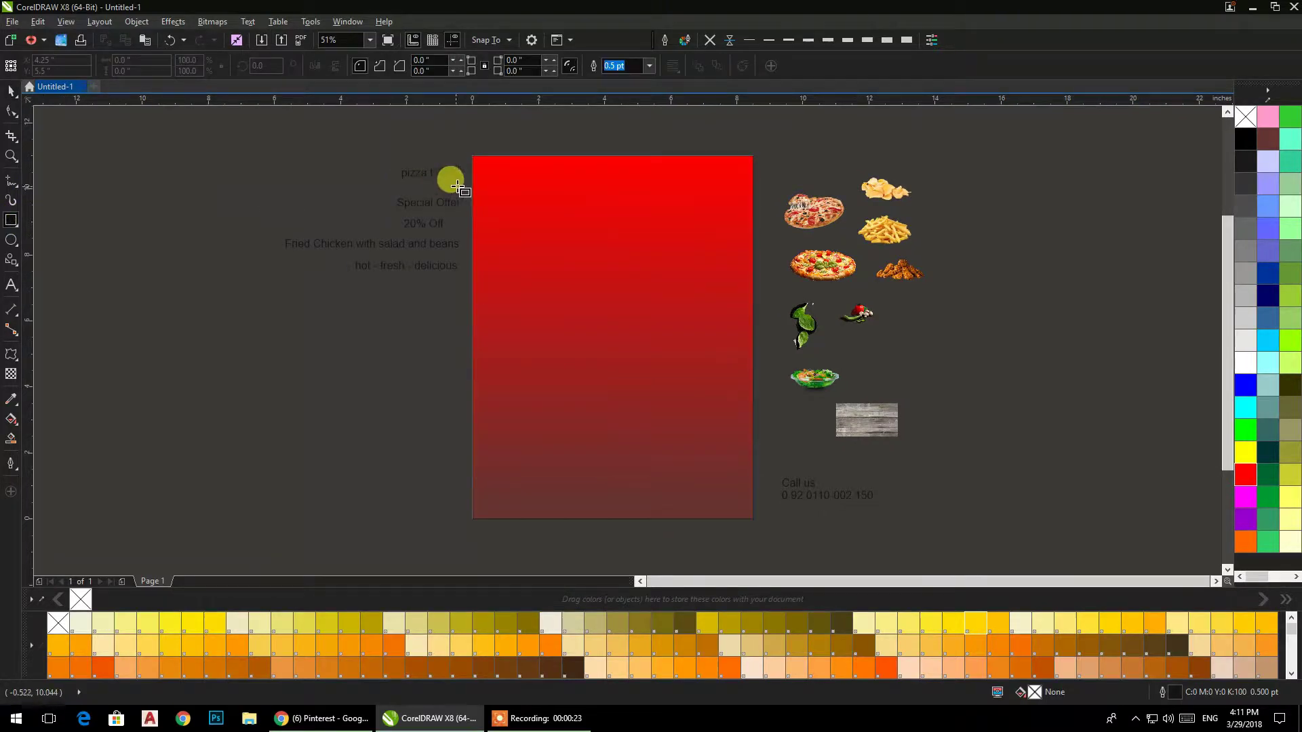
pyautogui.moveTo(466, 183); pyautogui.dragTo(764, 234)
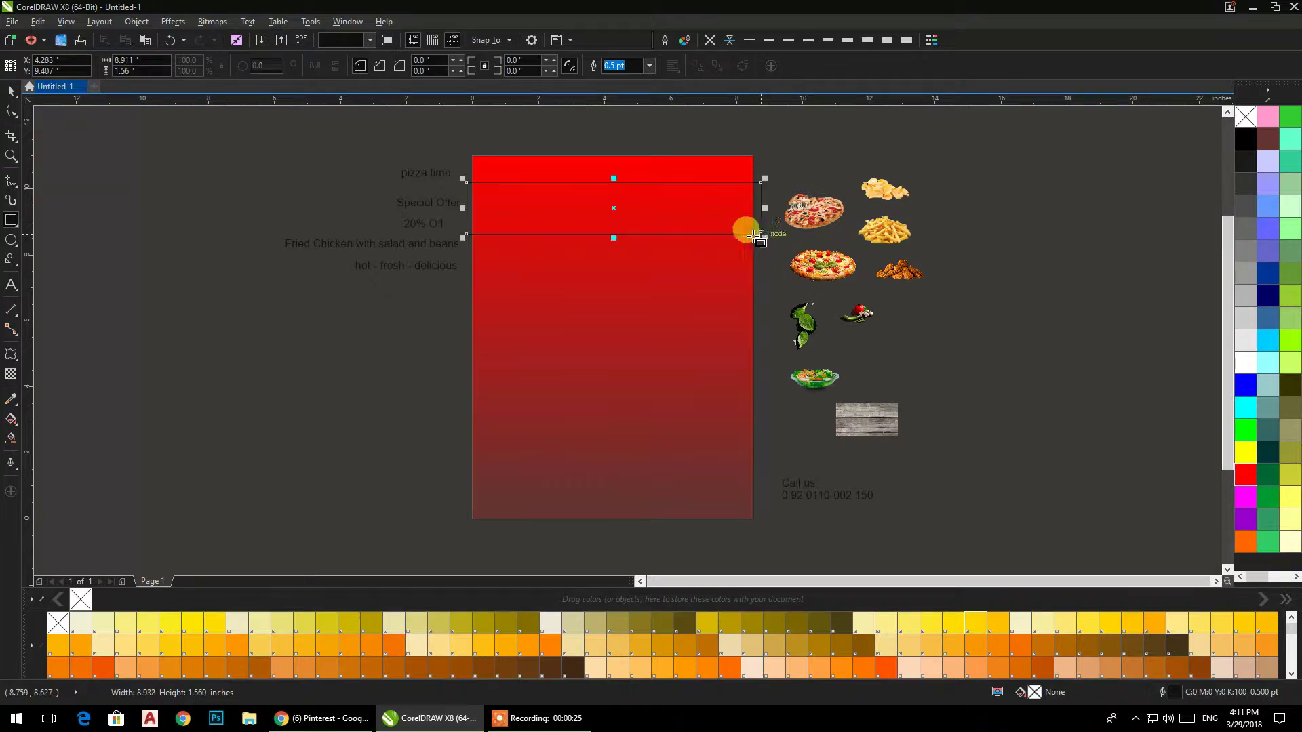
pyautogui.click(13, 94)
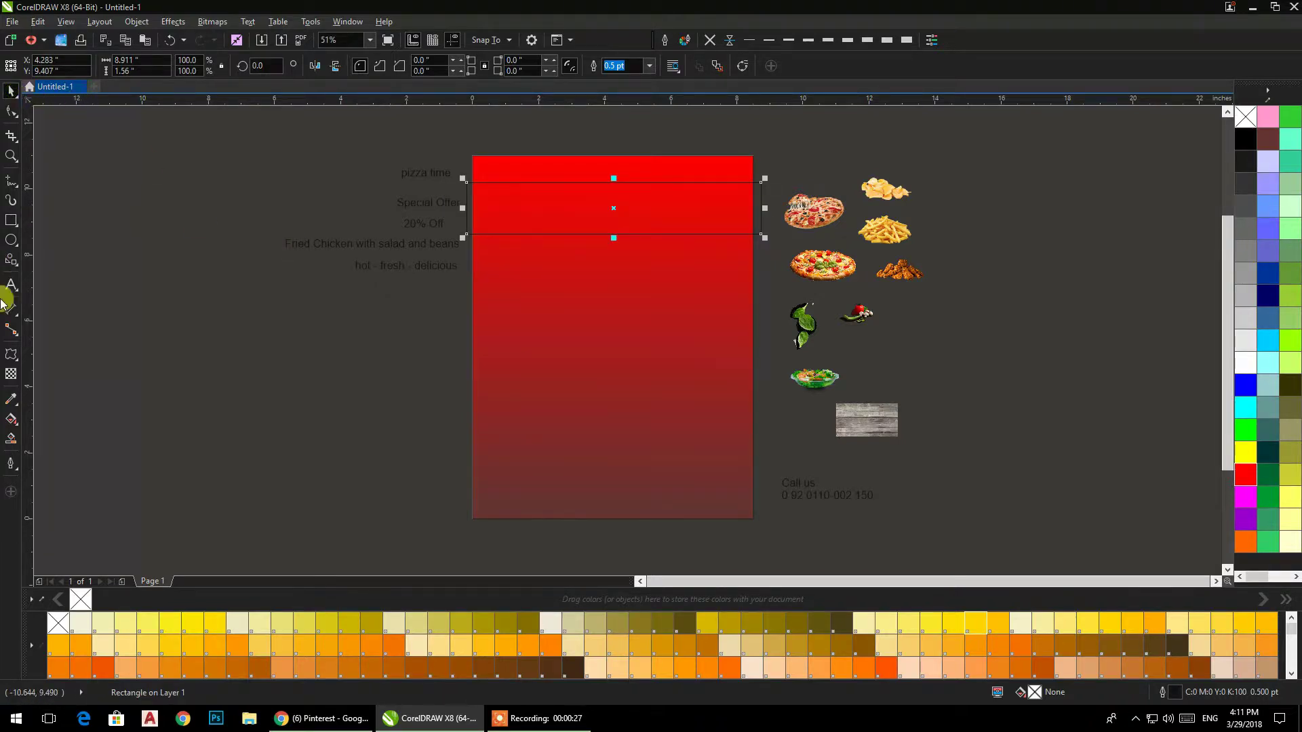
pyautogui.moveTo(241, 305); pyautogui.dragTo(338, 310)
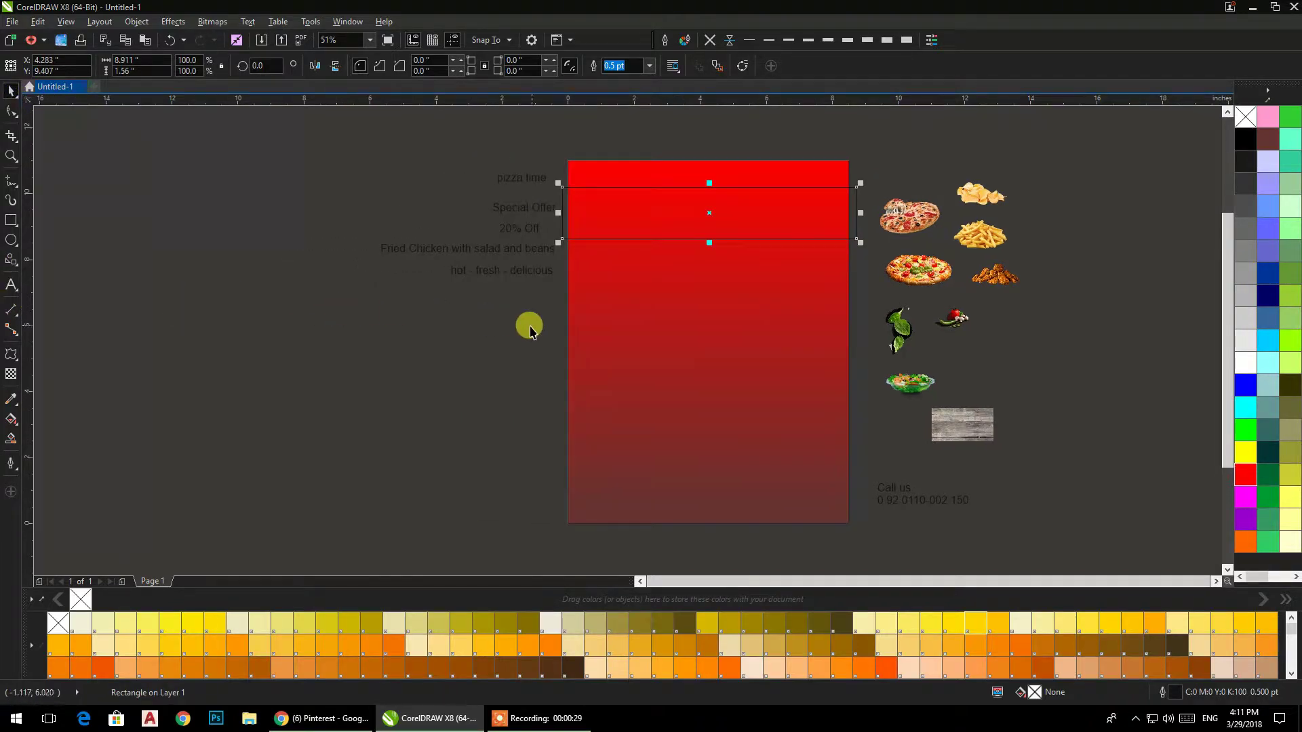
# Step: Fill the band with red and remove its outline
pyautogui.click(1245, 475)
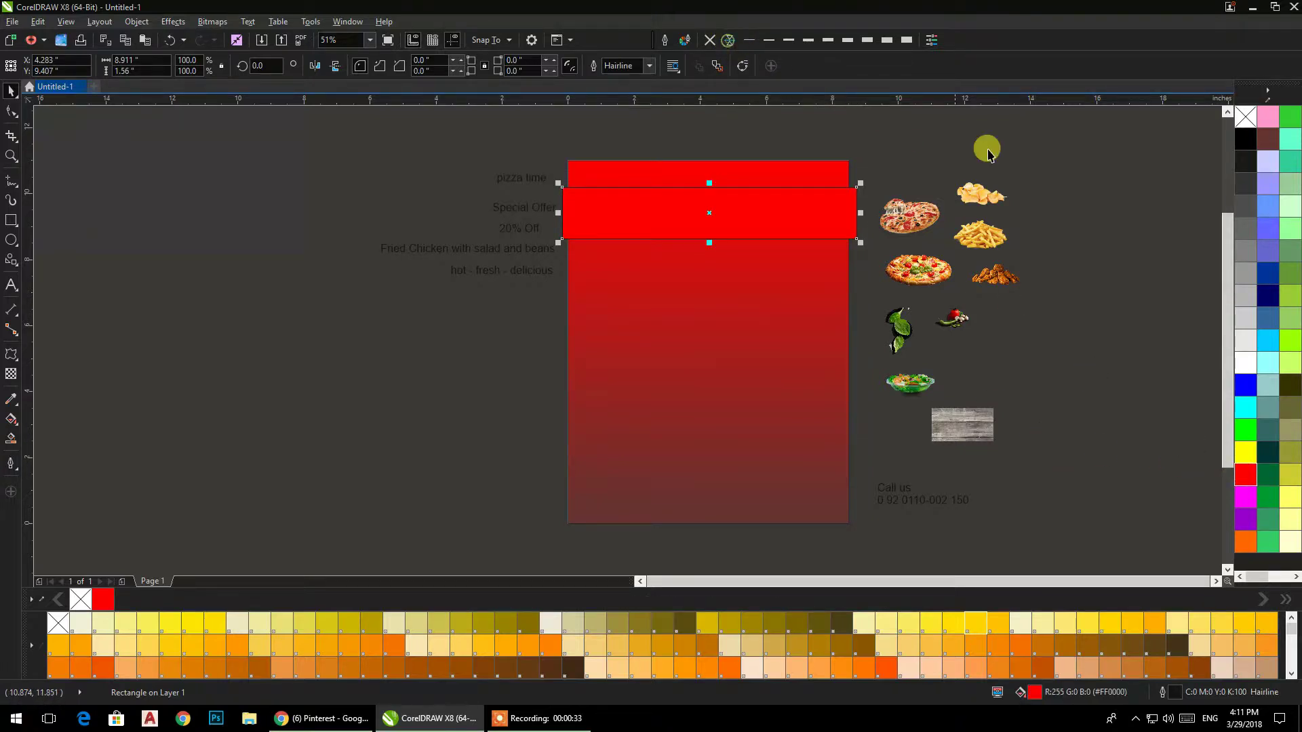
pyautogui.click(710, 39)
pyautogui.click(1050, 161)
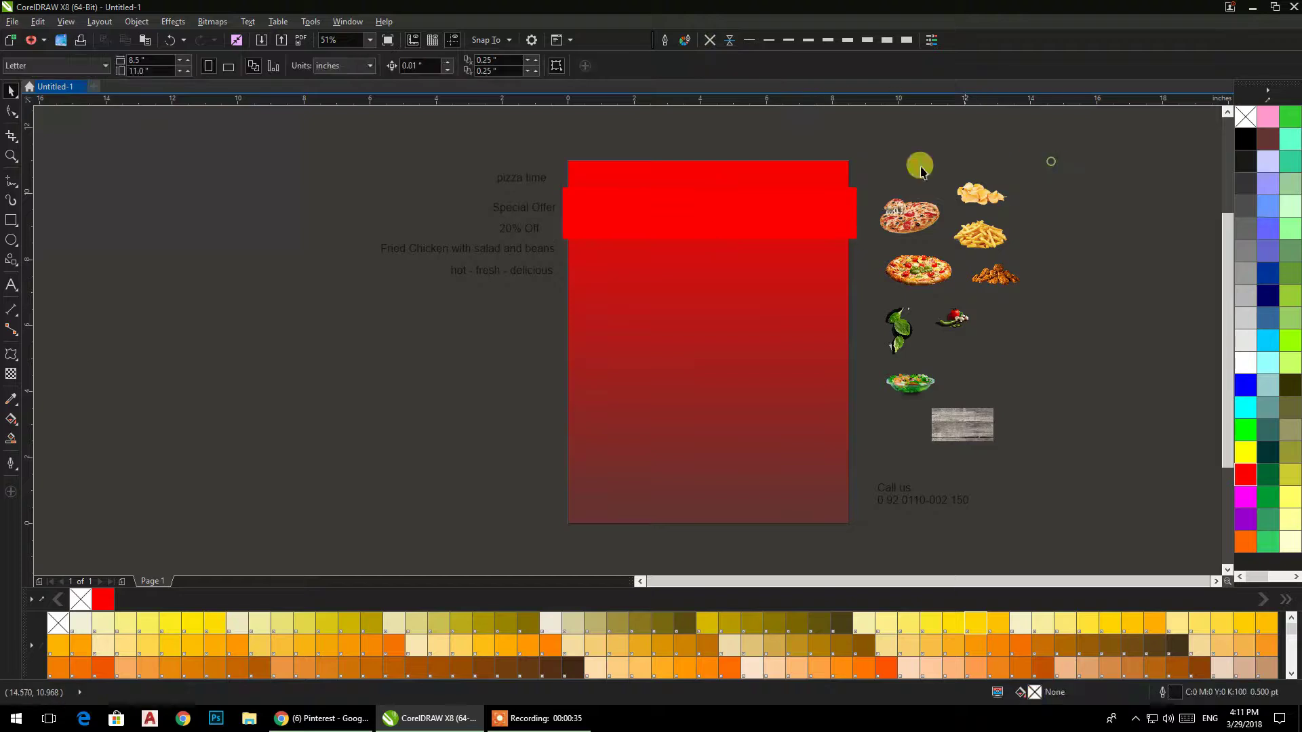
# Step: Try several pink shades on the band, then fill it with the dark maroon PANTONE 26-3-6 C
pyautogui.scroll(1, 788, 192)
pyautogui.click(782, 214)
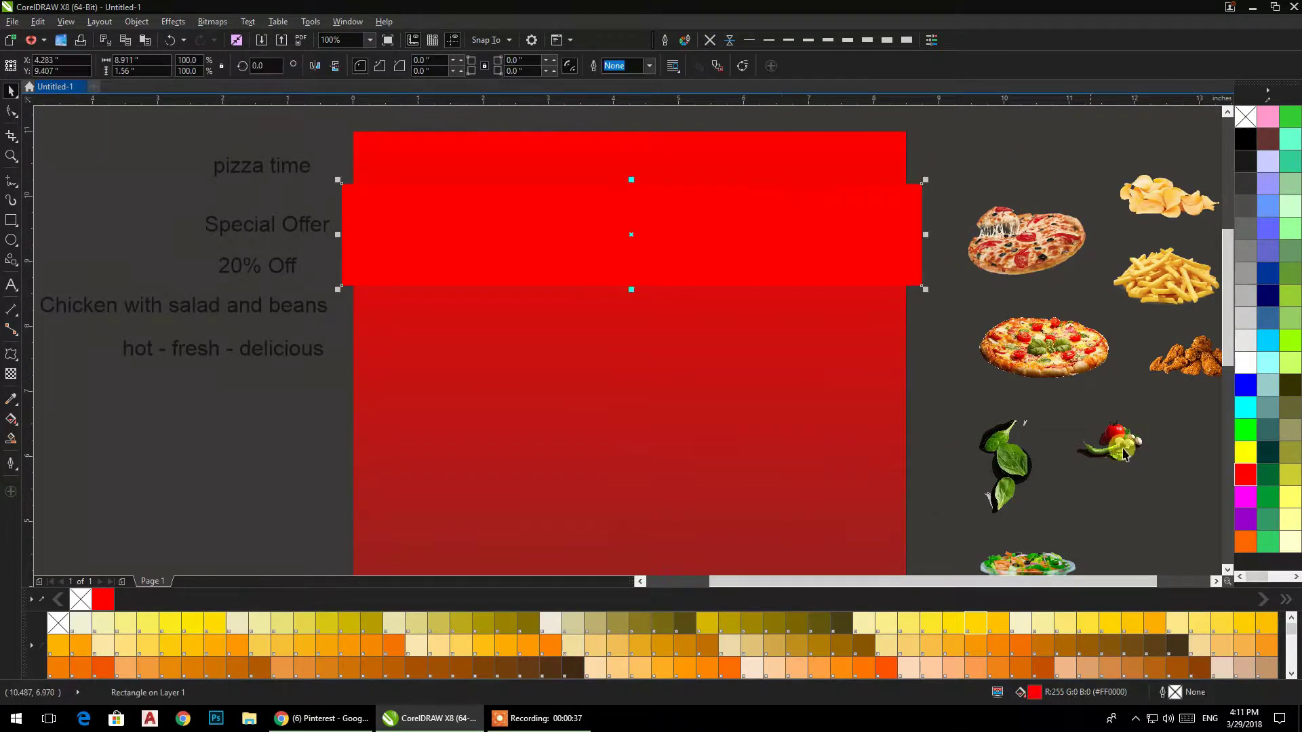
pyautogui.scroll(-1, 1016, 655)
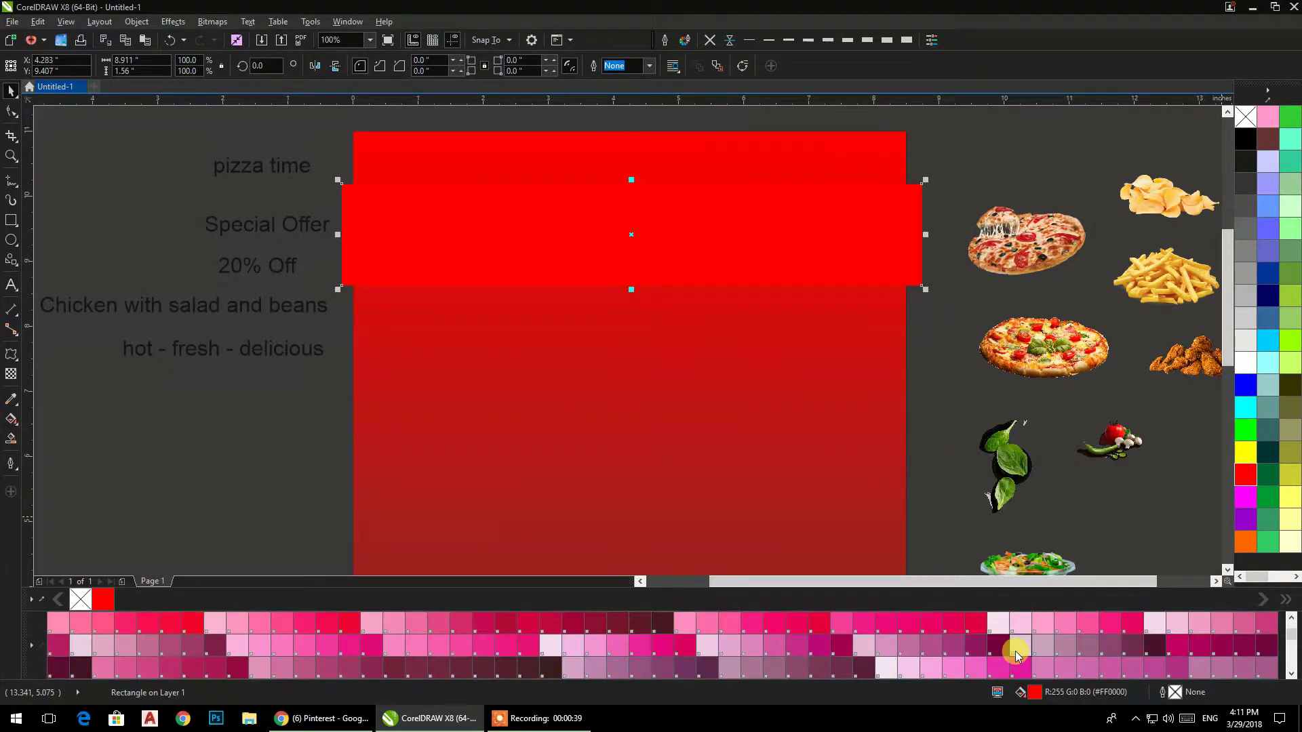
pyautogui.click(820, 625)
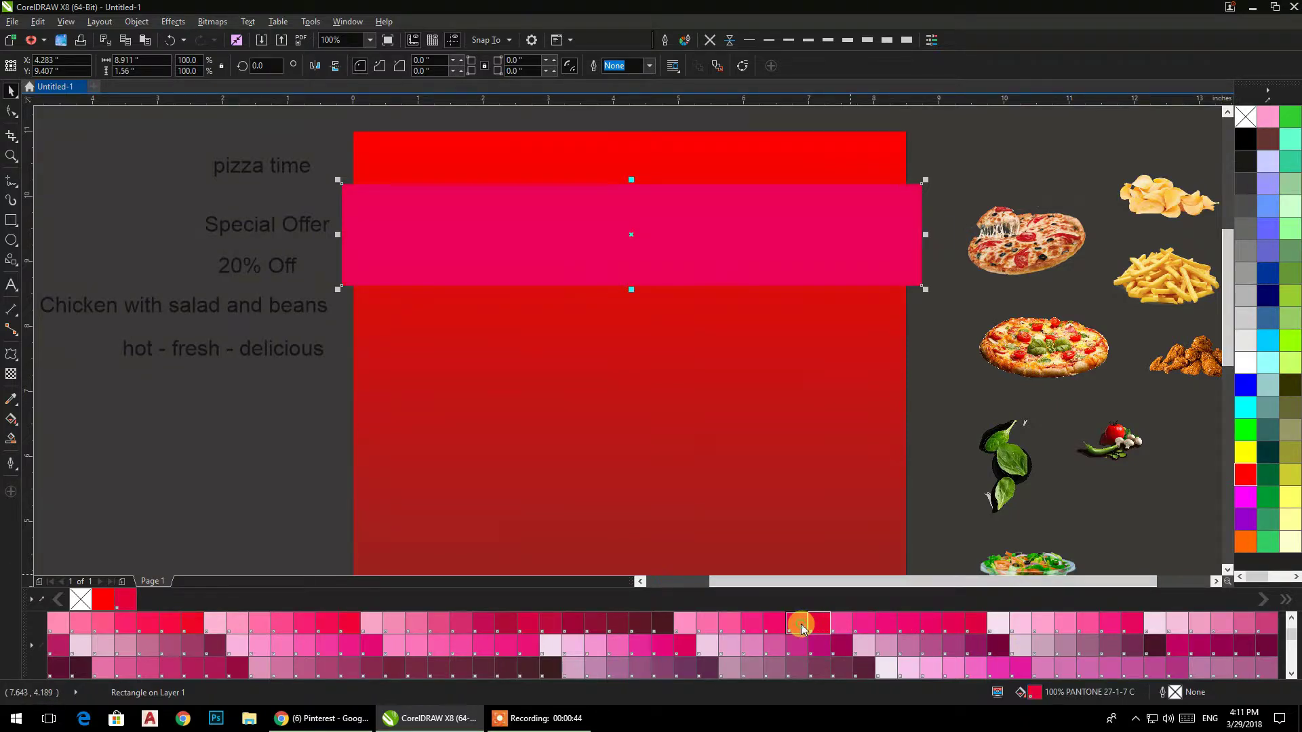
pyautogui.click(800, 625)
pyautogui.click(752, 623)
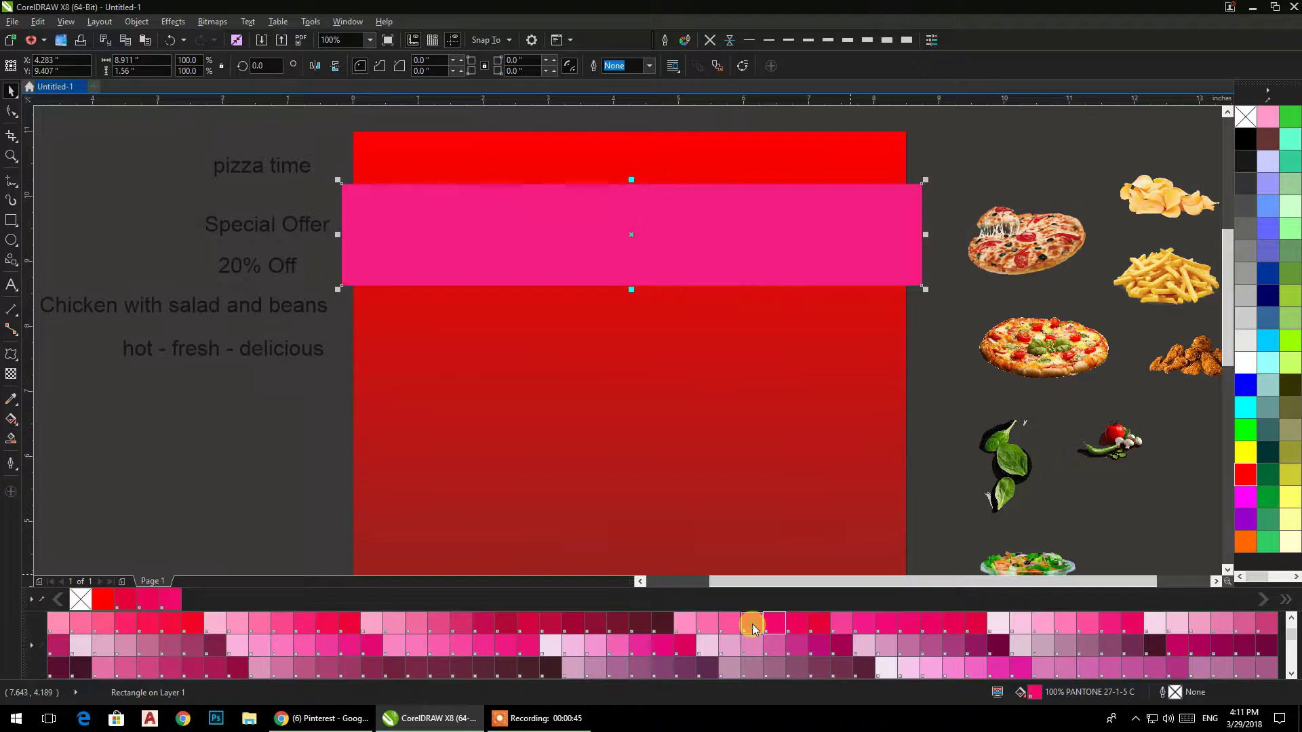
pyautogui.scroll(-3, 430, 666)
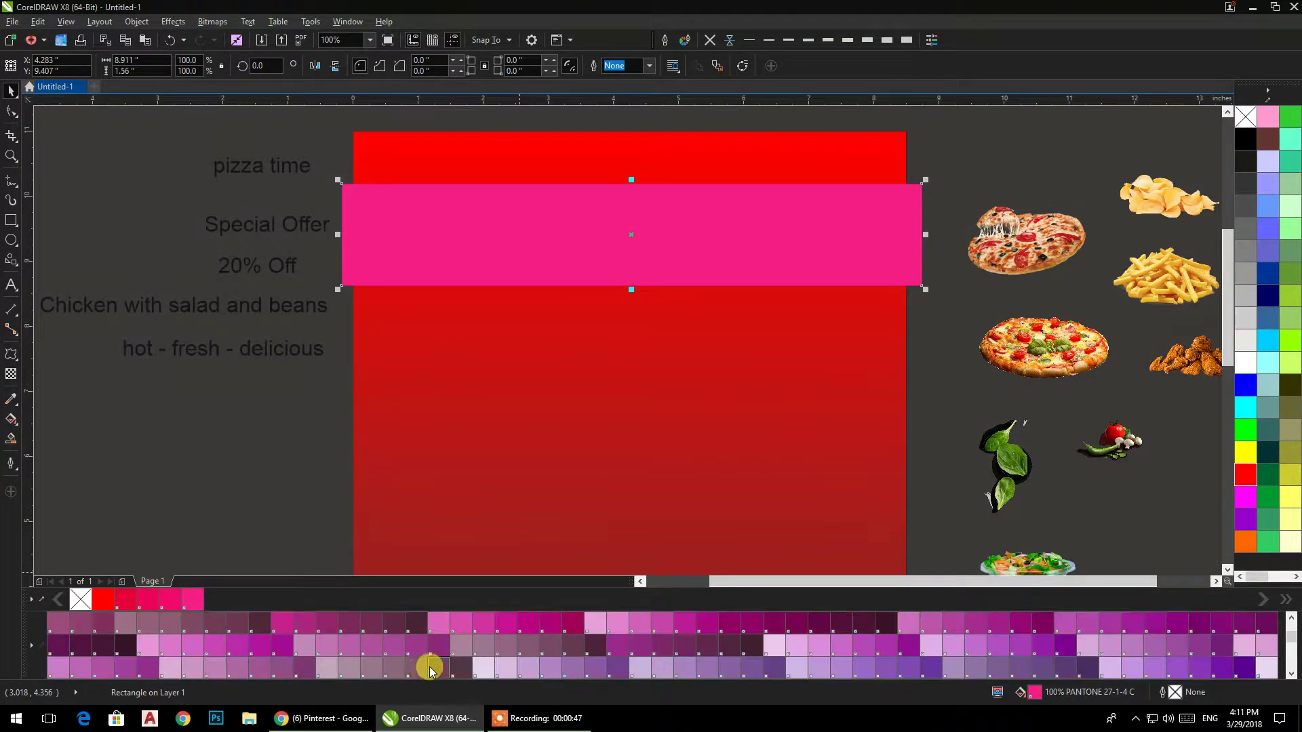
pyautogui.scroll(3, 909, 661)
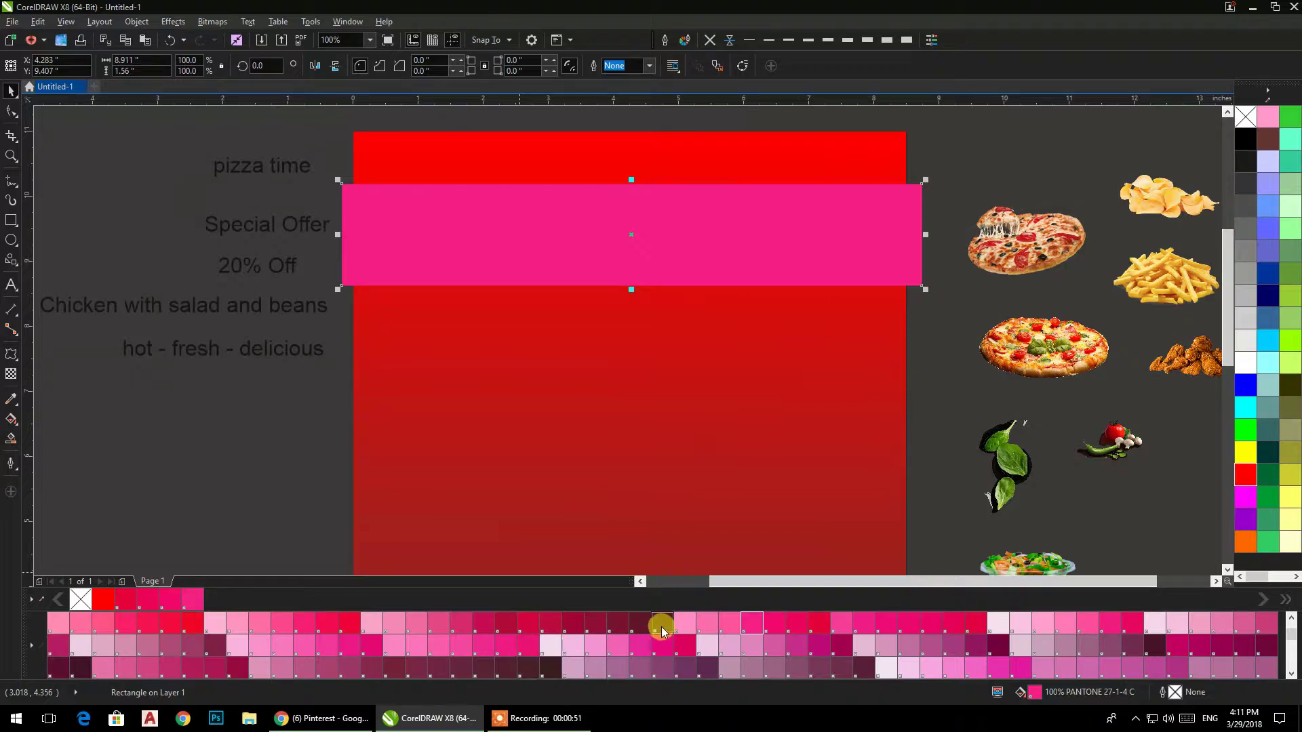
pyautogui.click(636, 623)
pyautogui.click(929, 381)
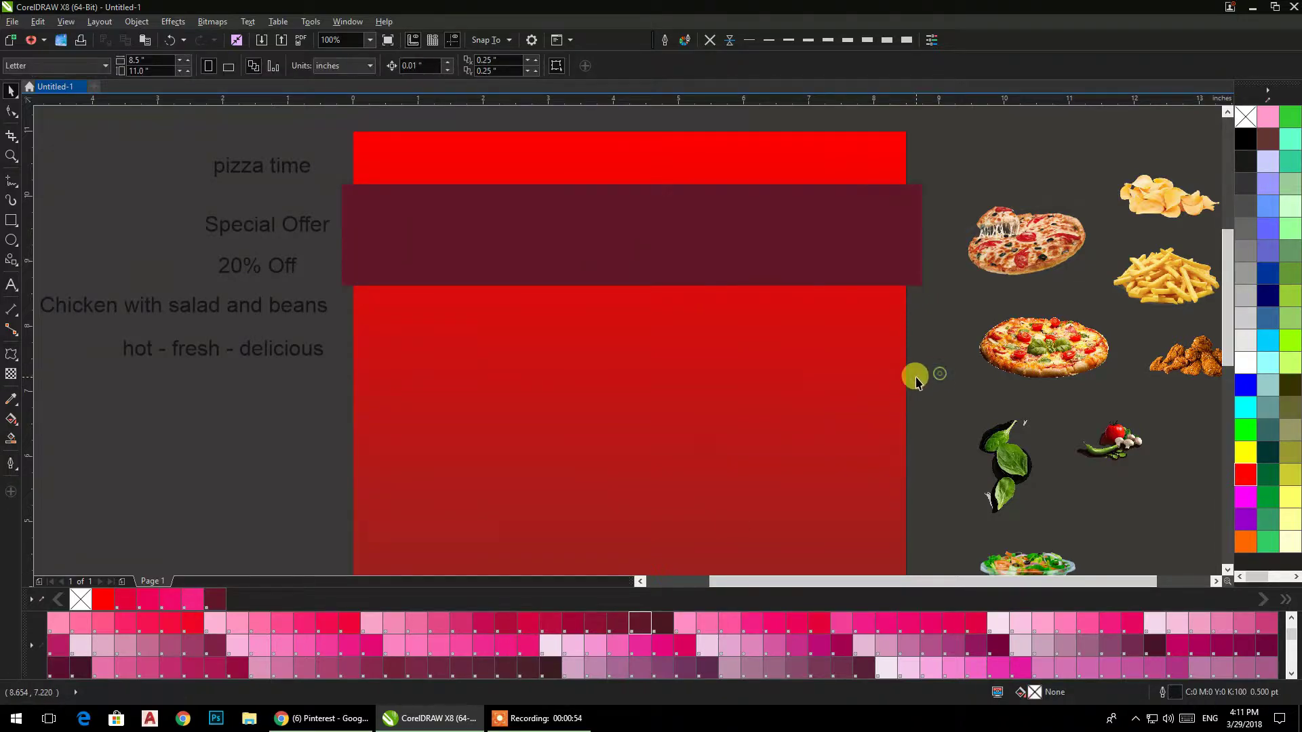
# Step: Draw a straight horizontal line about 11.3 inches long across the page below the maroon band
pyautogui.click(10, 183)
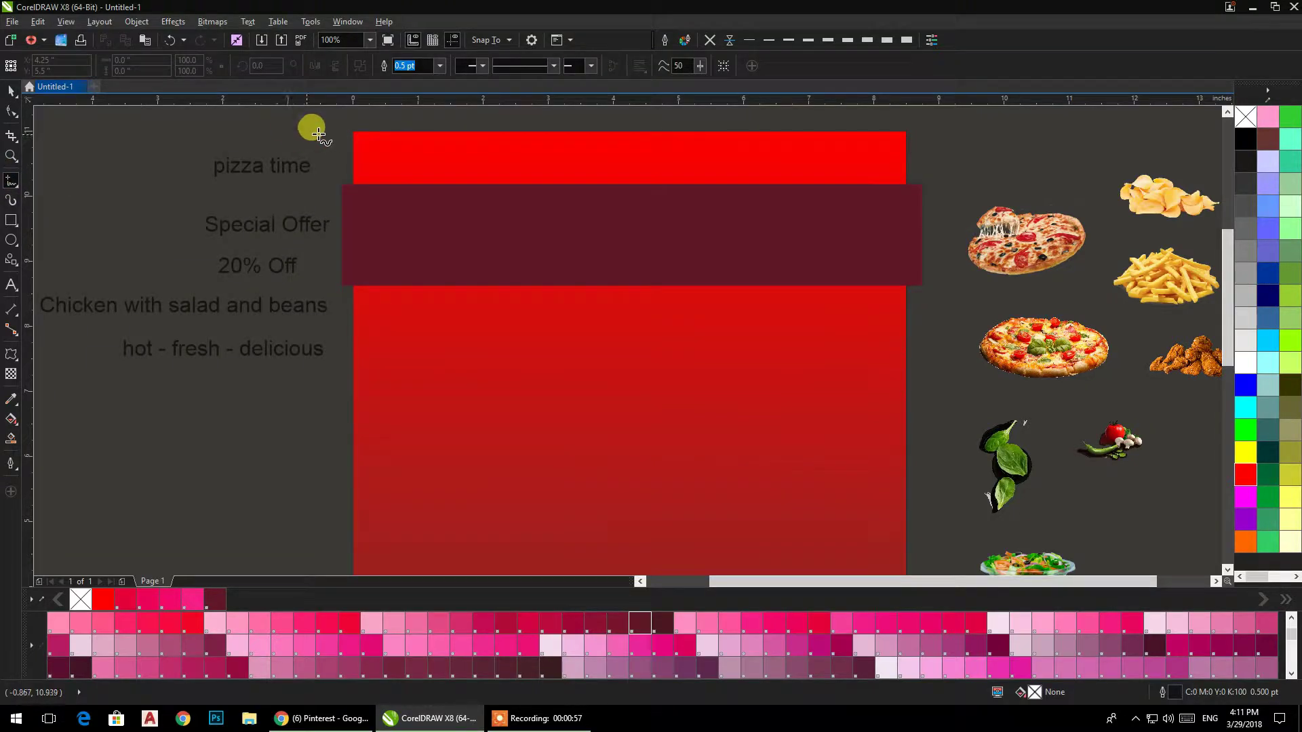
pyautogui.moveTo(307, 388); pyautogui.dragTo(842, 388)
pyautogui.hotkey('ctrl', 'z')
pyautogui.click(314, 422)
pyautogui.click(313, 401)
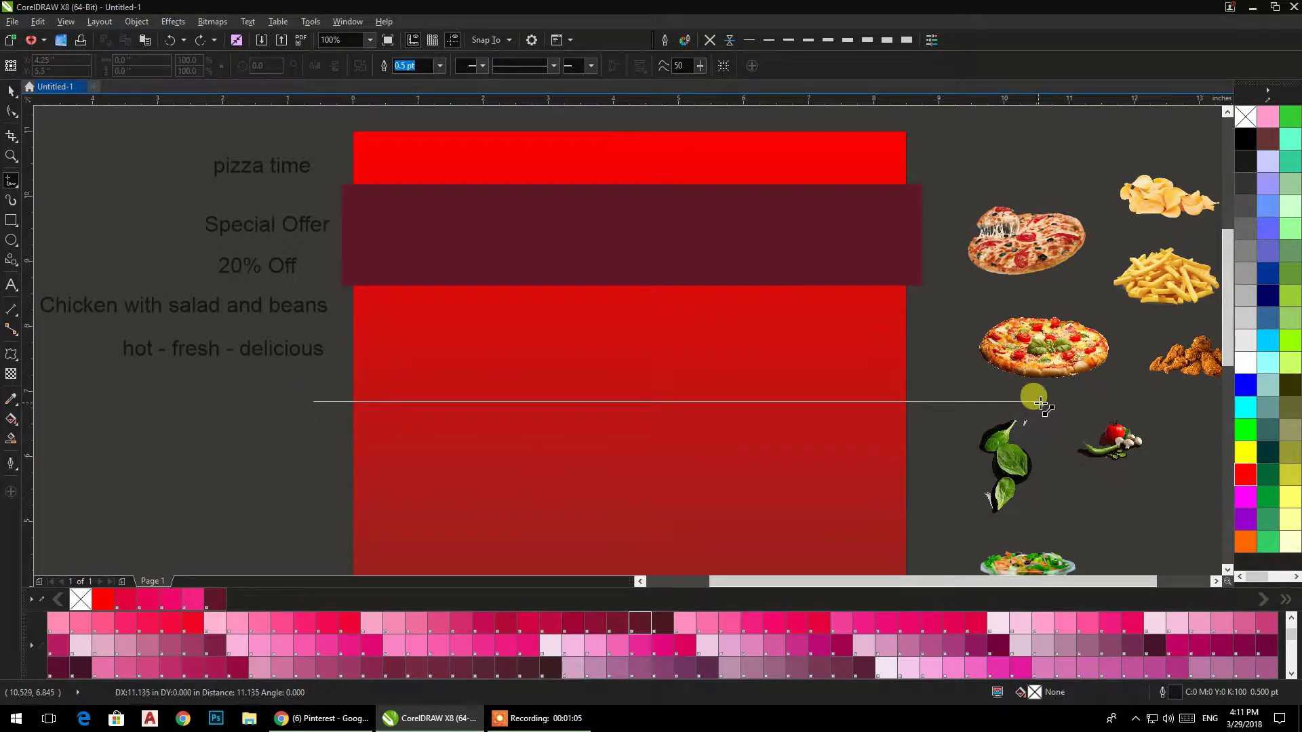
pyautogui.click(1053, 403)
pyautogui.click(11, 88)
# Step: Apply a zipper distortion to the line with amplitude 14 and frequency 20
pyautogui.click(12, 357)
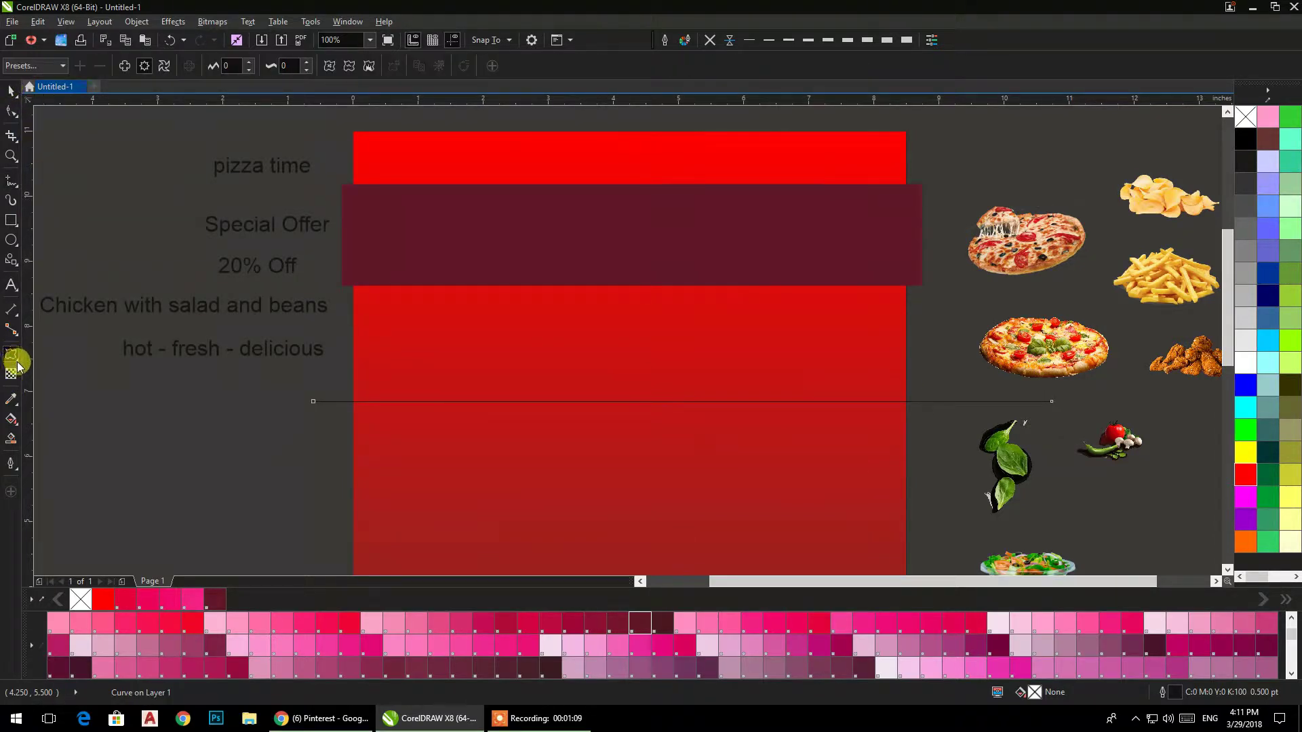
pyautogui.click(16, 358)
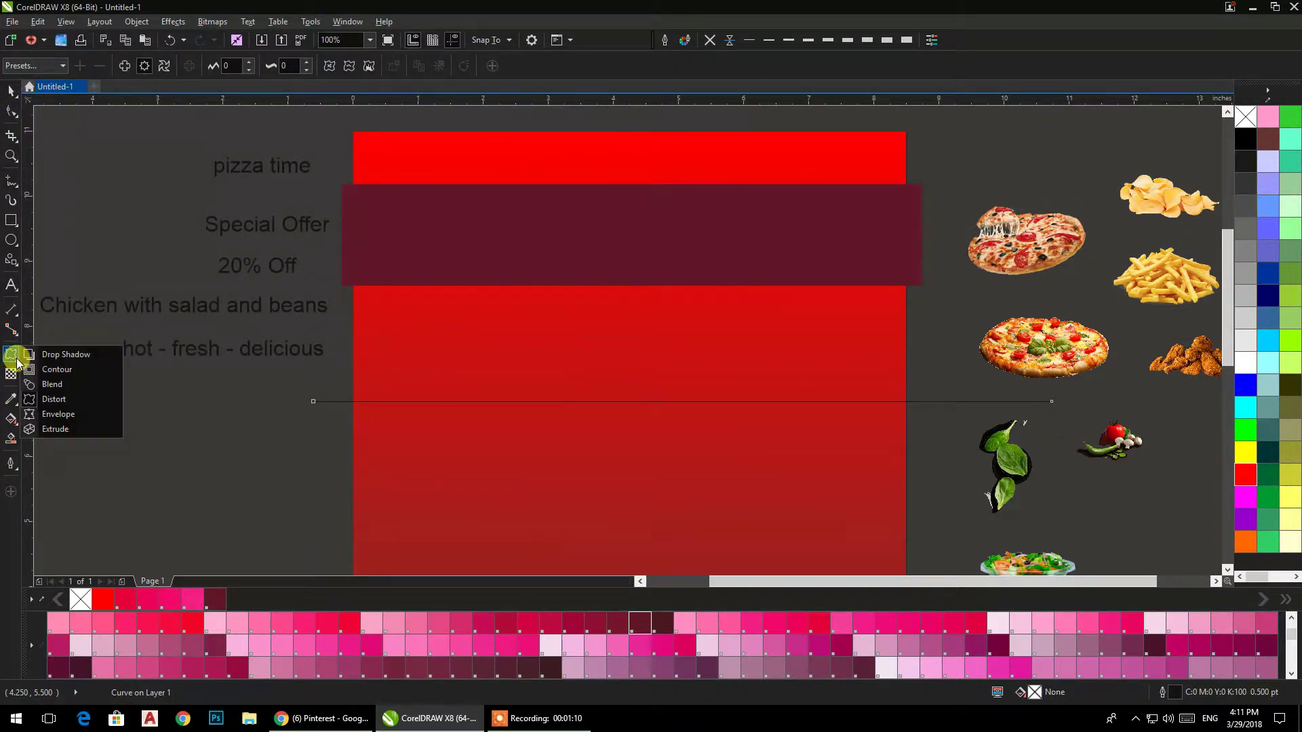
pyautogui.click(49, 402)
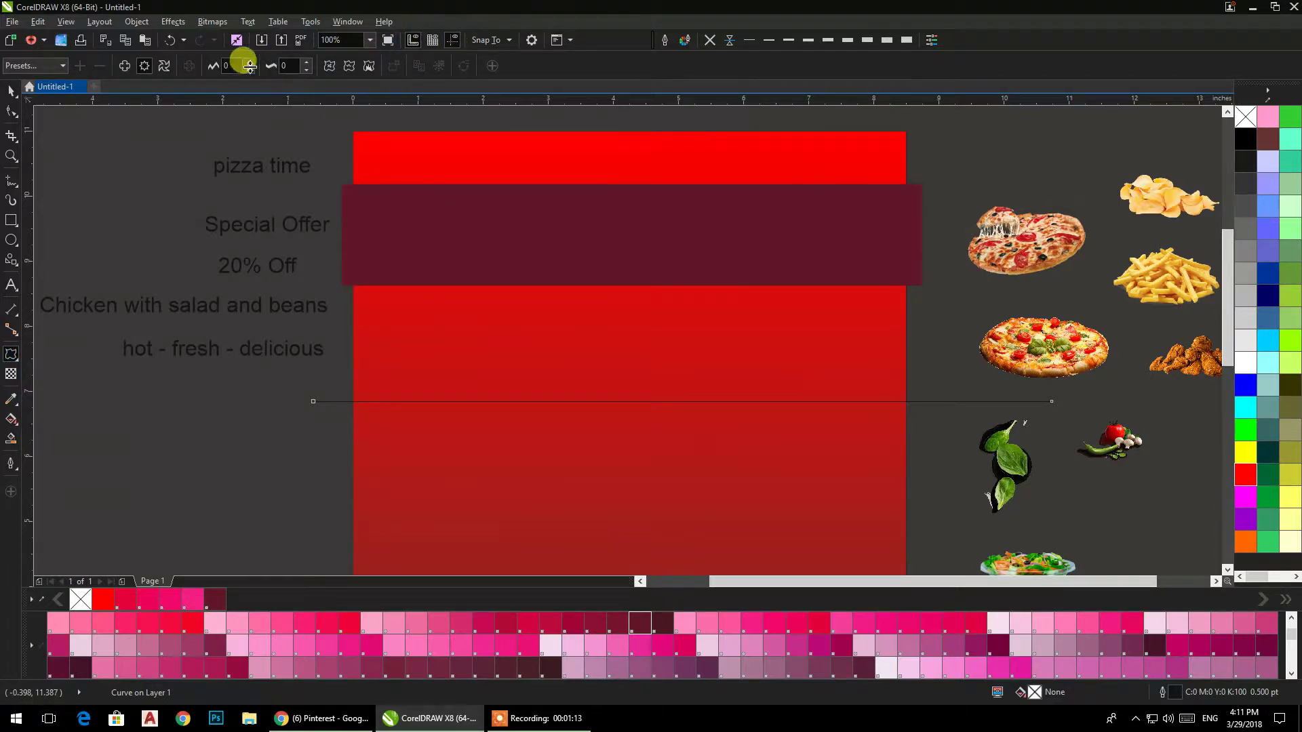
pyautogui.doubleClick(228, 67)
pyautogui.press('Tab')
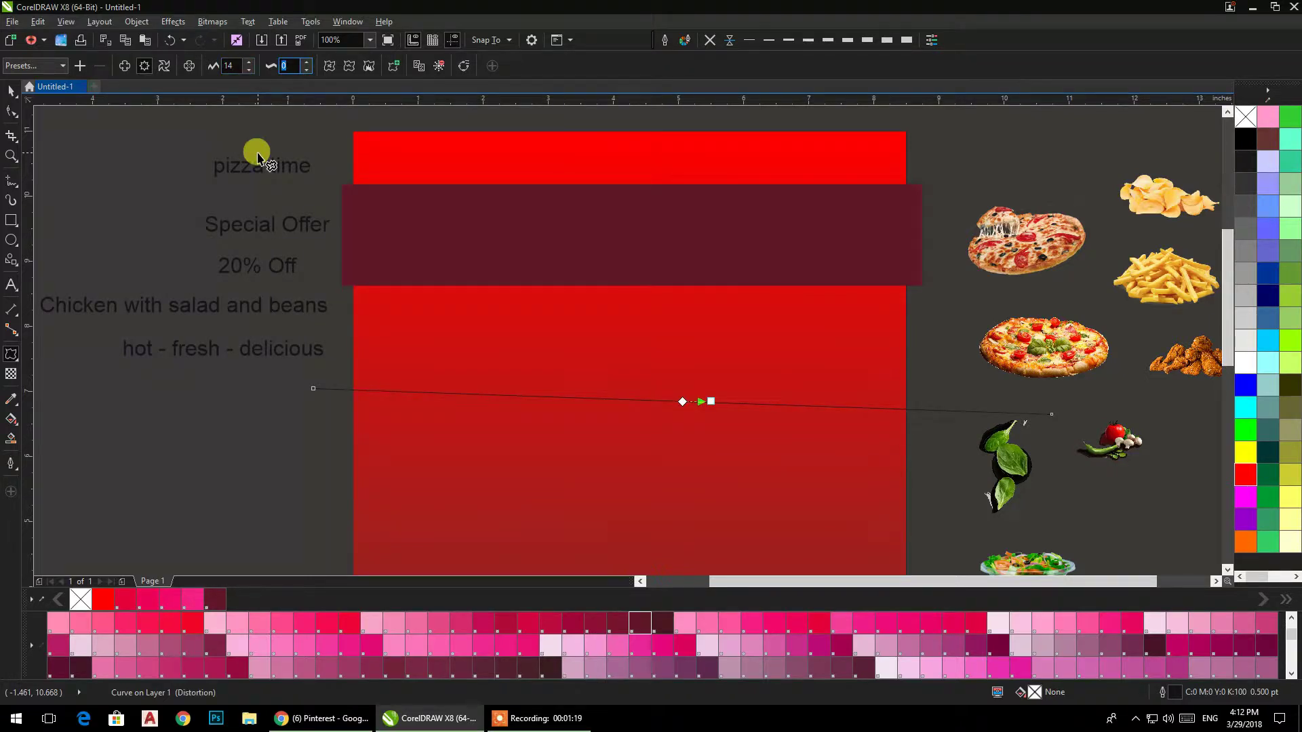
pyautogui.click(228, 66)
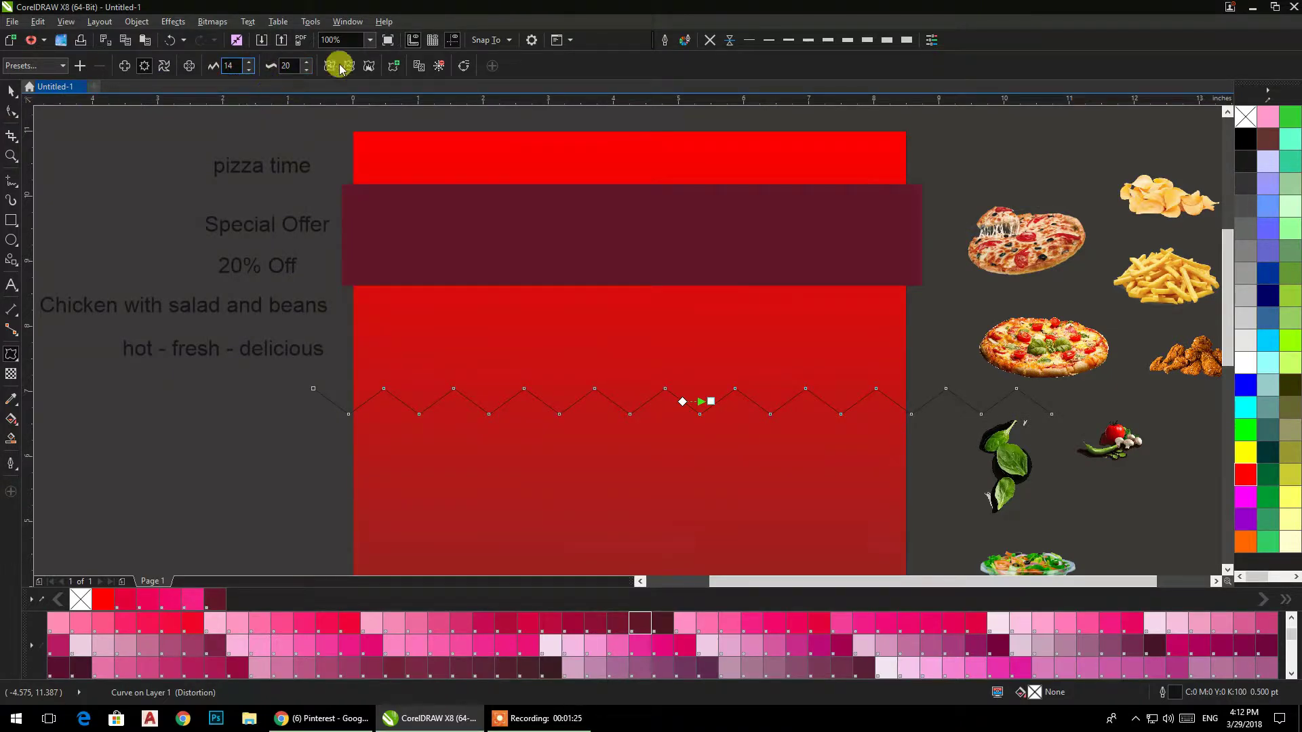
# Step: Set the line's zipper distortion to frequency 40 and amplitude 15
pyautogui.click(308, 69)
pyautogui.click(307, 63)
pyautogui.click(307, 64)
pyautogui.click(307, 63)
pyautogui.click(307, 63)
pyautogui.click(307, 63)
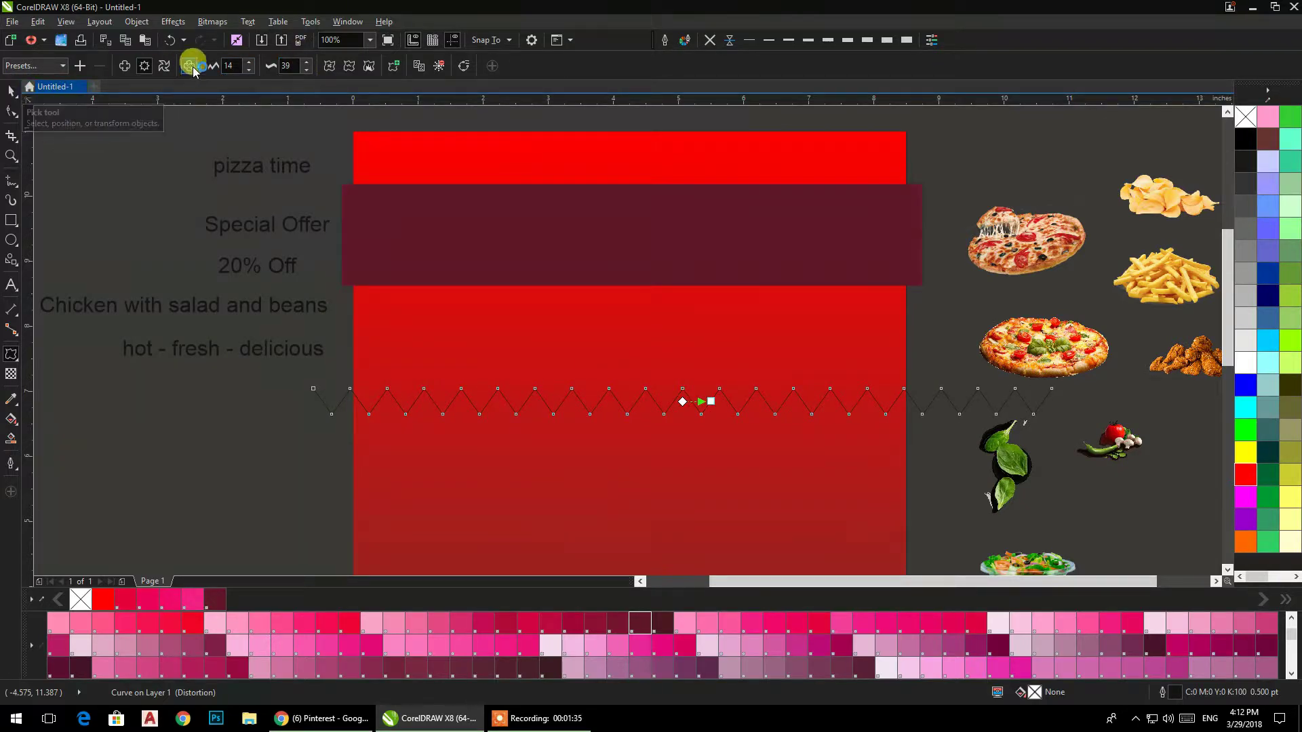
pyautogui.click(306, 62)
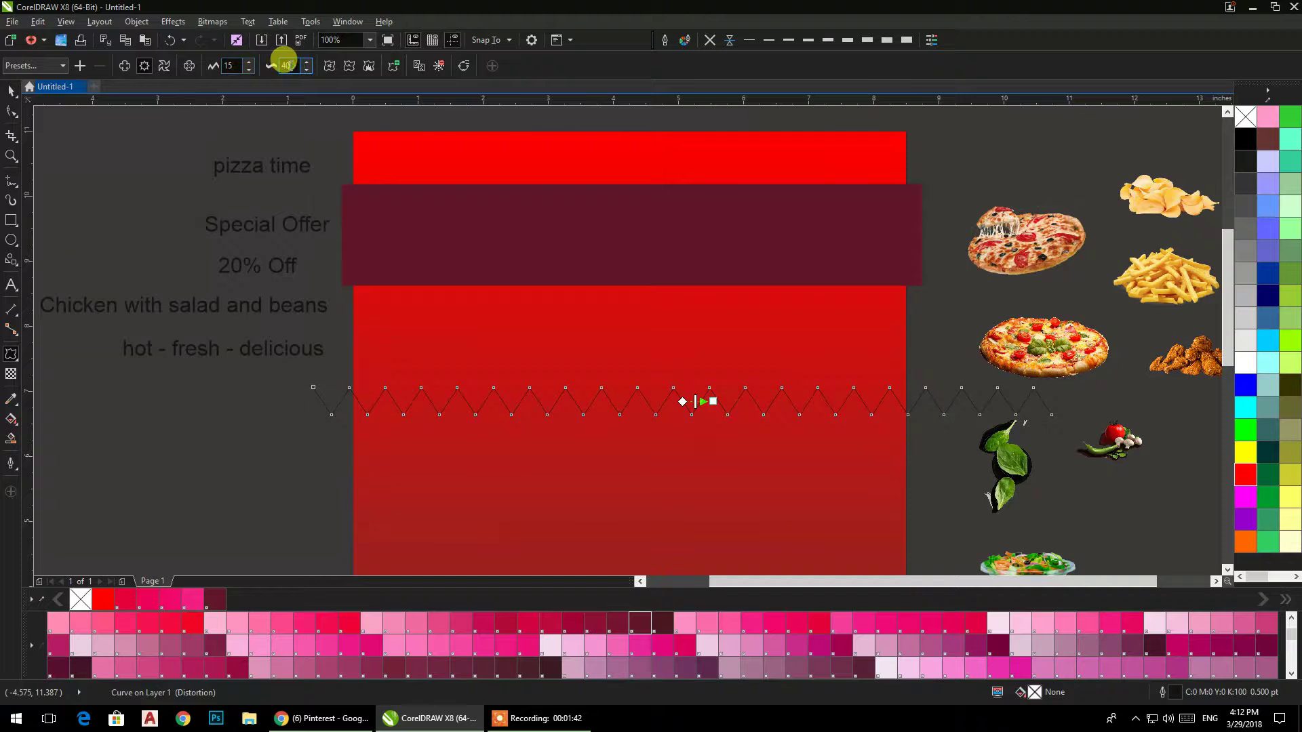
# Step: Move the zigzag line and the maroon band to the empty area left of the page, centring the line on the band's bottom edge
pyautogui.click(11, 89)
pyautogui.scroll(-1, 478, 222)
pyautogui.moveTo(479, 221); pyautogui.dragTo(608, 230)
pyautogui.moveTo(658, 344); pyautogui.dragTo(253, 446)
pyautogui.moveTo(692, 271); pyautogui.dragTo(891, 397)
pyautogui.scroll(1, 542, 412)
pyautogui.scroll(1, 551, 418)
pyautogui.scroll(-1, 772, 415)
pyautogui.moveTo(771, 416); pyautogui.dragTo(722, 481)
pyautogui.click(765, 549)
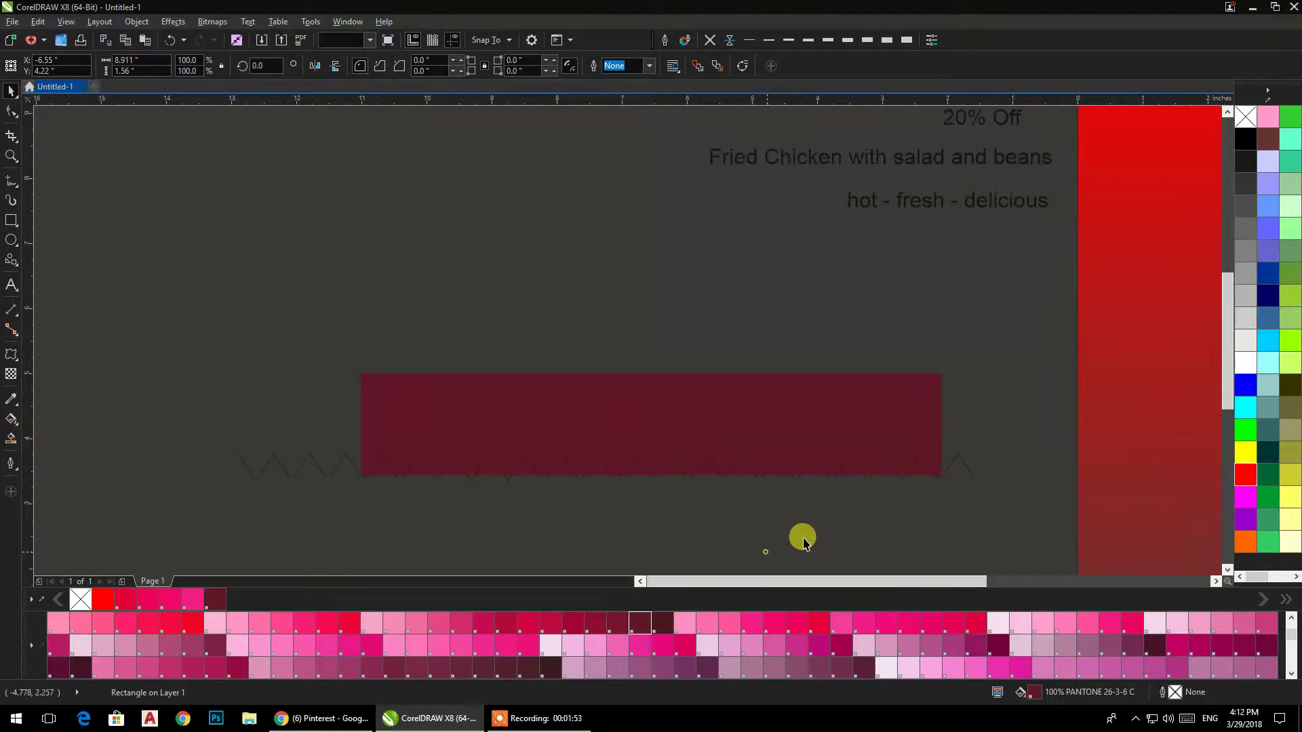
pyautogui.click(972, 474)
pyautogui.moveTo(967, 466); pyautogui.dragTo(971, 475)
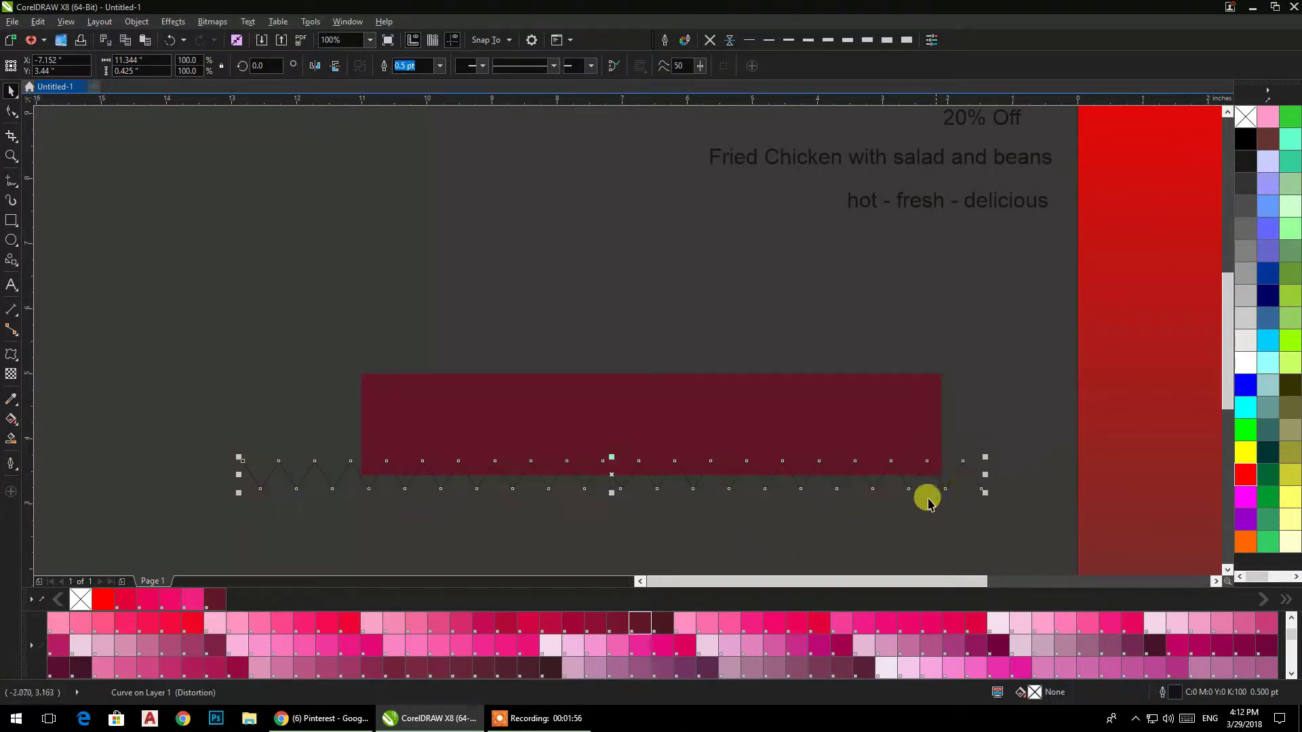
# Step: Reduce the zigzag line's distortion amplitude to 10
pyautogui.click(12, 355)
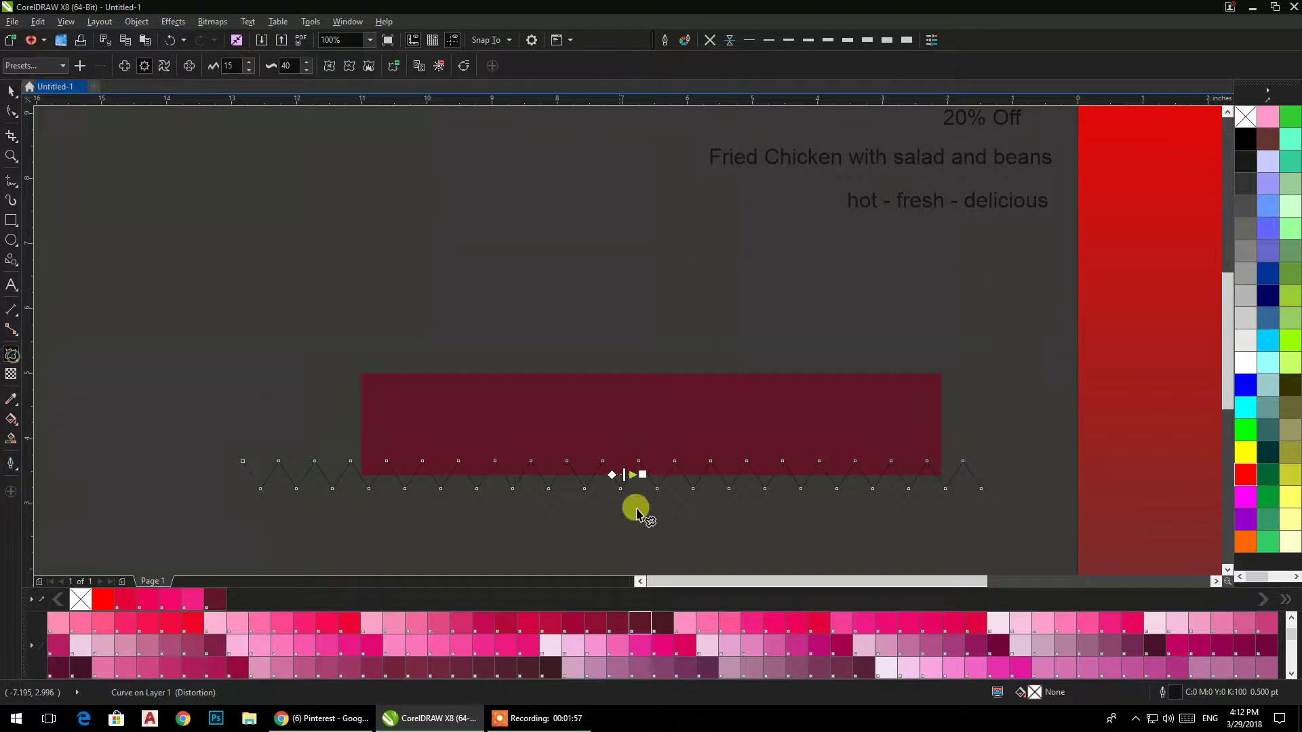
pyautogui.scroll(2, 634, 471)
pyautogui.moveTo(670, 489); pyautogui.dragTo(630, 490)
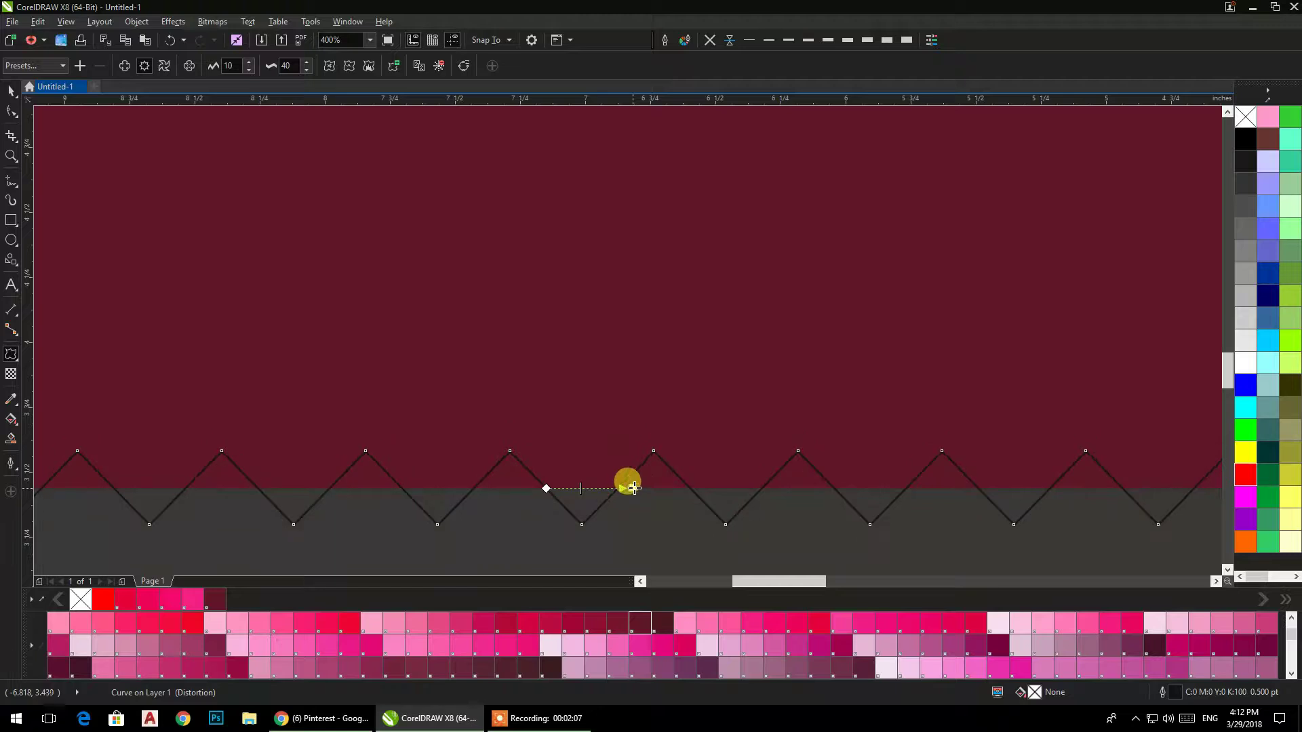
pyautogui.scroll(-2, 644, 447)
pyautogui.click(10, 90)
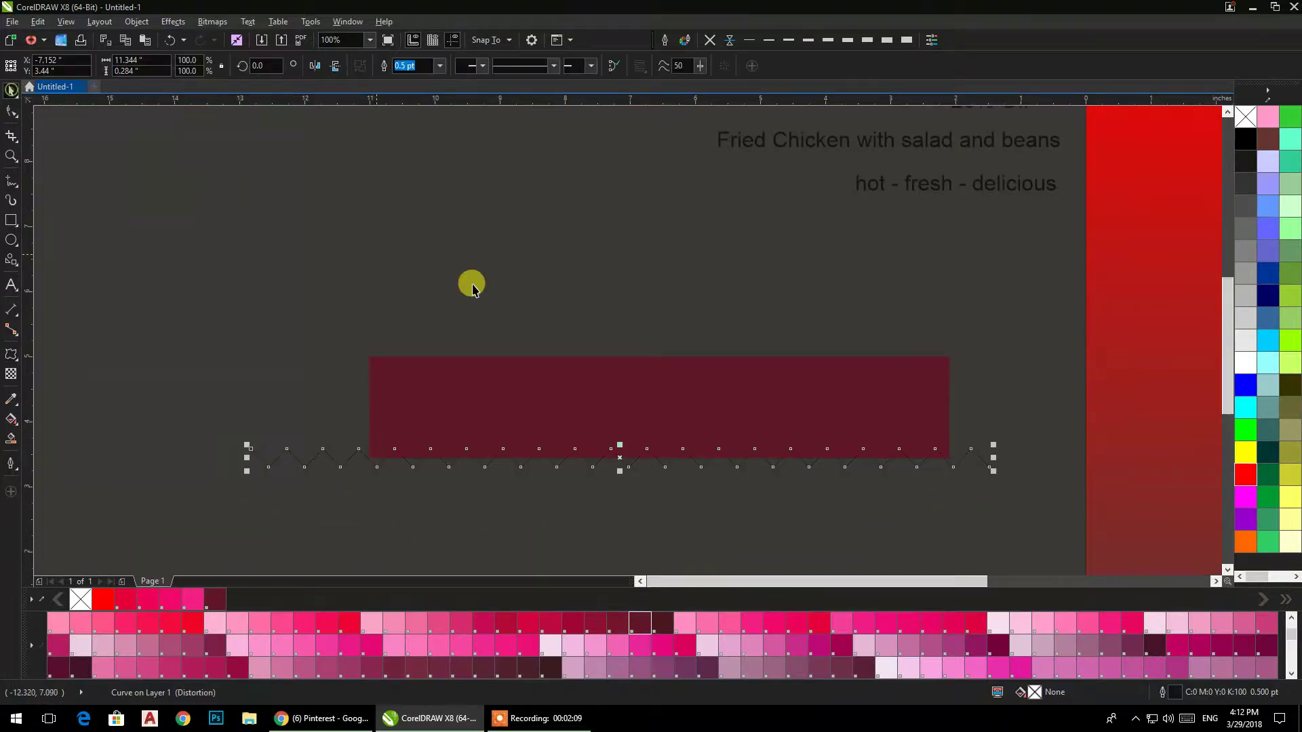
# Step: Shift the zigzag line right to centre it under the band and place a vertically mirrored copy along the band's top edge
pyautogui.moveTo(710, 460); pyautogui.dragTo(753, 460)
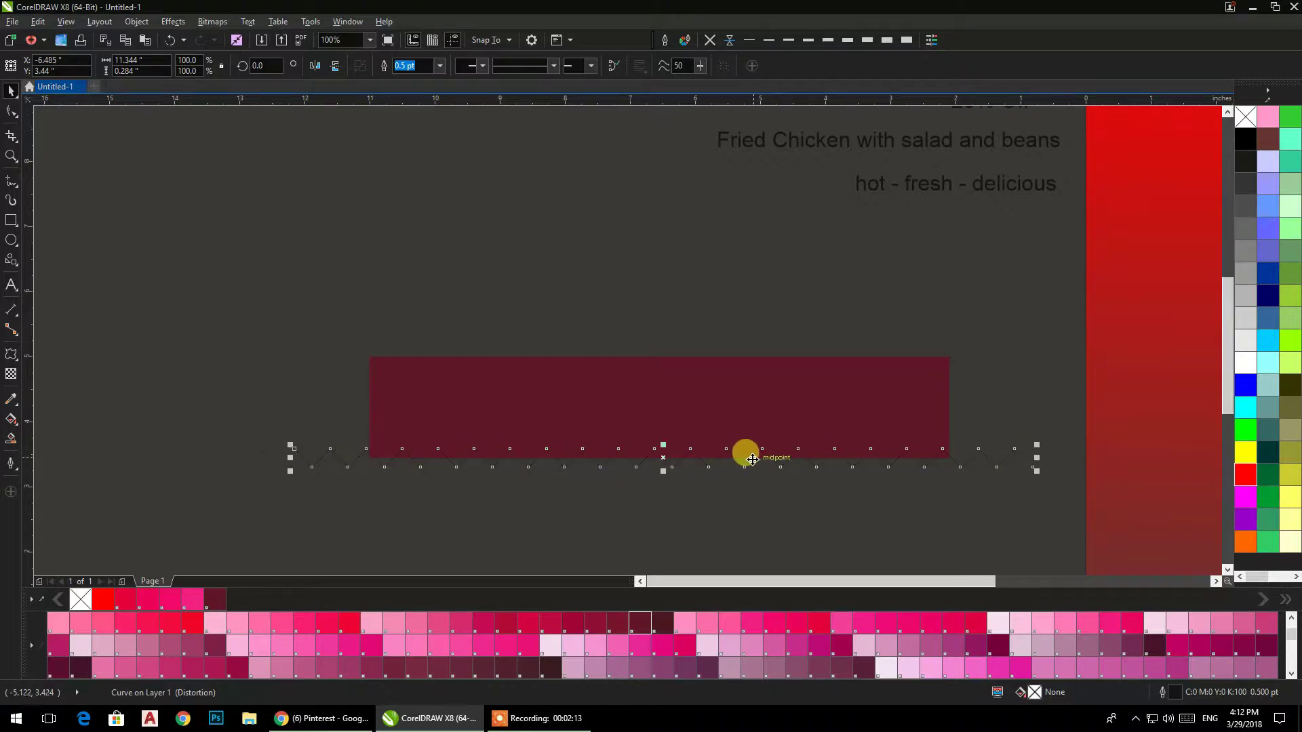
pyautogui.moveTo(665, 474); pyautogui.dragTo(651, 366)
pyautogui.rightClick(649, 449)
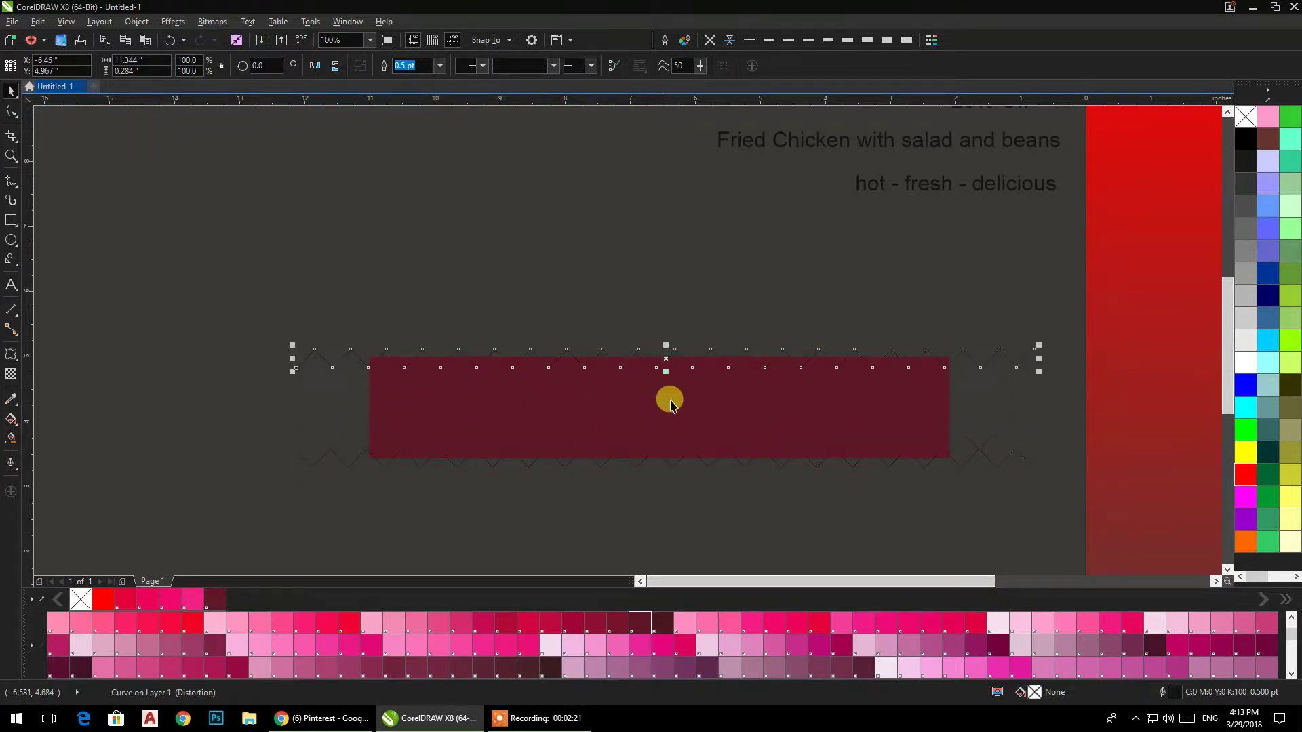
# Step: Group the upper and lower zigzag lines together
pyautogui.keyDown('shift'); pyautogui.click(742, 463); pyautogui.keyUp('shift')
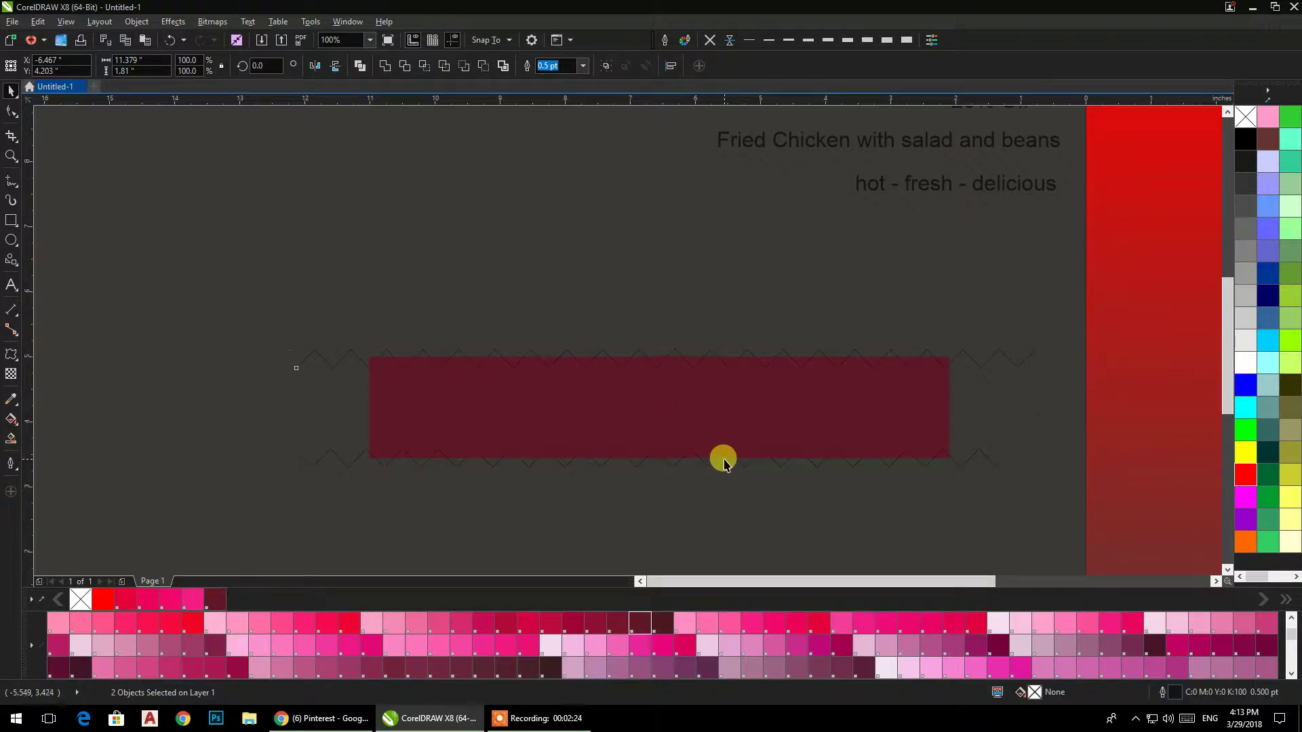
pyautogui.hotkey('ctrl', 'g')
pyautogui.moveTo(765, 428); pyautogui.dragTo(698, 429)
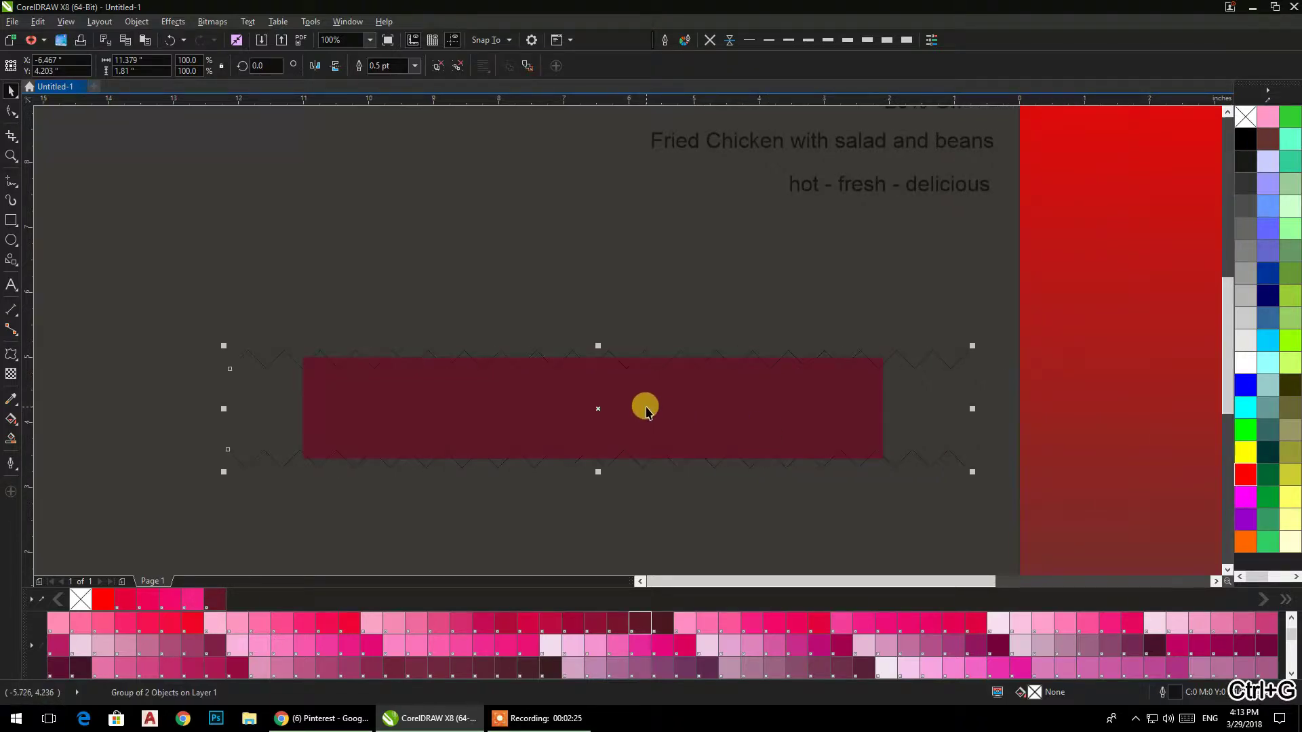
# Step: Move the zigzag group clear of the maroon band and PowerClip it inside the band
pyautogui.moveTo(613, 352); pyautogui.dragTo(546, 208)
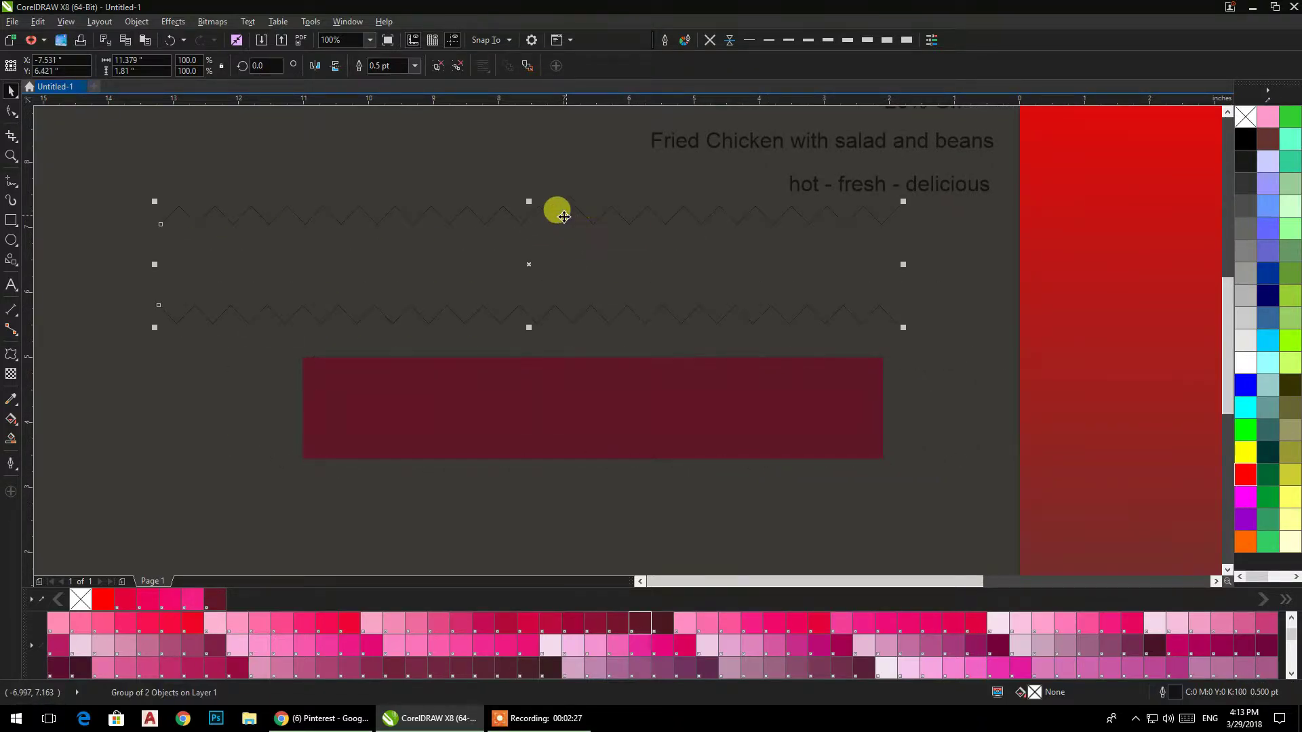
pyautogui.rightClick(563, 216)
pyautogui.click(576, 255)
pyautogui.click(577, 355)
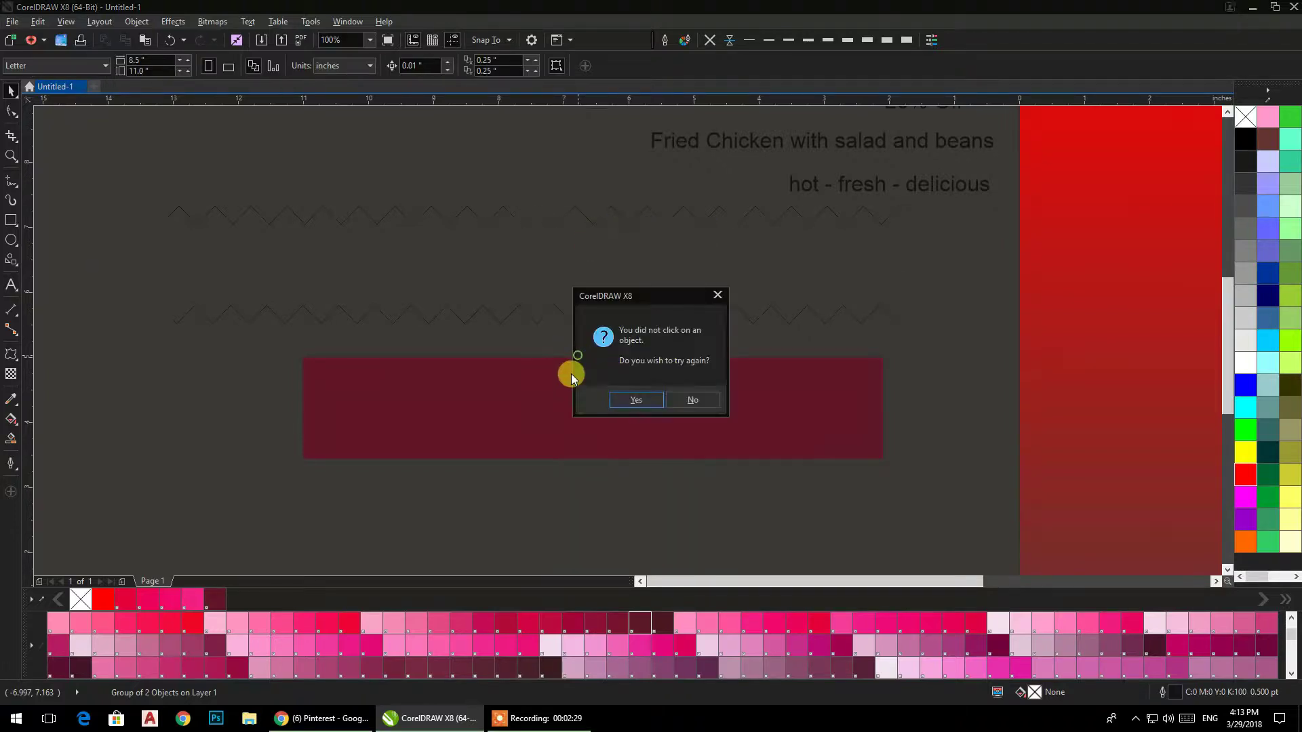
pyautogui.click(635, 400)
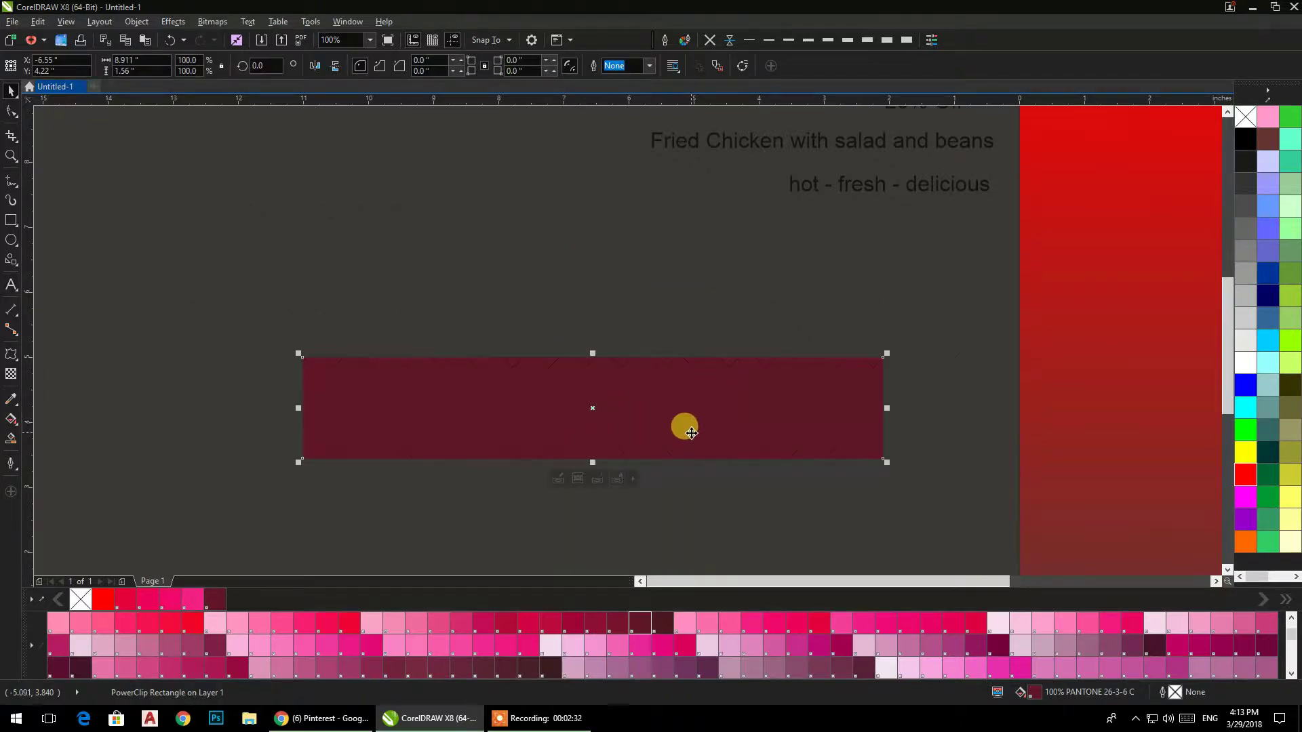
pyautogui.click(689, 431)
pyautogui.keyDown('ctrl'); pyautogui.click(649, 289); pyautogui.keyUp('ctrl')
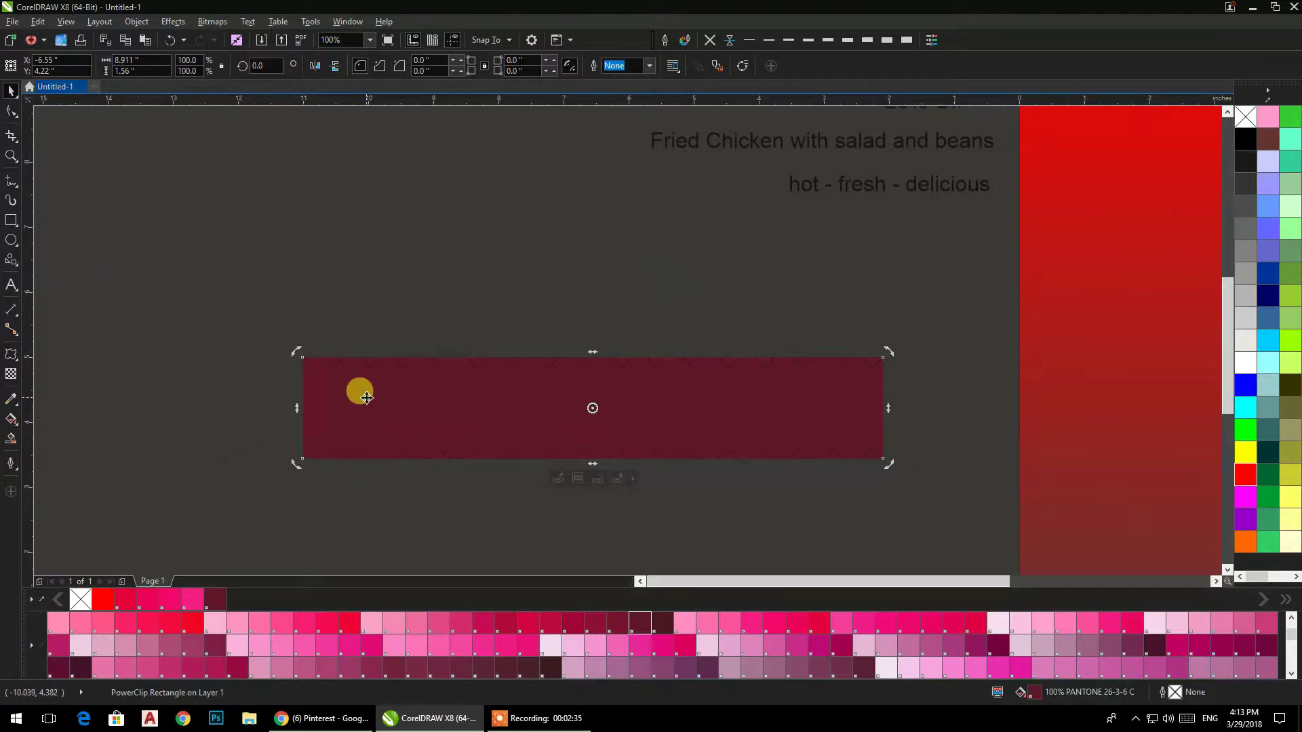
# Step: Edit the band's PowerClip contents and narrow the zigzag group evenly to about 9.1 in wide, just past the band's ends
pyautogui.doubleClick(366, 398)
pyautogui.click(251, 360)
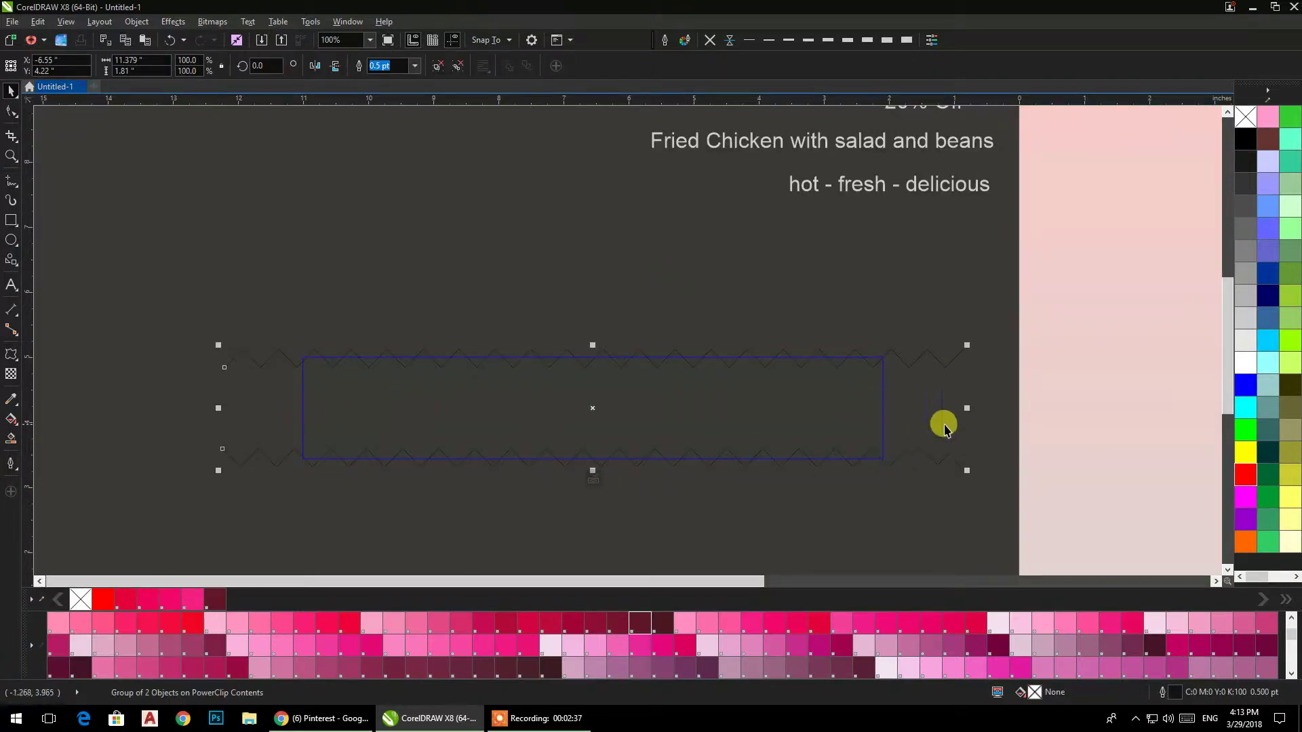
pyautogui.moveTo(967, 408); pyautogui.dragTo(887, 409)
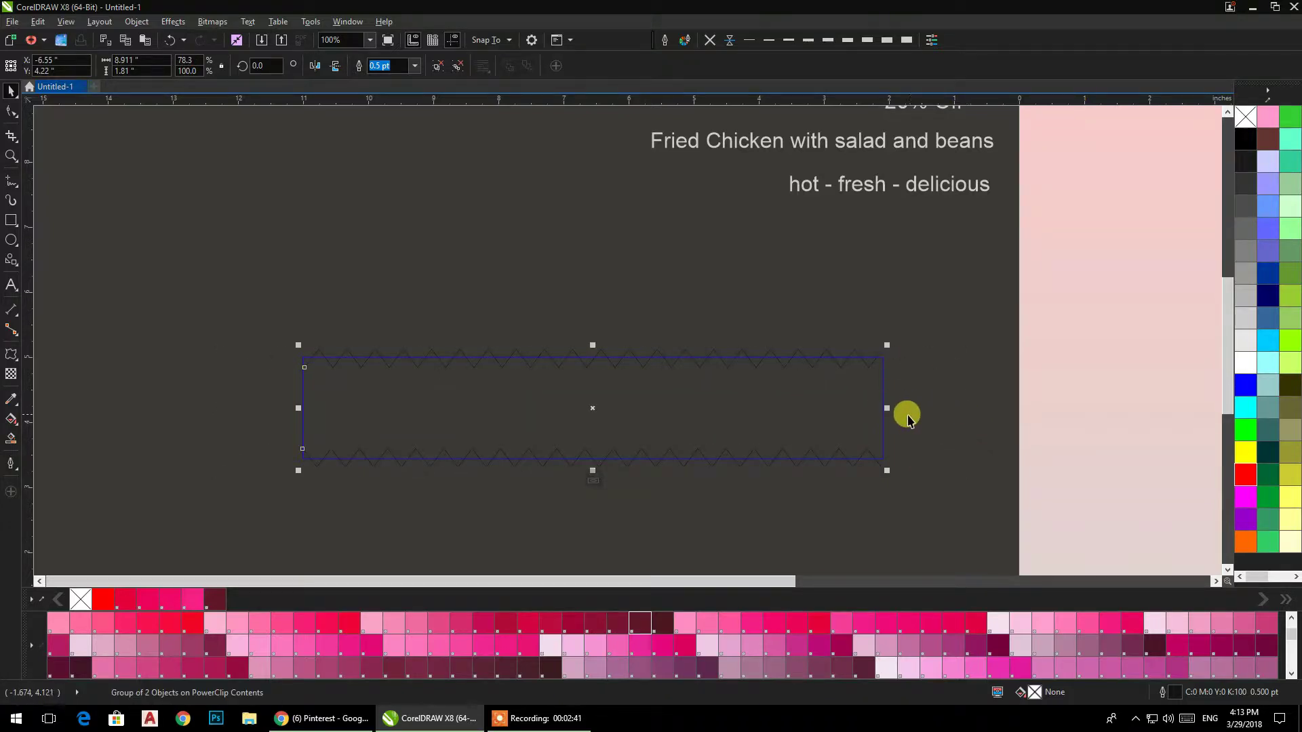
pyautogui.scroll(2, 891, 417)
pyautogui.moveTo(851, 392); pyautogui.dragTo(876, 399)
pyautogui.scroll(-3, 875, 397)
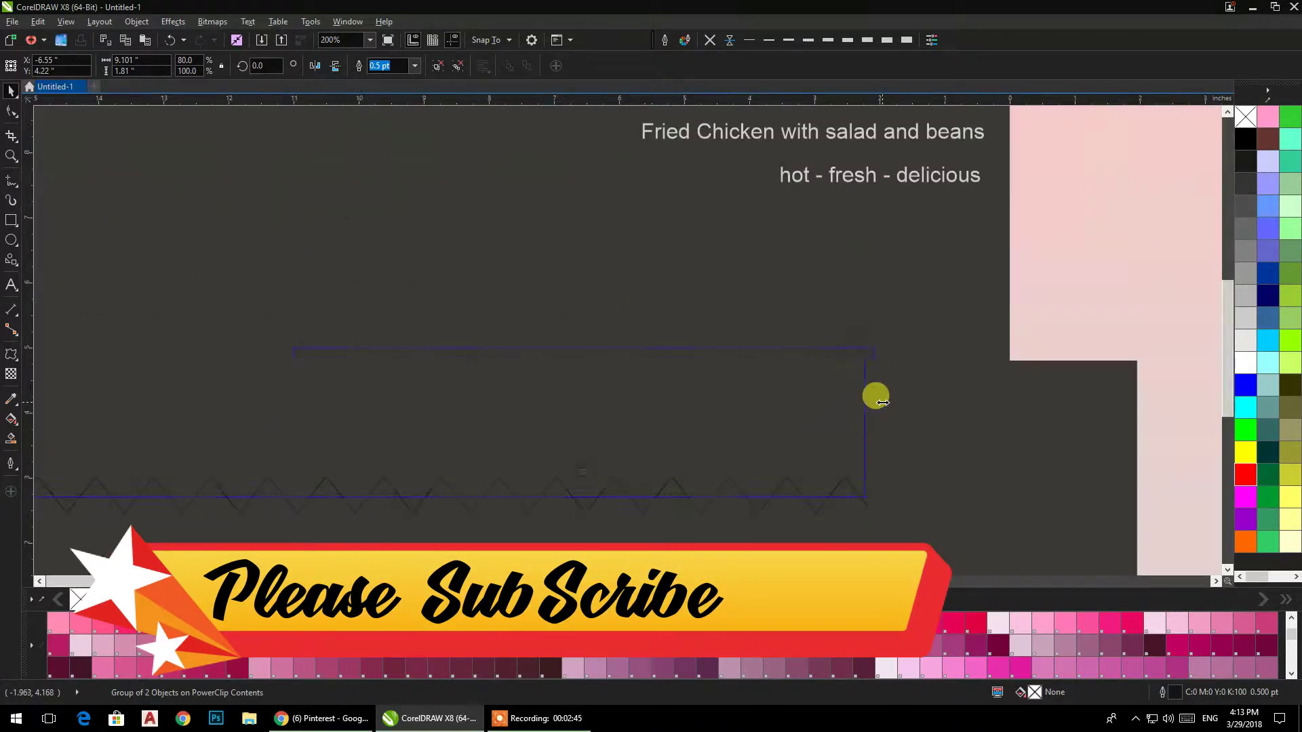
pyautogui.scroll(3, 584, 381)
pyautogui.scroll(-2, 533, 396)
pyautogui.scroll(-1, 533, 398)
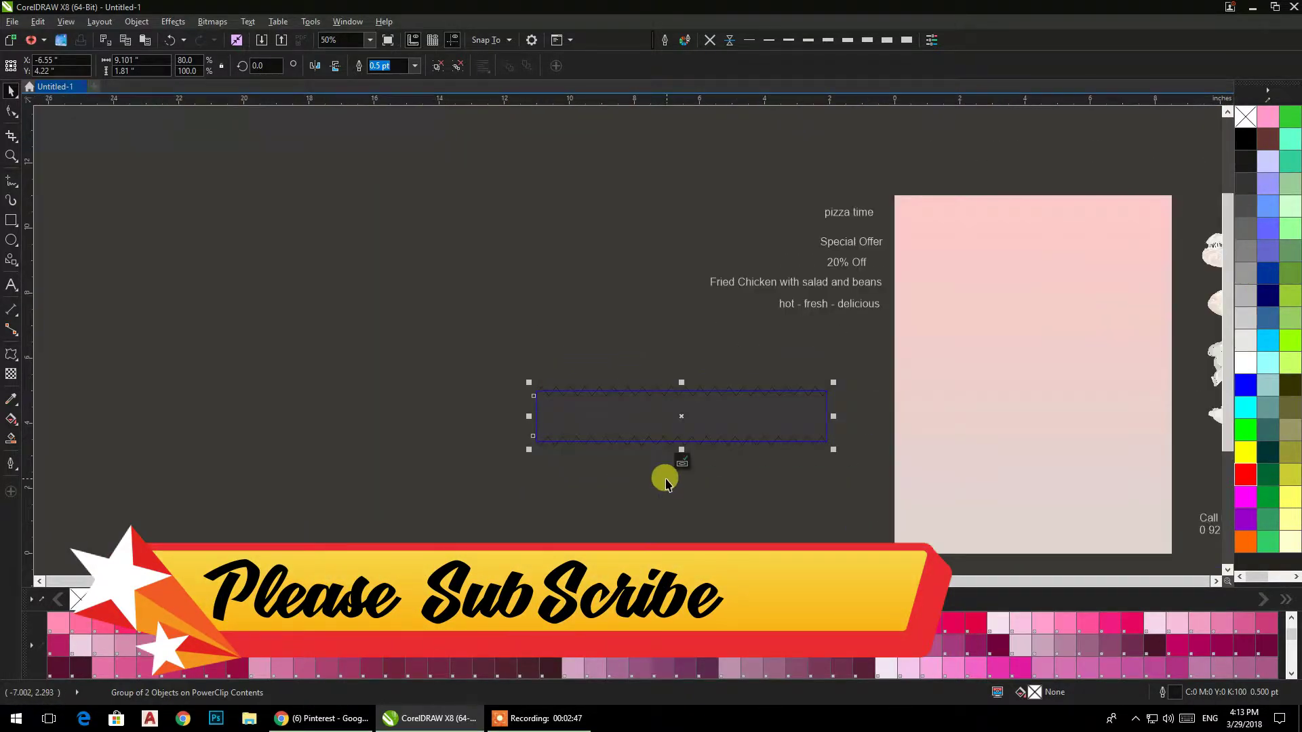
pyautogui.keyDown('ctrl'); pyautogui.click(663, 495); pyautogui.keyUp('ctrl')
# Step: Extract the zigzag lines from the maroon band's PowerClip and set the band's frame type to None
pyautogui.moveTo(690, 428); pyautogui.dragTo(794, 398)
pyautogui.click(735, 499)
pyautogui.click(716, 423)
pyautogui.scroll(2, 648, 441)
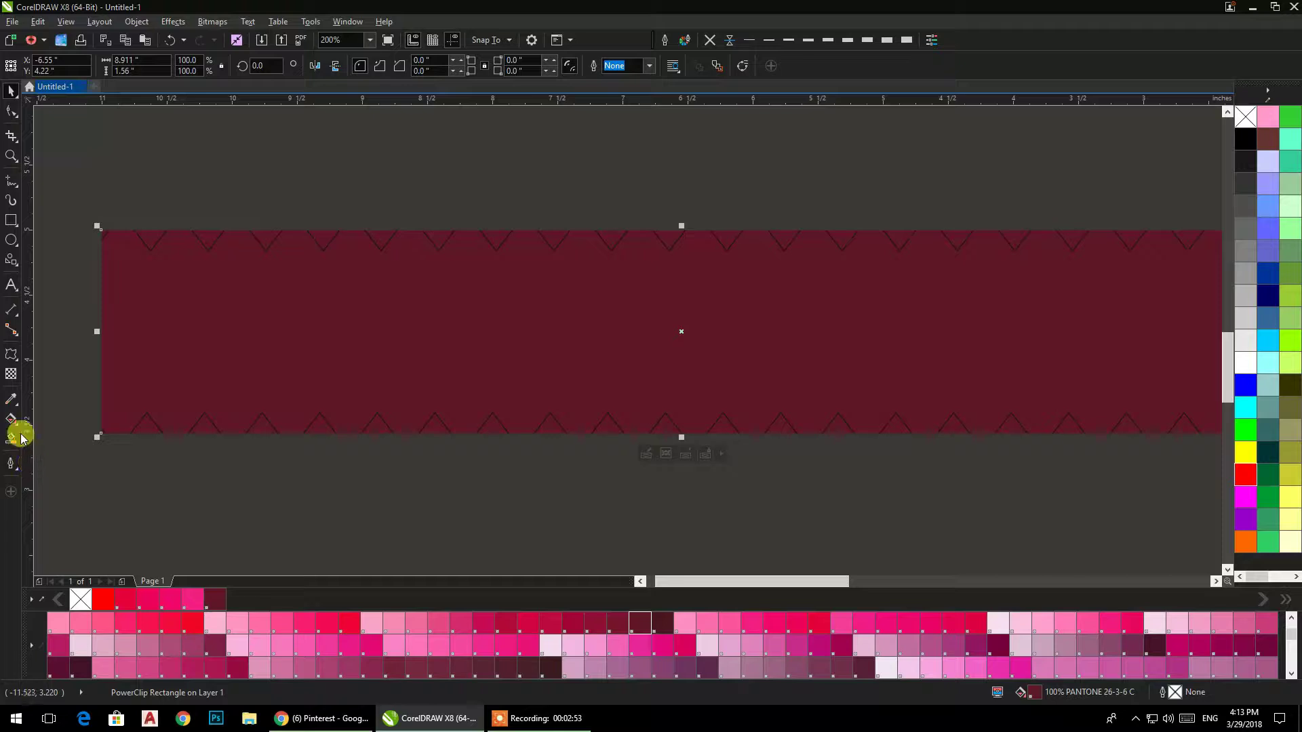
pyautogui.click(12, 373)
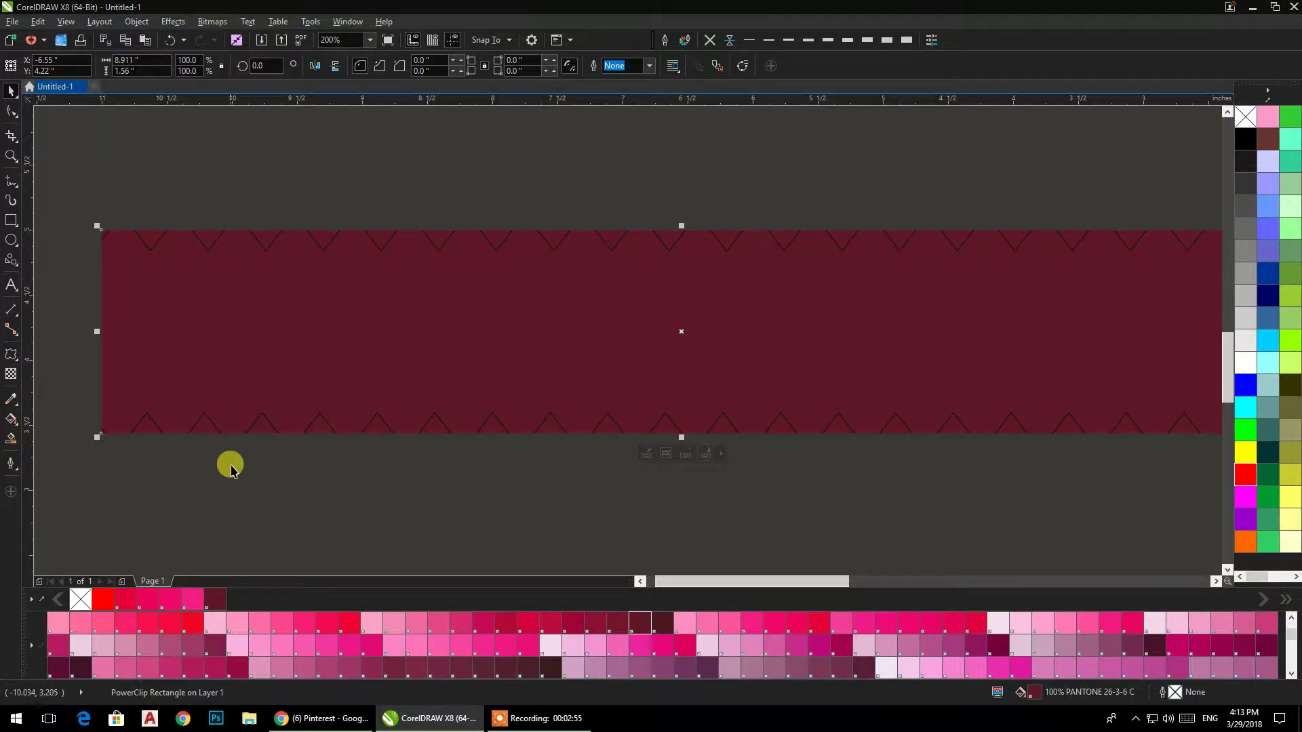
pyautogui.click(686, 456)
pyautogui.click(548, 502)
pyautogui.rightClick(612, 378)
pyautogui.moveTo(677, 292)
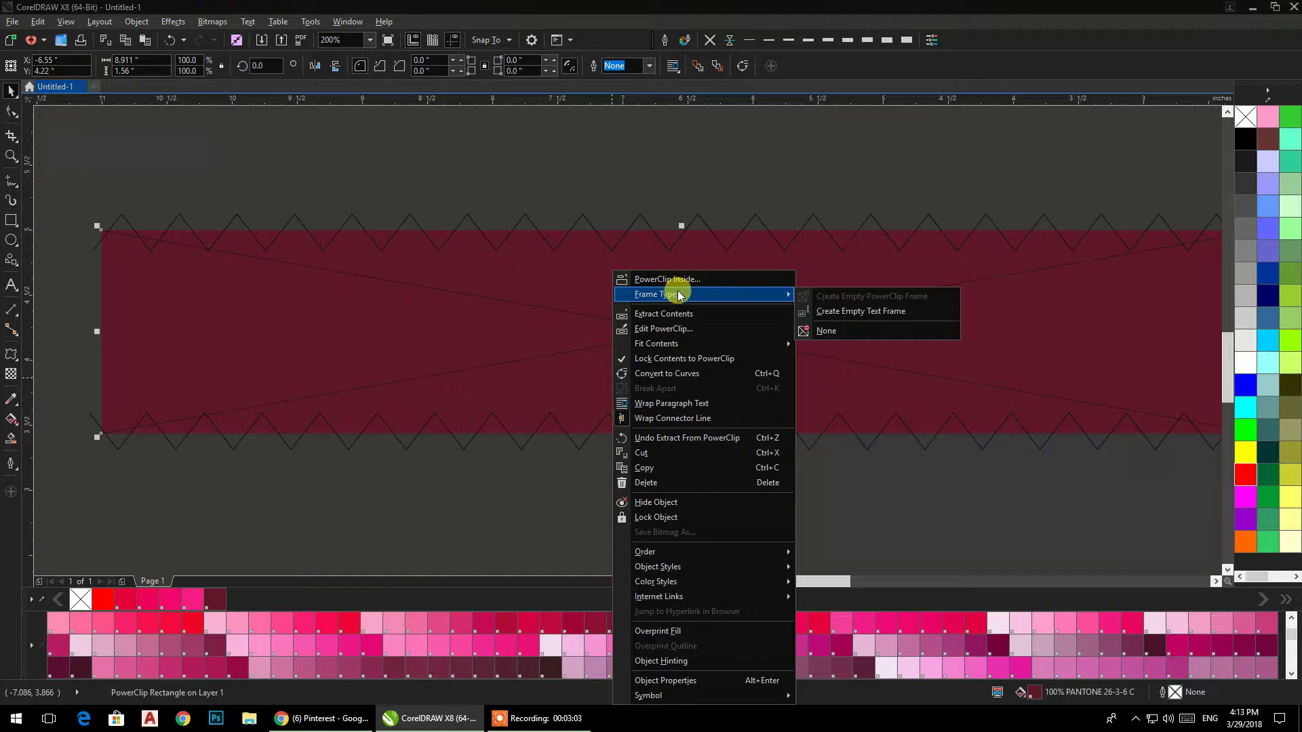
pyautogui.click(816, 333)
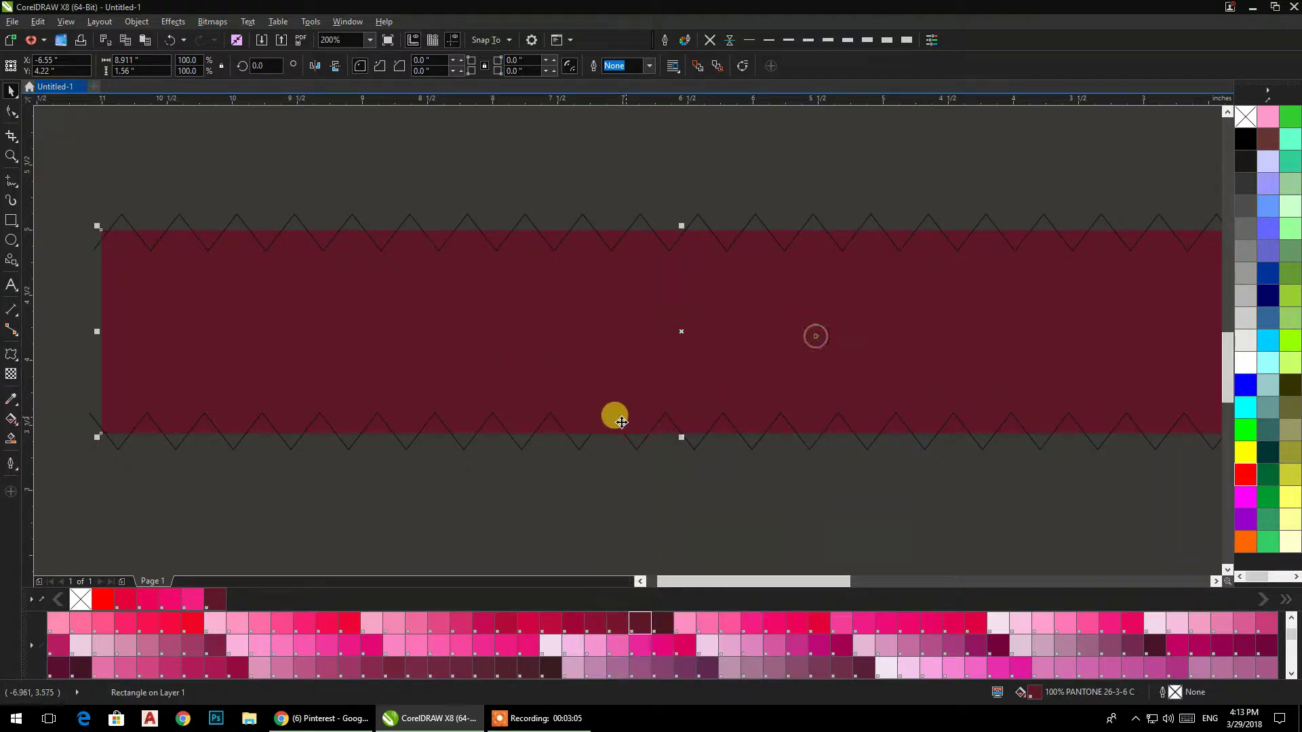
# Step: Use Smart Fill on the area of the band enclosed between the two zigzag lines to create a new shape
pyautogui.click(534, 522)
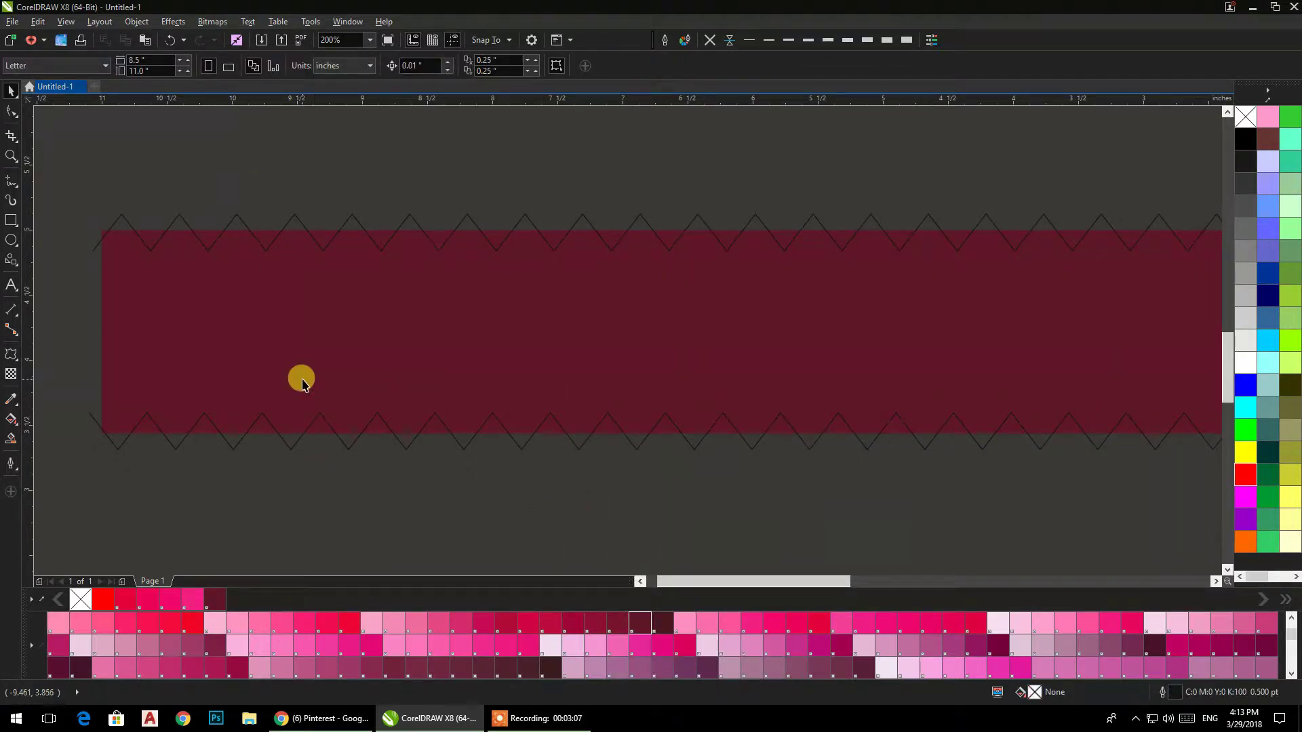
pyautogui.click(298, 375)
pyautogui.click(234, 536)
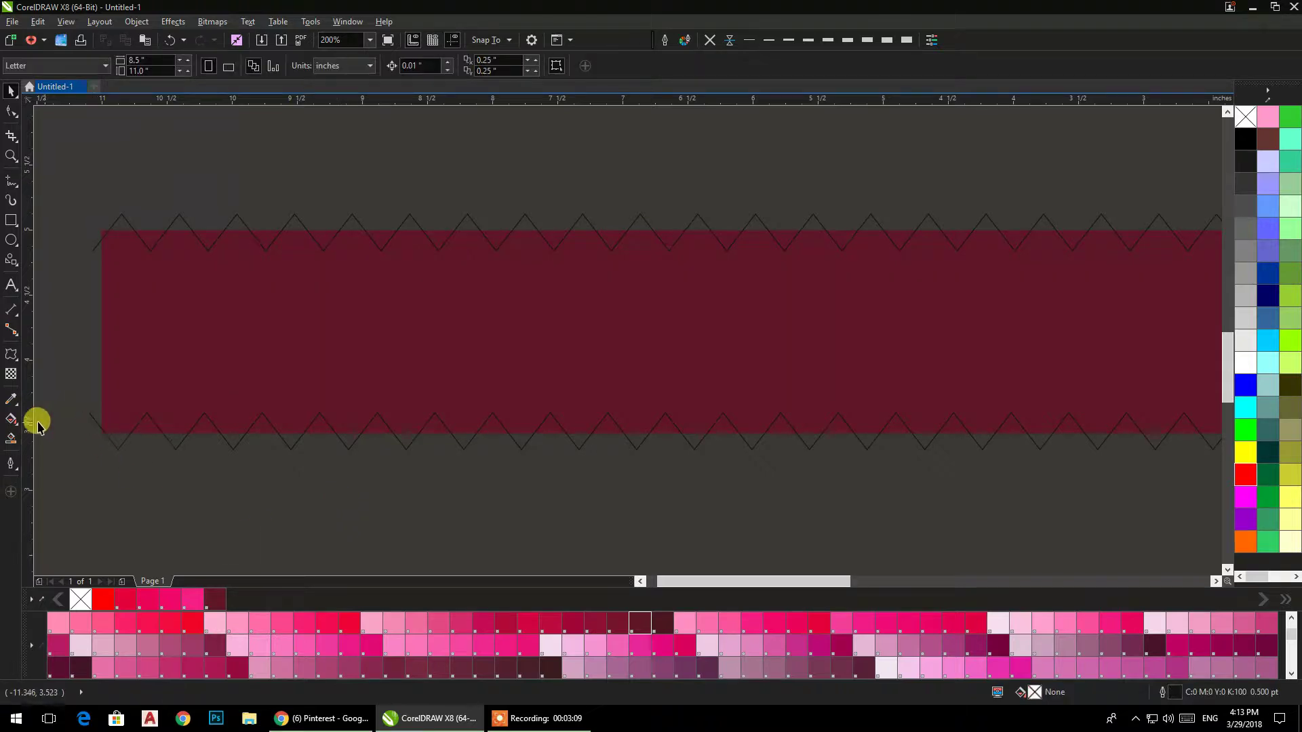
pyautogui.click(10, 439)
pyautogui.click(584, 335)
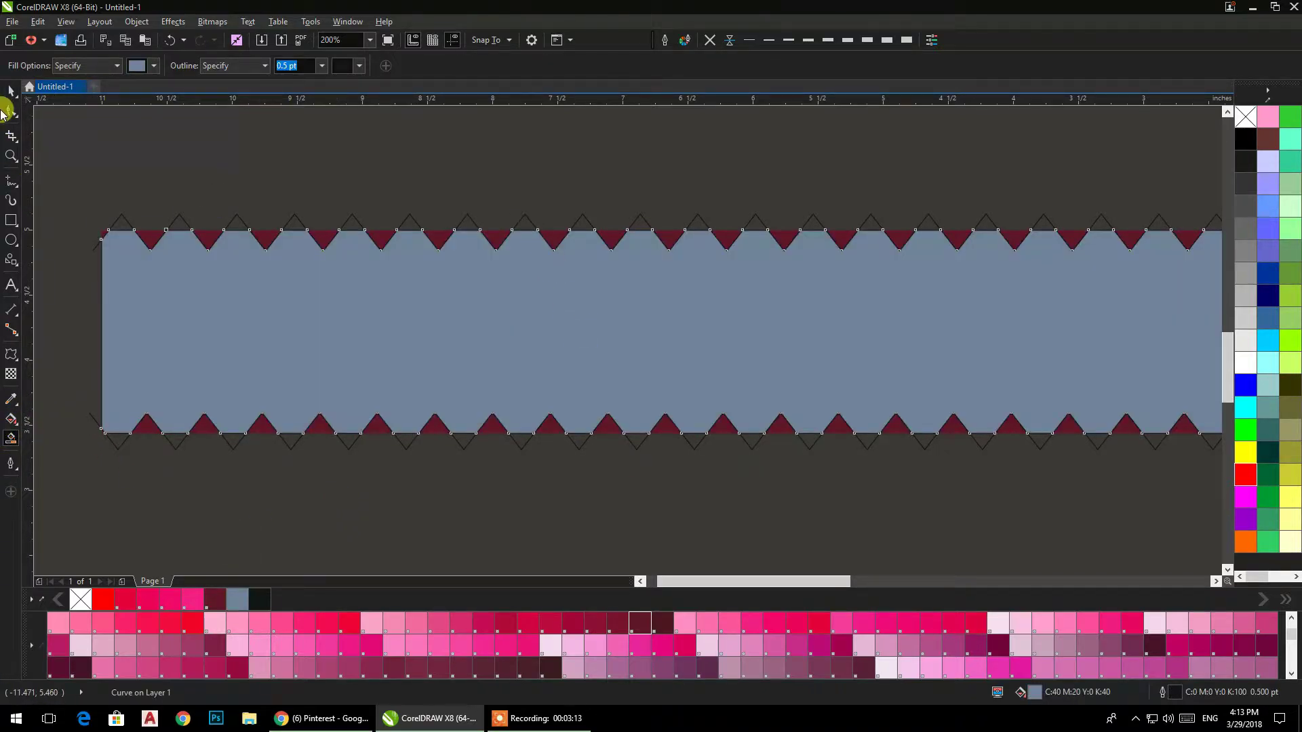
# Step: Shift the smart-filled shape slightly down and delete the original maroon rectangle and the zigzag lines
pyautogui.click(11, 95)
pyautogui.click(188, 176)
pyautogui.moveTo(204, 290); pyautogui.dragTo(195, 422)
pyautogui.click(408, 333)
pyautogui.press('Delete')
pyautogui.click(546, 239)
pyautogui.press('Delete')
# Step: Widen the zigzag-edged shape to about 9.57 in and place it across the upper part of the red page background
pyautogui.scroll(-2, 543, 251)
pyautogui.click(540, 378)
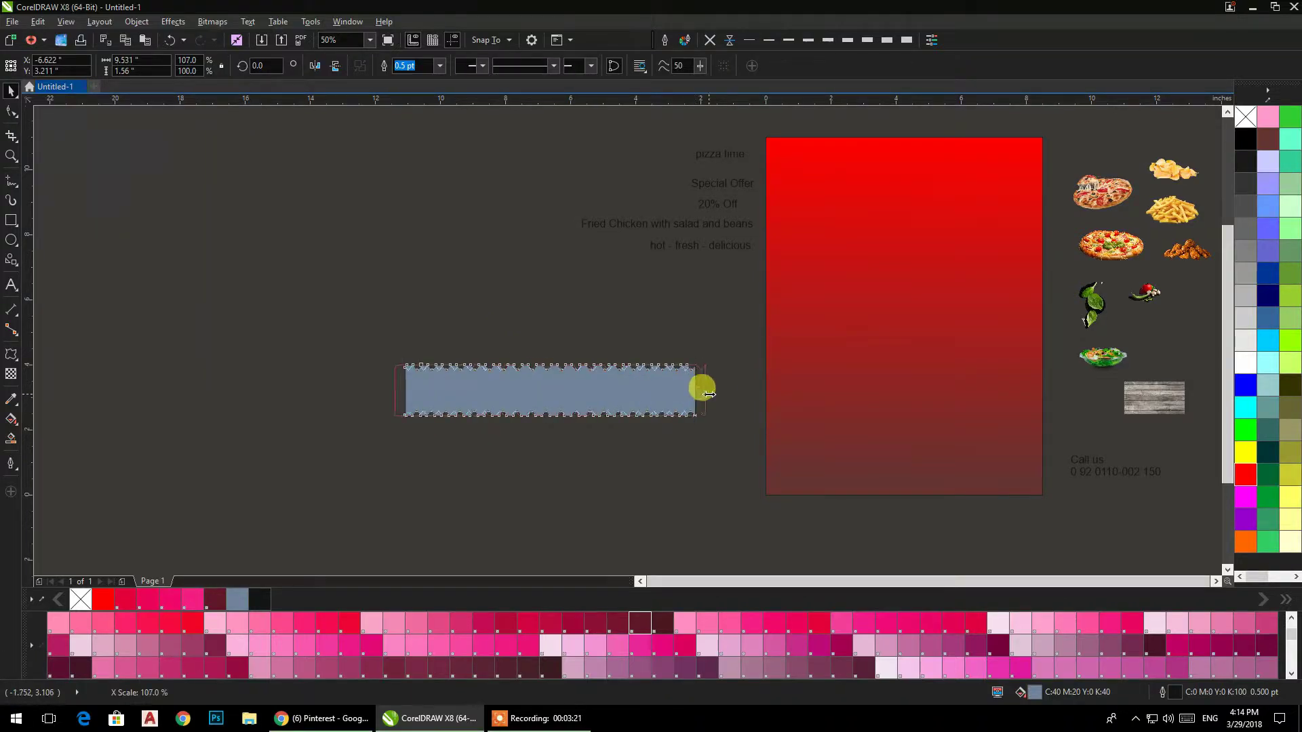
pyautogui.moveTo(645, 378)
pyautogui.mouseDown()
pyautogui.moveTo(973, 165)
pyautogui.moveTo(989, 202)
pyautogui.moveTo(869, 282)
pyautogui.mouseUp()
pyautogui.scroll(1, 869, 282)
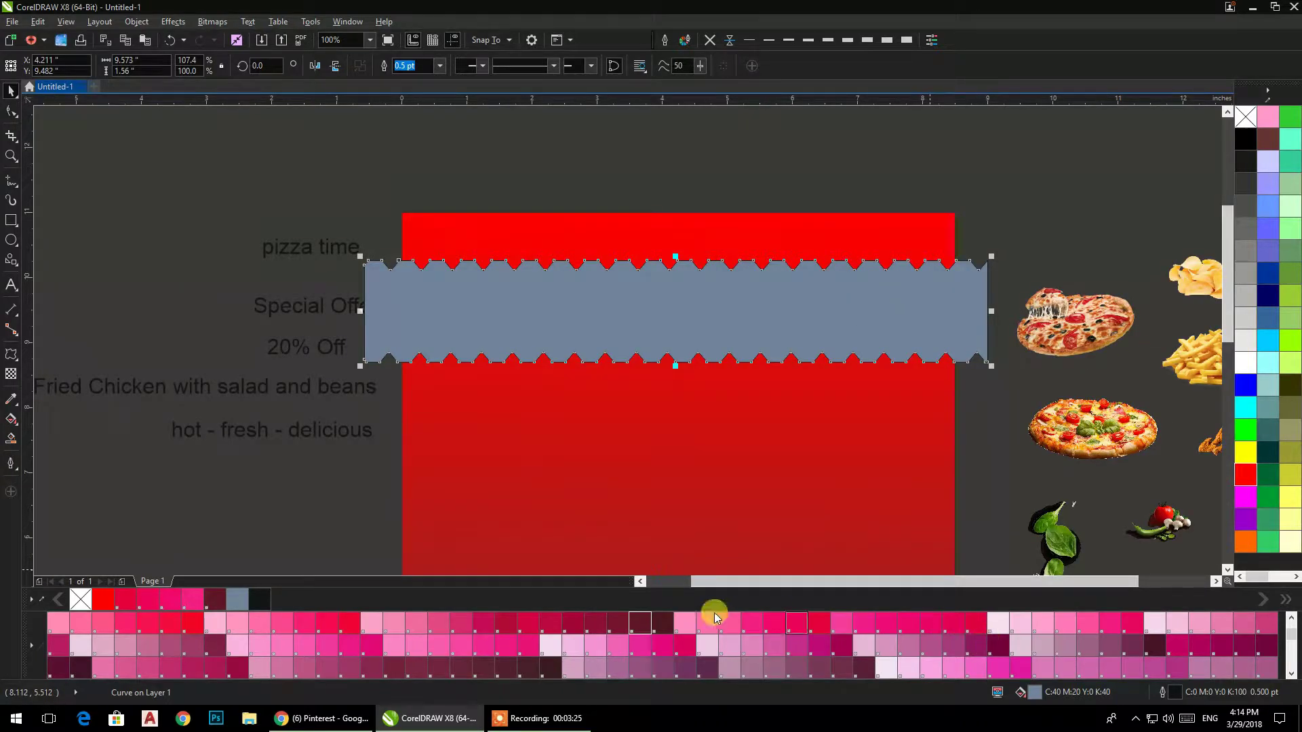
# Step: Fill the zigzag-edged band with maroon PANTONE 26-3-6 C and PowerClip it inside the red gradient background
pyautogui.click(634, 620)
pyautogui.rightClick(718, 267)
pyautogui.click(738, 280)
pyautogui.click(763, 238)
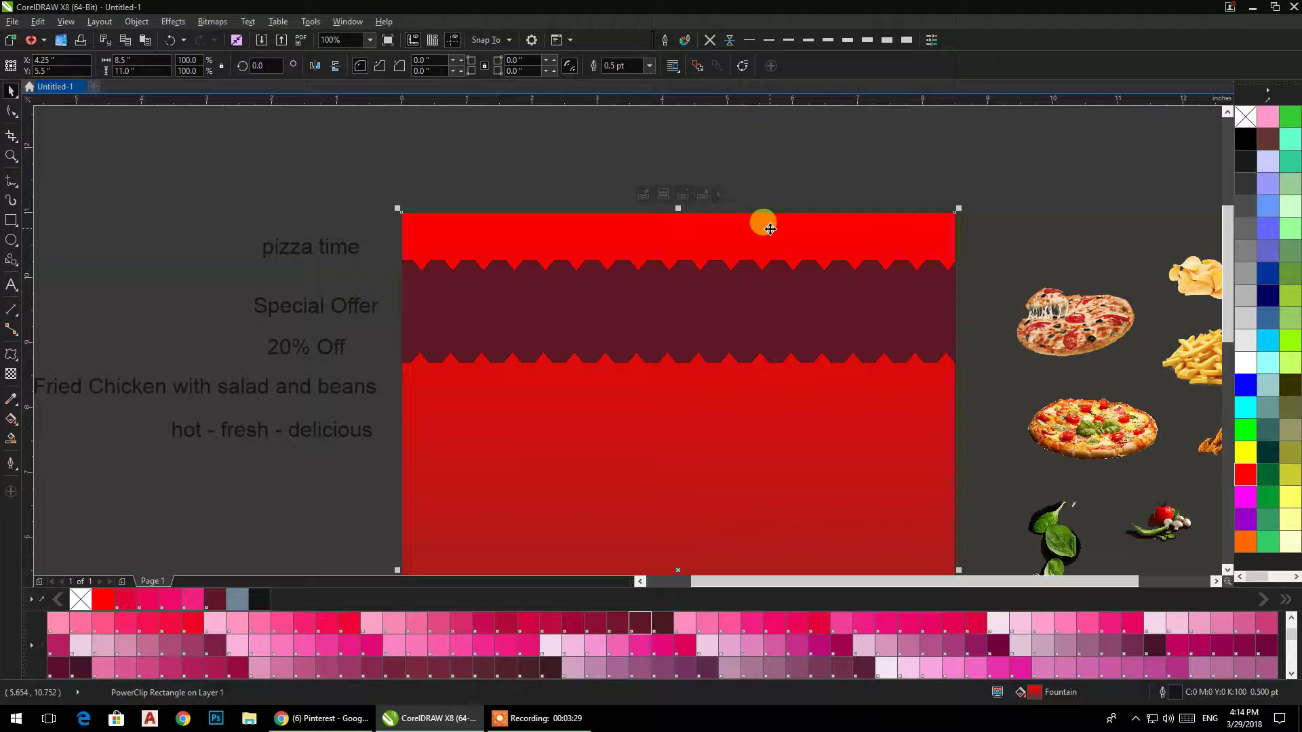
# Step: Edit the background's PowerClip contents and add a centred copy of the band reduced to about 1.09 in high
pyautogui.keyDown('ctrl'); pyautogui.click(770, 231); pyautogui.keyUp('ctrl')
pyautogui.click(760, 289)
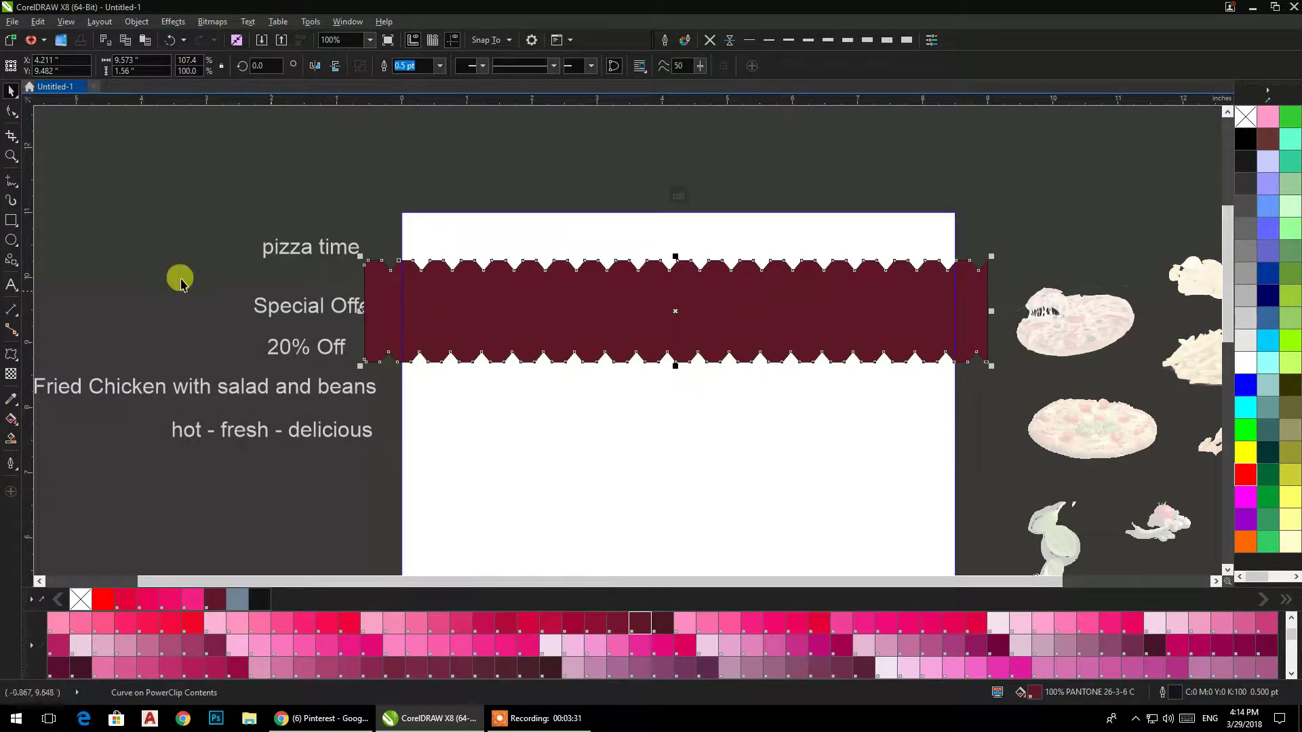
pyautogui.moveTo(677, 367); pyautogui.dragTo(676, 353)
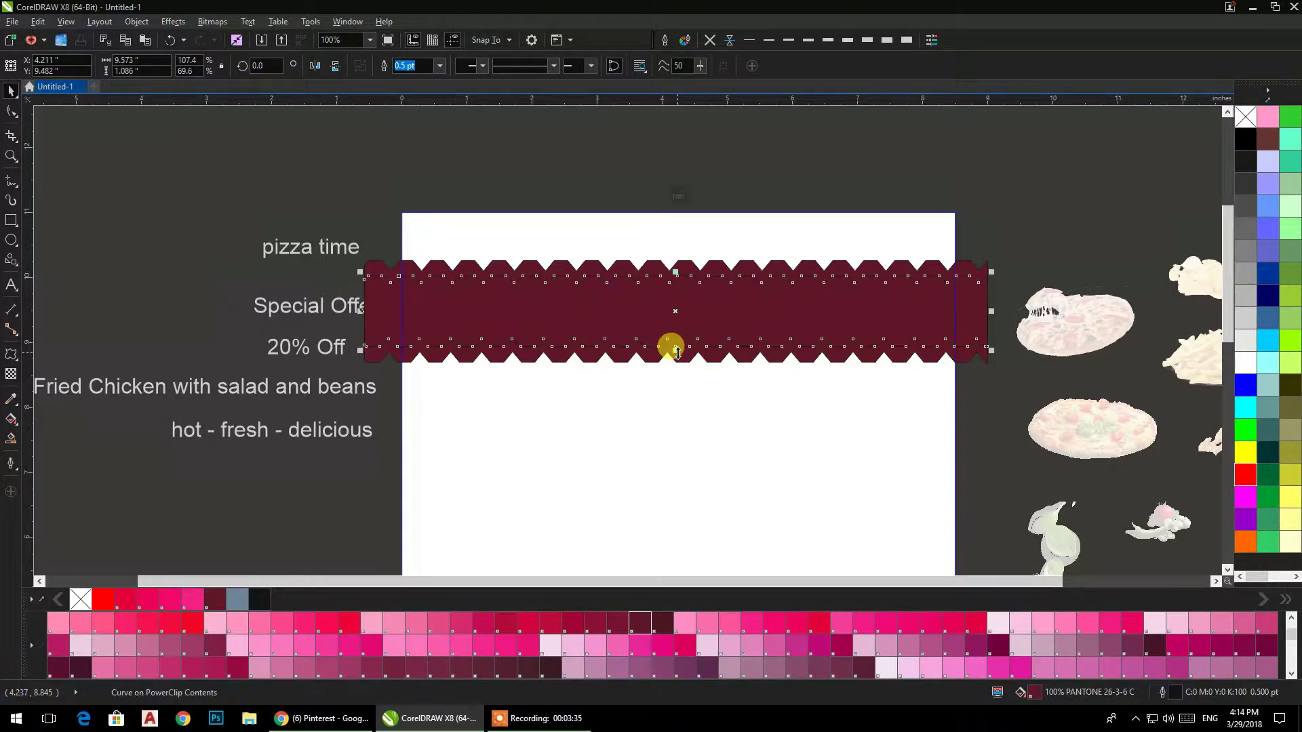
# Step: Give the inner band copy a 3.0 pt dashed outline in PANTONE 28-1-7 C and finish editing the PowerClip
pyautogui.rightClick(975, 622)
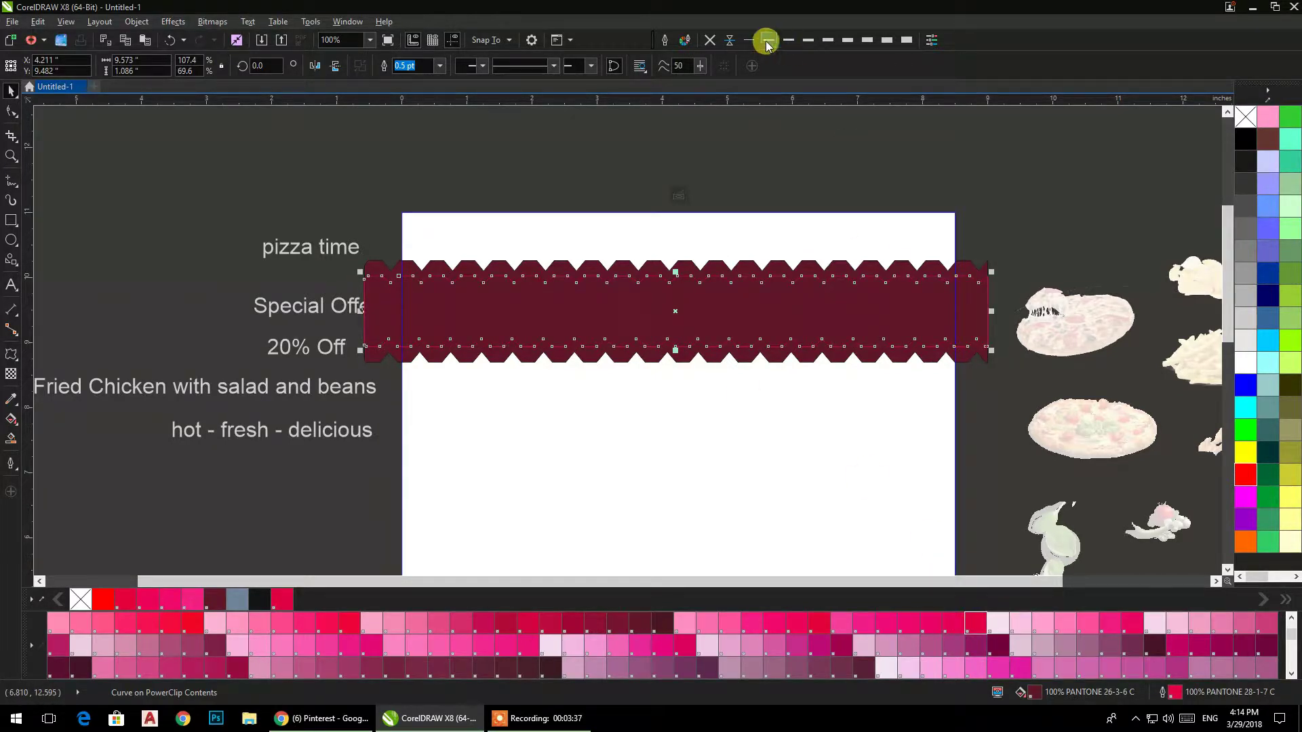
pyautogui.click(808, 42)
pyautogui.click(666, 40)
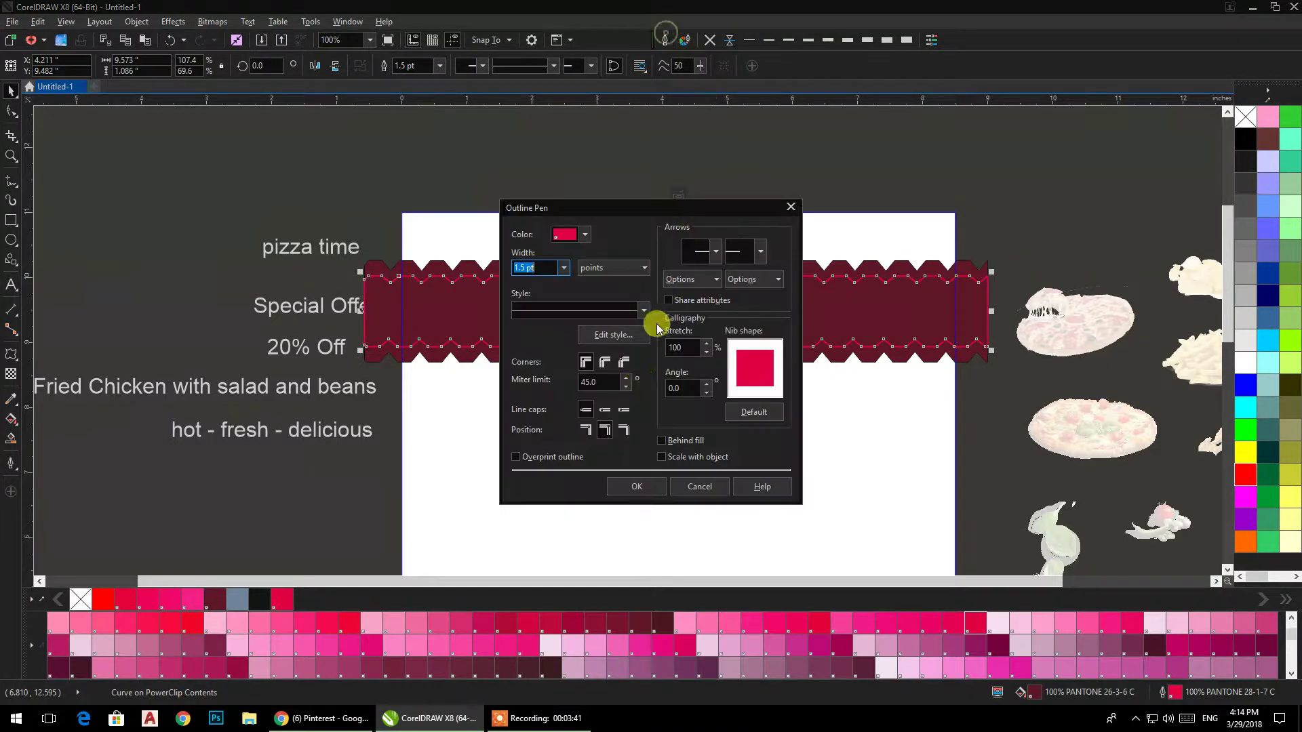
pyautogui.click(563, 268)
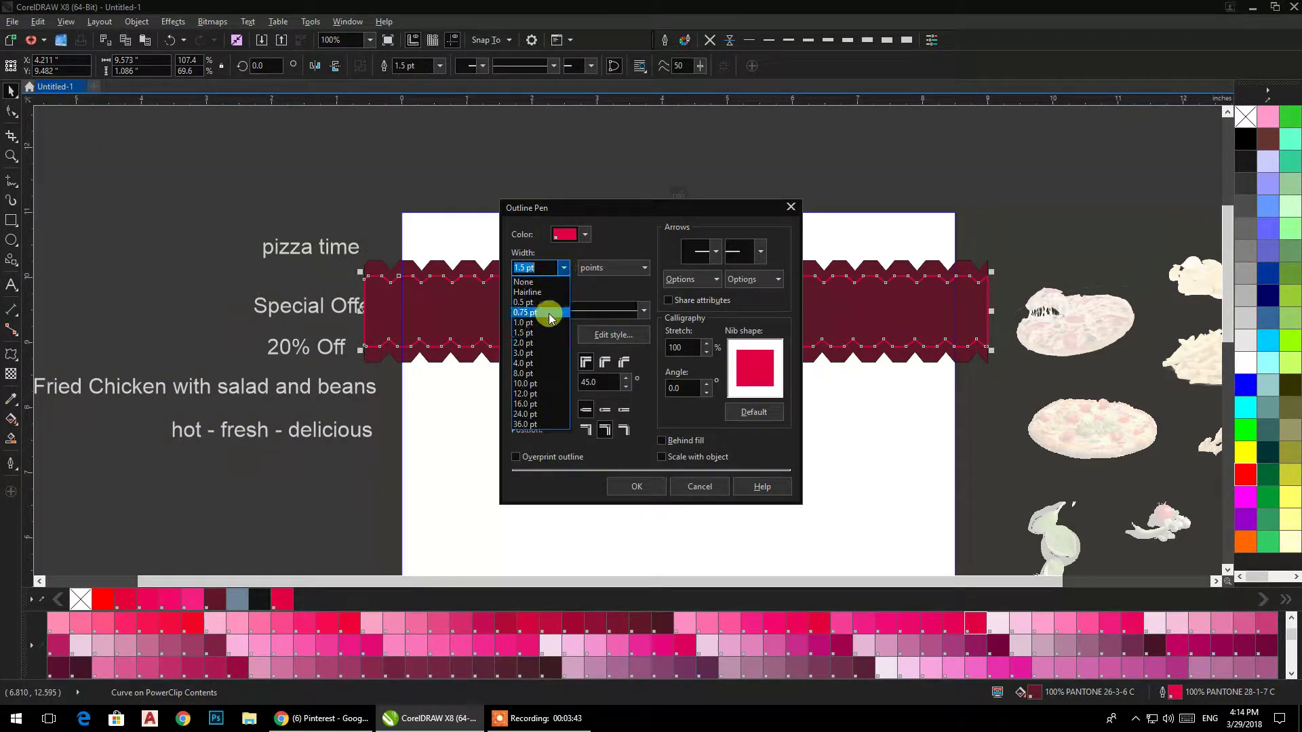
pyautogui.click(531, 354)
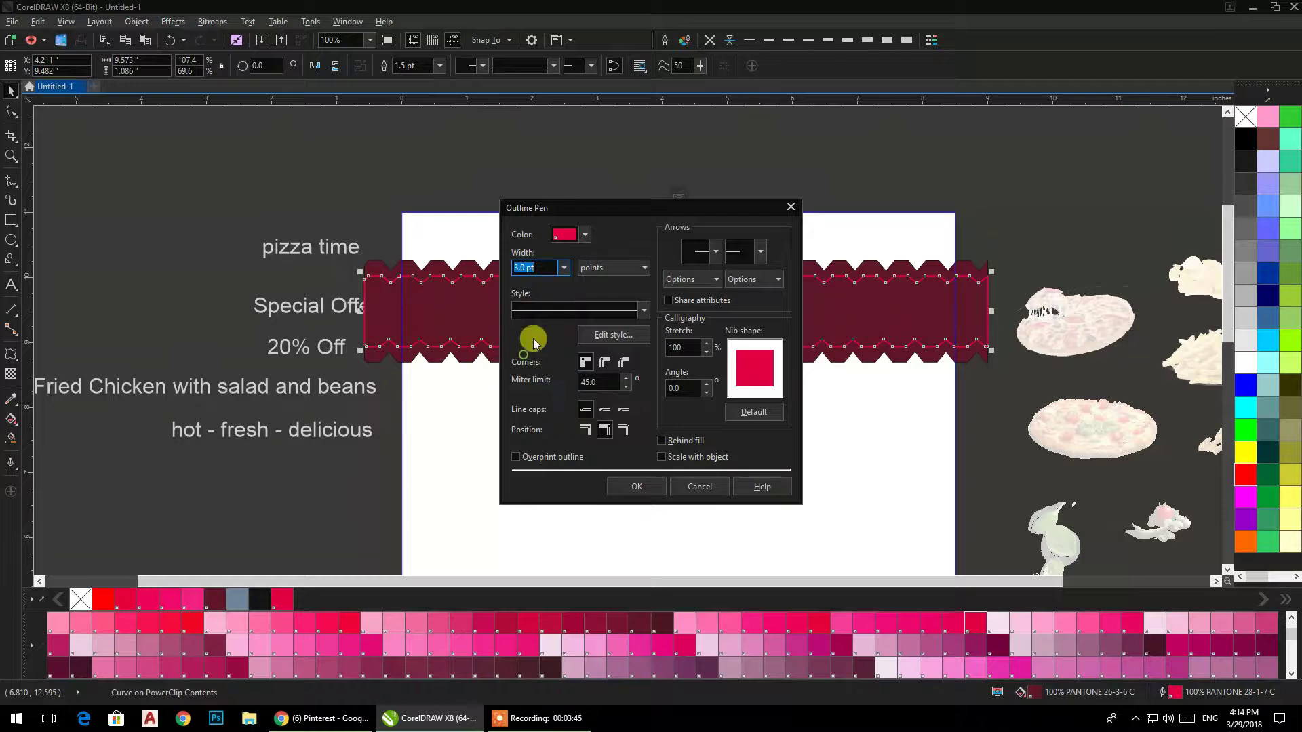
pyautogui.click(556, 311)
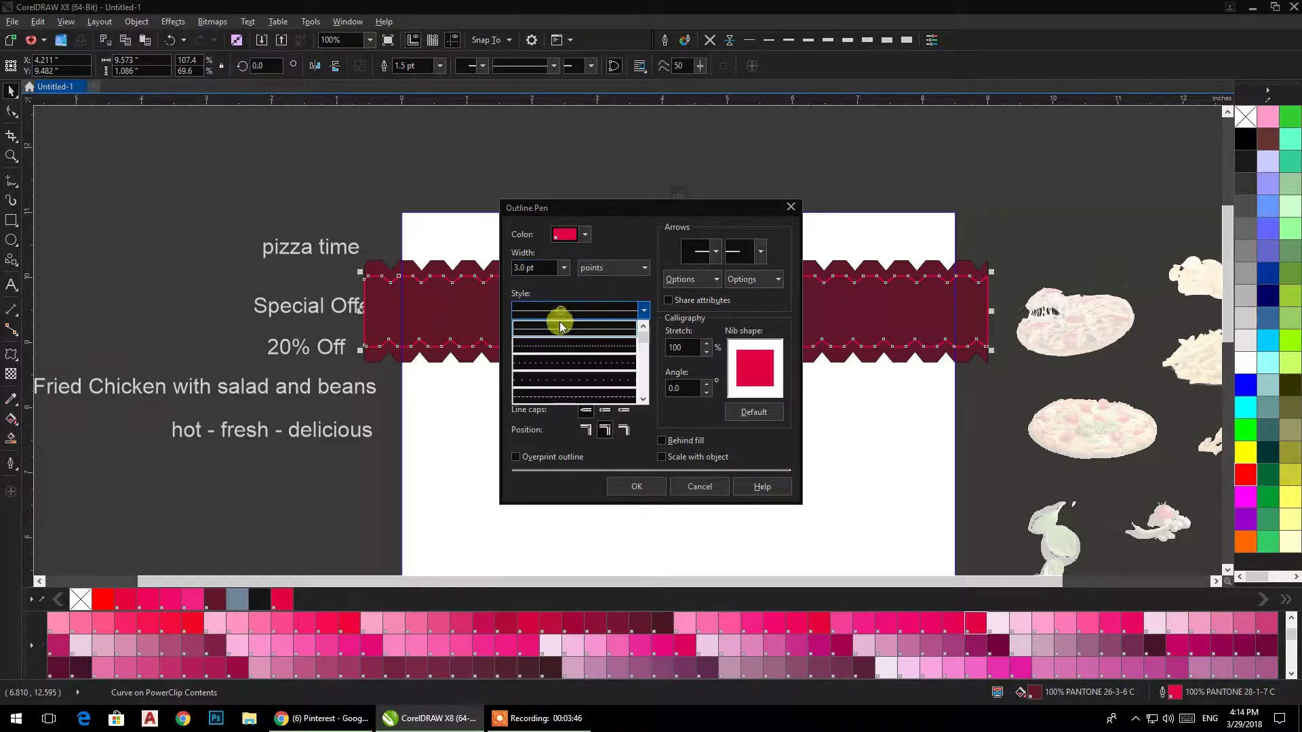
pyautogui.click(549, 400)
pyautogui.click(636, 486)
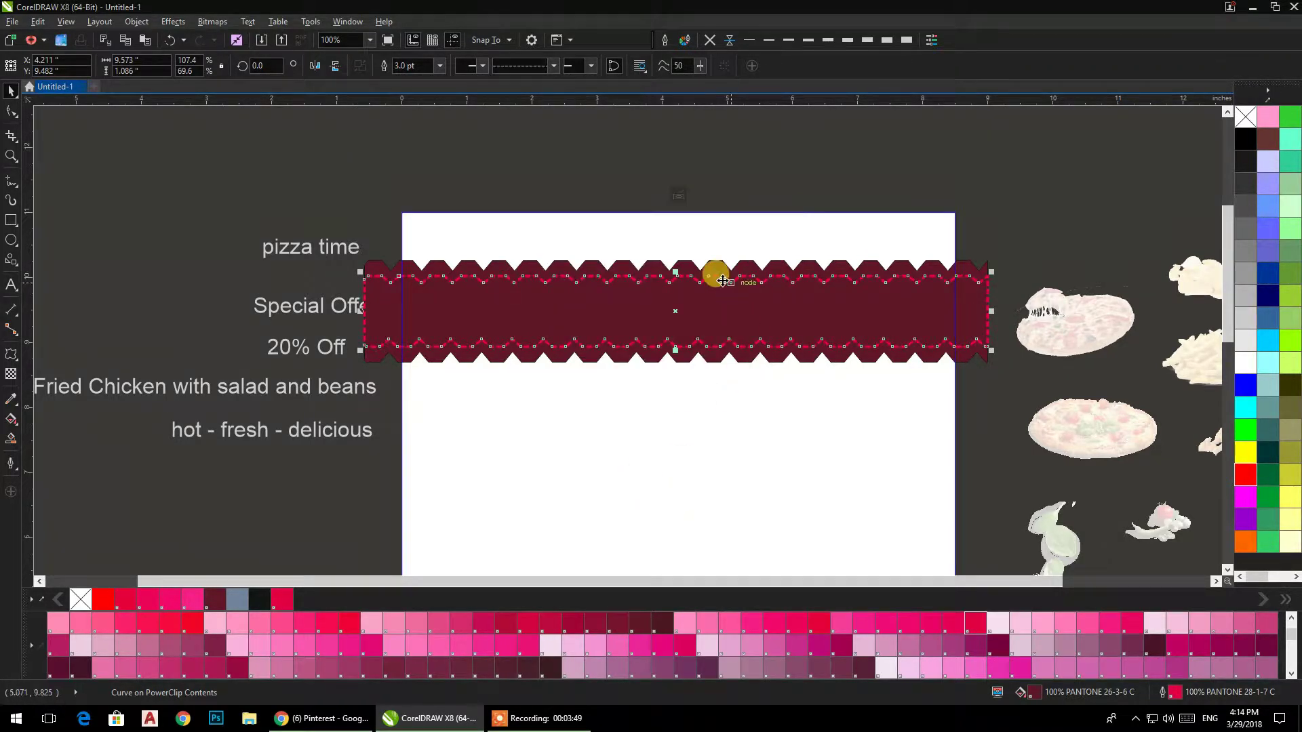
pyautogui.scroll(1, 722, 281)
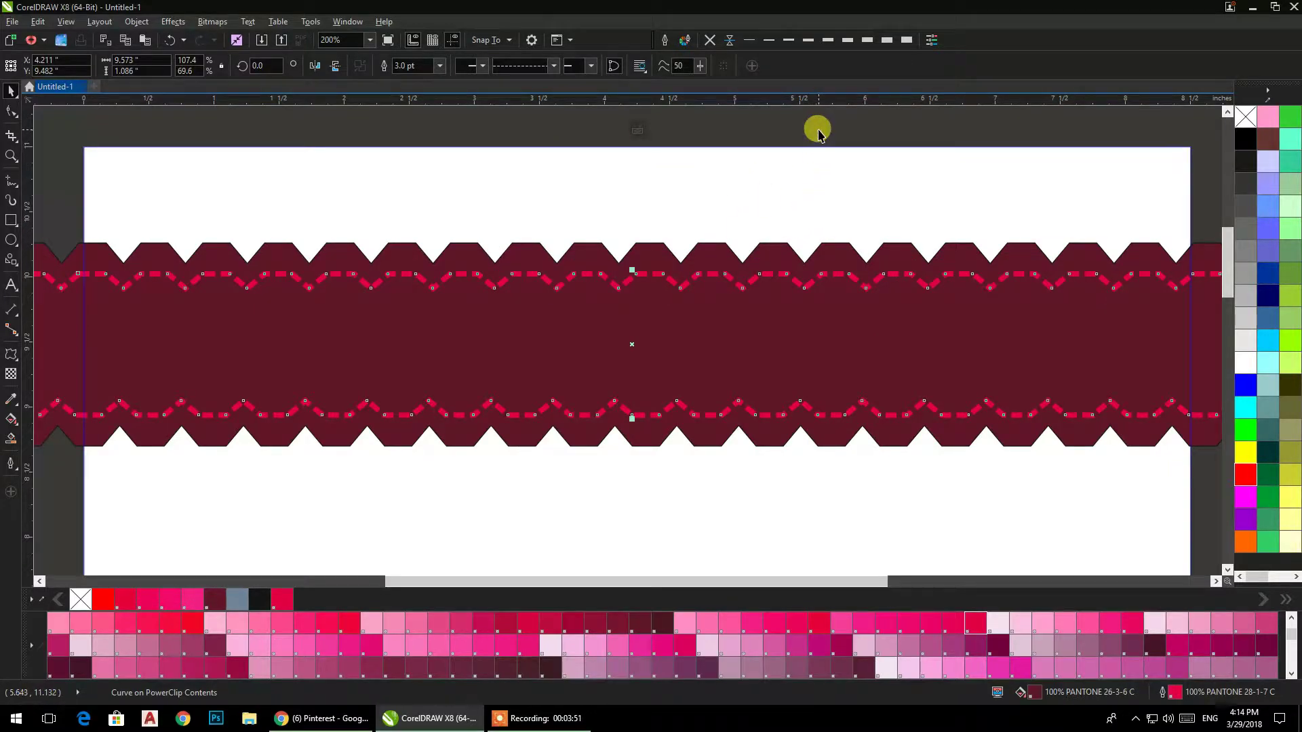
pyautogui.keyDown('ctrl'); pyautogui.click(817, 129); pyautogui.keyUp('ctrl')
pyautogui.click(818, 130)
pyautogui.scroll(-1, 818, 150)
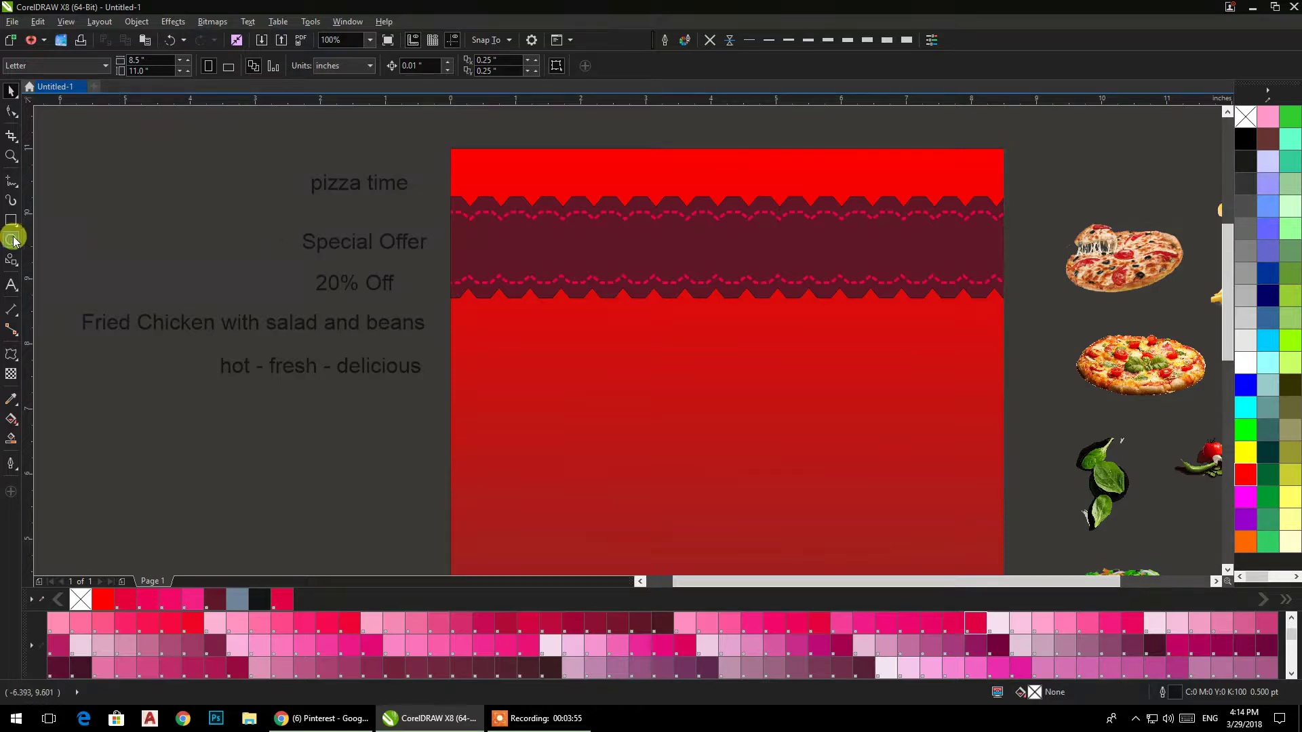
# Step: Draw a circle over the band and centre it horizontally on the page background, undoing the vertical centring
pyautogui.click(11, 241)
pyautogui.moveTo(657, 185); pyautogui.dragTo(755, 315)
pyautogui.click(11, 90)
pyautogui.keyDown('shift'); pyautogui.click(526, 159); pyautogui.keyUp('shift')
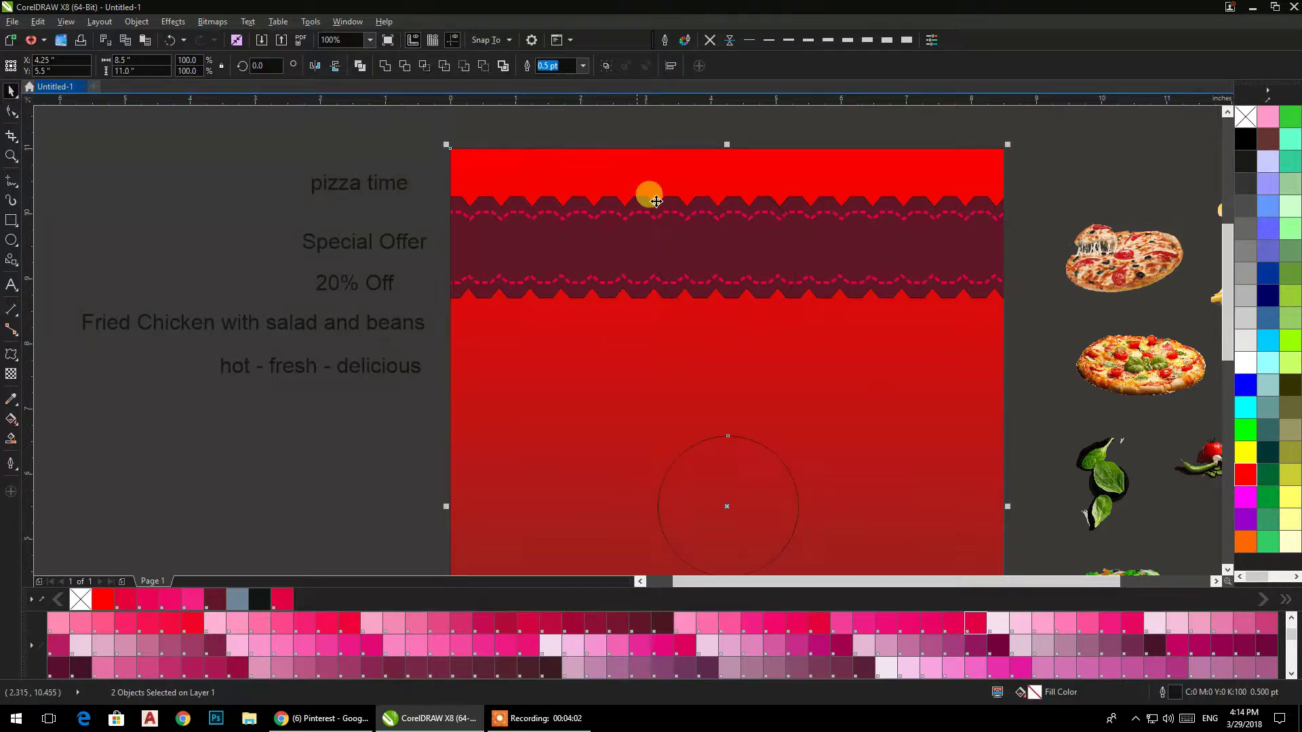
pyautogui.hotkey('ctrl', 'z')
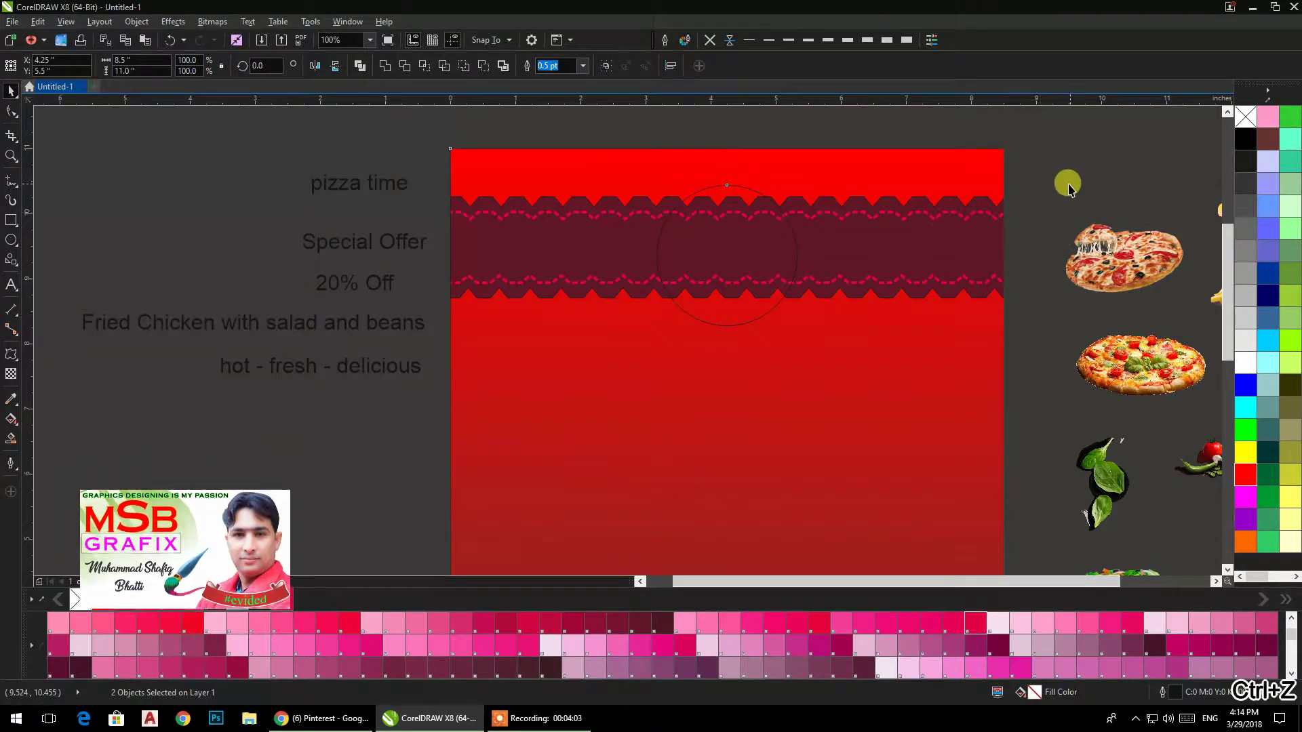
pyautogui.click(1067, 185)
# Step: Enlarge the circle to about 2.71 in across and add a concentric copy about 2.94 in across
pyautogui.click(754, 191)
pyautogui.moveTo(804, 333); pyautogui.dragTo(820, 356)
pyautogui.rightClick(819, 356)
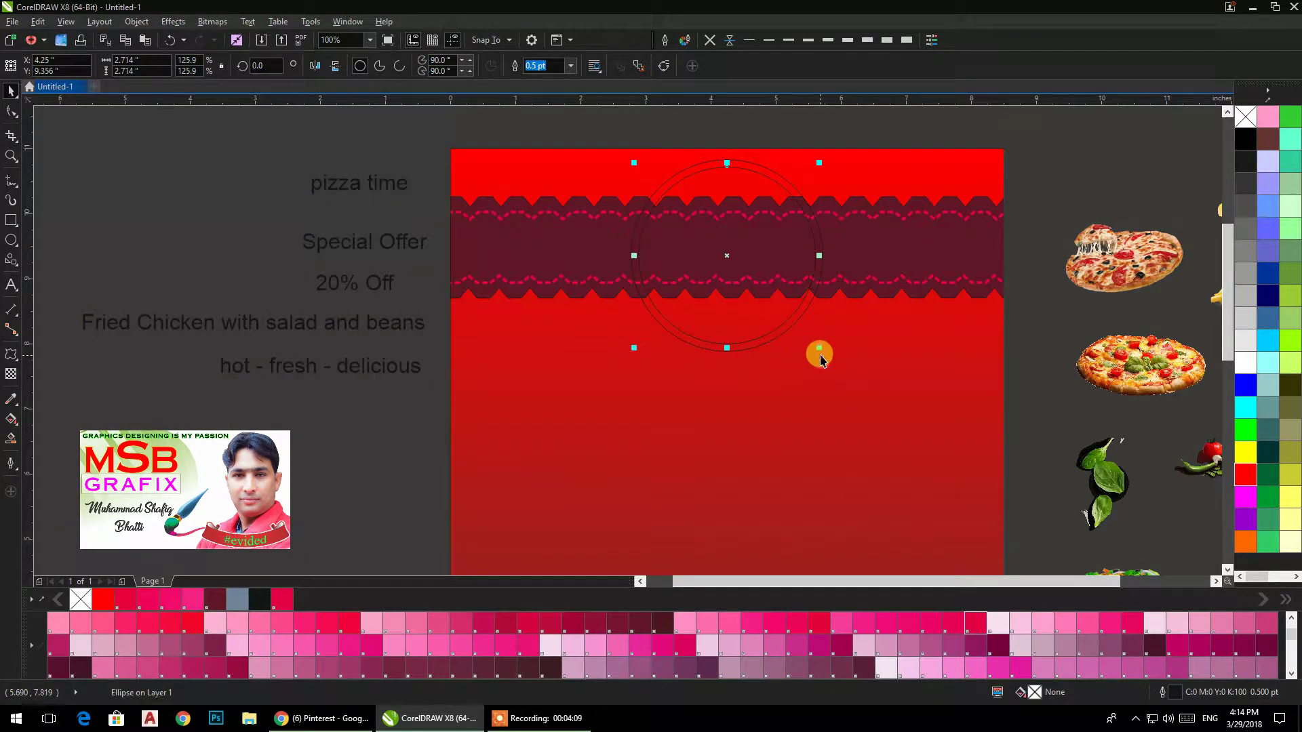
# Step: Fill both concentric circles with red
pyautogui.moveTo(1034, 125); pyautogui.dragTo(612, 415)
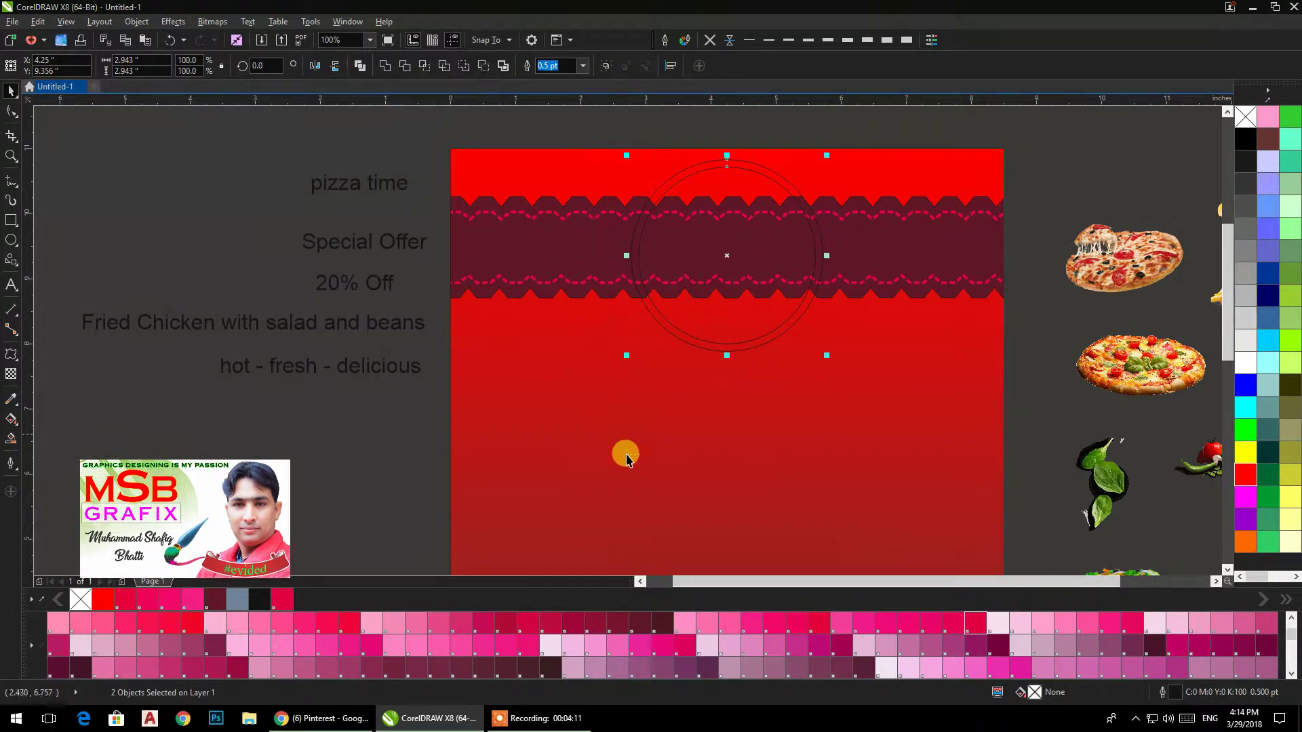
pyautogui.click(1247, 475)
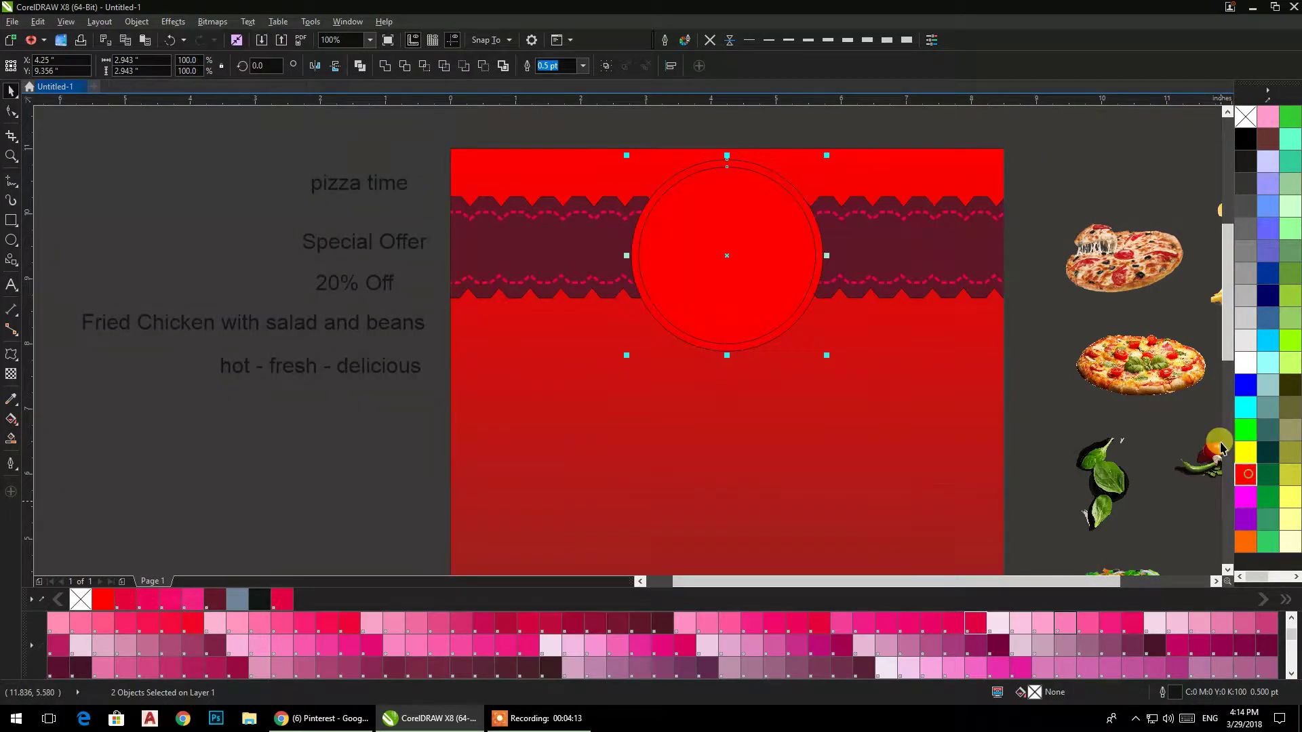
# Step: Add two smaller concentric copies inside the badge circles, about 2.46 in and 2.32 in across
pyautogui.click(1099, 175)
pyautogui.scroll(1, 730, 192)
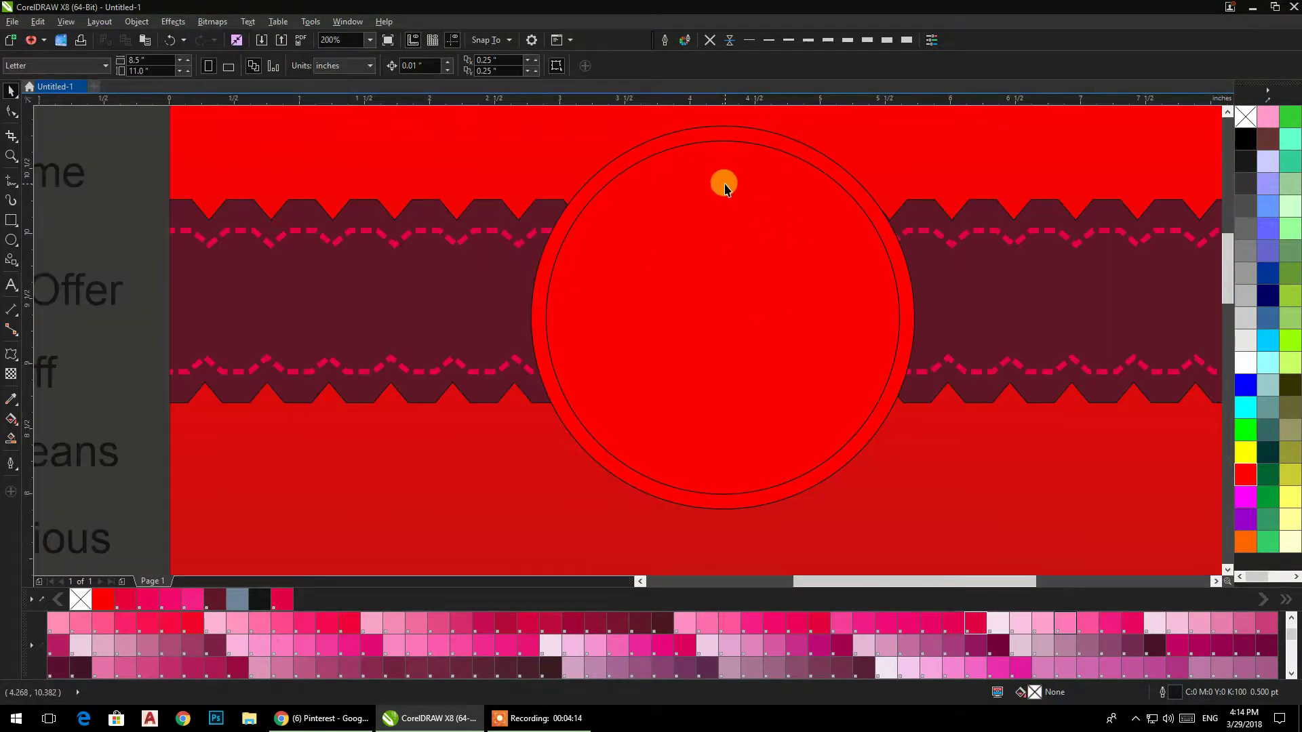
pyautogui.click(755, 128)
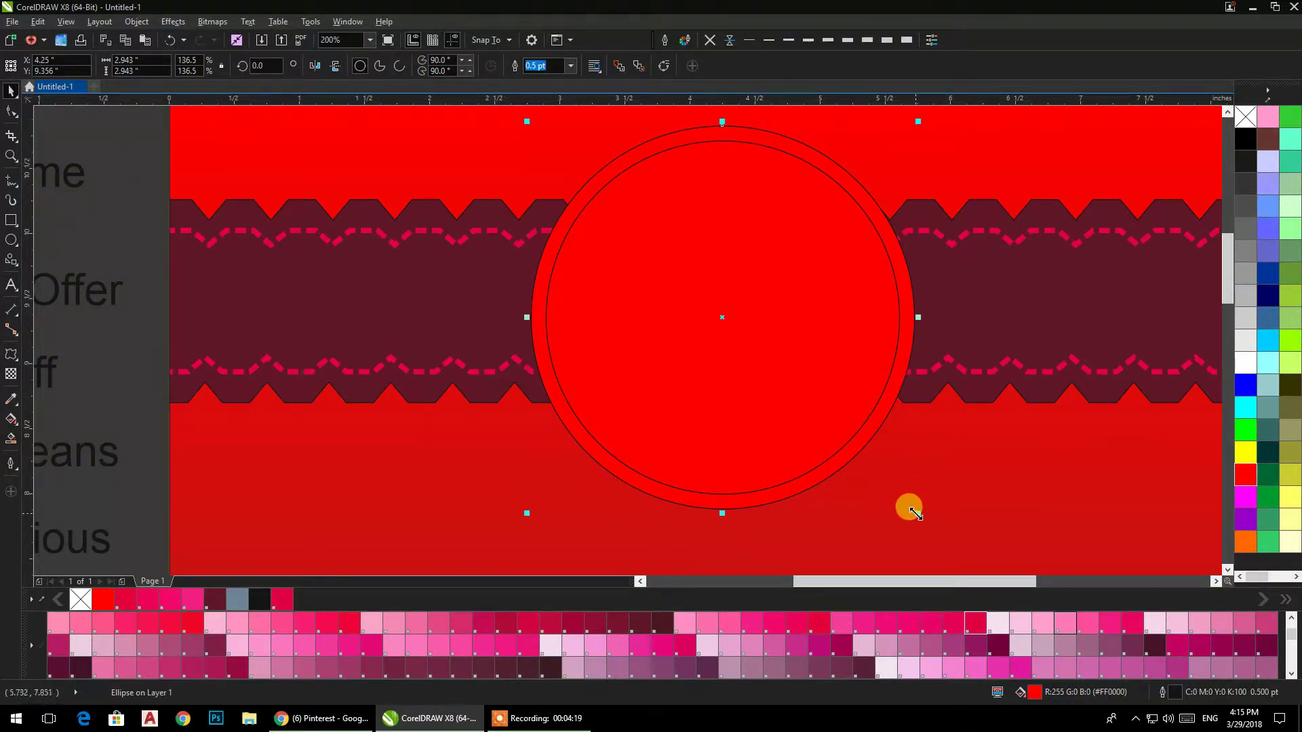
pyautogui.moveTo(910, 509); pyautogui.dragTo(883, 495)
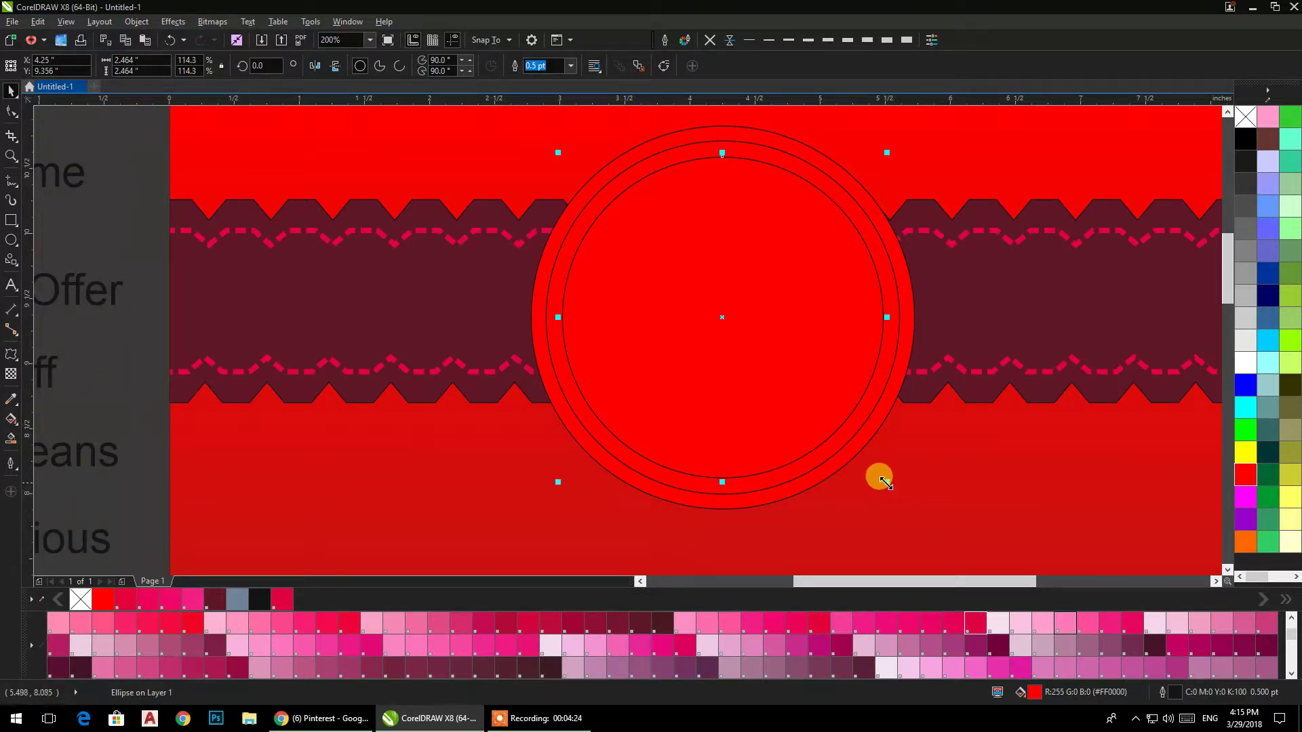
pyautogui.moveTo(876, 480); pyautogui.dragTo(877, 481)
# Step: Fill the second-largest badge circle with PANTONE 19-1-6 C
pyautogui.scroll(1, 819, 625)
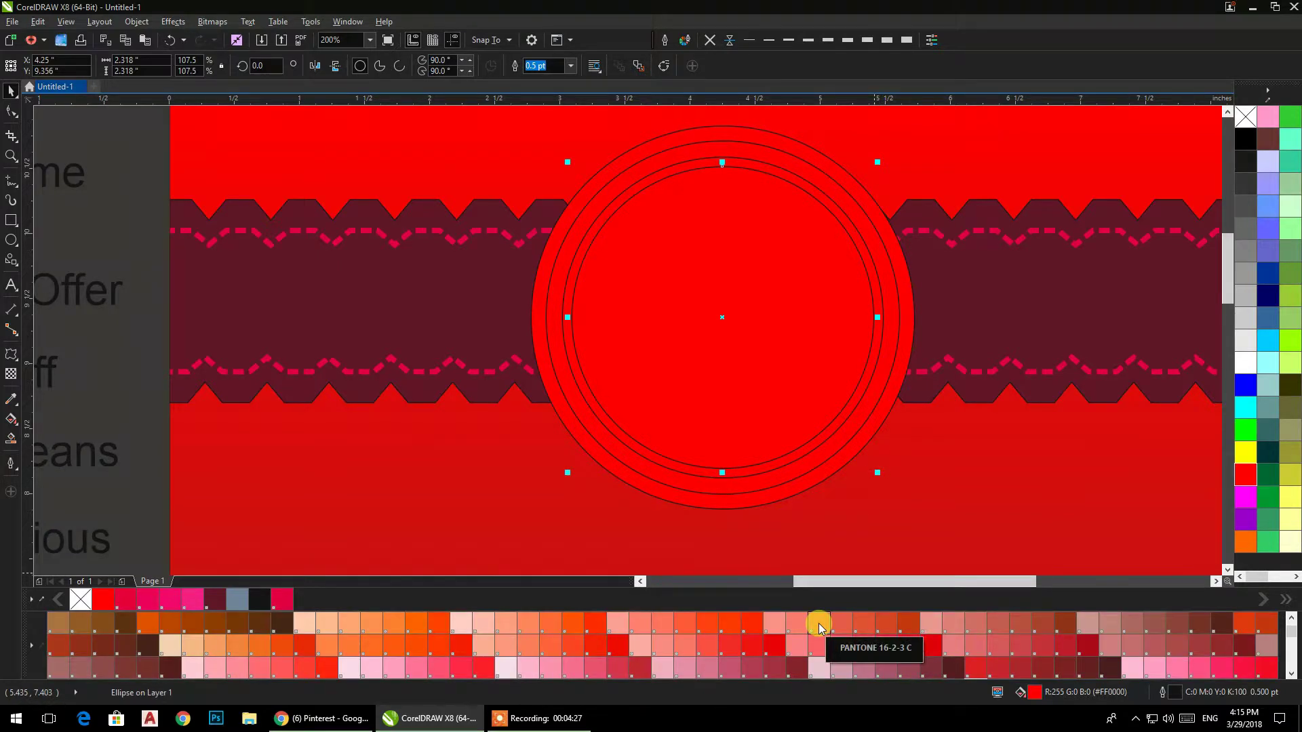
pyautogui.scroll(2, 818, 628)
pyautogui.scroll(-2, 818, 628)
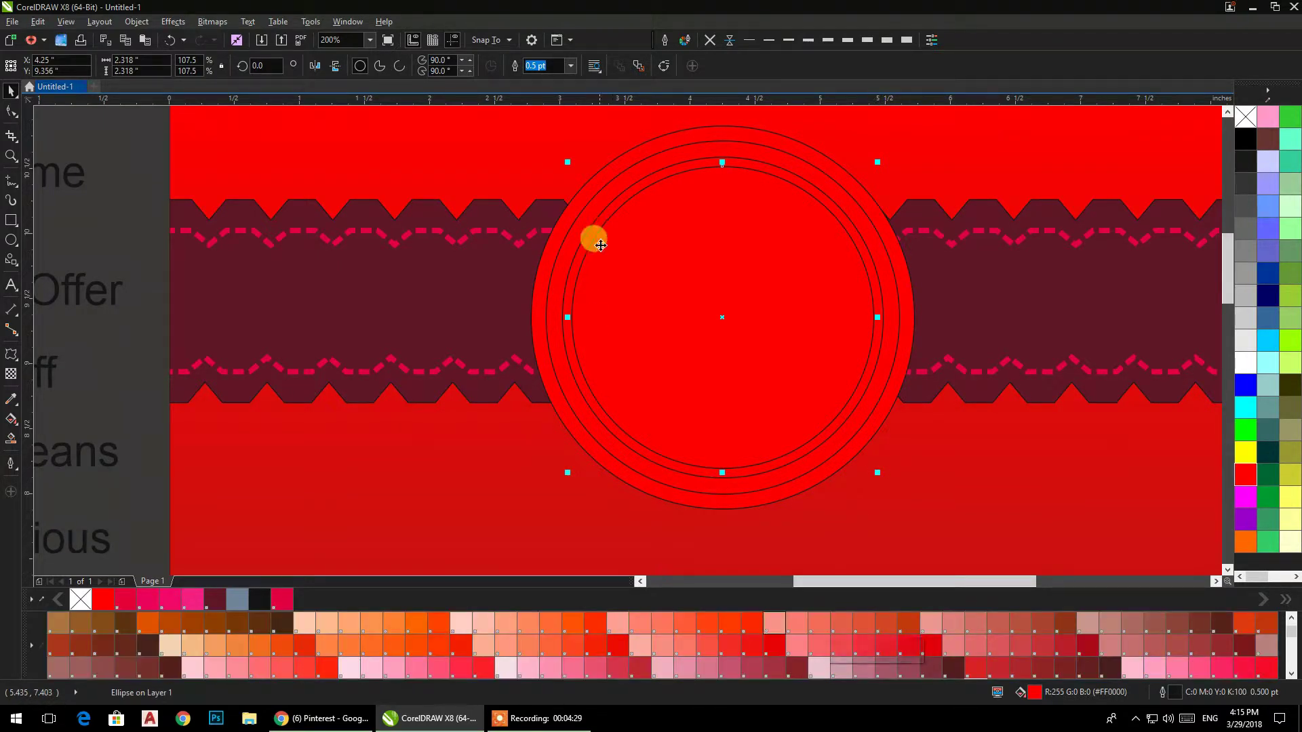
pyautogui.click(569, 247)
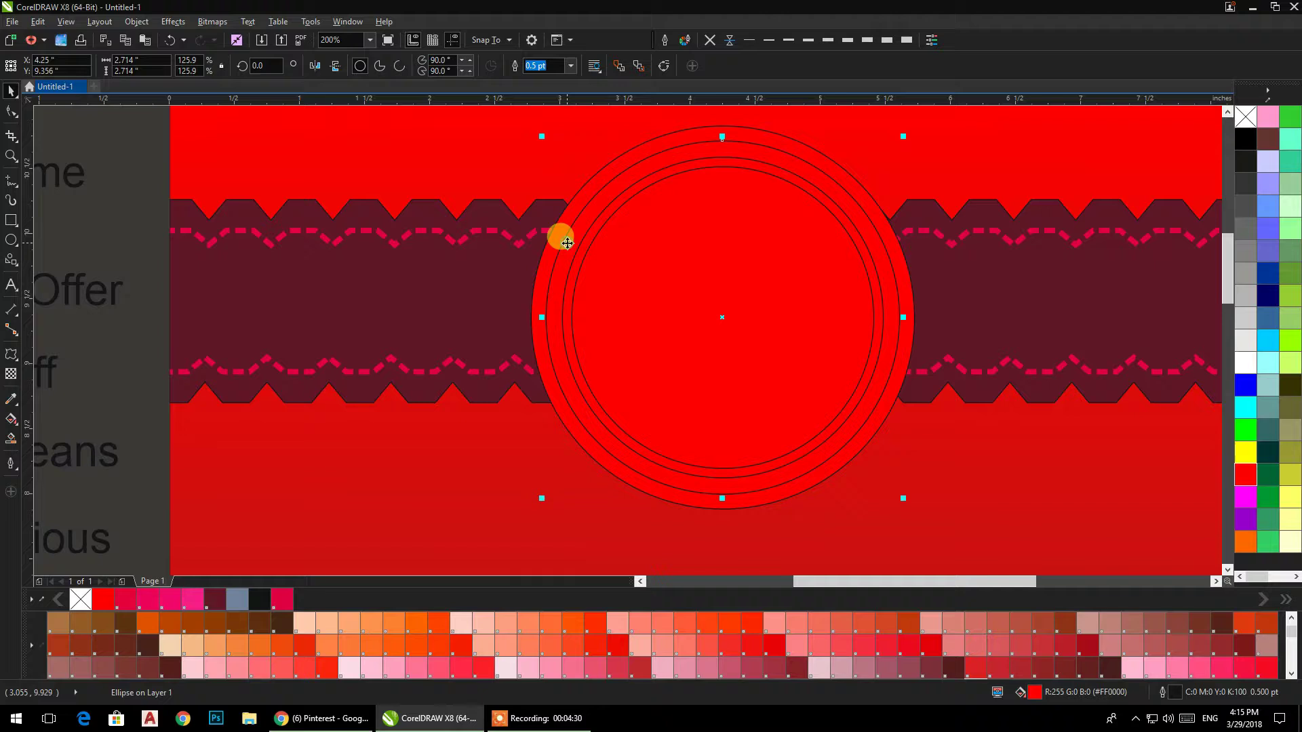
pyautogui.click(593, 646)
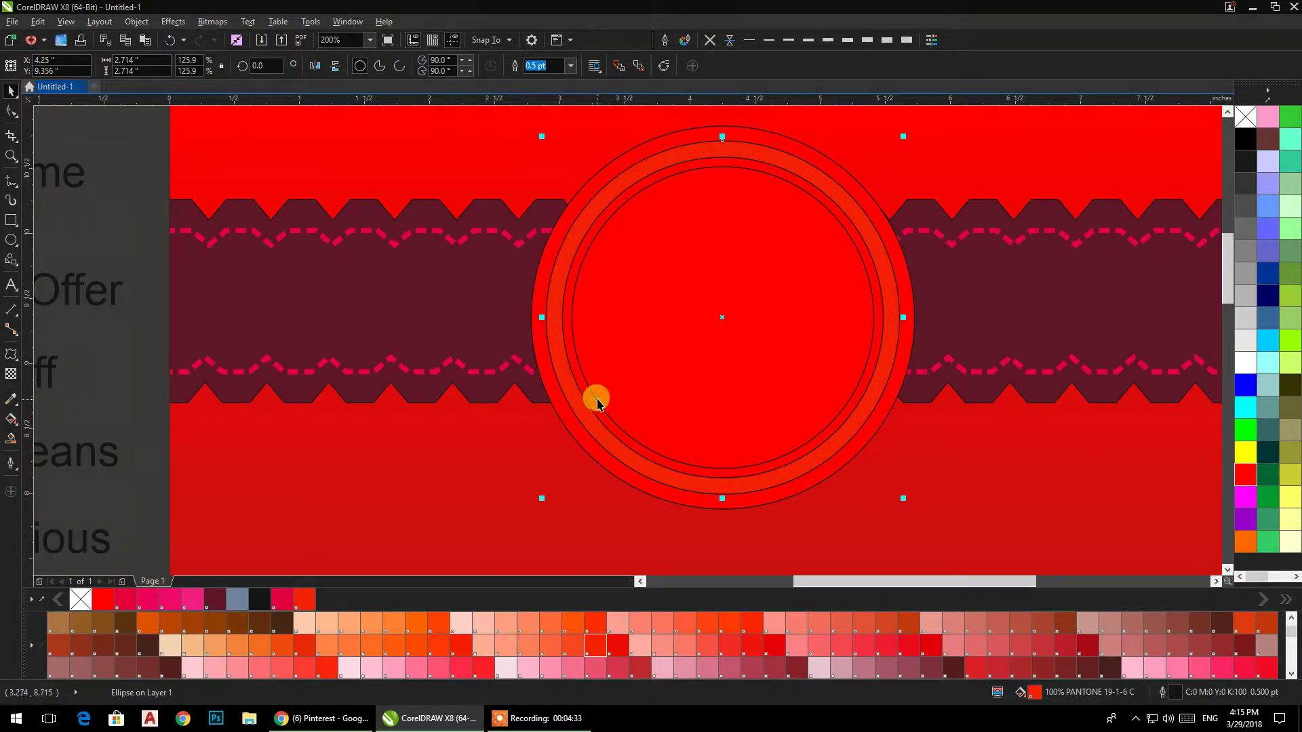
# Step: Fill the largest and second-smallest badge circles with the same bright orange, and the second-largest circle with red
pyautogui.click(565, 417)
pyautogui.click(568, 647)
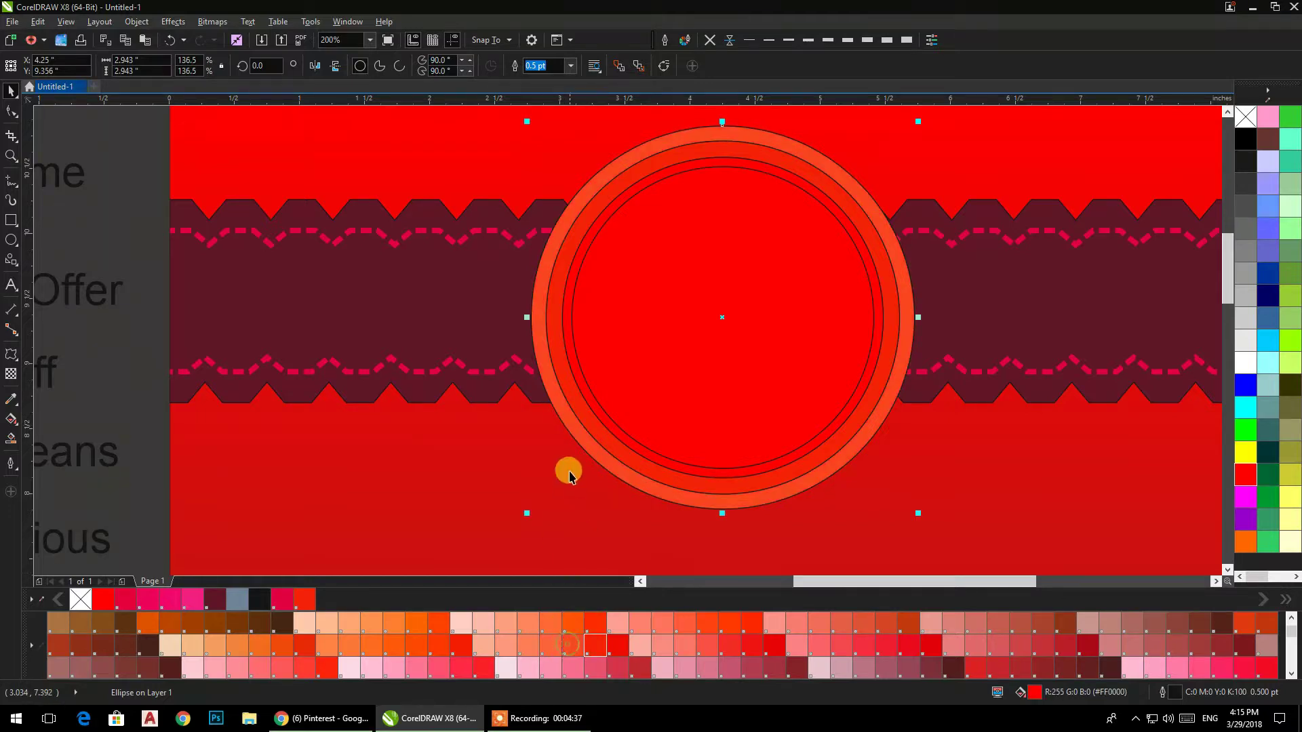
pyautogui.click(602, 420)
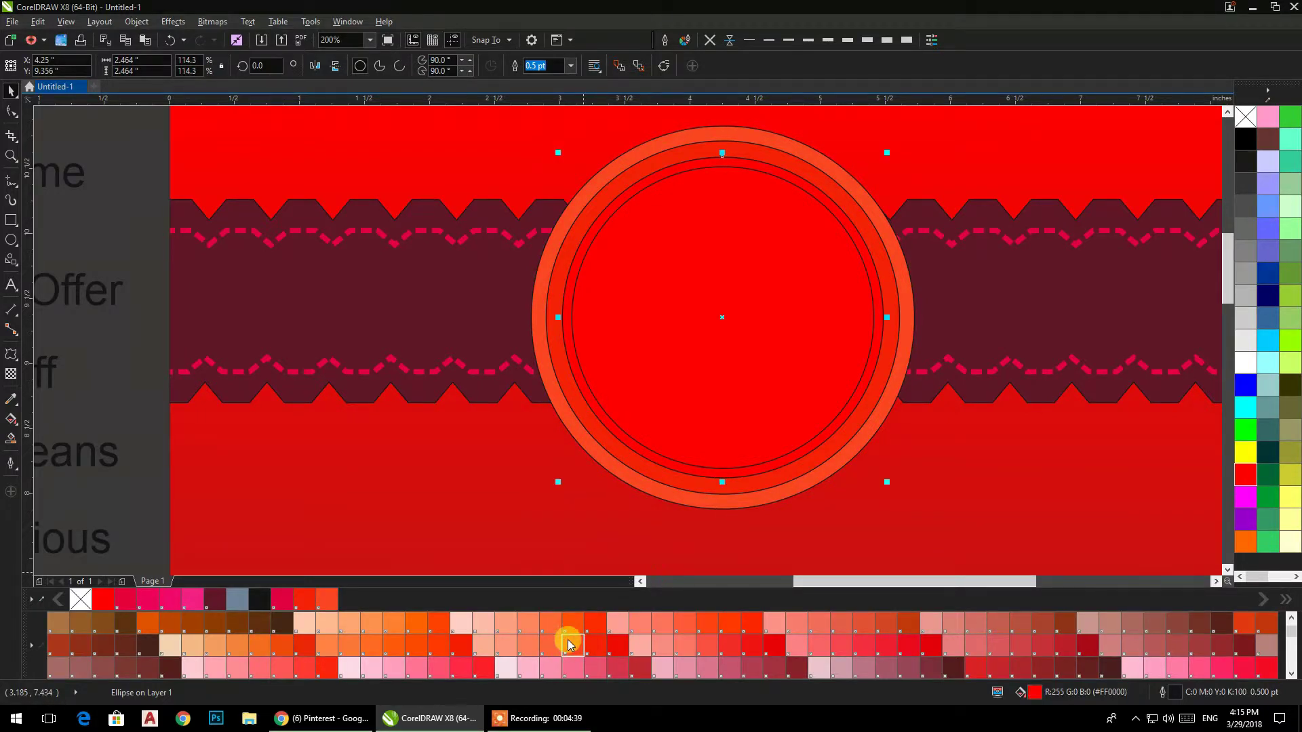
pyautogui.click(568, 644)
pyautogui.click(596, 439)
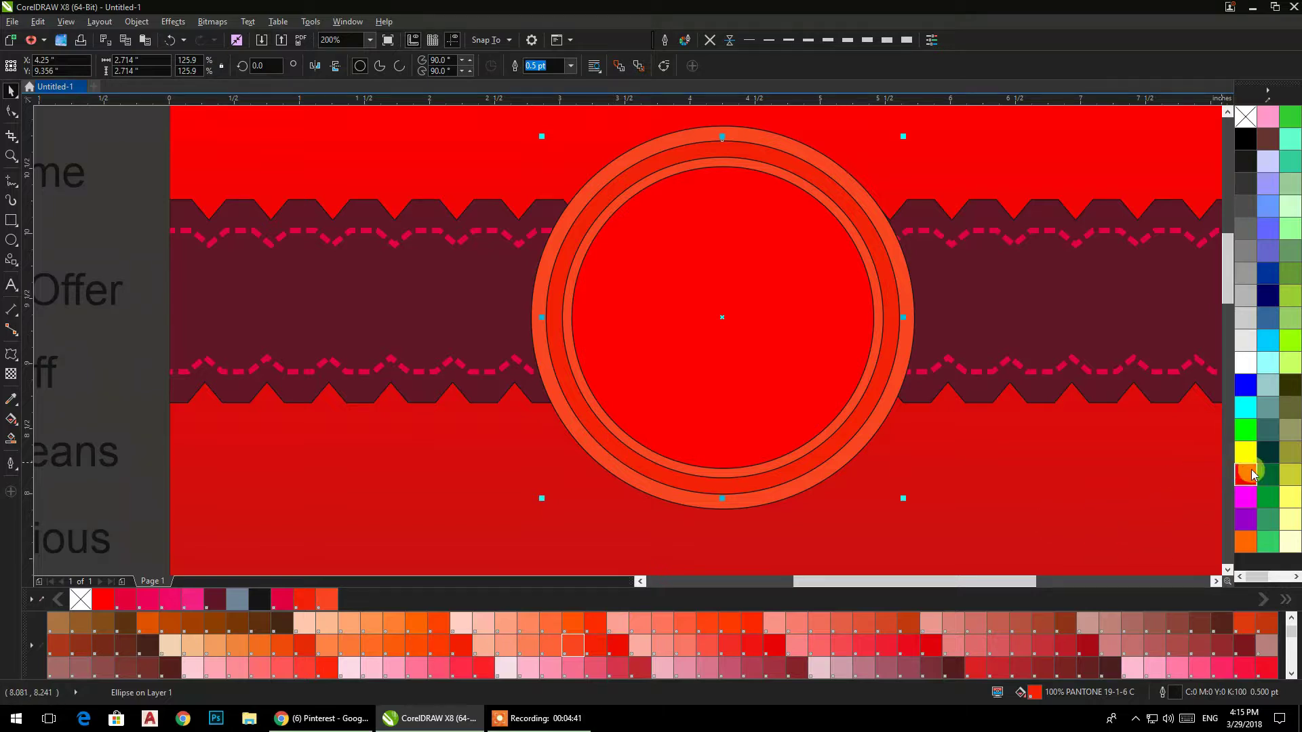
pyautogui.click(1244, 477)
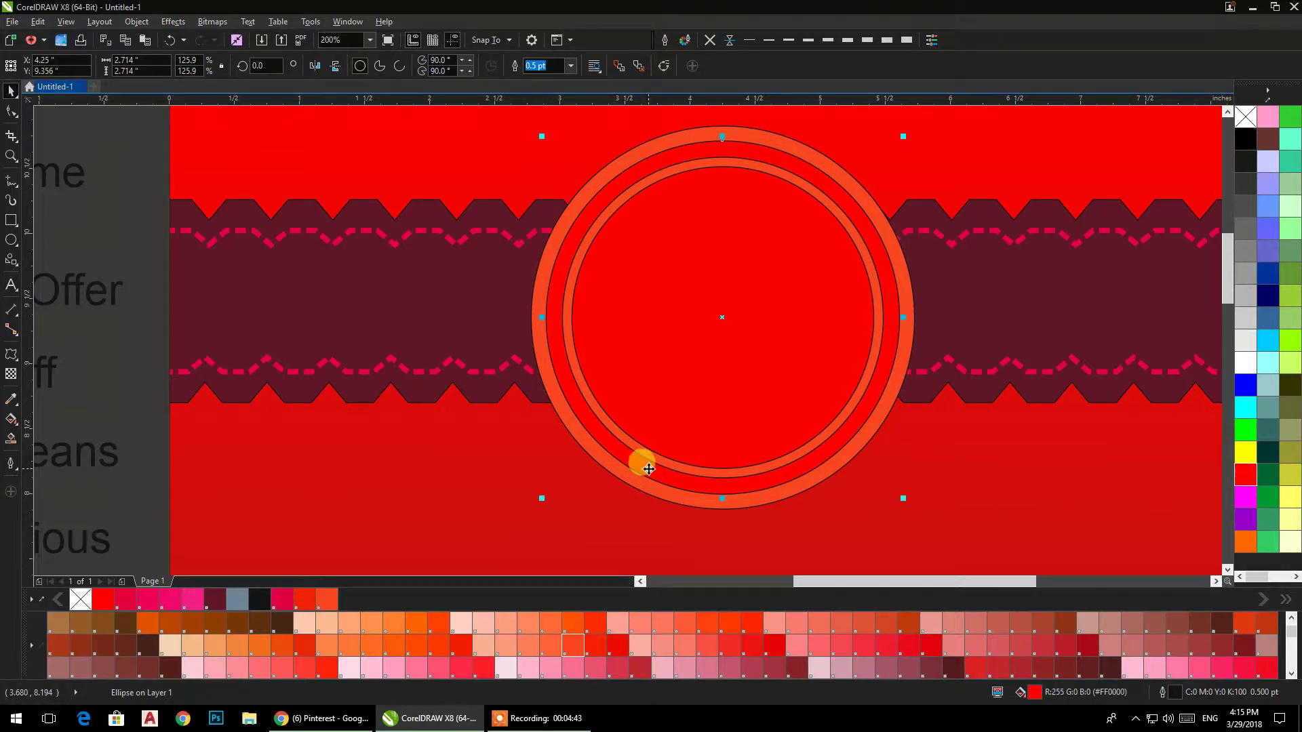
# Step: Remove the outlines from all four badge circles
pyautogui.scroll(-1, 668, 432)
pyautogui.moveTo(567, 198)
pyautogui.mouseDown()
pyautogui.moveTo(786, 409)
pyautogui.moveTo(834, 510)
pyautogui.mouseUp()
pyautogui.click(710, 40)
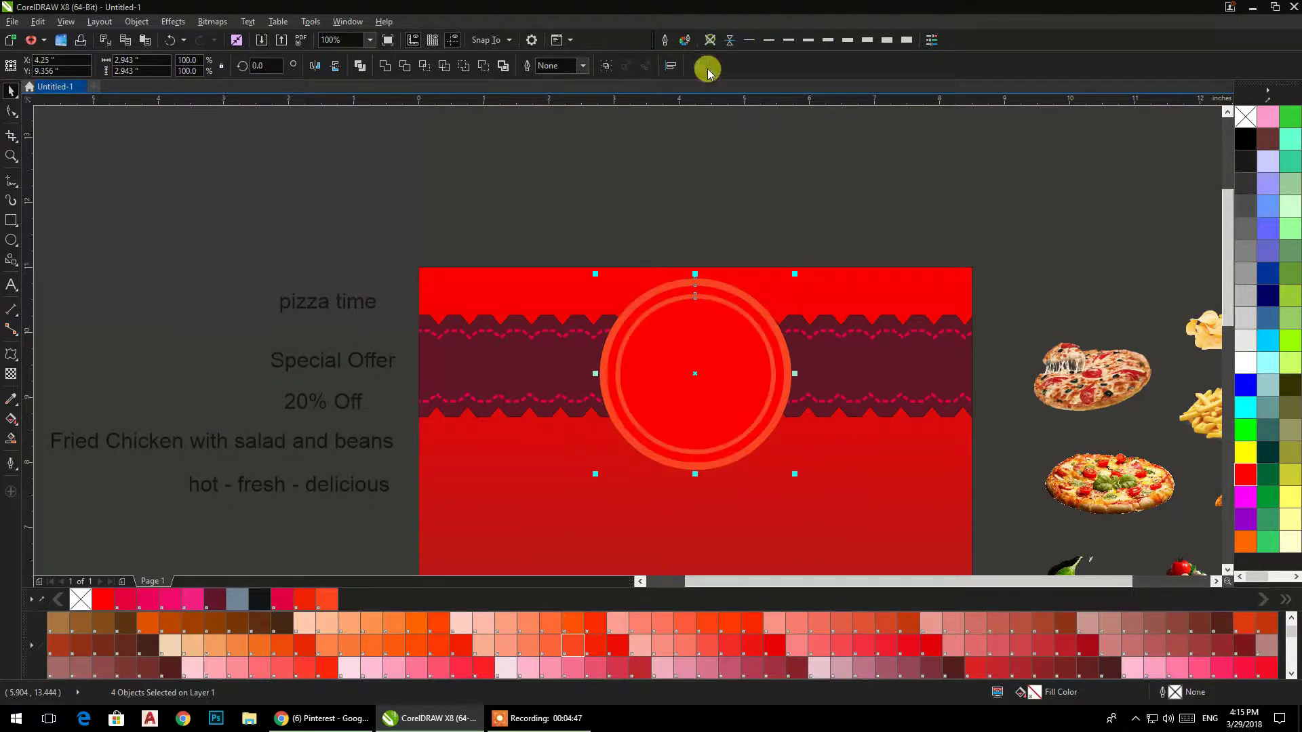
pyautogui.click(721, 153)
# Step: Fill the innermost badge circle with dark red PANTONE 21-2-7 C
pyautogui.scroll(1, 733, 358)
pyautogui.moveTo(729, 353); pyautogui.dragTo(757, 278)
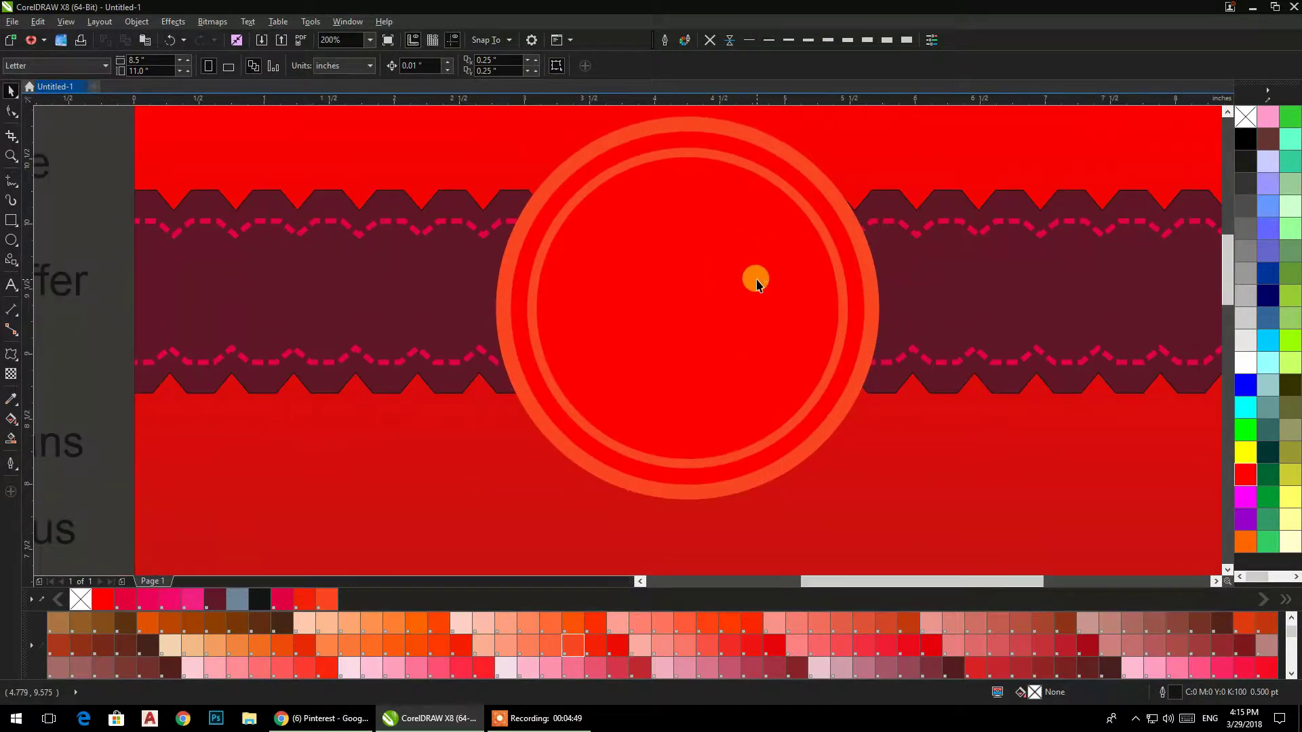
pyautogui.click(756, 279)
pyautogui.click(1088, 643)
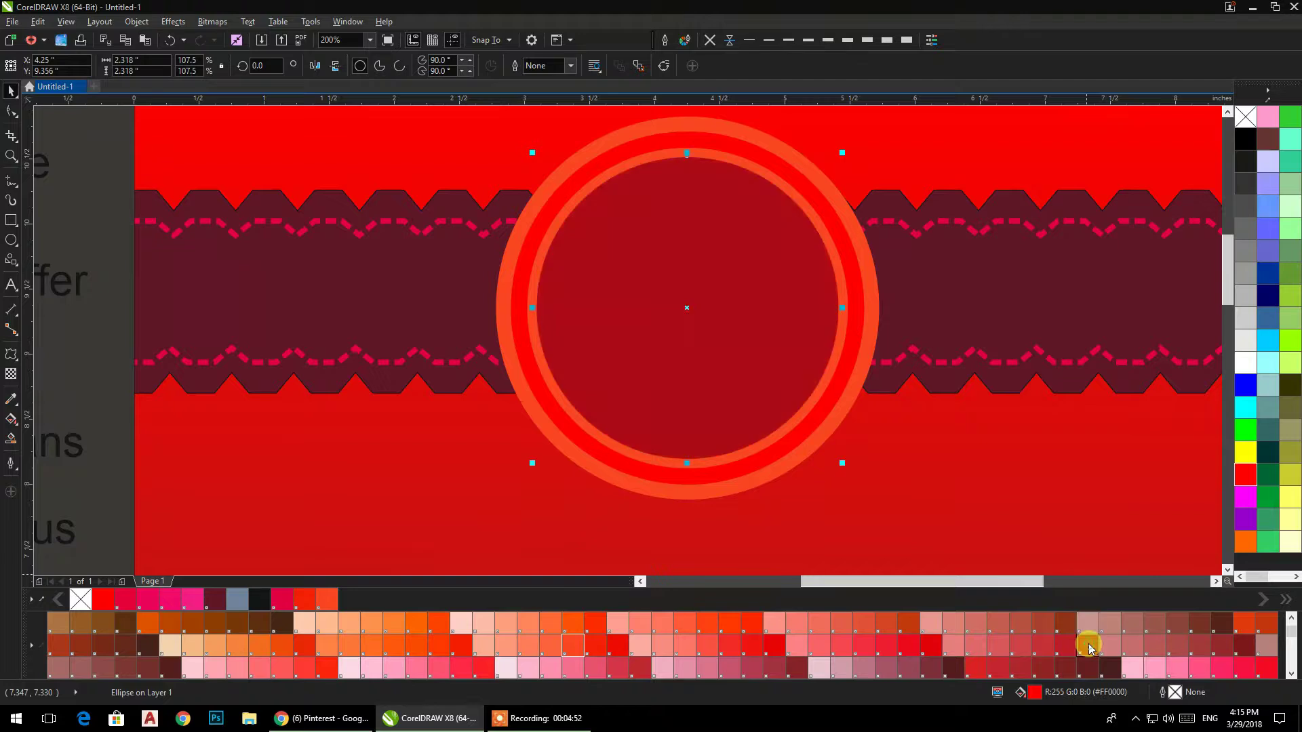
pyautogui.scroll(-1, 823, 221)
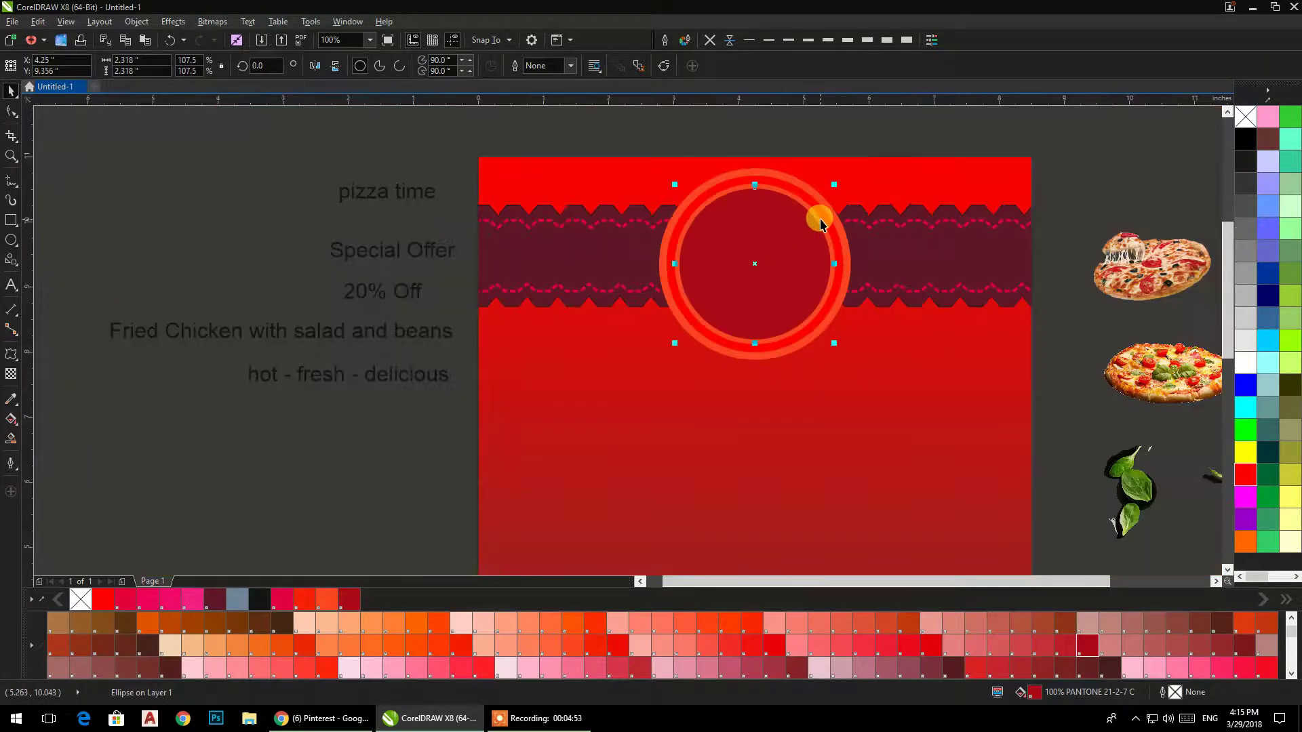
pyautogui.moveTo(821, 219); pyautogui.dragTo(797, 260)
pyautogui.click(788, 169)
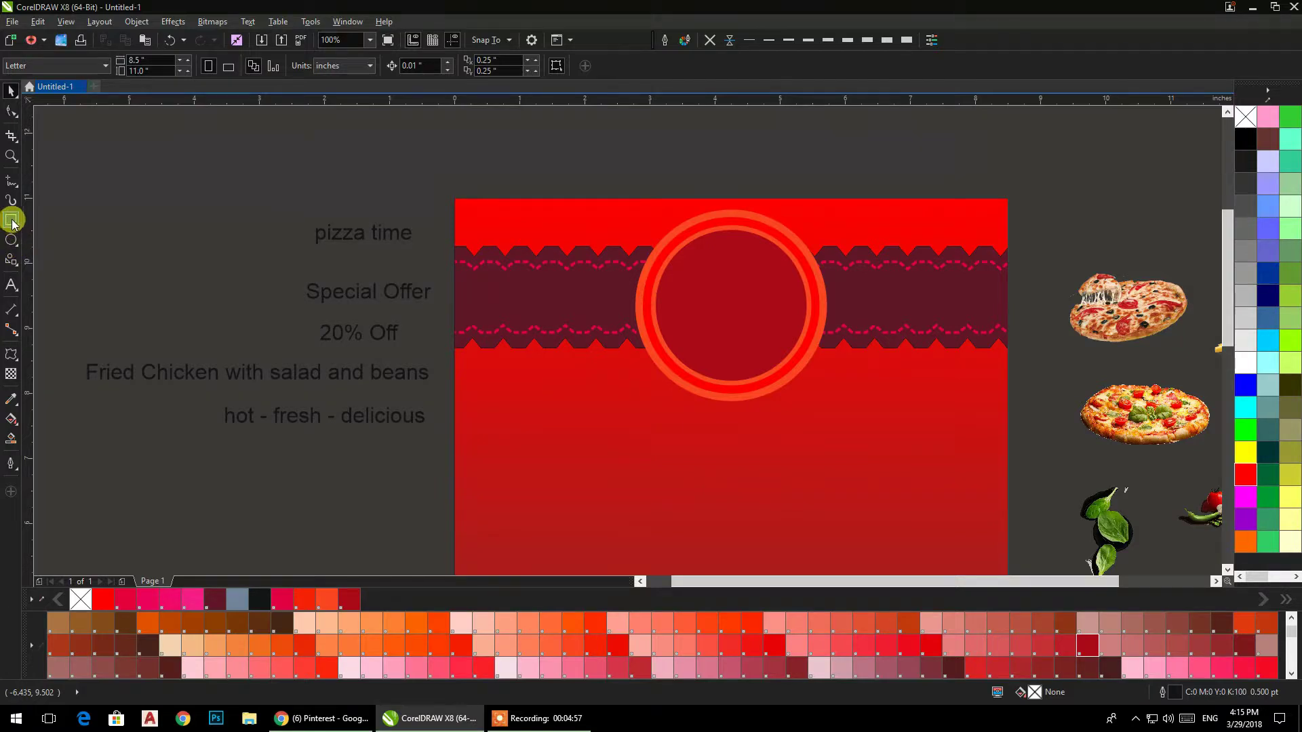
# Step: Draw a small rectangle about 0.55 by 0.19 in across the badge's left rim
pyautogui.click(11, 221)
pyautogui.moveTo(618, 294); pyautogui.dragTo(651, 306)
pyautogui.scroll(3, 628, 299)
# Step: Convert the rectangle to curves, move its upper-left node inward and bow the left edge outward into a rounded curve
pyautogui.click(10, 112)
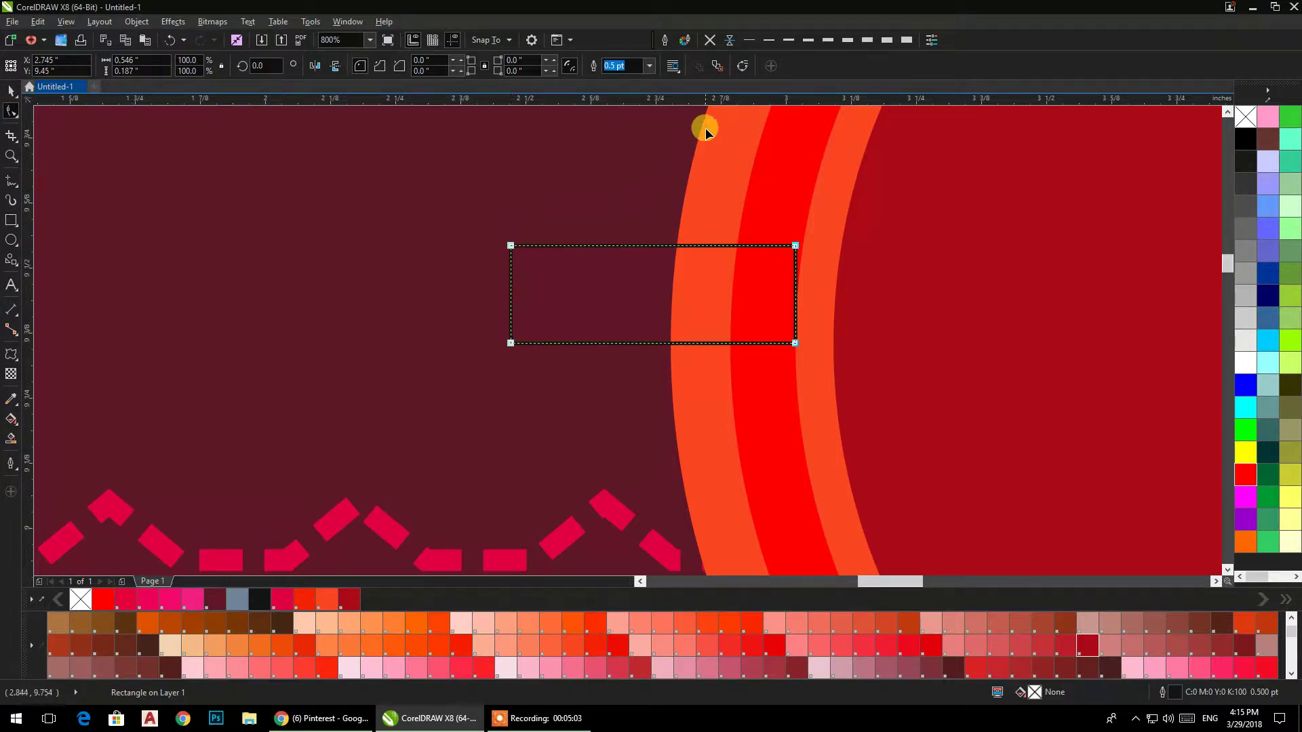
pyautogui.click(742, 65)
pyautogui.doubleClick(556, 247)
pyautogui.doubleClick(510, 247)
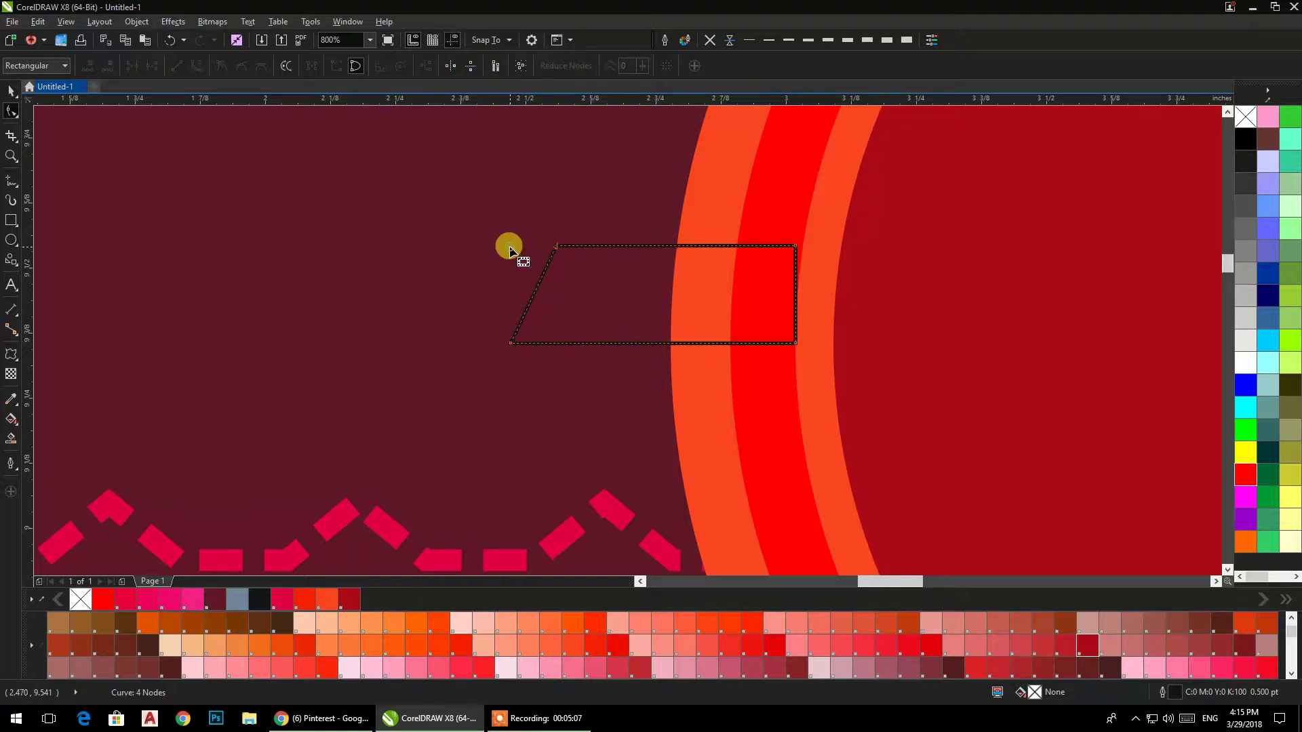
pyautogui.click(527, 309)
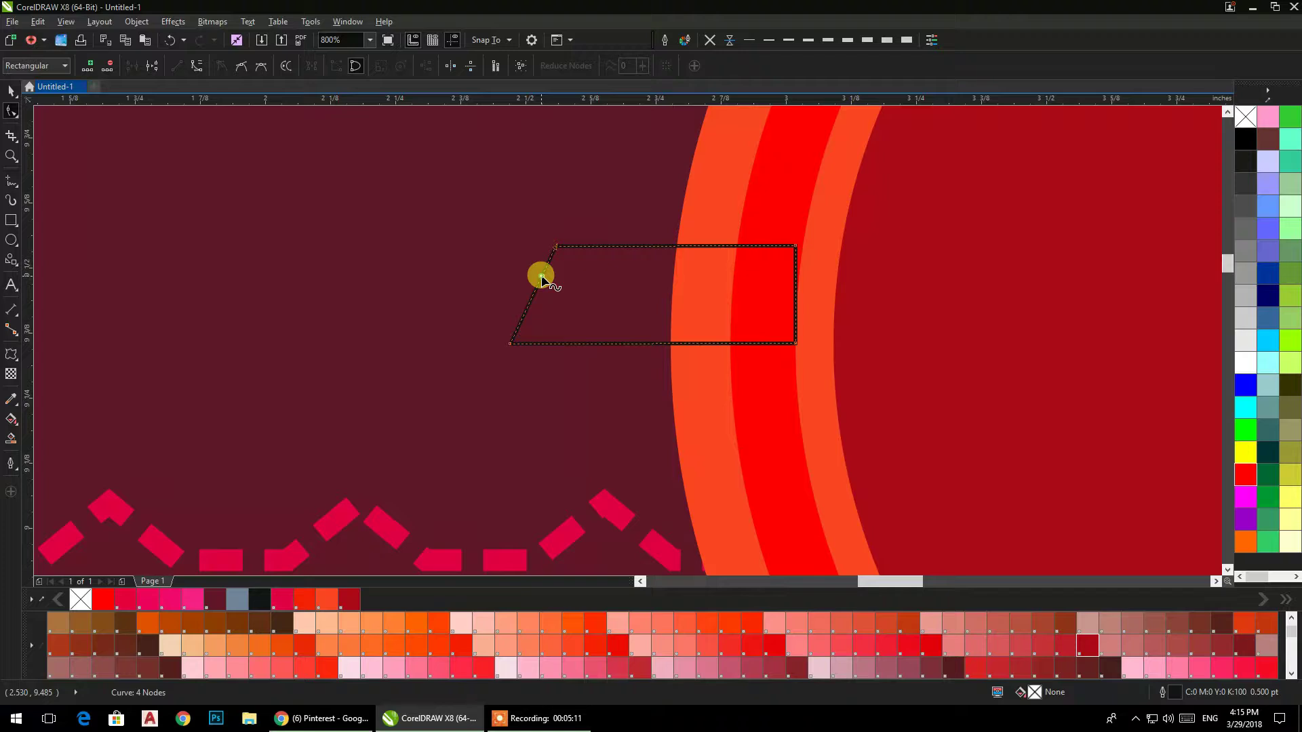
pyautogui.click(541, 293)
pyautogui.moveTo(536, 289); pyautogui.dragTo(516, 291)
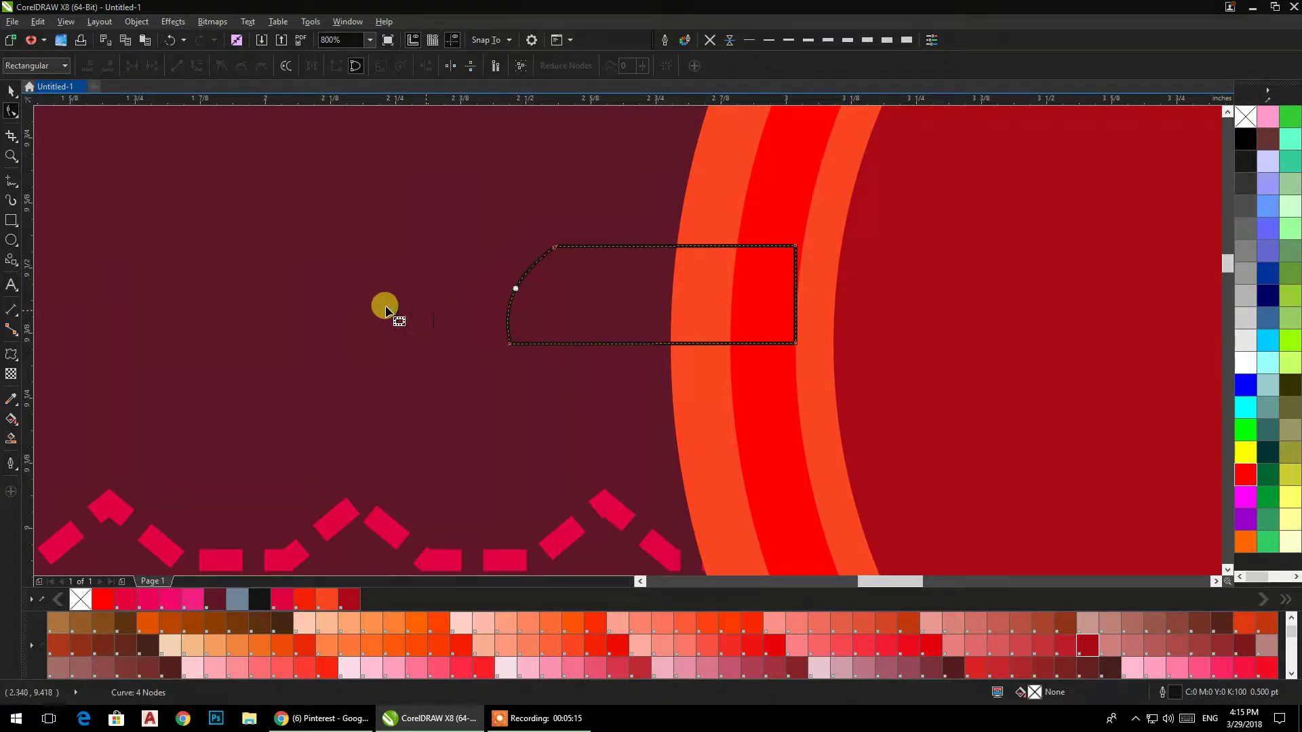
pyautogui.click(10, 90)
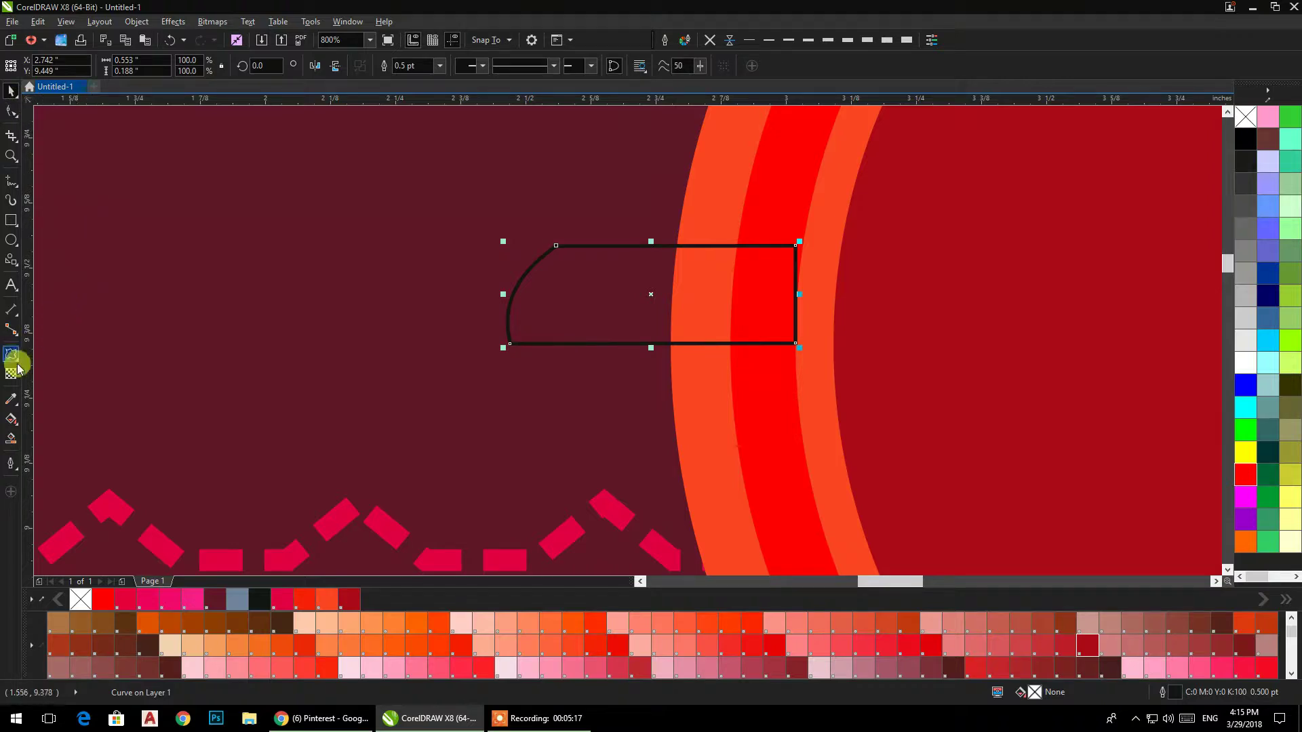
# Step: Line the curved tab up with the inner circle's horizontal midline and shift it left so it ends on the badge's red ring
pyautogui.moveTo(757, 309); pyautogui.dragTo(792, 360)
pyautogui.click(853, 302)
pyautogui.scroll(-2, 775, 317)
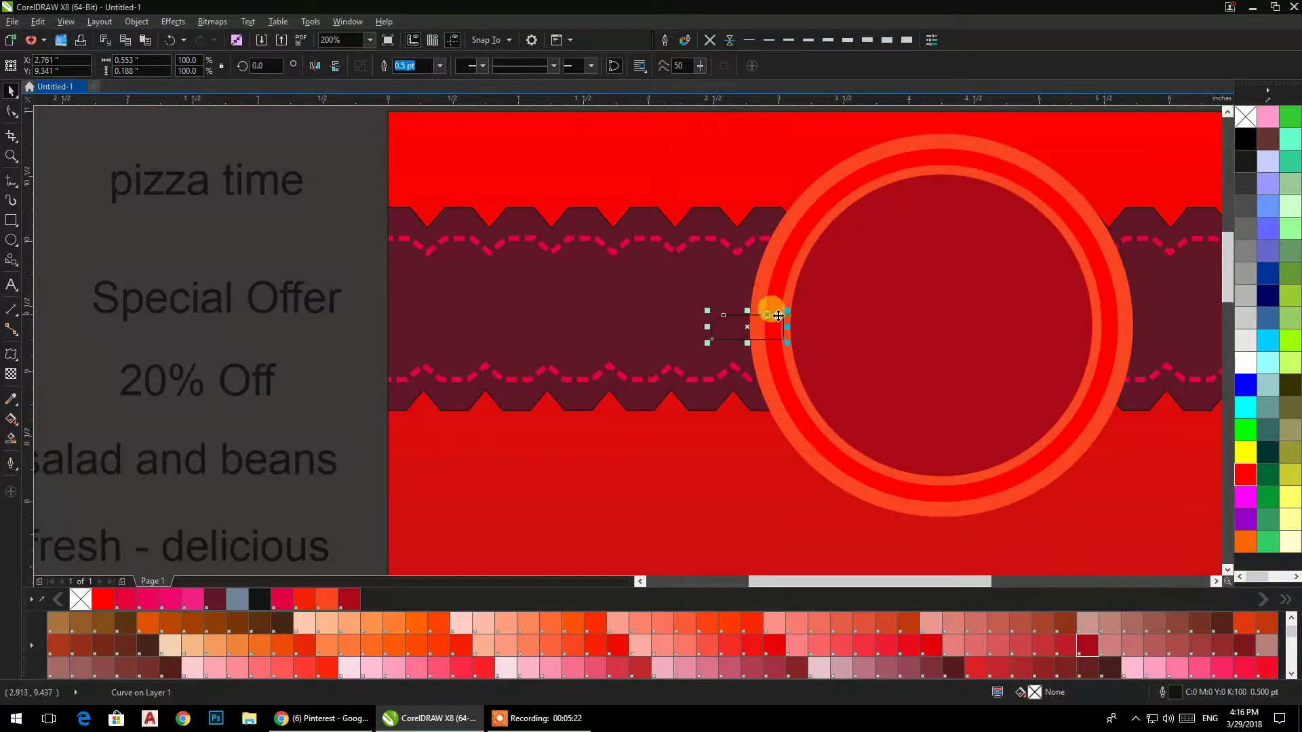
pyautogui.keyDown('shift'); pyautogui.click(840, 315); pyautogui.keyUp('shift')
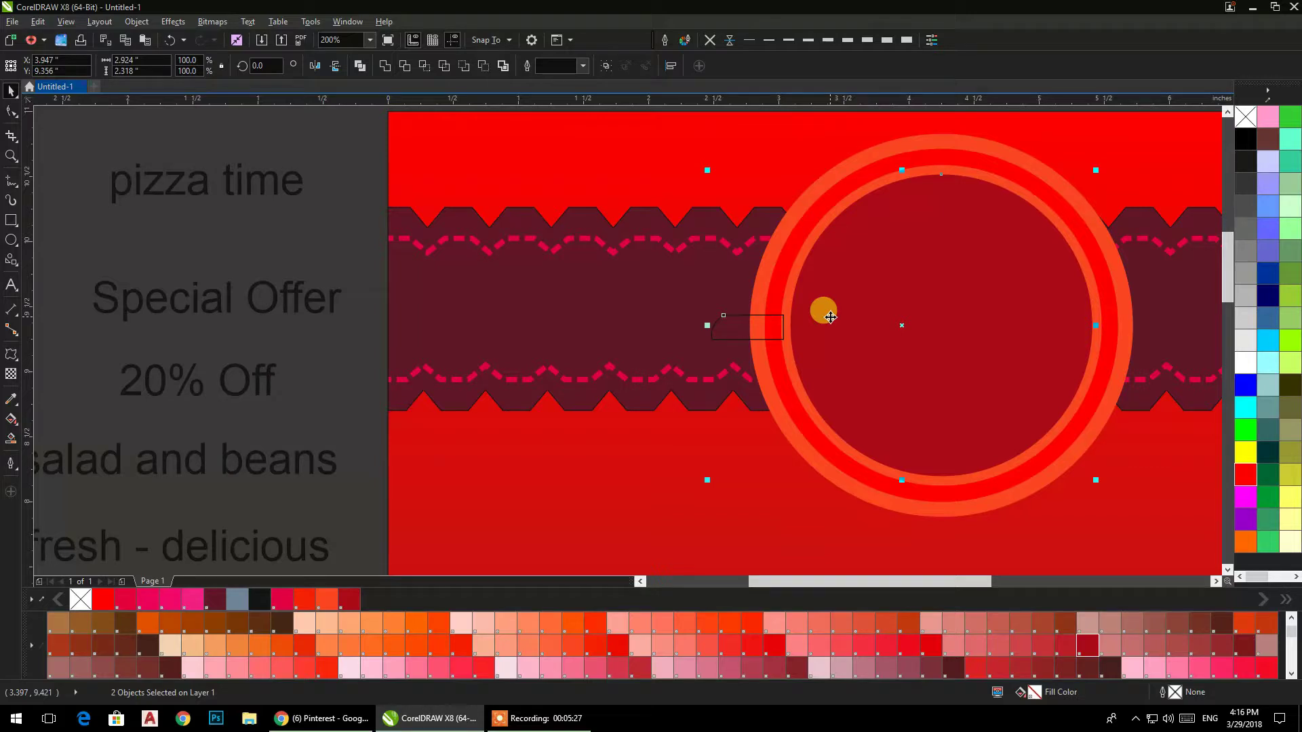
pyautogui.click(357, 242)
pyautogui.scroll(2, 759, 344)
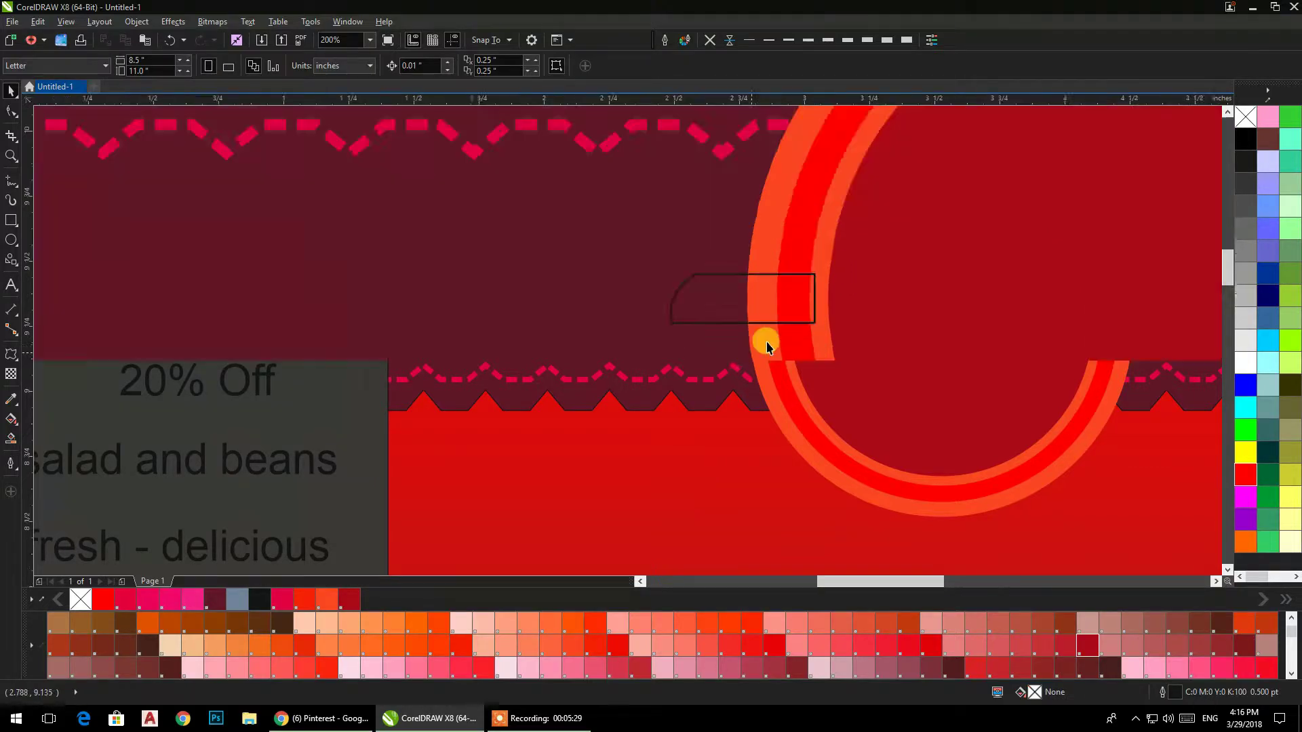
pyautogui.click(666, 283)
pyautogui.moveTo(649, 282); pyautogui.dragTo(603, 286)
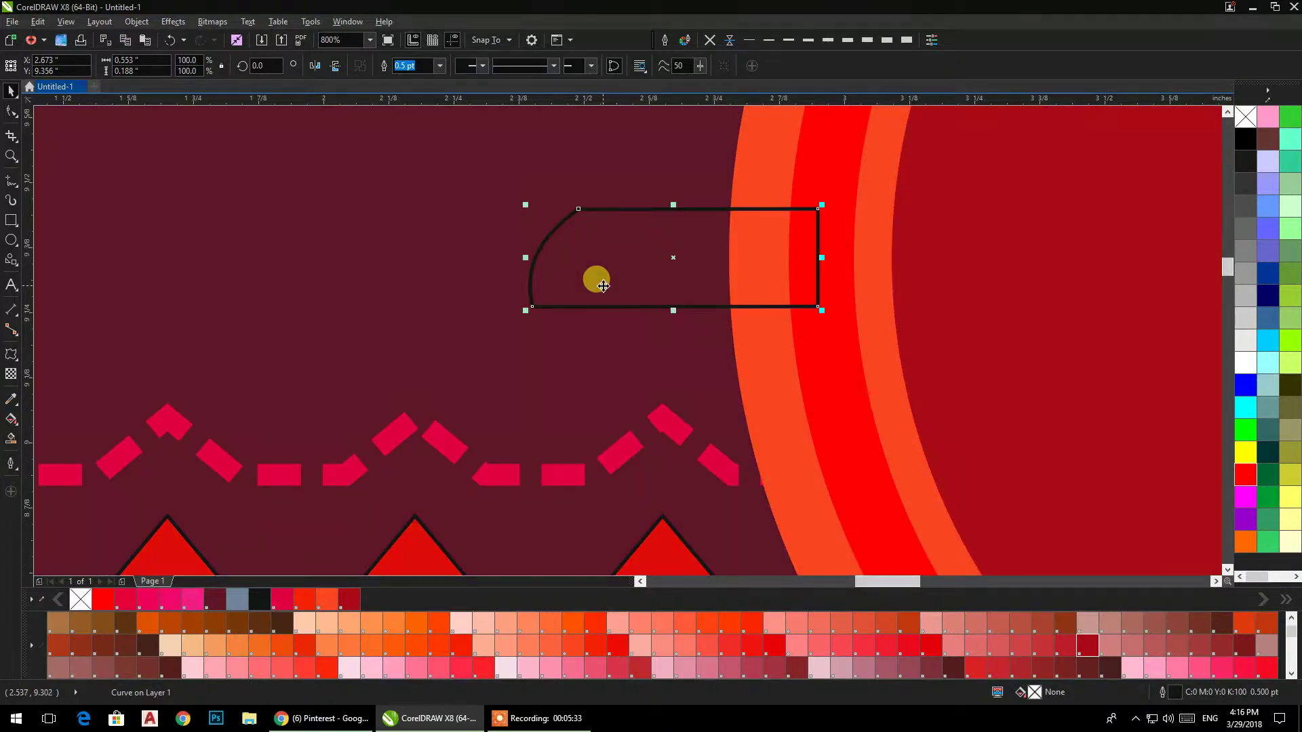
# Step: Fill the tab with red, remove its outline and apply a vertical linear gradient from red up to white
pyautogui.click(1245, 474)
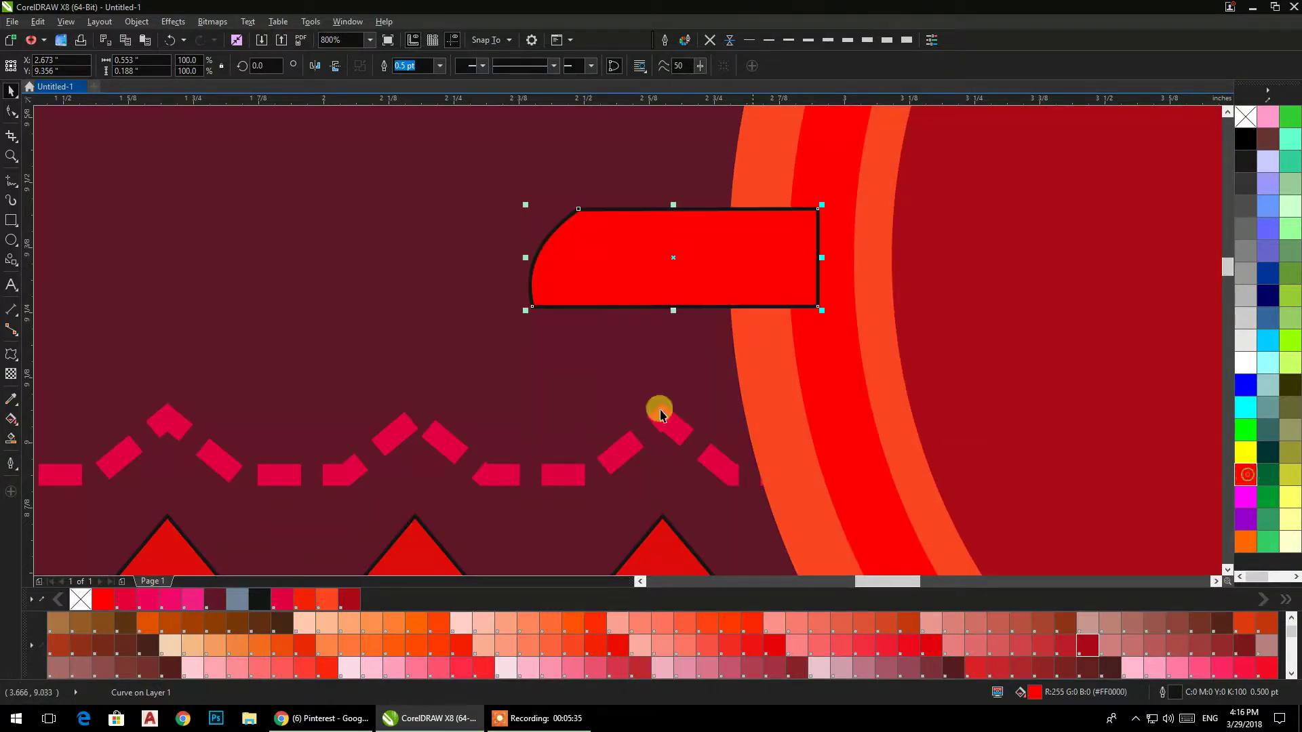
pyautogui.click(705, 42)
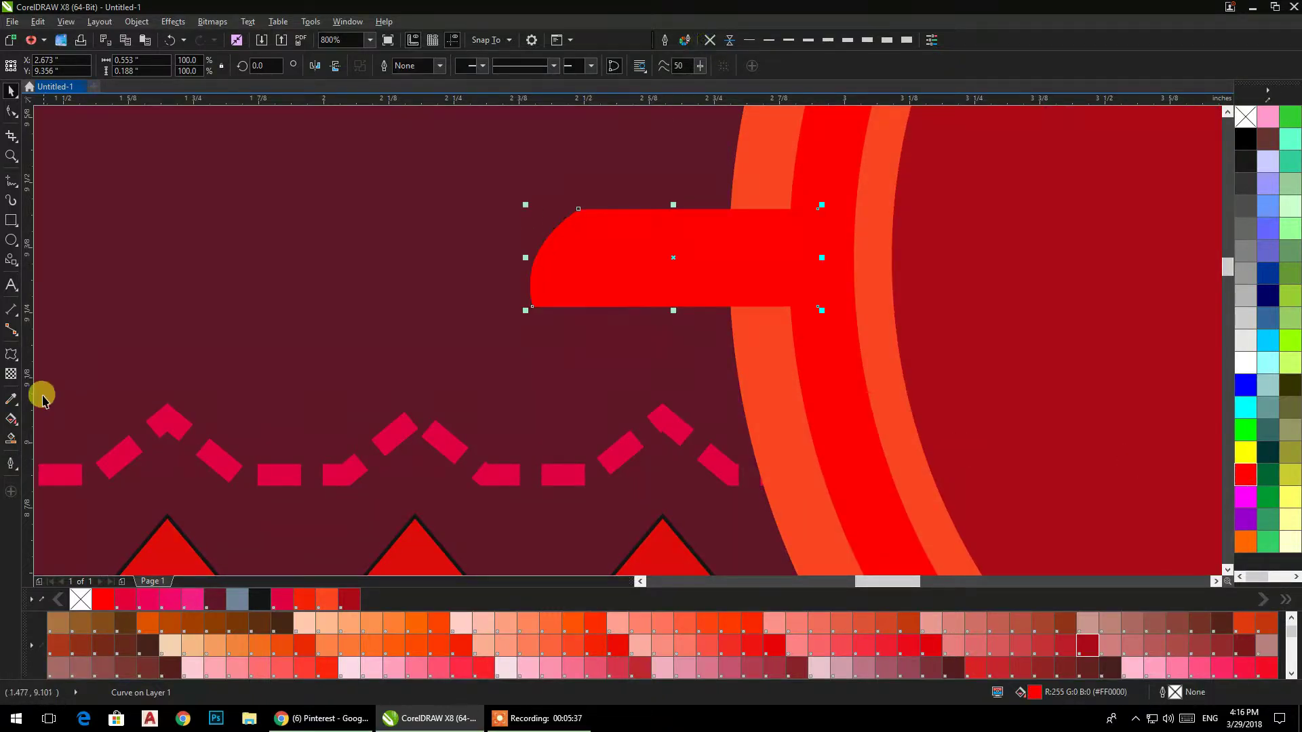
pyautogui.click(11, 420)
pyautogui.moveTo(709, 281); pyautogui.dragTo(706, 210)
pyautogui.moveTo(750, 624); pyautogui.dragTo(710, 205)
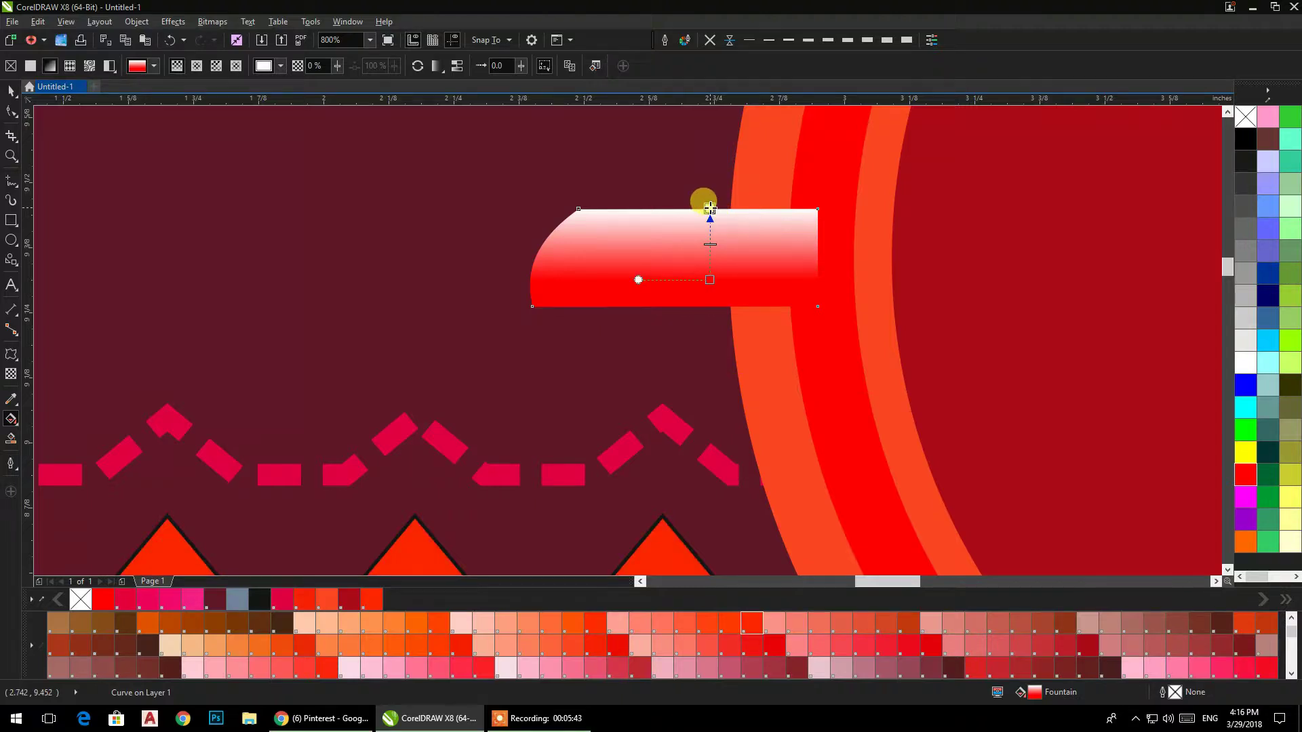
pyautogui.moveTo(752, 623); pyautogui.dragTo(744, 510)
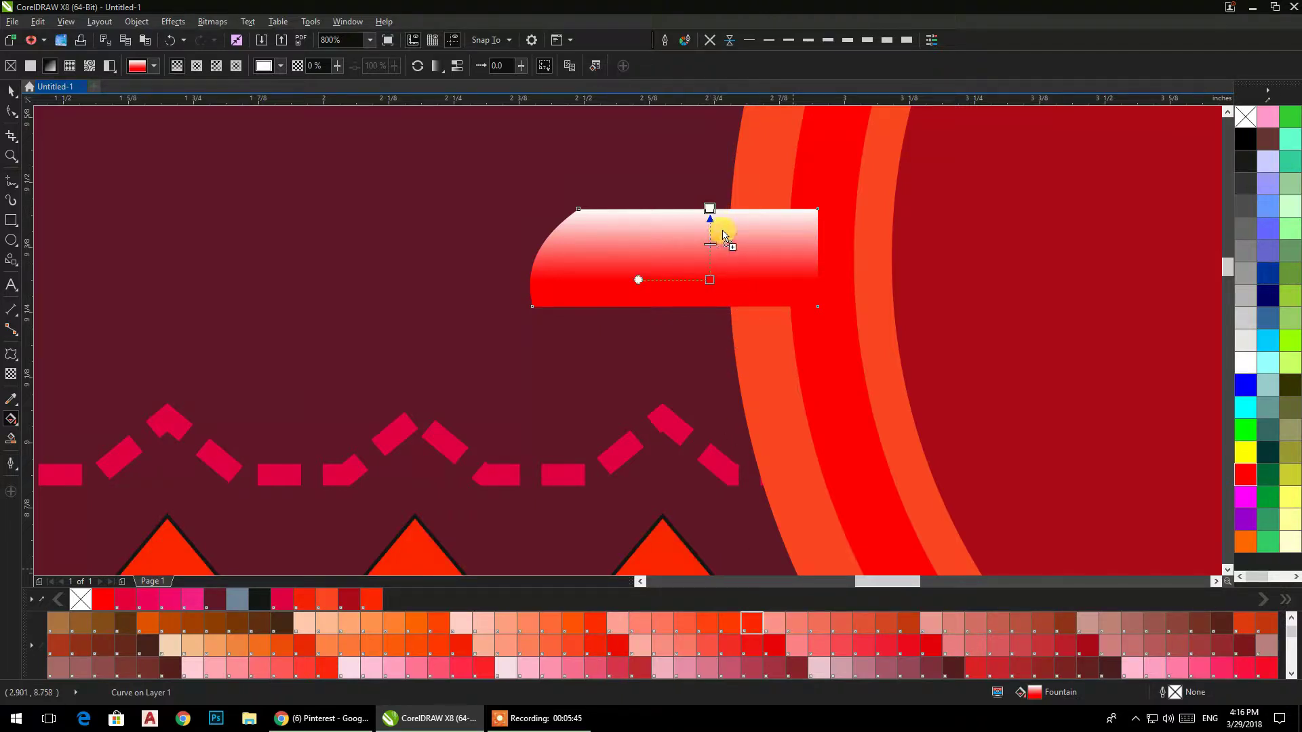
pyautogui.moveTo(713, 212); pyautogui.dragTo(707, 206)
pyautogui.scroll(-2, 776, 294)
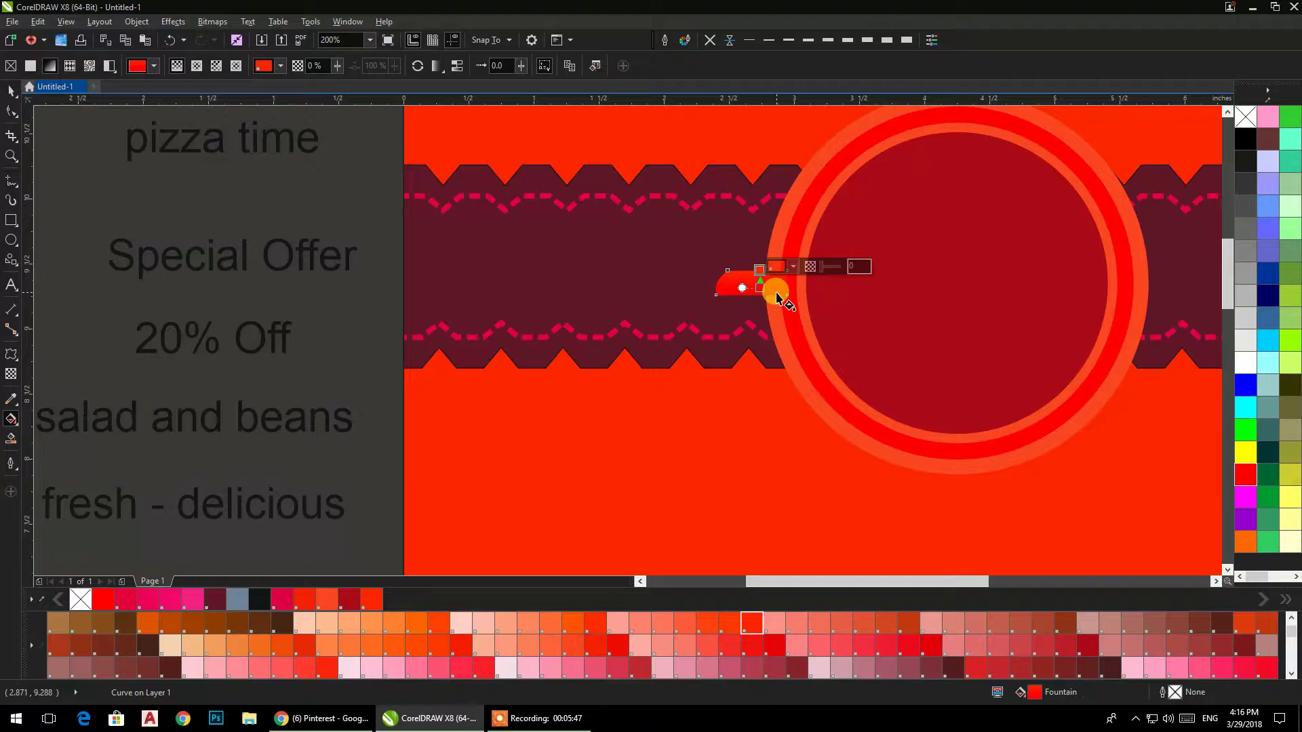
pyautogui.hotkey('ctrl', 'z')
pyautogui.hotkey('ctrl', 'z')
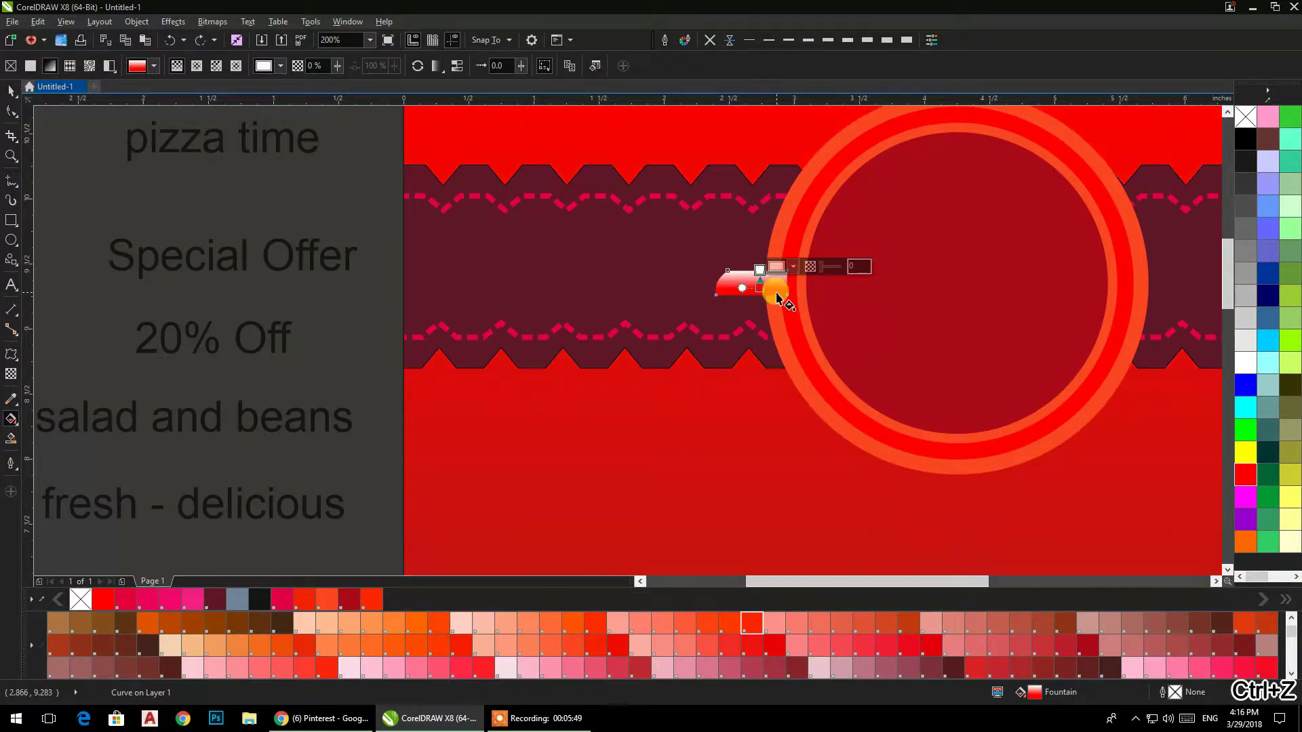
# Step: Change the white end of the tab's gradient to a light salmon-orange
pyautogui.scroll(1, 763, 269)
pyautogui.scroll(2, 763, 269)
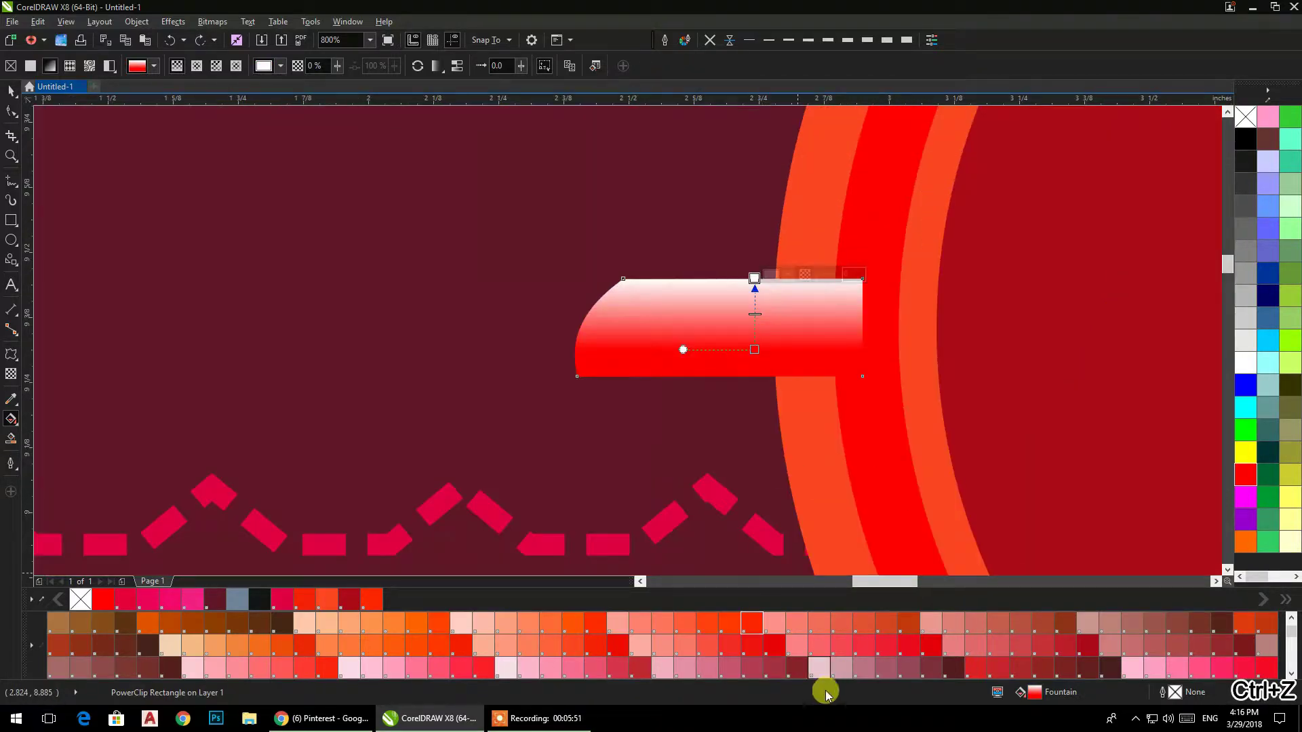
pyautogui.moveTo(725, 627); pyautogui.dragTo(753, 276)
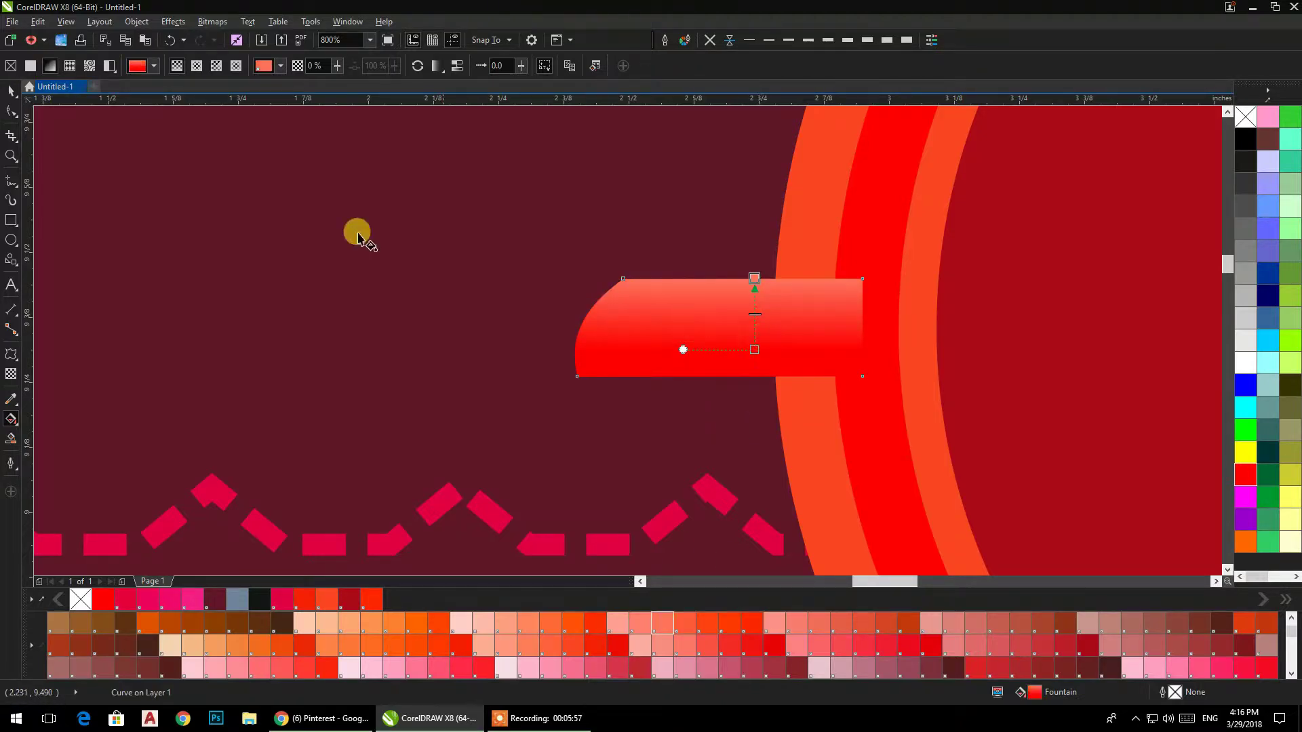
# Step: Select the curved tab and open the rotation settings for object transformations
pyautogui.click(11, 90)
pyautogui.scroll(-1, 677, 279)
pyautogui.moveTo(676, 280); pyautogui.dragTo(435, 251)
pyautogui.scroll(-1, 435, 251)
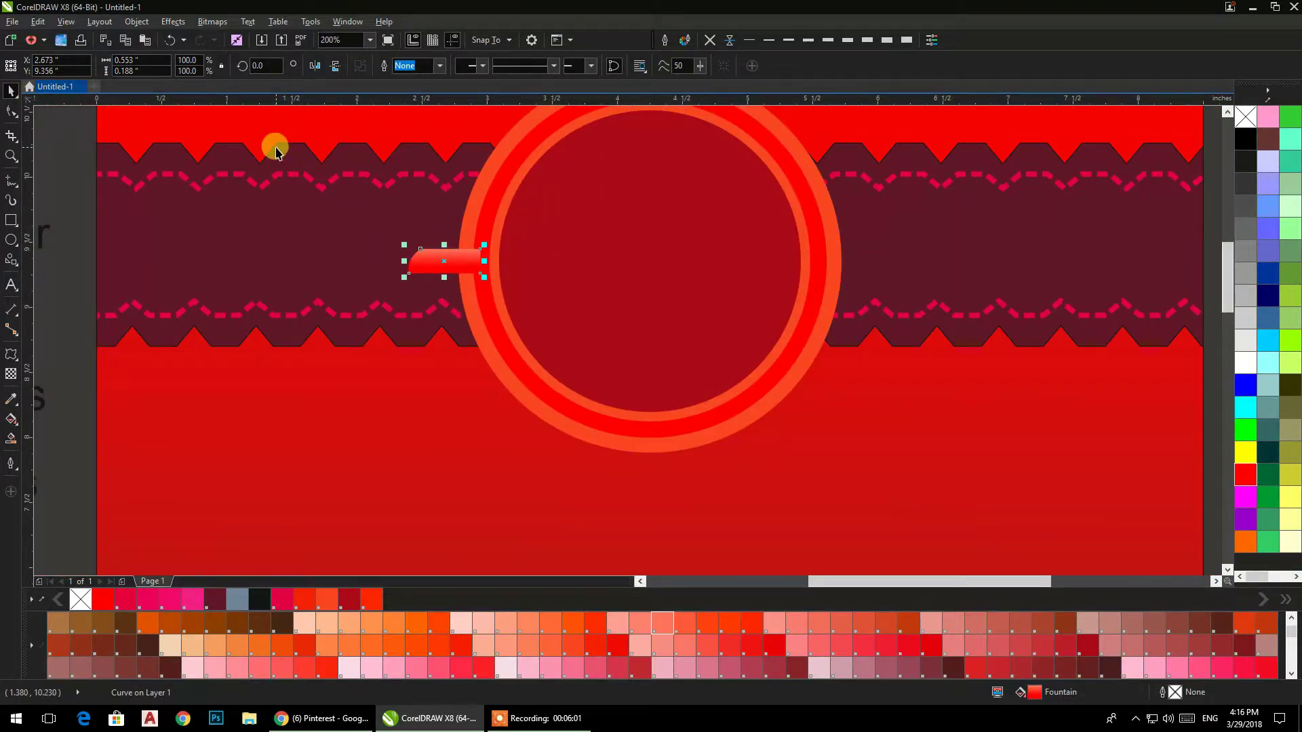
pyautogui.click(171, 23)
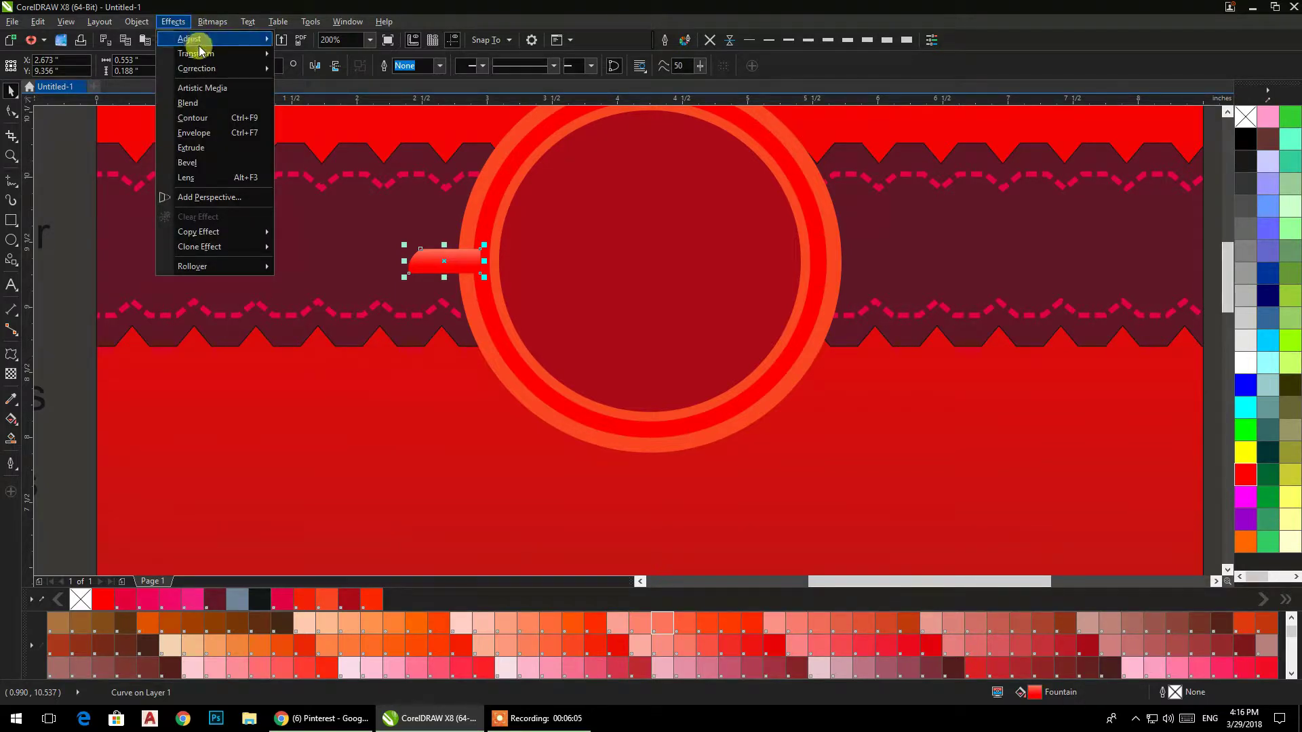
pyautogui.moveTo(198, 50)
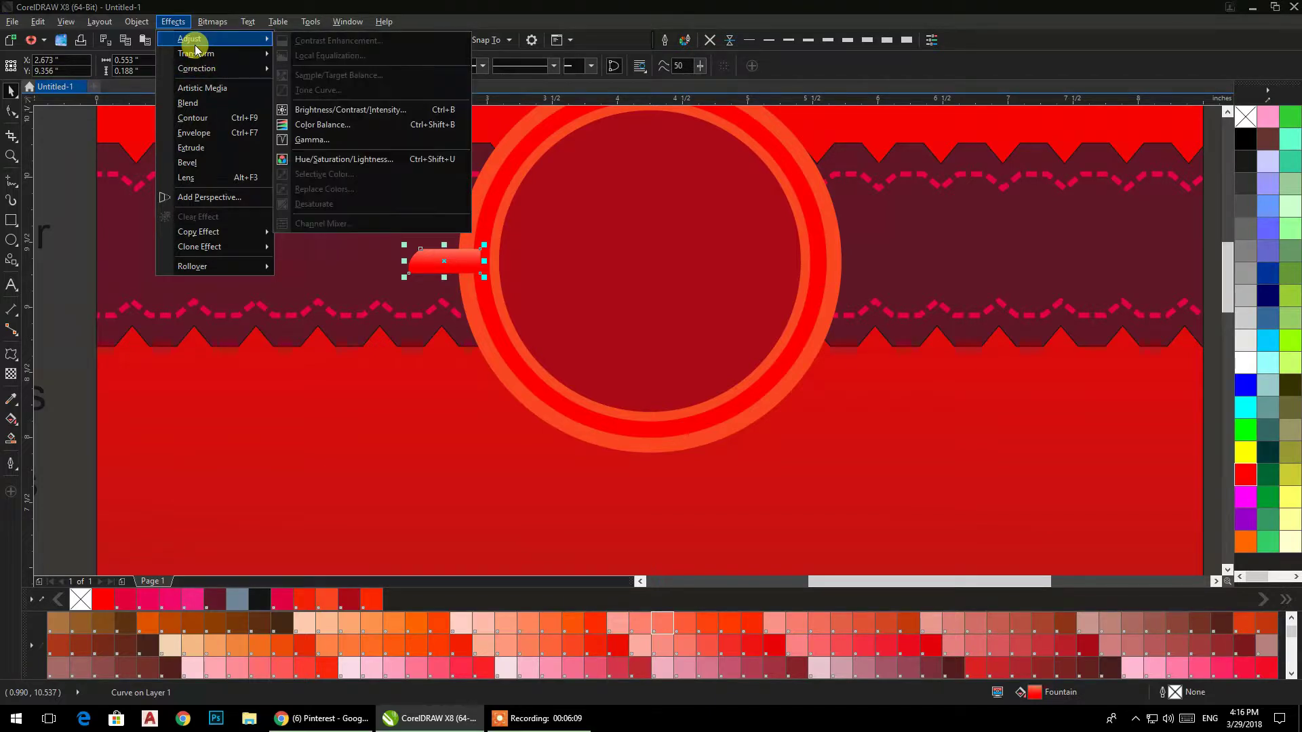
pyautogui.moveTo(136, 23)
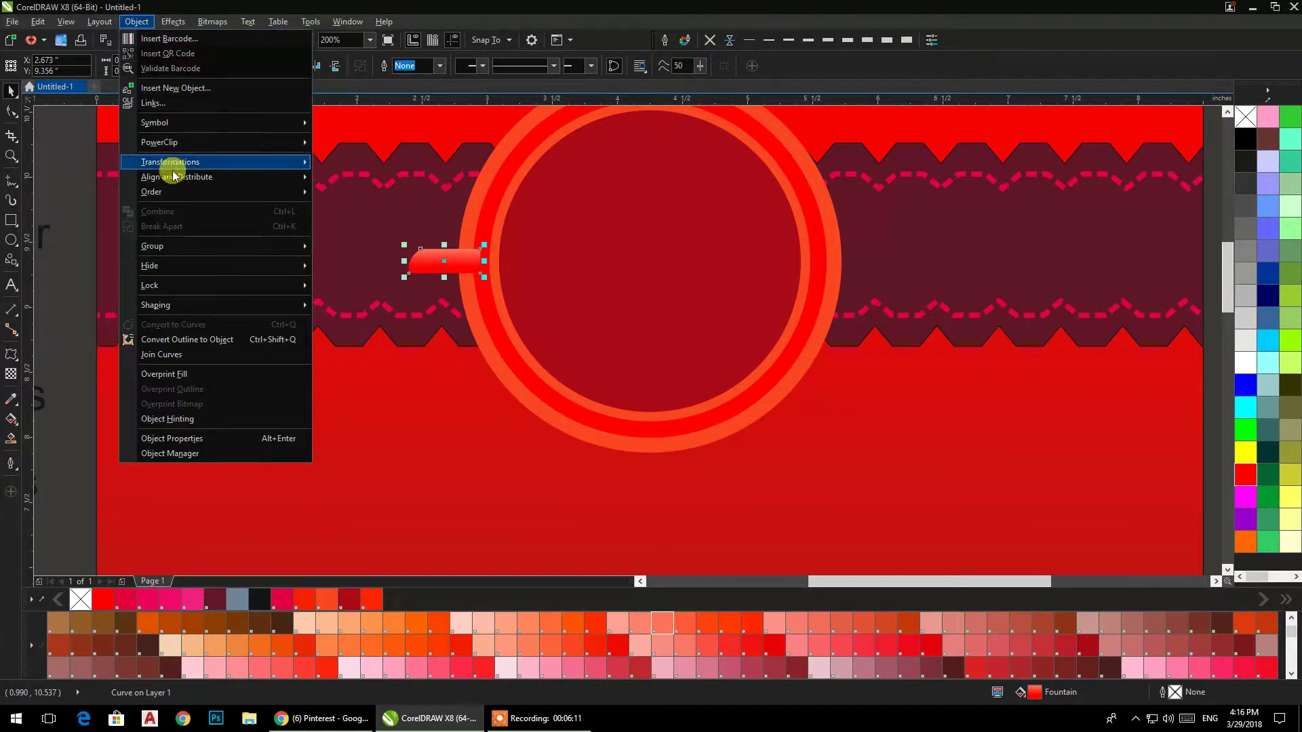
pyautogui.moveTo(187, 183)
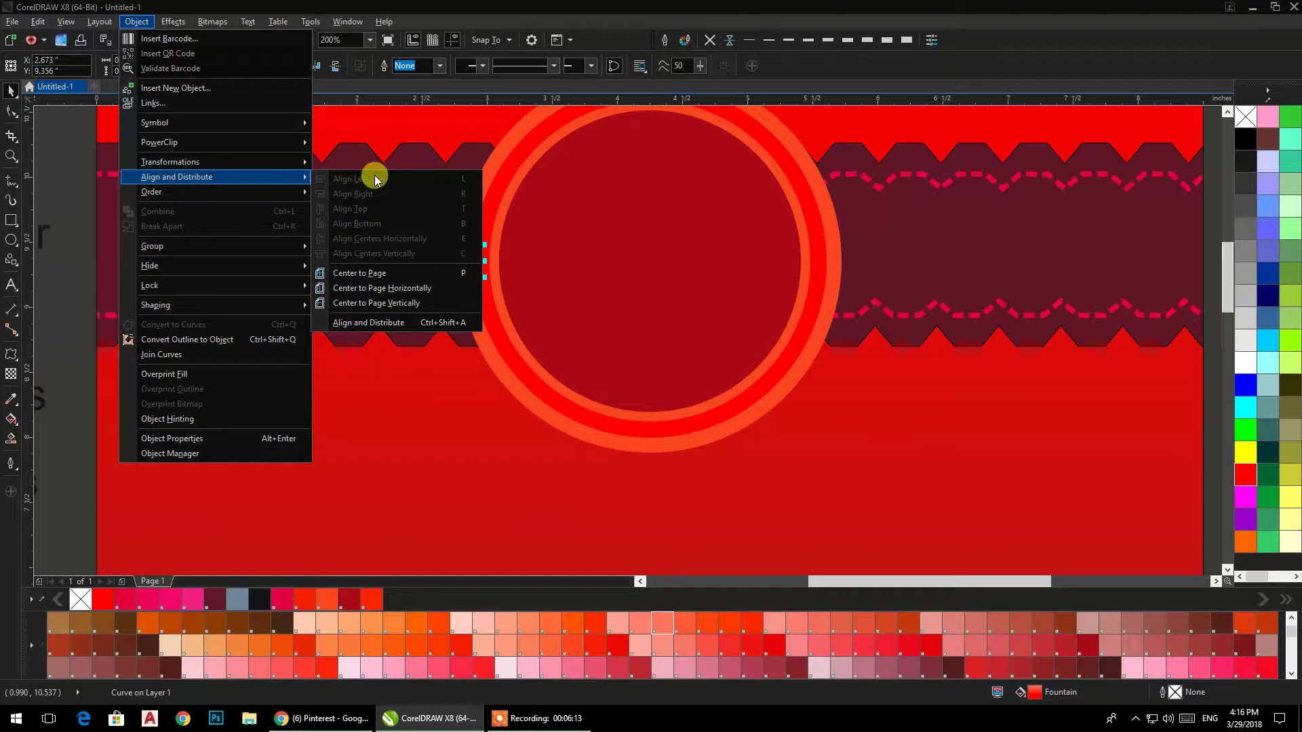
pyautogui.moveTo(240, 164)
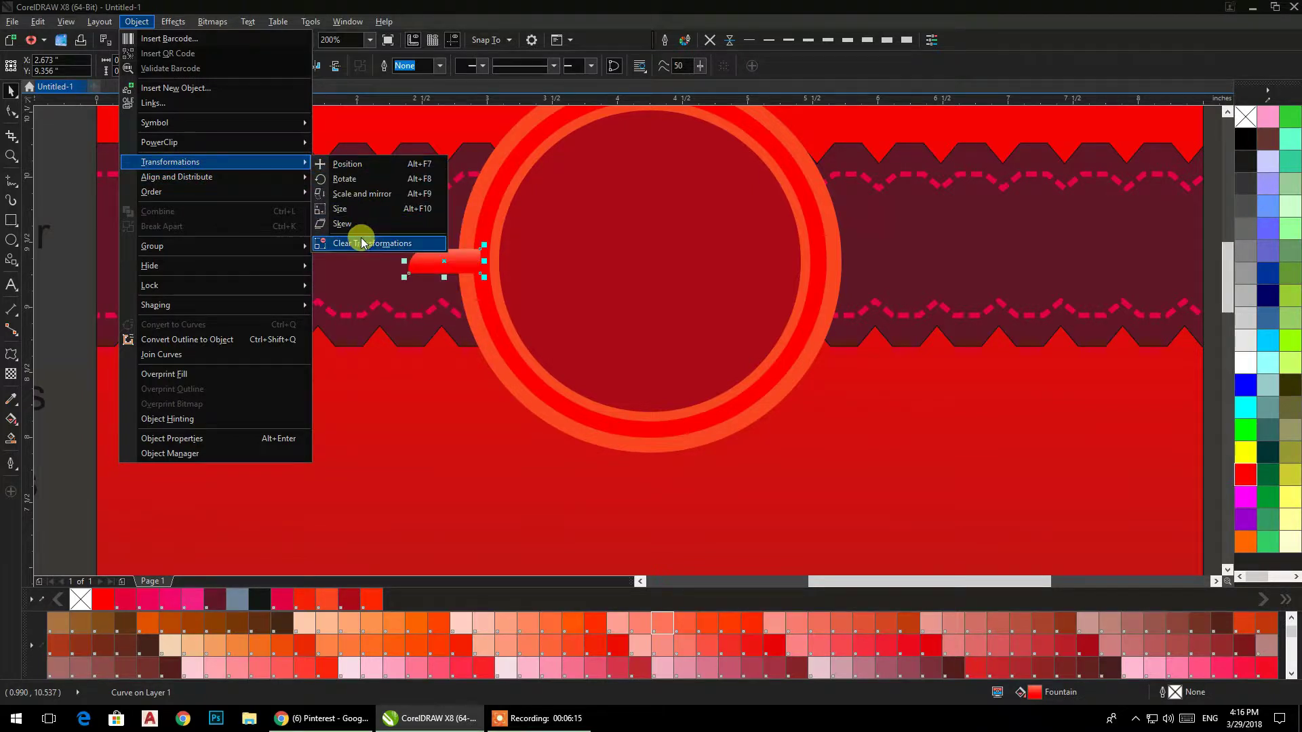
pyautogui.click(350, 179)
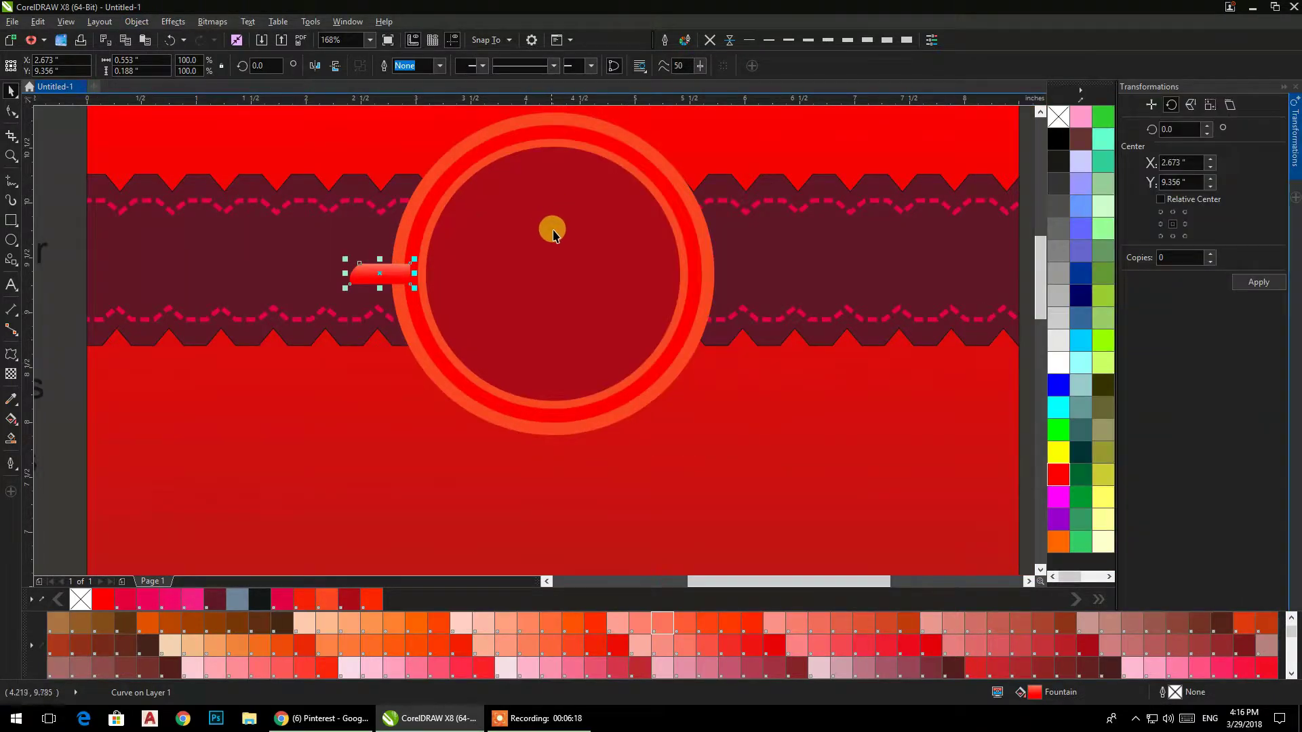
# Step: Move the tab's rotation centre to the middle of the round badge, at X 4.25 in and Y 9.356 in
pyautogui.moveTo(382, 273); pyautogui.dragTo(546, 269)
pyautogui.moveTo(409, 280); pyautogui.dragTo(541, 274)
pyautogui.hotkey('ctrl', 'z')
pyautogui.click(381, 274)
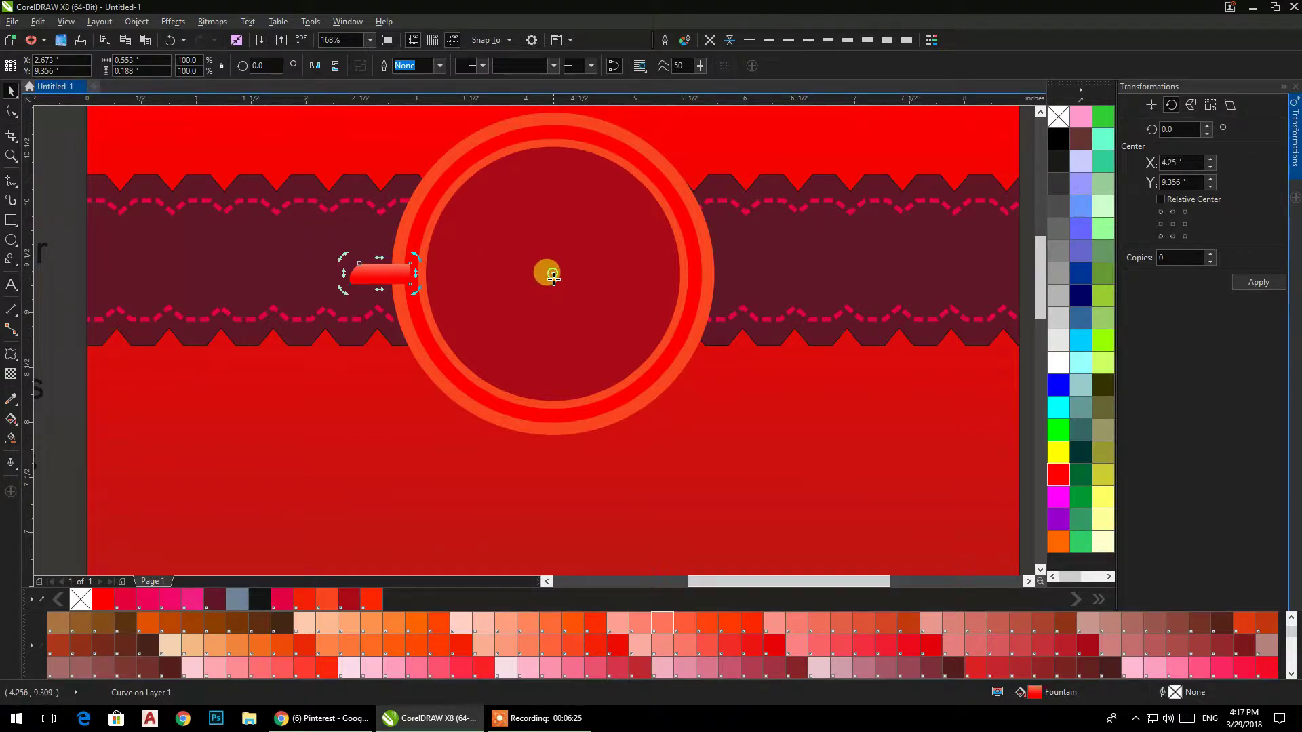
# Step: Try to set a numeric rotation of 7 degrees for the tab and apply it
pyautogui.click(1206, 133)
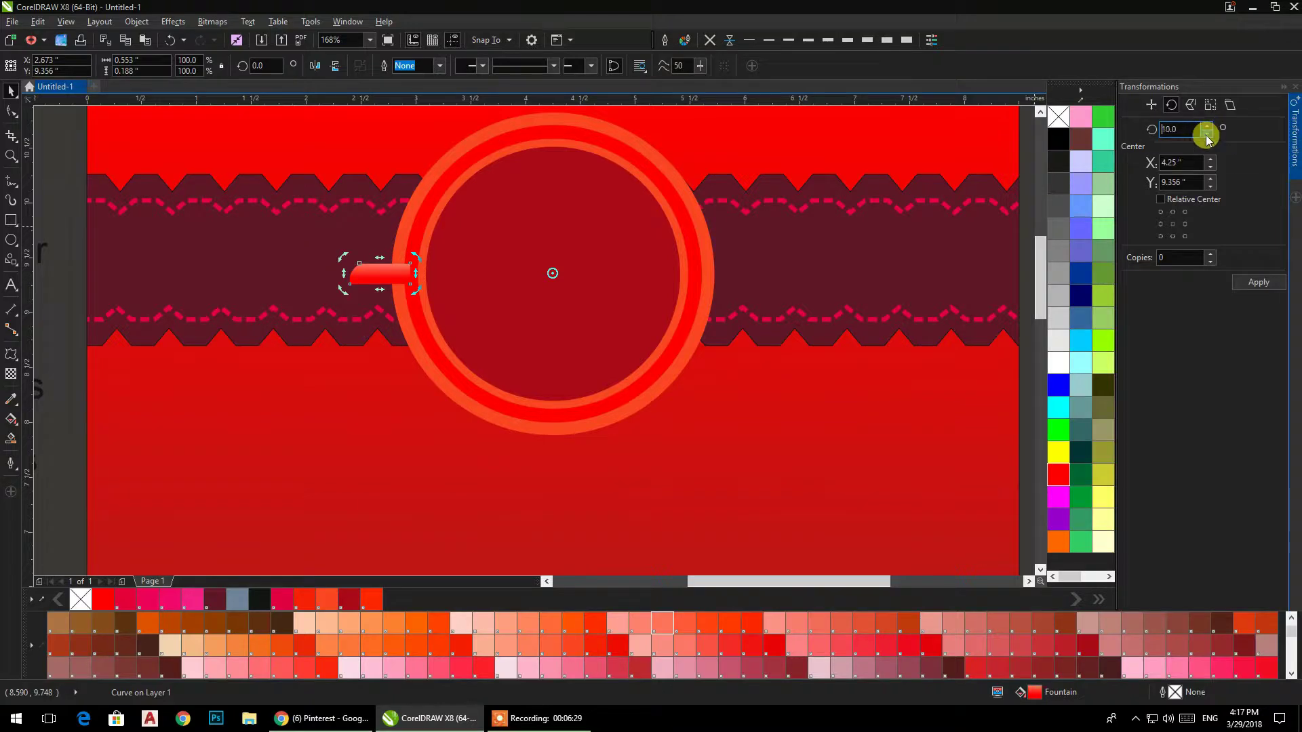
pyautogui.moveTo(1185, 129); pyautogui.dragTo(1140, 134)
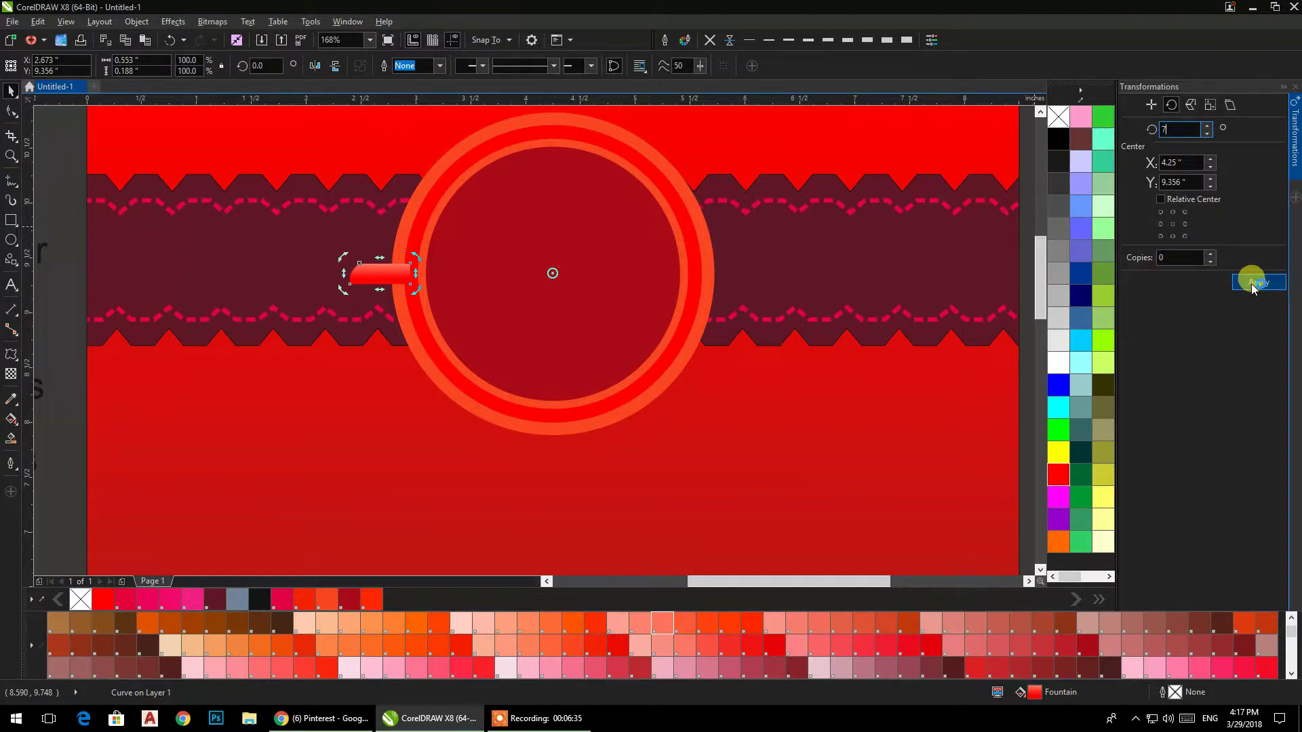
pyautogui.click(1174, 225)
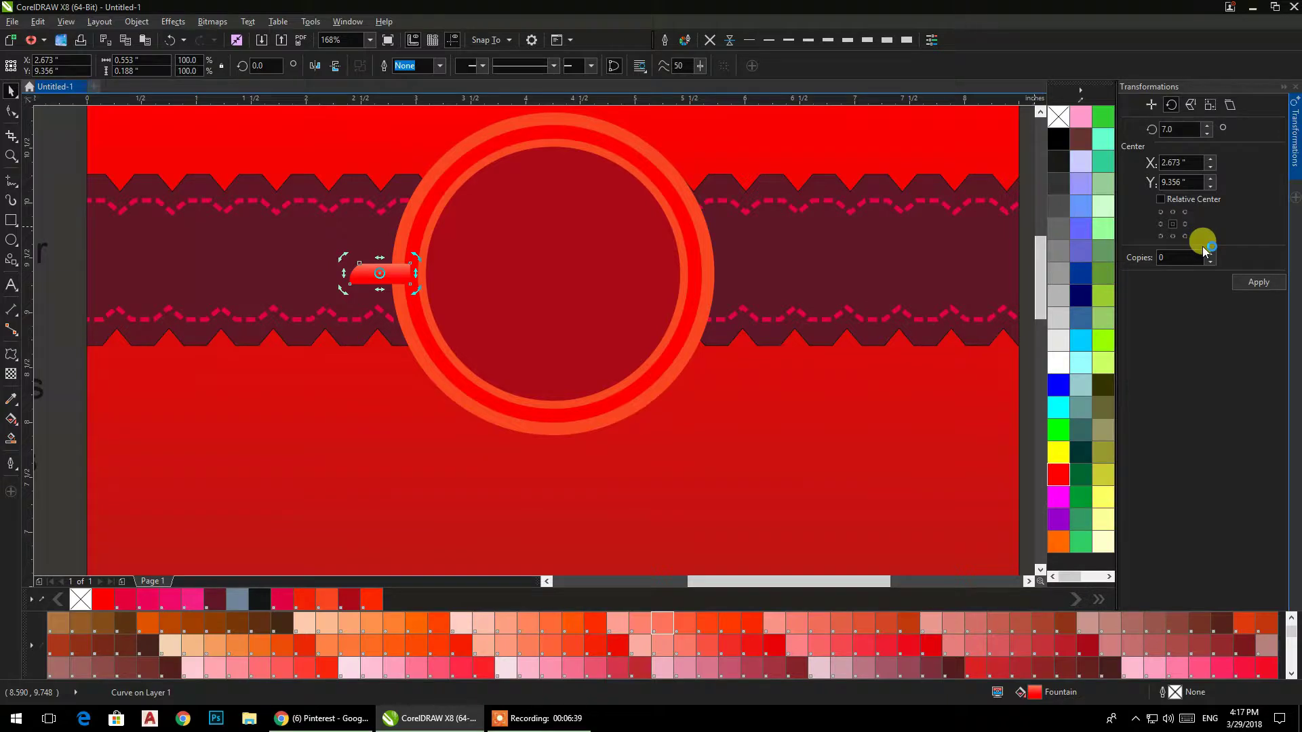
pyautogui.hotkey('ctrl', 'z')
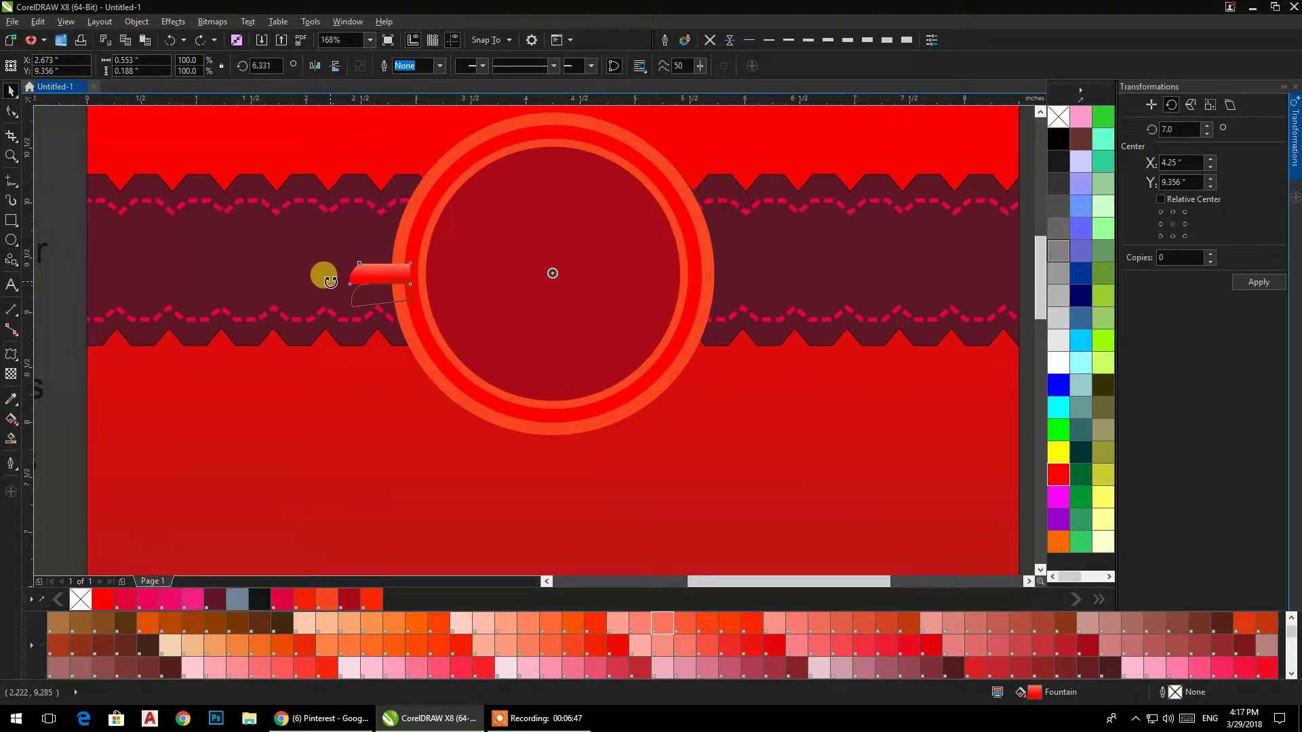
# Step: Rotate a copy of the tab by about 6.33 degrees around the badge's centre and repeat the duplication around the whole circle
pyautogui.moveTo(330, 281); pyautogui.dragTo(330, 281)
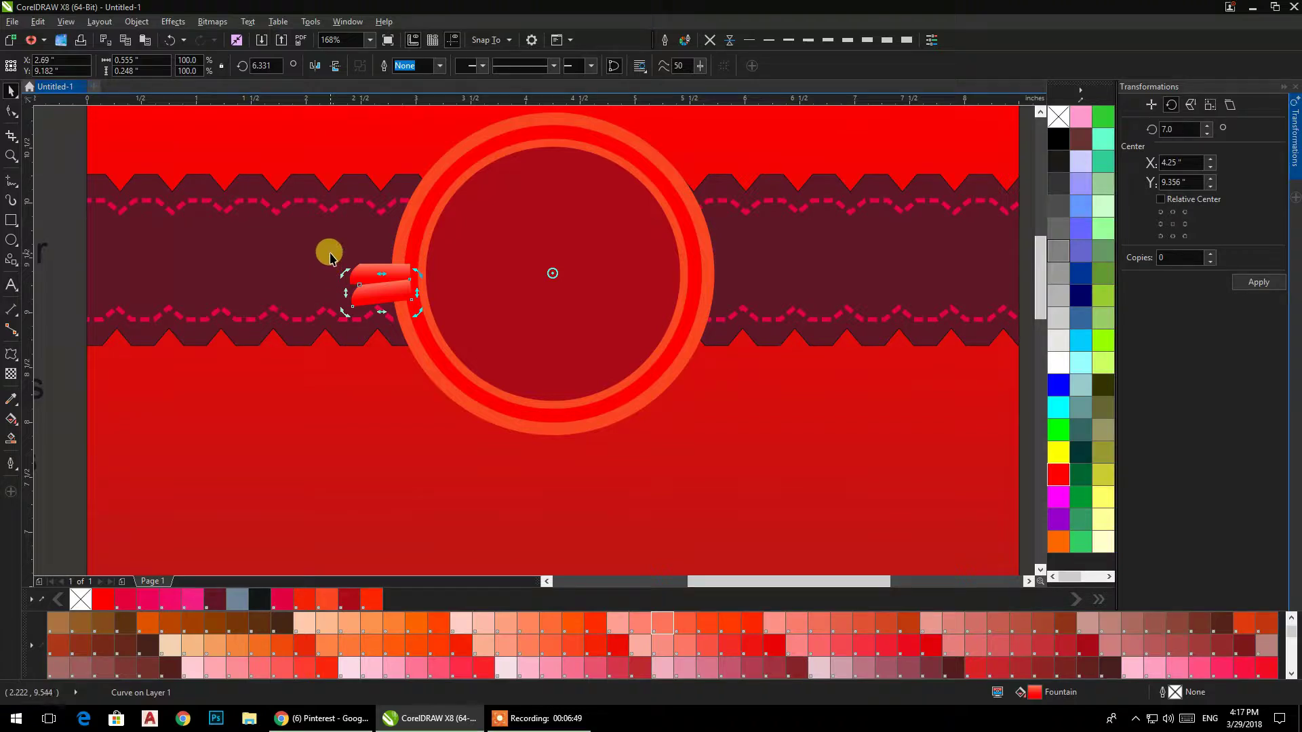
pyautogui.hotkey('ctrl', 'r')
pyautogui.hotkey('ctrl', 'r')
pyautogui.hotkey('ctrl', 'r')
pyautogui.hotkey('ctrl', 'r')
pyautogui.hotkey('ctrl', 'r')
pyautogui.hotkey('ctrl', 'r')
pyautogui.hotkey('ctrl', 'r')
pyautogui.hotkey('ctrl', 'r')
pyautogui.hotkey('ctrl', 'r')
pyautogui.hotkey('ctrl', 'r')
pyautogui.hotkey('ctrl', 'r')
pyautogui.hotkey('ctrl', 'r')
pyautogui.hotkey('ctrl', 'r')
pyautogui.hotkey('ctrl', 'r')
pyautogui.hotkey('ctrl', 'r')
pyautogui.hotkey('ctrl', 'r')
pyautogui.hotkey('ctrl', 'r')
pyautogui.hotkey('ctrl', 'r')
pyautogui.hotkey('ctrl', 'r')
pyautogui.hotkey('ctrl', 'r')
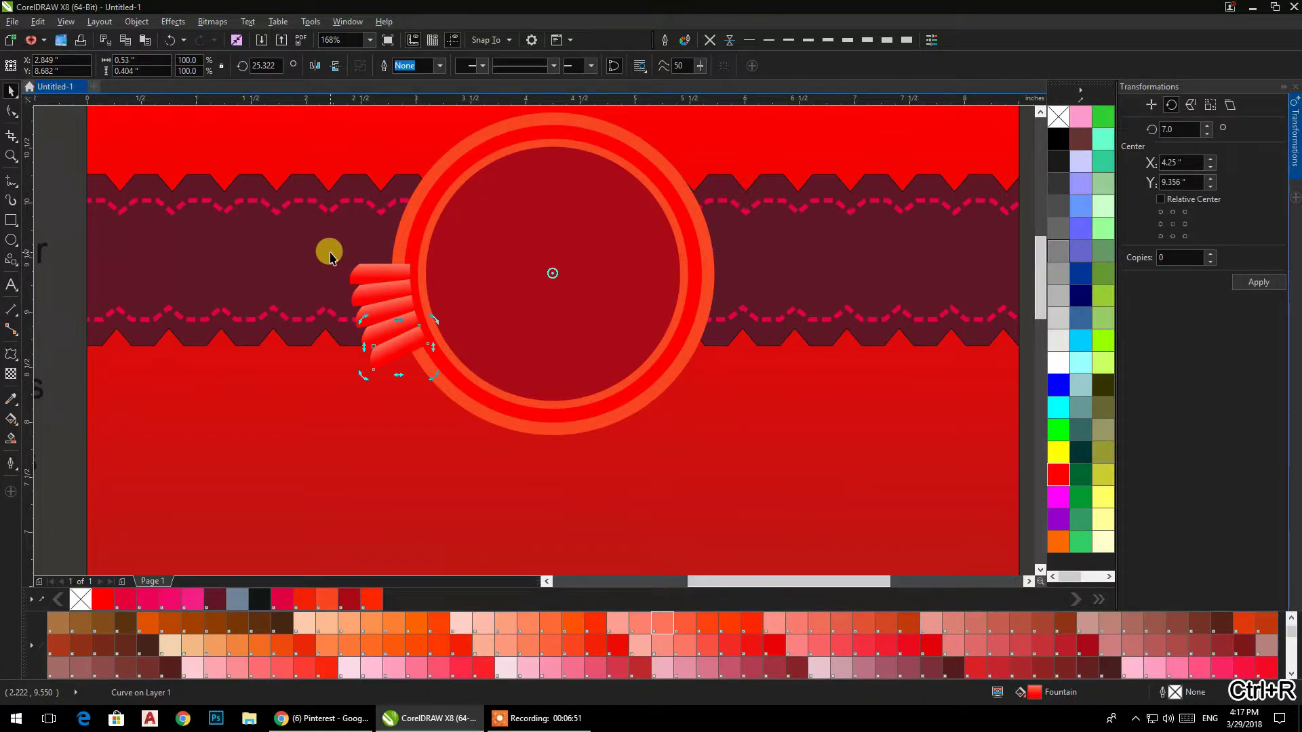
pyautogui.hotkey('ctrl', 'r')
pyautogui.hotkey('ctrl', 'r')
pyautogui.hotkey('ctrl', 'r')
pyautogui.hotkey('ctrl', 'r')
pyautogui.hotkey('ctrl', 'r')
pyautogui.hotkey('ctrl', 'r')
pyautogui.hotkey('ctrl', 'r')
pyautogui.hotkey('ctrl', 'r')
pyautogui.hotkey('ctrl', 'r')
pyautogui.hotkey('ctrl', 'r')
pyautogui.hotkey('ctrl', 'r')
pyautogui.hotkey('ctrl', 'r')
pyautogui.hotkey('ctrl', 'r')
pyautogui.hotkey('ctrl', 'r')
pyautogui.hotkey('ctrl', 'r')
pyautogui.hotkey('ctrl', 'r')
pyautogui.hotkey('ctrl', 'r')
pyautogui.hotkey('ctrl', 'r')
pyautogui.hotkey('ctrl', 'r')
pyautogui.hotkey('ctrl', 'r')
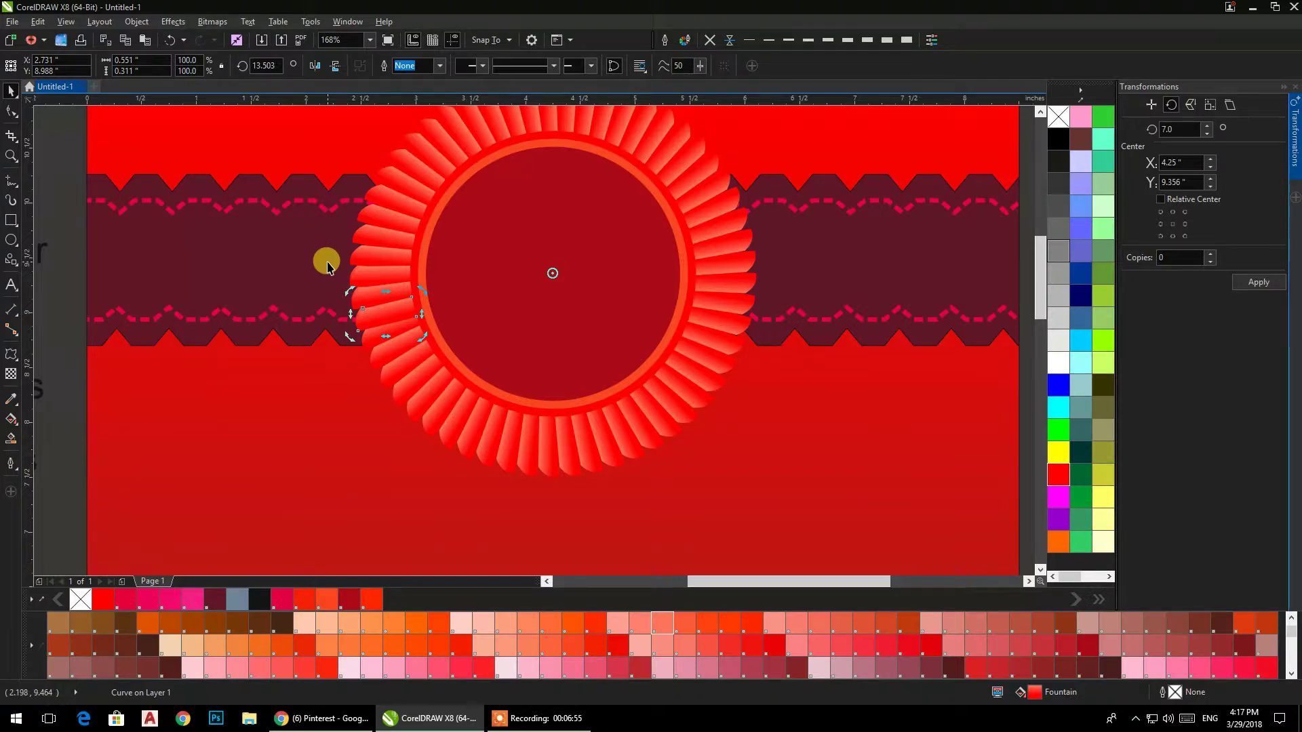
# Step: Undo the surplus tab copies that overlap the first ones and repeat the duplication once to close the remaining gap
pyautogui.hotkey('ctrl', 'z')
pyautogui.hotkey('ctrl', 'z')
pyautogui.hotkey('ctrl', 'z')
pyautogui.hotkey('ctrl', 'z')
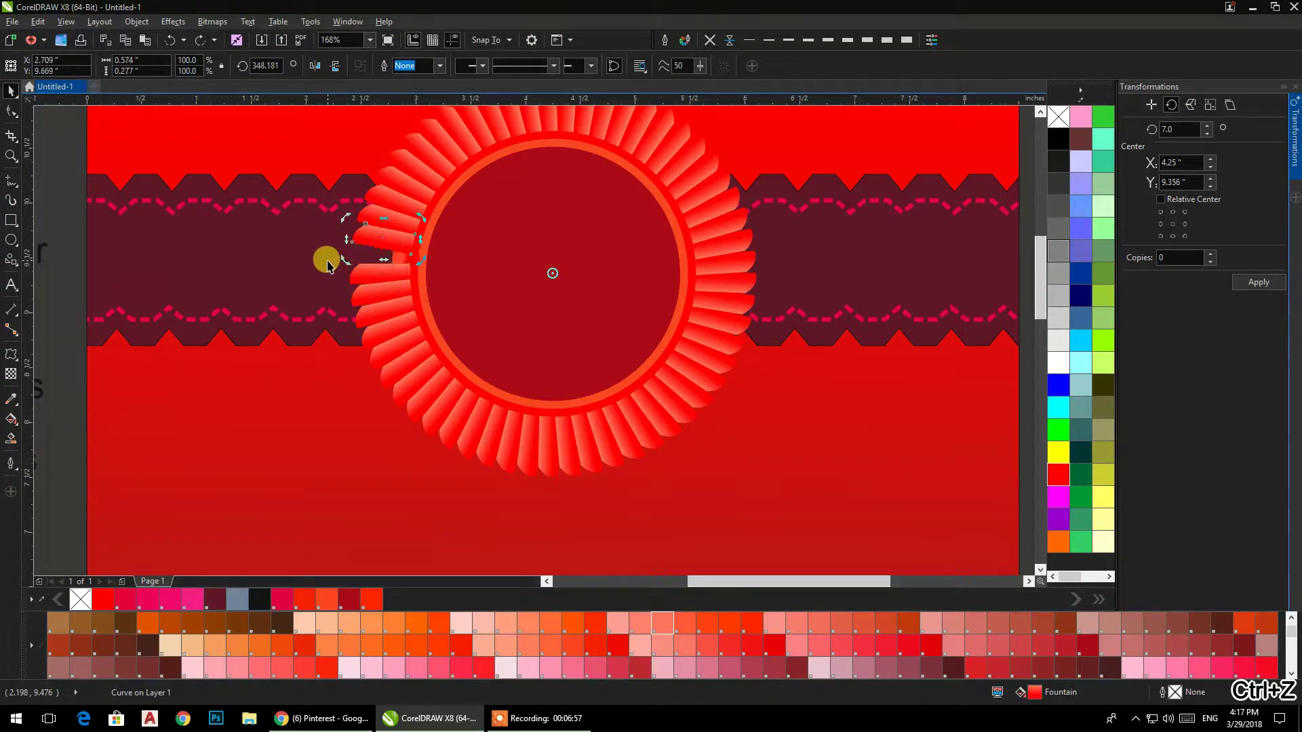
pyautogui.hotkey('ctrl', 'r')
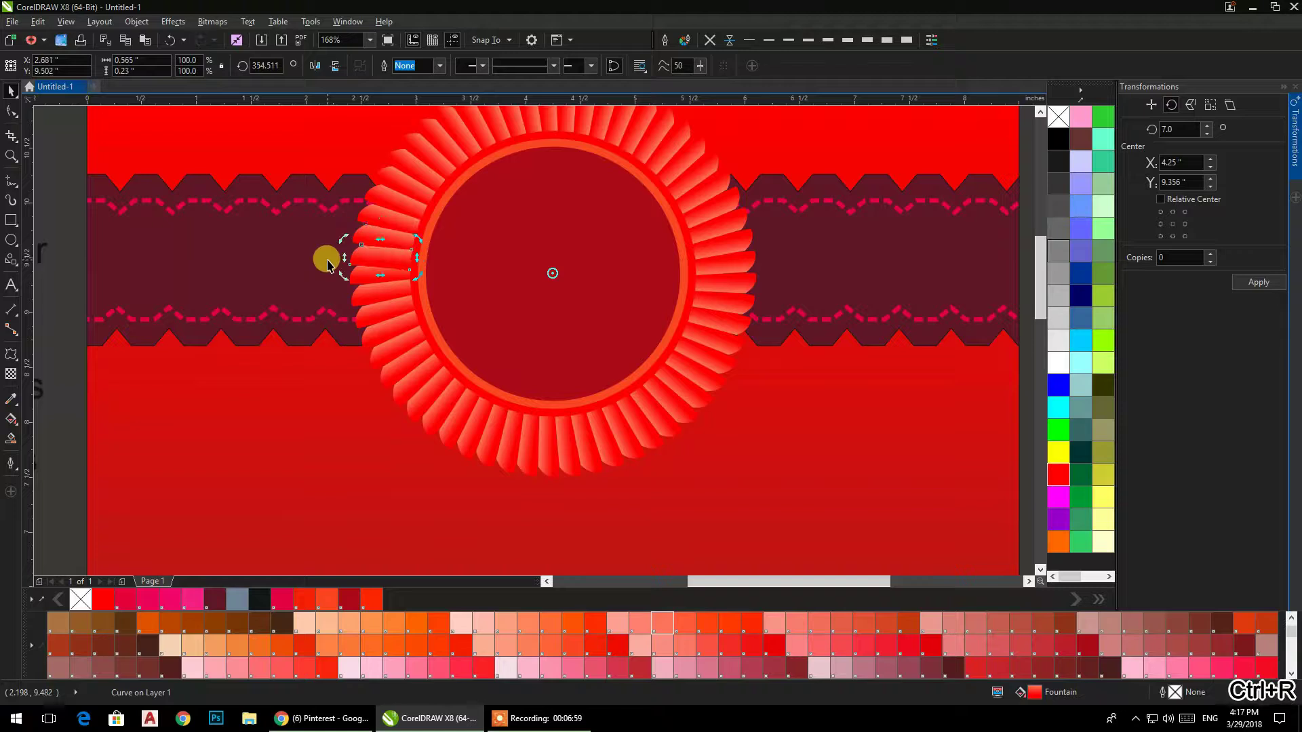
# Step: Select the whole badge with all its circles and tabs and group them
pyautogui.scroll(-2, 592, 260)
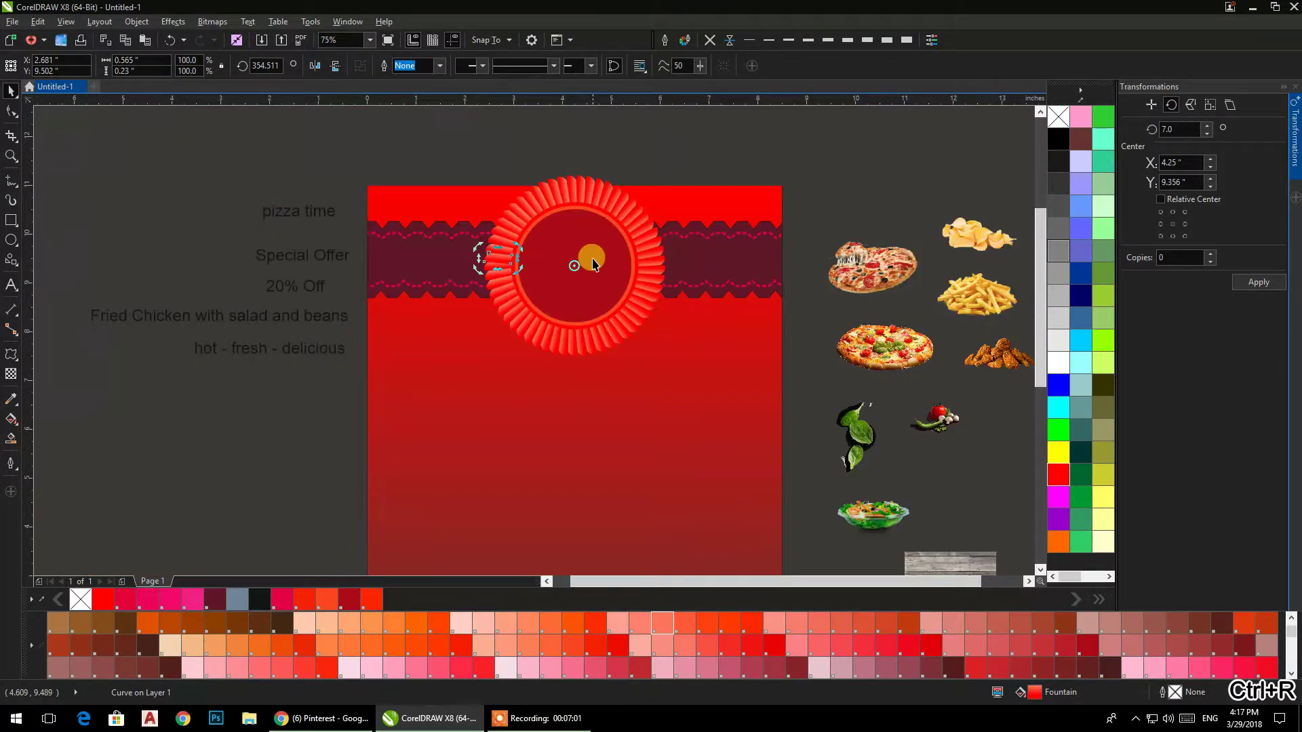
pyautogui.click(656, 148)
pyautogui.moveTo(449, 145); pyautogui.dragTo(689, 385)
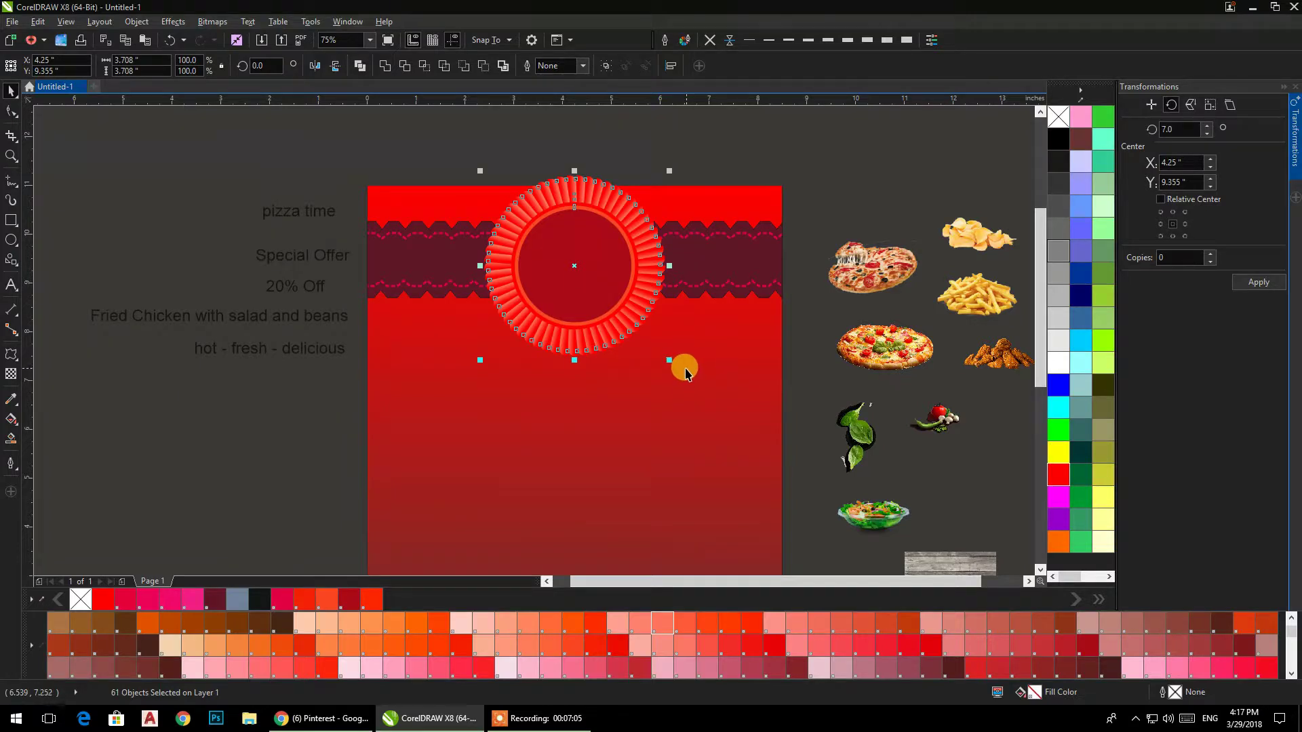
pyautogui.hotkey('ctrl', 'g')
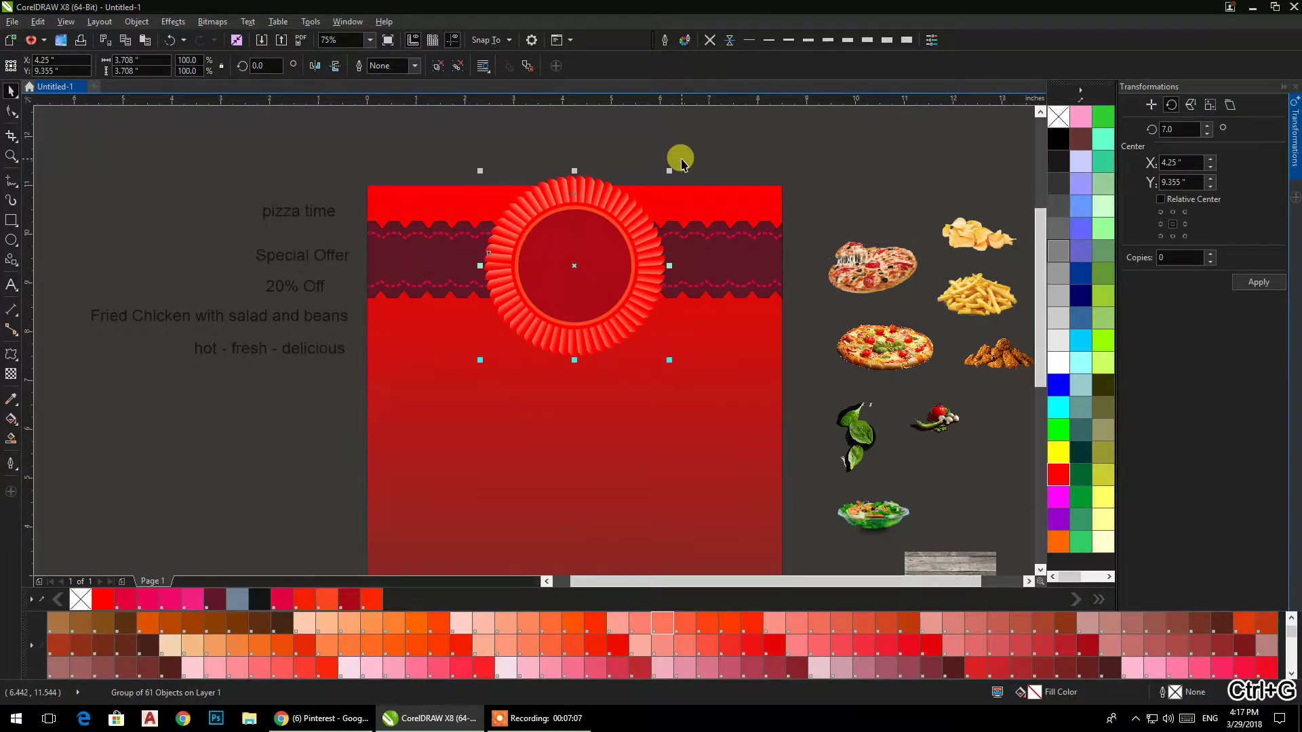
# Step: Switch the document display to Wireframe and clear the selection
pyautogui.click(66, 22)
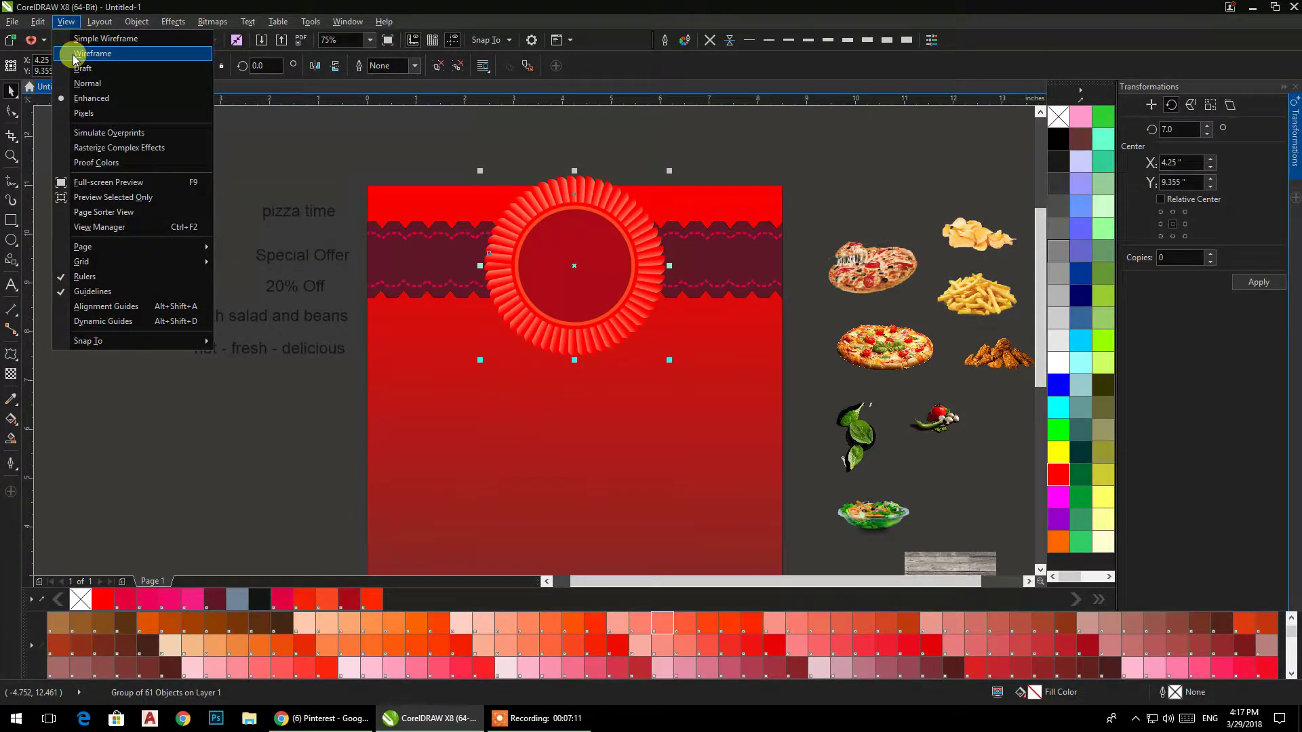
pyautogui.click(73, 56)
pyautogui.click(418, 142)
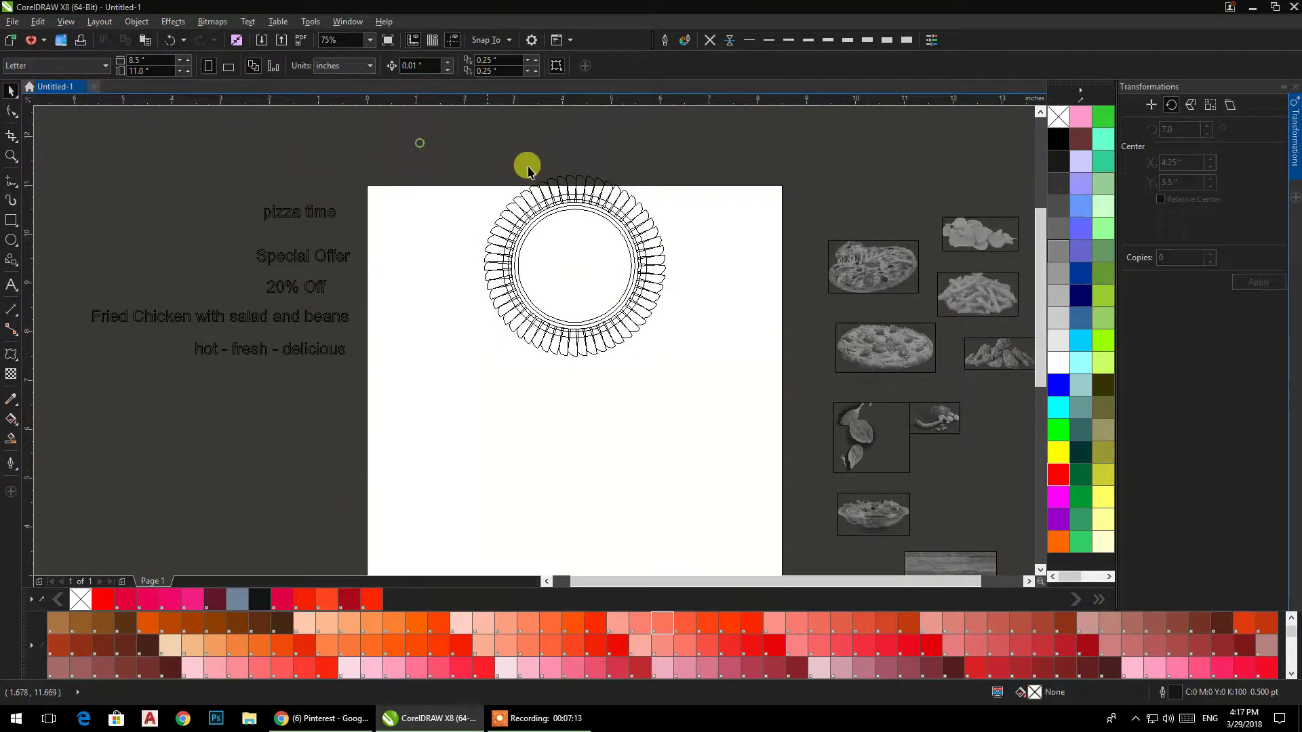
# Step: Ungroup the badge so that its circles and tabs are separate objects again
pyautogui.scroll(2, 641, 217)
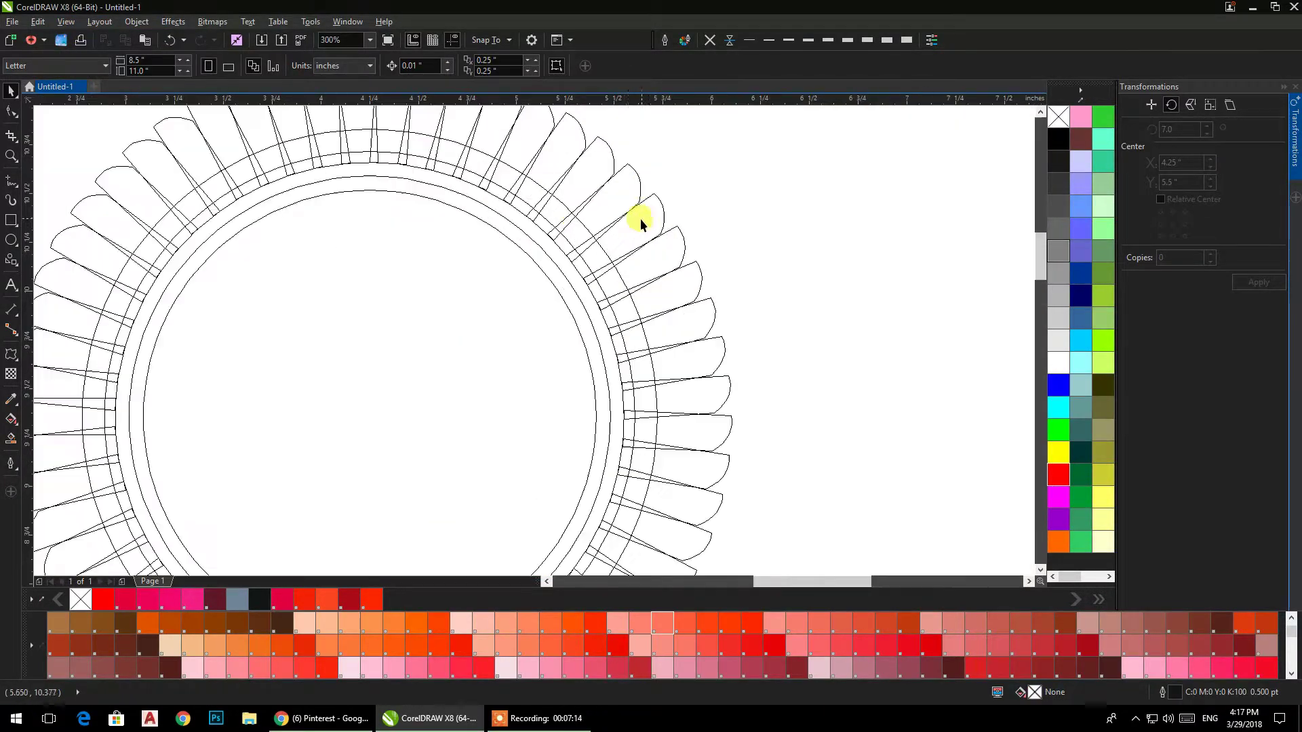
pyautogui.click(590, 236)
pyautogui.click(433, 61)
pyautogui.moveTo(556, 158); pyautogui.dragTo(573, 282)
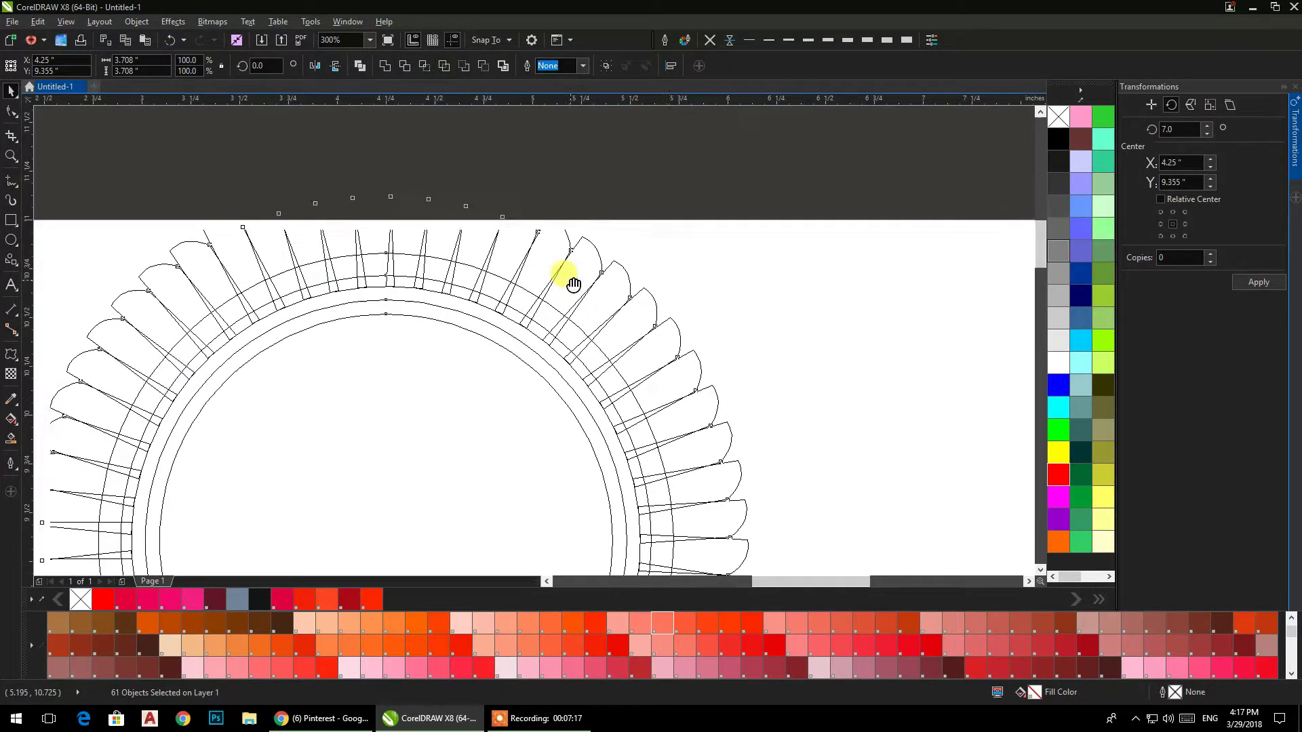
pyautogui.click(669, 180)
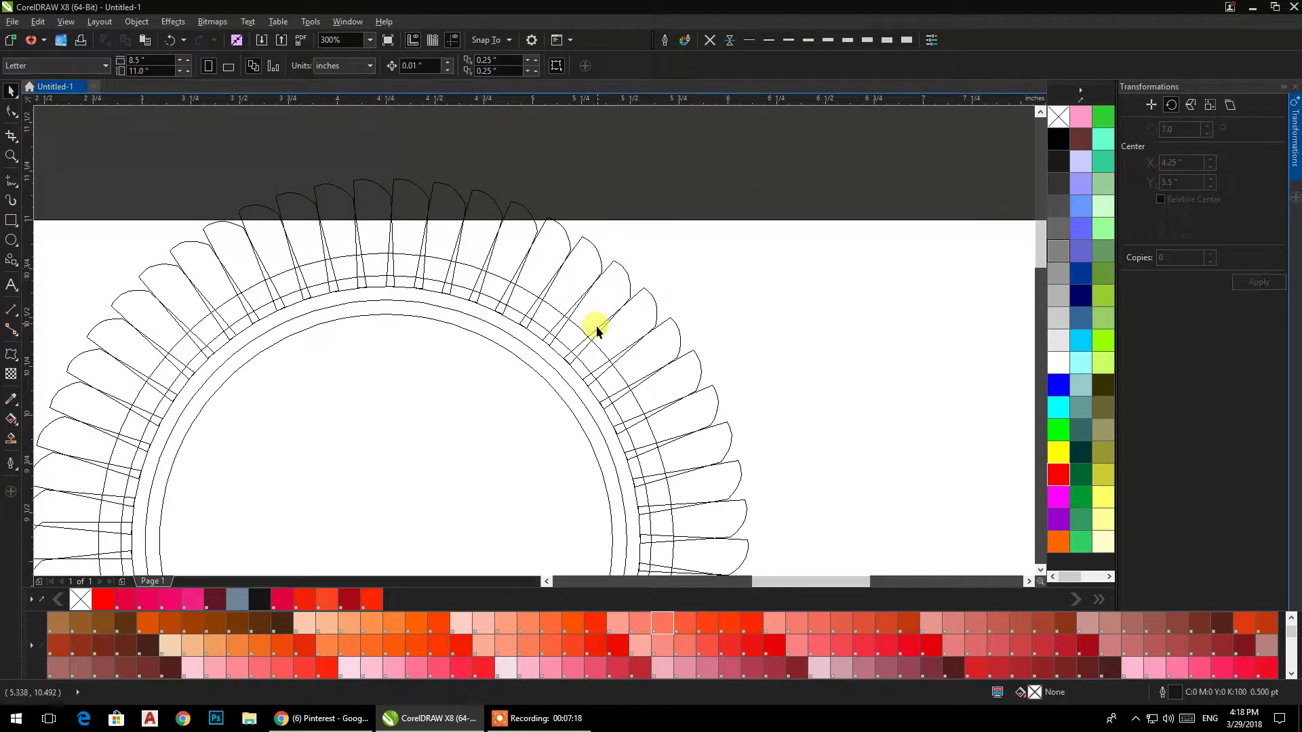
# Step: Bring the badge's outermost orange circle to the front of the page, above the tabs
pyautogui.click(566, 347)
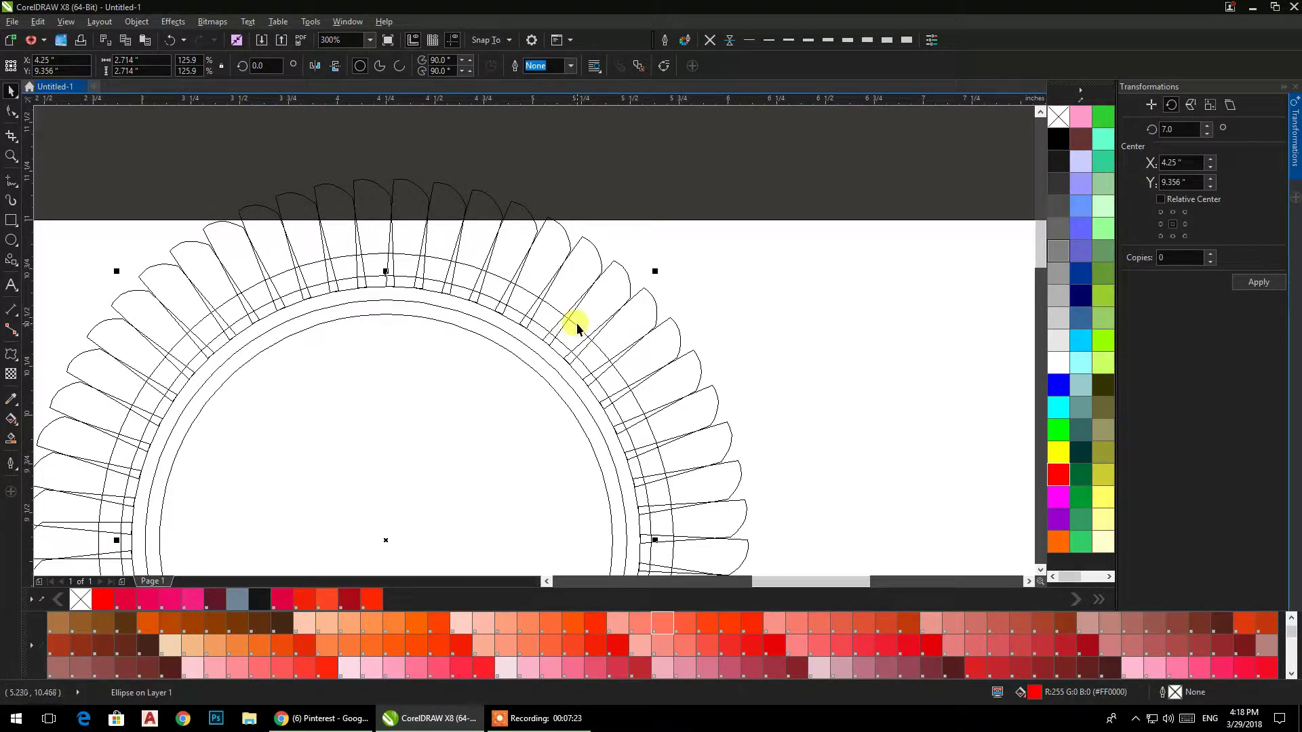
pyautogui.rightClick(576, 324)
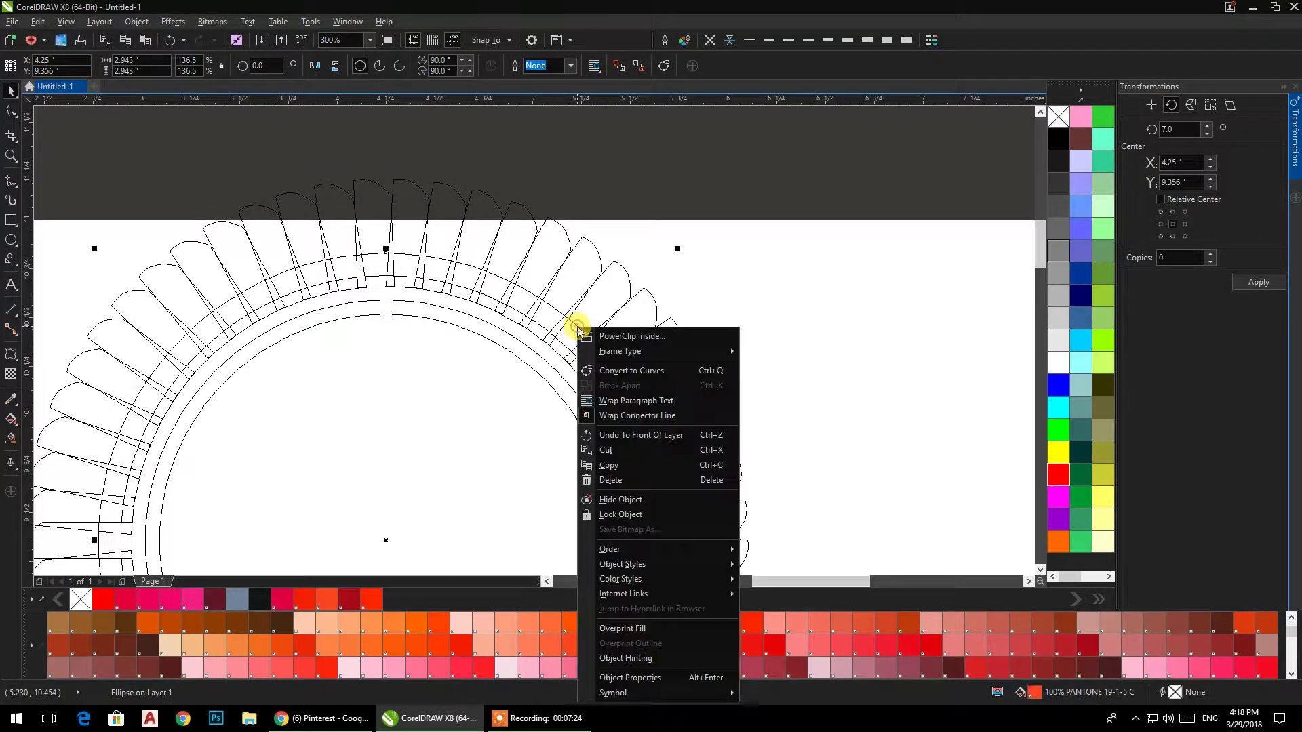
pyautogui.click(648, 550)
pyautogui.click(793, 553)
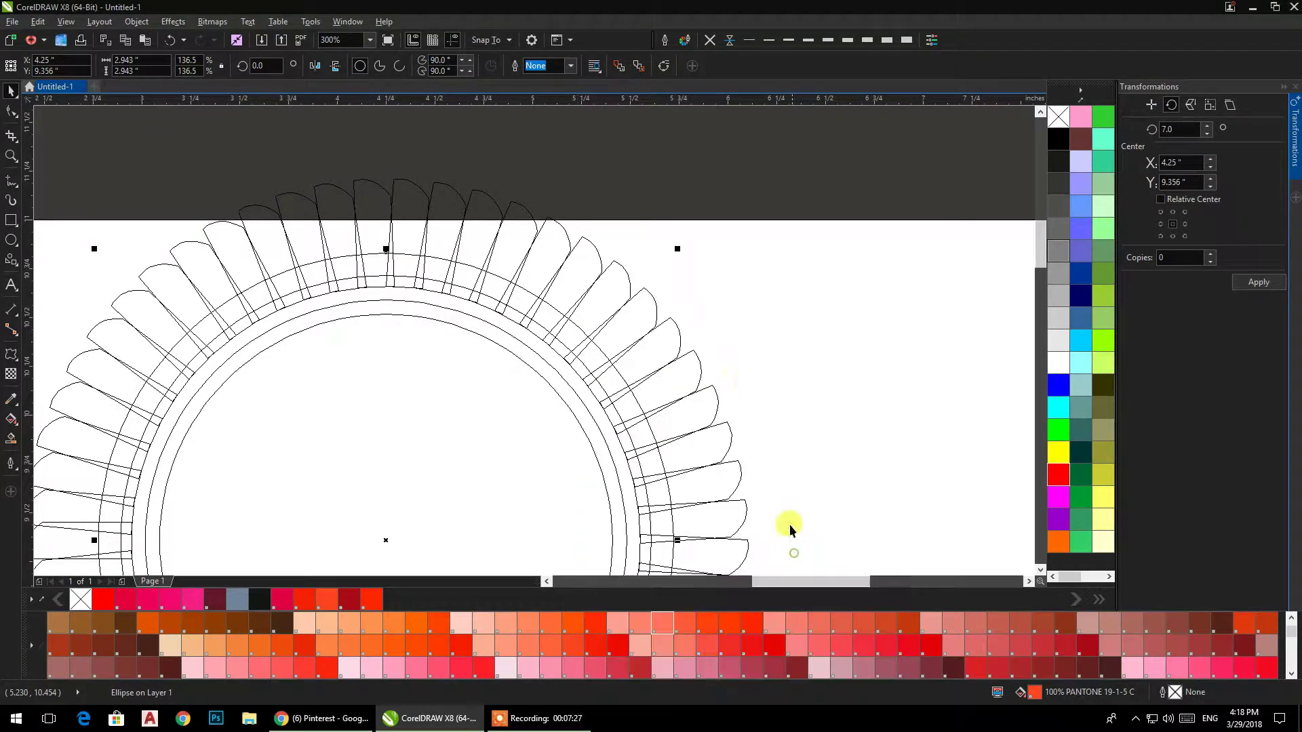
# Step: Bring the inner orange circle and then the dark red centre circle to the front of the page
pyautogui.click(679, 170)
pyautogui.click(532, 351)
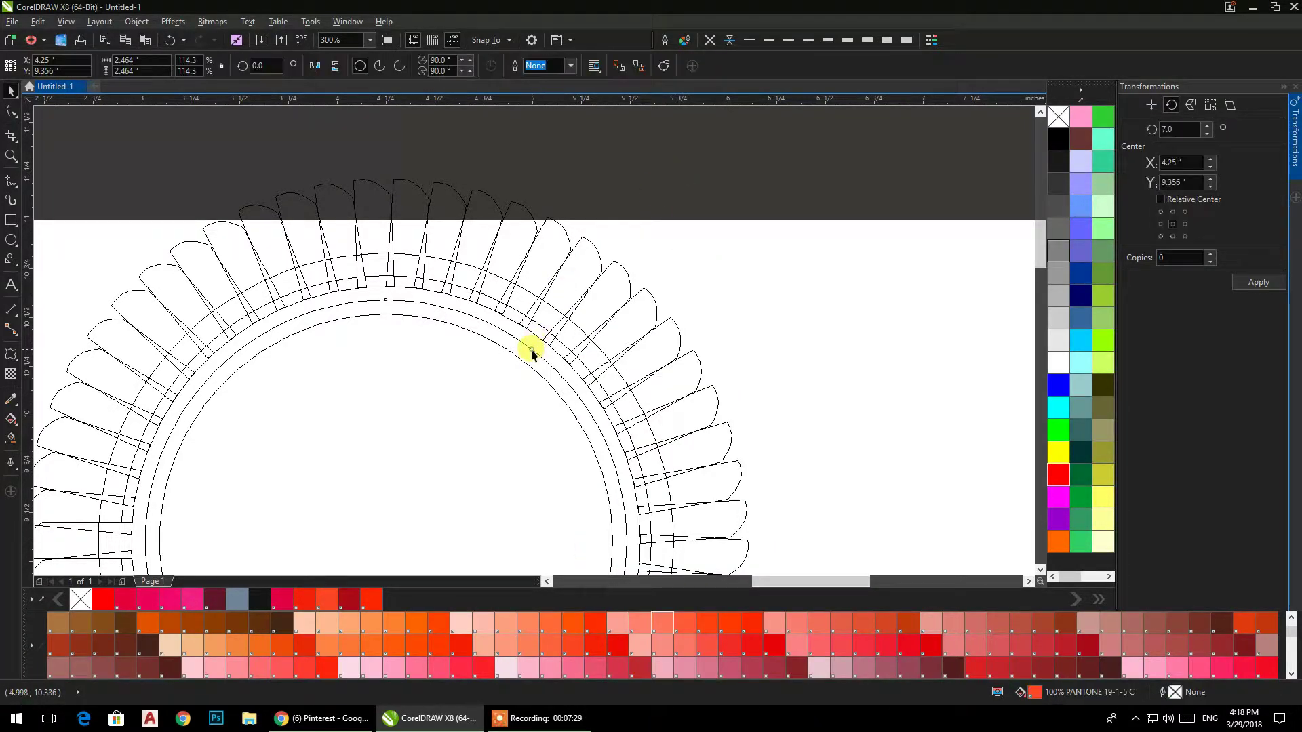
pyautogui.rightClick(533, 349)
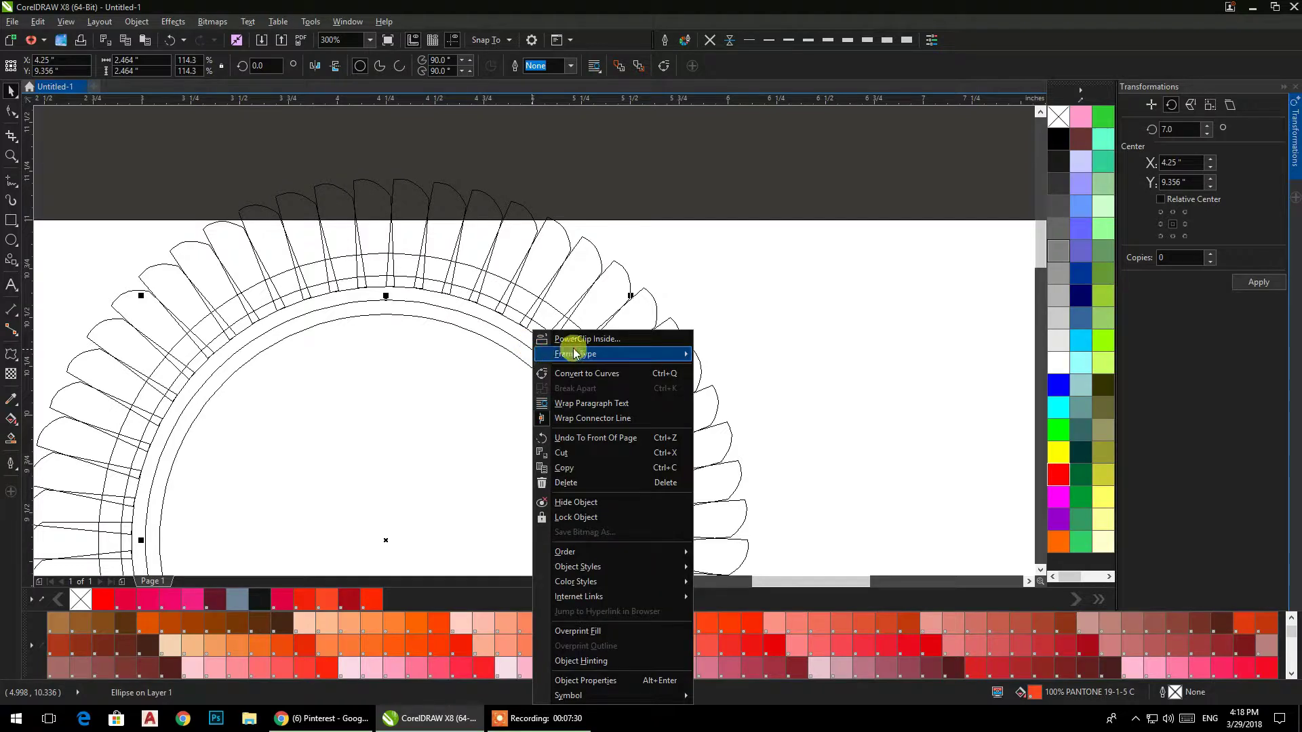
pyautogui.click(585, 553)
pyautogui.click(736, 556)
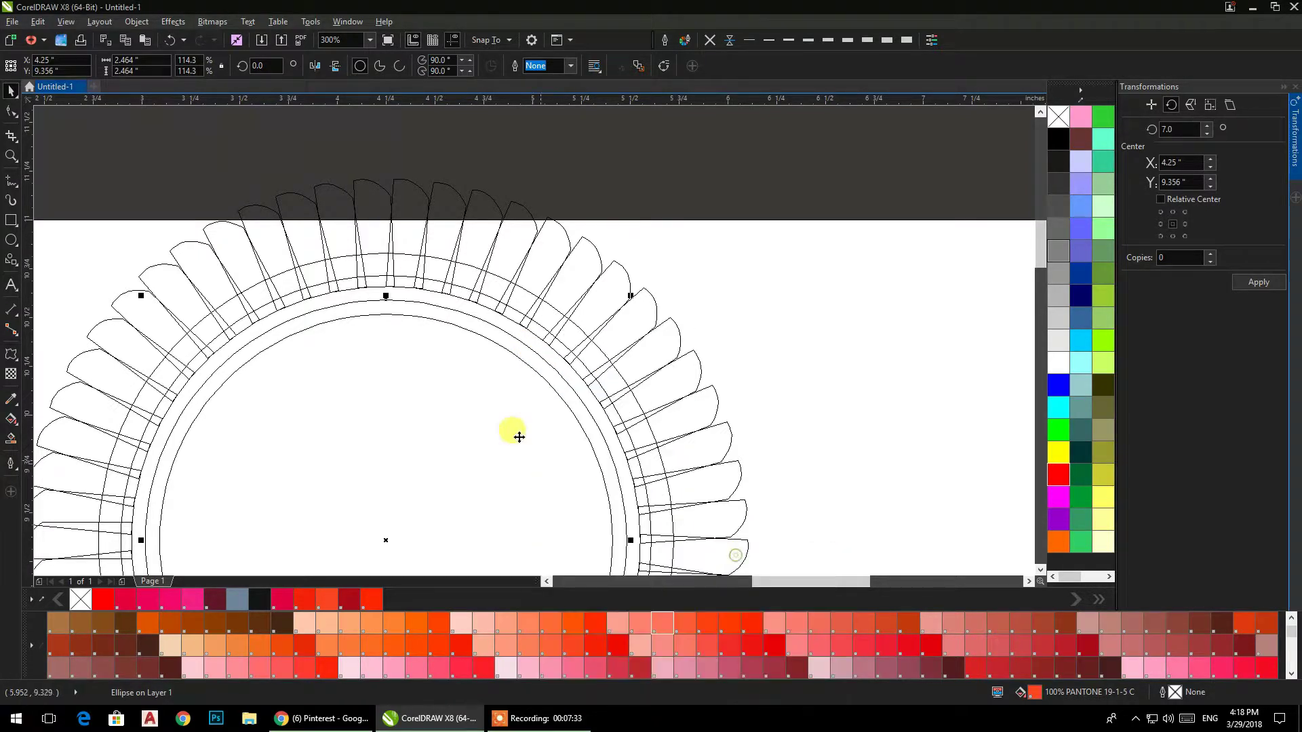
pyautogui.rightClick(519, 362)
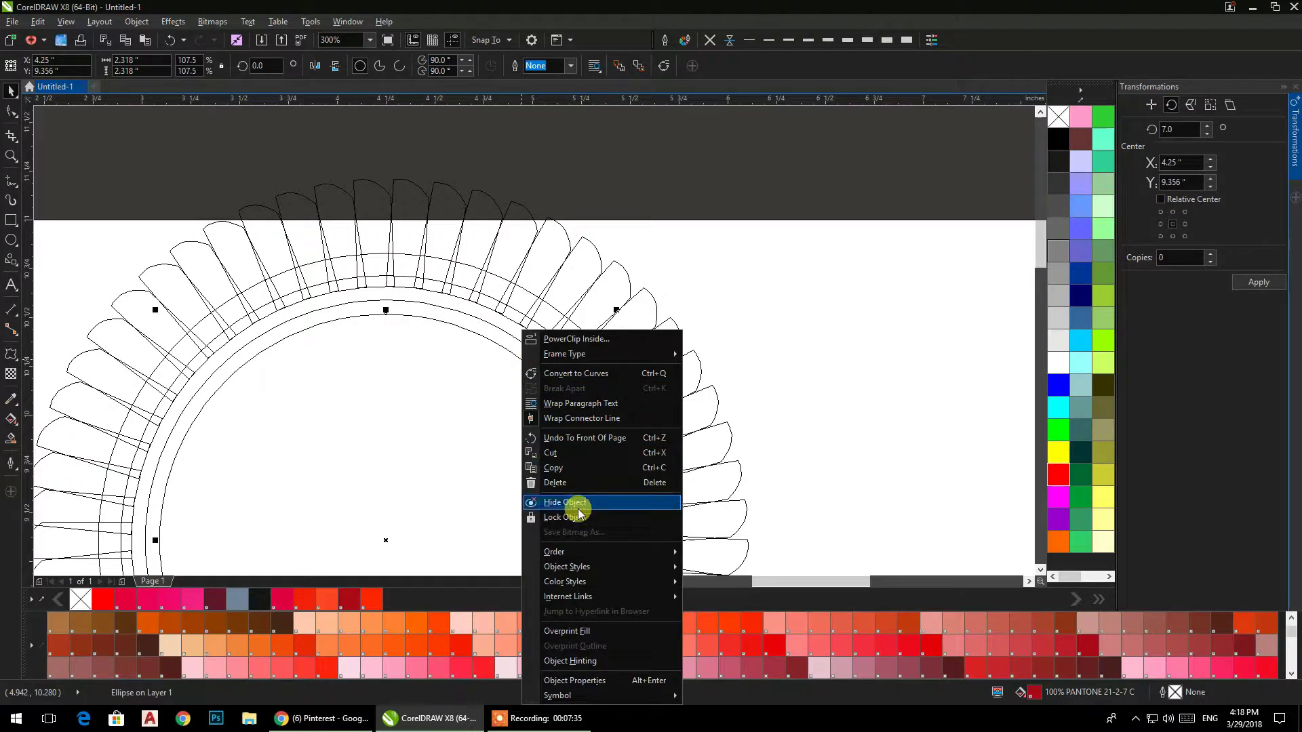
pyautogui.click(582, 553)
pyautogui.click(754, 554)
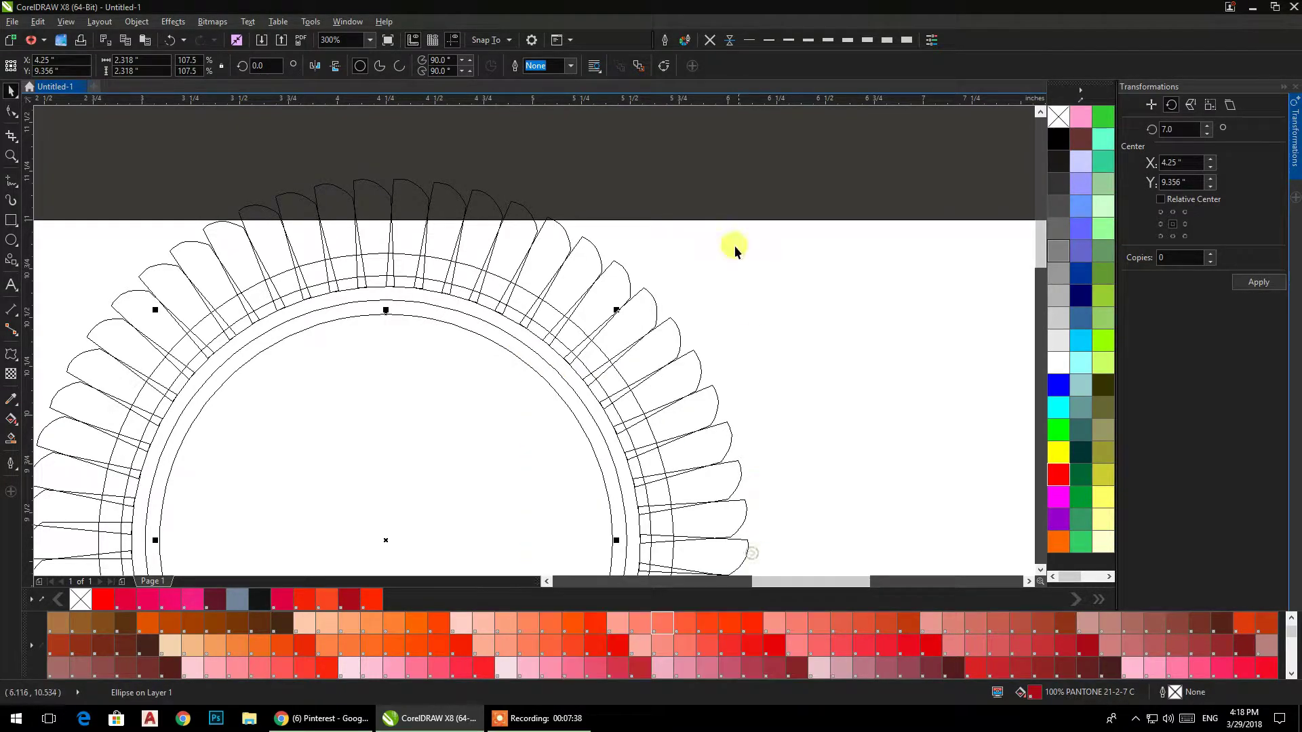
# Step: Switch the document display from wireframe back to a full-colour view
pyautogui.click(721, 143)
pyautogui.click(69, 26)
pyautogui.click(93, 116)
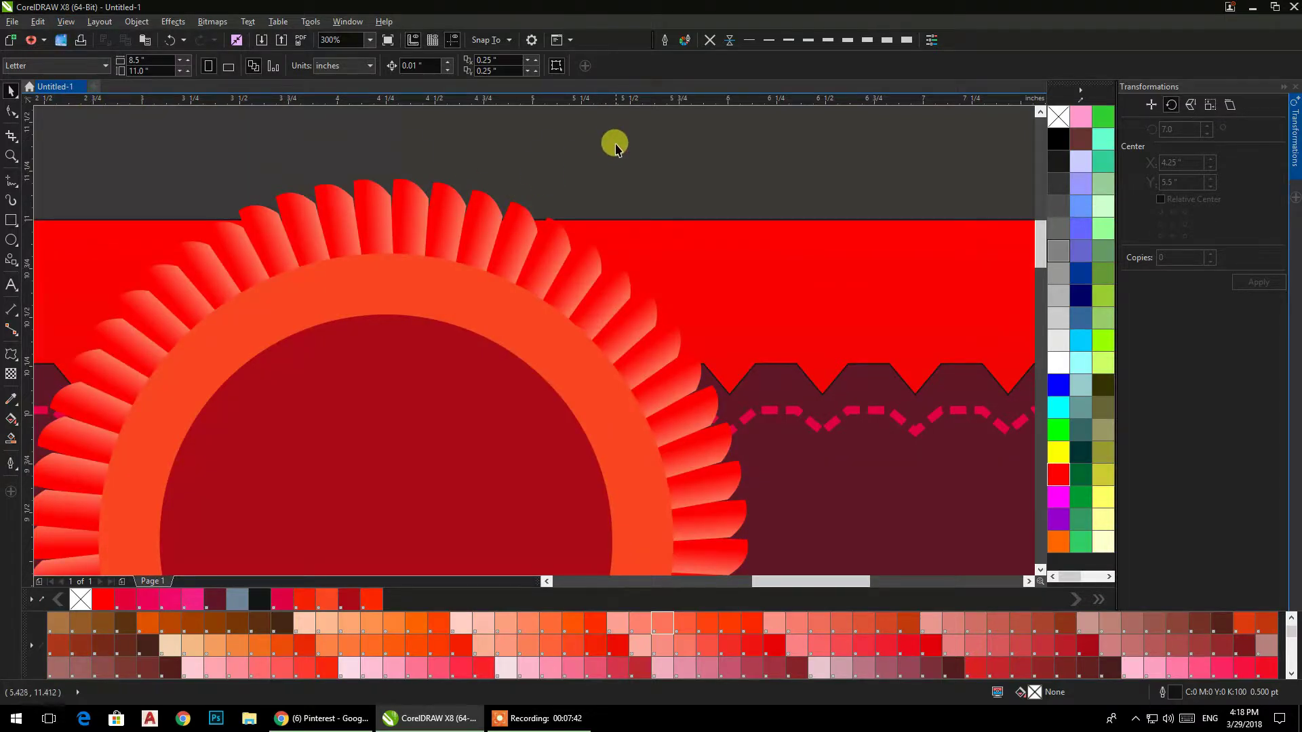
# Step: Send the badge's outer orange circle back in the stacking order, below the red ring circle
pyautogui.scroll(-2, 622, 260)
pyautogui.scroll(2, 605, 317)
pyautogui.click(668, 282)
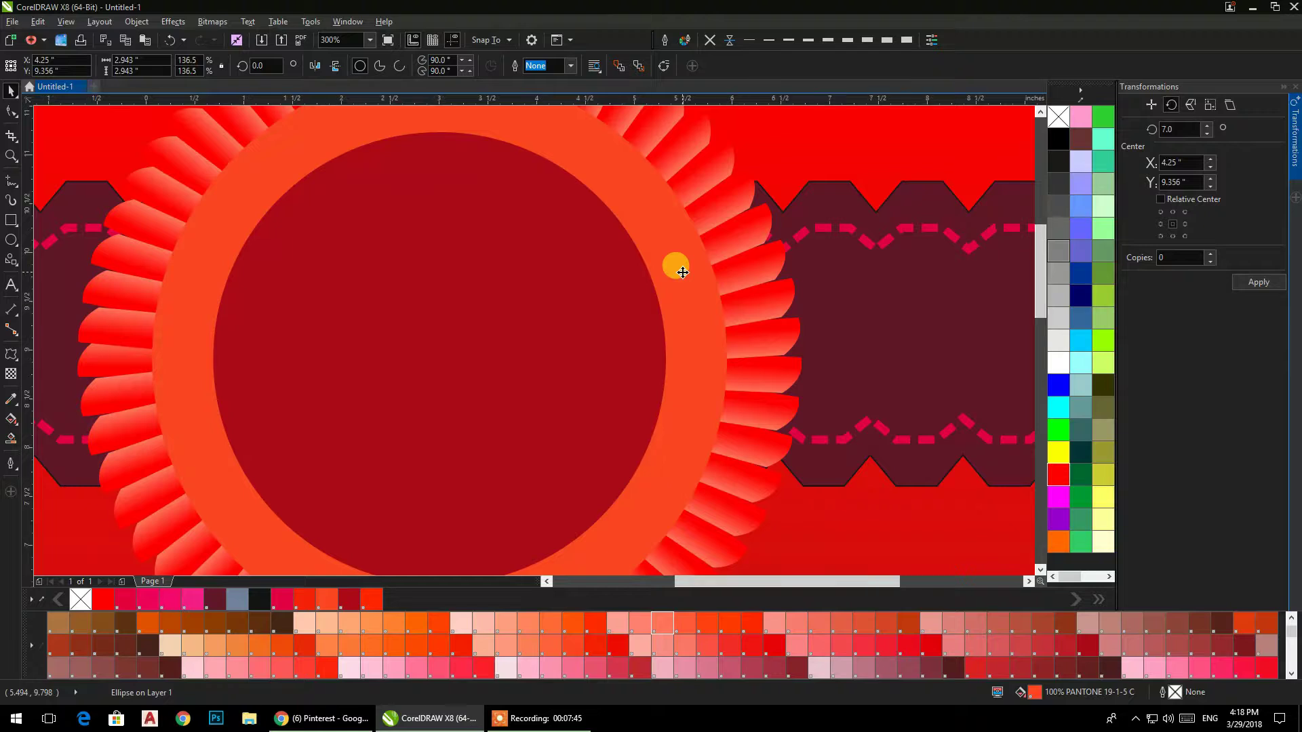
pyautogui.scroll(-1, 679, 268)
pyautogui.moveTo(674, 264)
pyautogui.mouseDown()
pyautogui.moveTo(398, 314)
pyautogui.moveTo(365, 300)
pyautogui.moveTo(611, 299)
pyautogui.moveTo(672, 270)
pyautogui.mouseUp()
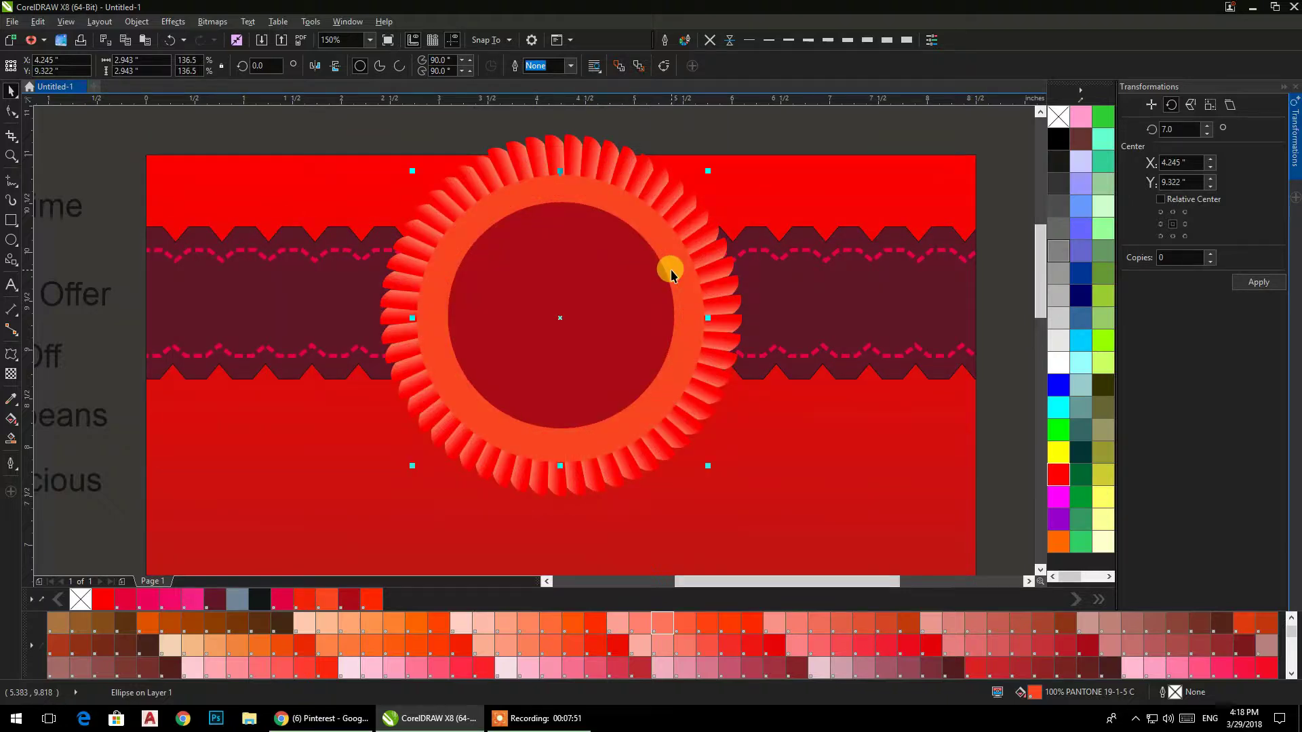
pyautogui.press('ctrl+Next')
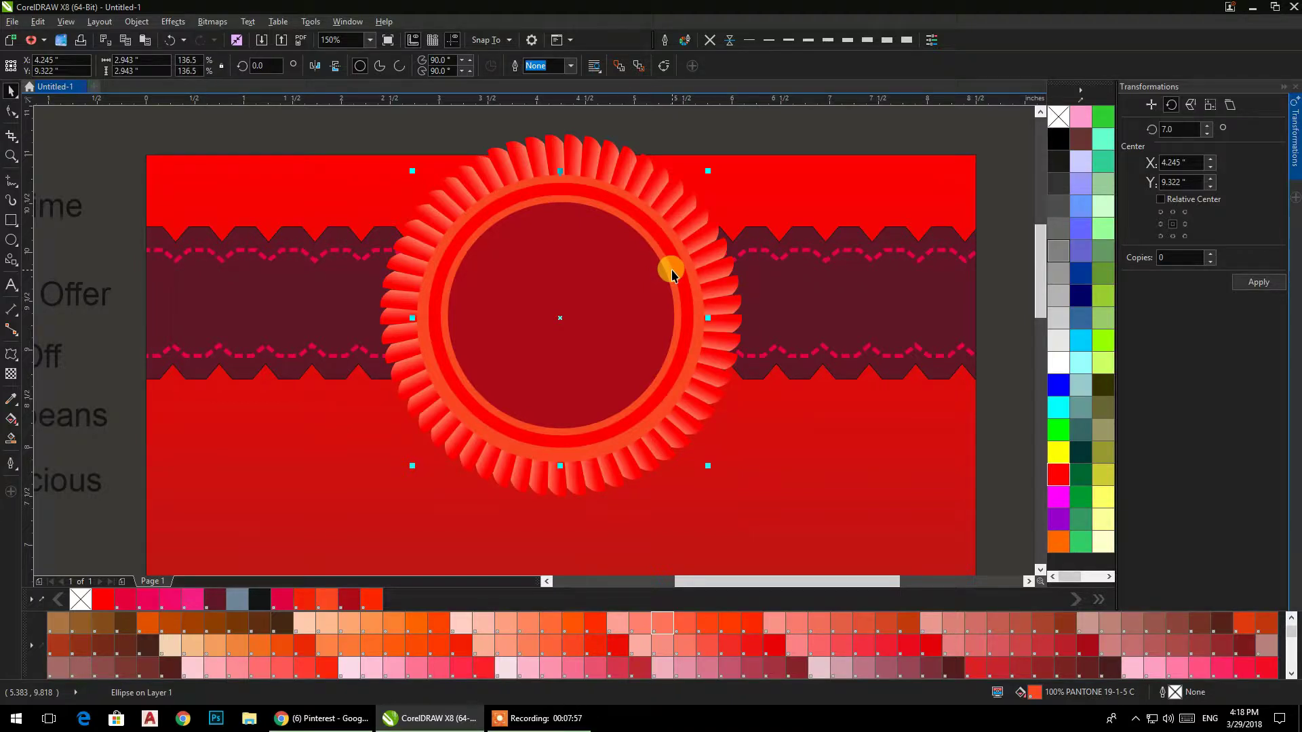
# Step: Move the dark red, inner orange and red circles off the page on one side and the outer orange circle off on the other
pyautogui.scroll(-3, 672, 271)
pyautogui.scroll(2, 680, 180)
pyautogui.moveTo(660, 267); pyautogui.dragTo(455, 153)
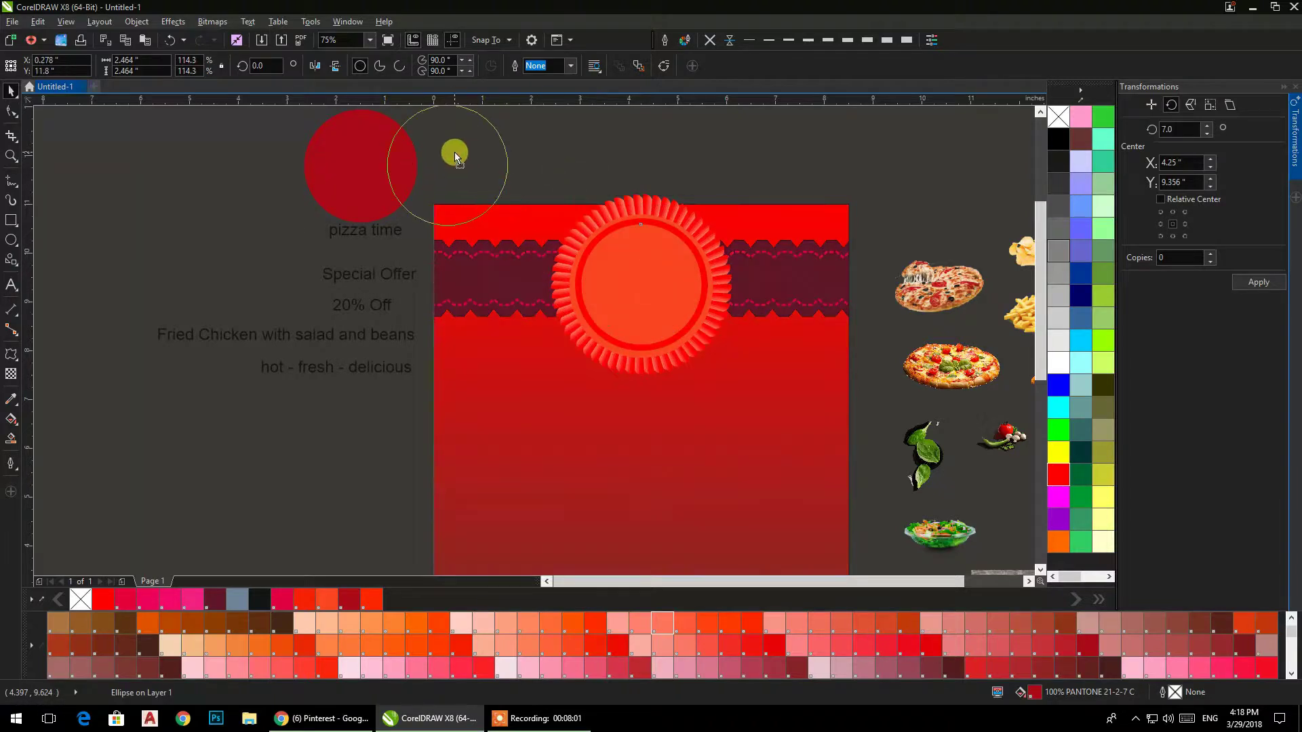
pyautogui.moveTo(645, 266); pyautogui.dragTo(498, 145)
pyautogui.moveTo(782, 150); pyautogui.dragTo(739, 211)
pyautogui.moveTo(659, 254); pyautogui.dragTo(923, 149)
# Step: Group the pleated tabs, centre them on the outer orange circle in both directions, and group the two together
pyautogui.moveTo(769, 140); pyautogui.dragTo(530, 400)
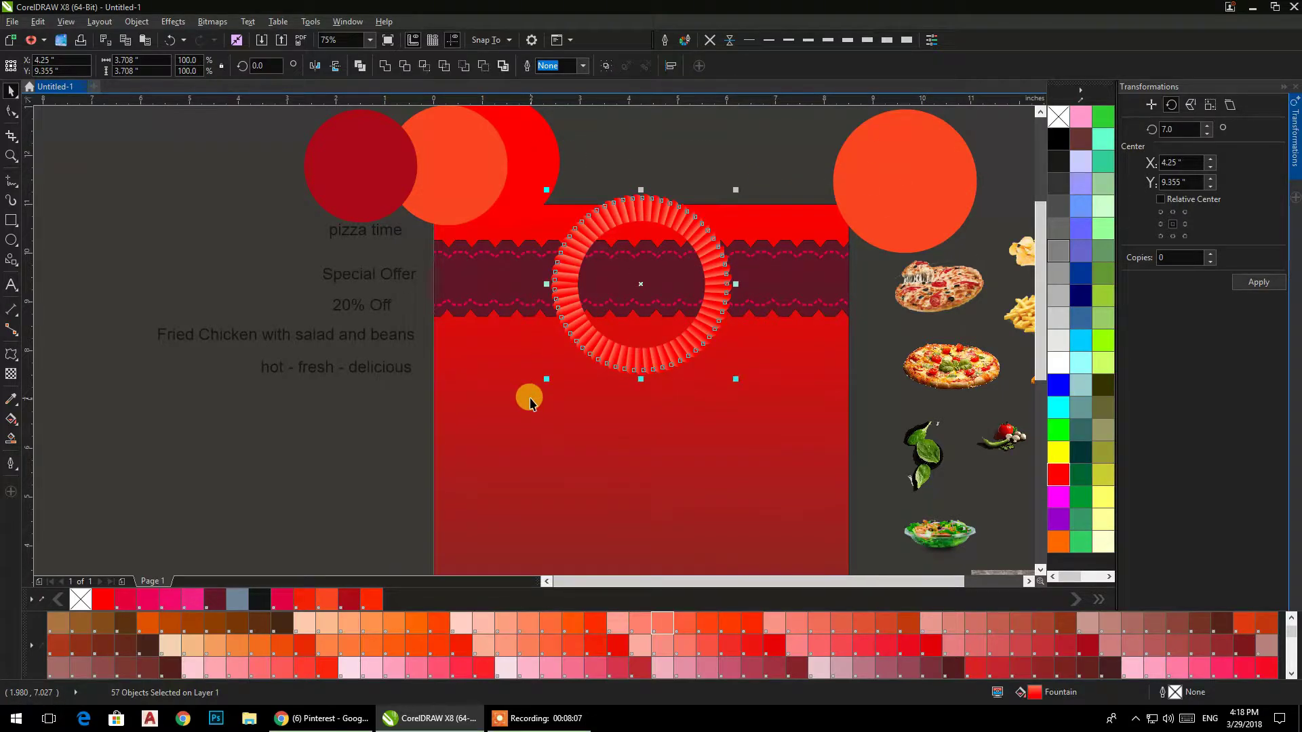
pyautogui.hotkey('ctrl', 'g')
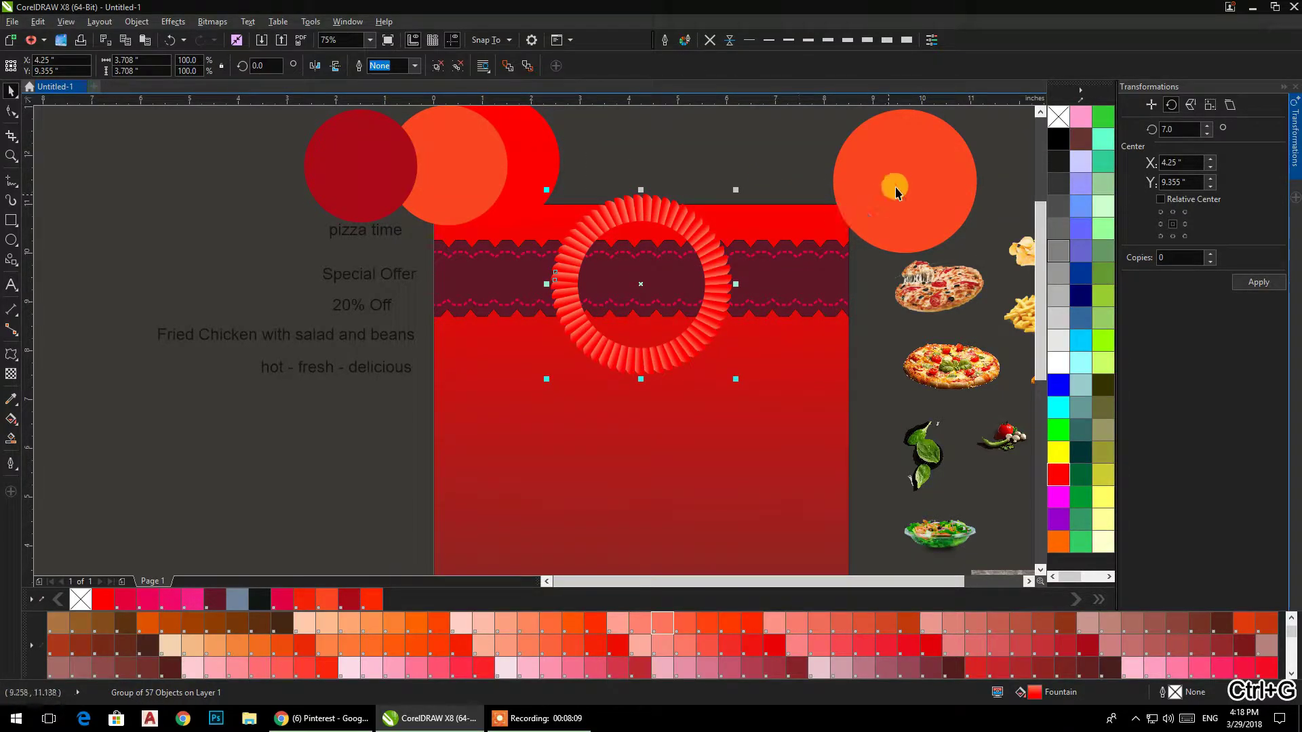
pyautogui.keyDown('shift'); pyautogui.click(925, 161); pyautogui.keyUp('shift')
pyautogui.press('c')
pyautogui.press('e')
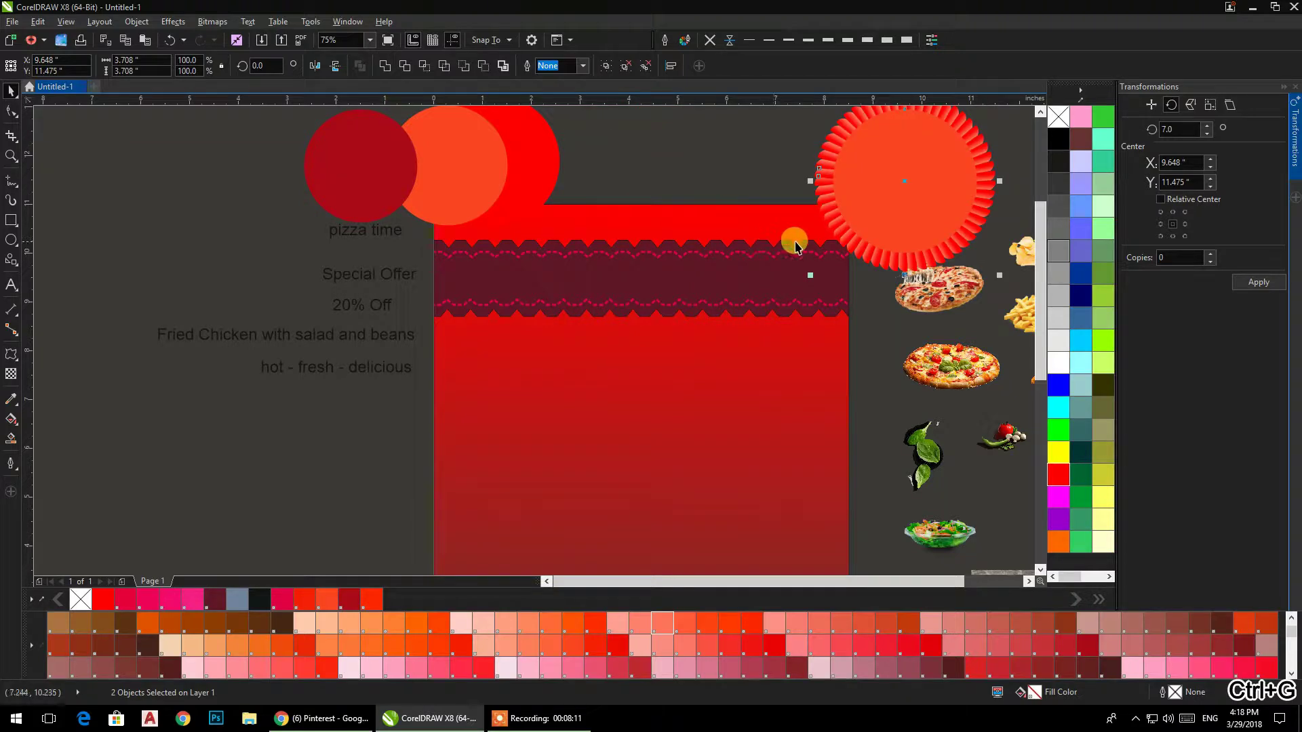
pyautogui.hotkey('ctrl', 'g')
# Step: Move the grouped tabs and orange circle back over the banner and centre them horizontally on the page background
pyautogui.moveTo(853, 204); pyautogui.dragTo(586, 303)
pyautogui.moveTo(690, 275); pyautogui.dragTo(689, 293)
pyautogui.keyDown('shift'); pyautogui.click(764, 280); pyautogui.keyUp('shift')
pyautogui.press('e')
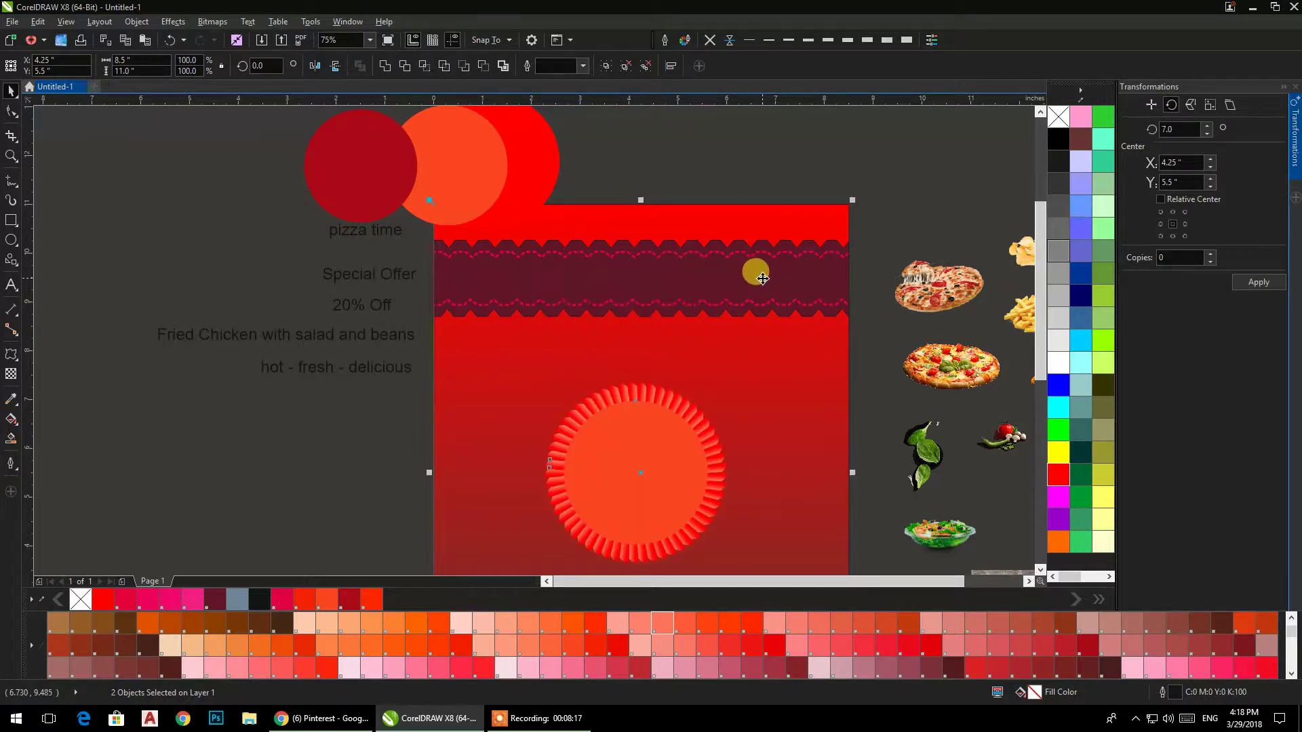
pyautogui.hotkey('ctrl', 'z')
pyautogui.press('c')
pyautogui.click(735, 143)
# Step: Centre the red, inner orange and dark red circles on one another and place them in the middle of the badge
pyautogui.click(546, 161)
pyautogui.keyDown('shift'); pyautogui.click(389, 152); pyautogui.keyUp('shift')
pyautogui.keyDown('shift'); pyautogui.click(316, 170); pyautogui.keyUp('shift')
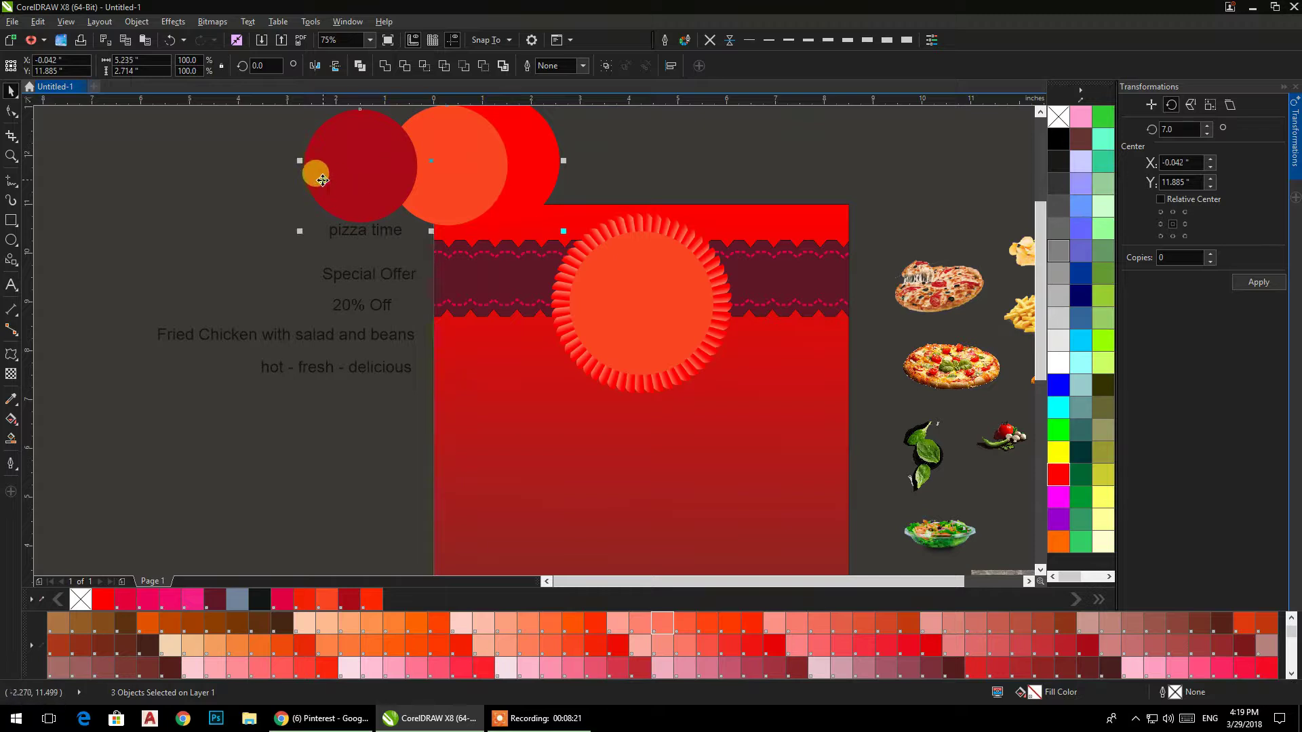
pyautogui.press('c')
pyautogui.press('e')
pyautogui.moveTo(372, 171); pyautogui.dragTo(654, 305)
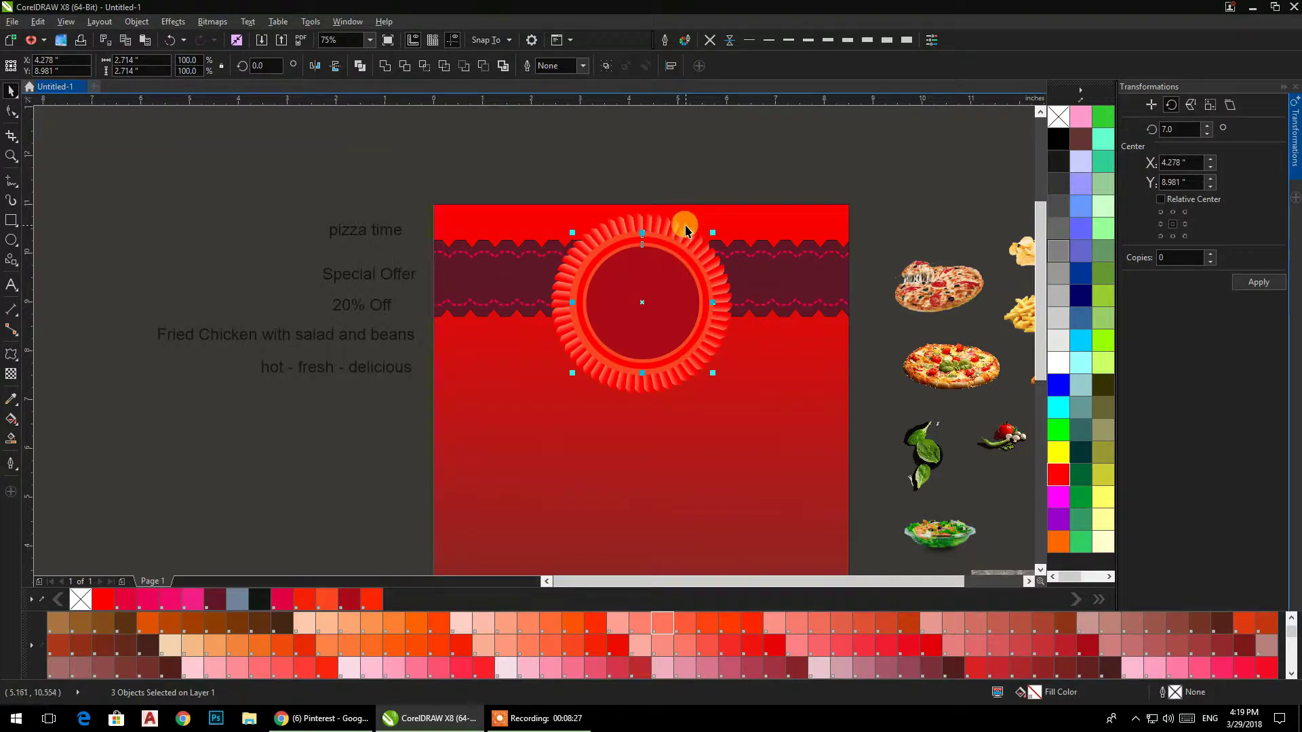
pyautogui.click(720, 135)
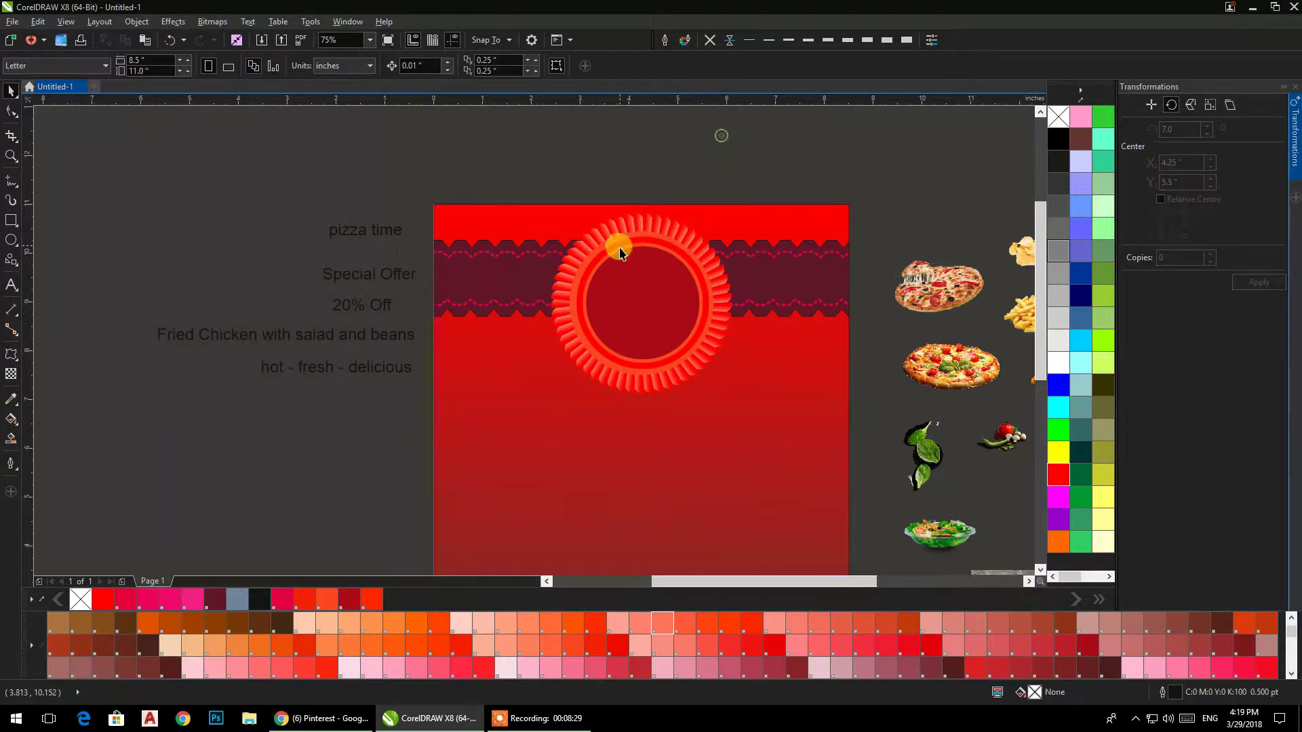
pyautogui.scroll(2, 620, 250)
pyautogui.moveTo(636, 332); pyautogui.dragTo(591, 216)
pyautogui.scroll(-1, 592, 217)
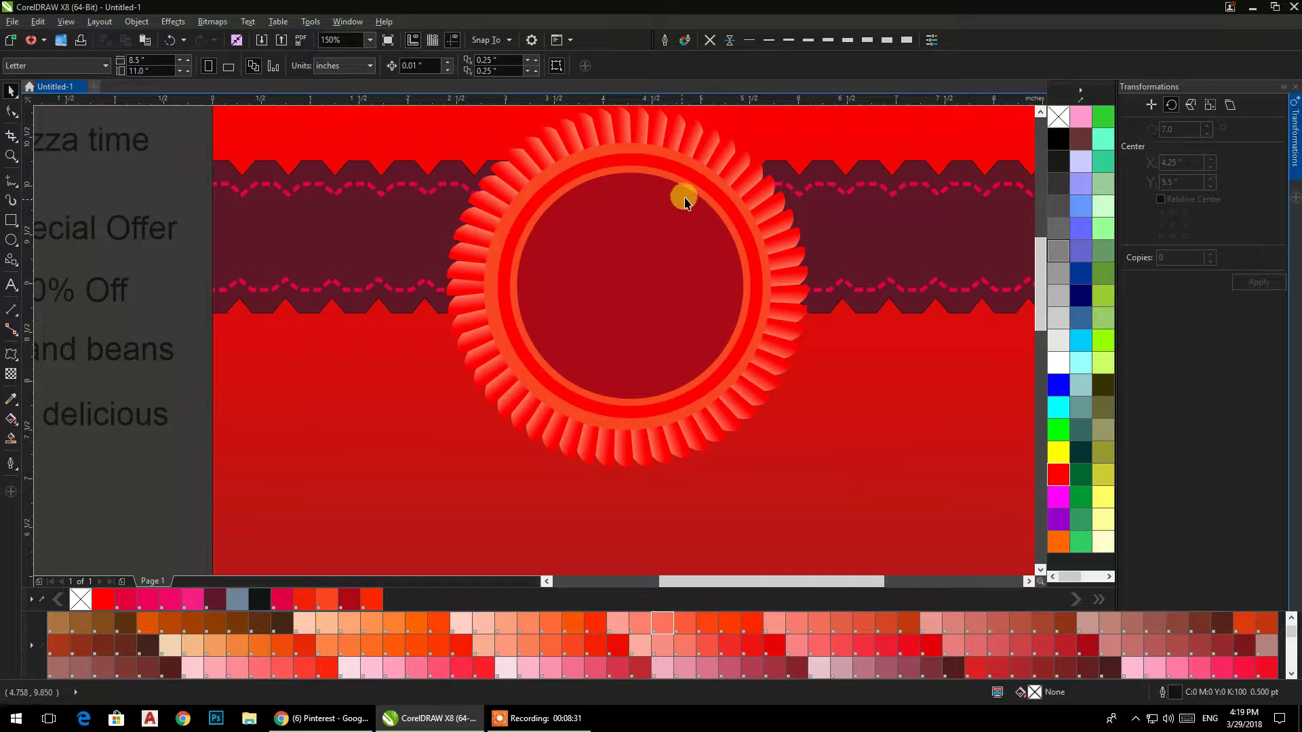
pyautogui.scroll(1, 698, 175)
pyautogui.click(697, 152)
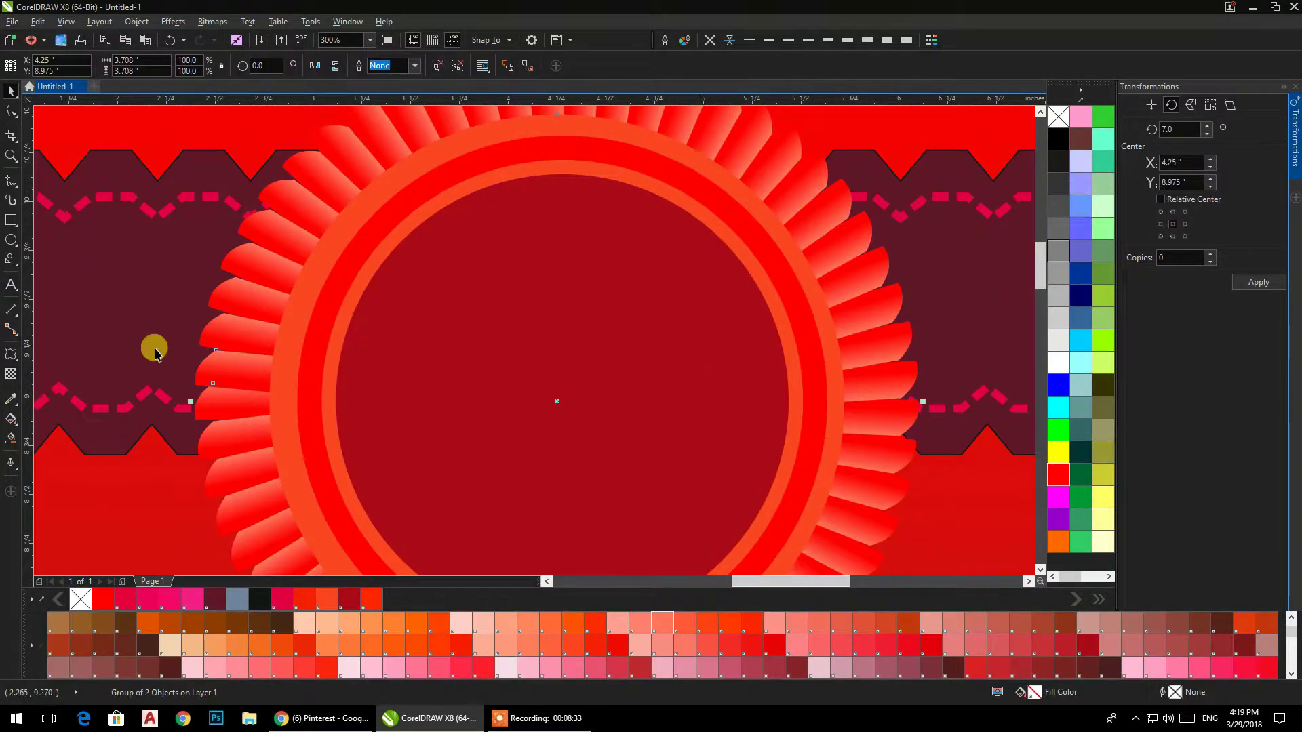
pyautogui.click(17, 421)
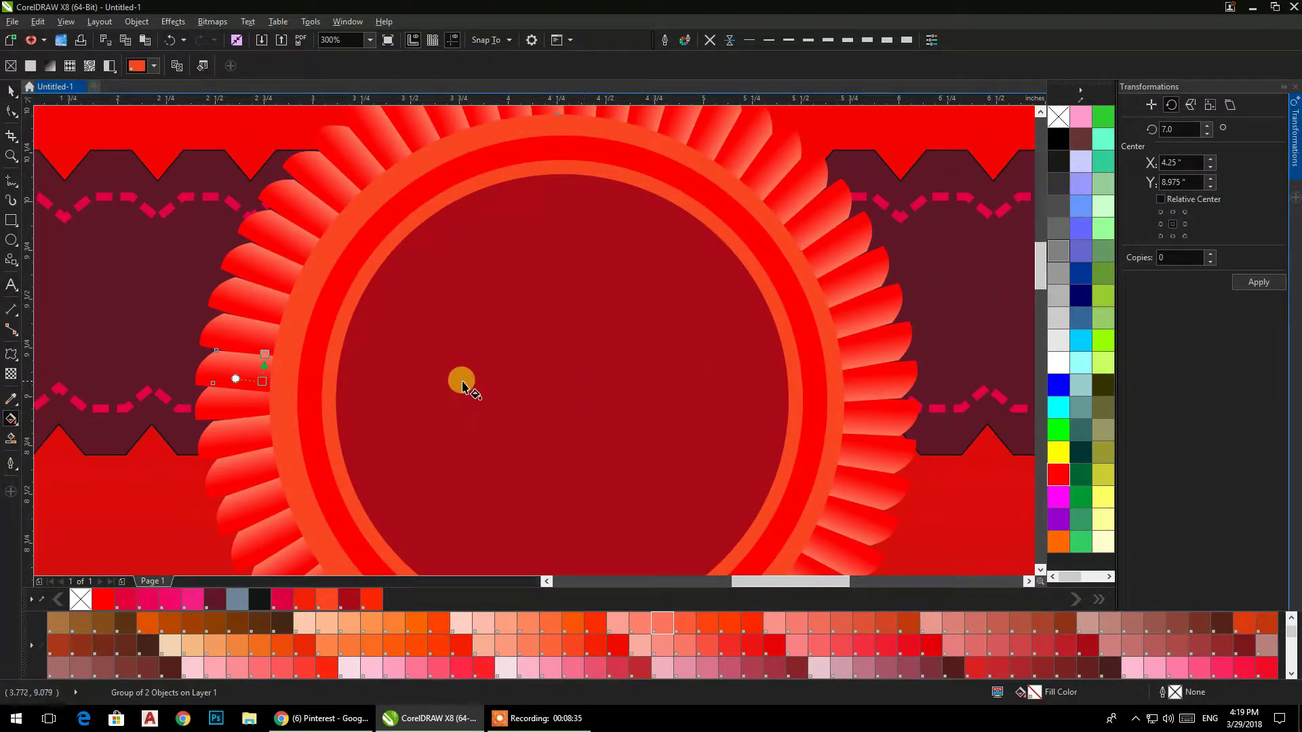
pyautogui.click(196, 218)
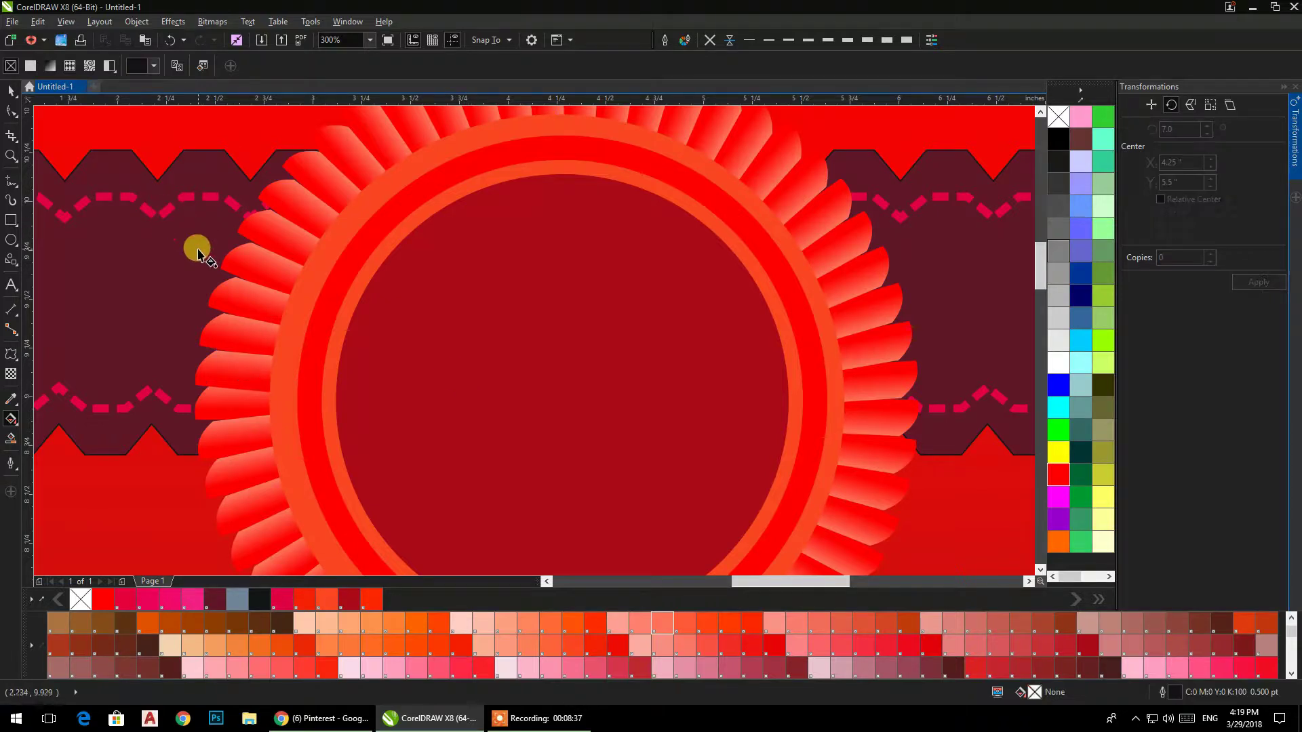
pyautogui.click(299, 285)
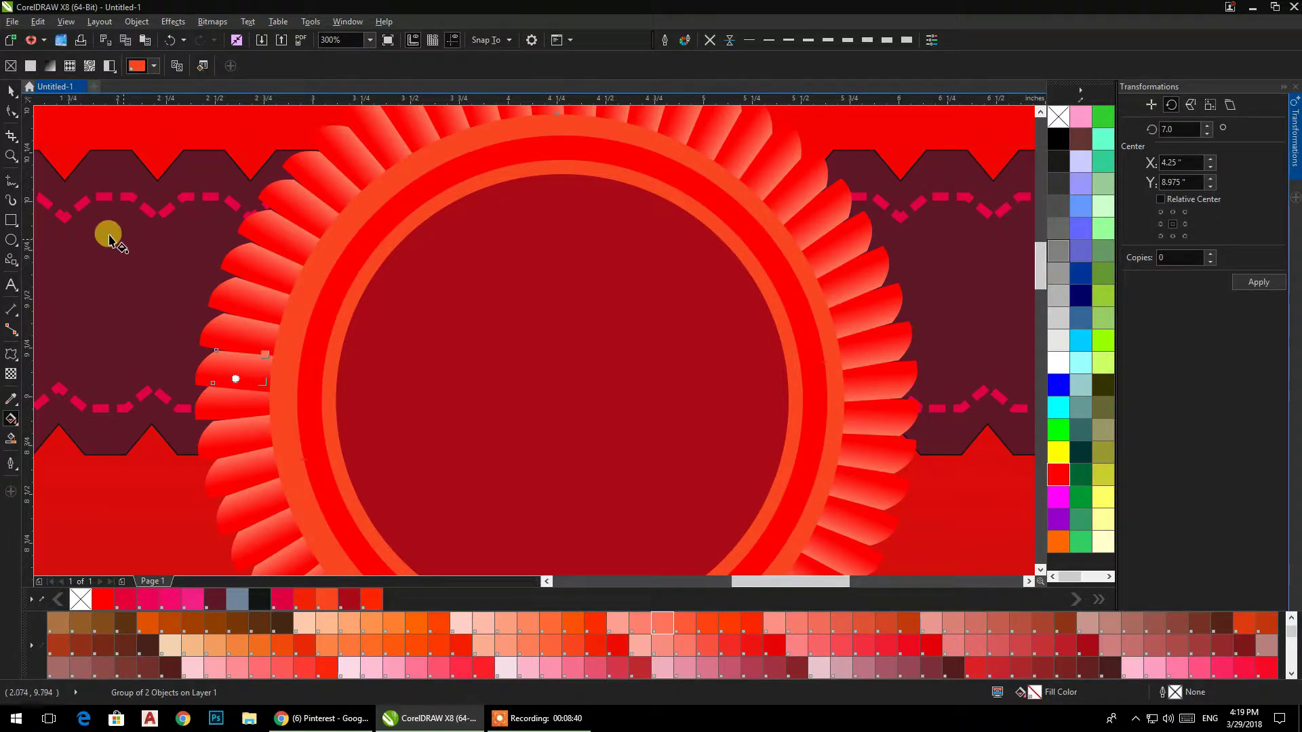
pyautogui.click(11, 90)
# Step: Try filling the grouped tabs and outer orange circle with PANTONE 16-3-6 C, and undo that fill
pyautogui.scroll(-2, 322, 348)
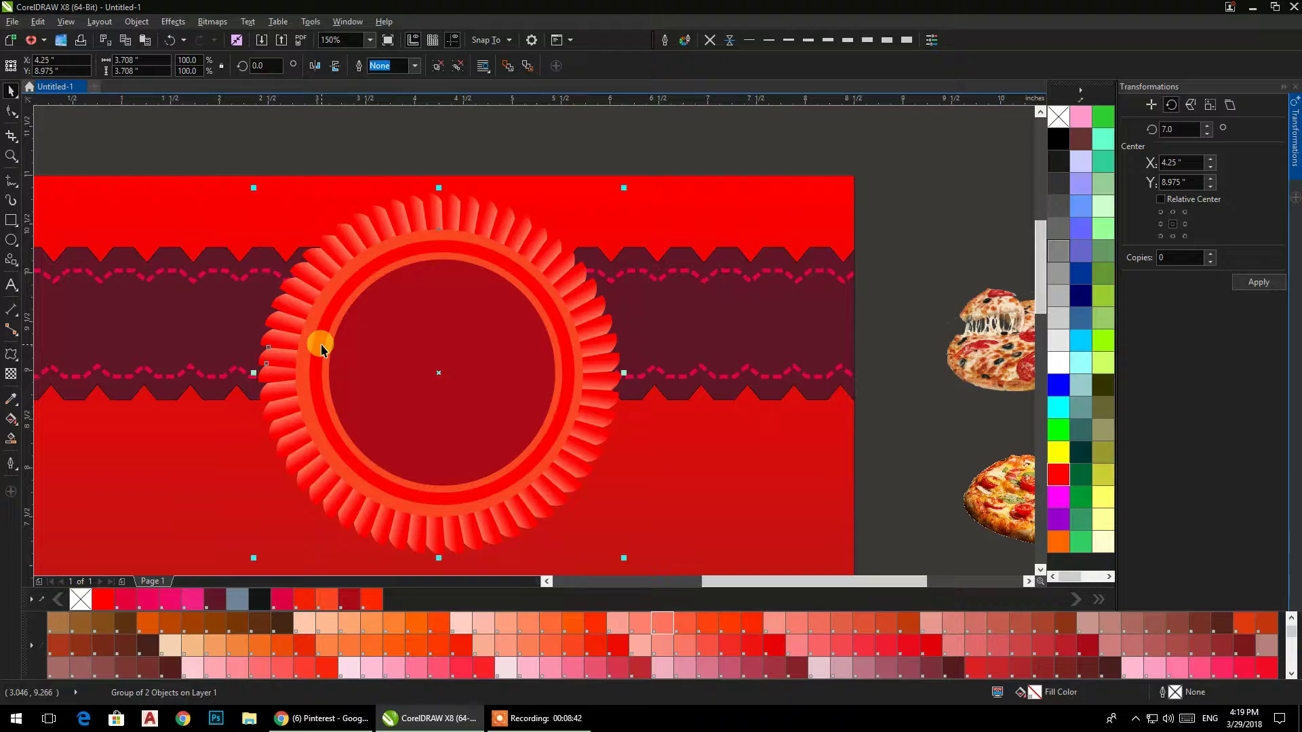
pyautogui.moveTo(318, 348); pyautogui.dragTo(412, 309)
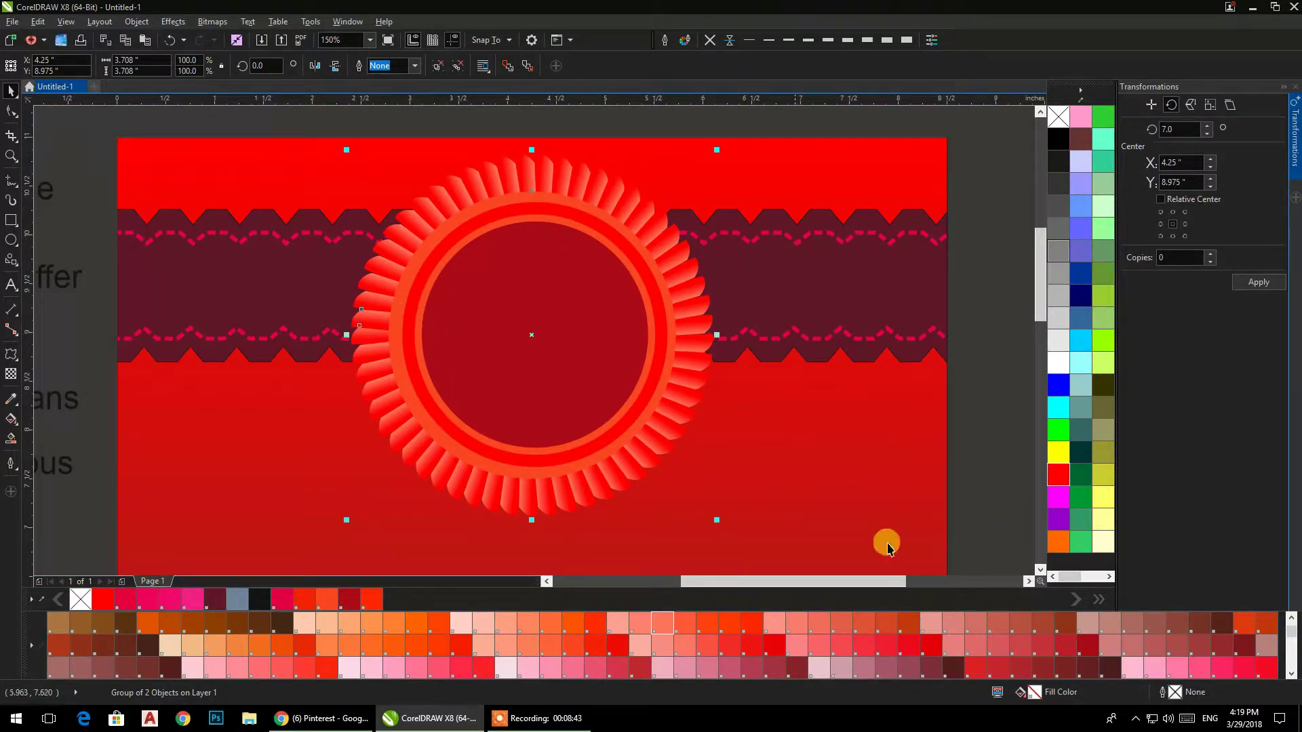
pyautogui.click(1041, 623)
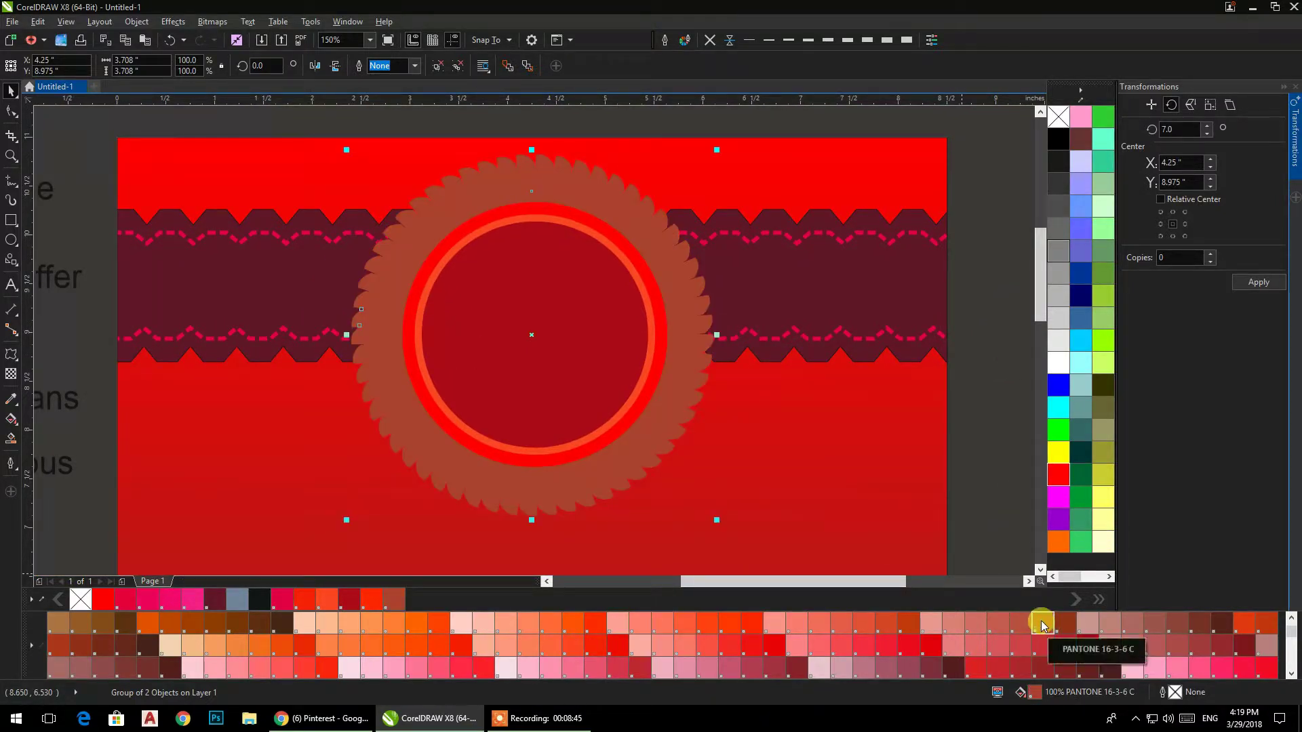
pyautogui.hotkey('ctrl', 'z')
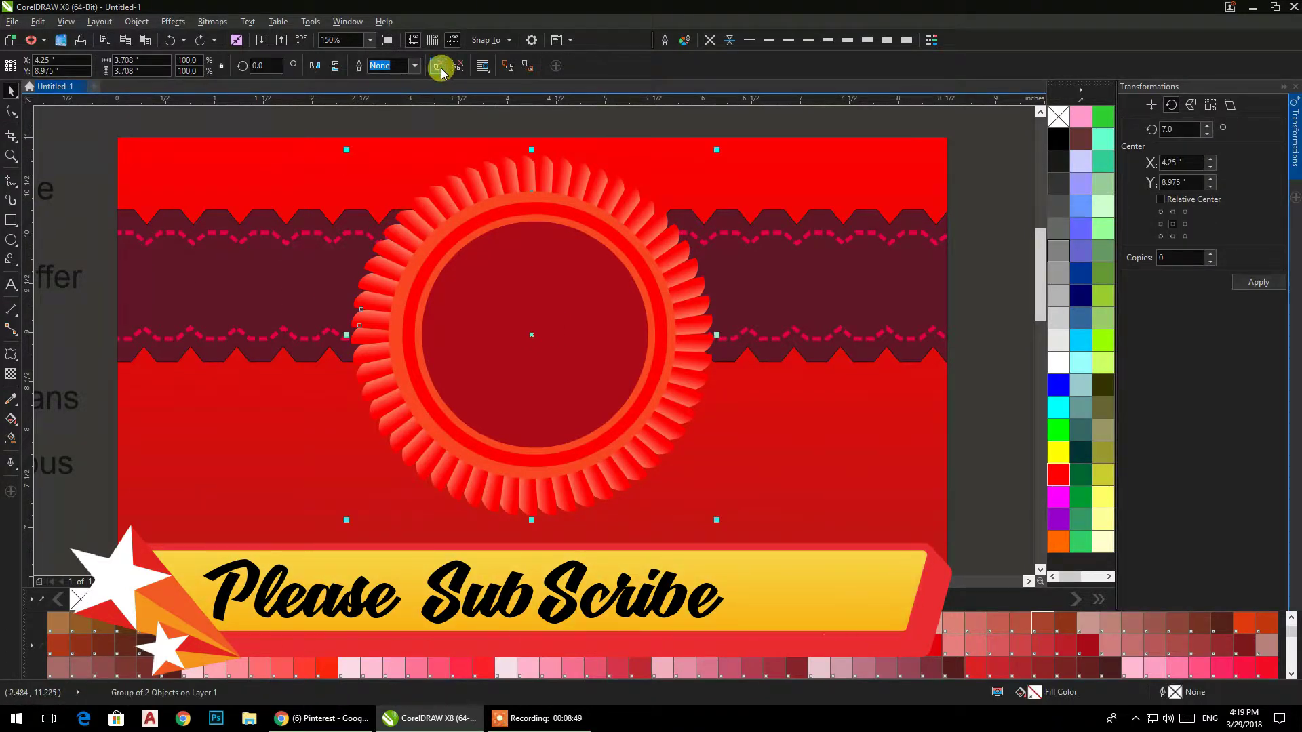
# Step: Ungroup the tabs and outer orange circle, and give that circle an orange-to-white fountain fill running toward its lower edge
pyautogui.click(438, 65)
pyautogui.click(405, 274)
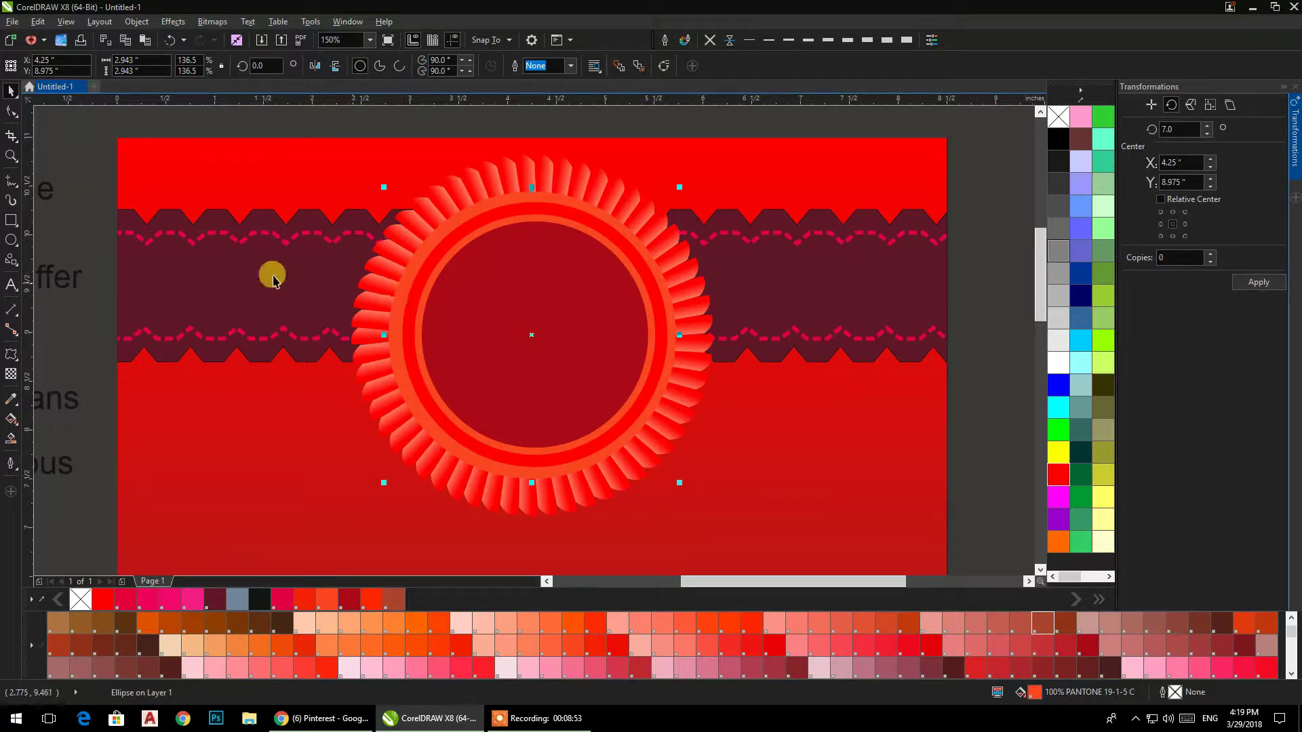
pyautogui.click(12, 418)
pyautogui.click(534, 328)
pyautogui.moveTo(670, 335); pyautogui.dragTo(686, 420)
pyautogui.moveTo(665, 333); pyautogui.dragTo(656, 329)
pyautogui.moveTo(483, 302); pyautogui.dragTo(616, 421)
pyautogui.moveTo(483, 299); pyautogui.dragTo(531, 330)
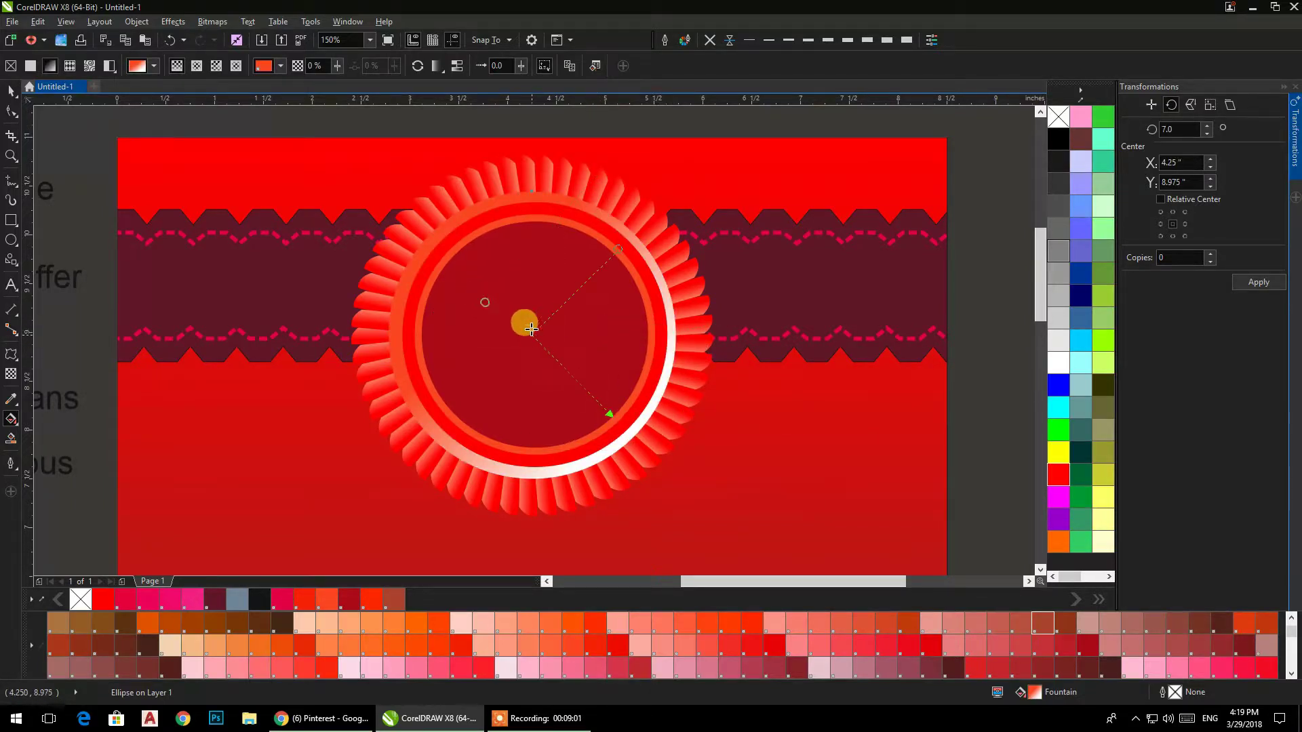
pyautogui.moveTo(616, 422); pyautogui.dragTo(528, 489)
# Step: Change the outer orange circle's fountain fill to rectangular and place its white start at the circle's centre
pyautogui.click(196, 65)
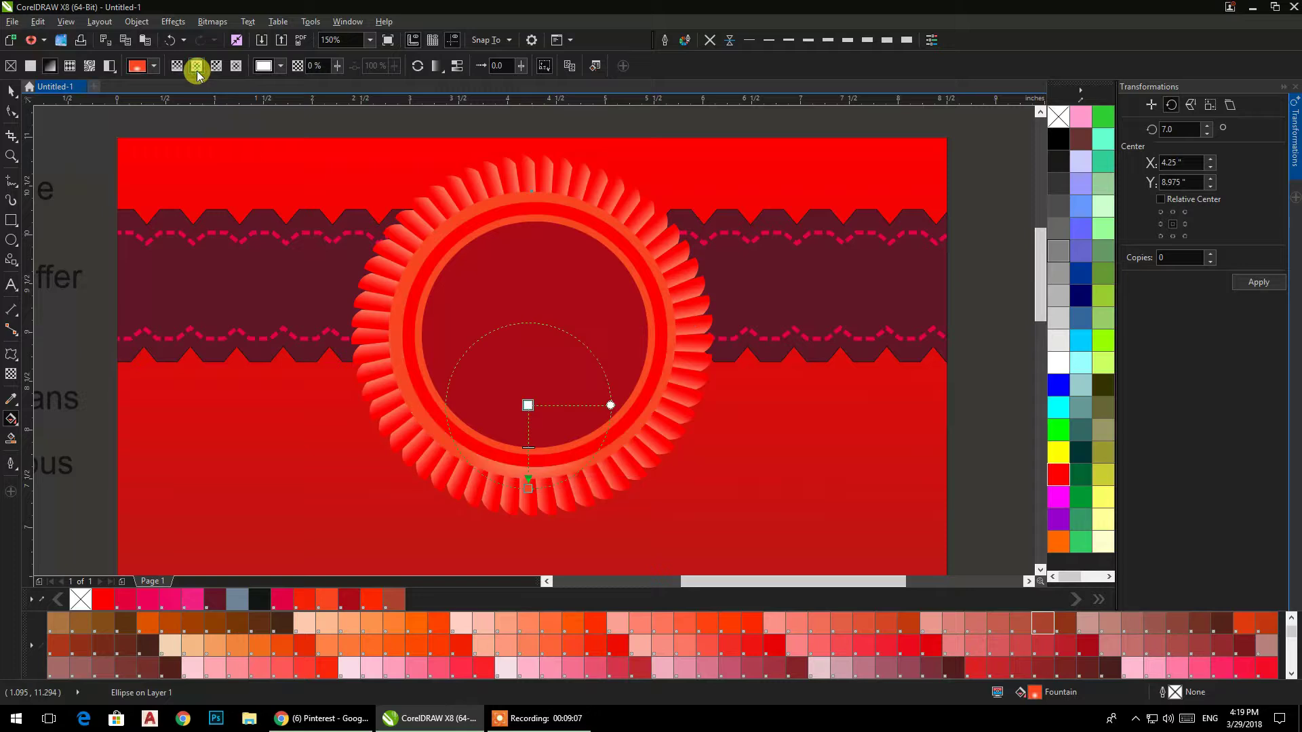
pyautogui.click(216, 65)
pyautogui.click(235, 65)
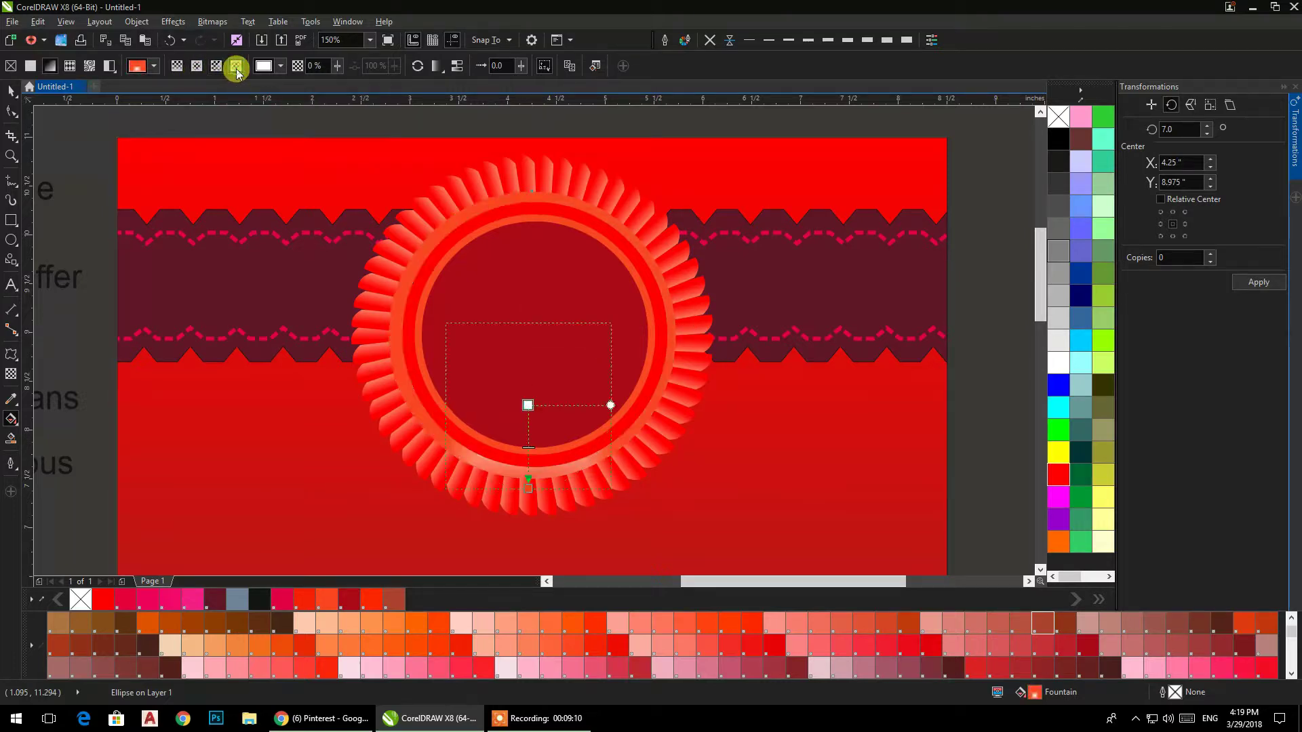
pyautogui.moveTo(528, 405); pyautogui.dragTo(531, 334)
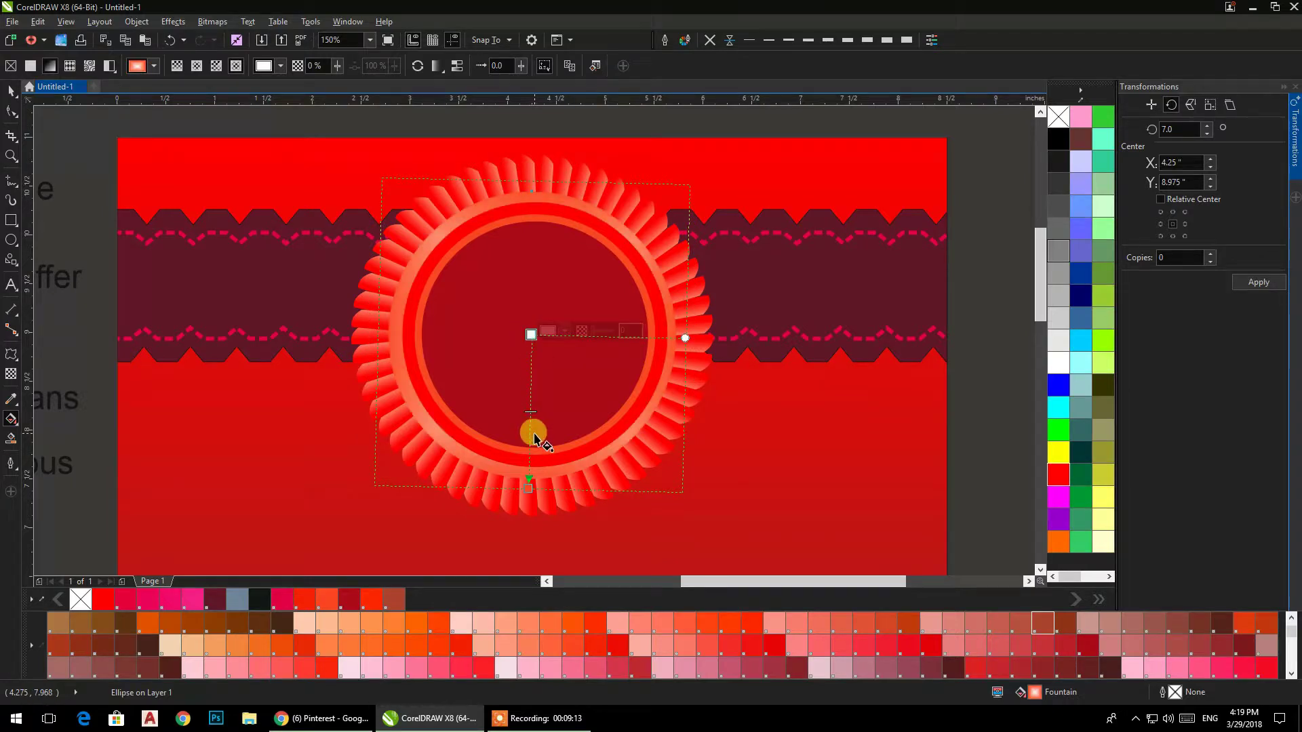
# Step: Give the inner orange circle a rectangular fountain fill from white at its centre to orange at its lower edge
pyautogui.click(420, 317)
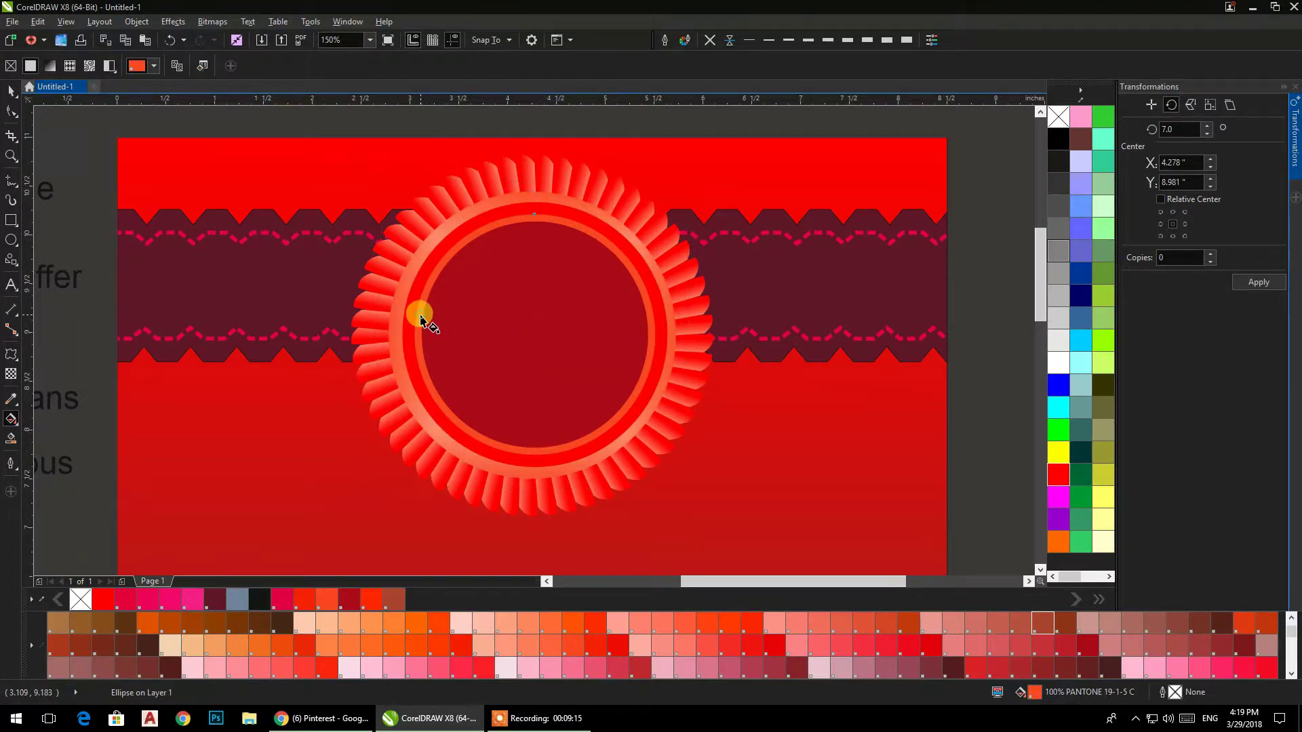
pyautogui.moveTo(534, 326); pyautogui.dragTo(534, 454)
pyautogui.moveTo(535, 324); pyautogui.dragTo(536, 331)
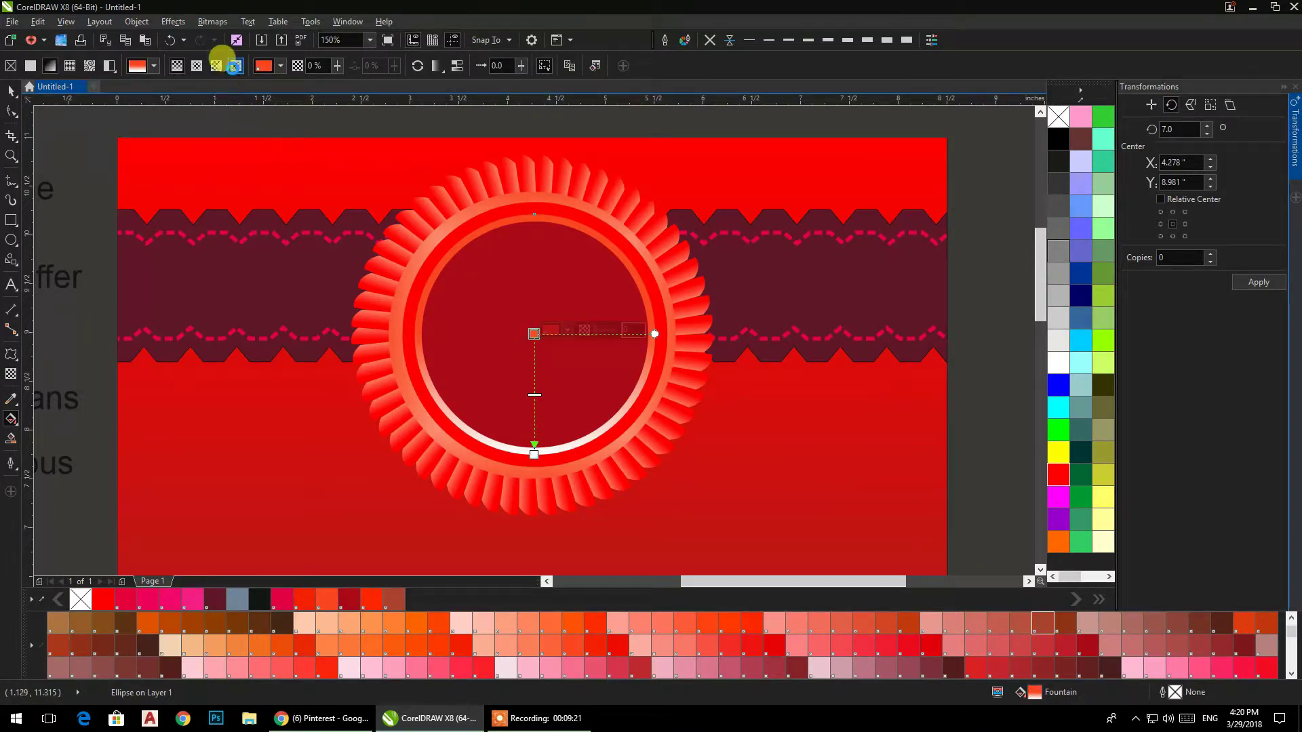
pyautogui.click(234, 66)
pyautogui.moveTo(535, 396); pyautogui.dragTo(535, 333)
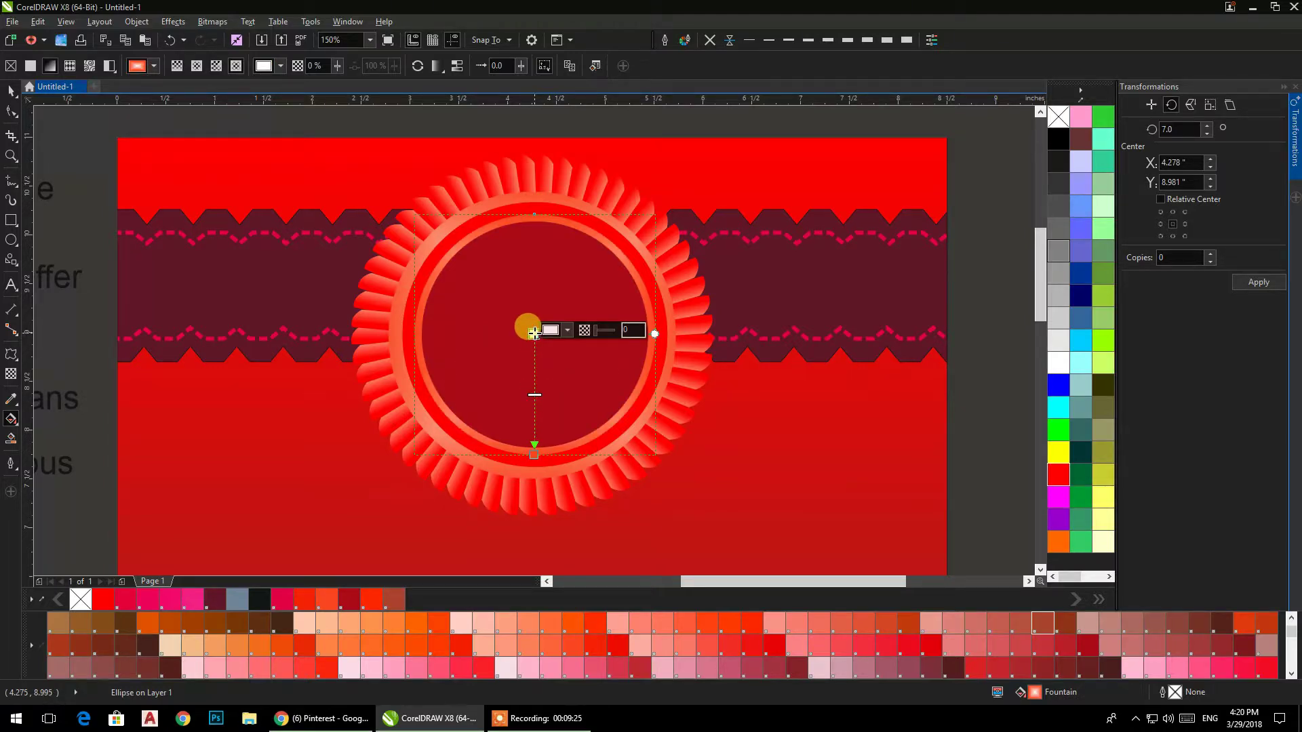
pyautogui.click(9, 94)
pyautogui.click(304, 118)
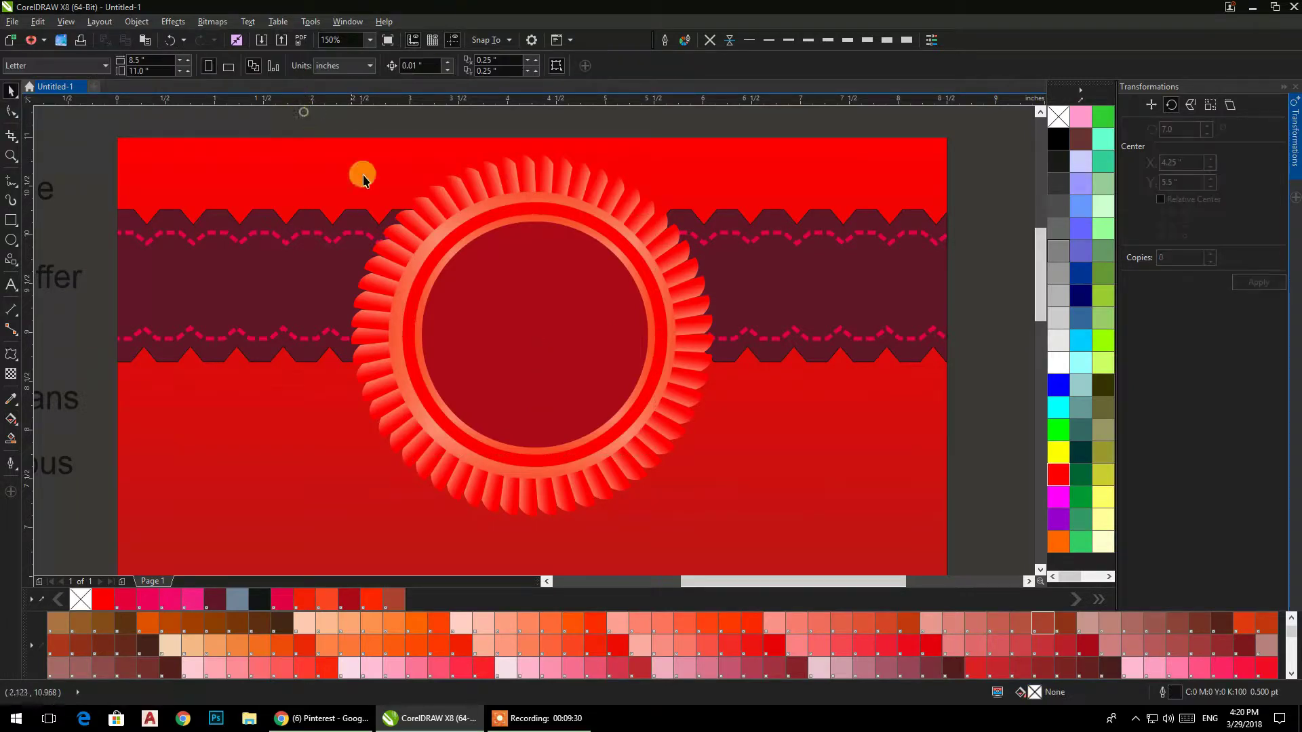
# Step: Fill the dark red centre circle with a vertical linear fountain running from dark red at its base to bright red at its top
pyautogui.scroll(-1, 753, 174)
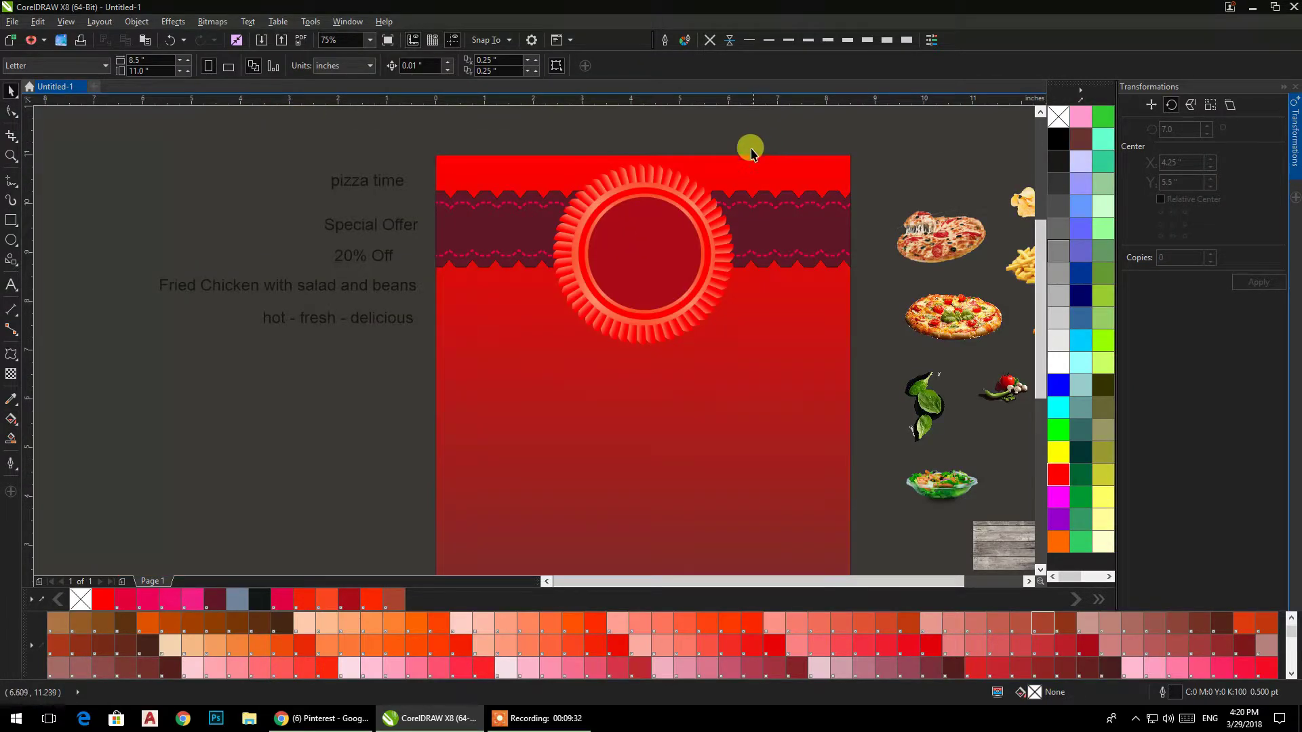
pyautogui.click(675, 229)
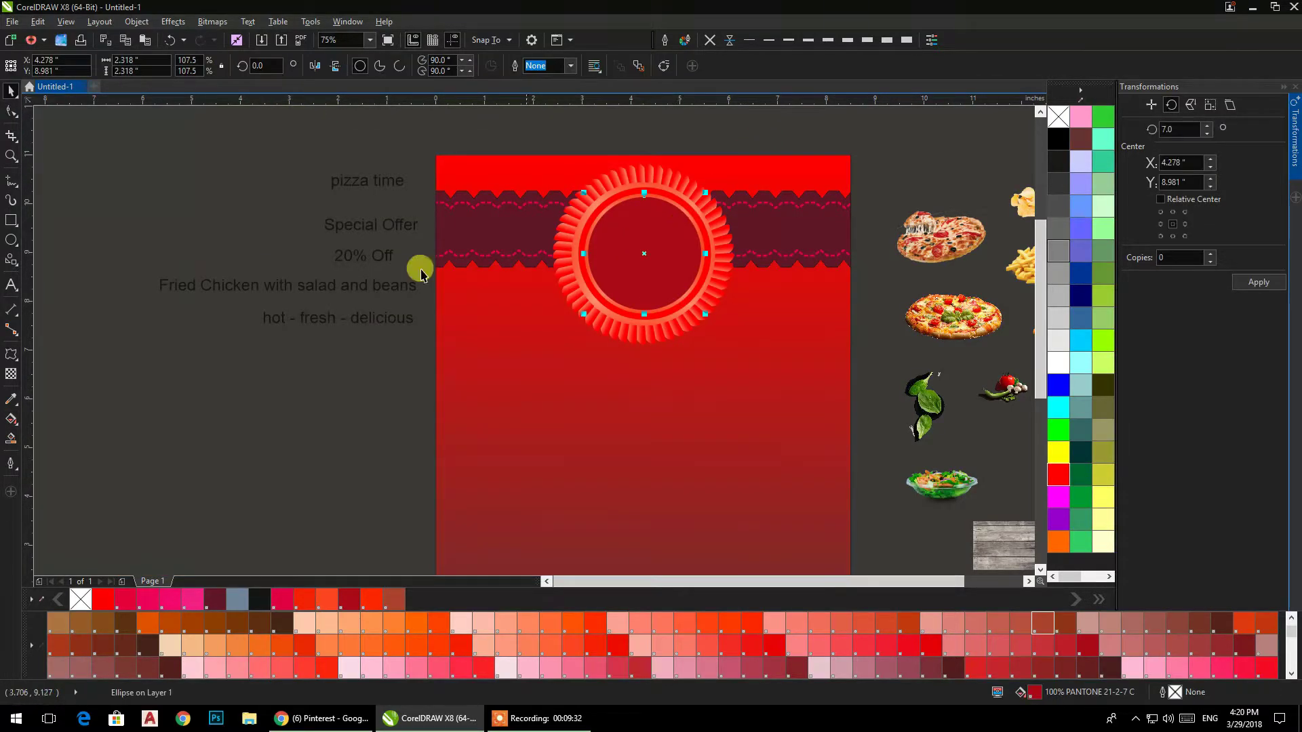
pyautogui.click(12, 422)
pyautogui.moveTo(631, 302); pyautogui.dragTo(631, 227)
pyautogui.moveTo(754, 622); pyautogui.dragTo(629, 229)
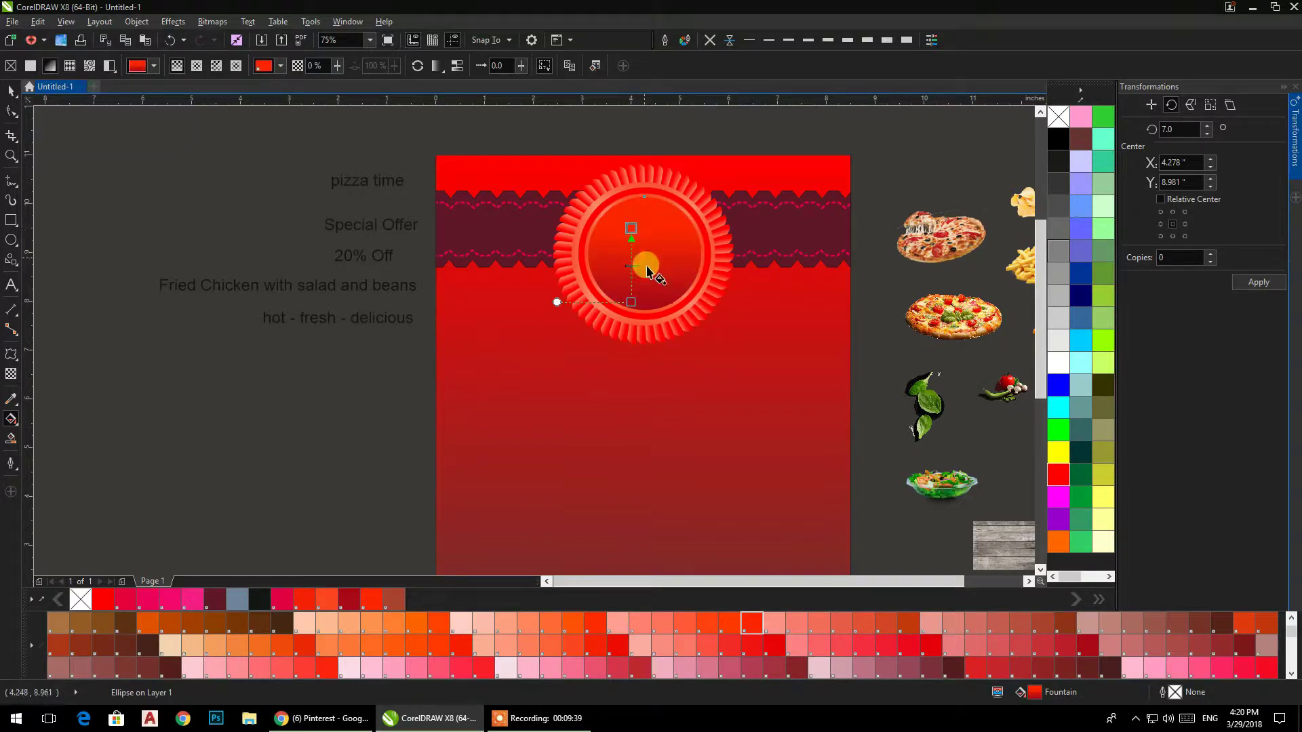
pyautogui.moveTo(651, 309); pyautogui.dragTo(650, 196)
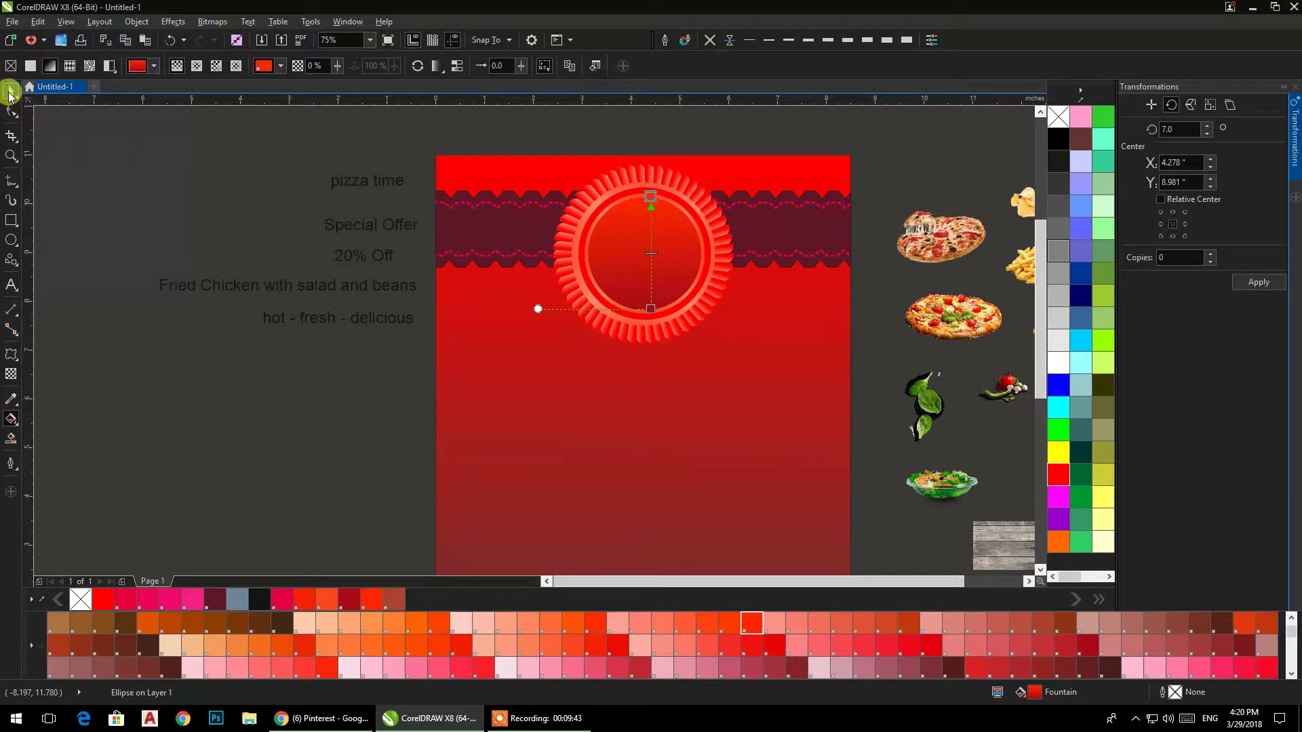
# Step: Make a concentric smaller copy of the centre circle, about 2.09 inches across, and mirror it vertically
pyautogui.click(10, 93)
pyautogui.moveTo(706, 318); pyautogui.dragTo(701, 317)
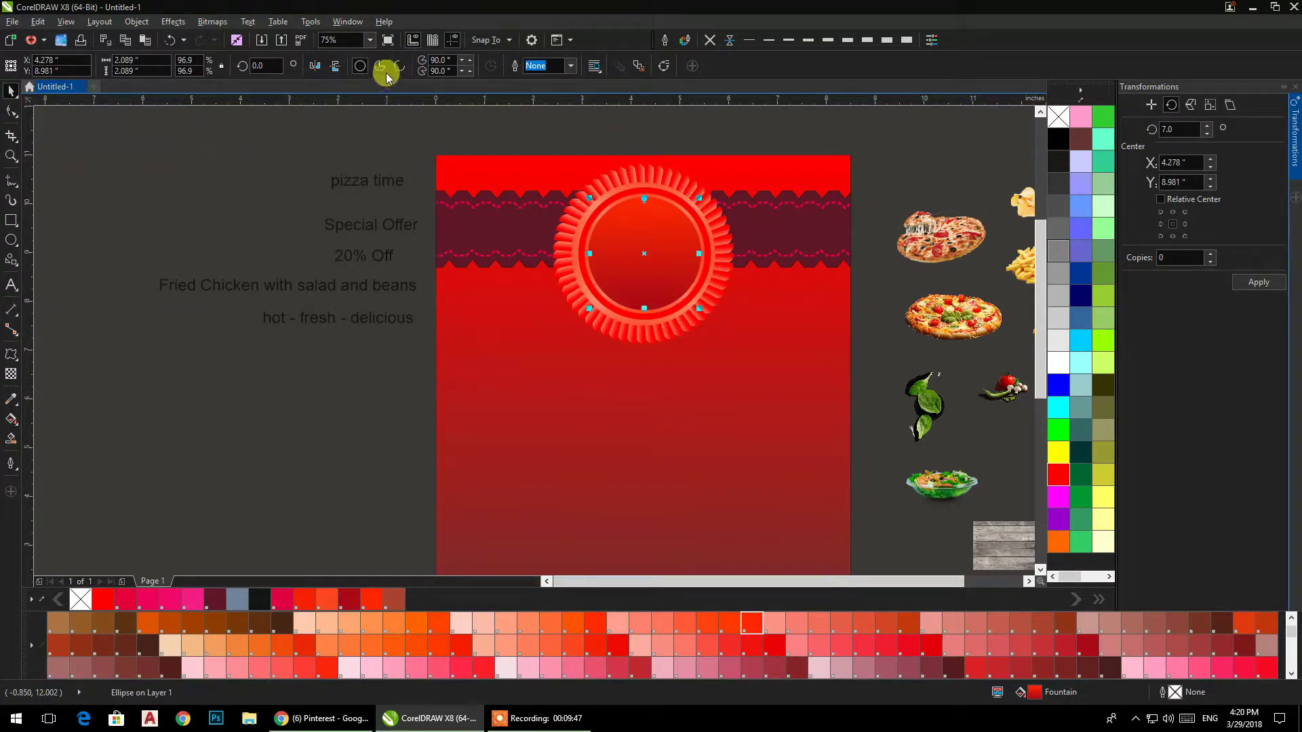
pyautogui.click(335, 66)
pyautogui.click(594, 126)
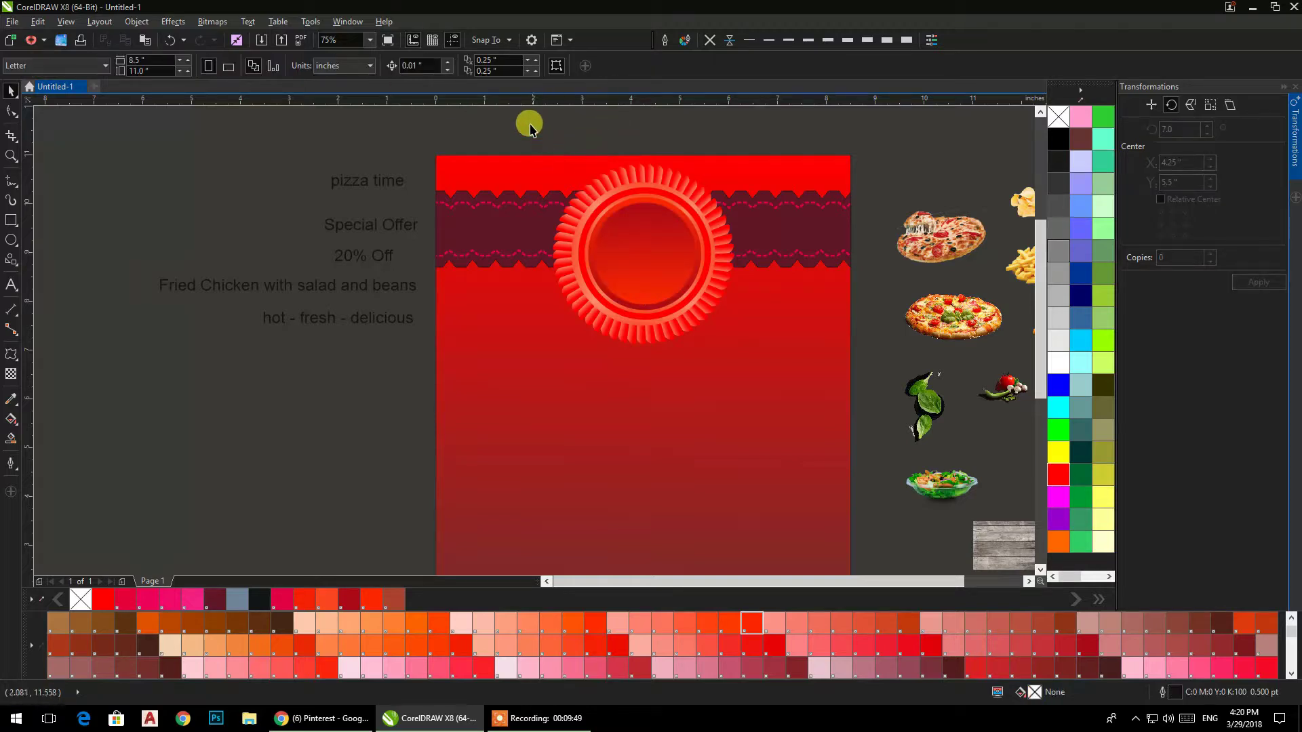
# Step: Group the badge's parts and replace the flyer background's red gradient with solid grey (#999999)
pyautogui.moveTo(510, 130); pyautogui.dragTo(770, 392)
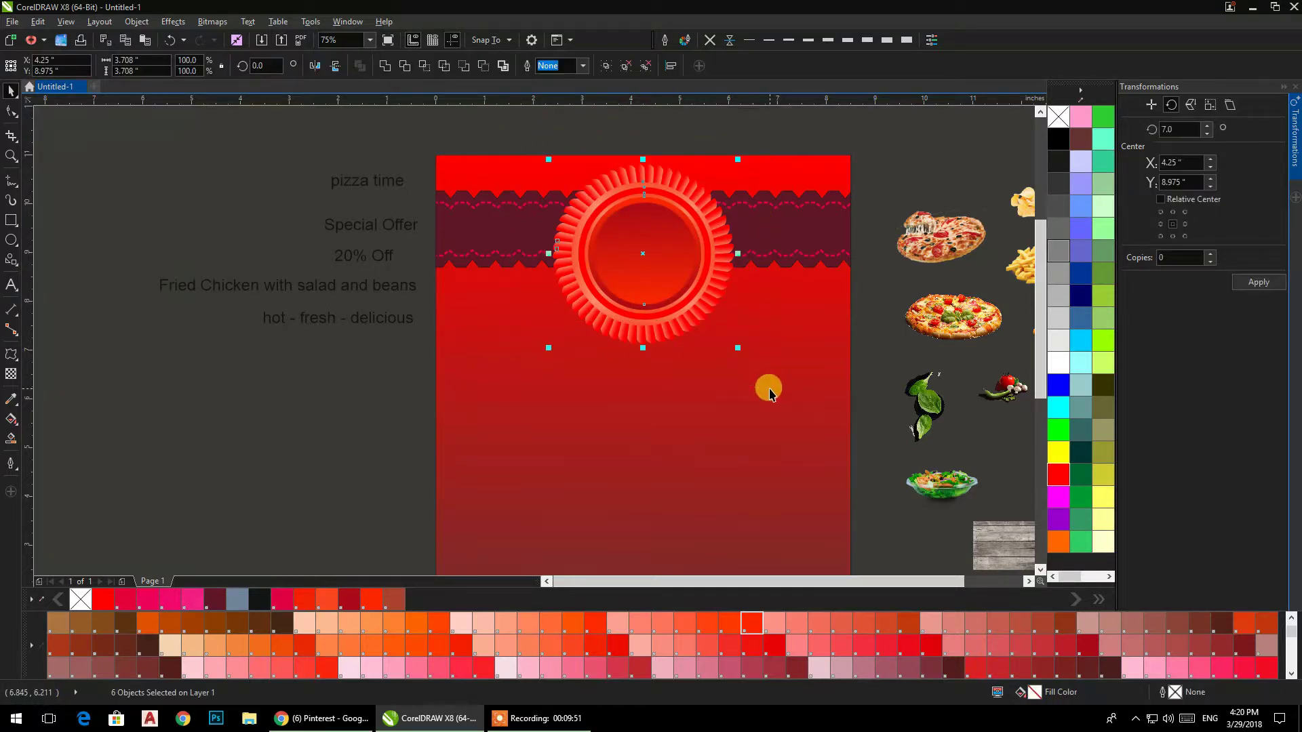
pyautogui.hotkey('ctrl', 'g')
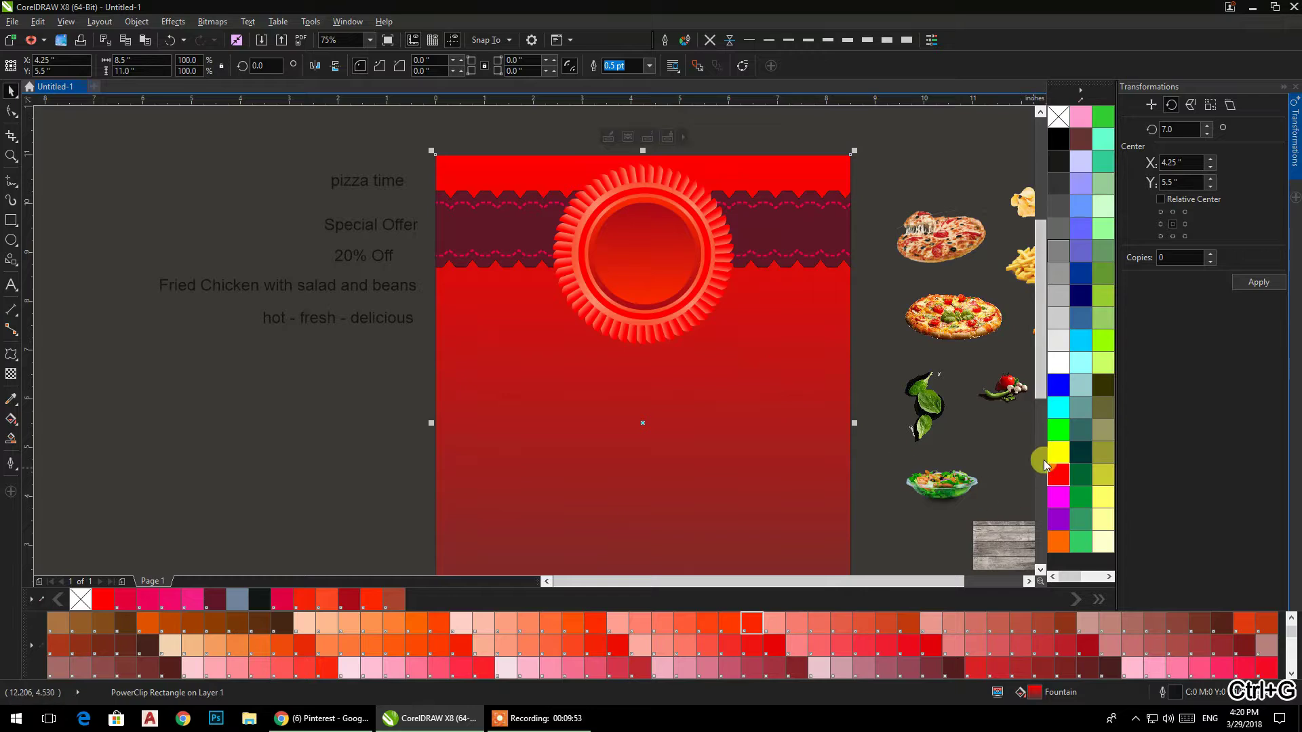
pyautogui.click(1059, 340)
pyautogui.moveTo(803, 300); pyautogui.dragTo(771, 361)
pyautogui.click(1059, 275)
pyautogui.click(841, 204)
pyautogui.scroll(2, 593, 255)
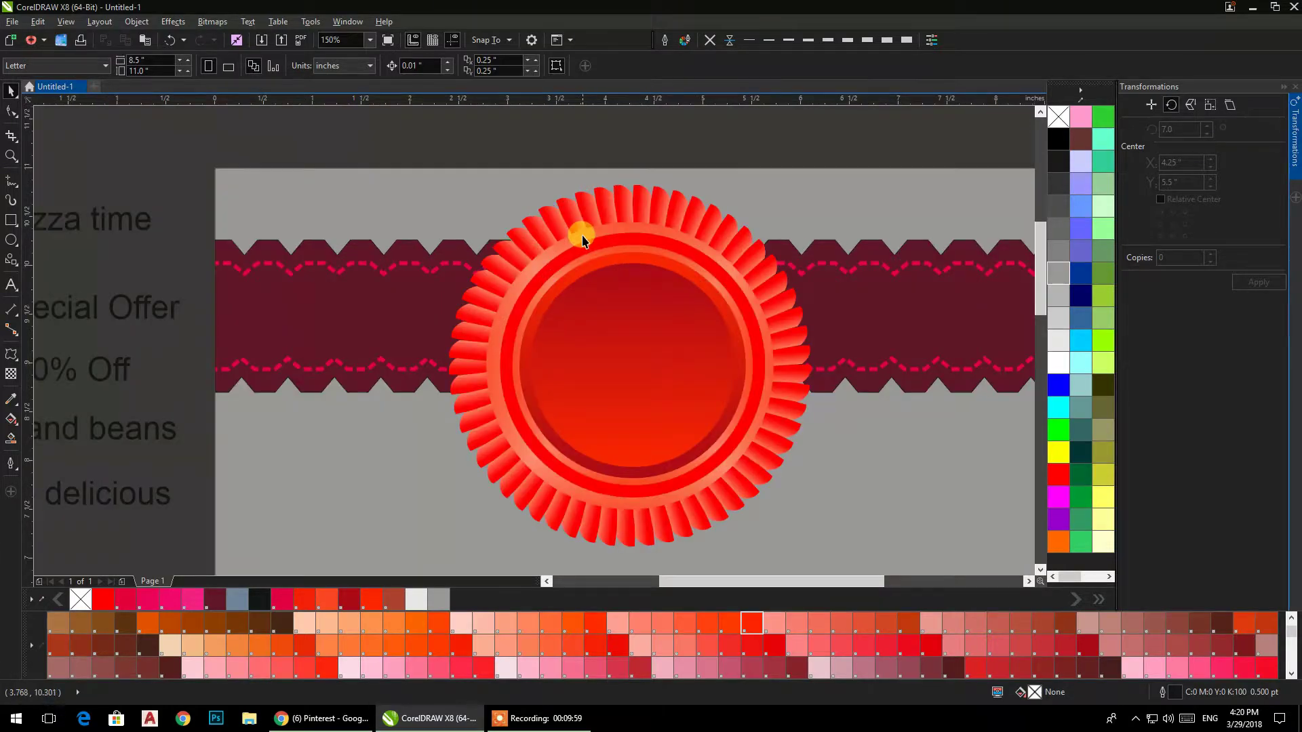
# Step: Group all the badge's circles and pleated tabs into a single object
pyautogui.scroll(-1, 582, 236)
pyautogui.moveTo(729, 152); pyautogui.dragTo(465, 450)
pyautogui.hotkey('ctrl', 'g')
pyautogui.keyDown('shift'); pyautogui.click(755, 392); pyautogui.keyUp('shift')
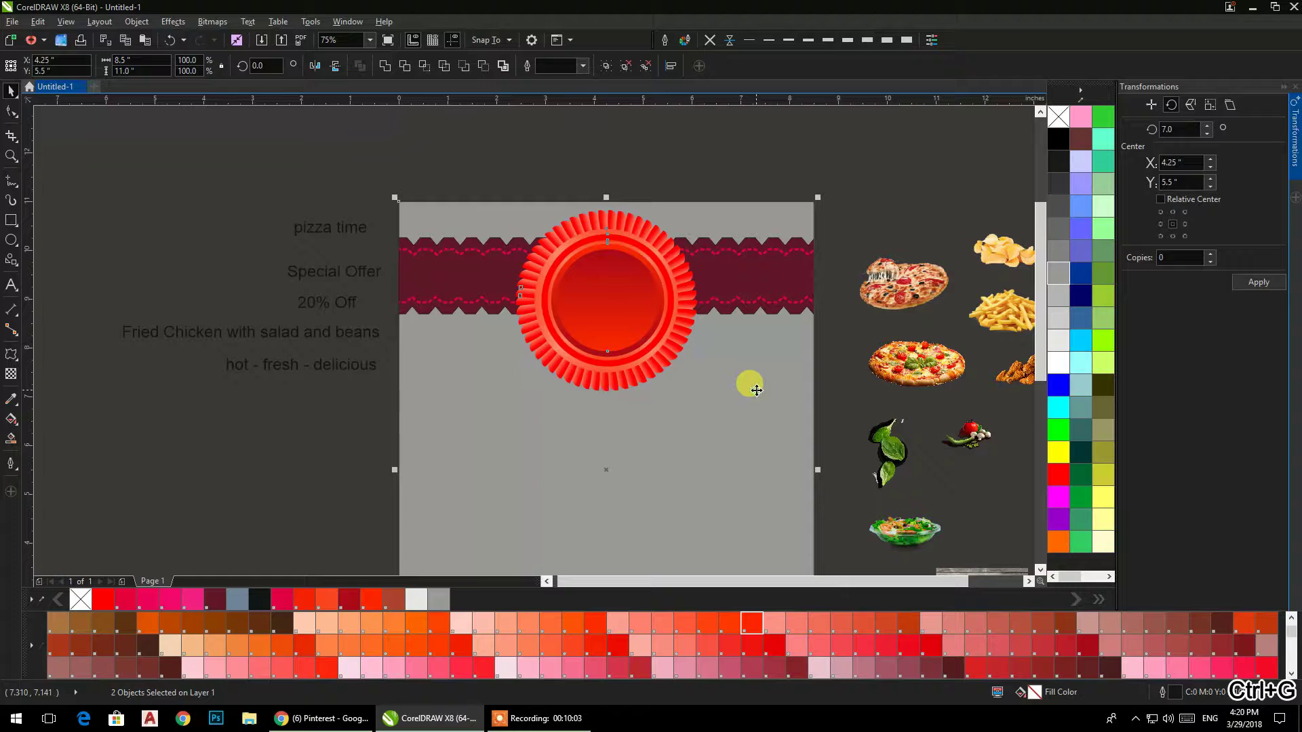
pyautogui.click(886, 223)
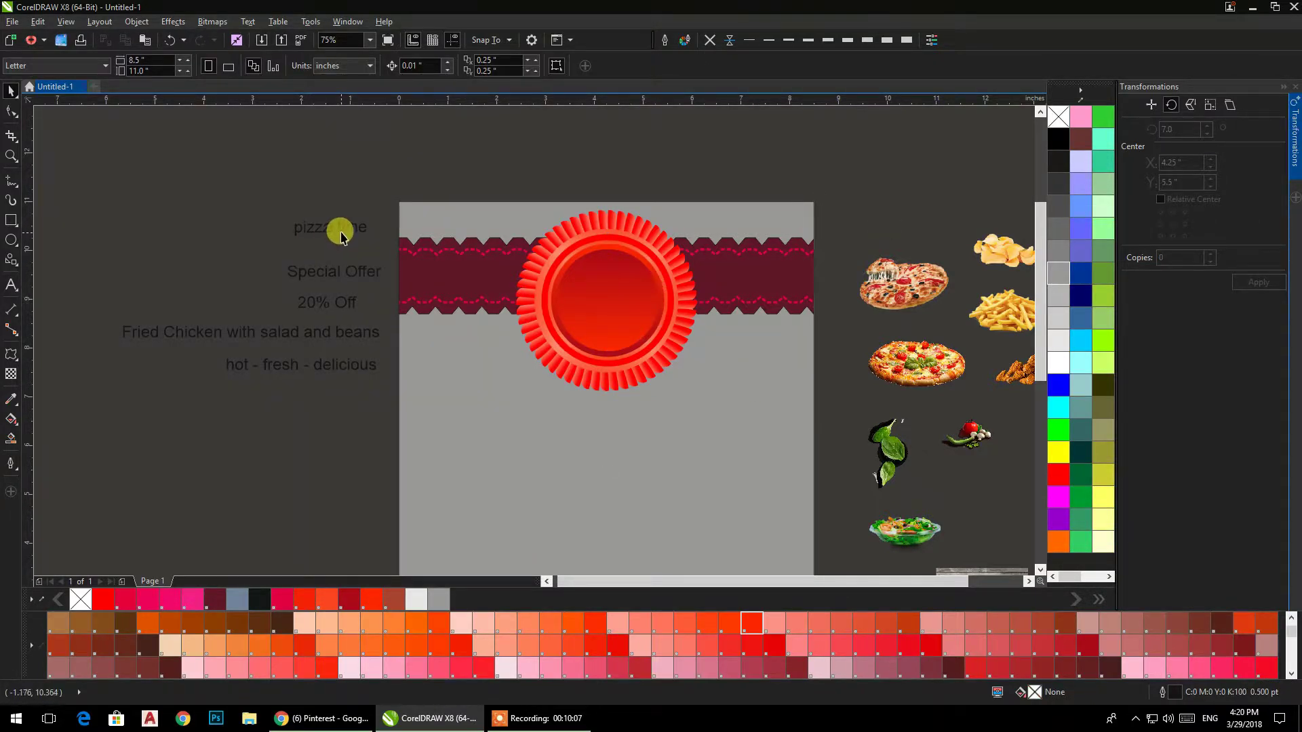
# Step: Break the "Special Offer" text onto two lines and set its font to Stranger back in the Night
pyautogui.click(315, 276)
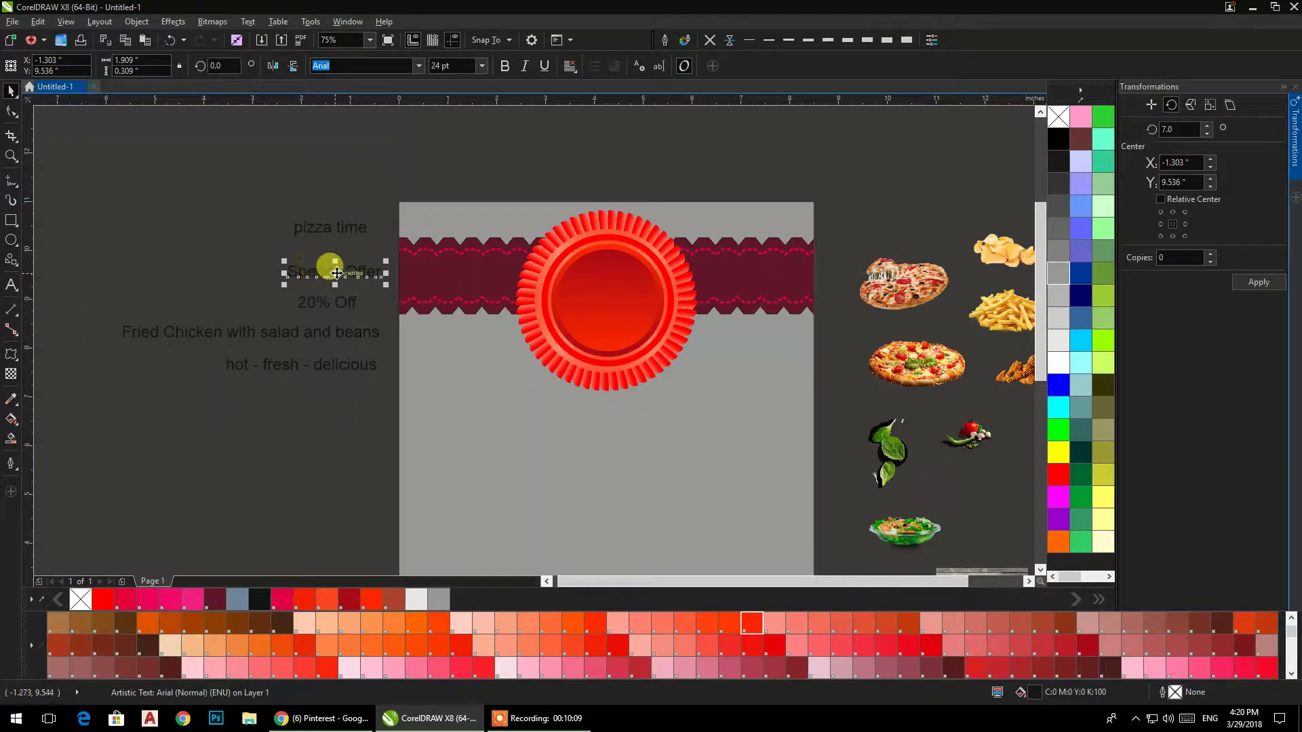
pyautogui.click(337, 272)
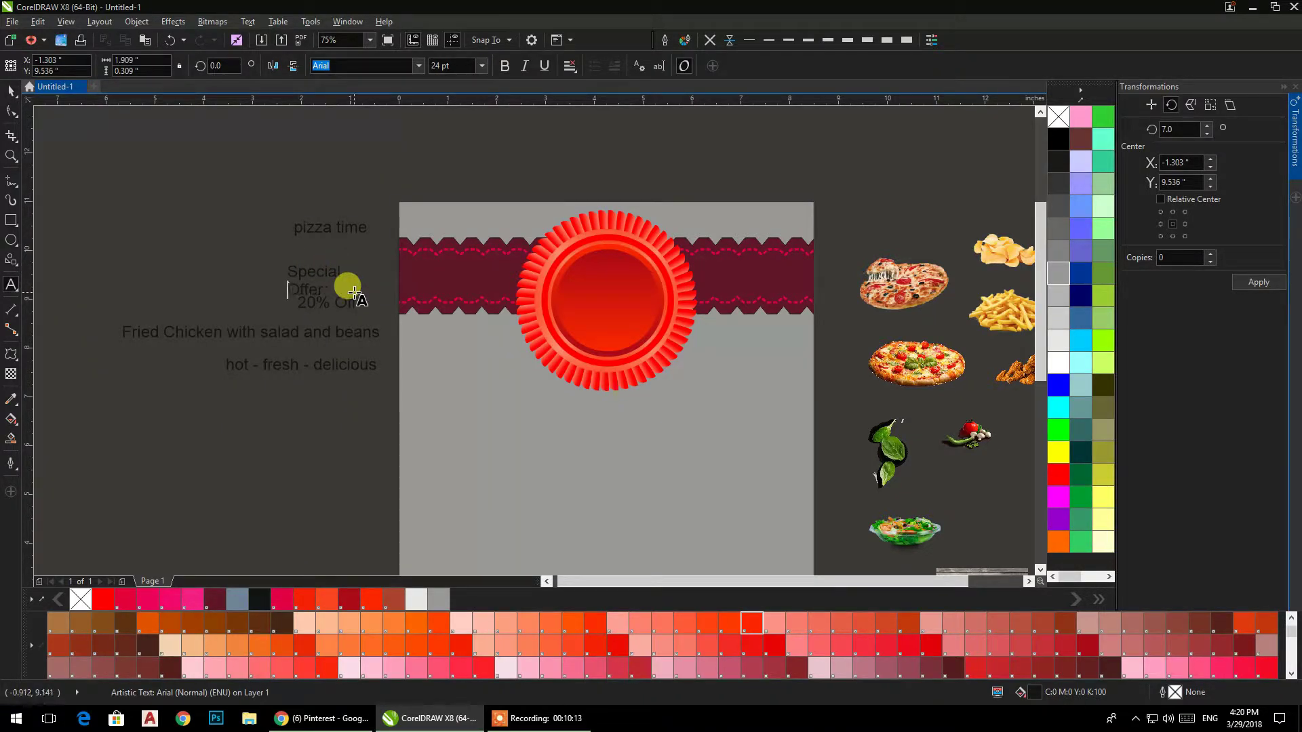
pyautogui.click(10, 91)
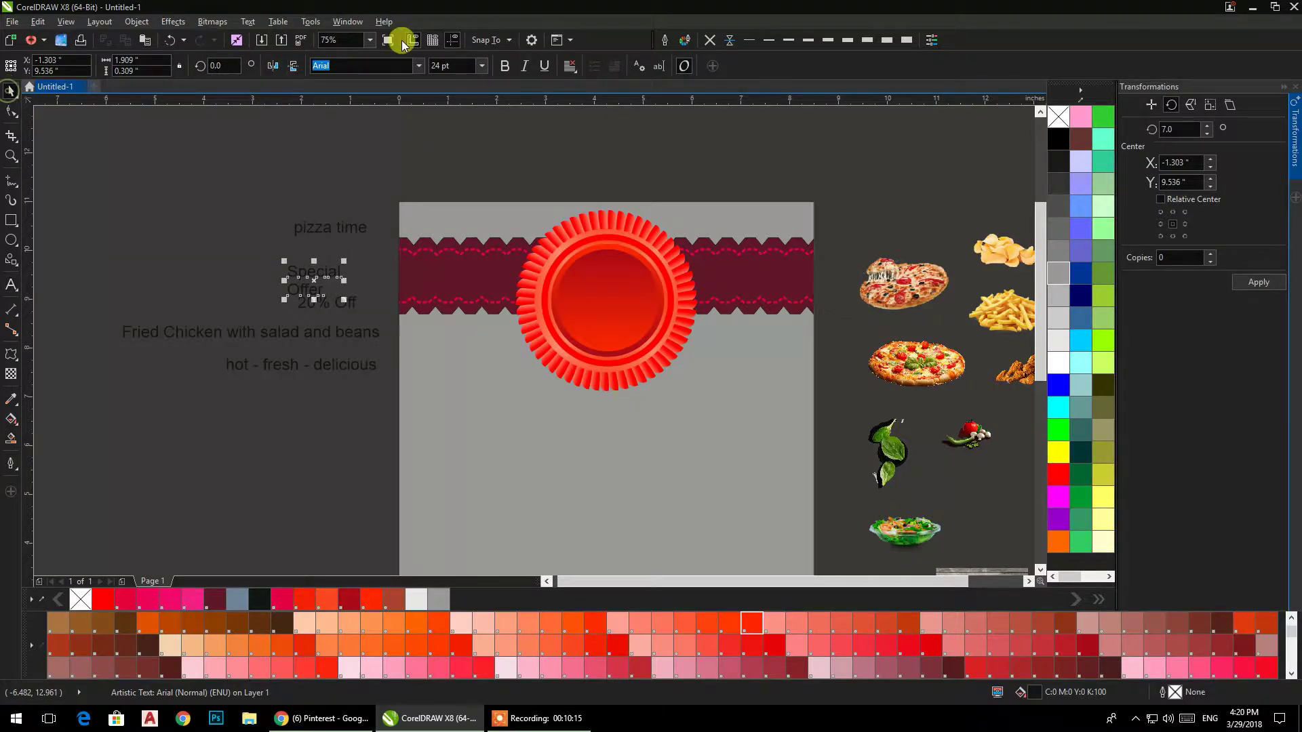
pyautogui.click(418, 66)
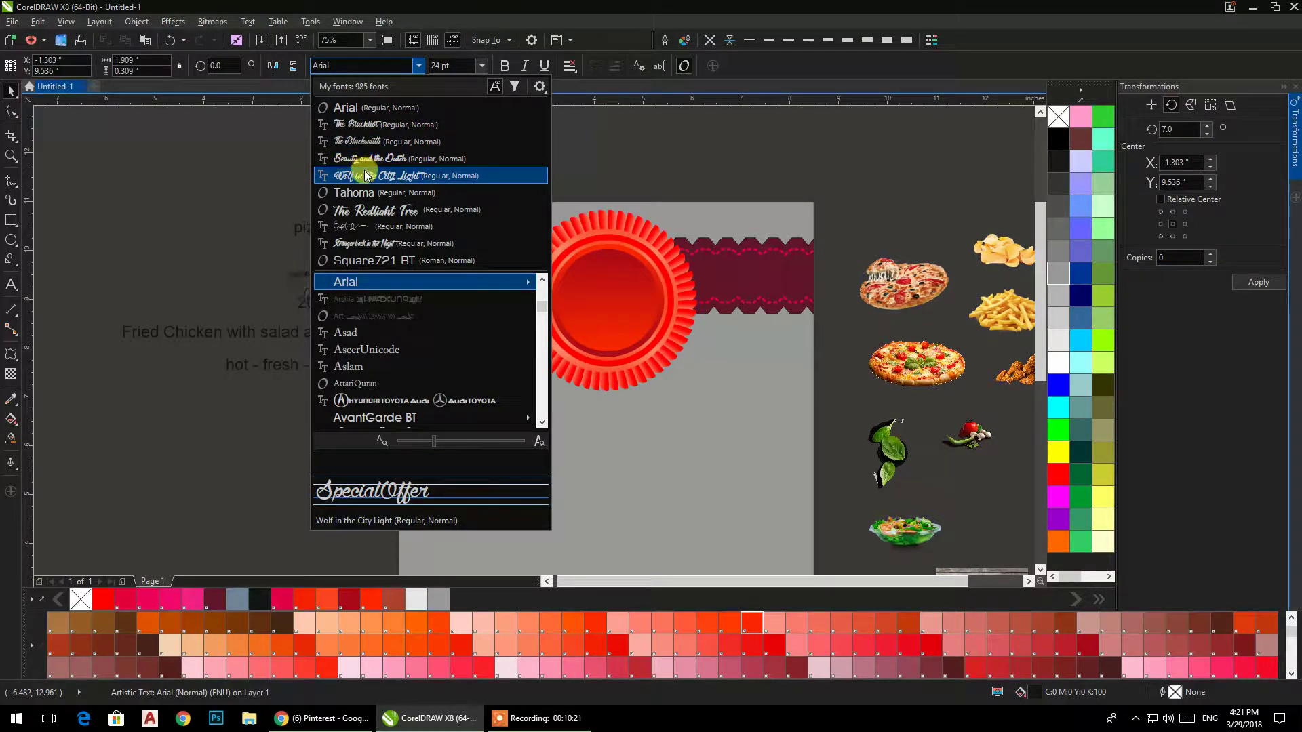
pyautogui.click(364, 244)
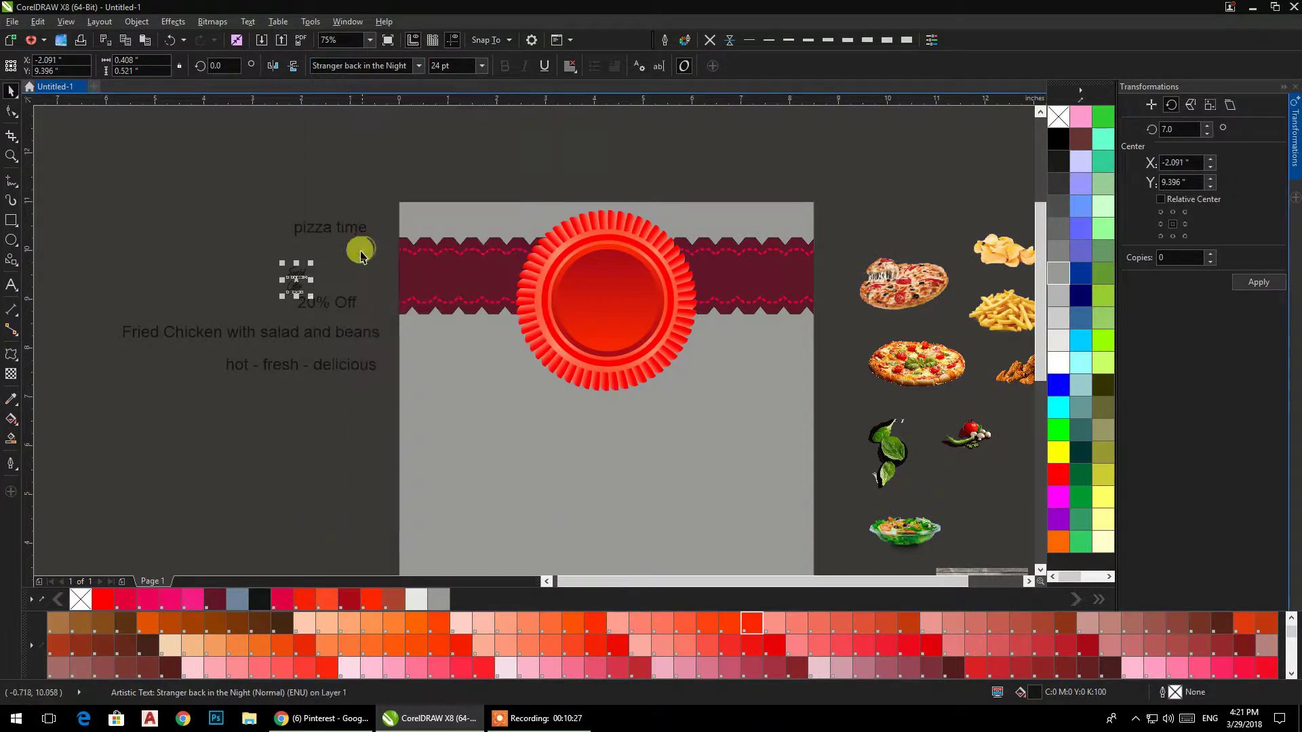
# Step: Enlarge the "Special Offer" text to about 125 pt and move it over the badge
pyautogui.moveTo(311, 299); pyautogui.dragTo(409, 394)
pyautogui.moveTo(345, 305); pyautogui.dragTo(606, 299)
pyautogui.scroll(1, 625, 318)
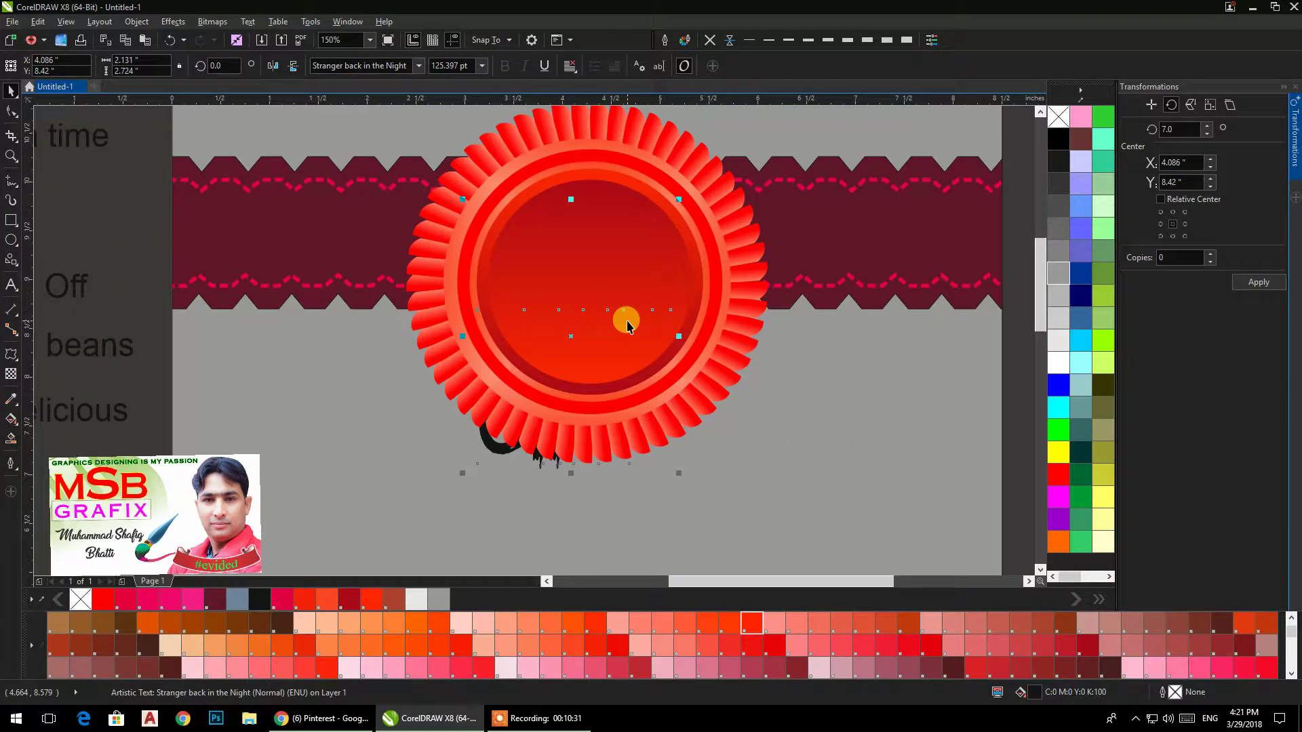
# Step: Bring the "Special Offer" text to the front of the page
pyautogui.hotkey('shift', 'pageup')
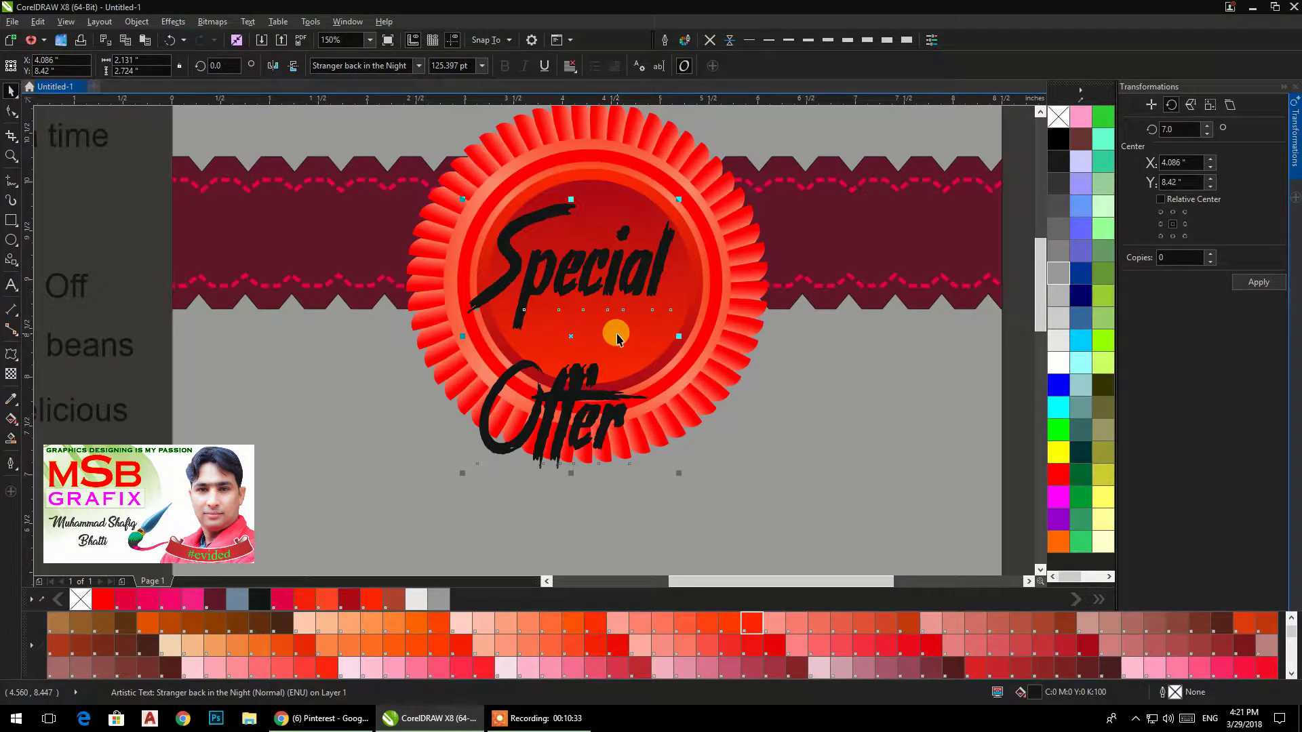
pyautogui.hotkey('ctrl', 'z')
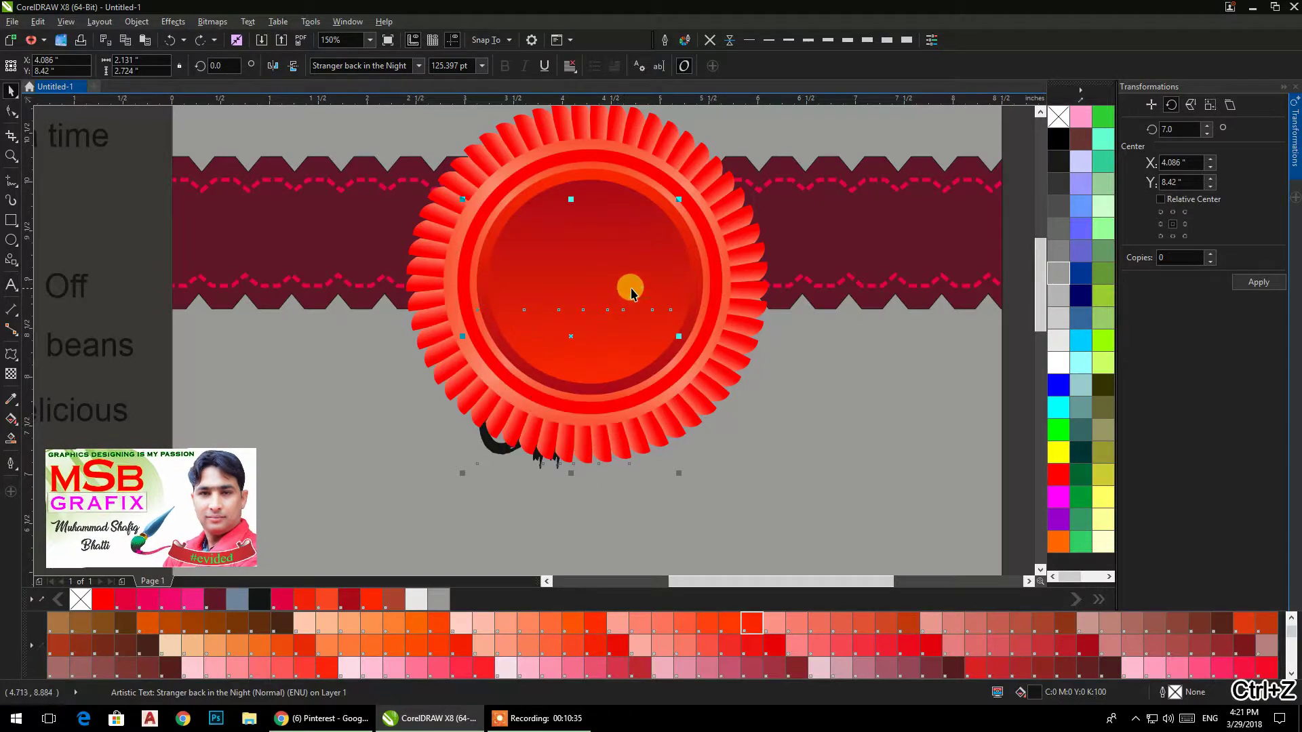
pyautogui.rightClick(571, 337)
pyautogui.moveTo(671, 530)
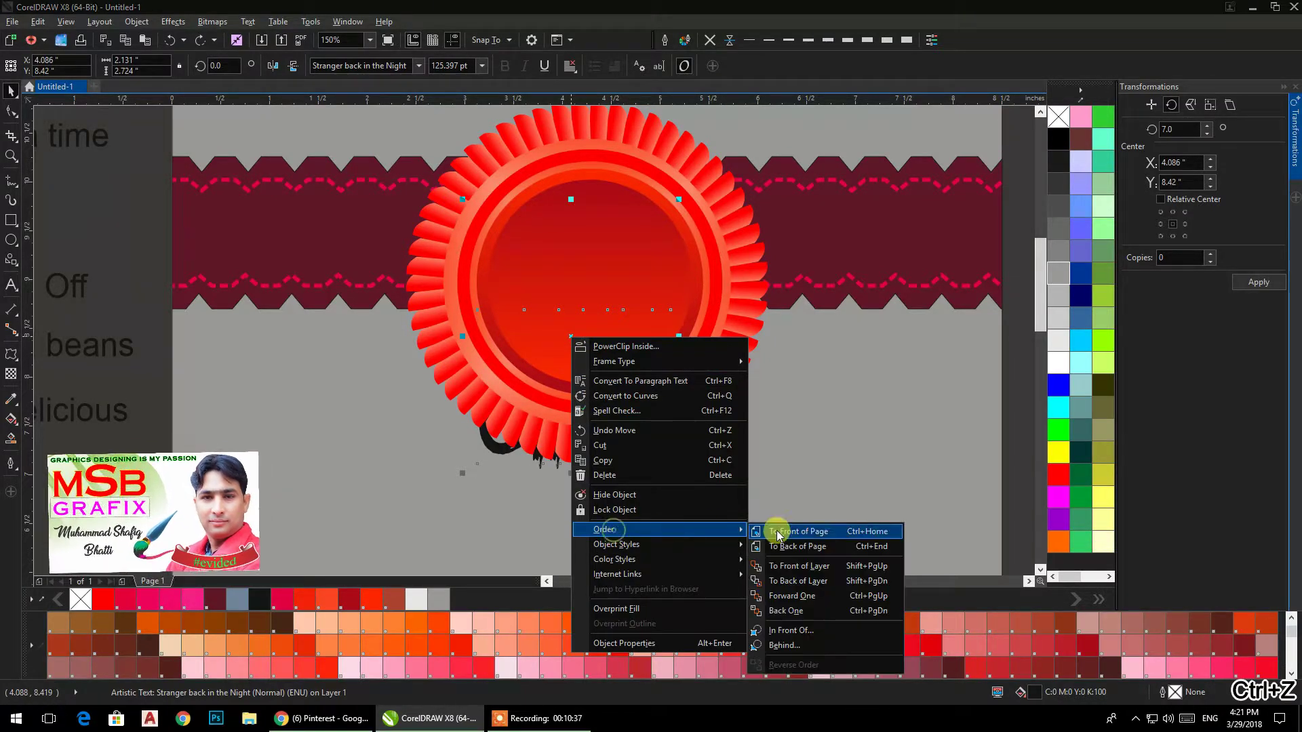
pyautogui.click(820, 539)
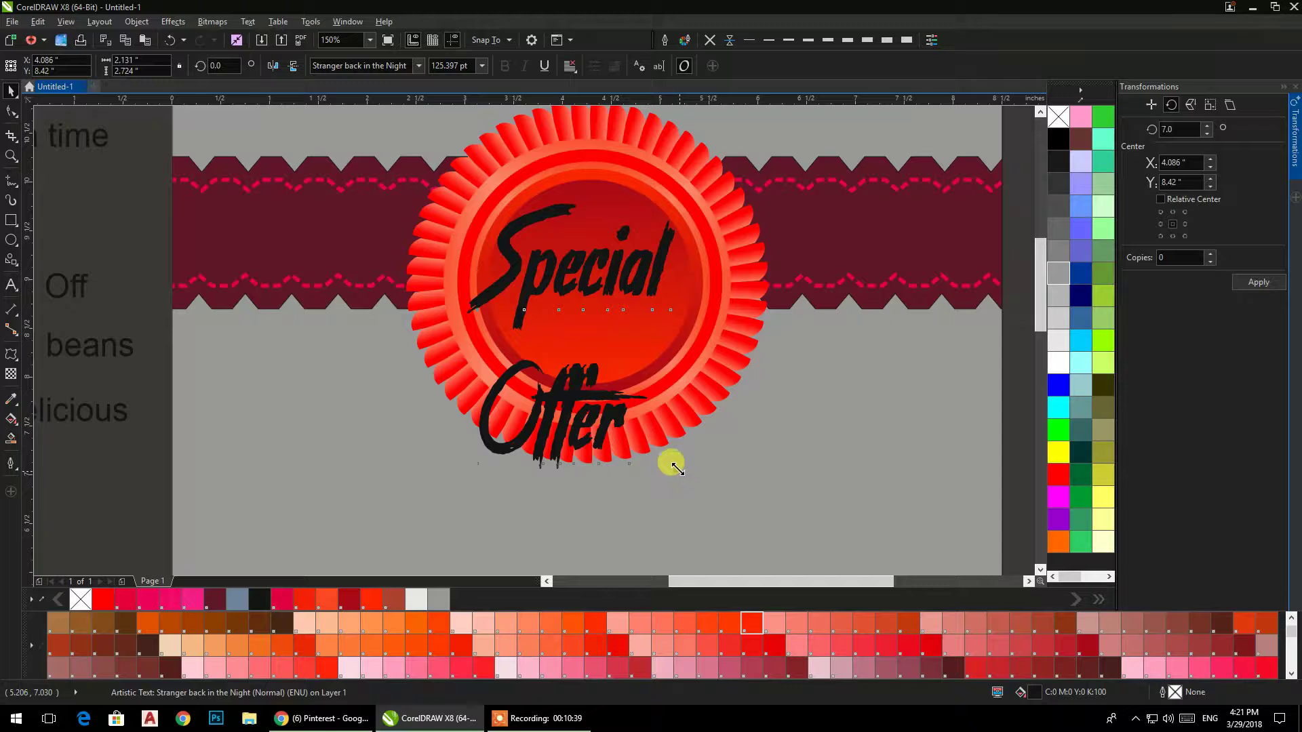
# Step: Shrink the "Special Offer" text to about 73 pt and centre it horizontally on the badge
pyautogui.moveTo(532, 320); pyautogui.dragTo(592, 278)
pyautogui.hotkey('ctrl', 'z')
pyautogui.click(549, 261)
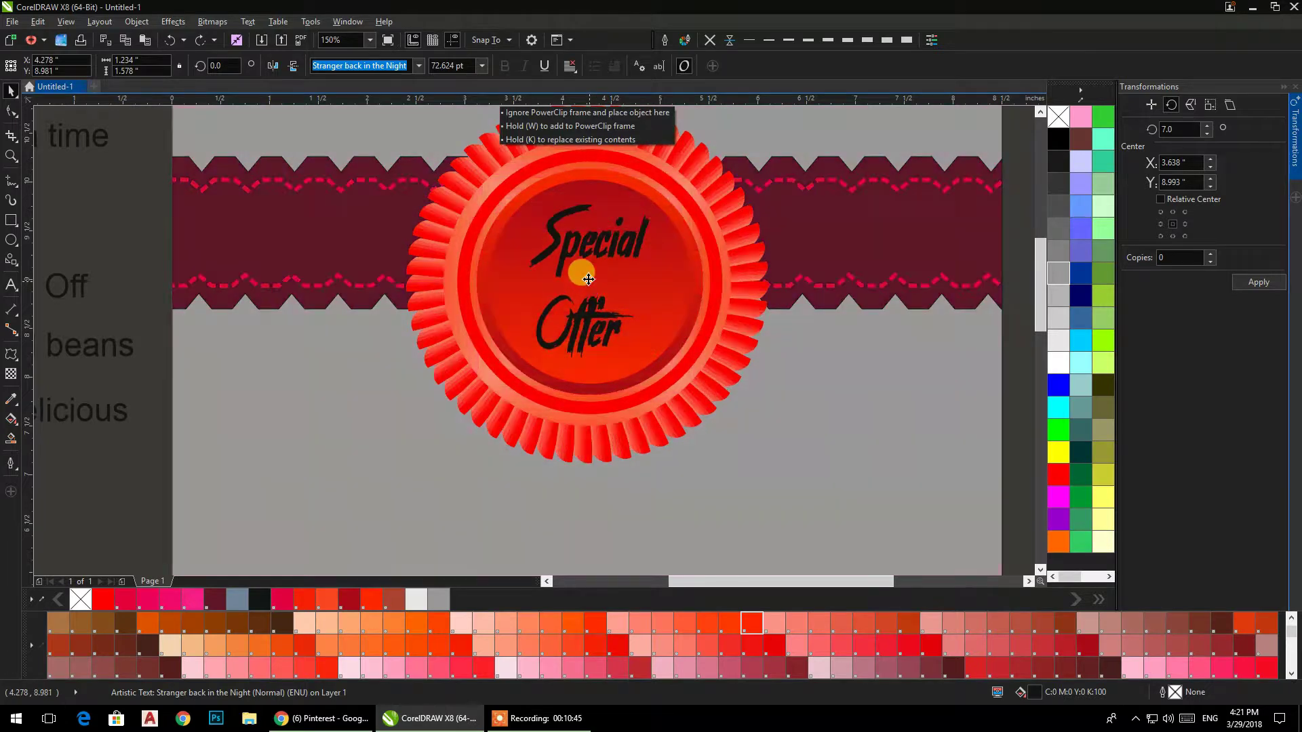
pyautogui.keyDown('shift'); pyautogui.click(678, 272); pyautogui.keyUp('shift')
pyautogui.press('c')
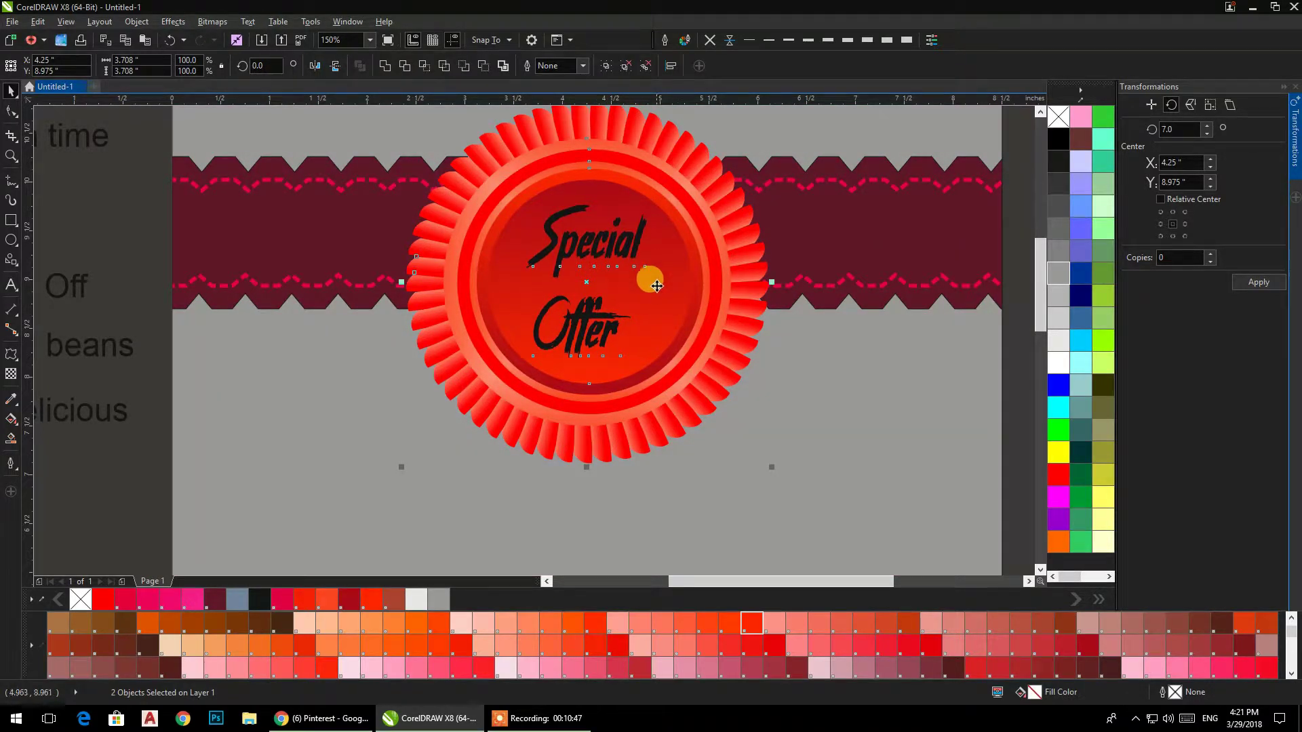
pyautogui.click(141, 249)
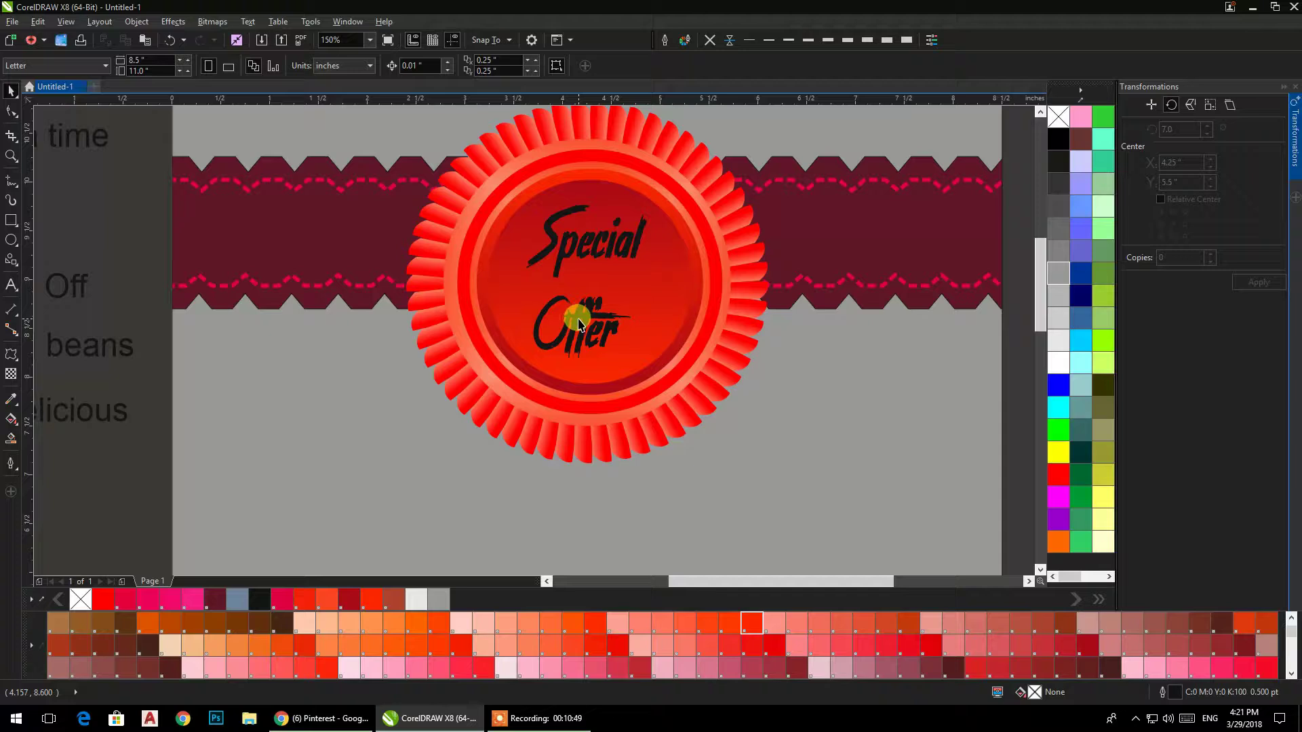
# Step: Enlarge the "Special Offer" text to about 83 pt and fill it white
pyautogui.click(579, 315)
pyautogui.moveTo(650, 368); pyautogui.dragTo(659, 373)
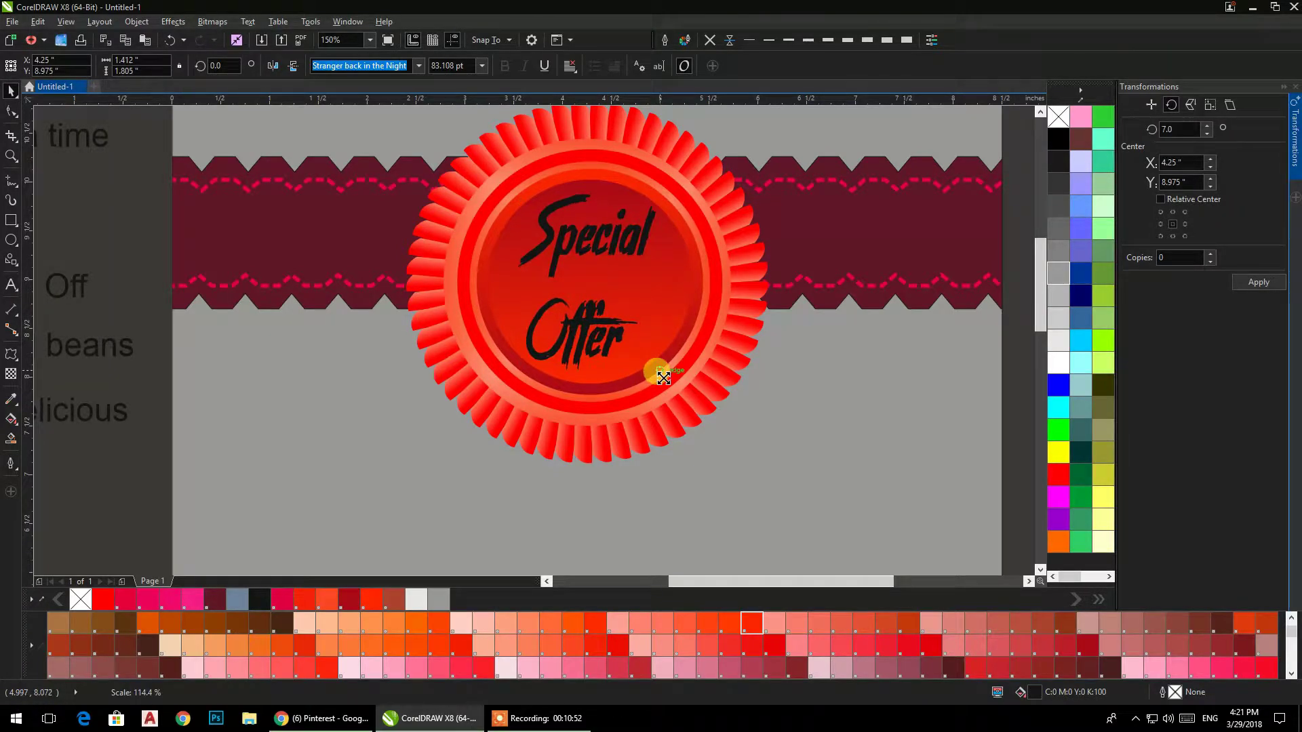
pyautogui.click(1057, 361)
pyautogui.click(145, 216)
pyautogui.scroll(-1, 539, 349)
pyautogui.moveTo(559, 419); pyautogui.dragTo(546, 338)
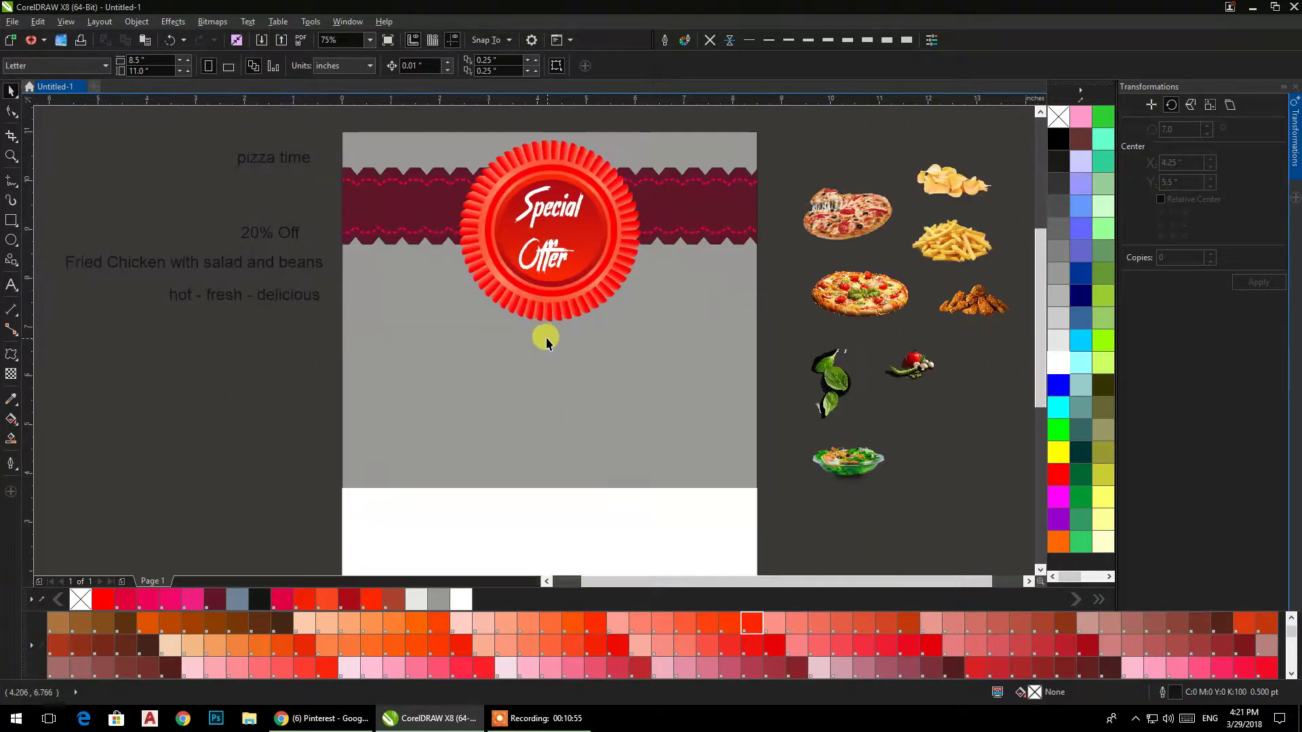
# Step: Move the "pizza time" text below the badge and split it into two separate word objects
pyautogui.moveTo(272, 173); pyautogui.dragTo(508, 365)
pyautogui.doubleClick(508, 364)
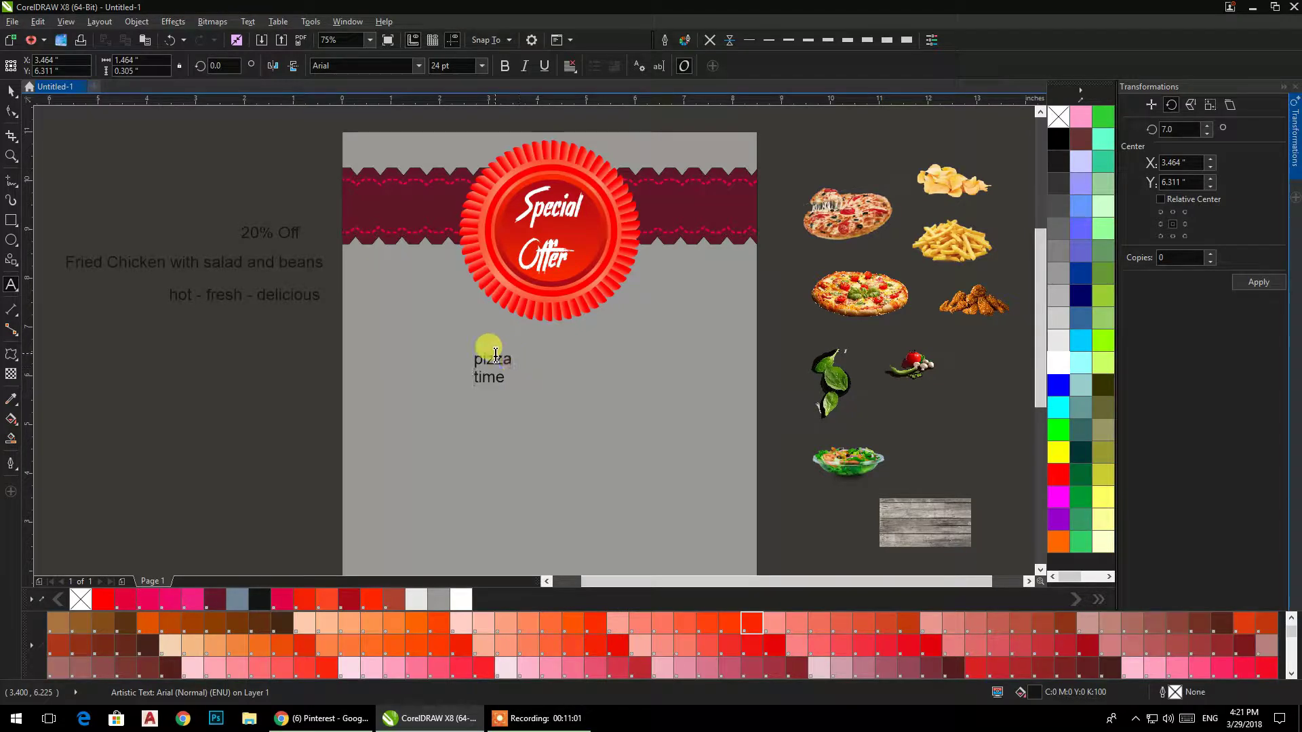
pyautogui.click(8, 93)
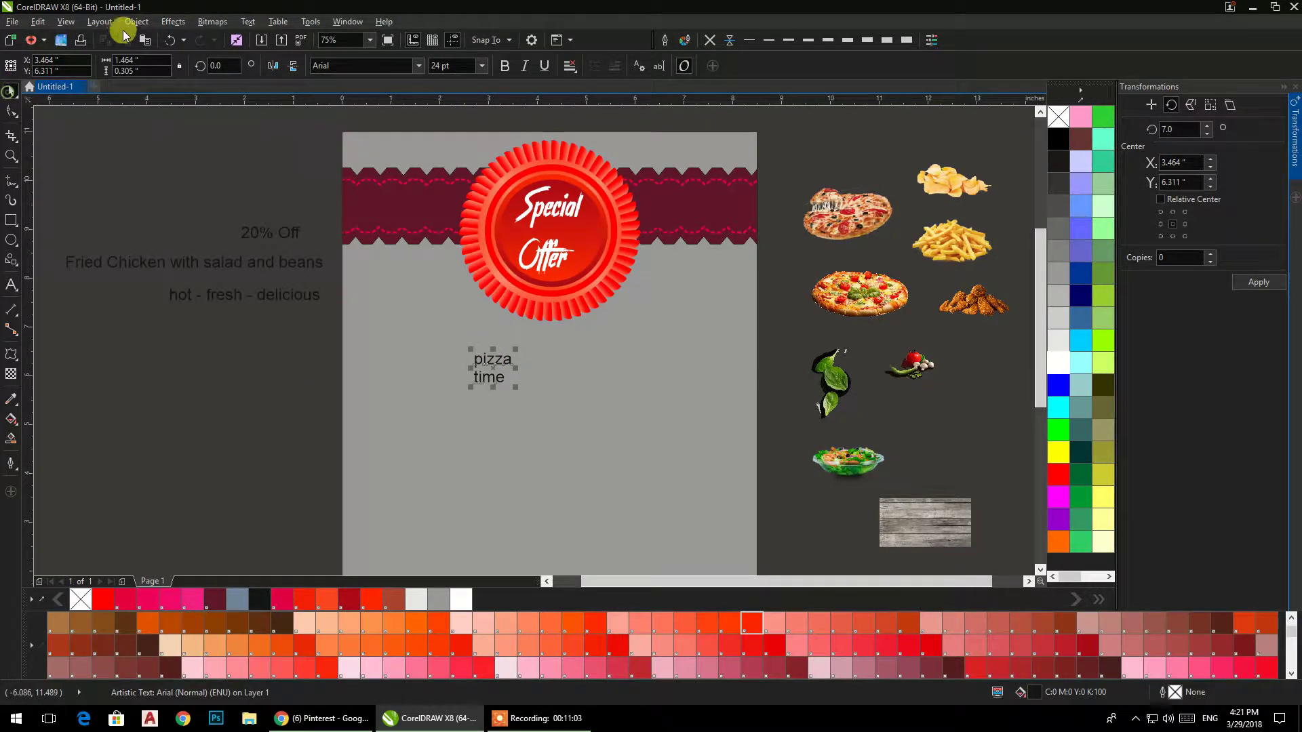
pyautogui.click(137, 22)
pyautogui.click(172, 227)
pyautogui.click(202, 186)
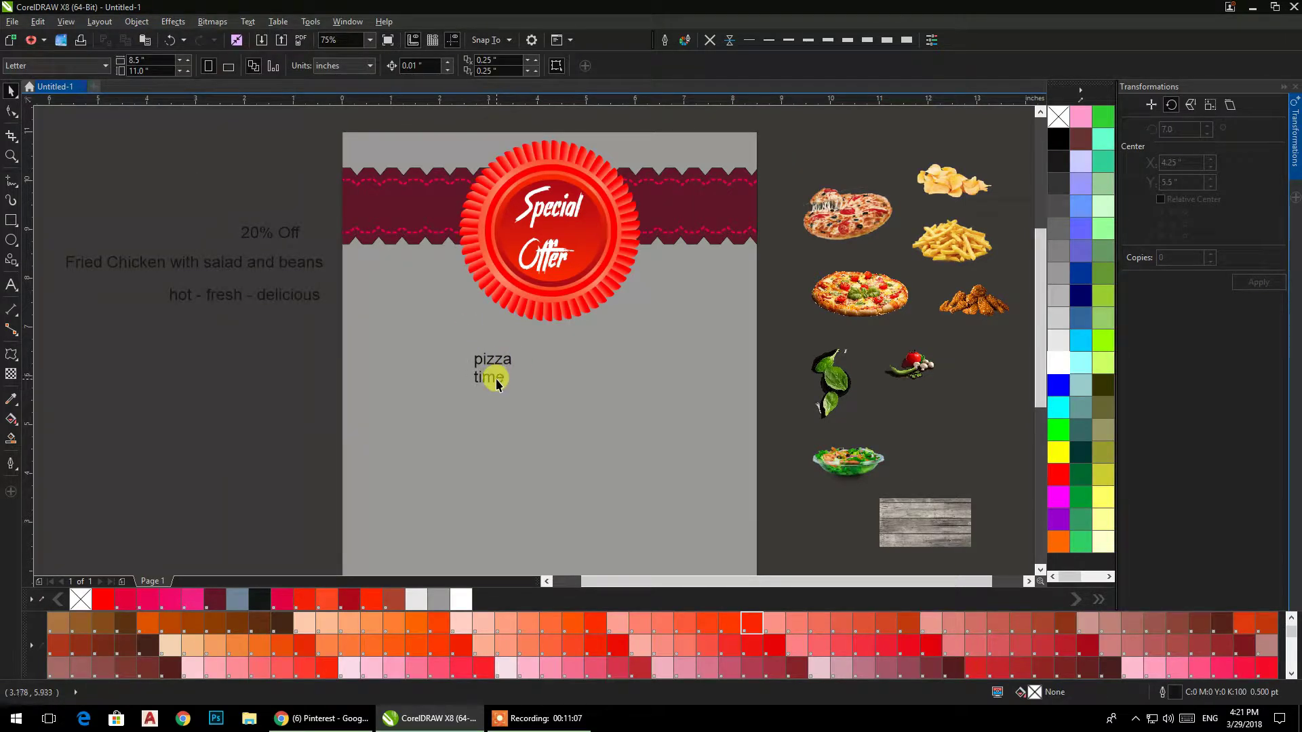
# Step: Rotate the words "pizza" and "time" together by about 24.4 degrees so they slant upward
pyautogui.scroll(2, 500, 390)
pyautogui.click(610, 422)
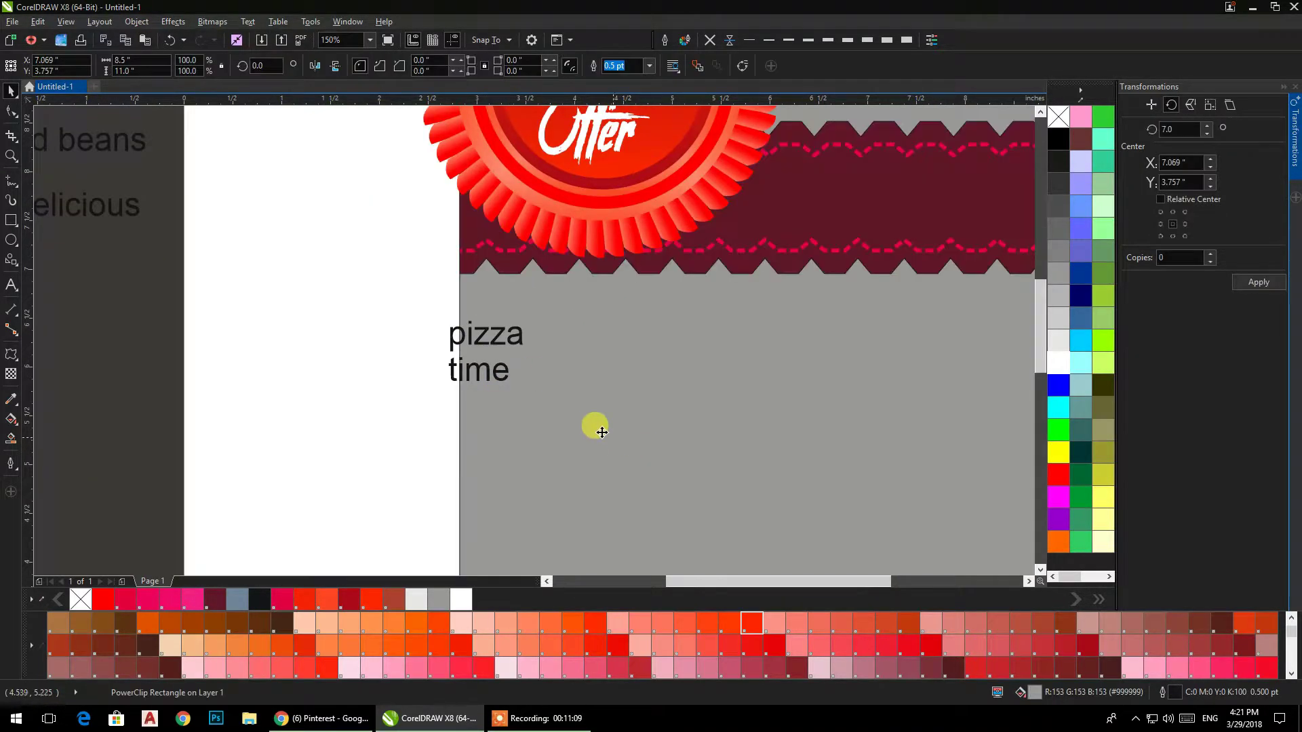
pyautogui.hotkey('ctrl', 'z')
pyautogui.moveTo(135, 256); pyautogui.dragTo(577, 422)
pyautogui.click(484, 354)
pyautogui.moveTo(440, 390); pyautogui.dragTo(451, 409)
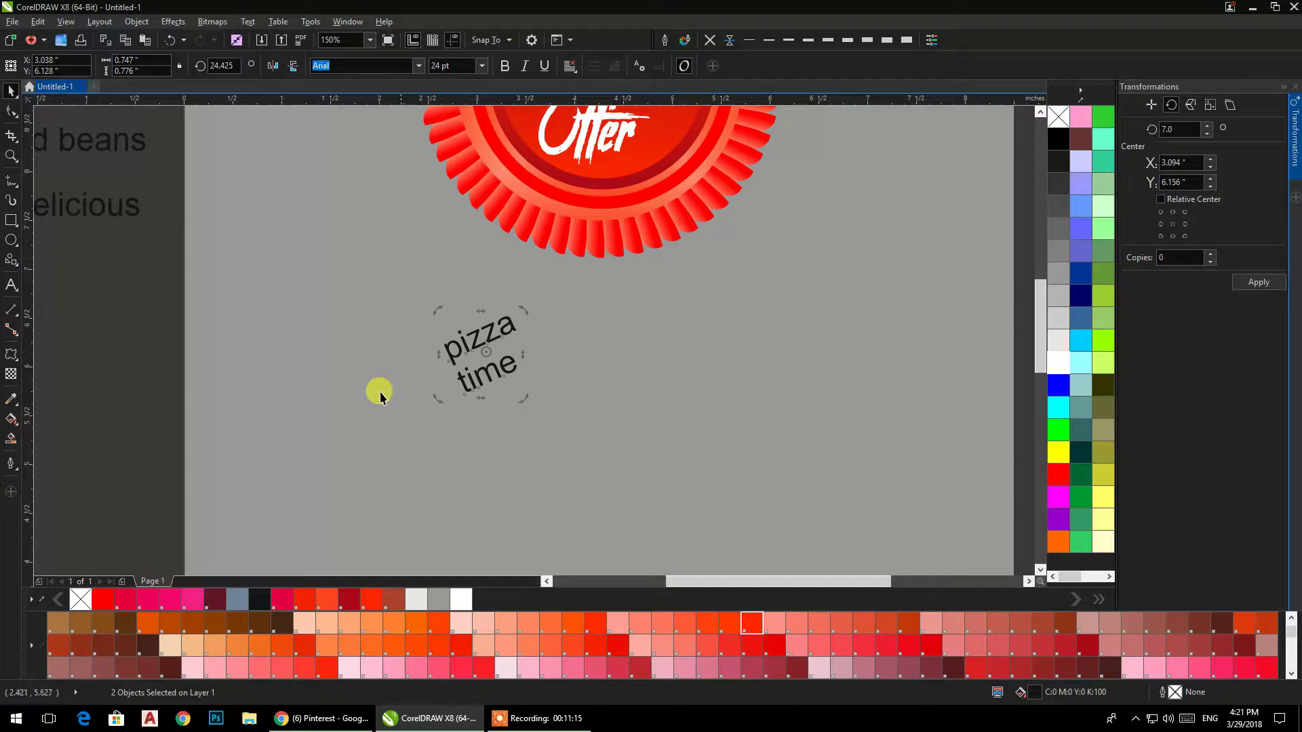
pyautogui.click(71, 281)
# Step: Spread "pizza" and "time" into a staggered layout below the badge and enlarge both to about 84 pt
pyautogui.moveTo(470, 352); pyautogui.dragTo(262, 332)
pyautogui.moveTo(469, 393); pyautogui.dragTo(292, 352)
pyautogui.moveTo(83, 259); pyautogui.dragTo(418, 386)
pyautogui.moveTo(345, 356); pyautogui.dragTo(609, 514)
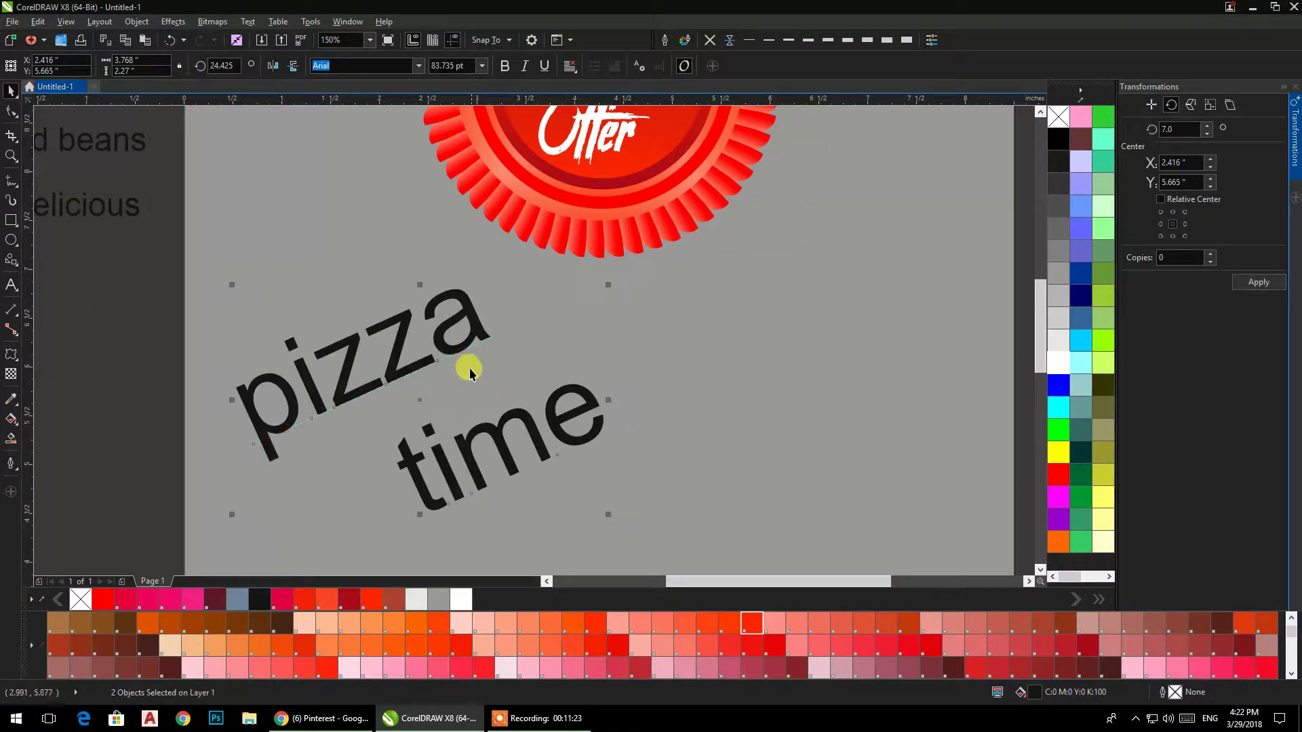
pyautogui.moveTo(414, 367); pyautogui.dragTo(413, 302)
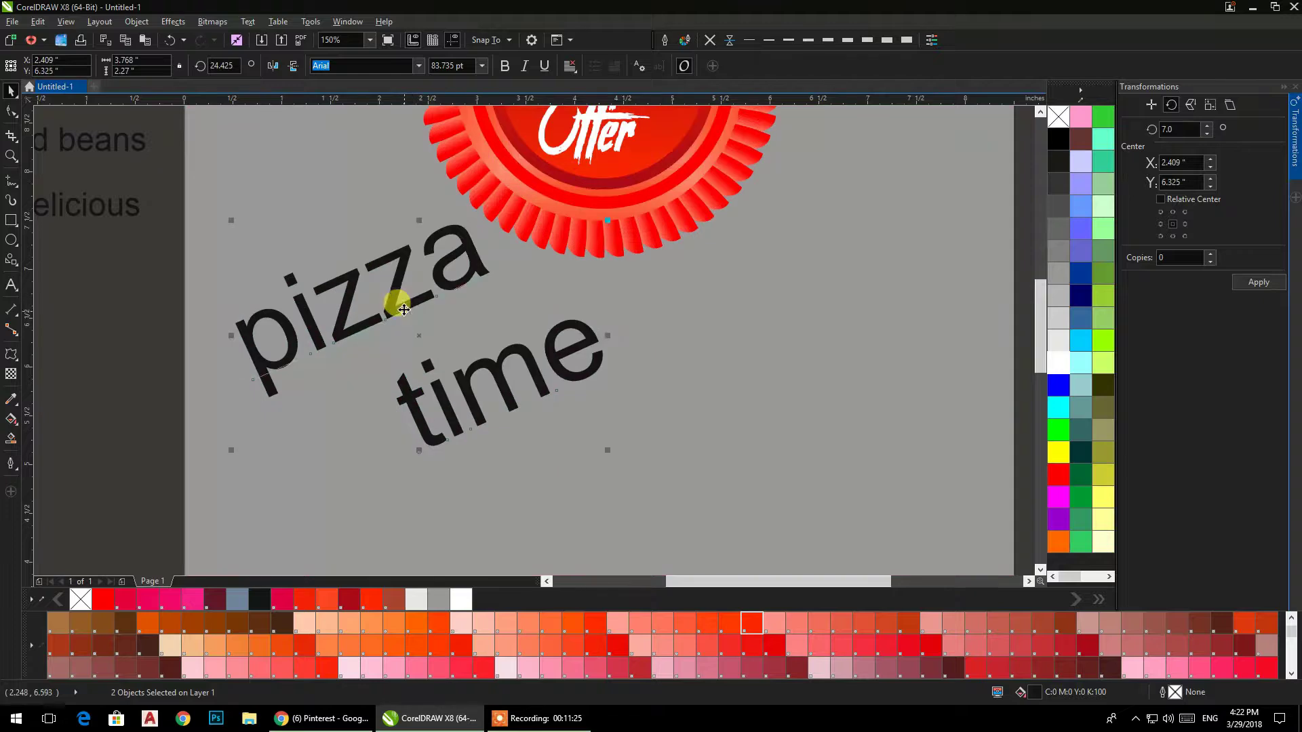
# Step: Try the Wolf in the City Light font on the words "pizza" and "time"
pyautogui.click(417, 65)
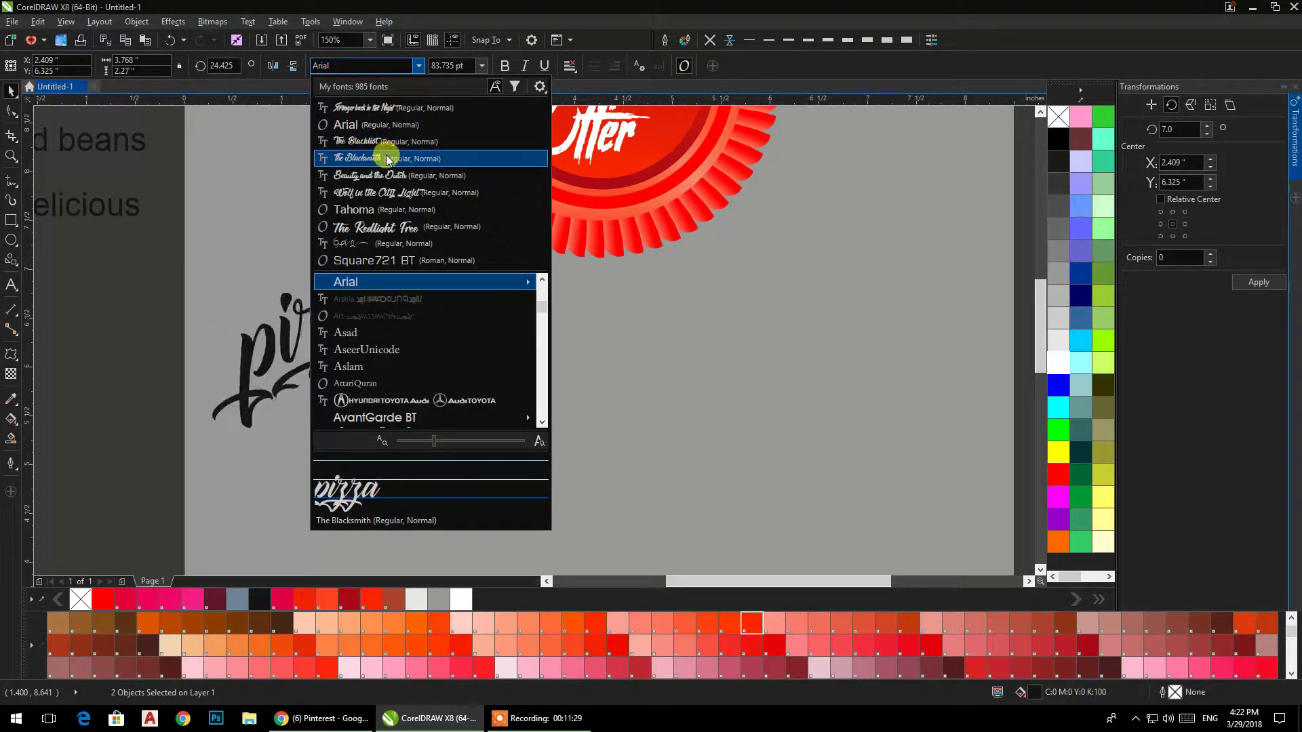
pyautogui.click(384, 193)
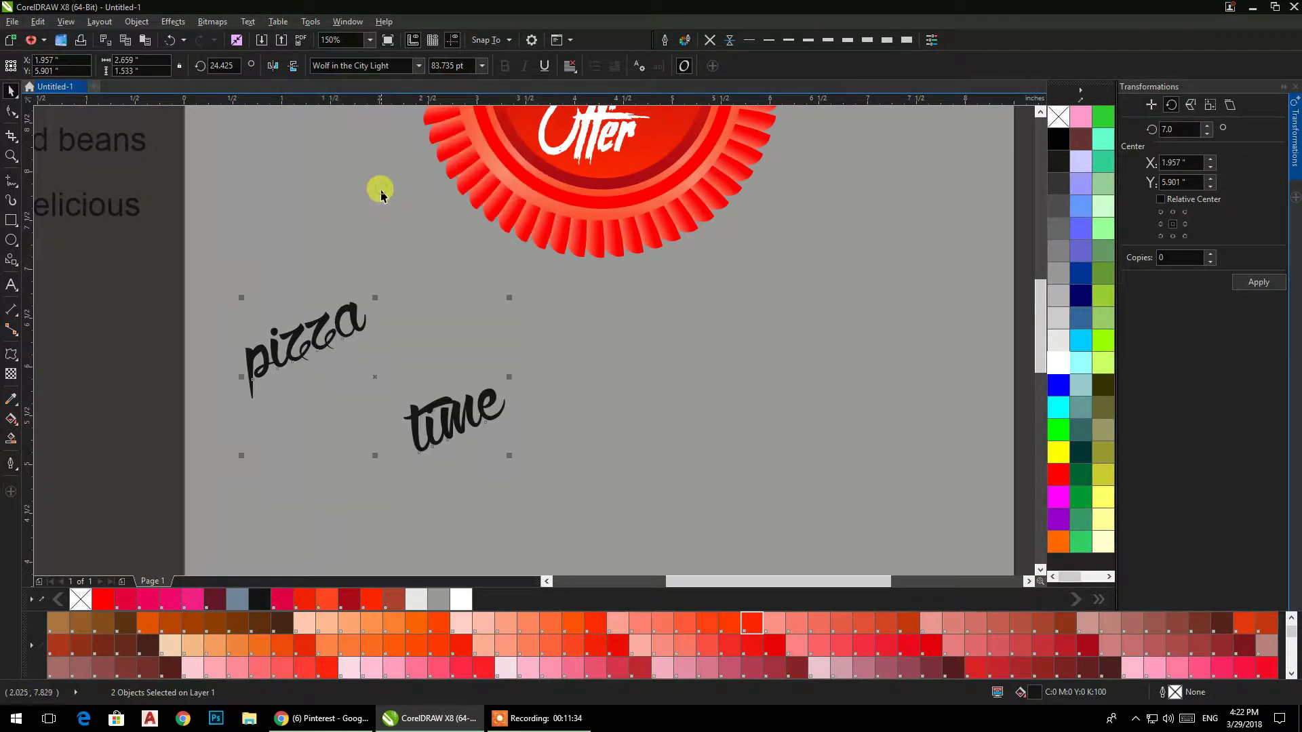
pyautogui.click(418, 67)
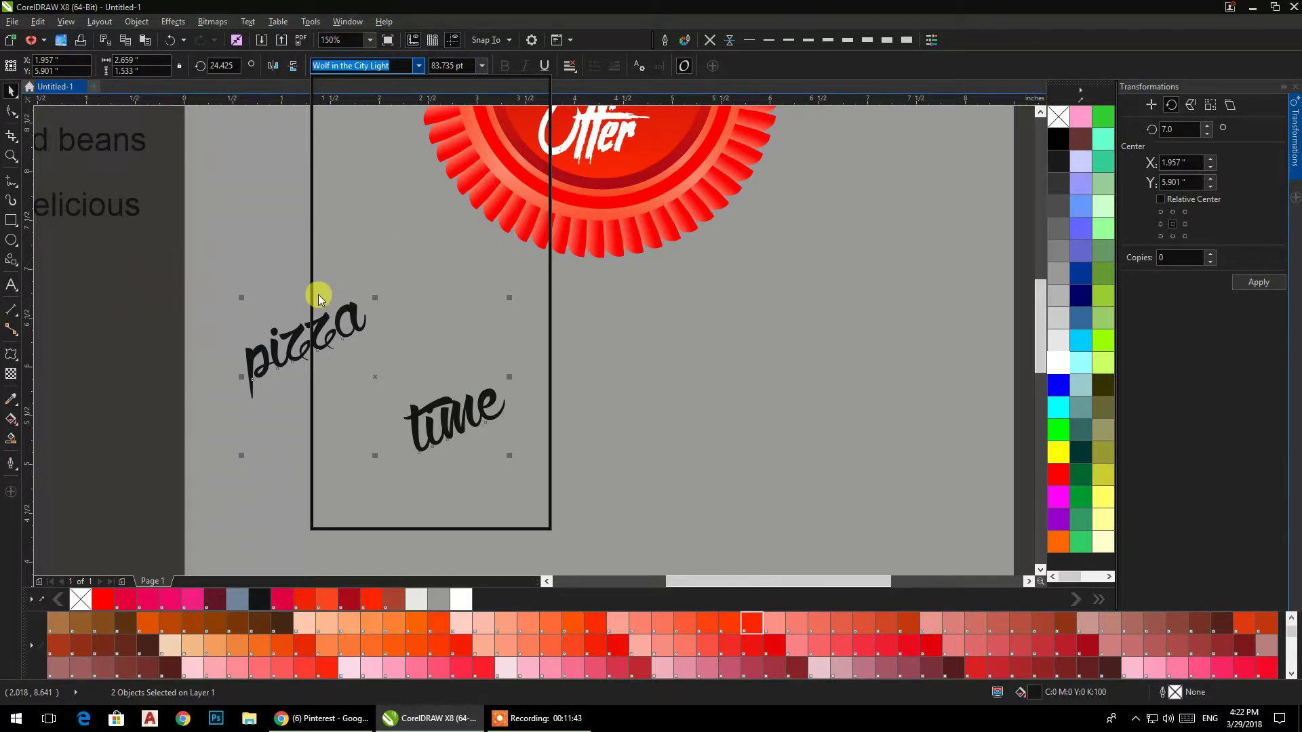
pyautogui.click(492, 571)
pyautogui.moveTo(540, 271); pyautogui.dragTo(936, 197)
# Step: Set the font of the words "pizza" and "time" to The Redlight Free
pyautogui.click(420, 67)
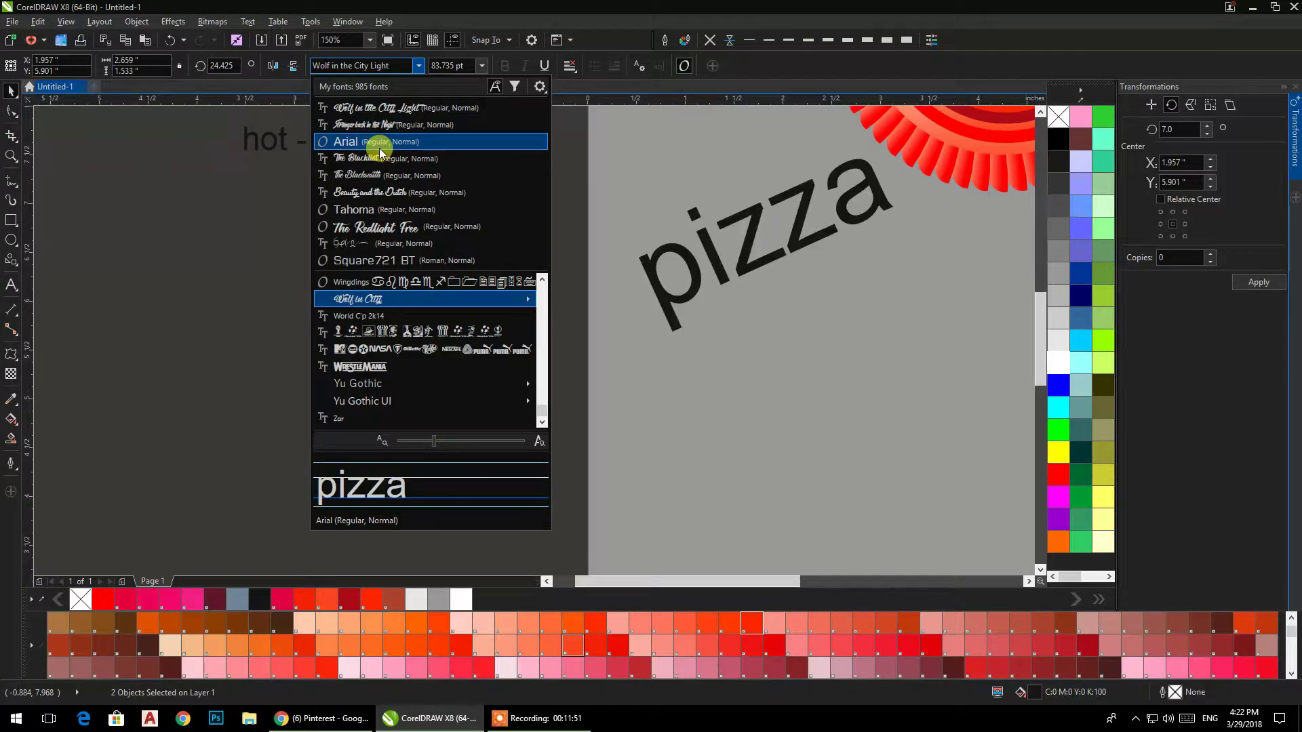
pyautogui.click(366, 227)
pyautogui.click(361, 304)
pyautogui.scroll(-1, 455, 289)
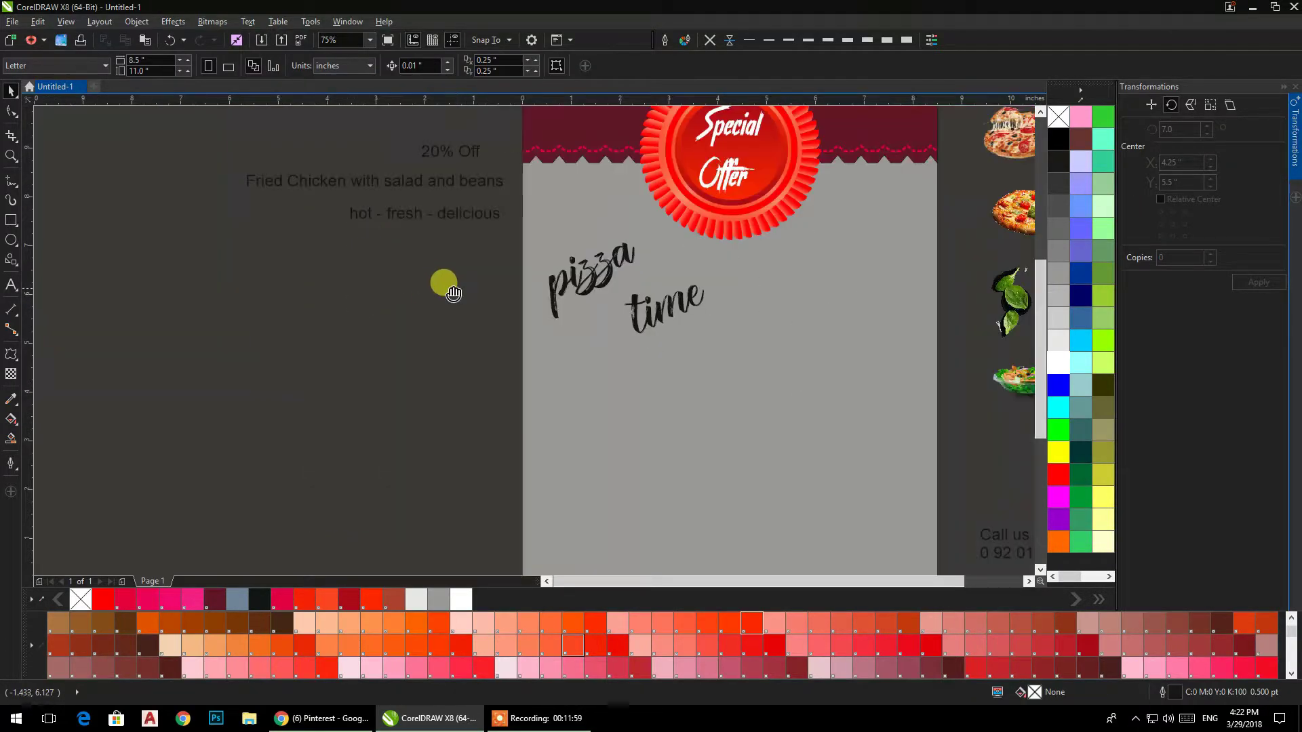
# Step: Move "pizza" up beside the badge's lower edge and reposition "time" close to it, slightly enlarged
pyautogui.moveTo(453, 292); pyautogui.dragTo(413, 311)
pyautogui.moveTo(546, 291); pyautogui.dragTo(551, 252)
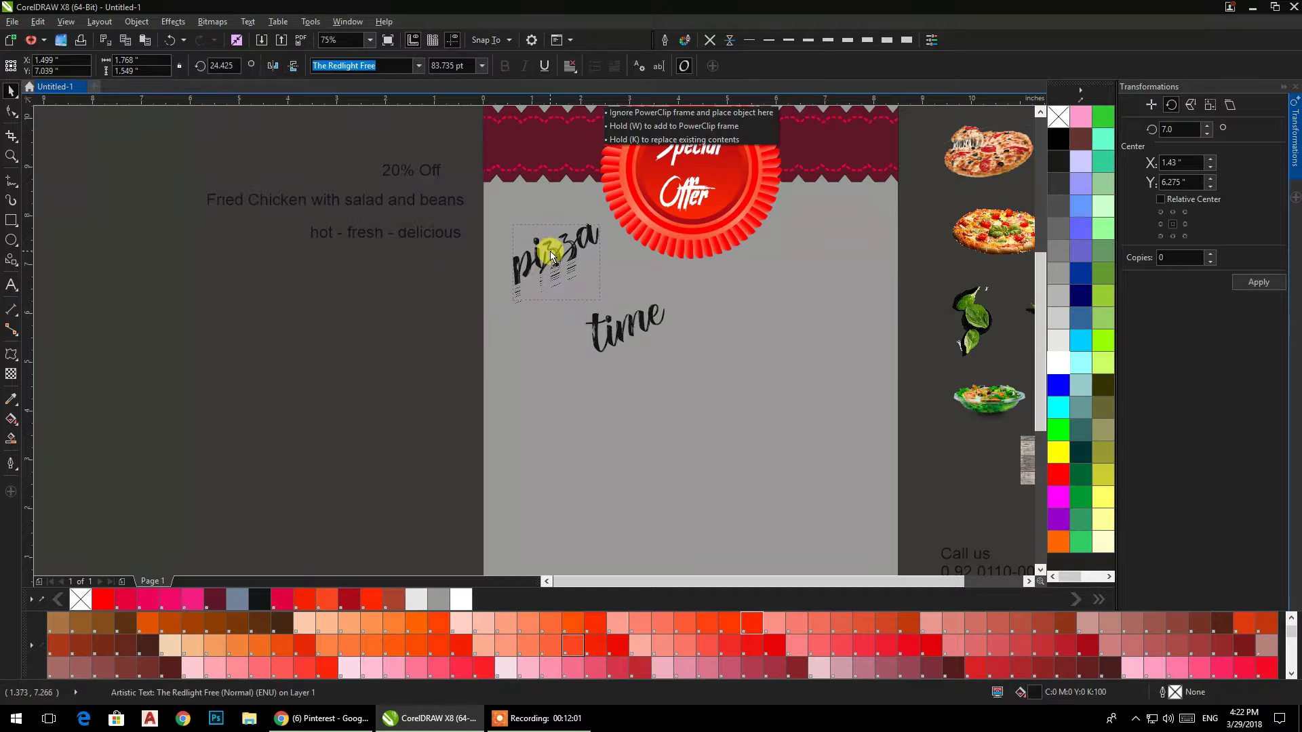
pyautogui.moveTo(607, 303); pyautogui.dragTo(622, 316)
pyautogui.moveTo(585, 244); pyautogui.dragTo(593, 270)
pyautogui.moveTo(609, 326); pyautogui.dragTo(608, 312)
pyautogui.moveTo(668, 346)
pyautogui.mouseDown()
pyautogui.moveTo(698, 378)
pyautogui.moveTo(673, 347)
pyautogui.mouseUp()
pyautogui.moveTo(647, 303); pyautogui.dragTo(669, 279)
# Step: Enlarge the word "pizza" to dominate the title and nest "time" just under its right end
pyautogui.moveTo(579, 294); pyautogui.dragTo(586, 295)
pyautogui.moveTo(508, 233); pyautogui.dragTo(481, 212)
pyautogui.moveTo(610, 253); pyautogui.dragTo(624, 317)
pyautogui.click(400, 351)
pyautogui.moveTo(402, 298); pyautogui.dragTo(343, 315)
pyautogui.click(346, 314)
pyautogui.moveTo(487, 297); pyautogui.dragTo(444, 247)
# Step: Fill both "pizza" and "time" with solid red (#FF0000) and collapse the Transformations docker
pyautogui.moveTo(353, 183); pyautogui.dragTo(605, 360)
pyautogui.click(1058, 477)
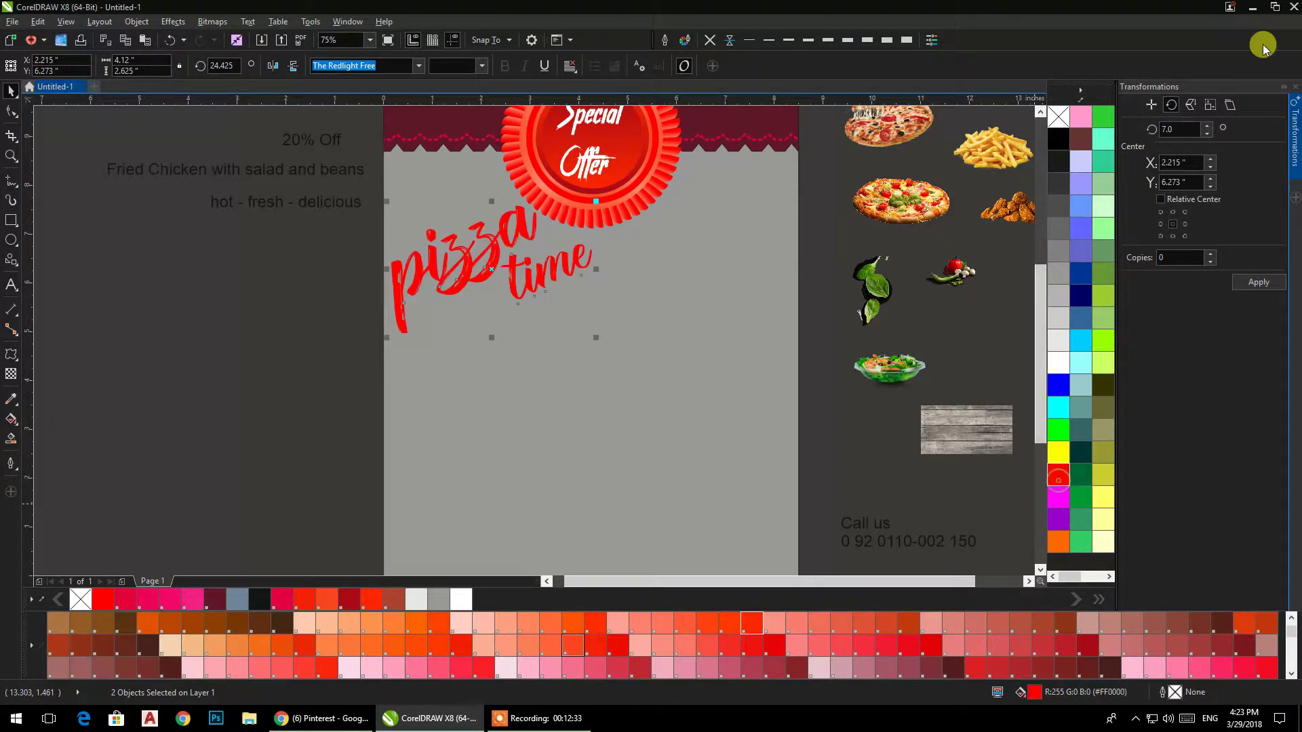
pyautogui.click(1297, 88)
pyautogui.click(288, 315)
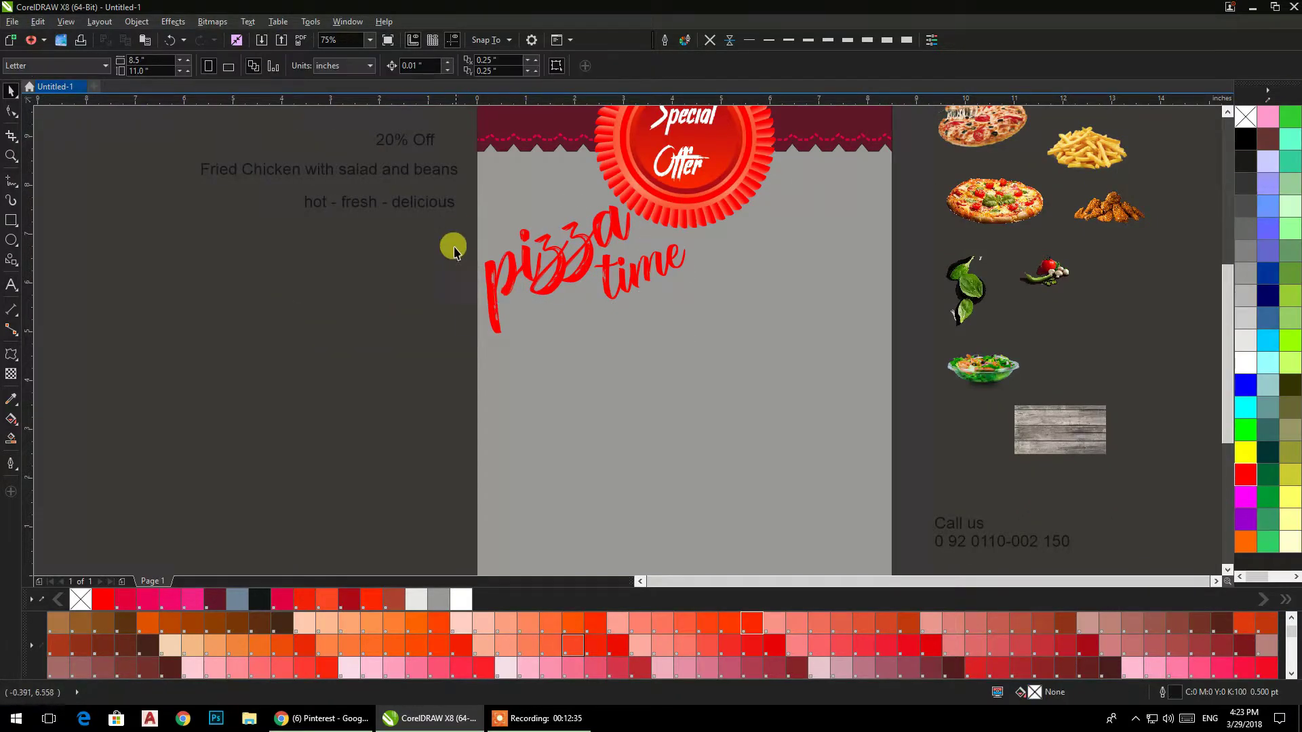
# Step: Fill both "pizza" and "time" with the dark red PANTONE 21-2-7 C
pyautogui.moveTo(460, 182); pyautogui.dragTo(597, 312)
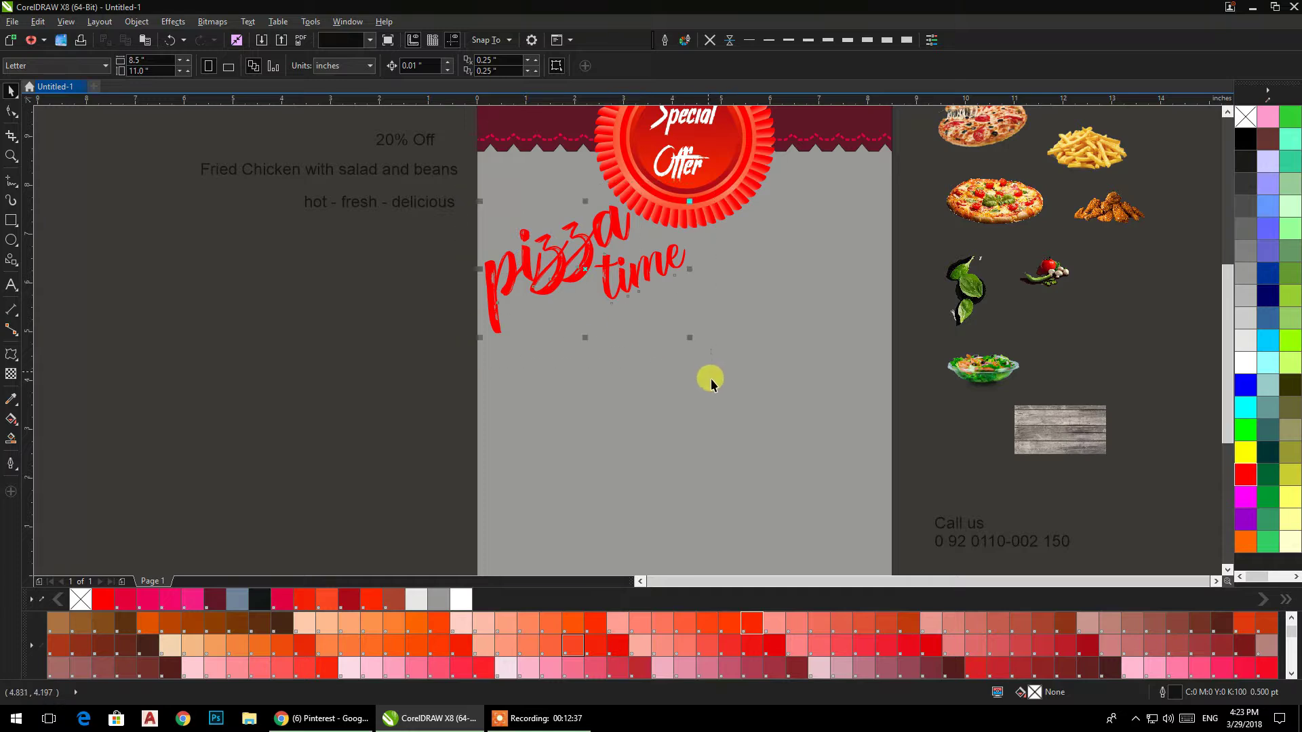
pyautogui.click(1087, 645)
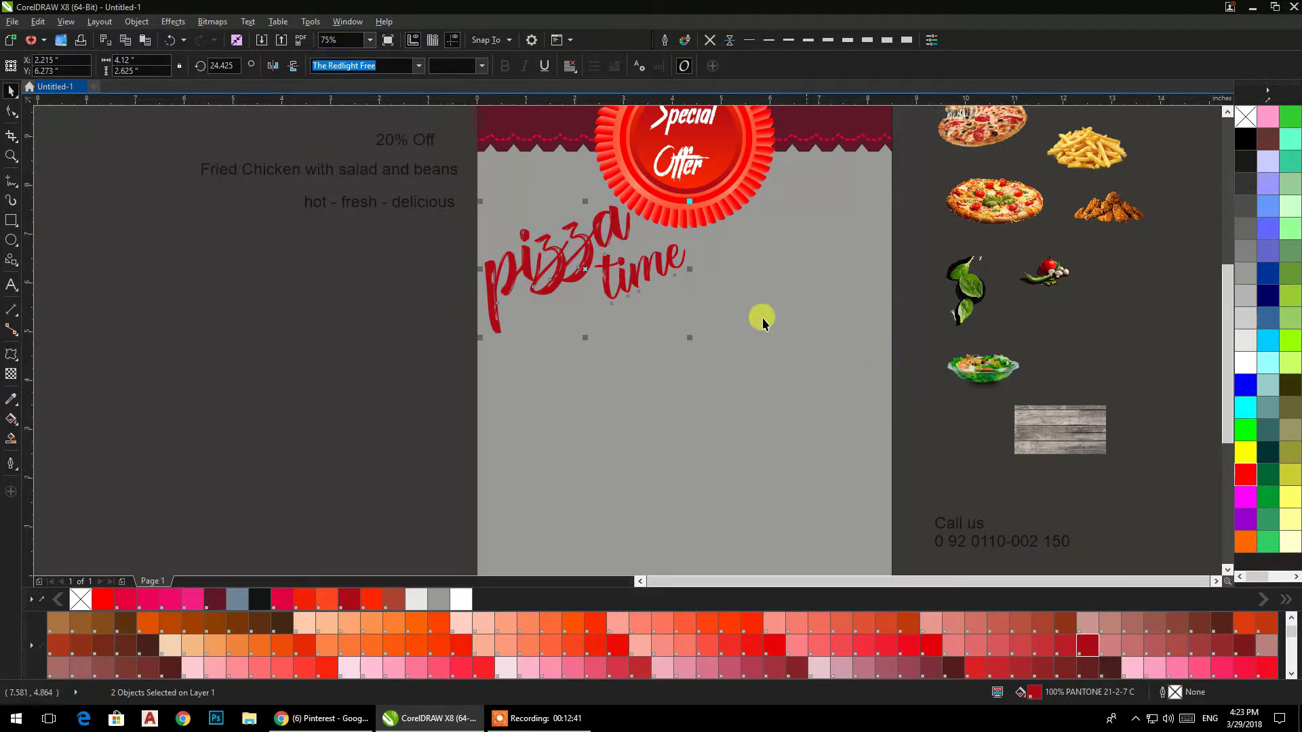
# Step: Add a drop shadow to the "pizza time" title with opacity 40, feathering 4 and an outside feather direction
pyautogui.scroll(2, 634, 278)
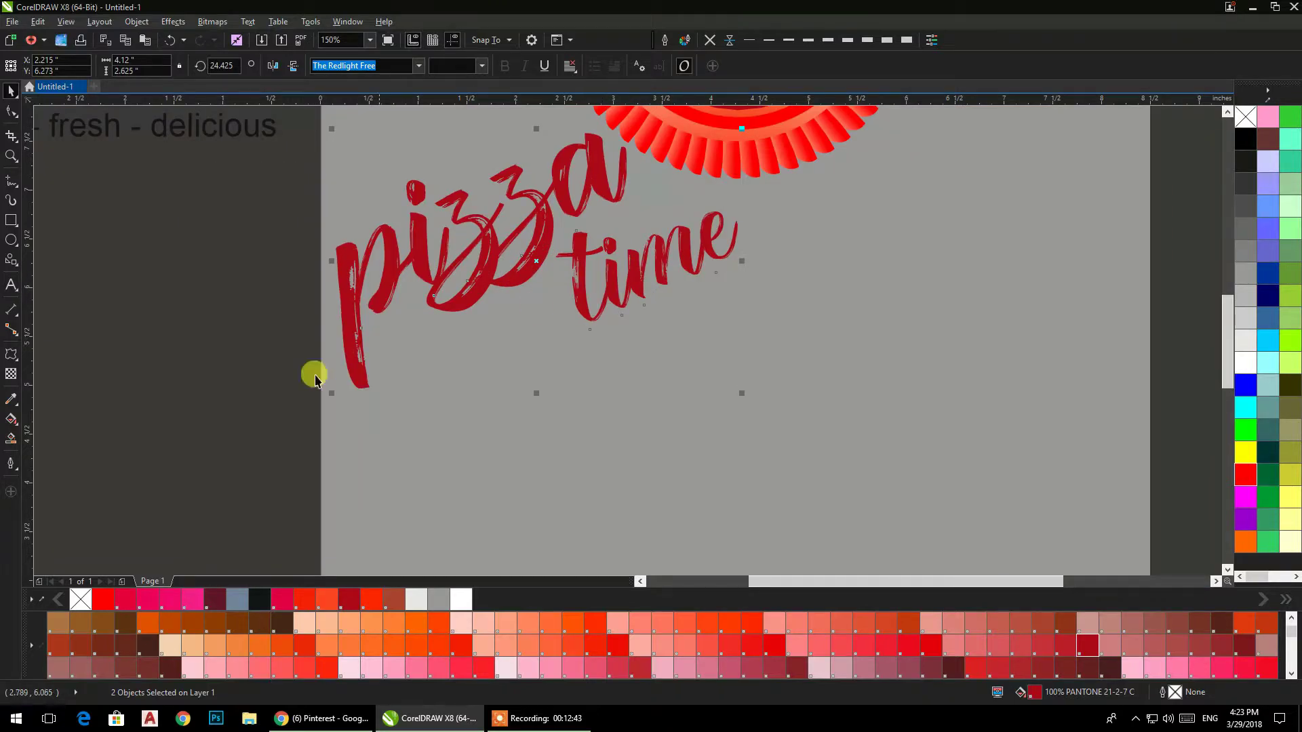
pyautogui.click(17, 367)
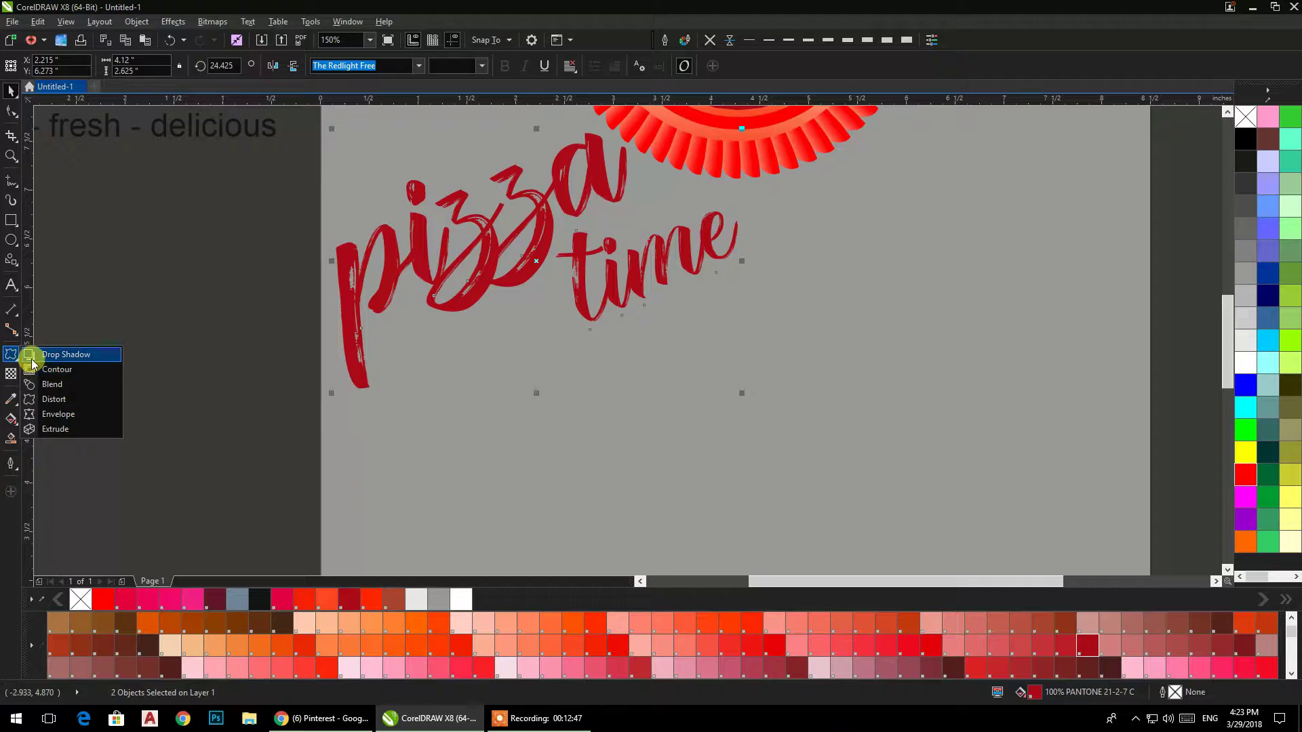
pyautogui.click(38, 355)
pyautogui.moveTo(503, 277); pyautogui.dragTo(544, 149)
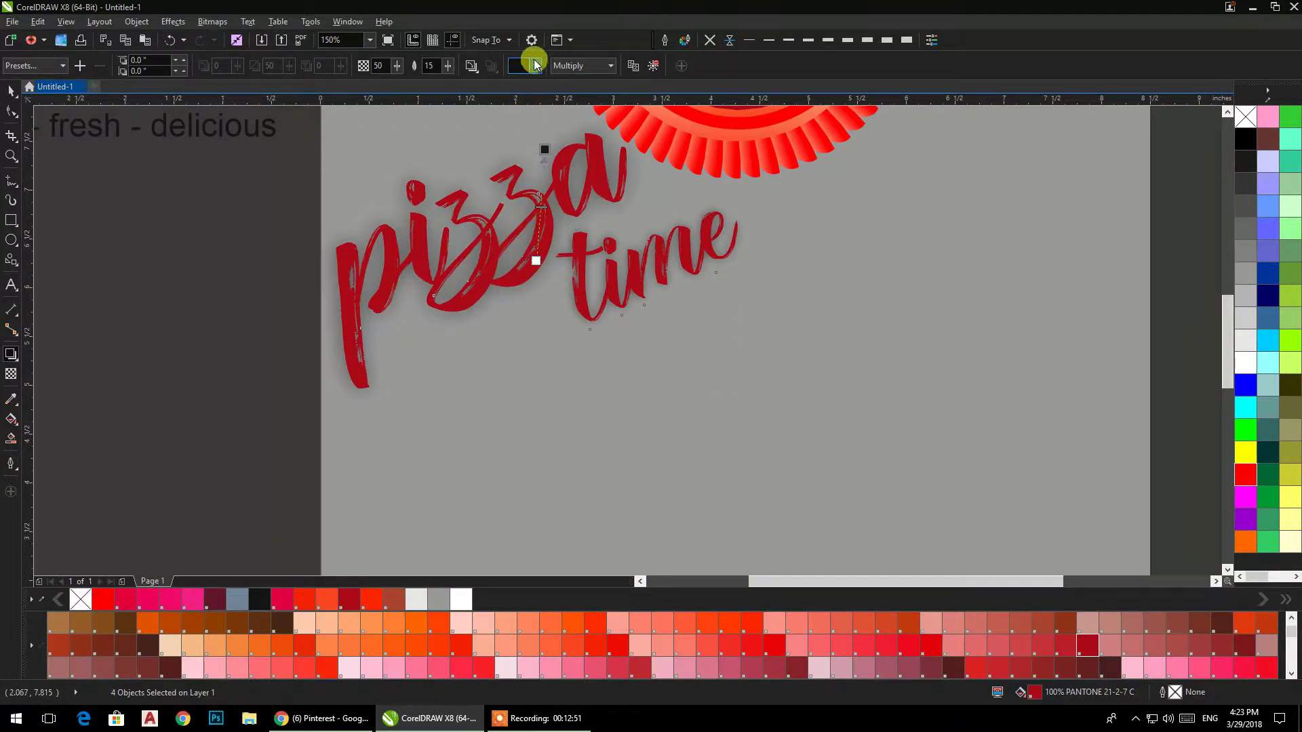
pyautogui.click(478, 71)
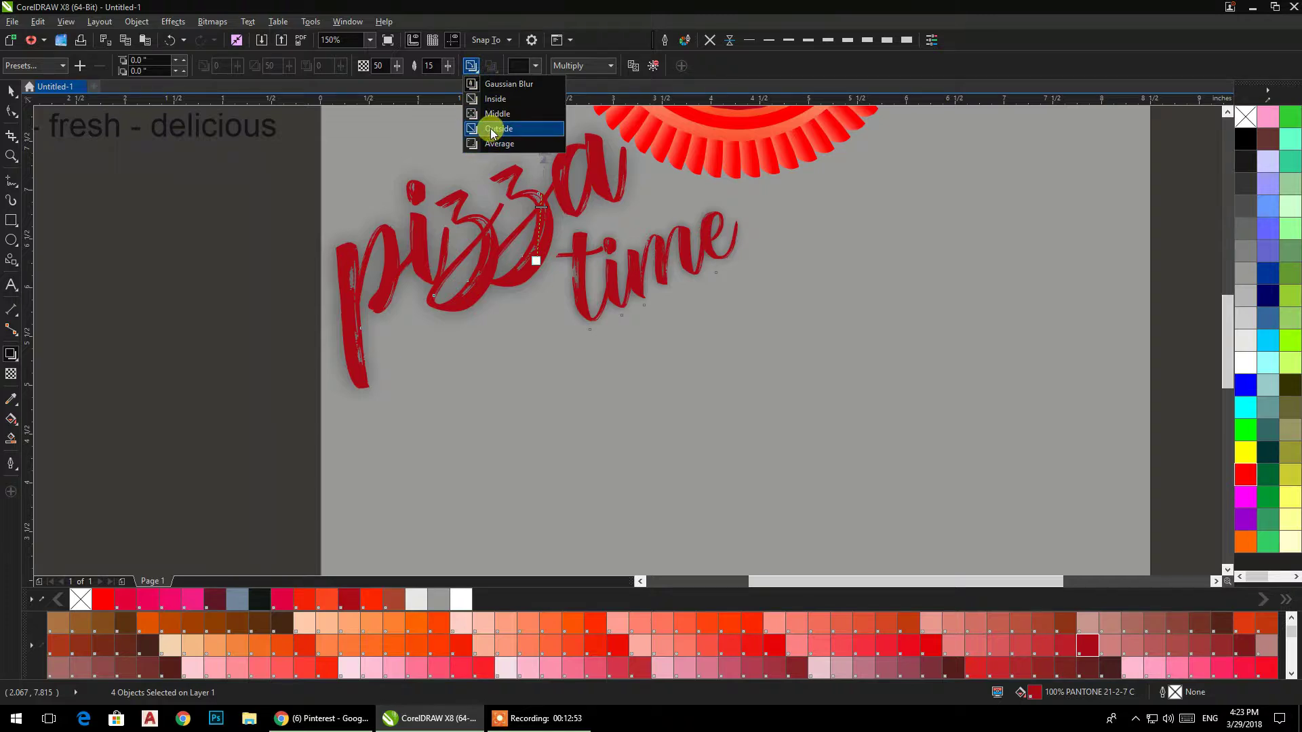
pyautogui.click(475, 131)
pyautogui.write('4')
pyautogui.press('Return')
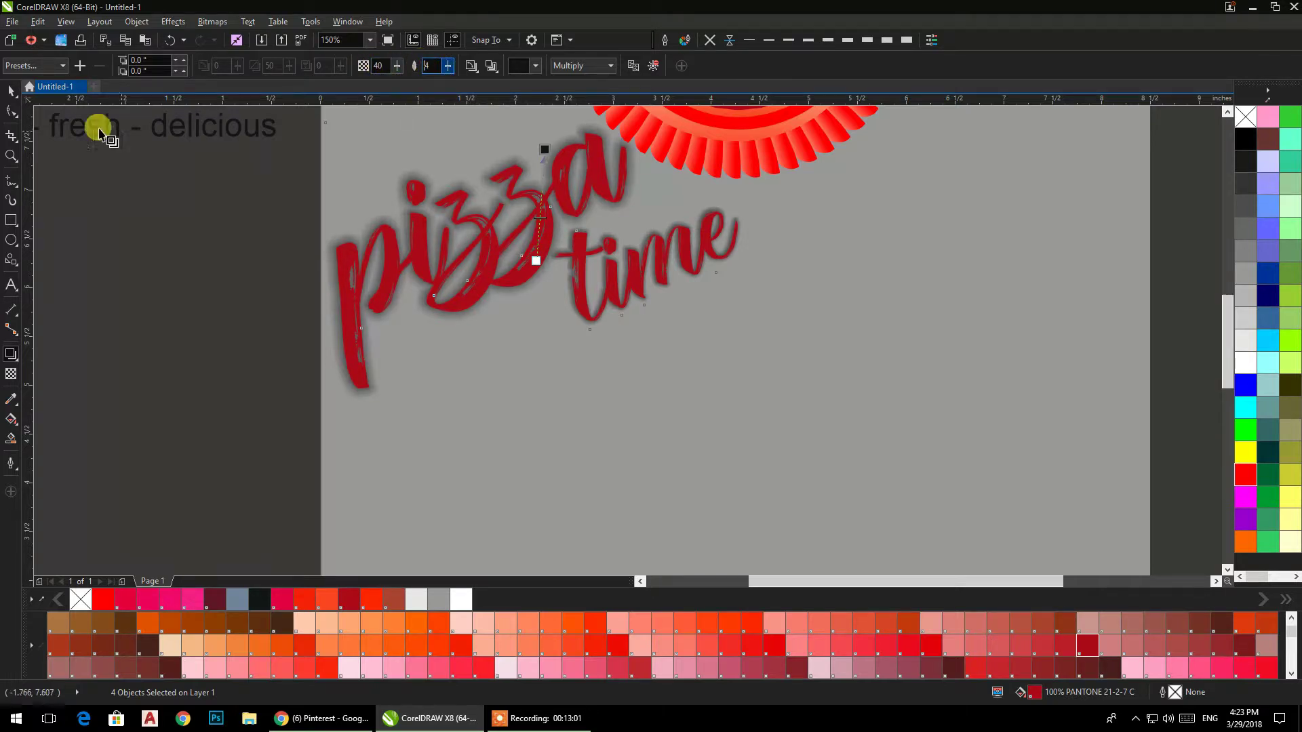
# Step: Shift the title with its shadows slightly down and right, and give both words a white 0.5 pt outline
pyautogui.click(11, 89)
pyautogui.moveTo(604, 293); pyautogui.dragTo(624, 319)
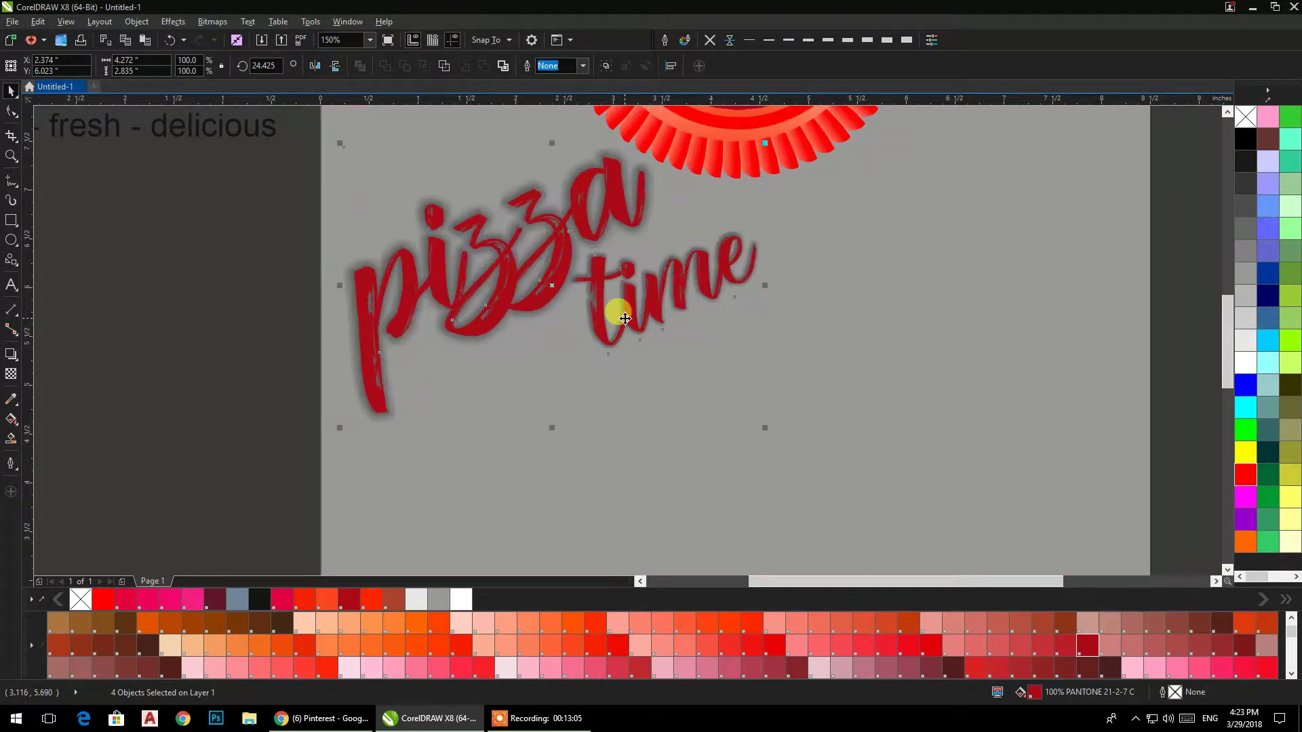
pyautogui.rightClick(1245, 369)
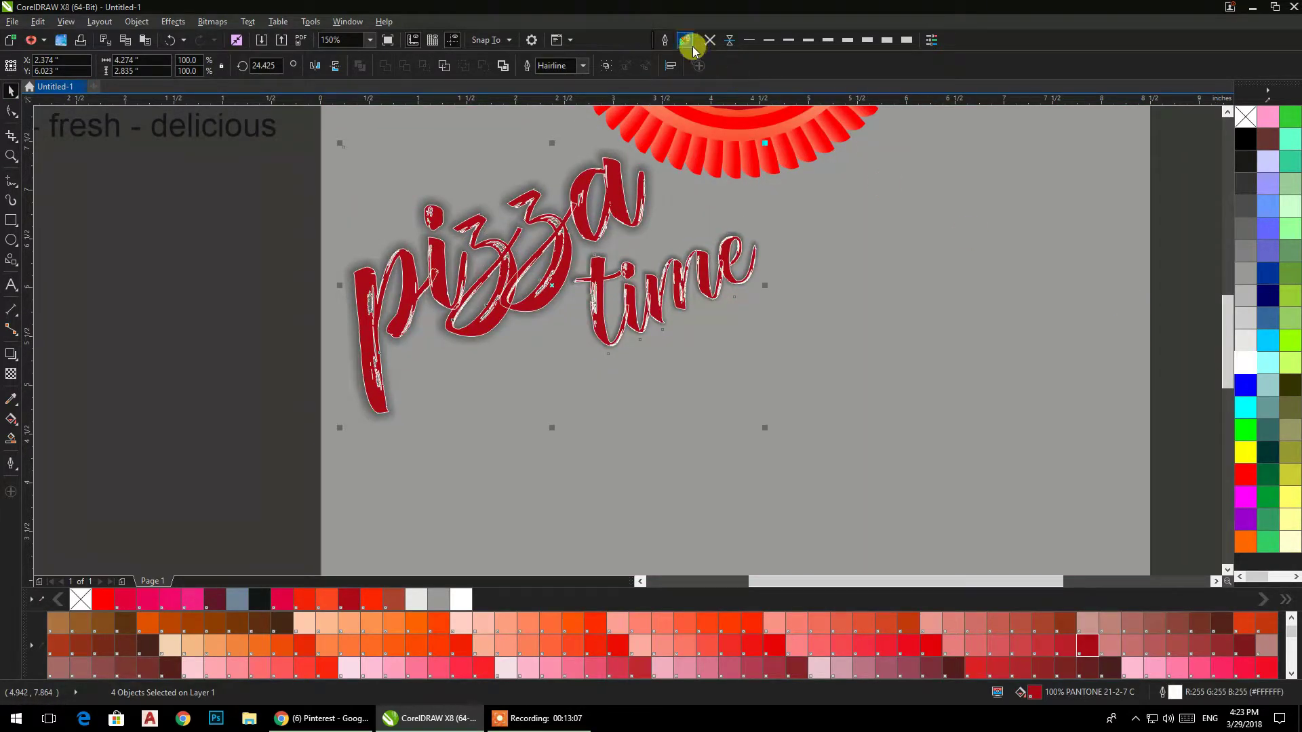
pyautogui.click(749, 43)
# Step: Give the title's outline round corners and caps, behind fill, scaled with the object and overprinted, at 1.5 pt width
pyautogui.click(666, 40)
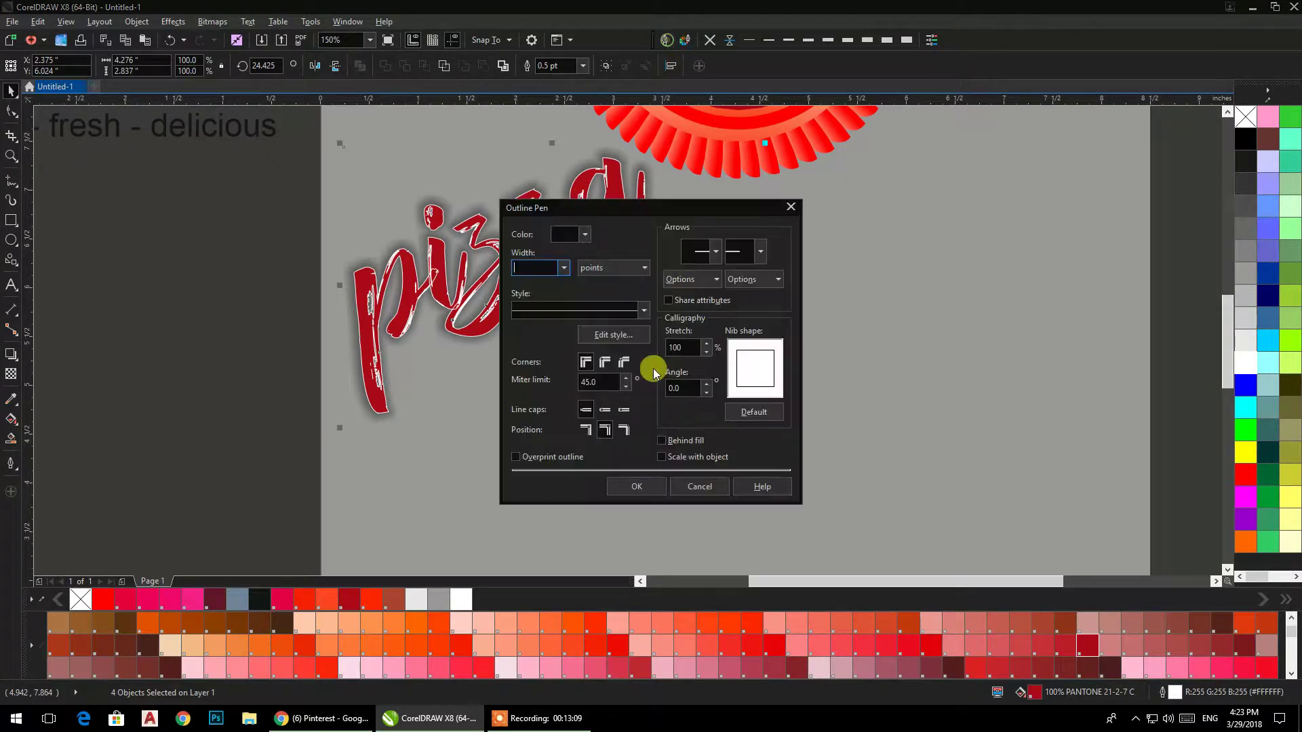
pyautogui.click(599, 365)
pyautogui.click(604, 410)
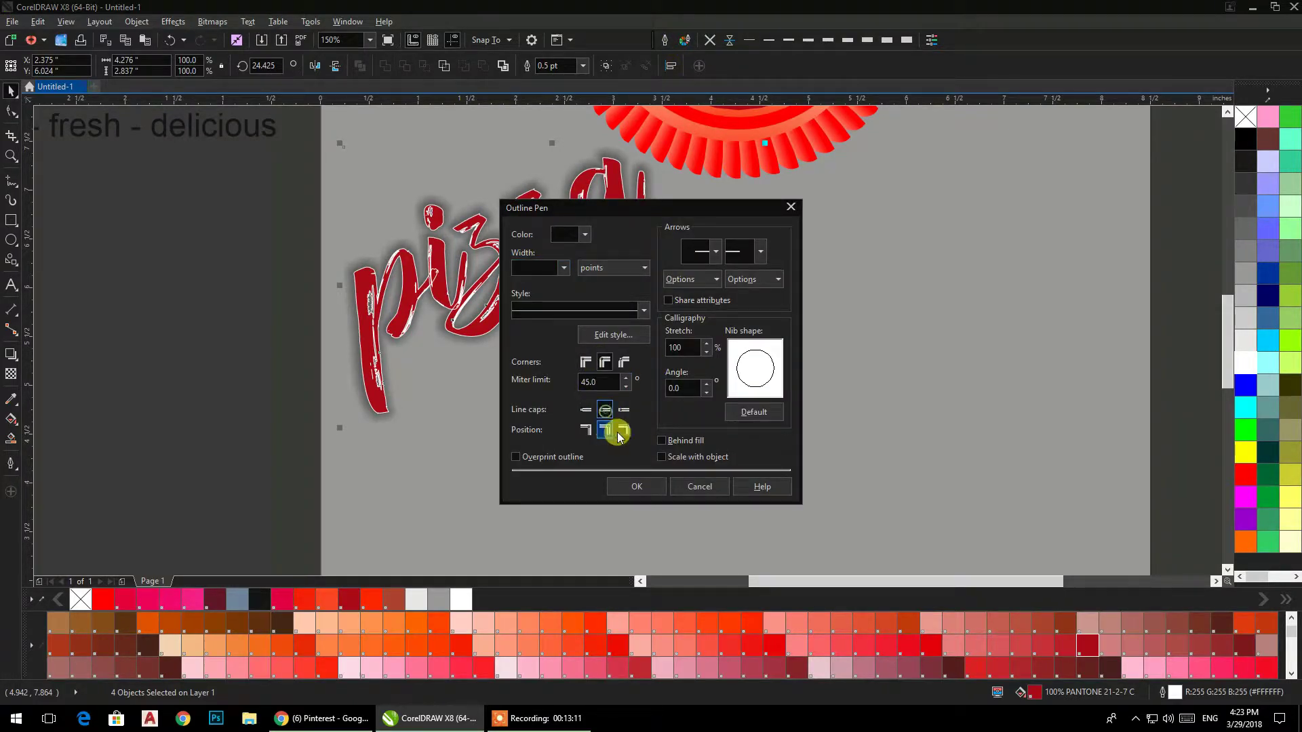
pyautogui.click(673, 456)
pyautogui.click(558, 458)
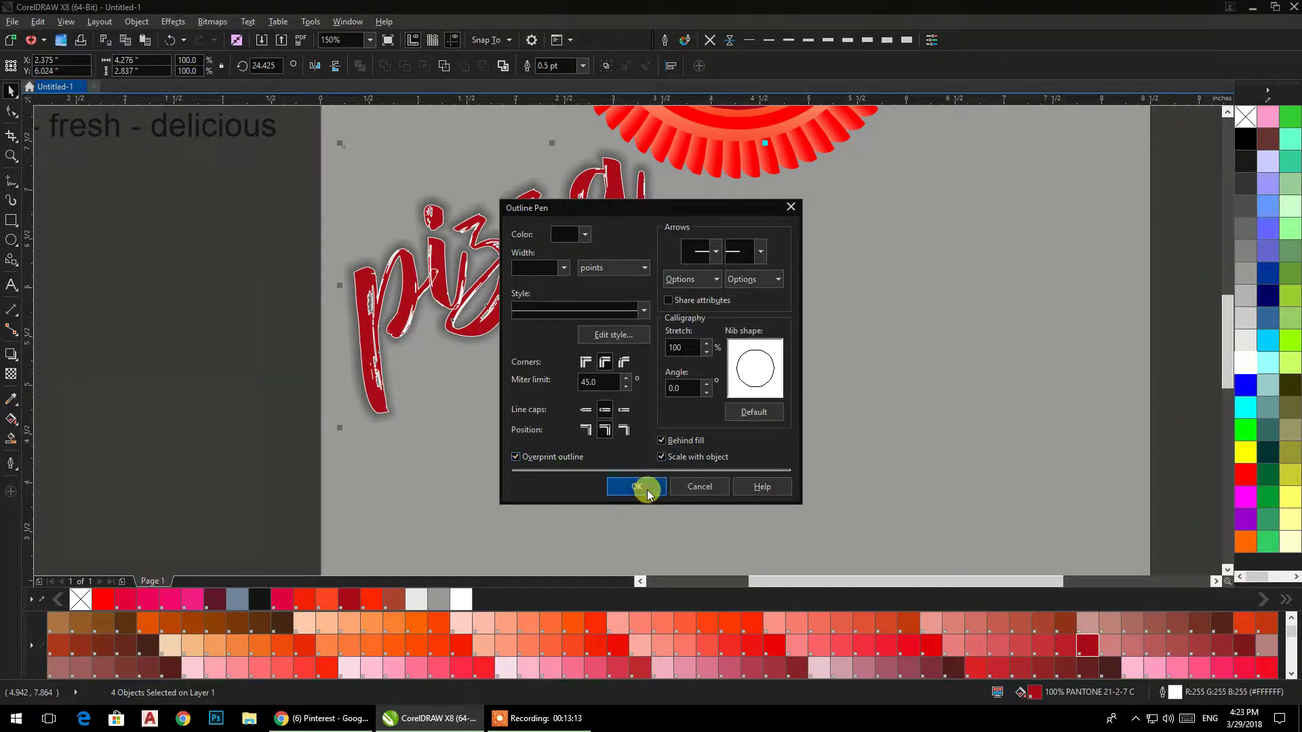
pyautogui.click(640, 487)
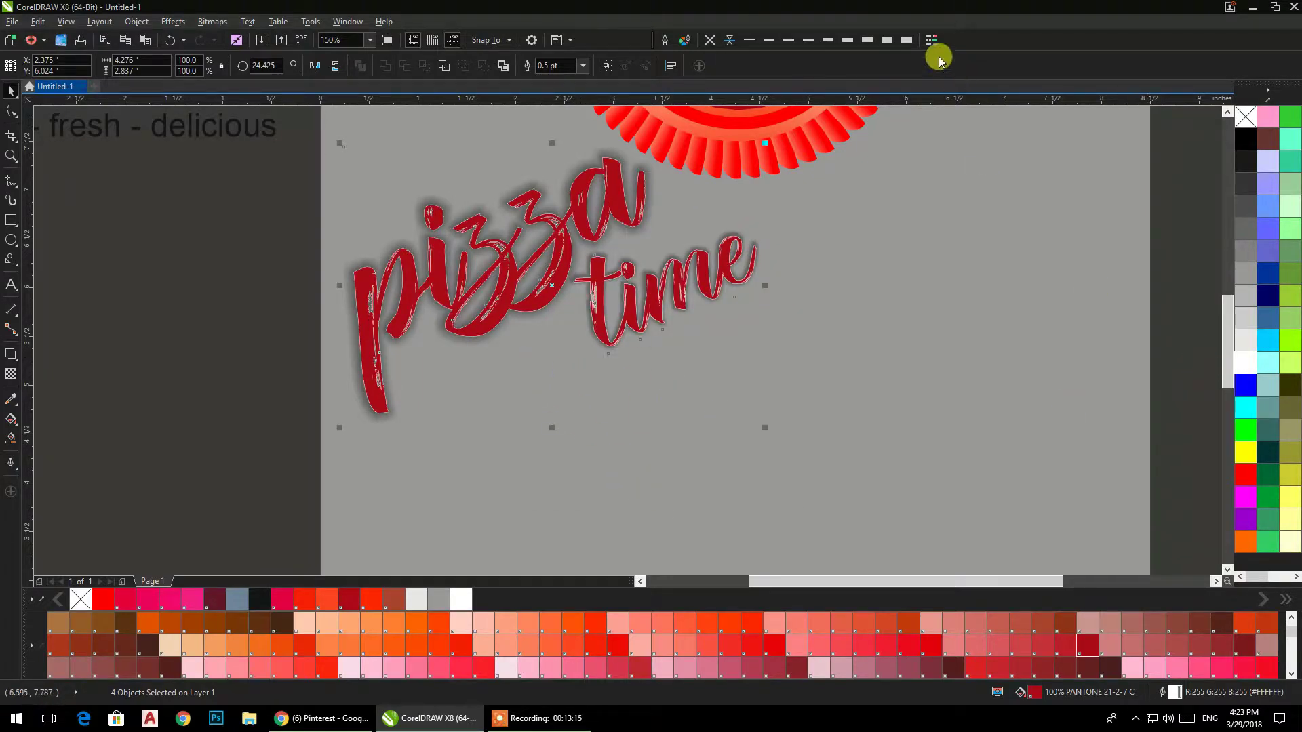
pyautogui.click(810, 40)
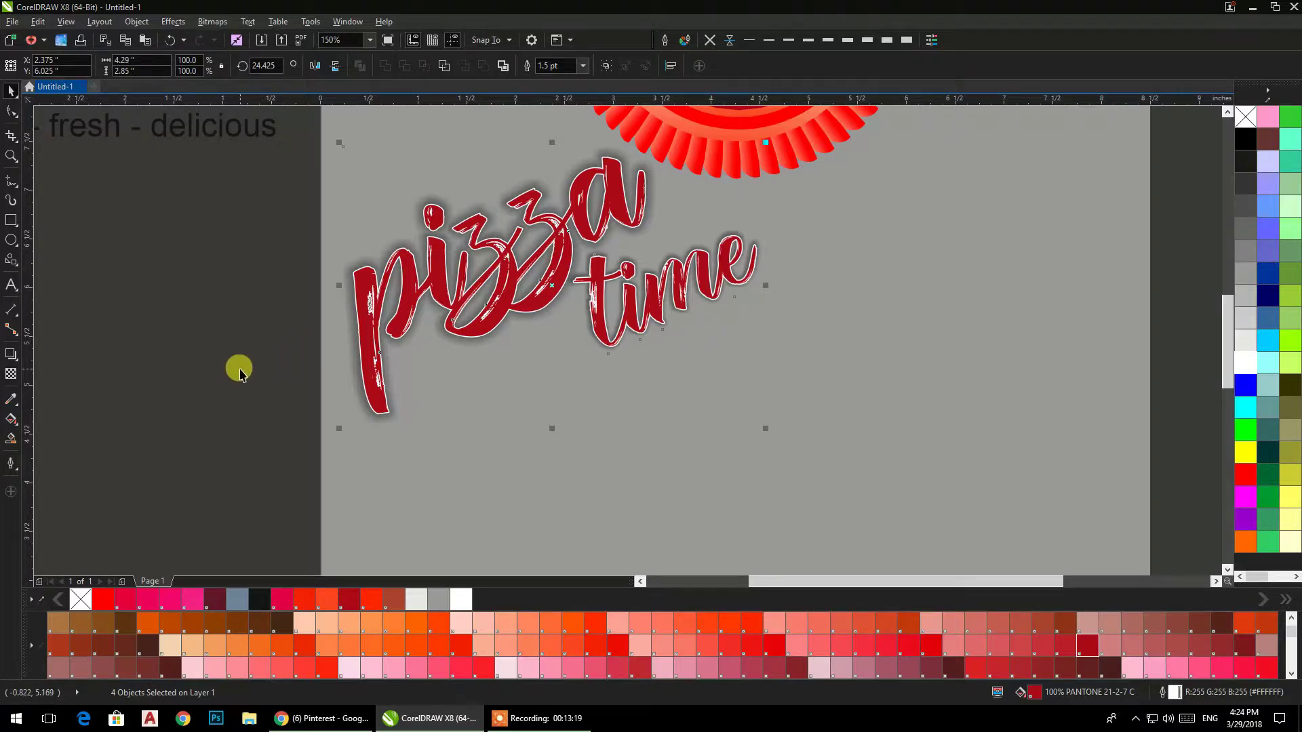
pyautogui.click(241, 373)
# Step: Apply a slanted linear fountain fill to "pizza" with dark red at the lower end, trying red and then magenta at the upper end
pyautogui.click(11, 418)
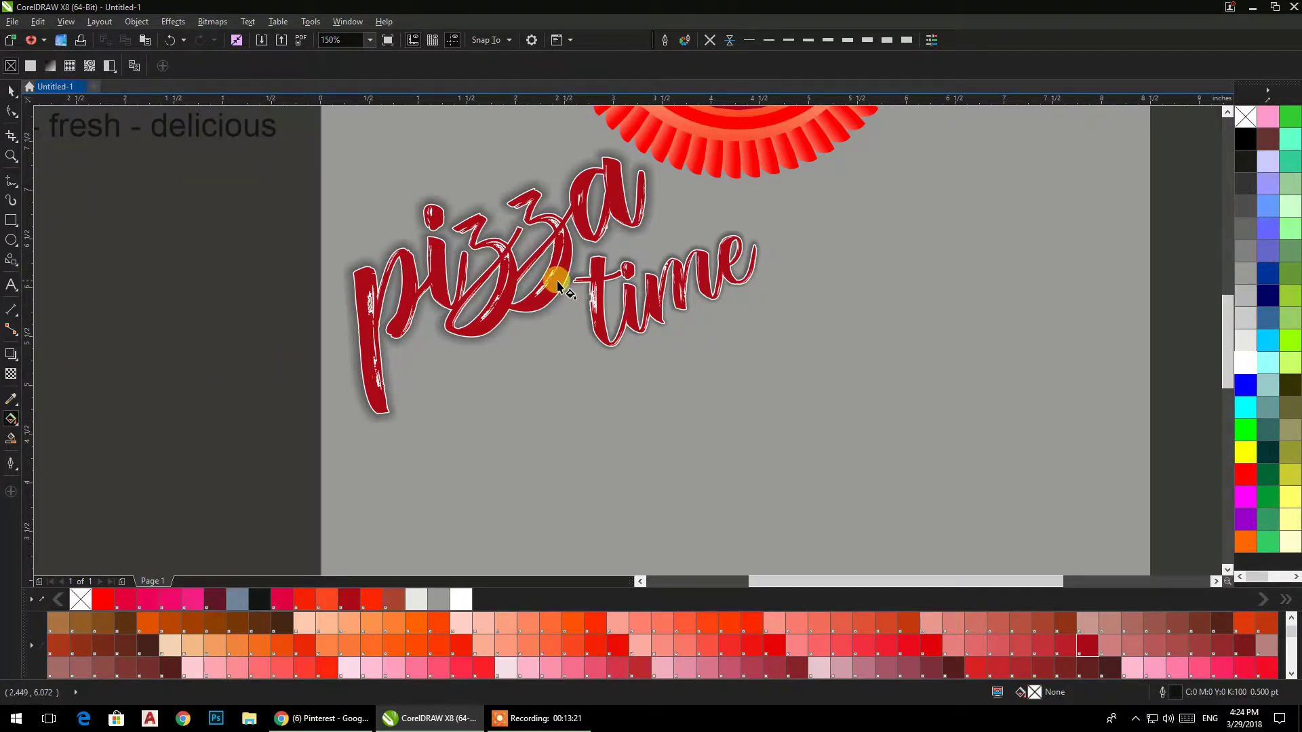
pyautogui.click(557, 282)
pyautogui.moveTo(604, 334); pyautogui.dragTo(520, 187)
pyautogui.moveTo(607, 334); pyautogui.dragTo(614, 378)
pyautogui.moveTo(523, 189); pyautogui.dragTo(539, 179)
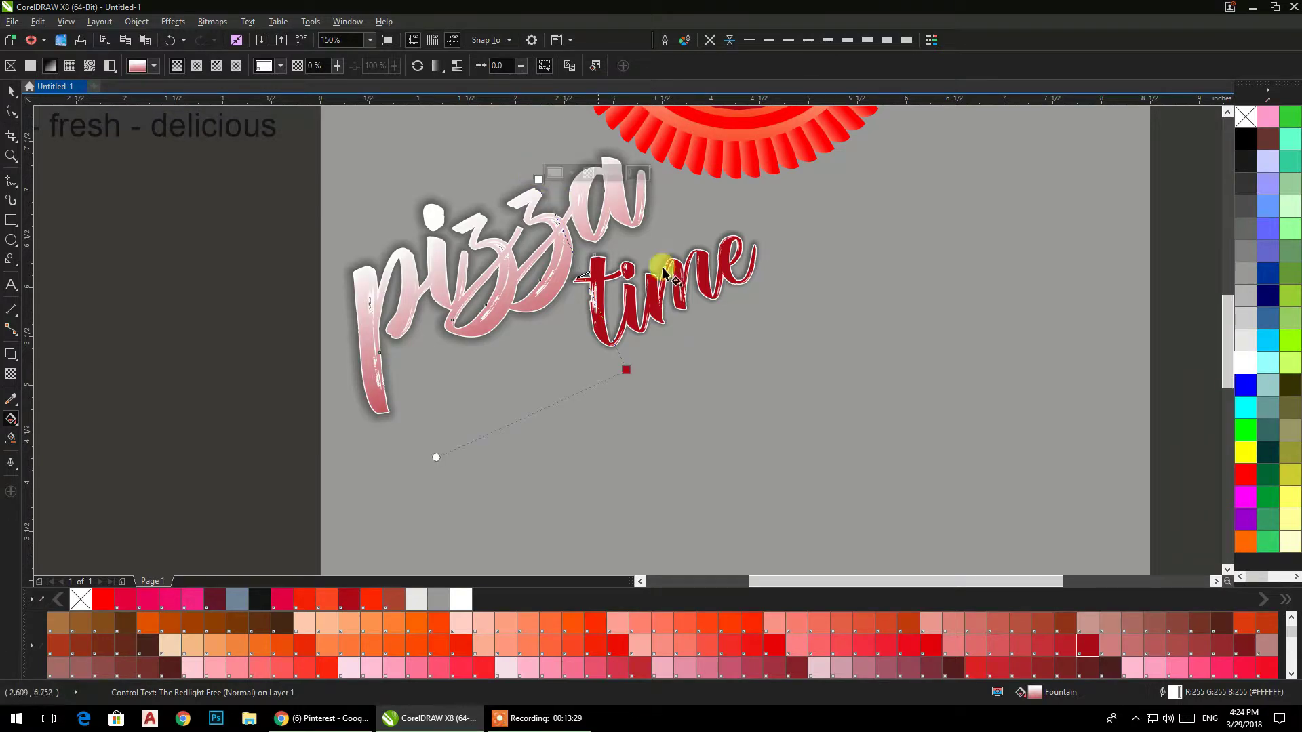
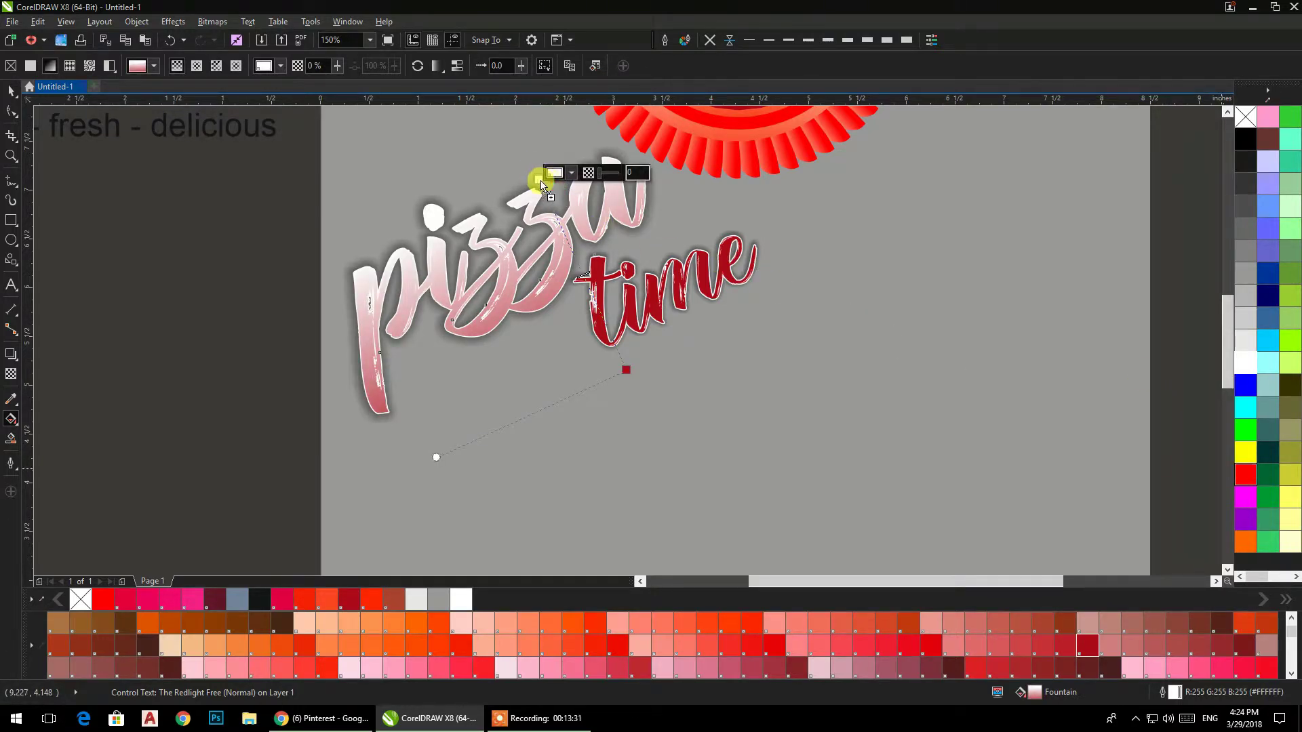
pyautogui.moveTo(538, 180); pyautogui.dragTo(538, 180)
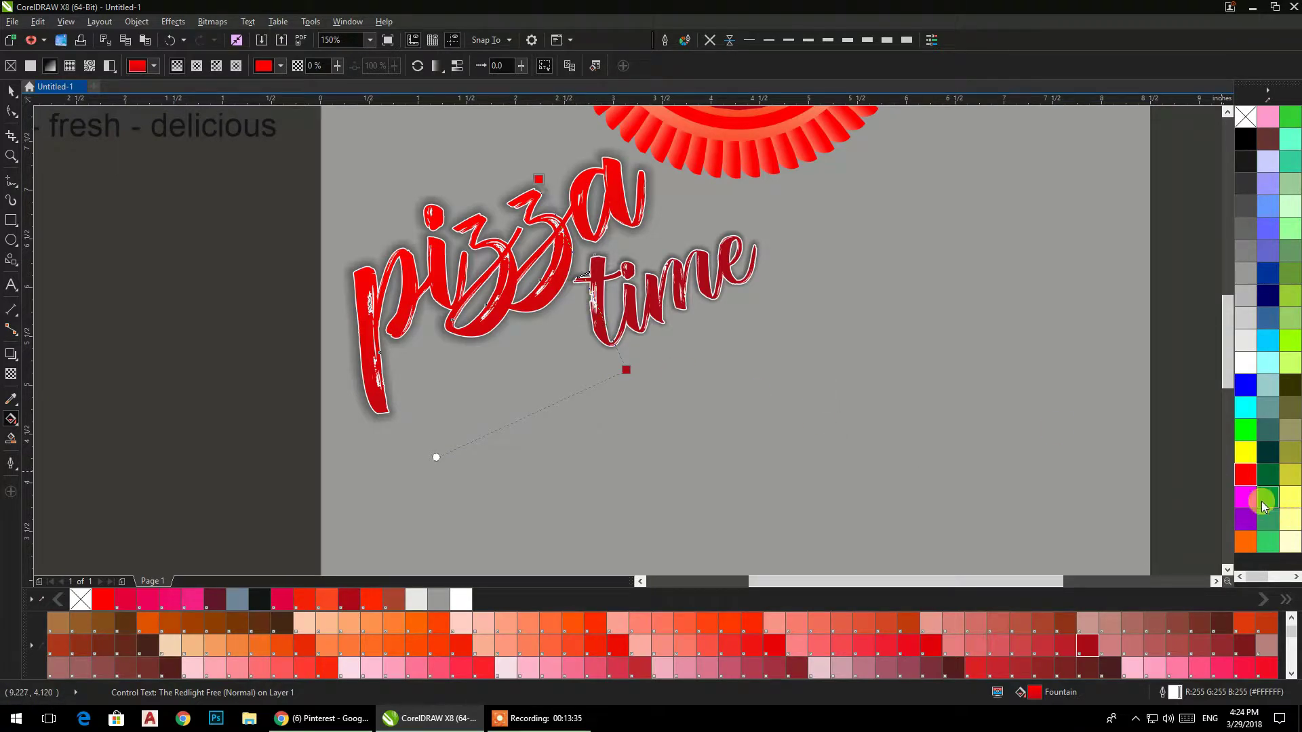
pyautogui.moveTo(1246, 502); pyautogui.dragTo(508, 147)
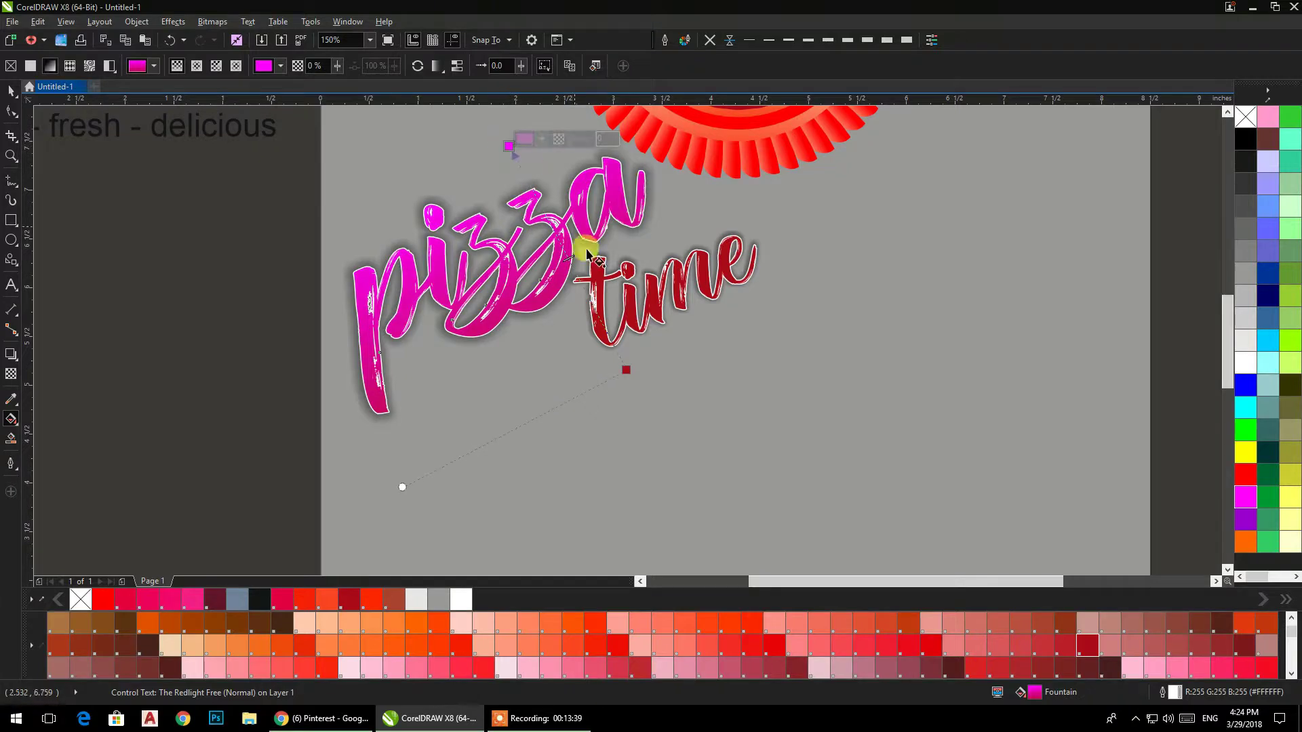
# Step: Shift the midpoint of the "pizza" text's magenta-to-red fountain fill toward the magenta end and deselect the text
pyautogui.moveTo(568, 255); pyautogui.dragTo(537, 198)
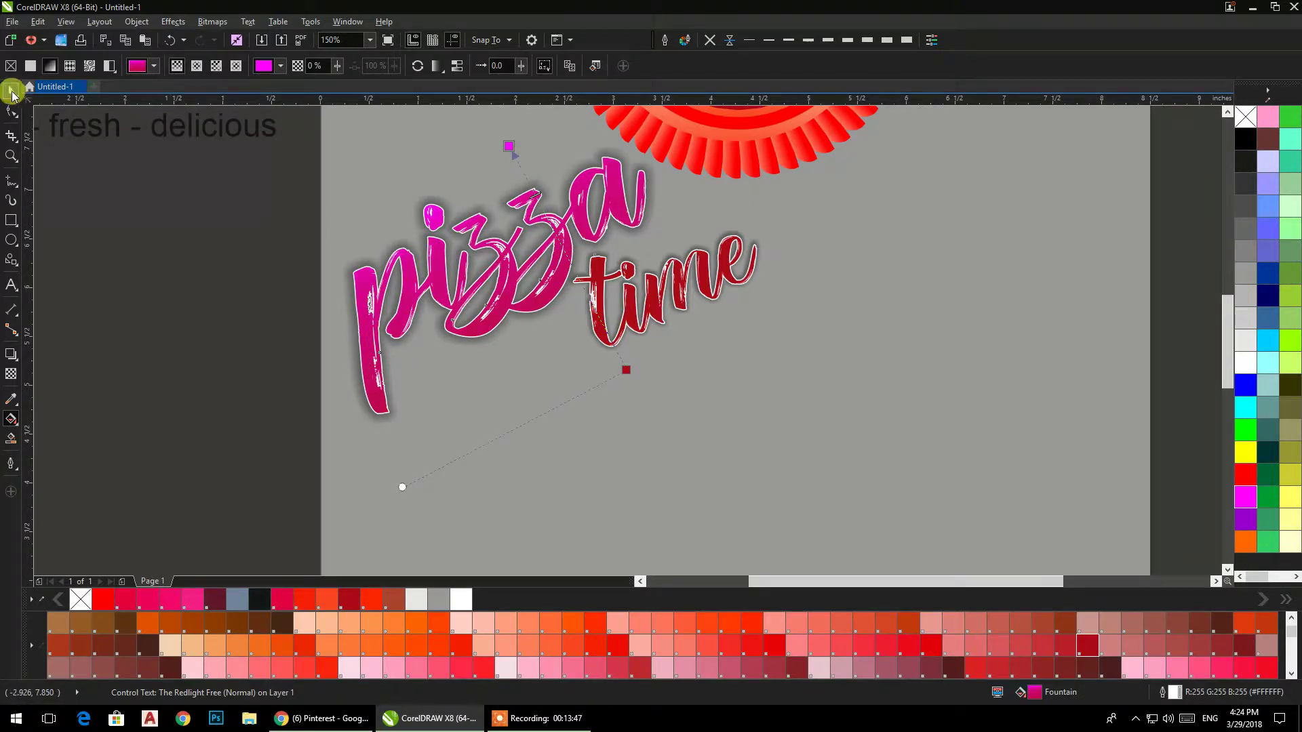
pyautogui.click(12, 92)
pyautogui.click(212, 256)
# Step: Draw a circle about 1.6 in in diameter on the page below the ribbon, beside the Special Offer badge
pyautogui.scroll(-1, 714, 246)
pyautogui.moveTo(711, 245); pyautogui.dragTo(616, 335)
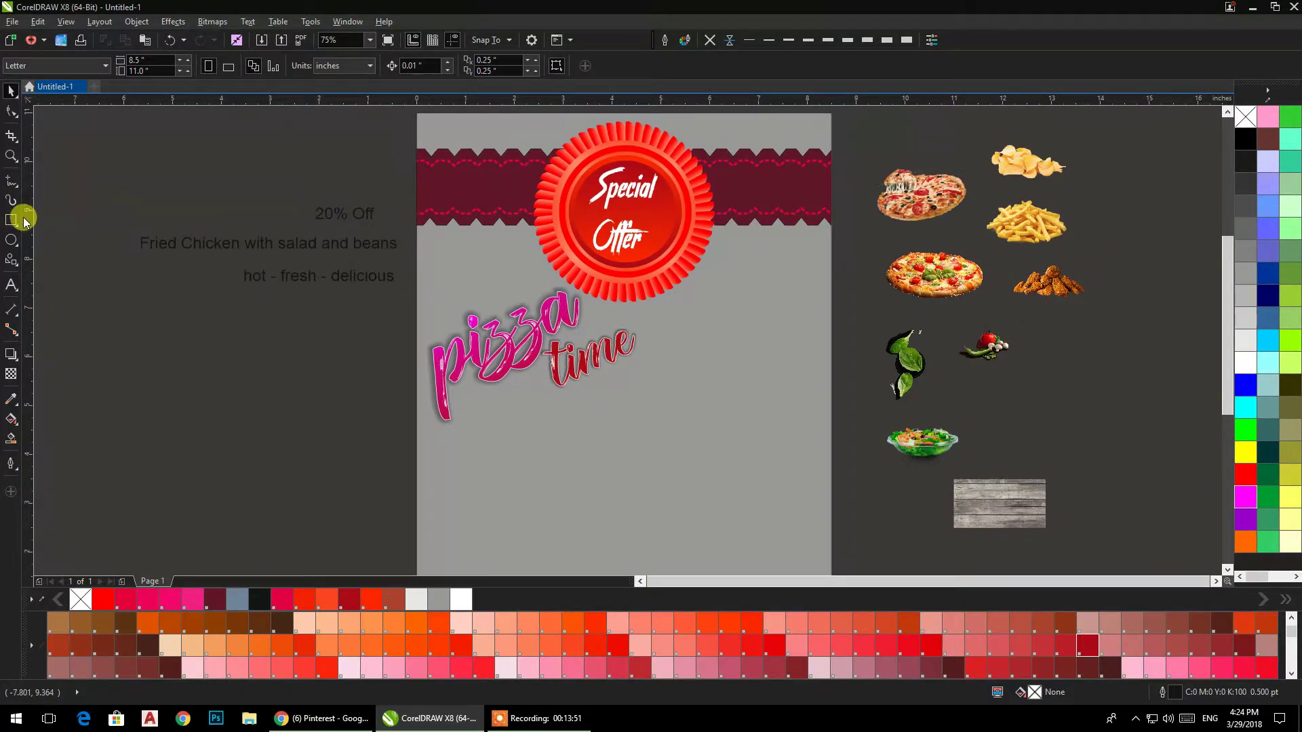
pyautogui.click(12, 242)
pyautogui.moveTo(707, 283); pyautogui.dragTo(785, 373)
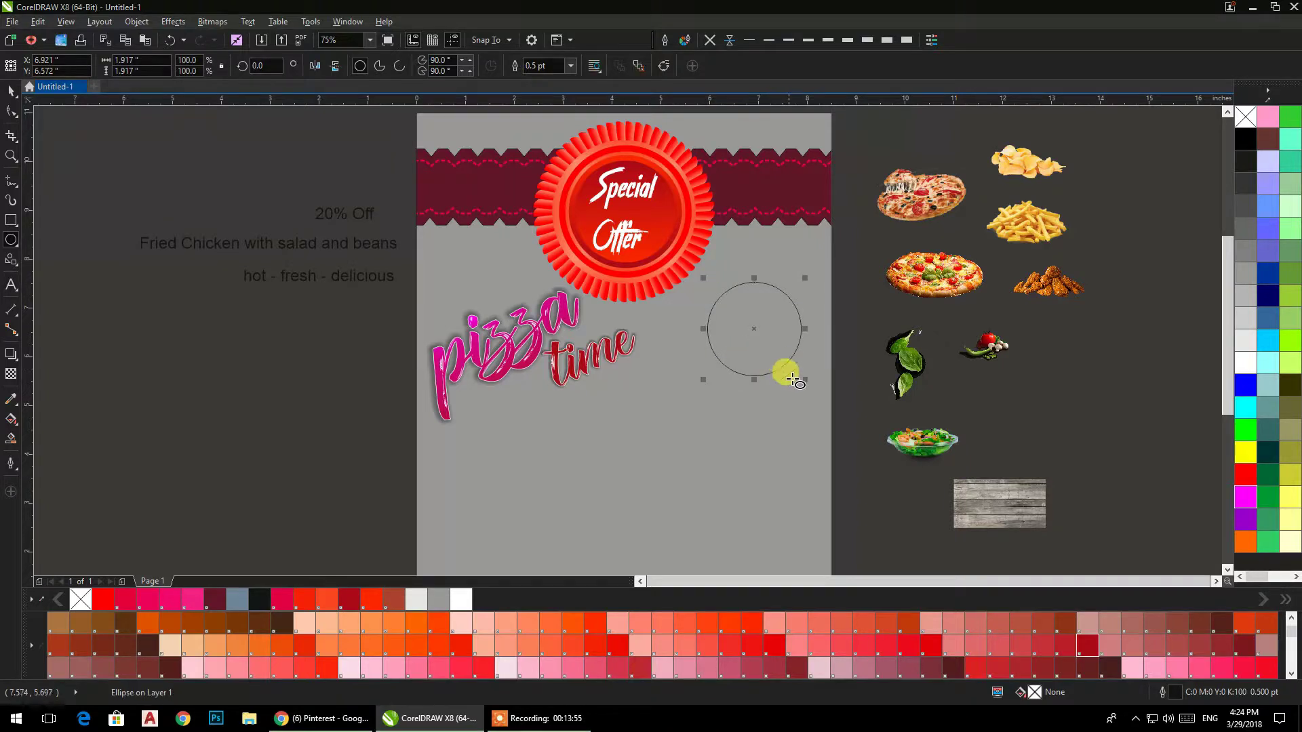
pyautogui.click(11, 90)
pyautogui.moveTo(766, 326); pyautogui.dragTo(771, 274)
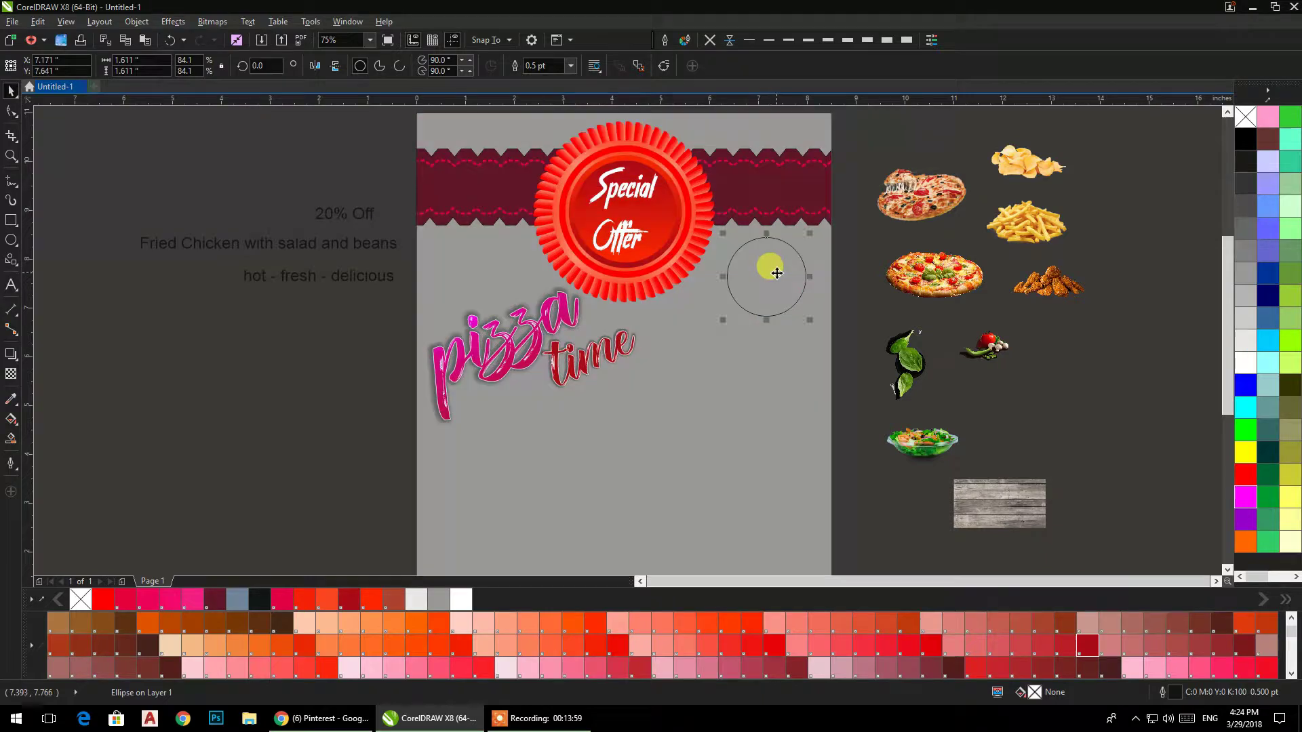
# Step: Enlarge the circle to about 2.42 in and add a concentric copy about 2.17 in in diameter inside it
pyautogui.scroll(2, 771, 276)
pyautogui.click(677, 354)
pyautogui.click(699, 324)
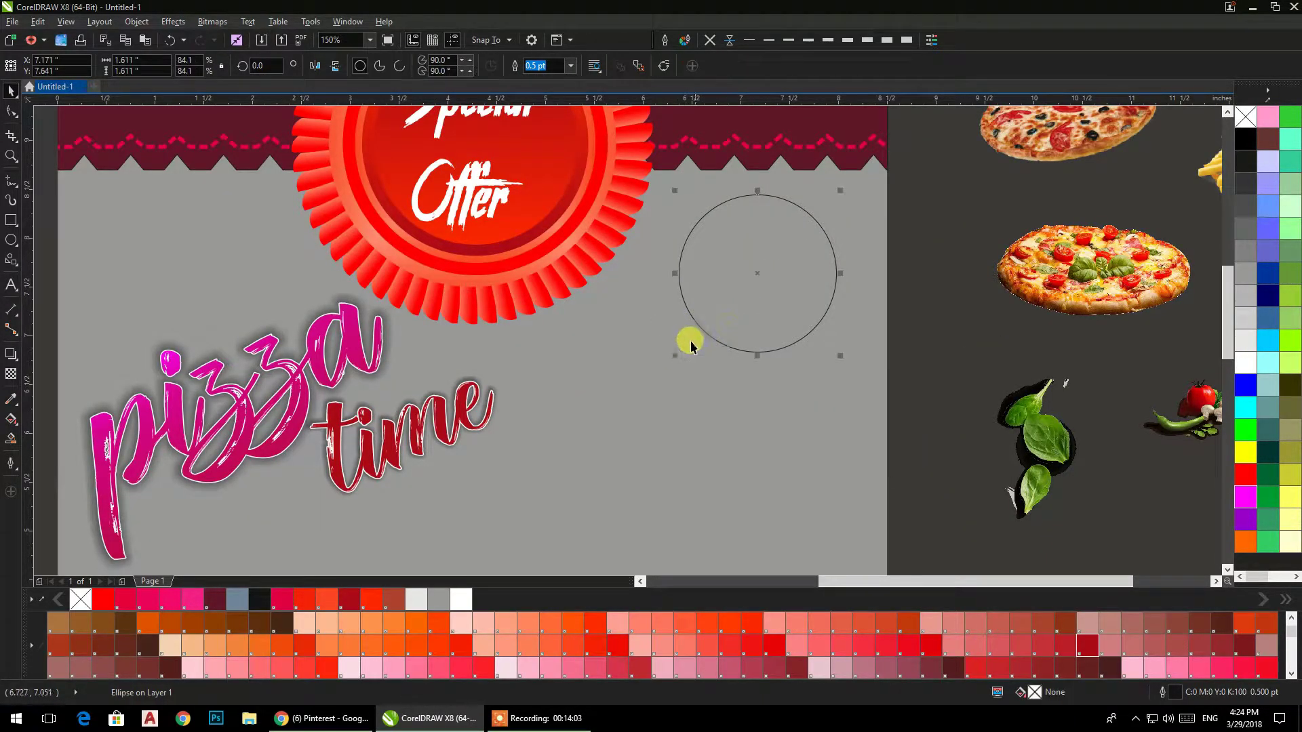
pyautogui.moveTo(675, 355); pyautogui.dragTo(637, 393)
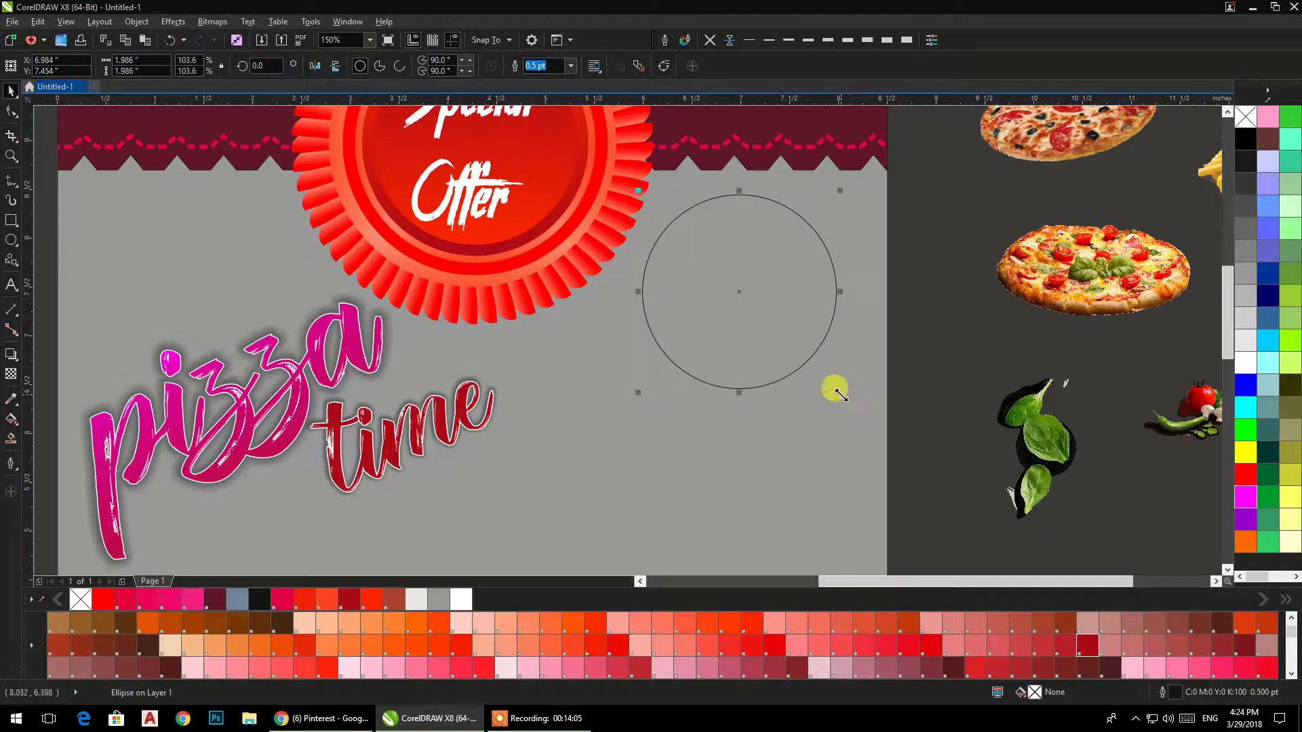
pyautogui.moveTo(864, 417); pyautogui.dragTo(862, 415)
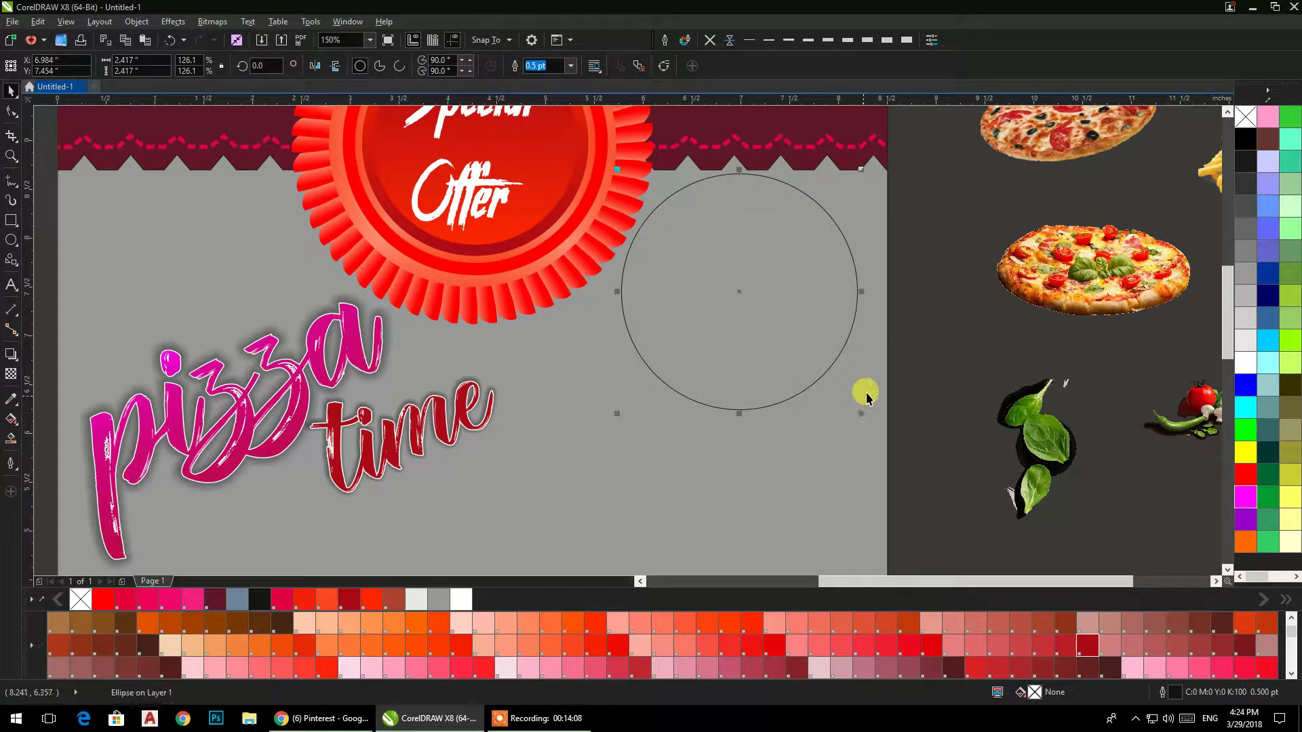
pyautogui.moveTo(790, 324)
pyautogui.mouseDown()
pyautogui.moveTo(806, 337)
pyautogui.moveTo(804, 321)
pyautogui.mouseUp()
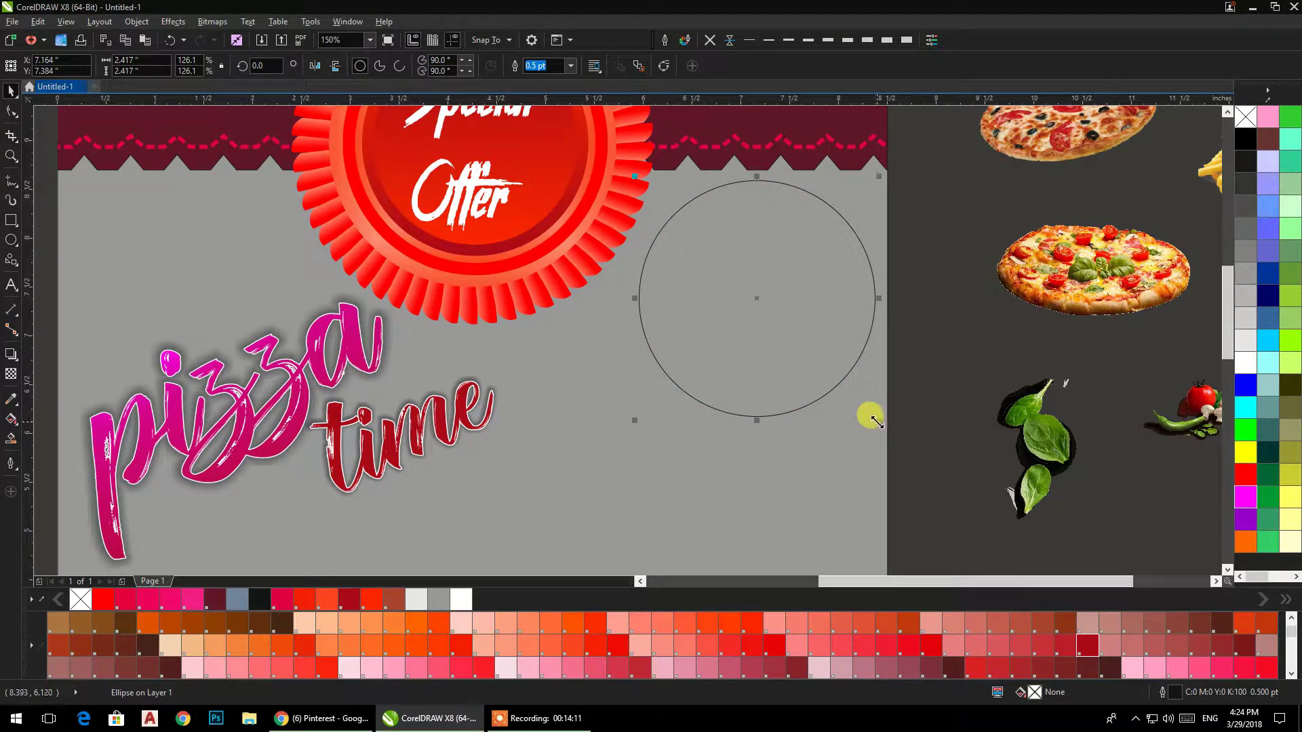
pyautogui.moveTo(866, 412); pyautogui.dragTo(867, 409)
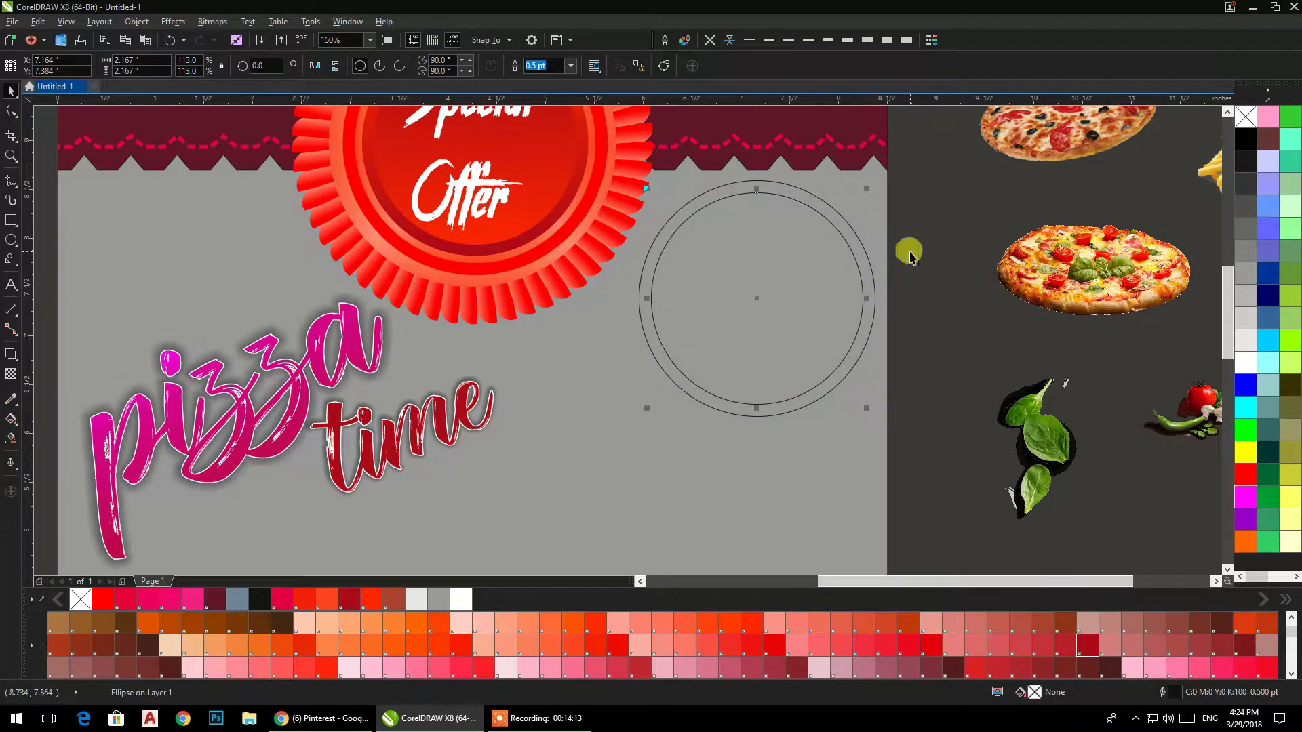
# Step: Apply a horizontal linear fountain fill across both concentric circles together, running from black to white
pyautogui.click(867, 258)
pyautogui.click(924, 183)
pyautogui.moveTo(916, 134); pyautogui.dragTo(623, 448)
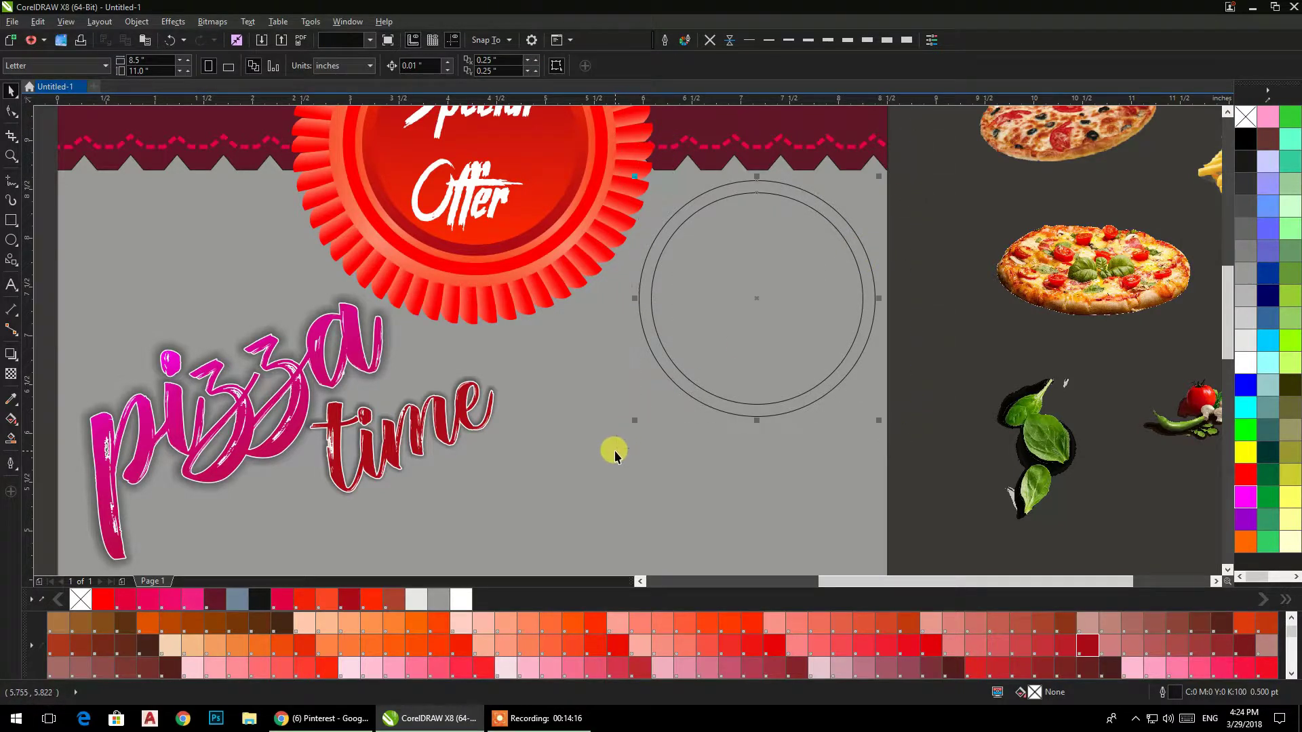
pyautogui.click(11, 421)
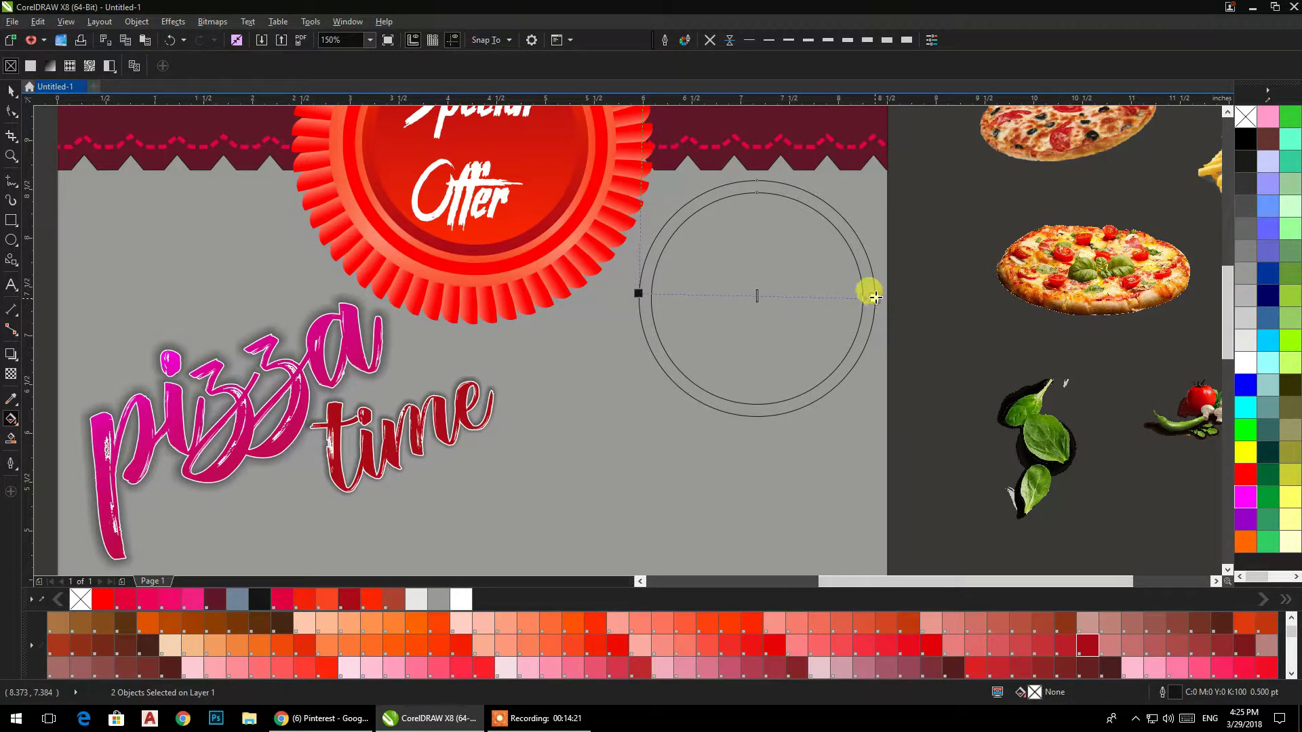
pyautogui.moveTo(875, 297); pyautogui.dragTo(875, 297)
pyautogui.click(11, 90)
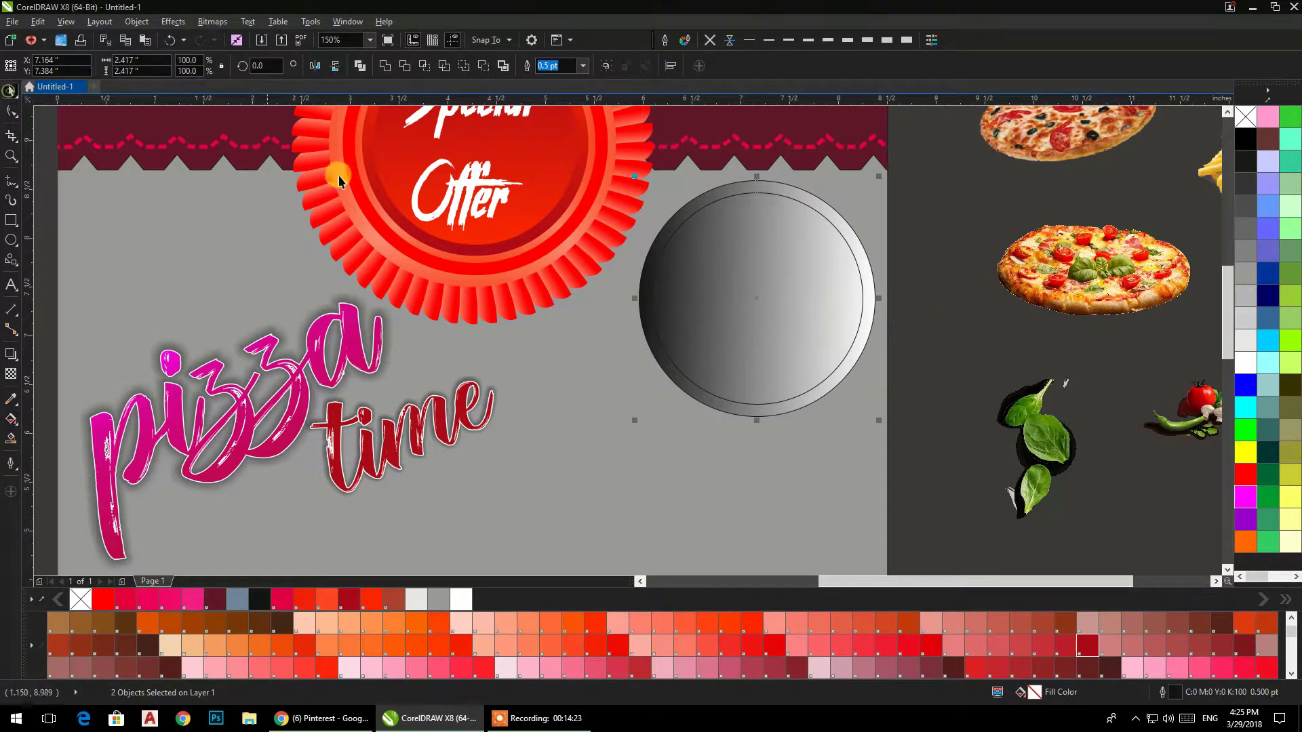
# Step: Recolor the circles' fountain fill to run from light blue at the start to dark blue at the end
pyautogui.click(12, 422)
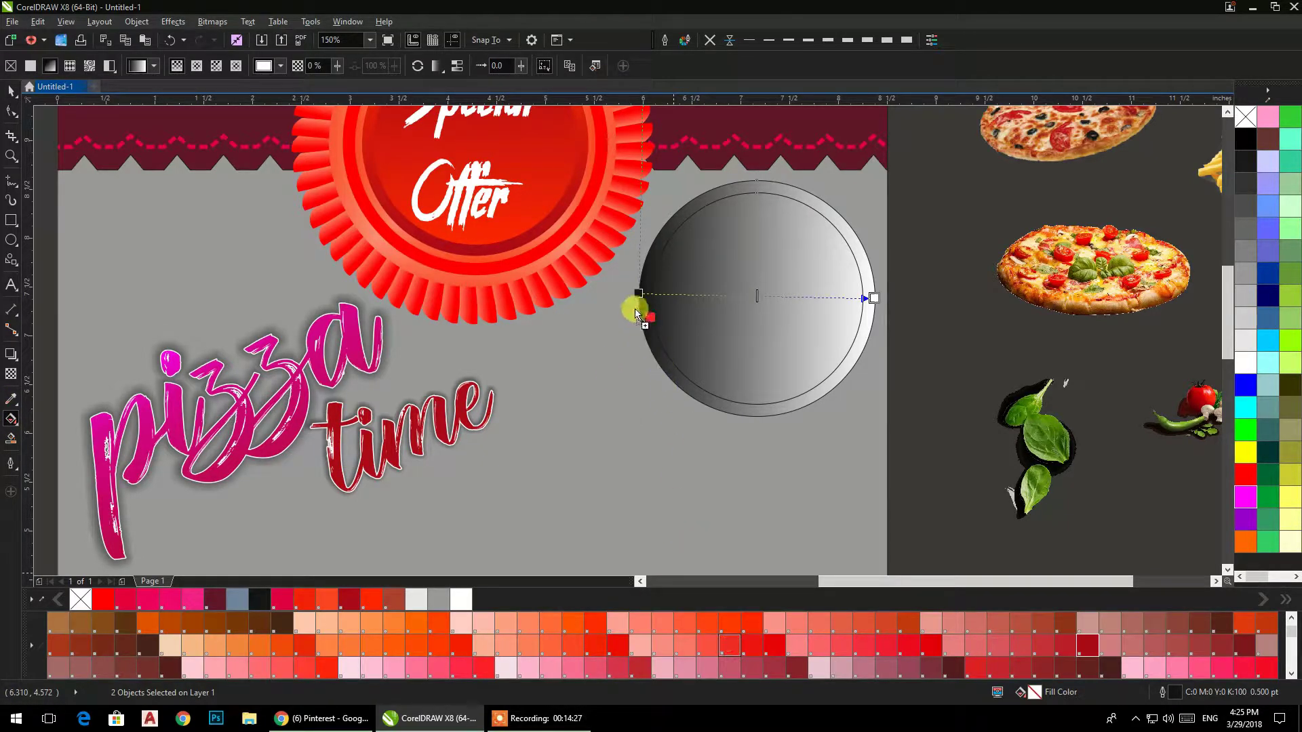
pyautogui.moveTo(730, 646); pyautogui.dragTo(637, 292)
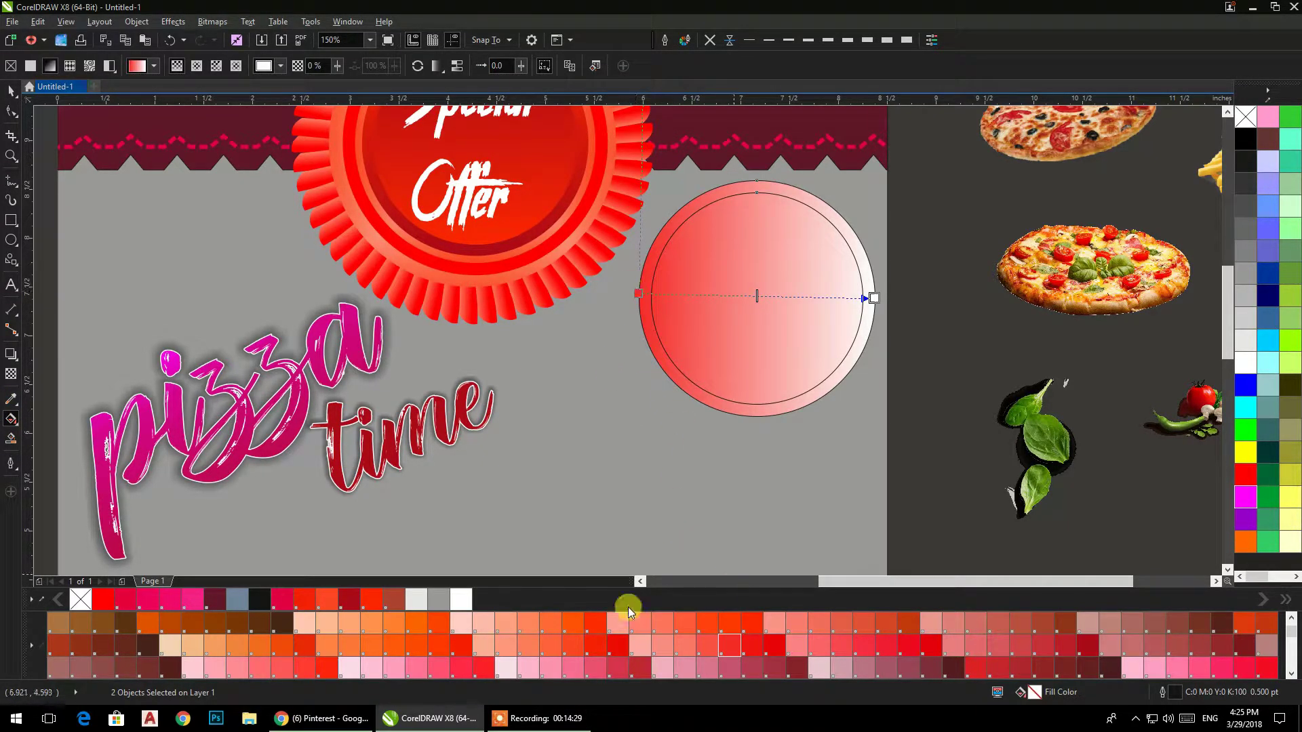
pyautogui.scroll(-3, 568, 648)
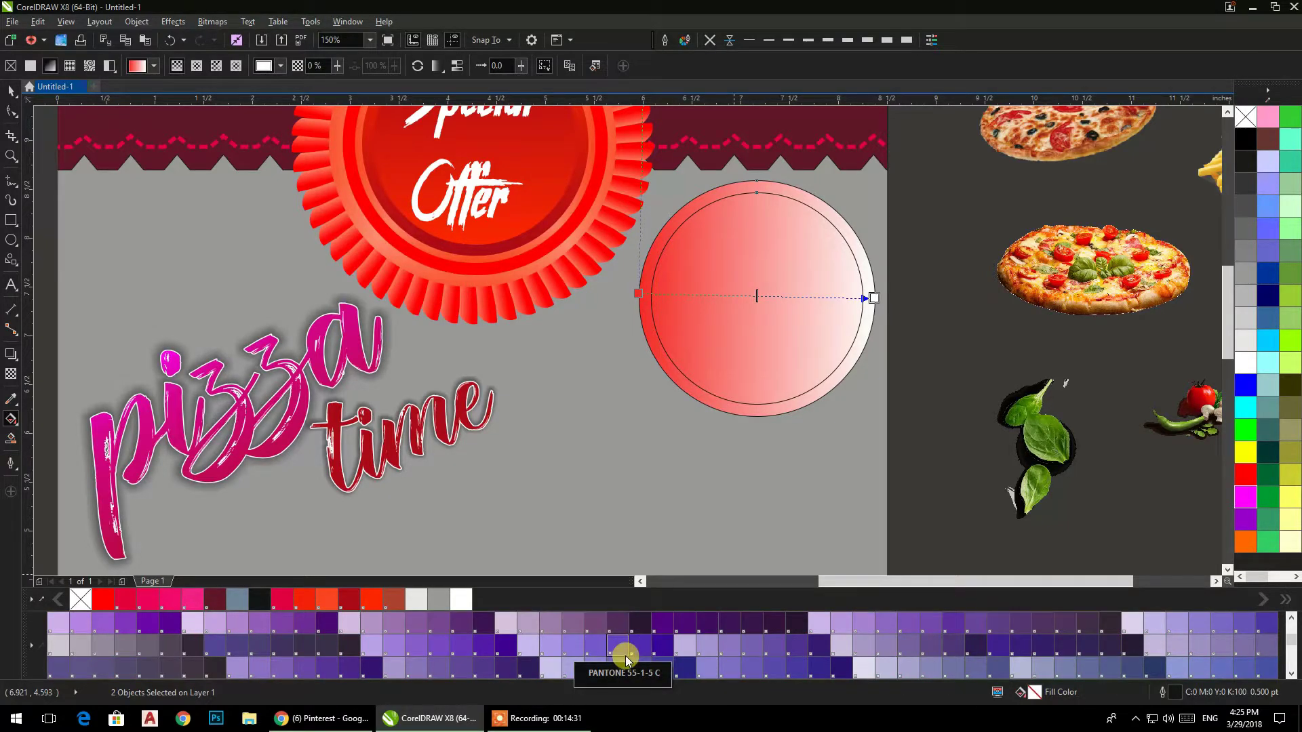
pyautogui.scroll(-3, 623, 654)
pyautogui.scroll(3, 740, 653)
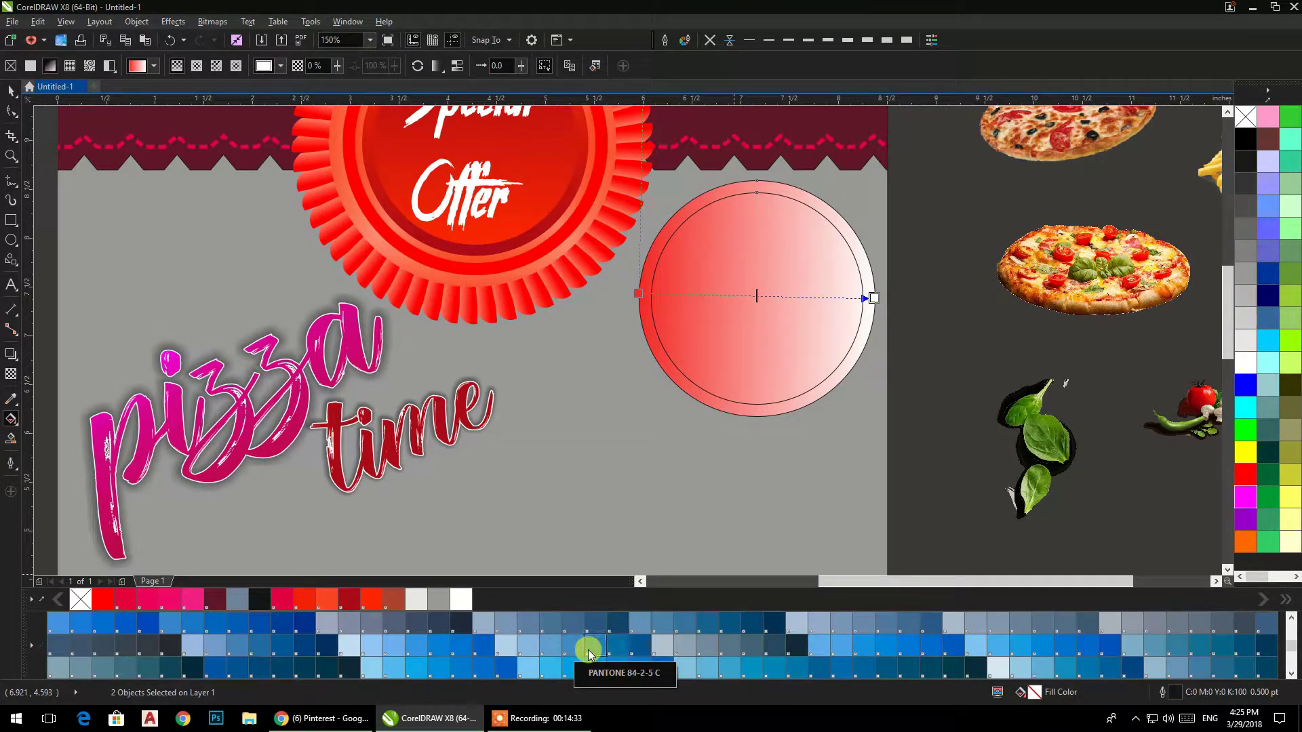
pyautogui.moveTo(549, 667); pyautogui.dragTo(638, 298)
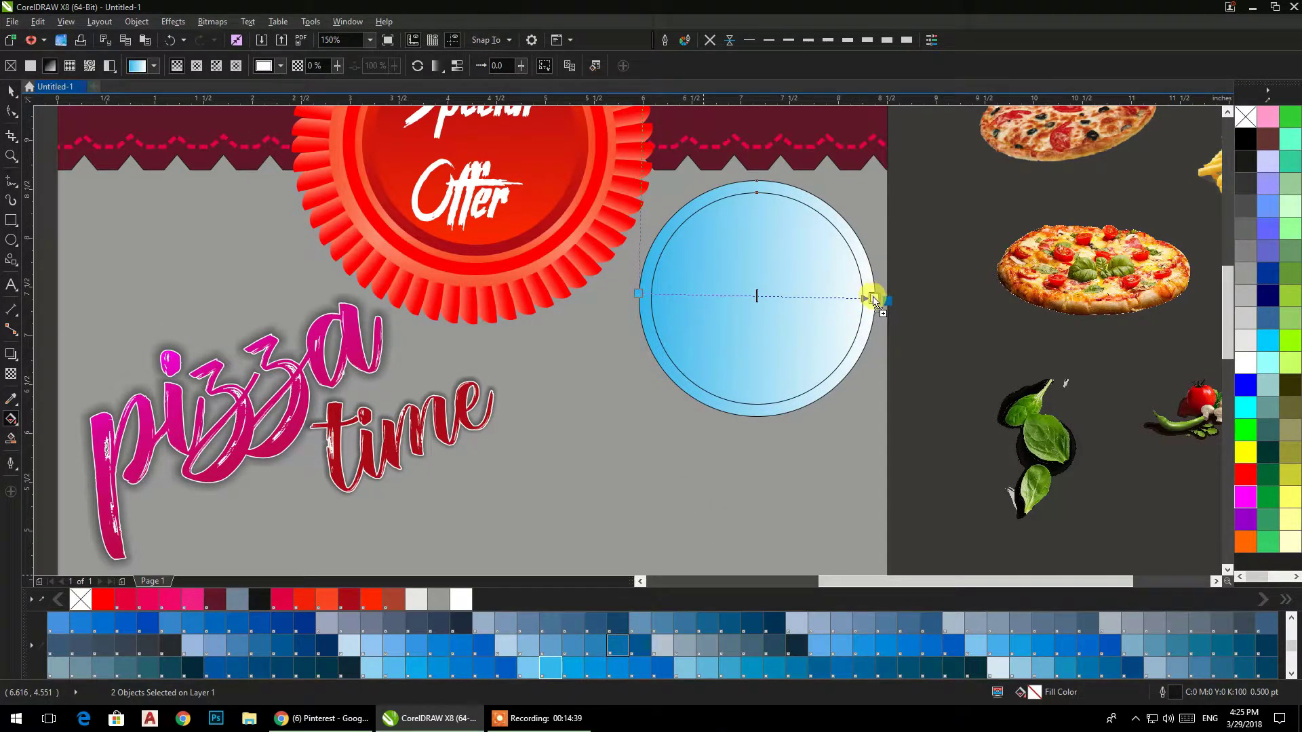
pyautogui.moveTo(874, 300); pyautogui.dragTo(874, 299)
# Step: Remove the outlines of both blue circles and mirror the inner circle horizontally to reverse its gradient
pyautogui.click(11, 90)
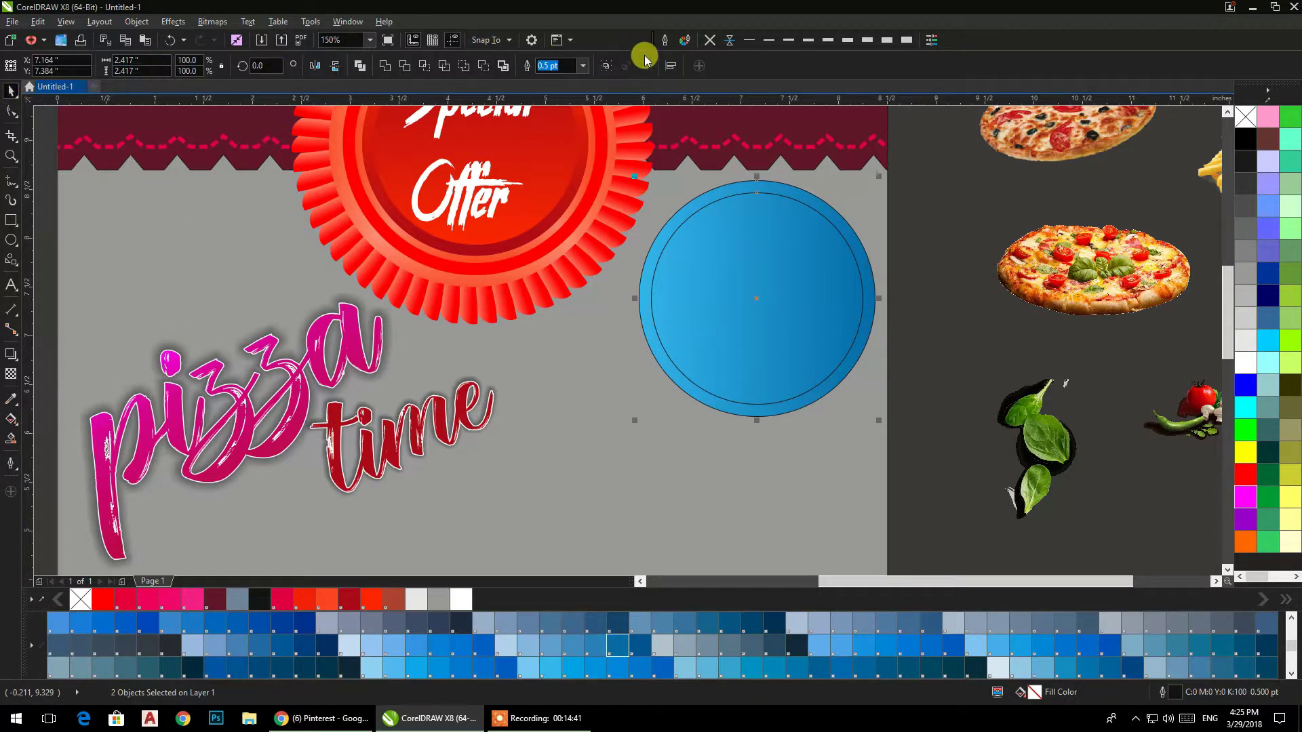
pyautogui.click(709, 40)
pyautogui.click(931, 177)
pyautogui.click(791, 268)
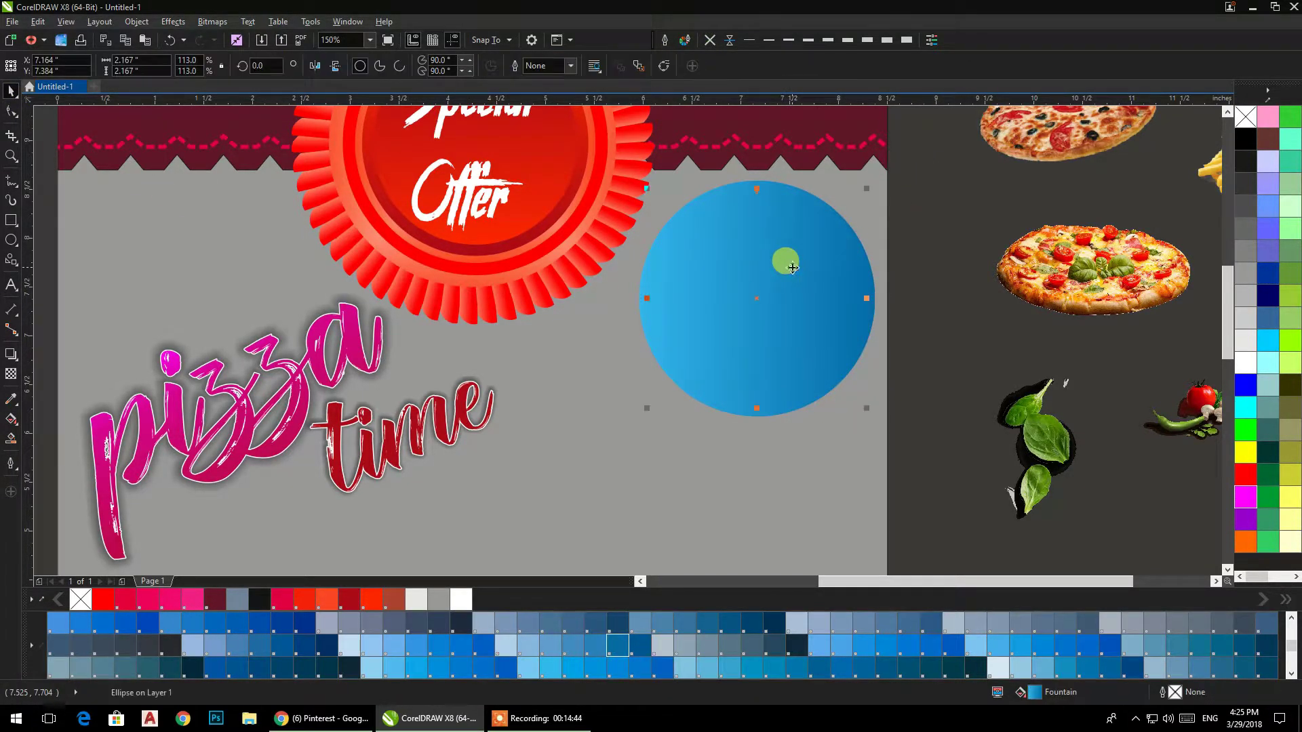
pyautogui.click(315, 67)
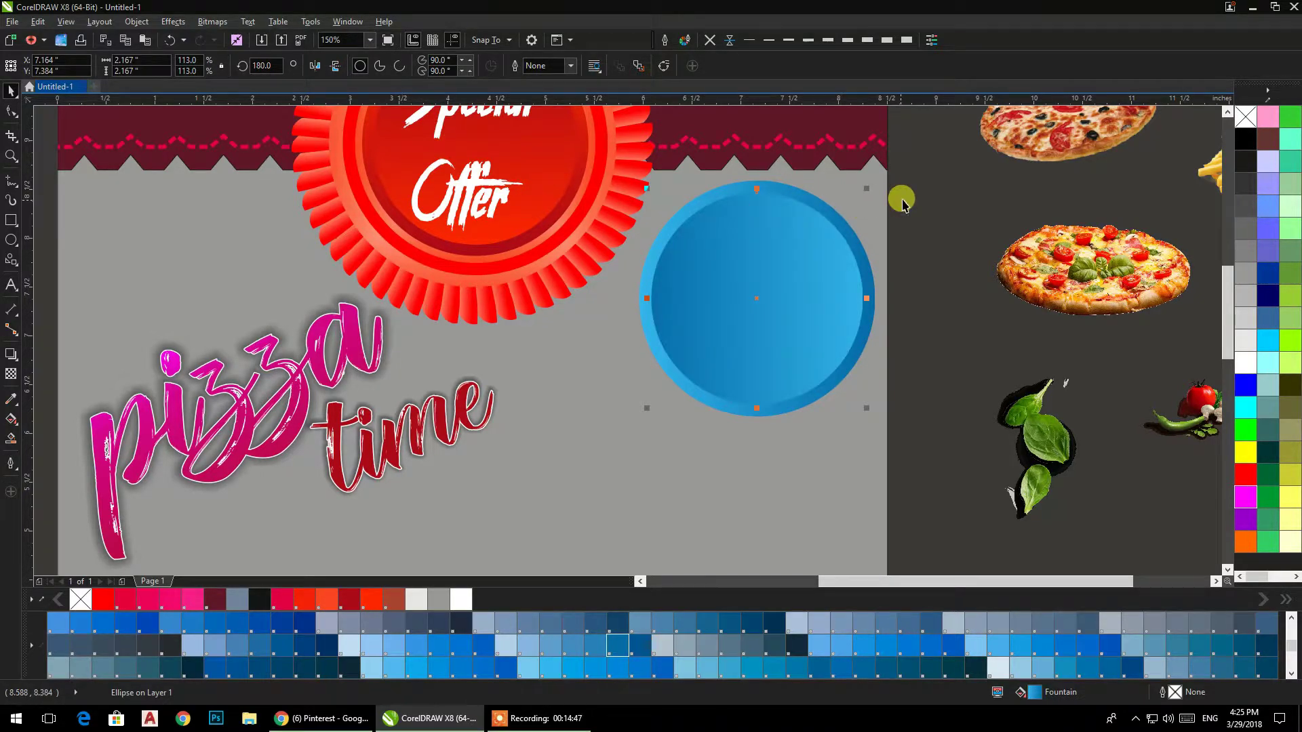
# Step: Scale both blue circles together about their center to about 2.18 in
pyautogui.click(922, 148)
pyautogui.moveTo(922, 148); pyautogui.dragTo(560, 471)
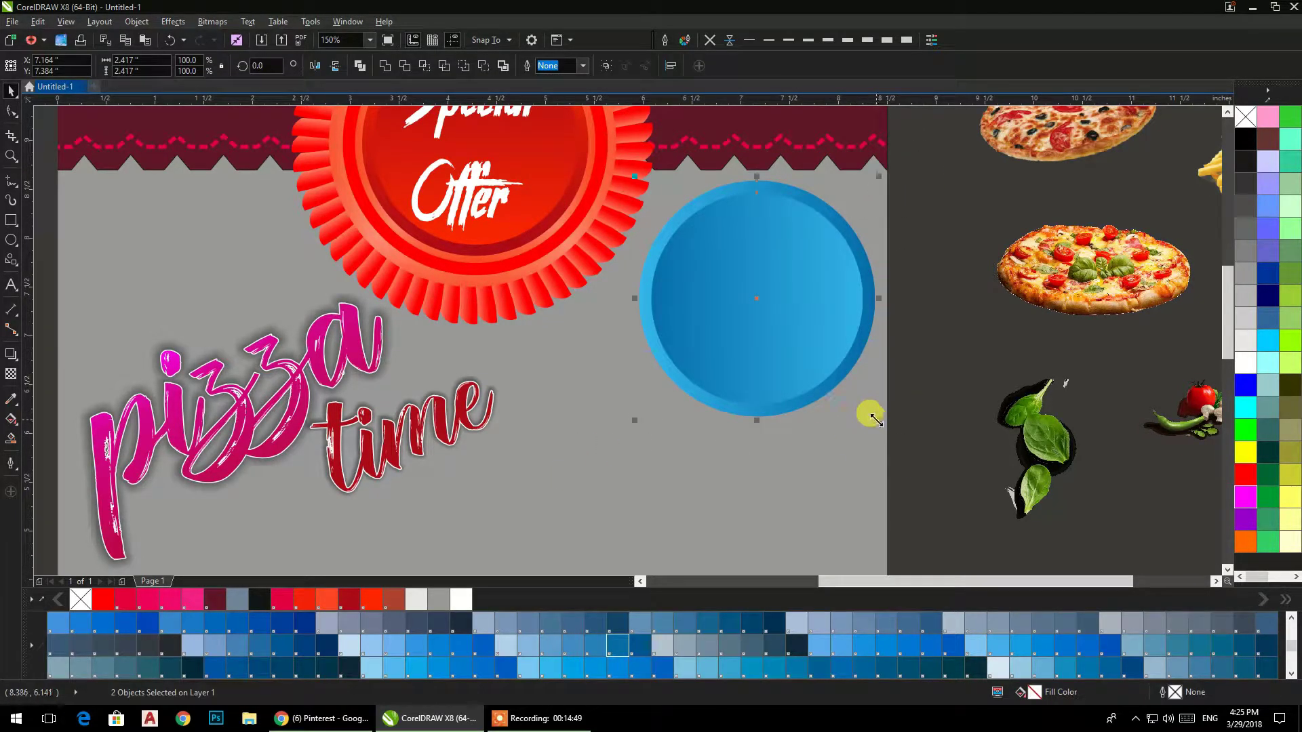
pyautogui.moveTo(876, 421); pyautogui.dragTo(864, 409)
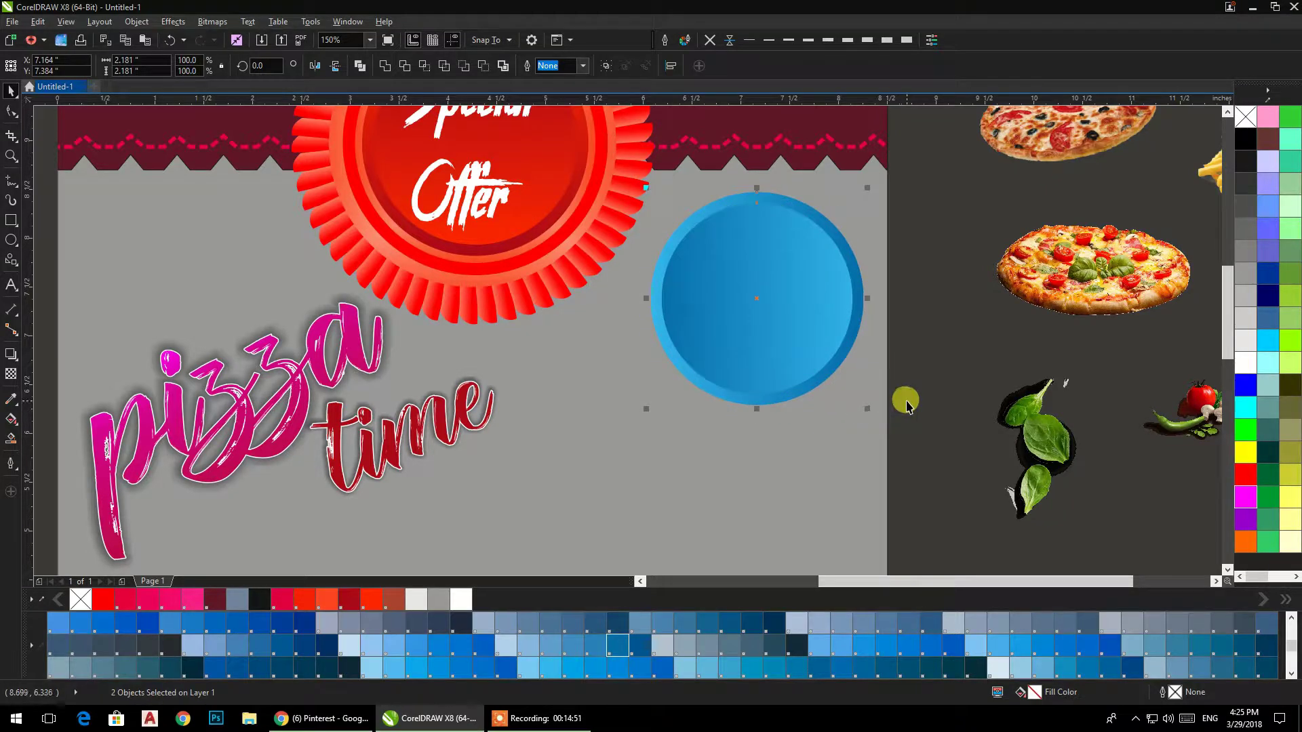
# Step: Draw a 6-sided polygon about 2.42 in wide and 2.79 in high in the empty area beside the page
pyautogui.scroll(-1, 860, 343)
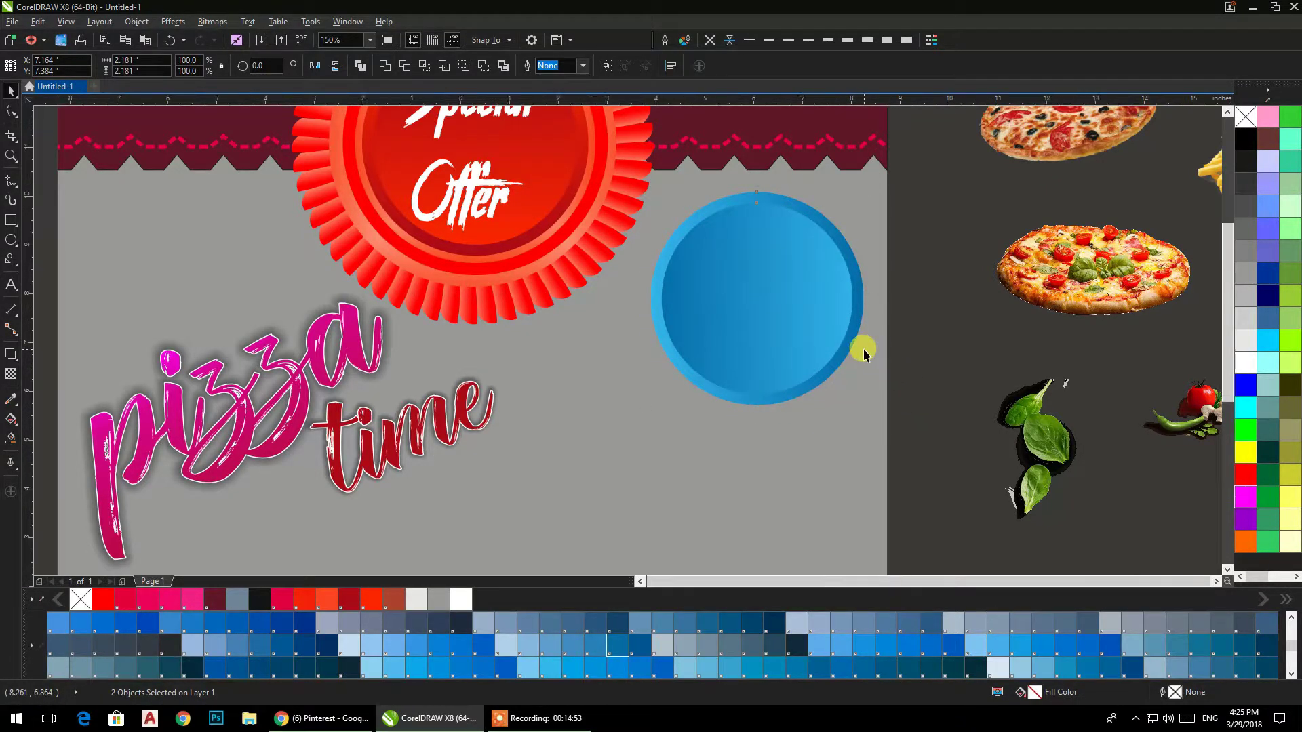
pyautogui.click(12, 265)
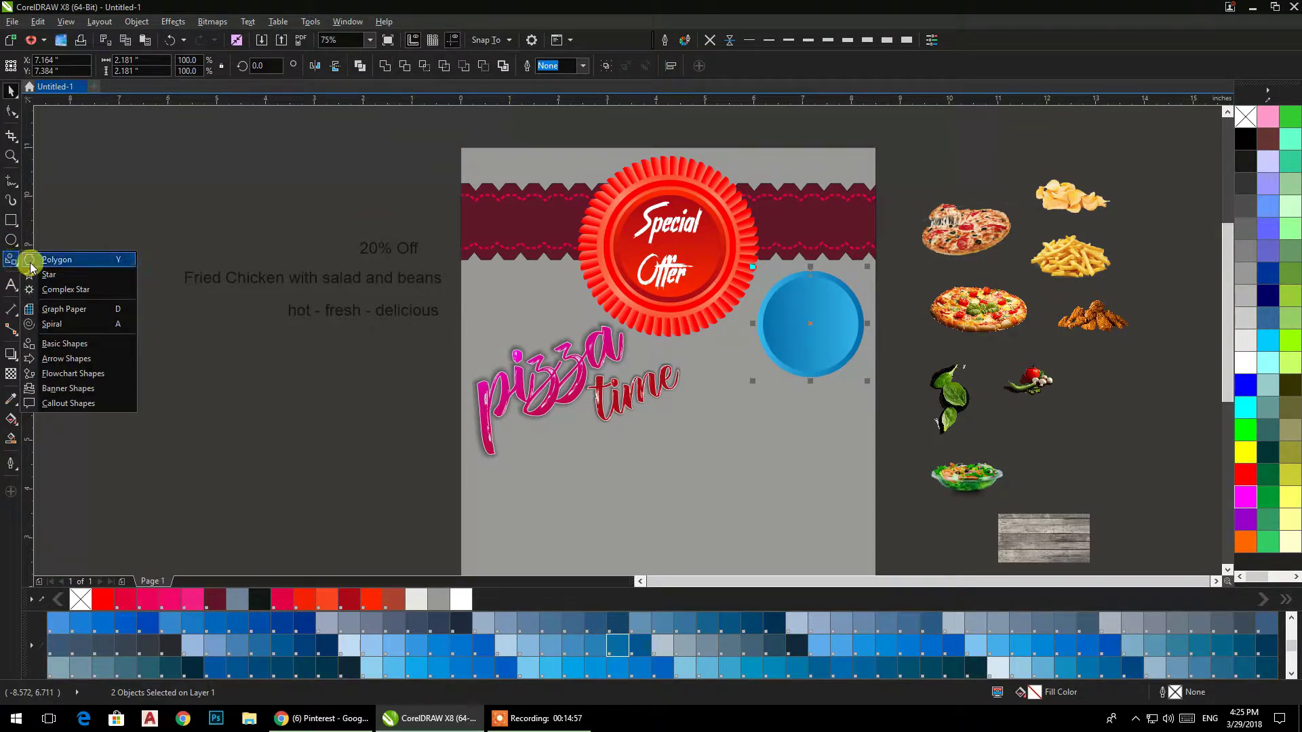
pyautogui.click(41, 261)
pyautogui.moveTo(176, 337); pyautogui.dragTo(314, 468)
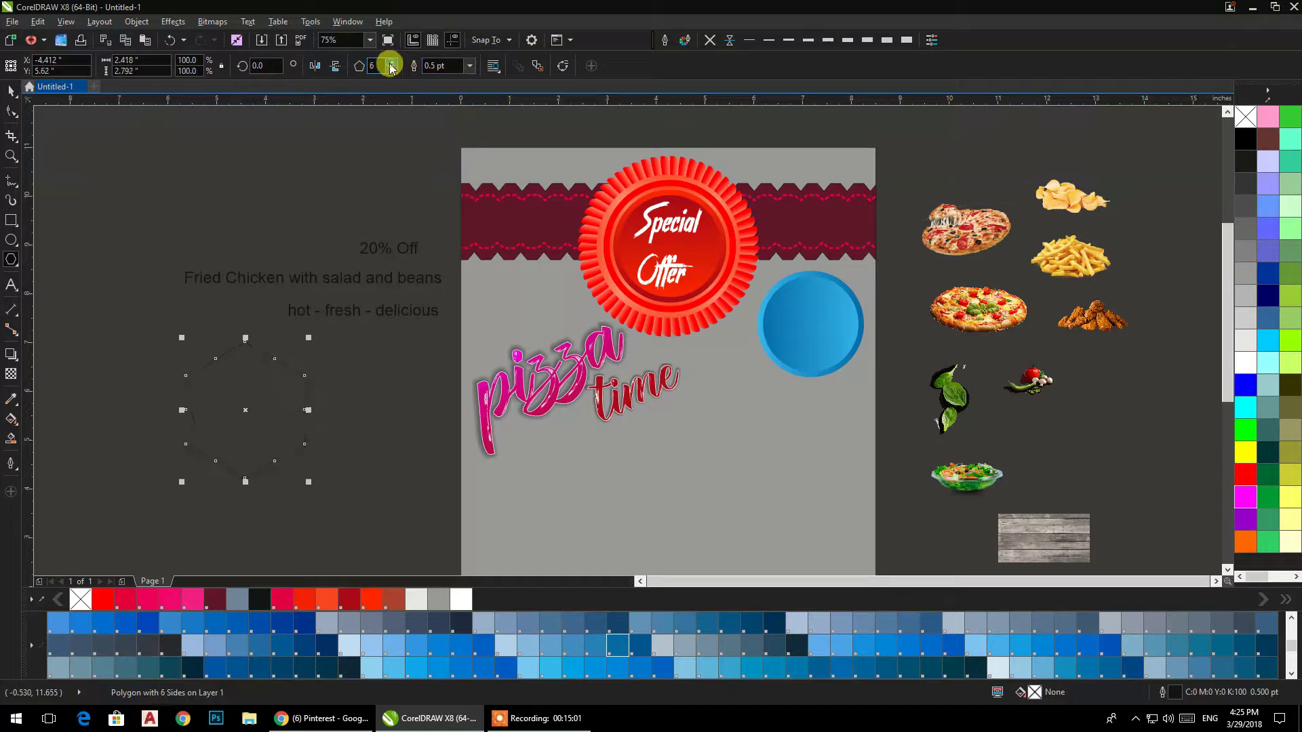
pyautogui.click(7, 94)
# Step: Add a concentric copy of the hexagon inside it, scaled to about 2.15 by 2.49 in
pyautogui.moveTo(205, 411); pyautogui.dragTo(346, 371)
pyautogui.scroll(1, 345, 370)
pyautogui.moveTo(550, 513); pyautogui.dragTo(539, 507)
pyautogui.scroll(-1, 407, 271)
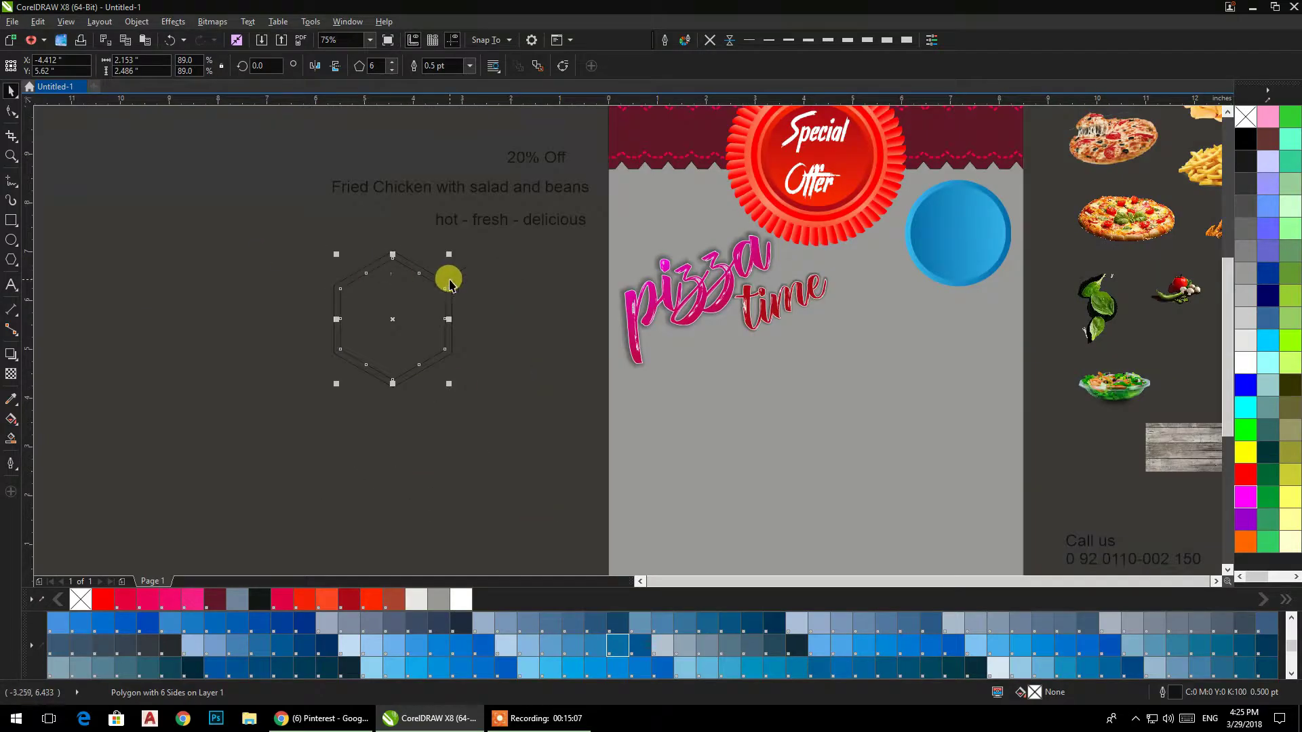
# Step: Copy the blue circle's fountain fill onto both the inner and outer hexagons
pyautogui.click(468, 289)
pyautogui.moveTo(310, 249); pyautogui.dragTo(496, 445)
pyautogui.click(922, 252)
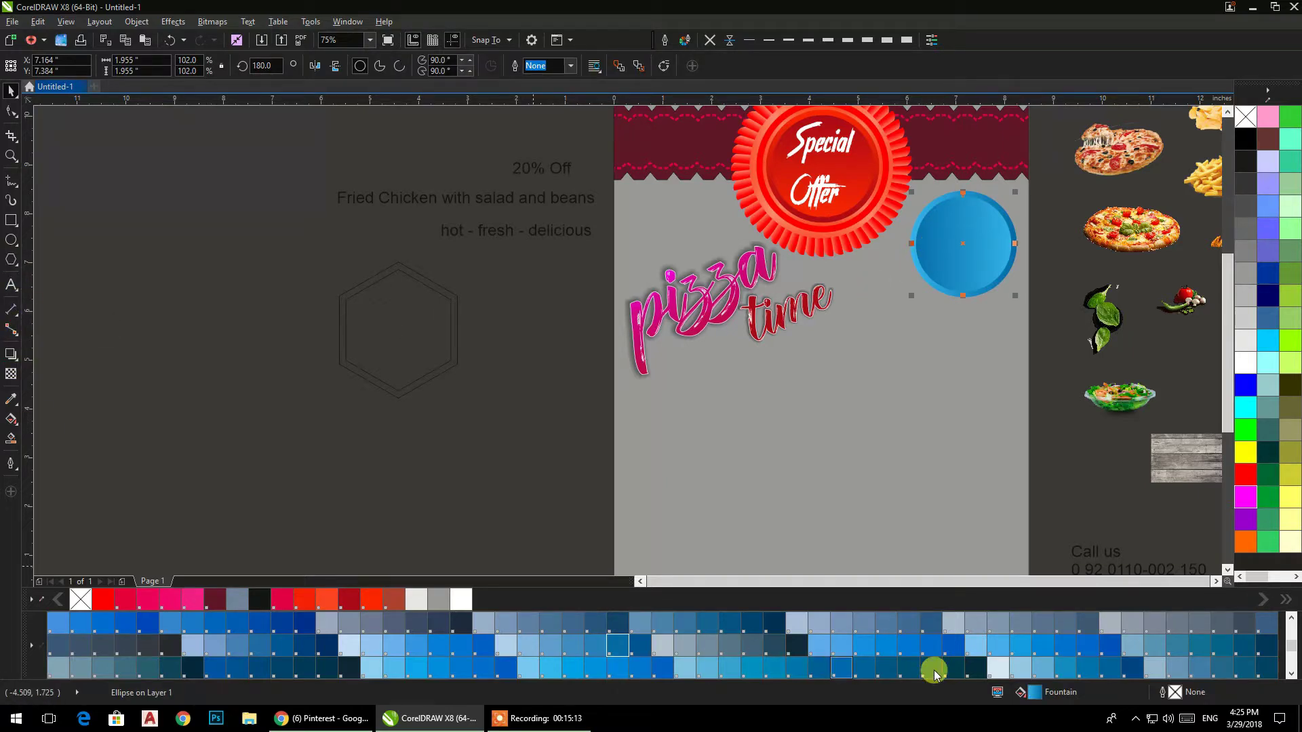
pyautogui.moveTo(1036, 697); pyautogui.dragTo(409, 354)
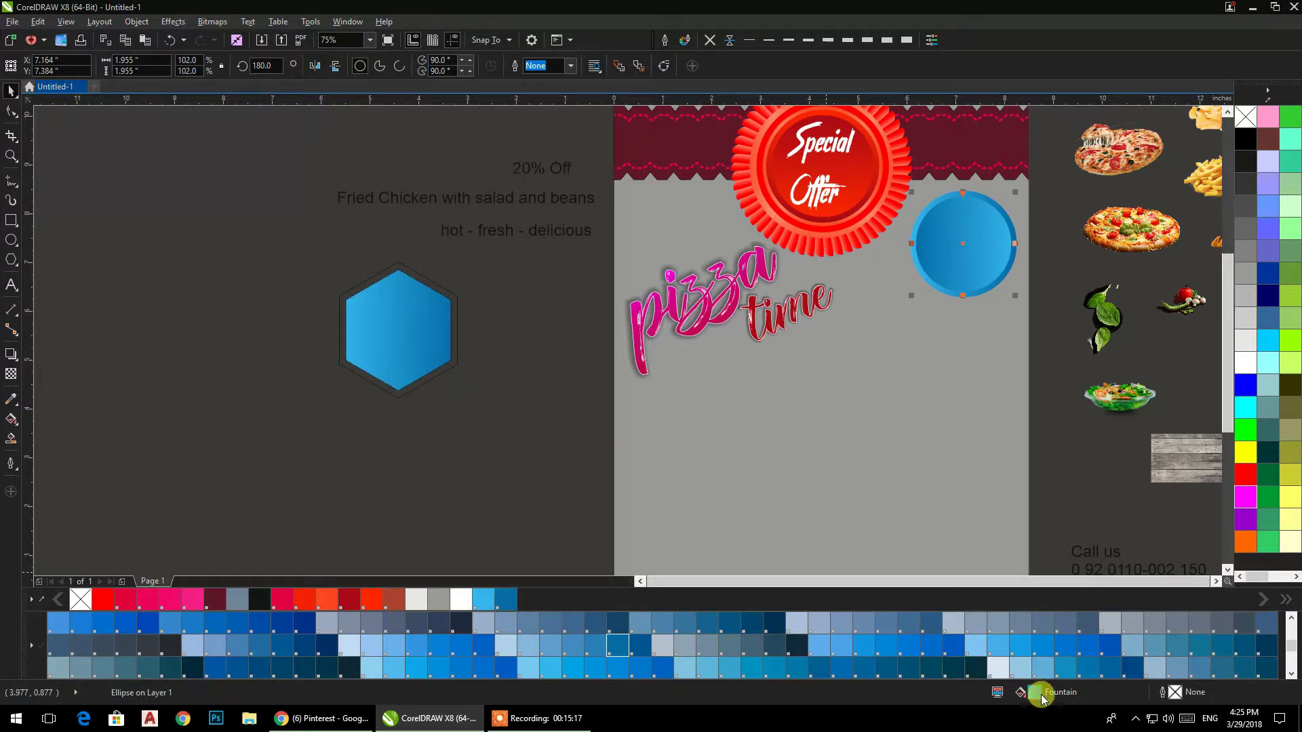
pyautogui.moveTo(756, 566); pyautogui.dragTo(452, 352)
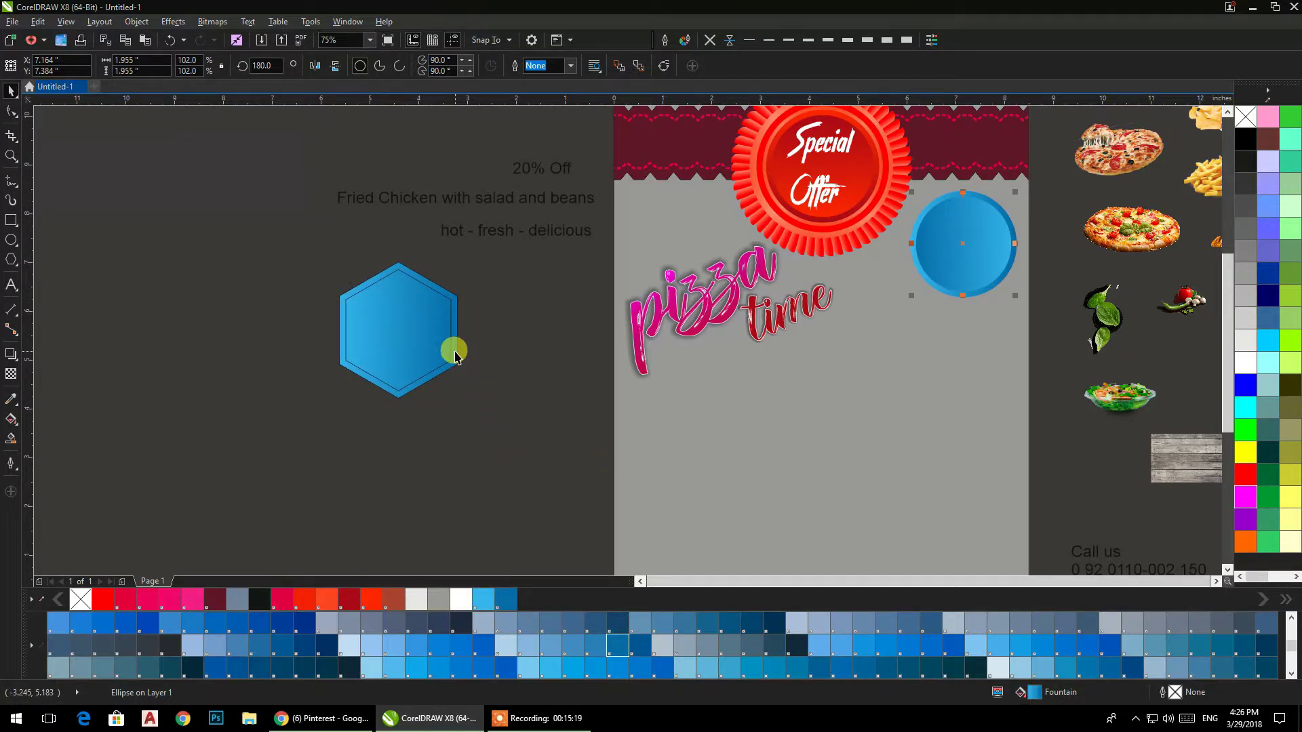
# Step: Remove the outlines of both hexagons and mirror the inner hexagon horizontally to reverse its gradient
pyautogui.moveTo(270, 239); pyautogui.dragTo(484, 430)
pyautogui.click(705, 40)
pyautogui.click(430, 315)
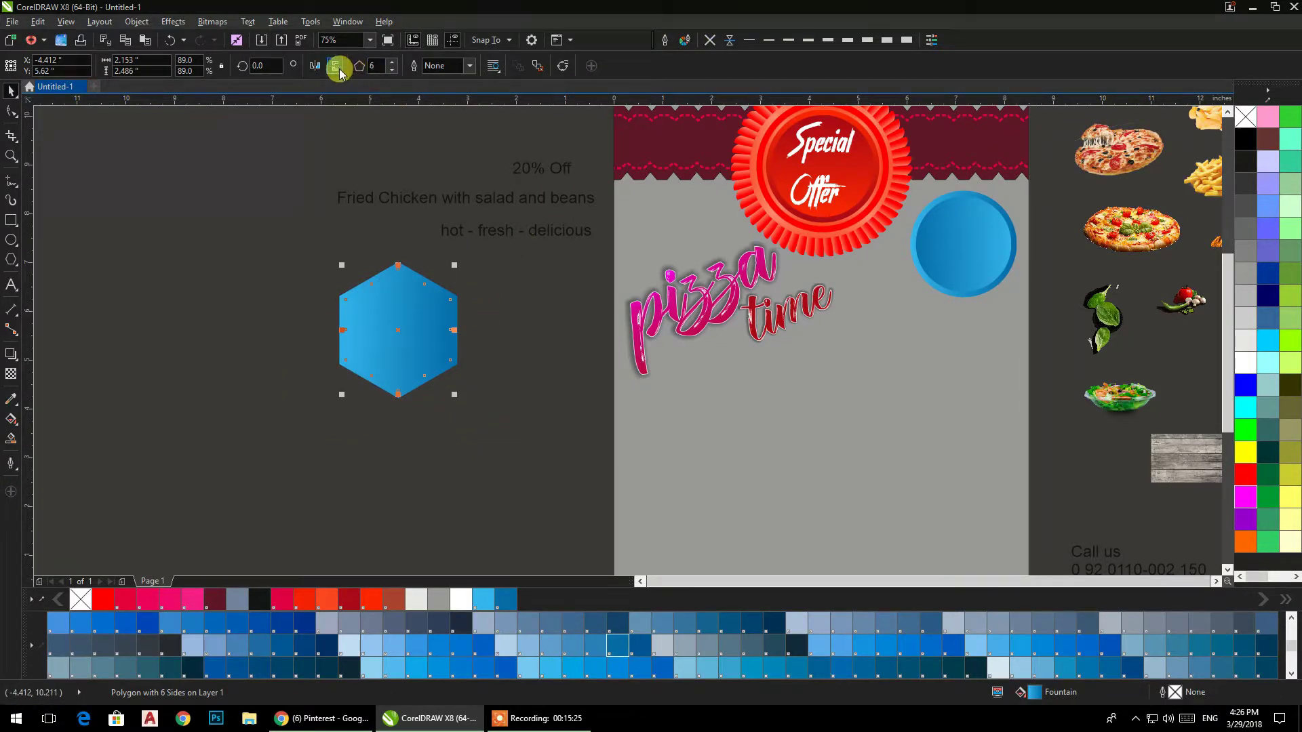
pyautogui.click(317, 68)
pyautogui.click(325, 251)
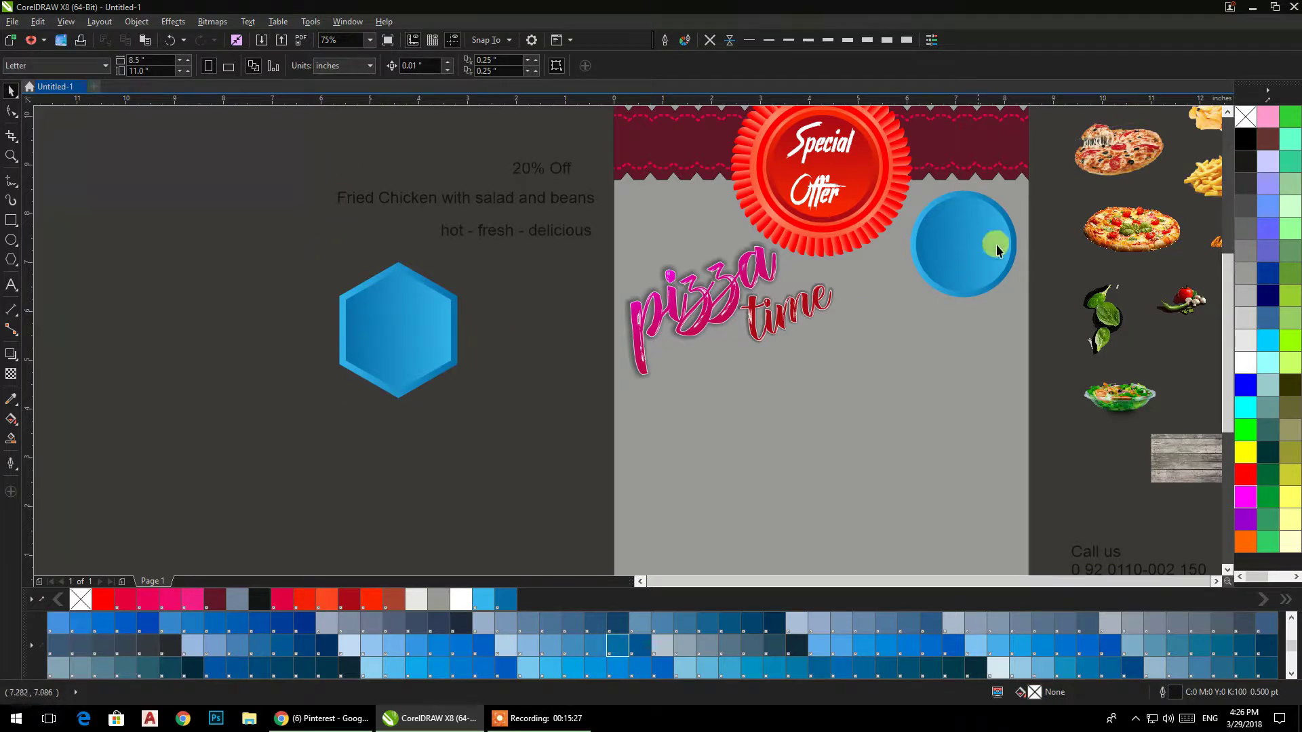
# Step: Delete the two blue circles from the page and group the two hexagons
pyautogui.moveTo(1058, 183); pyautogui.dragTo(894, 352)
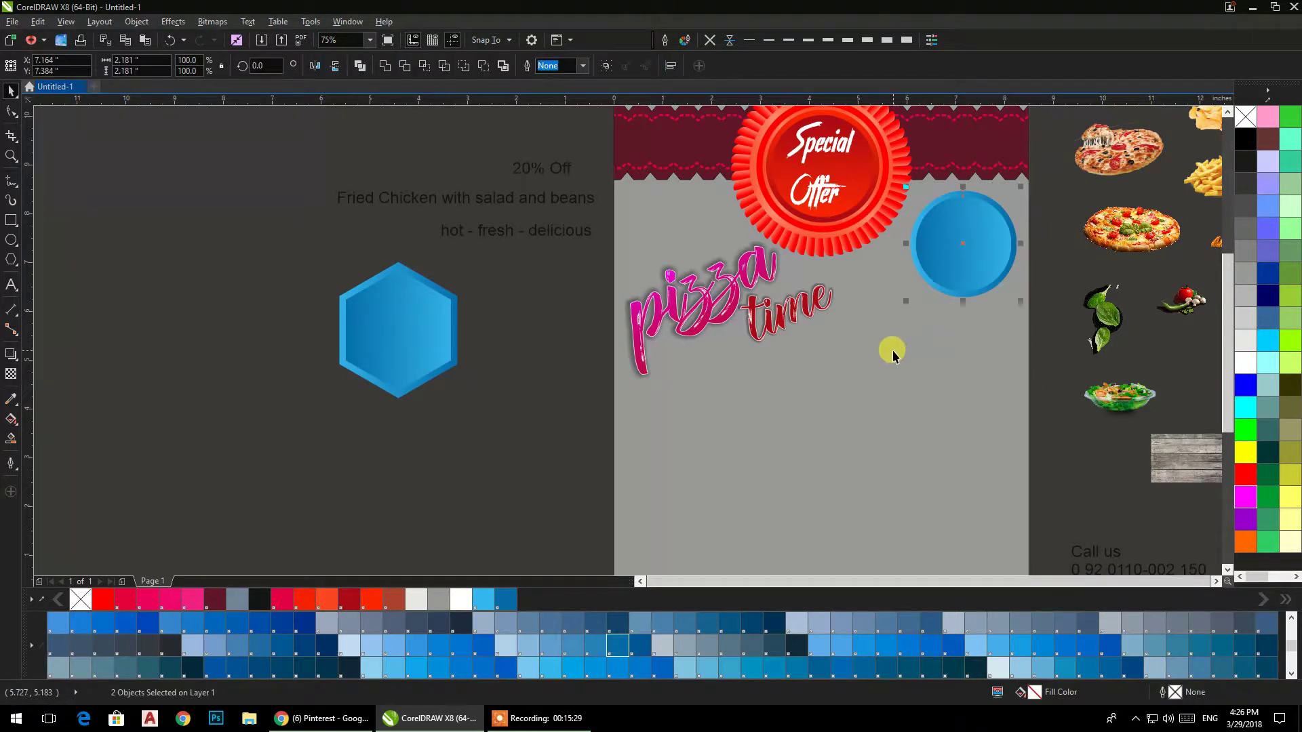
pyautogui.press('Delete')
pyautogui.moveTo(292, 242); pyautogui.dragTo(547, 445)
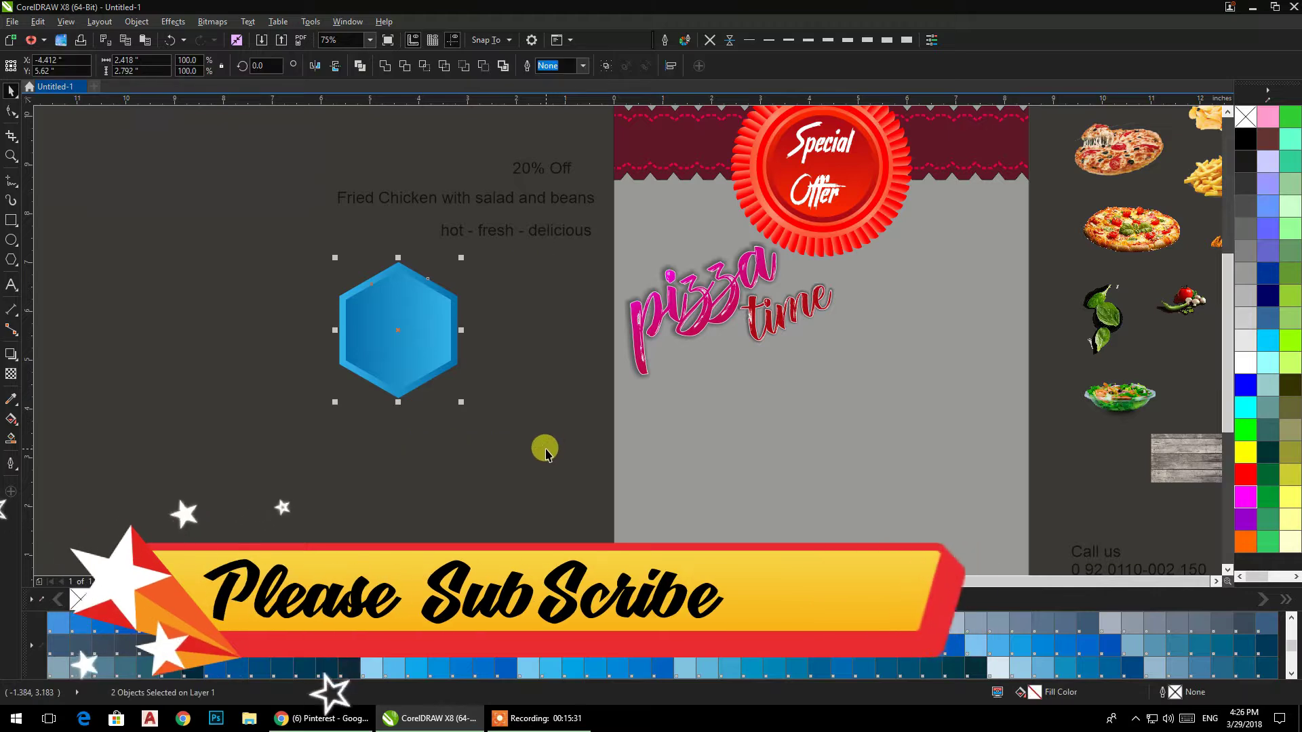
pyautogui.hotkey('ctrl', 'g')
# Step: Move the hexagon group onto the page beside the Special Offer badge and scale it to about 2.09 by 2.42 in
pyautogui.moveTo(418, 328); pyautogui.dragTo(976, 255)
pyautogui.moveTo(1019, 329); pyautogui.dragTo(1011, 320)
pyautogui.moveTo(978, 250); pyautogui.dragTo(978, 241)
pyautogui.moveTo(1049, 264); pyautogui.dragTo(981, 317)
pyautogui.scroll(1, 913, 291)
pyautogui.moveTo(913, 291); pyautogui.dragTo(925, 300)
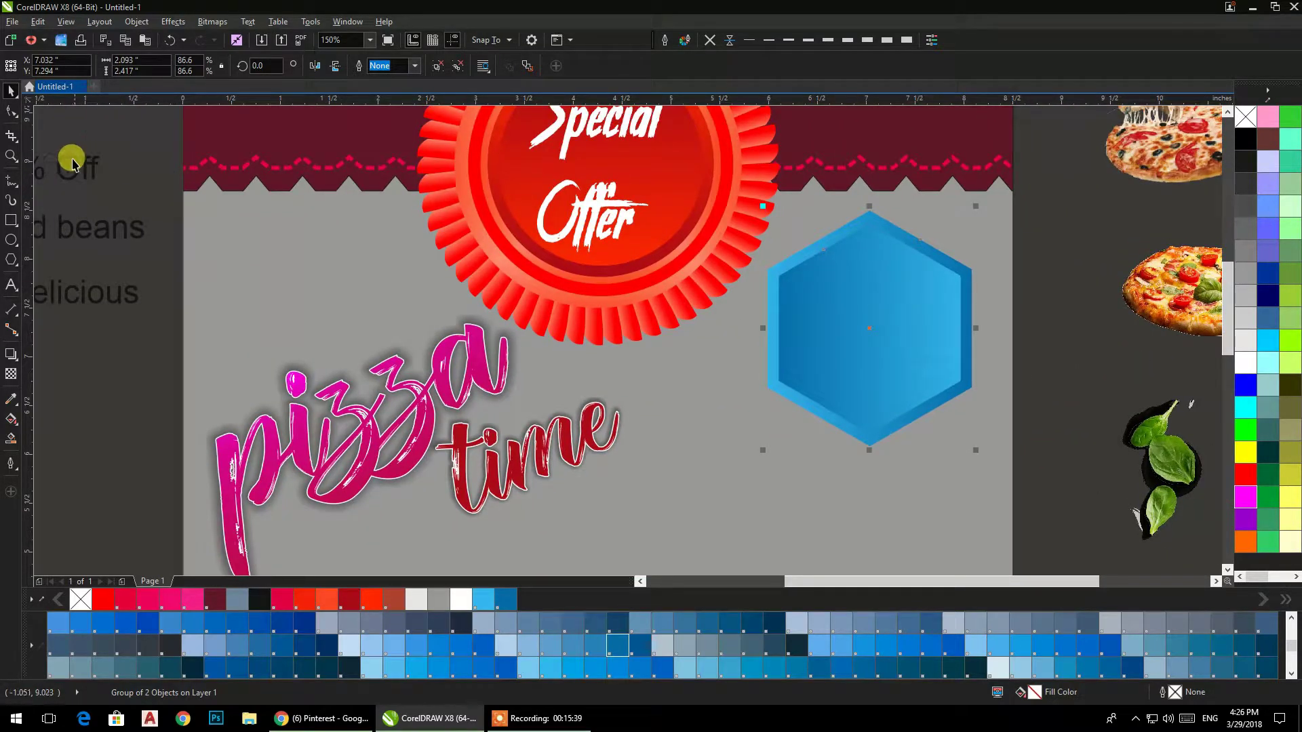
# Step: Place the "20% Off" text in front of the blue hexagon and break it into two lines after "20%"
pyautogui.moveTo(73, 165); pyautogui.dragTo(916, 290)
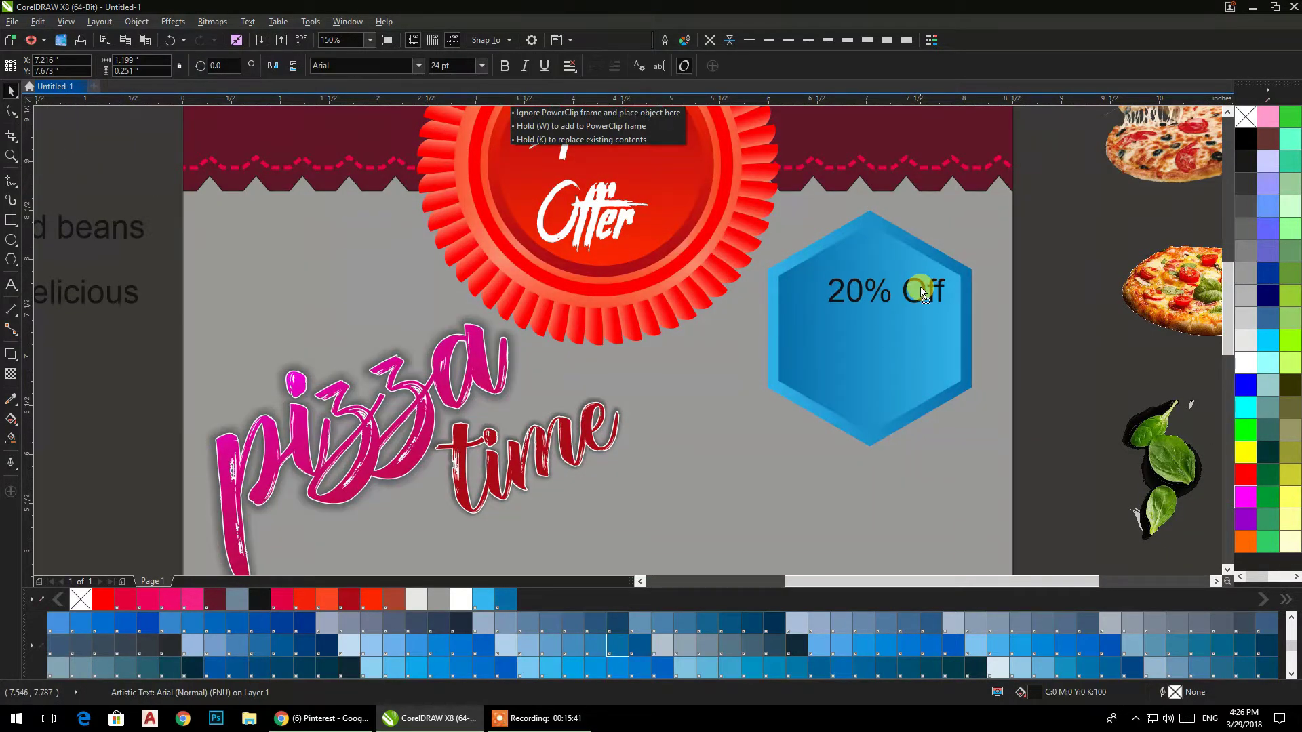
pyautogui.rightClick(885, 296)
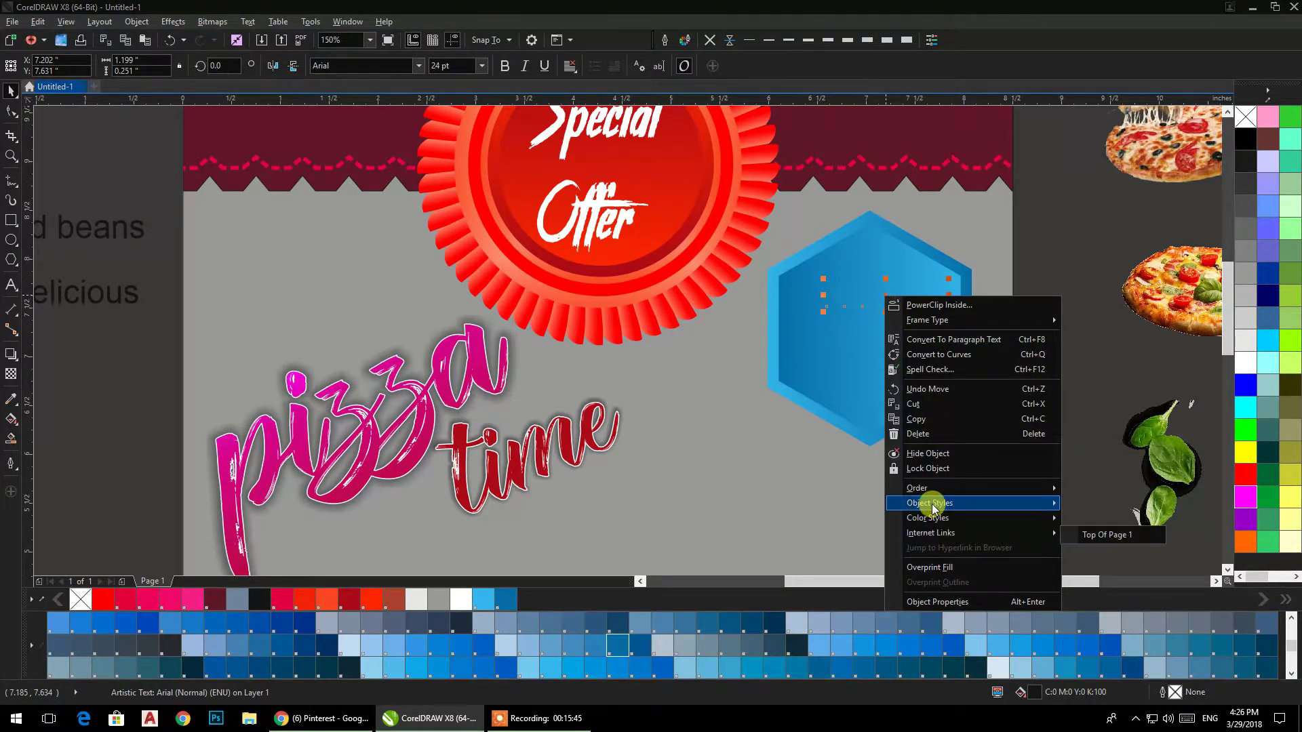
pyautogui.moveTo(964, 489)
pyautogui.click(1118, 491)
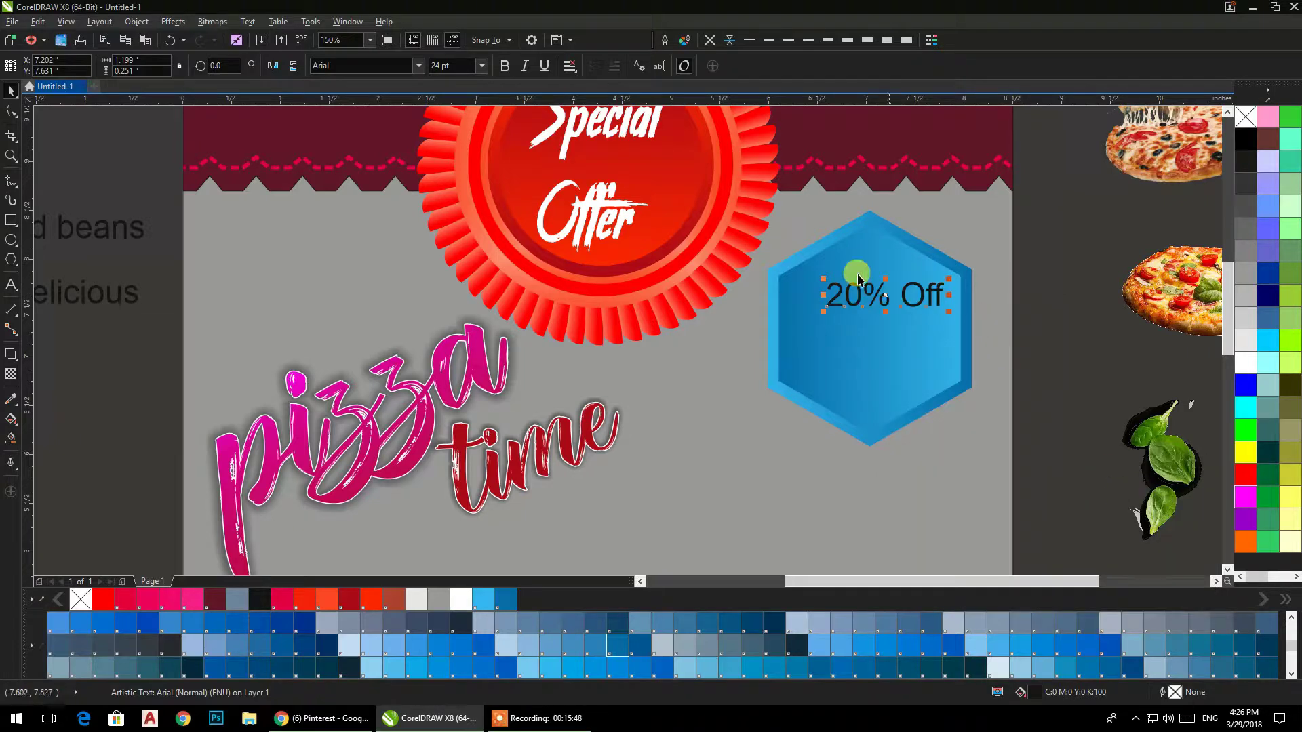
pyautogui.doubleClick(889, 301)
pyautogui.press('Return')
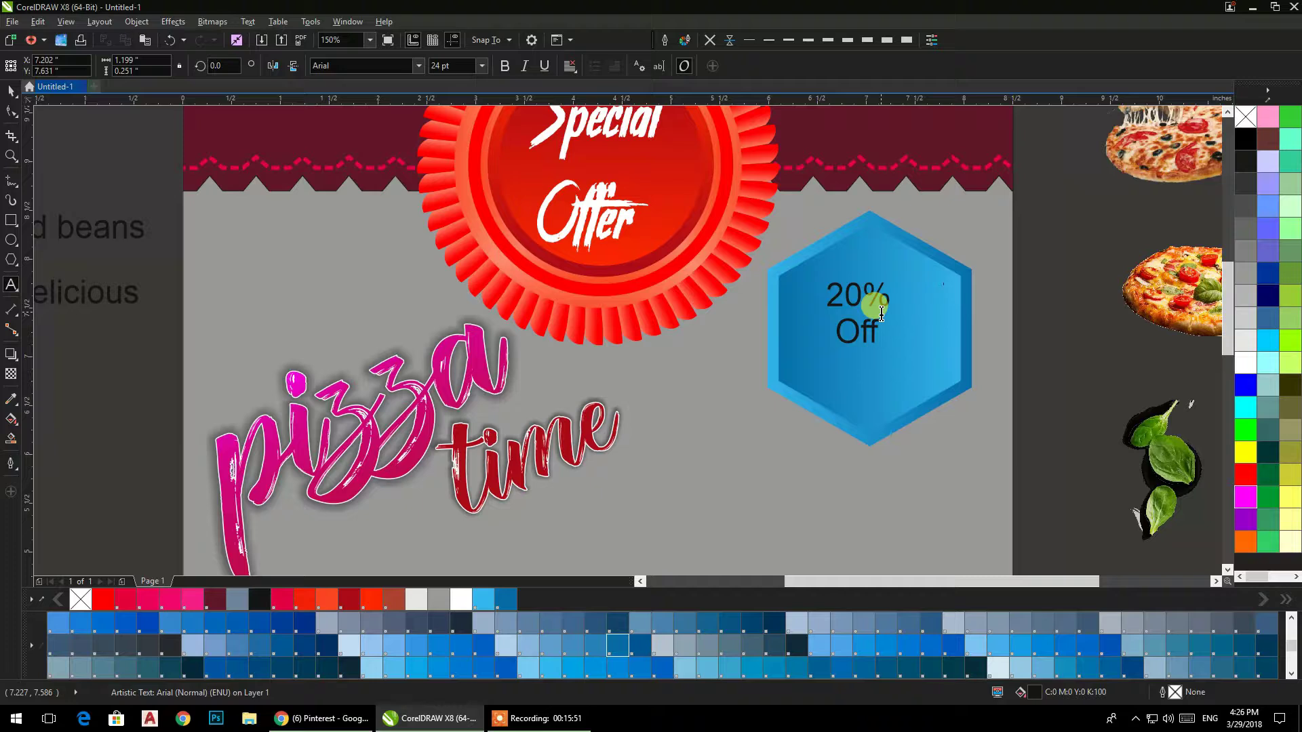
pyautogui.click(11, 90)
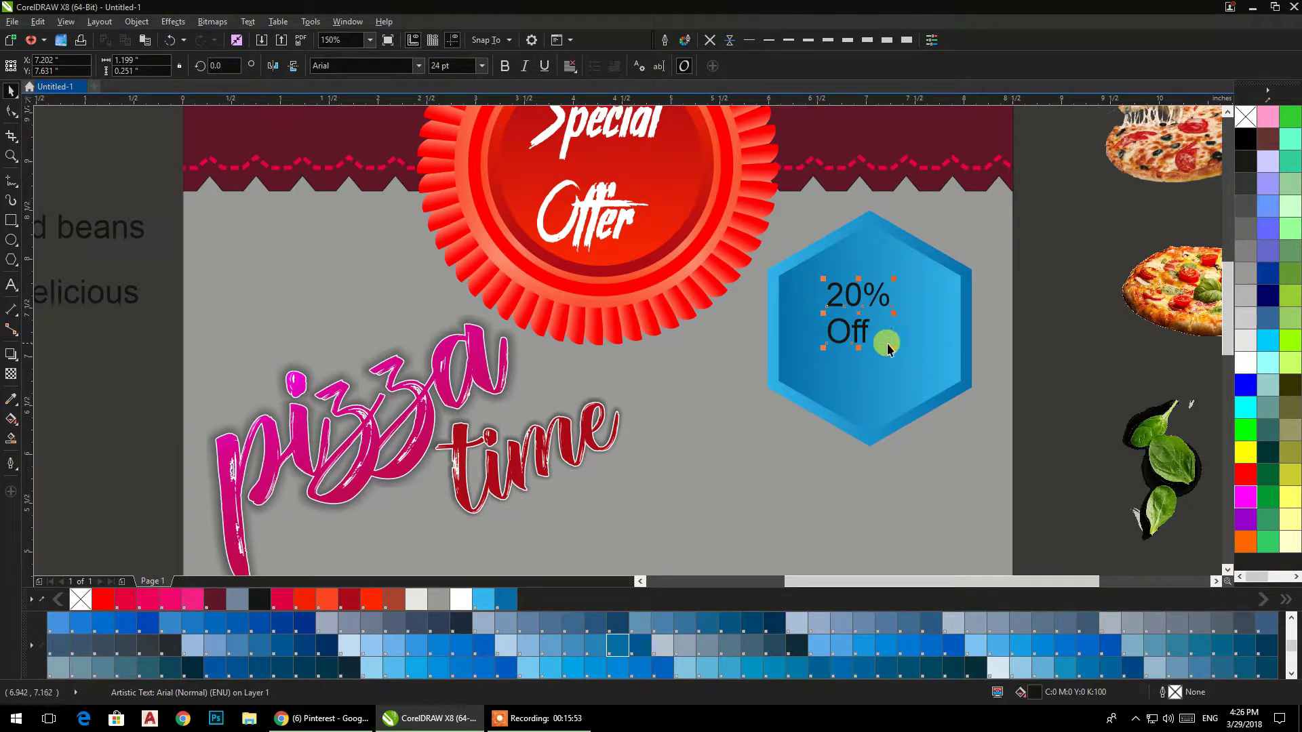
# Step: Enlarge the two-line "20% Off" text to about 51 pt and centre it on the hexagon
pyautogui.moveTo(897, 347); pyautogui.dragTo(950, 401)
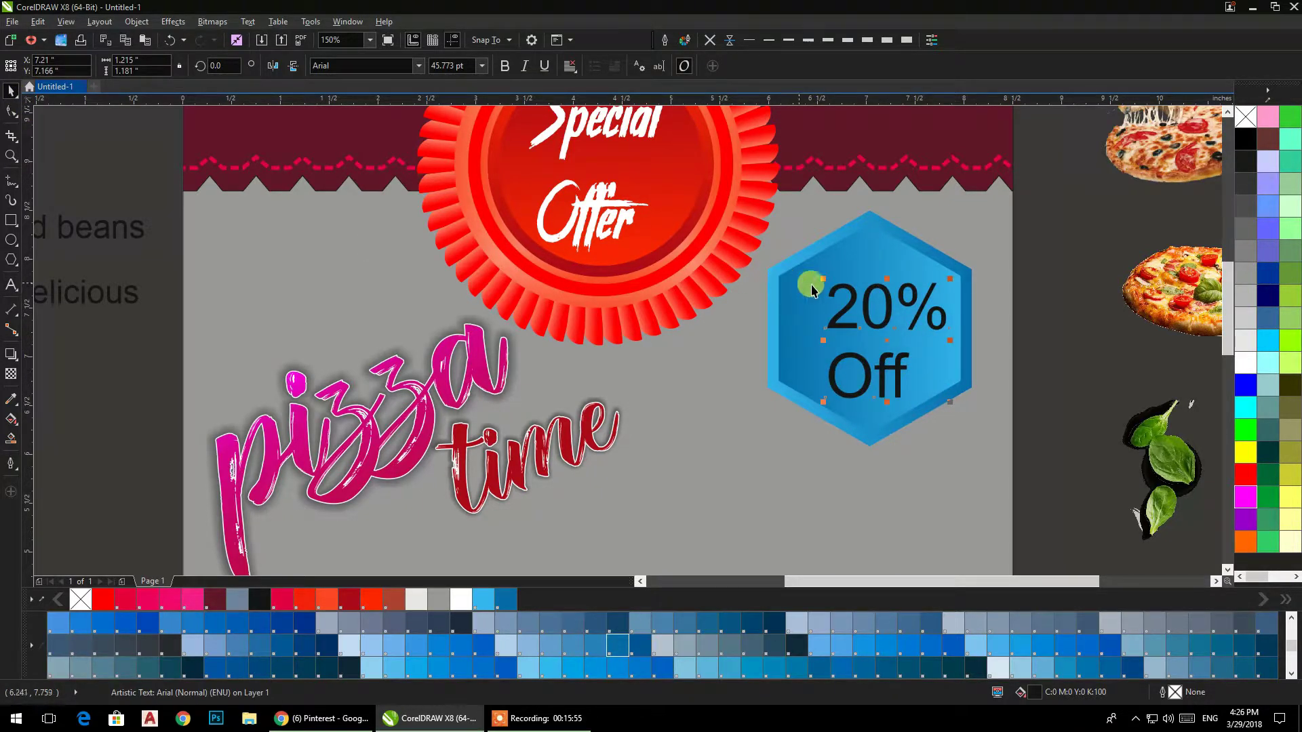
pyautogui.moveTo(824, 280); pyautogui.dragTo(802, 267)
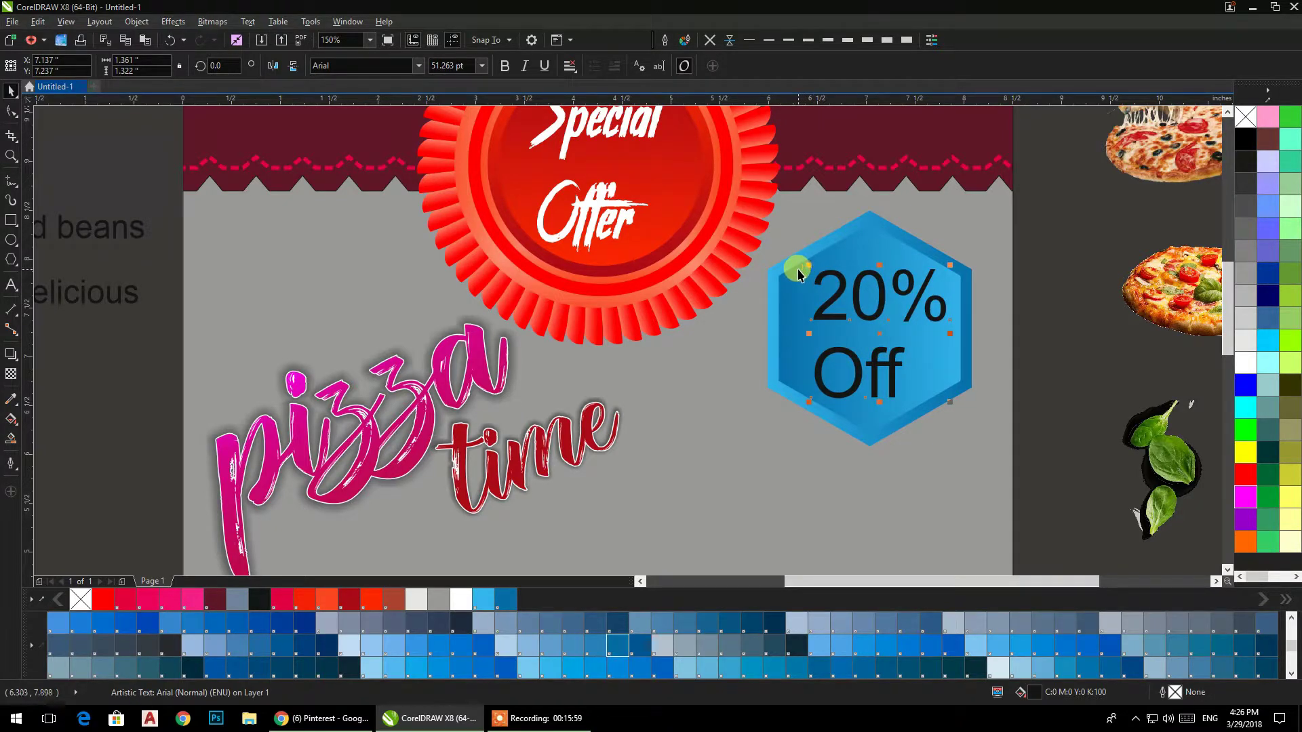
pyautogui.keyDown('shift'); pyautogui.click(794, 275); pyautogui.keyUp('shift')
pyautogui.press('e')
pyautogui.press('c')
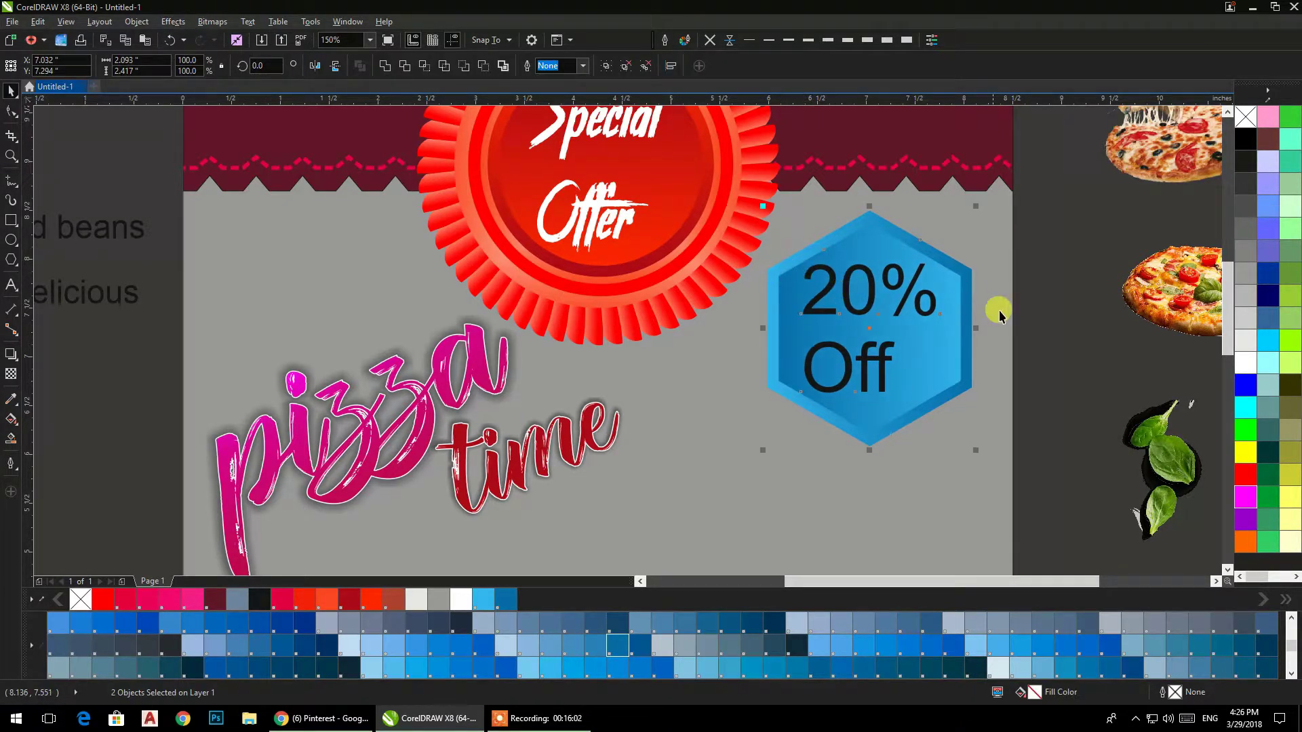
# Step: Fill the "20% Off" text with white and fine-tune its size so it leaves a margin inside the inner hexagon
pyautogui.click(889, 375)
pyautogui.moveTo(940, 402); pyautogui.dragTo(949, 407)
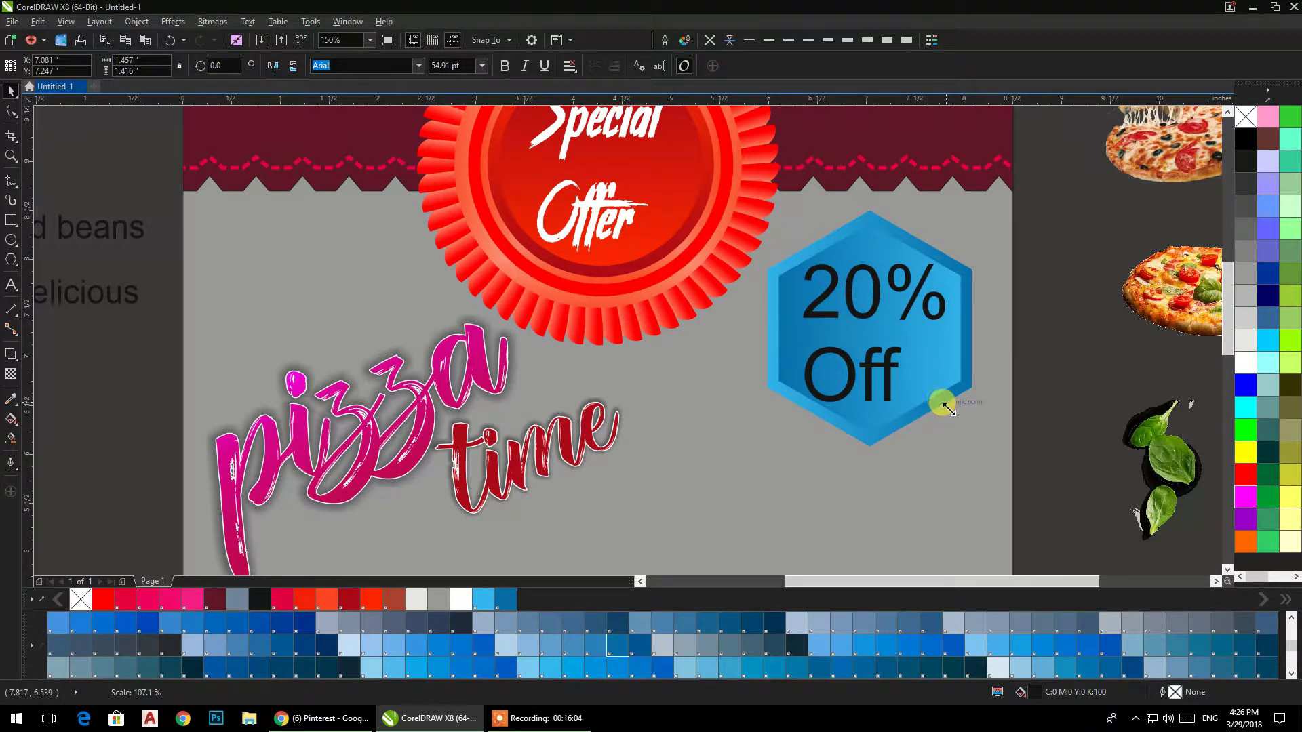
pyautogui.click(1246, 364)
pyautogui.moveTo(947, 404); pyautogui.dragTo(922, 380)
pyautogui.click(1047, 355)
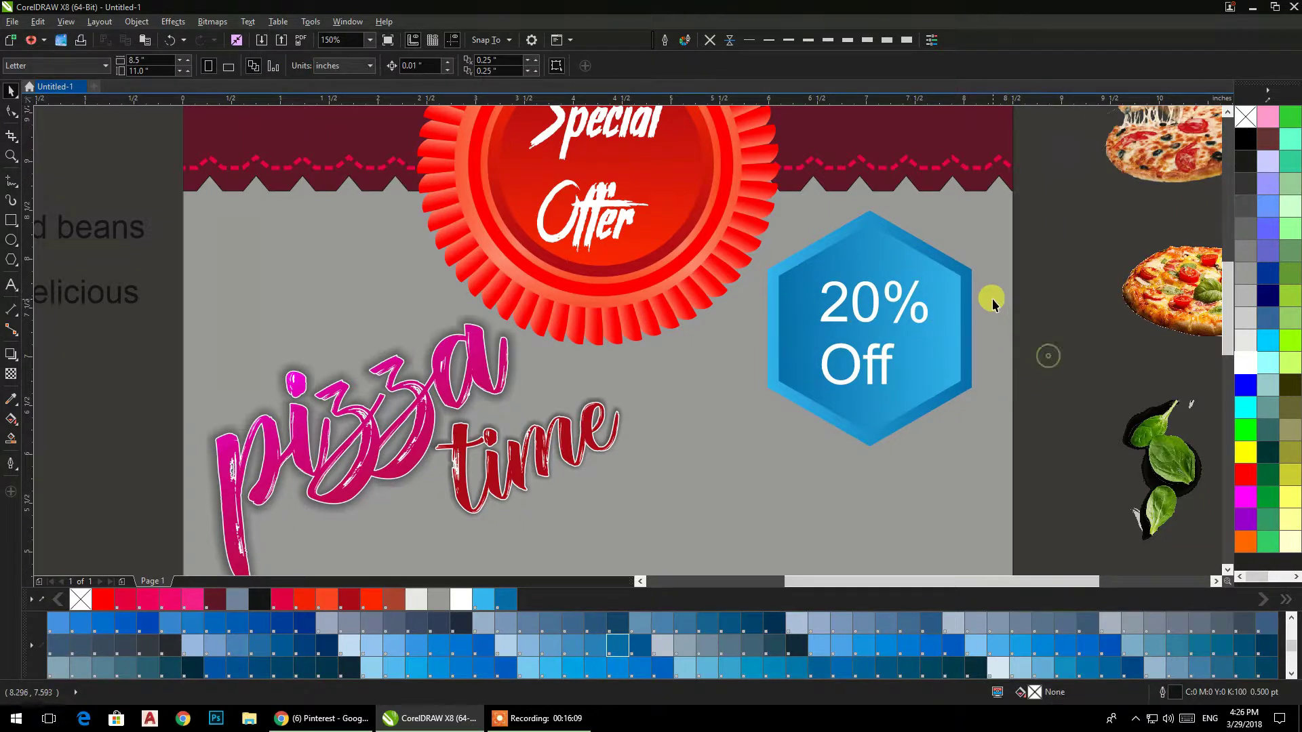
# Step: Add a flat perspective drop shadow with opacity 50 and feather 15 cast from the hexagon's lower corner
pyautogui.scroll(-1, 992, 300)
pyautogui.moveTo(992, 295); pyautogui.dragTo(950, 285)
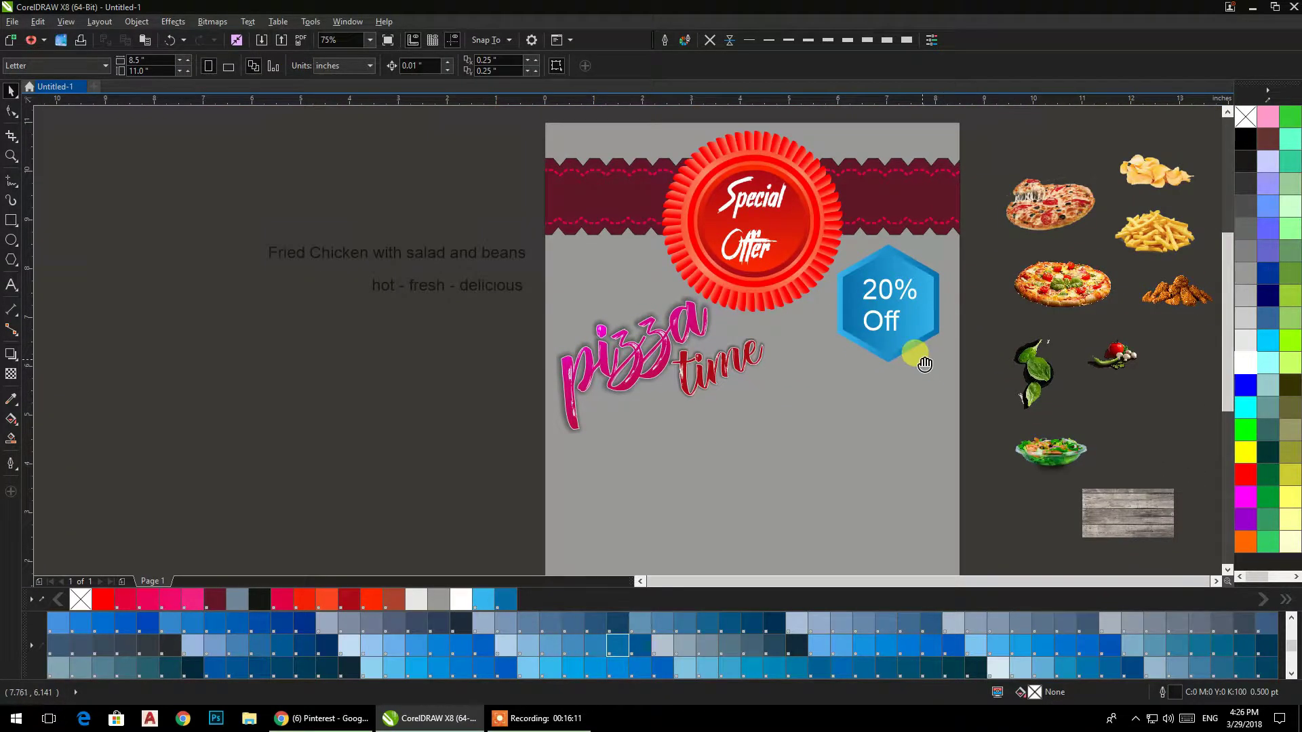
pyautogui.moveTo(924, 365); pyautogui.dragTo(893, 363)
pyautogui.scroll(1, 862, 361)
pyautogui.click(854, 362)
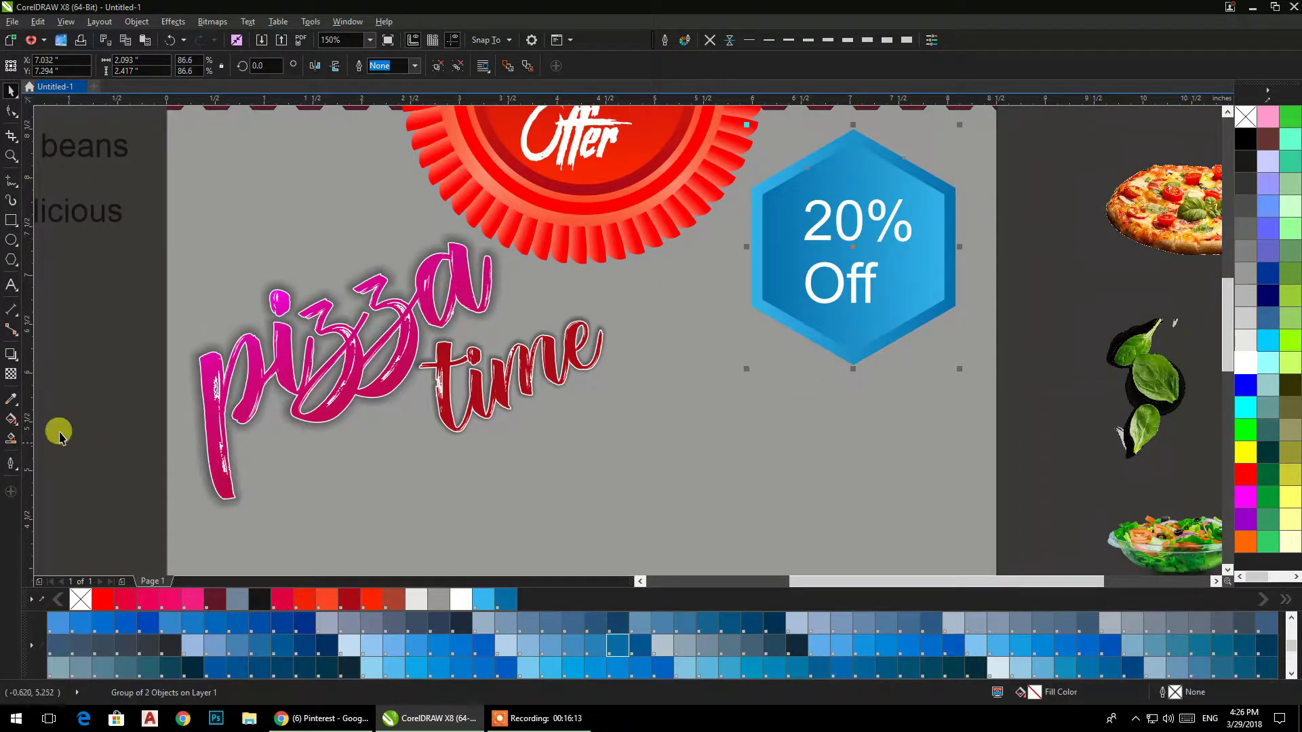
pyautogui.click(12, 356)
pyautogui.moveTo(845, 366); pyautogui.dragTo(821, 327)
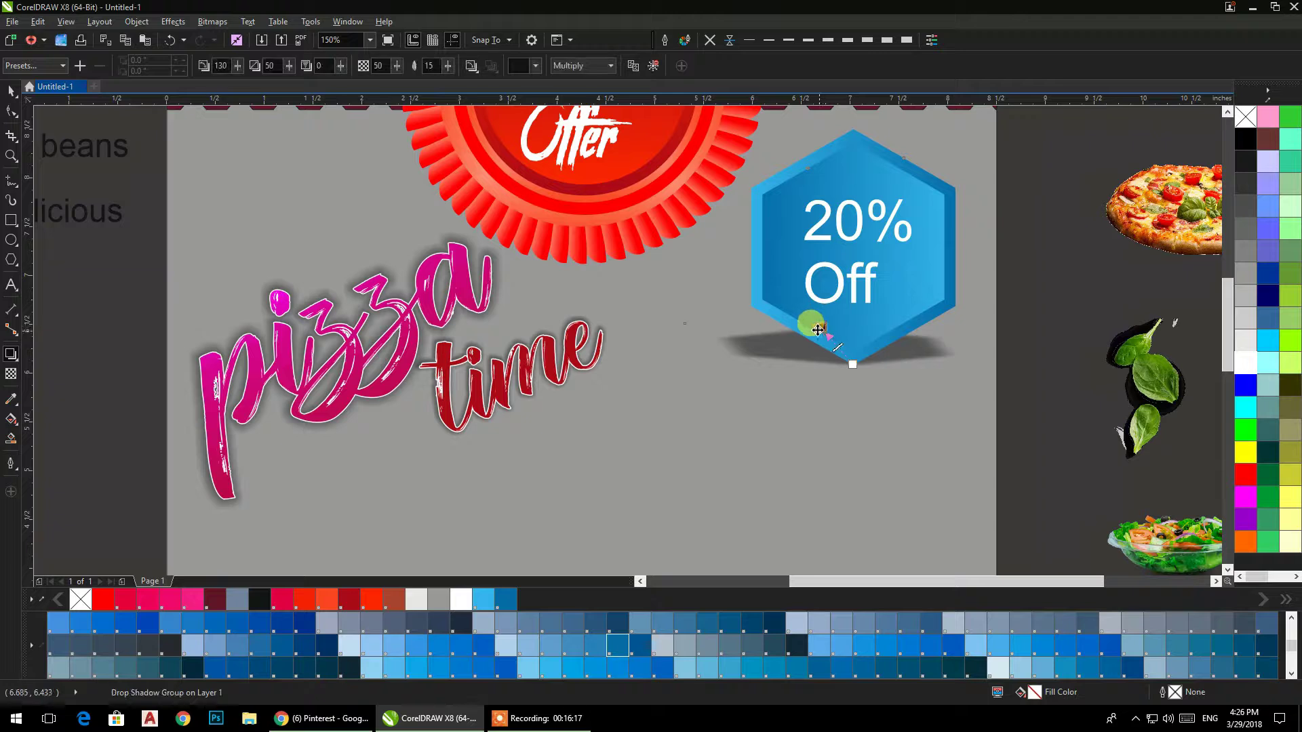
pyautogui.click(11, 92)
# Step: Enlarge the pizza image with tomatoes and basil to about 9.89 by 4.94 in and lay it across the page's upper half
pyautogui.scroll(-2, 770, 150)
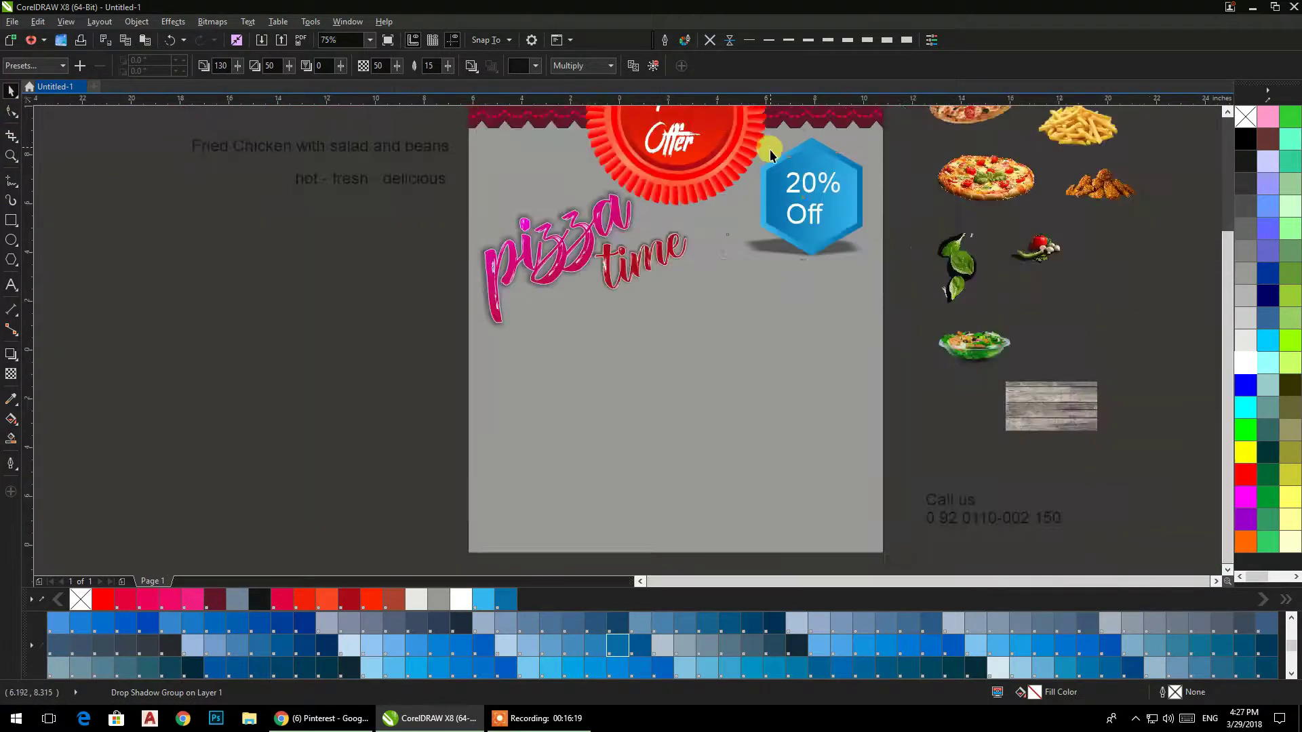
pyautogui.click(1119, 282)
pyautogui.moveTo(807, 266); pyautogui.dragTo(797, 393)
pyautogui.moveTo(746, 356); pyautogui.dragTo(735, 317)
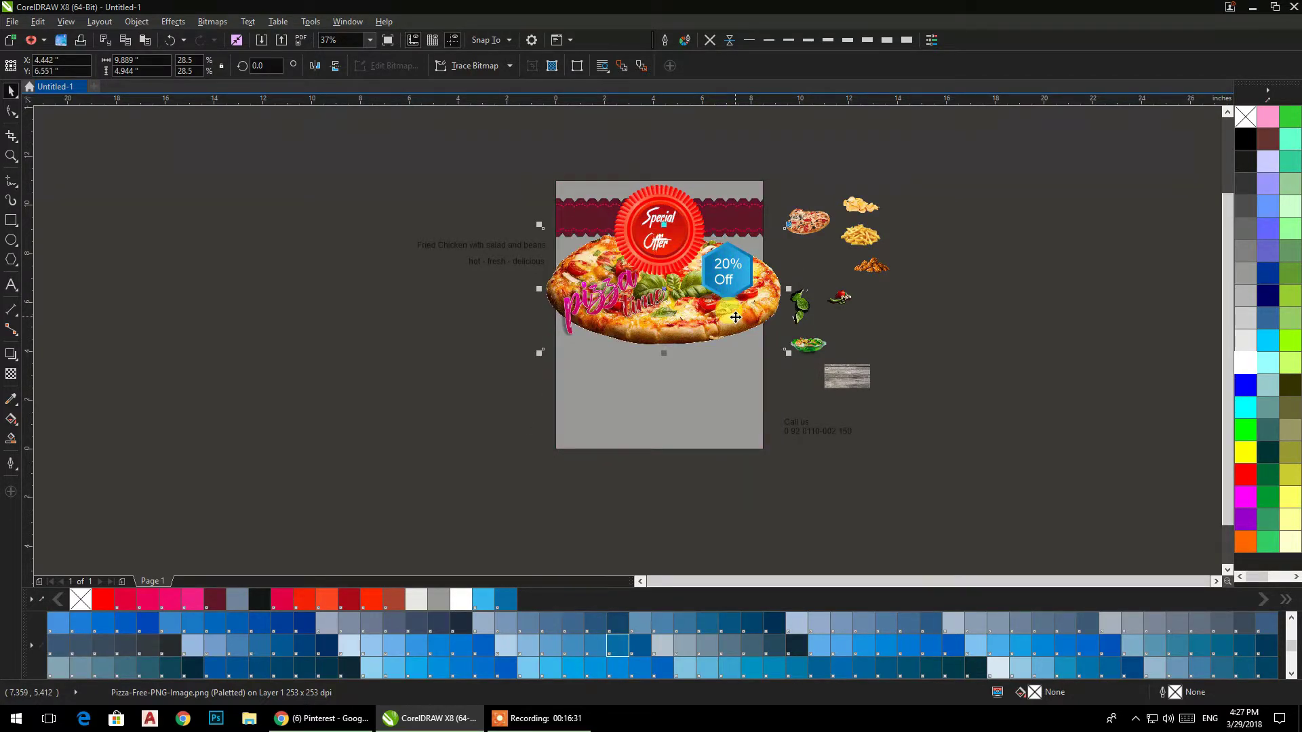
# Step: PowerClip the pizza image inside the grey page rectangle
pyautogui.rightClick(738, 319)
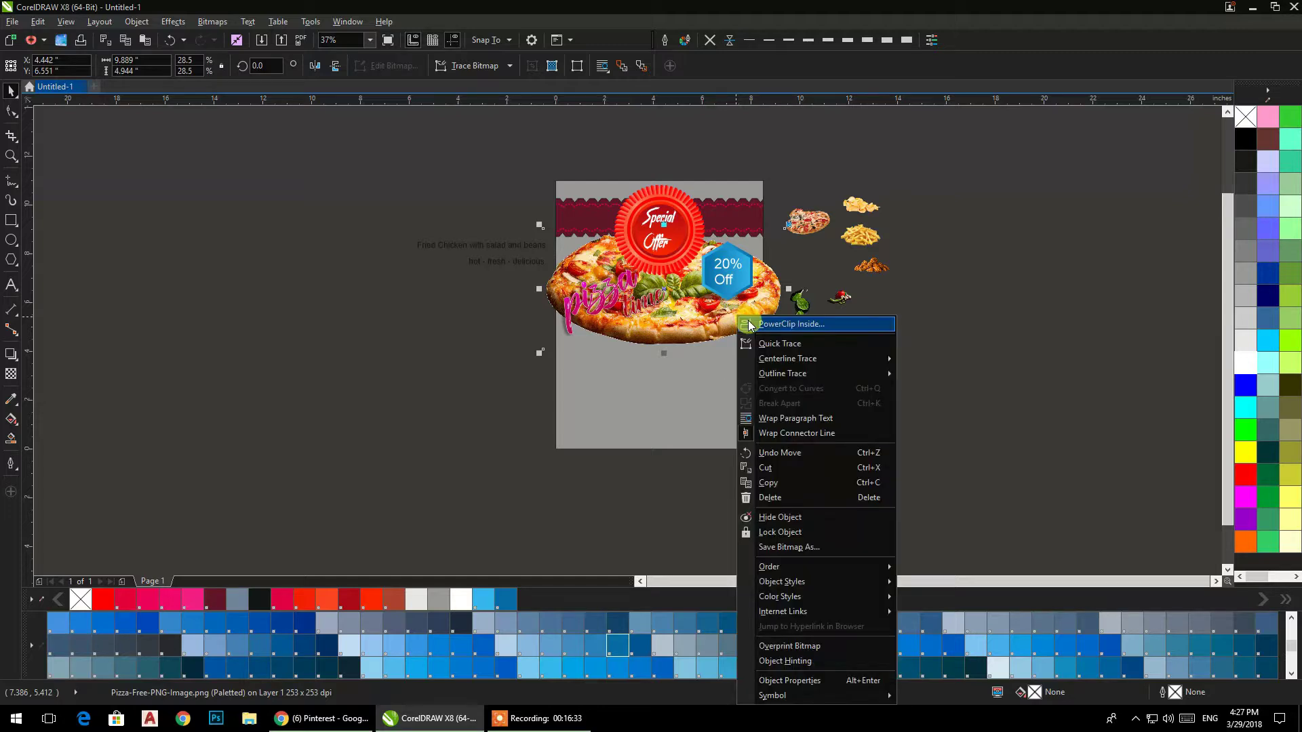
pyautogui.click(749, 324)
pyautogui.click(719, 360)
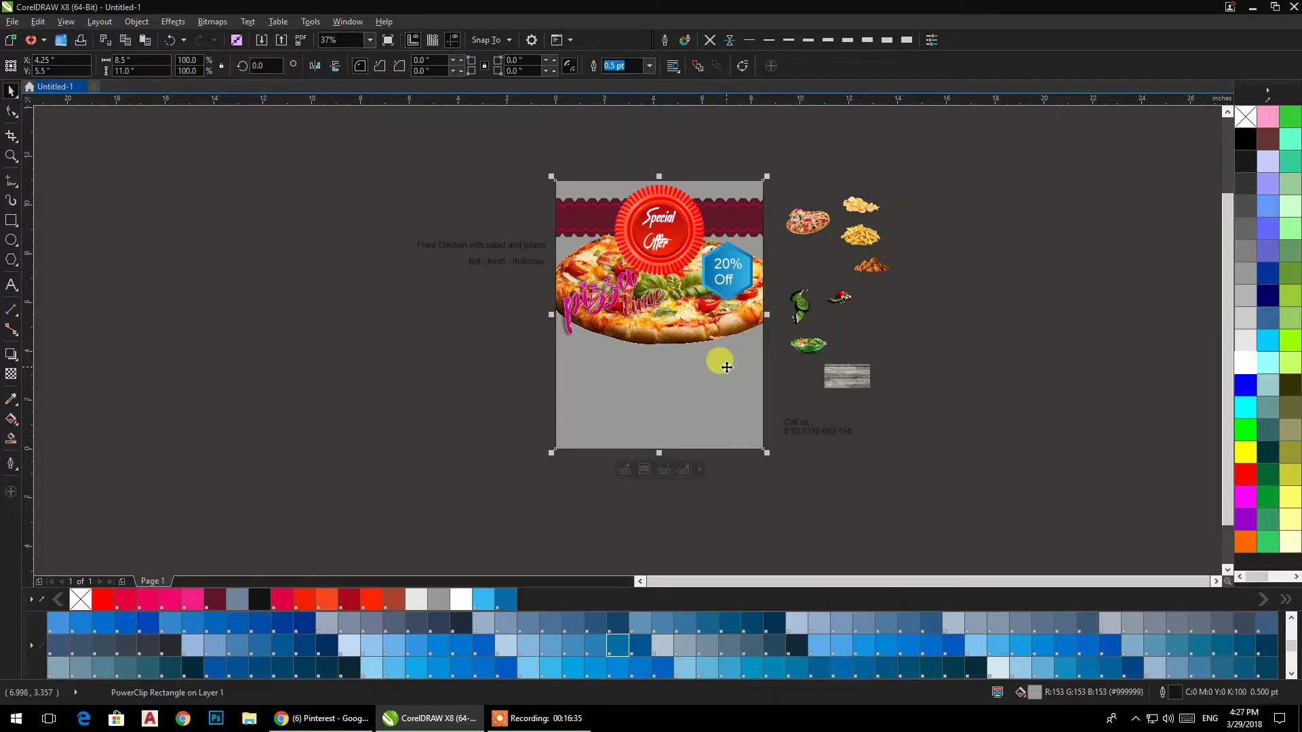
# Step: Edit the PowerClip contents, scaling the pizza to about 8.12 by 4.06 in and centring it across the page width below the band
pyautogui.keyDown('ctrl'); pyautogui.click(733, 329); pyautogui.keyUp('ctrl')
pyautogui.click(733, 327)
pyautogui.scroll(1, 734, 326)
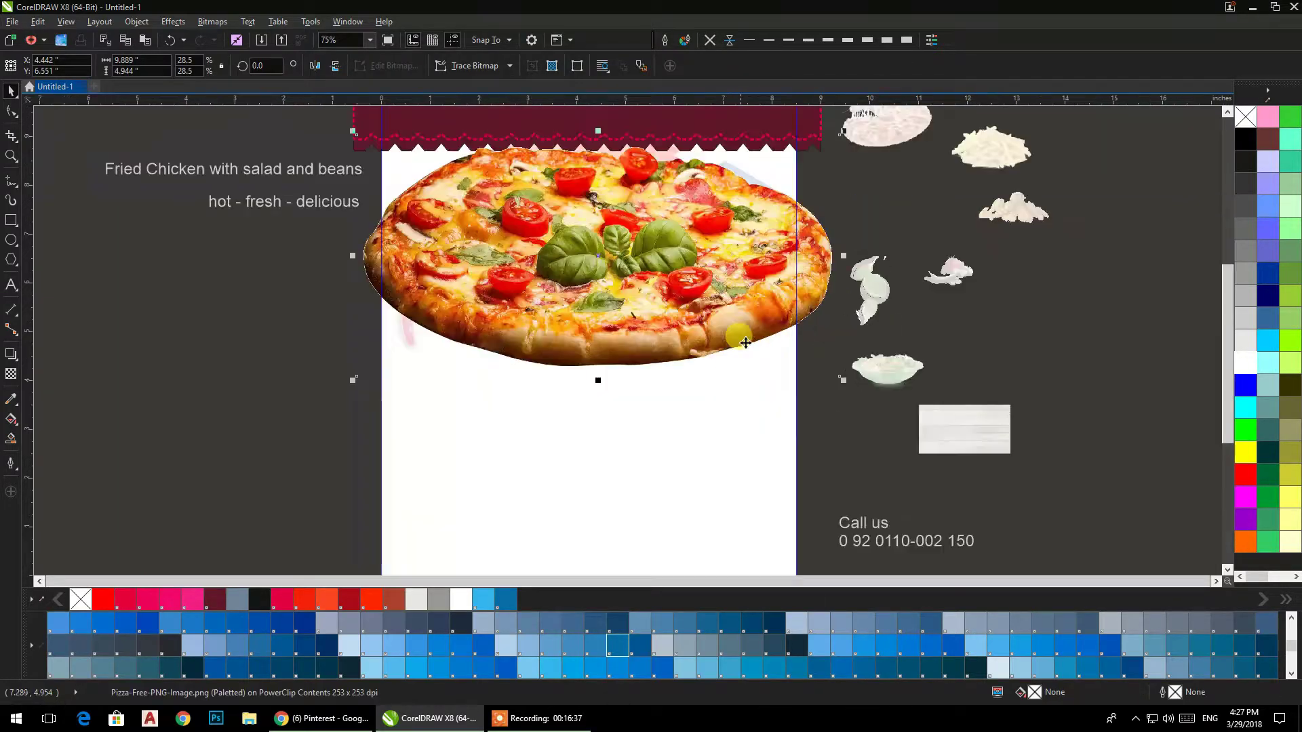
pyautogui.moveTo(842, 382); pyautogui.dragTo(797, 359)
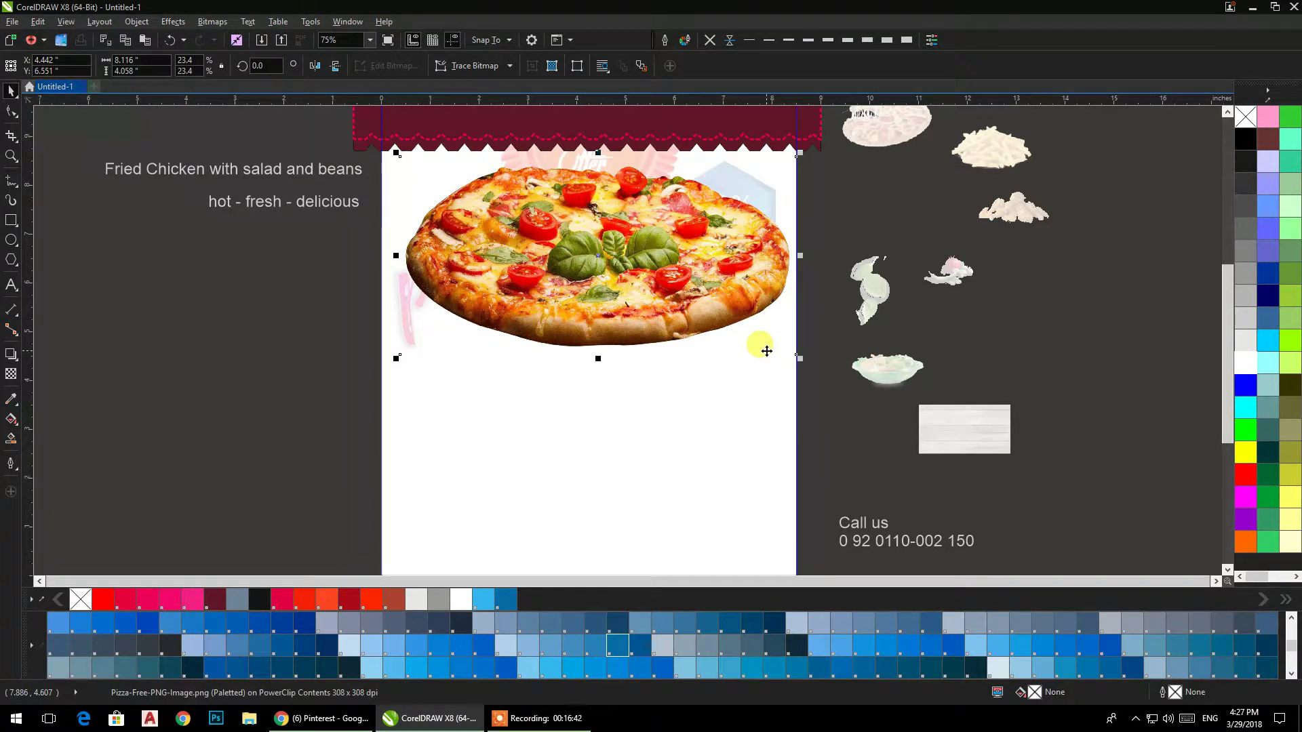
pyautogui.press('p')
pyautogui.moveTo(703, 341); pyautogui.dragTo(706, 291)
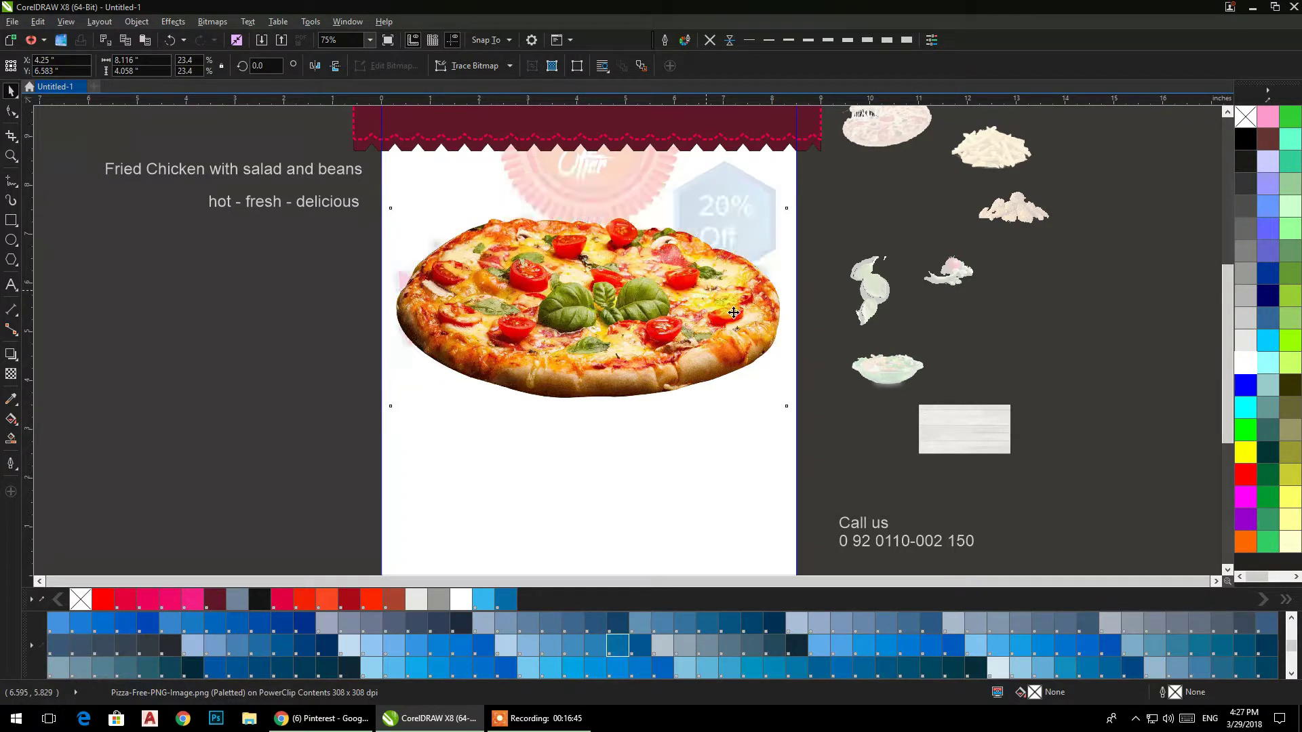
pyautogui.keyDown('ctrl'); pyautogui.click(1025, 326); pyautogui.keyUp('ctrl')
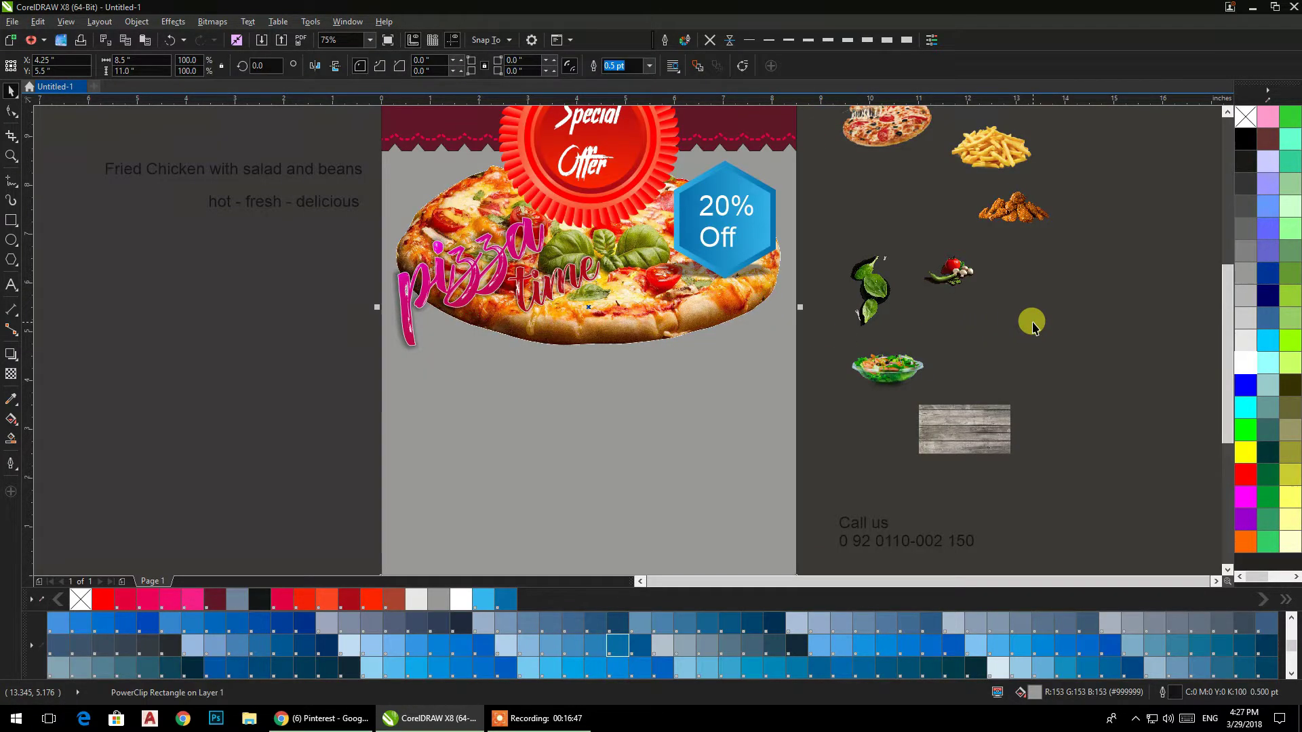
# Step: Draw a rectangle about 8.5 by 3.5 in across the bottom of the page and convert it to curves
pyautogui.moveTo(687, 347); pyautogui.dragTo(712, 313)
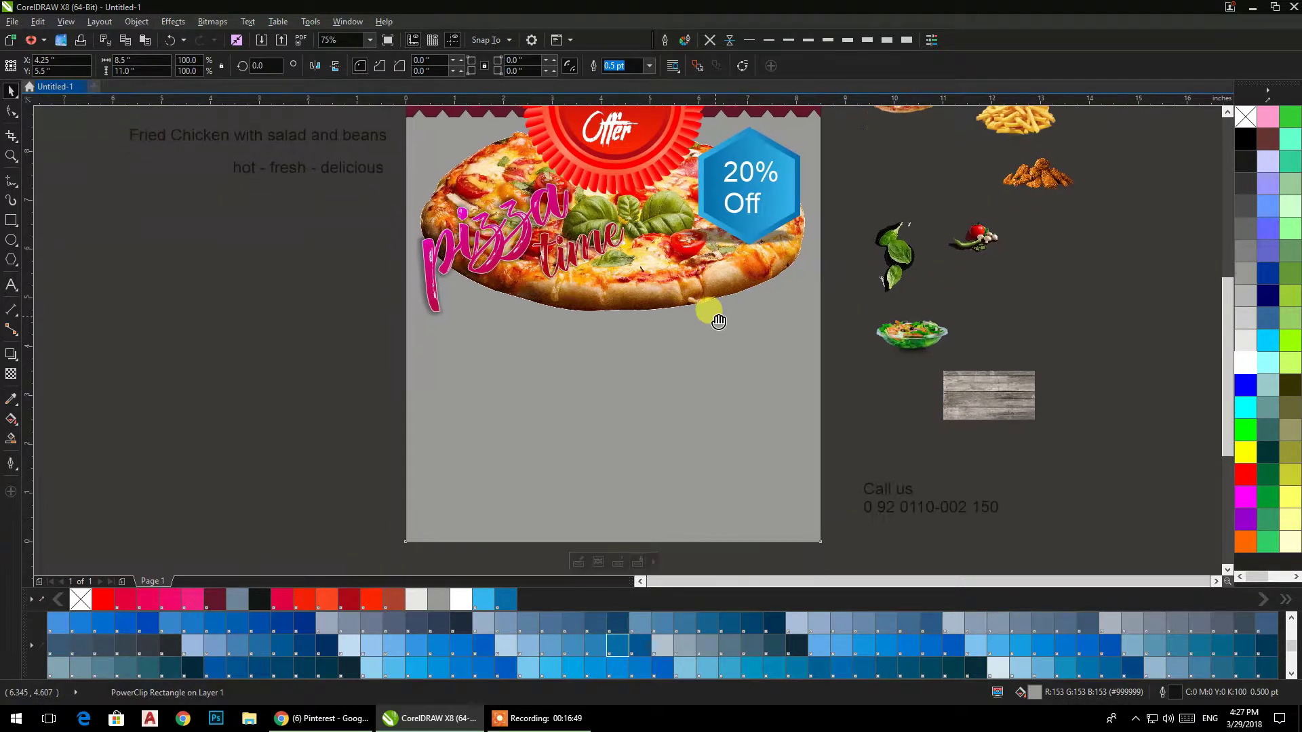
pyautogui.click(11, 221)
pyautogui.moveTo(820, 540); pyautogui.dragTo(406, 371)
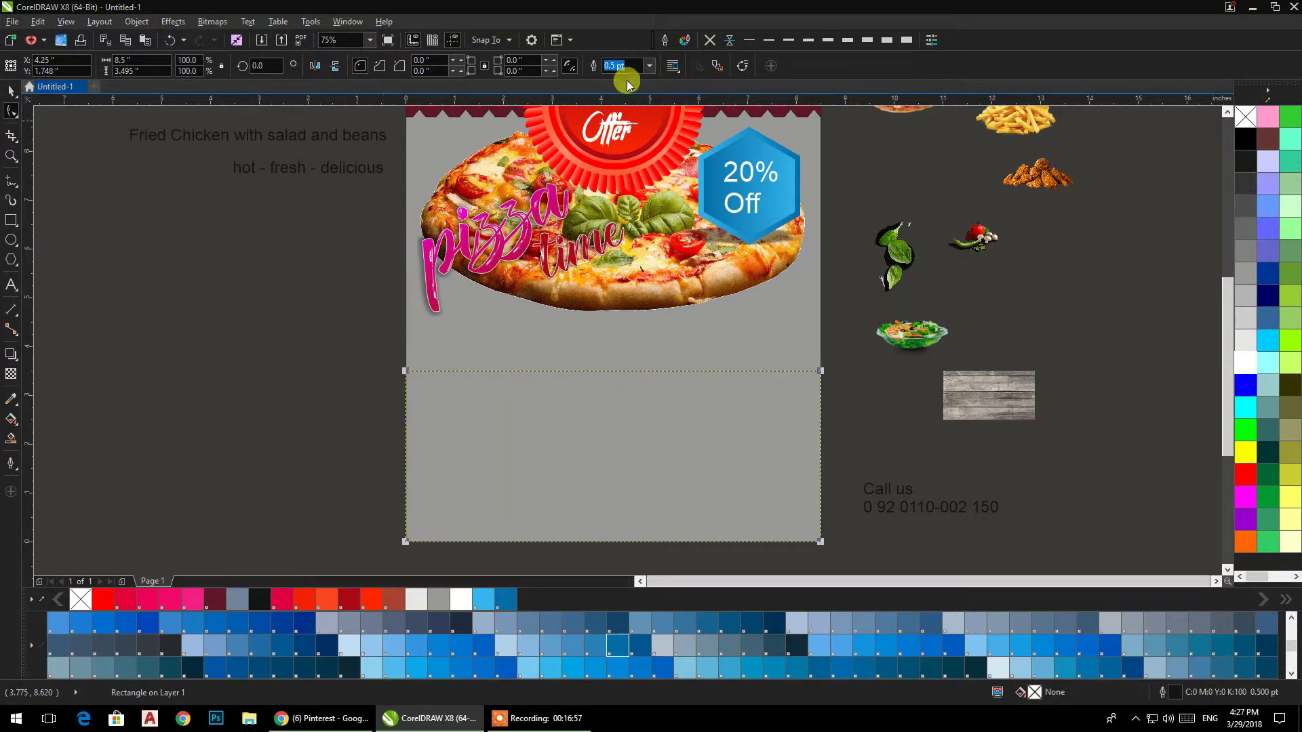
pyautogui.click(743, 66)
# Step: Slant the shape's top edge upward to the right and shift that edge until the shape is about 4.02 in tall
pyautogui.moveTo(820, 370); pyautogui.dragTo(821, 300)
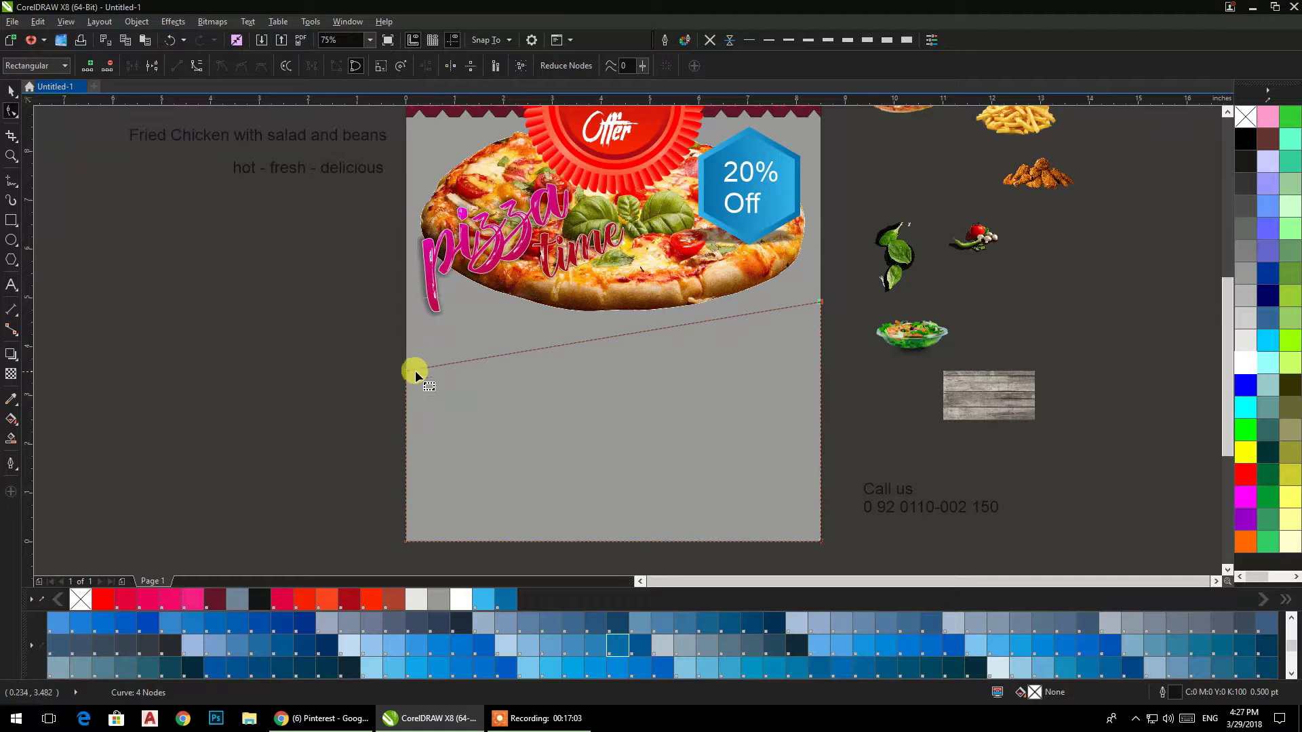
pyautogui.moveTo(405, 371); pyautogui.dragTo(405, 401)
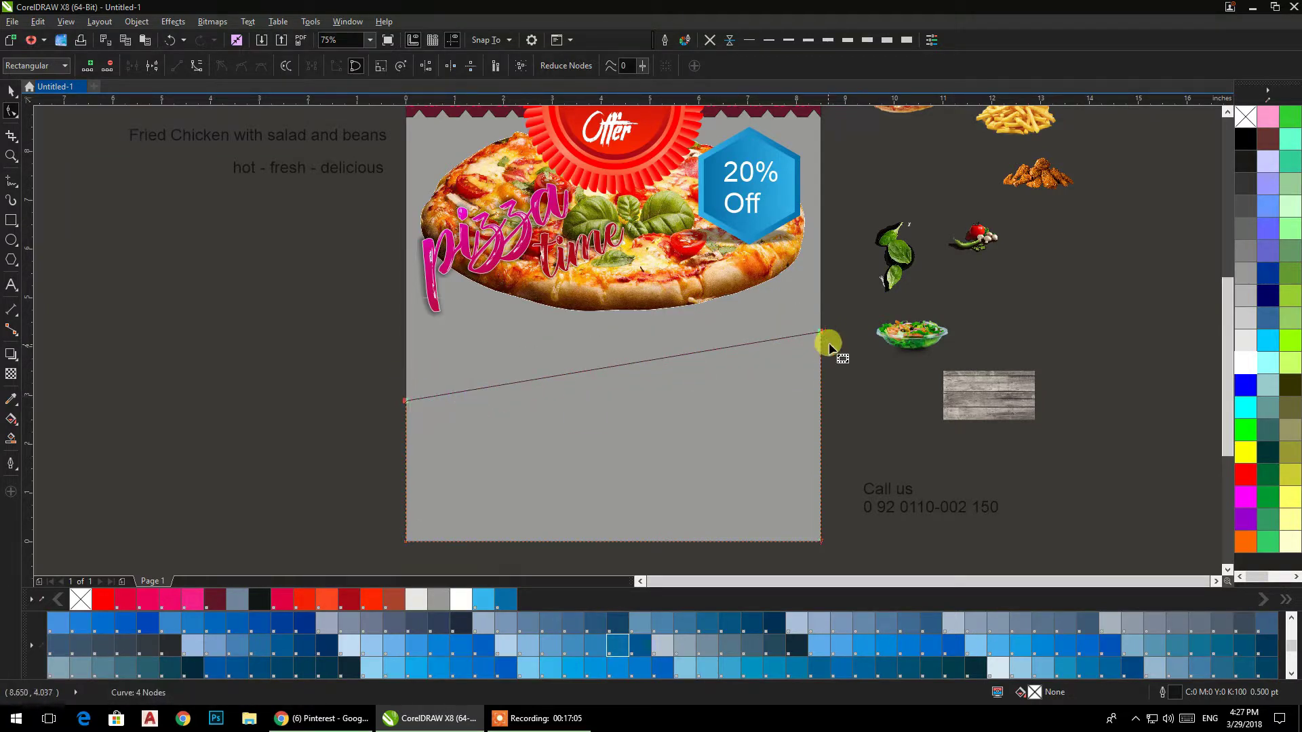
pyautogui.moveTo(781, 337); pyautogui.dragTo(781, 352)
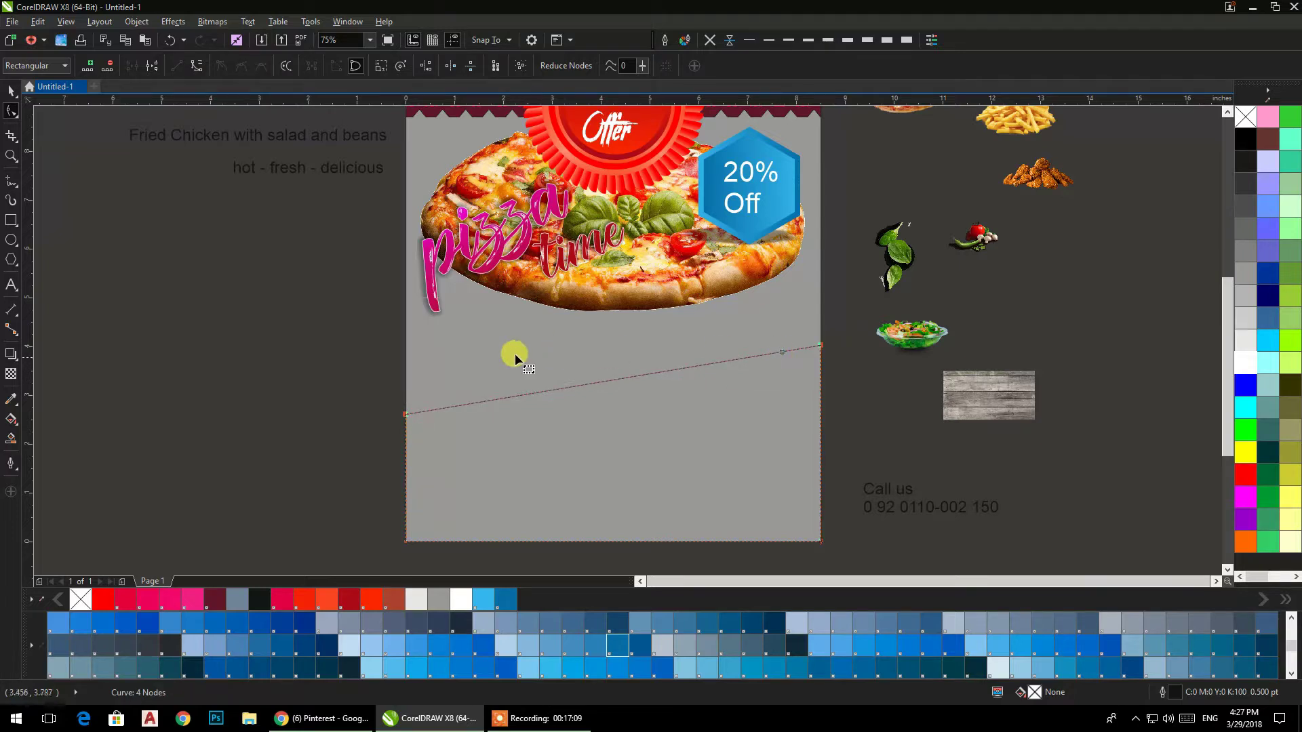
pyautogui.click(11, 90)
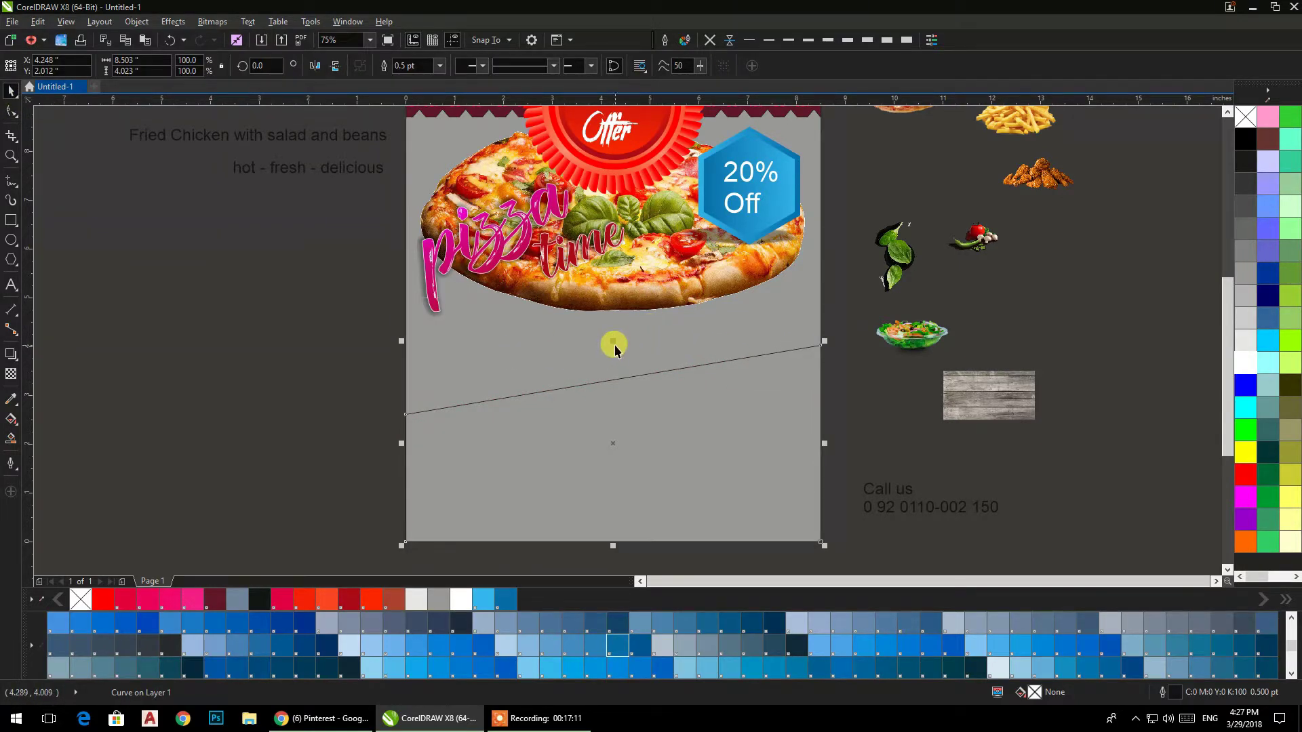
# Step: Create a slightly shorter copy of the slanted shape and lower the copy's top-right corner so the strip between them widens
pyautogui.moveTo(613, 342); pyautogui.dragTo(616, 357)
pyautogui.click(856, 431)
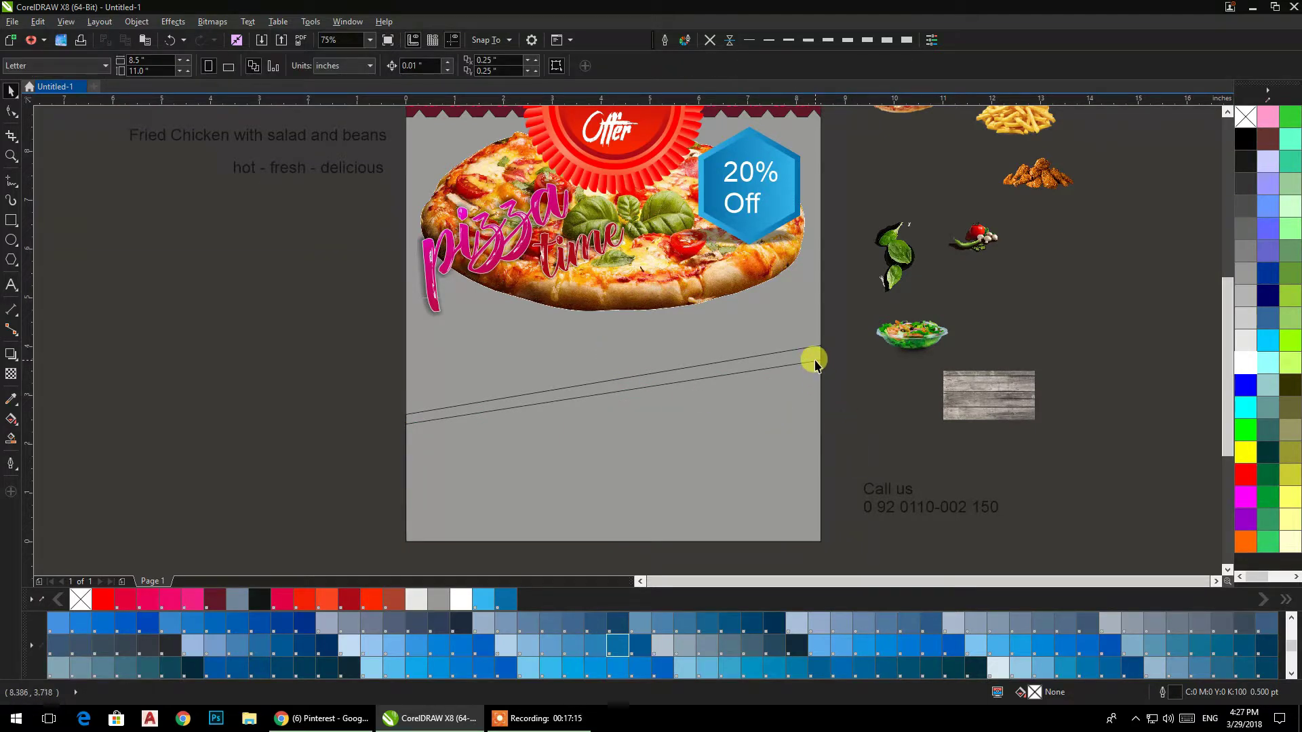
pyautogui.click(814, 363)
pyautogui.click(12, 114)
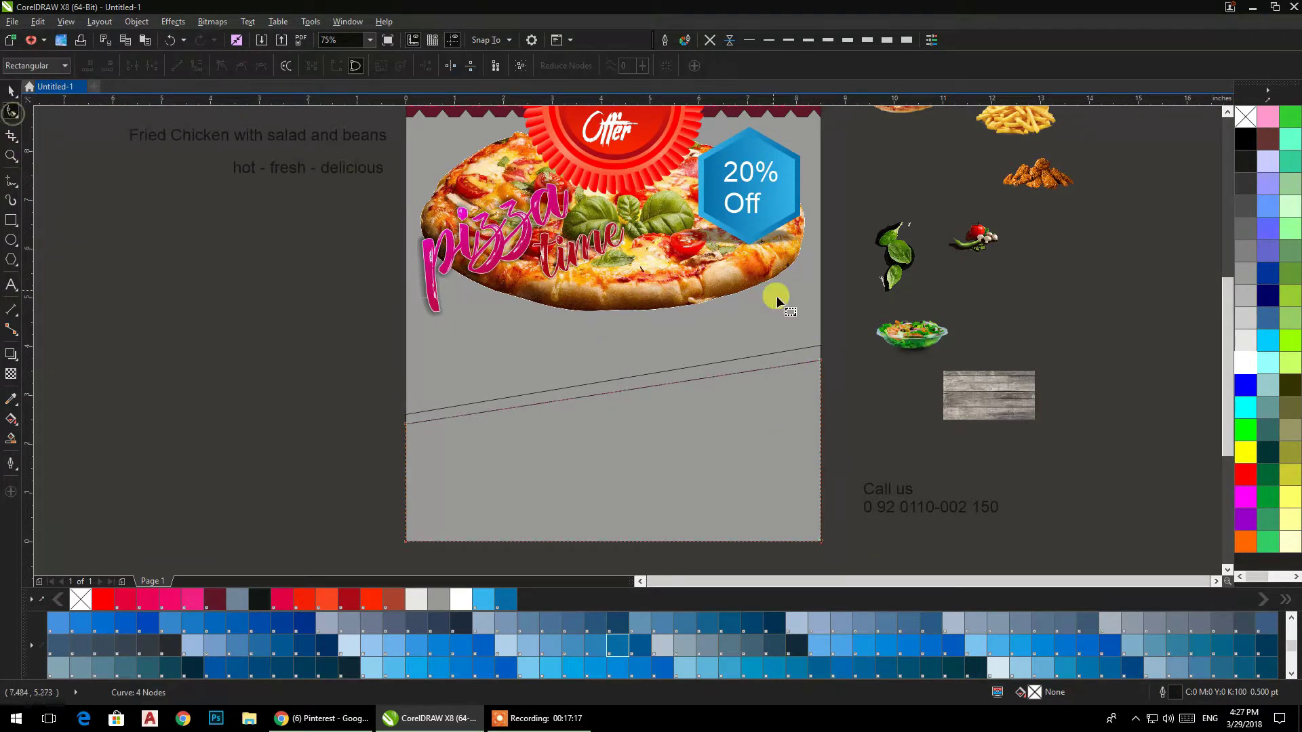
pyautogui.moveTo(820, 364); pyautogui.dragTo(821, 383)
pyautogui.click(11, 96)
pyautogui.click(278, 348)
# Step: Fill the taller slanted shape with dark red PANTONE 21-2-7 C and the shorter one with bright orange-red
pyautogui.click(812, 349)
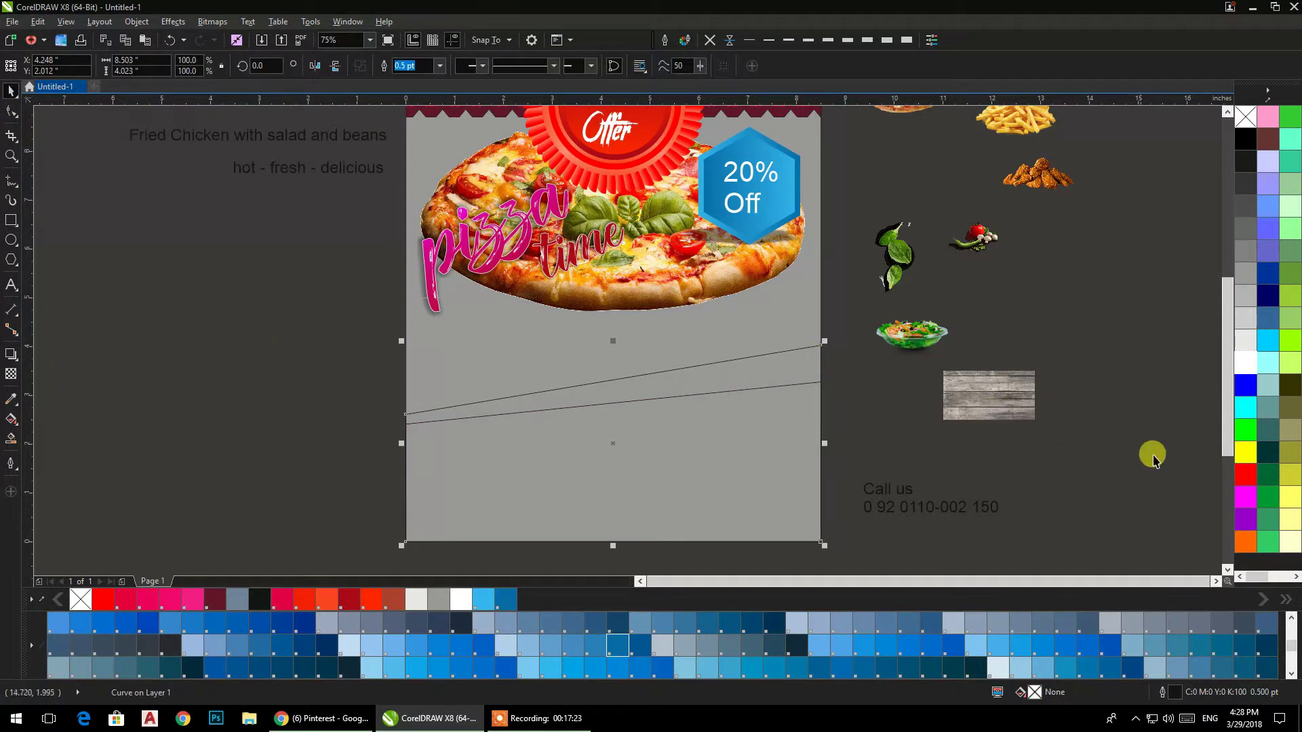
pyautogui.click(1245, 474)
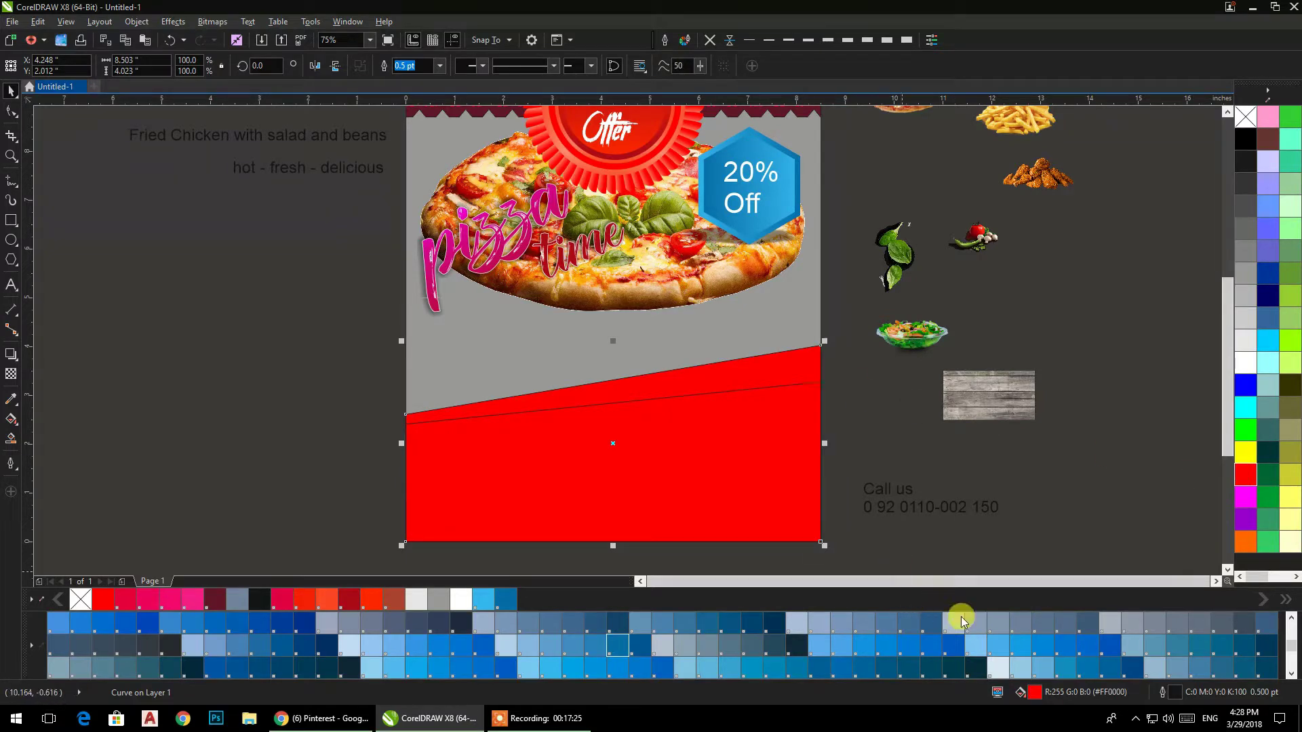
pyautogui.click(348, 602)
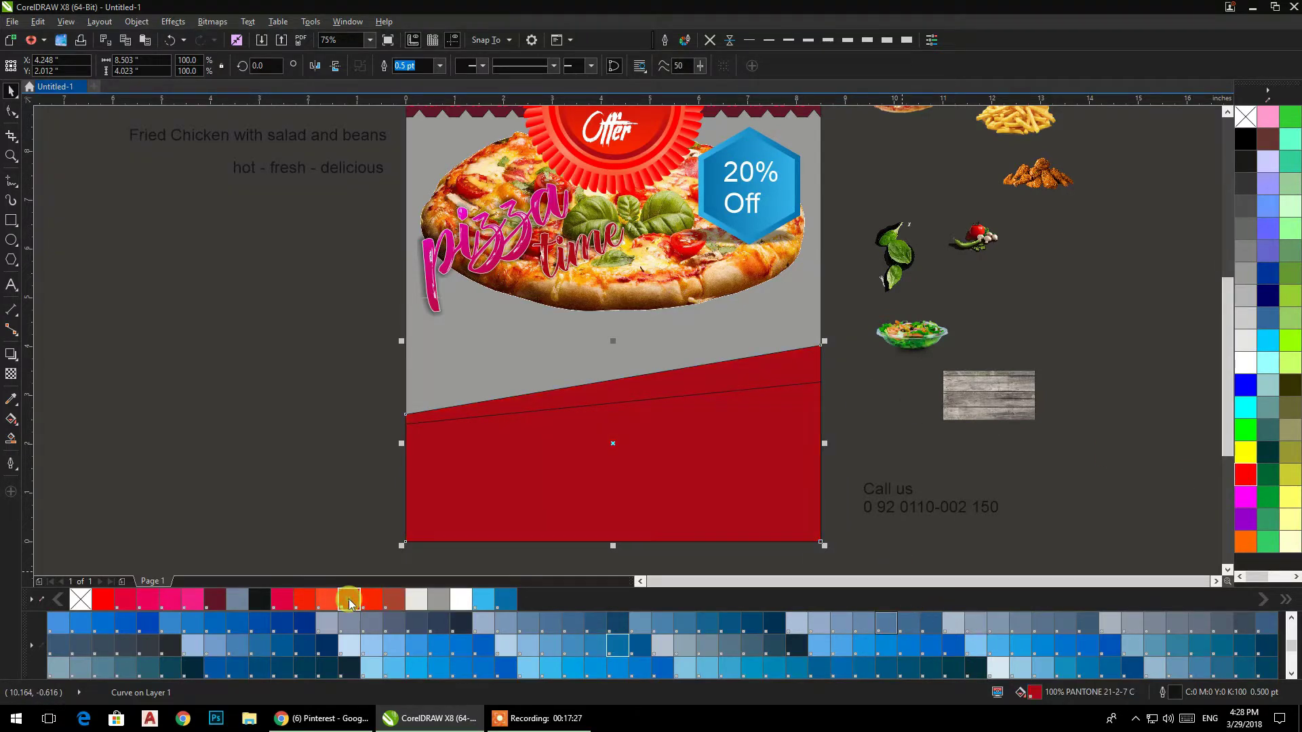
pyautogui.click(337, 506)
pyautogui.click(415, 510)
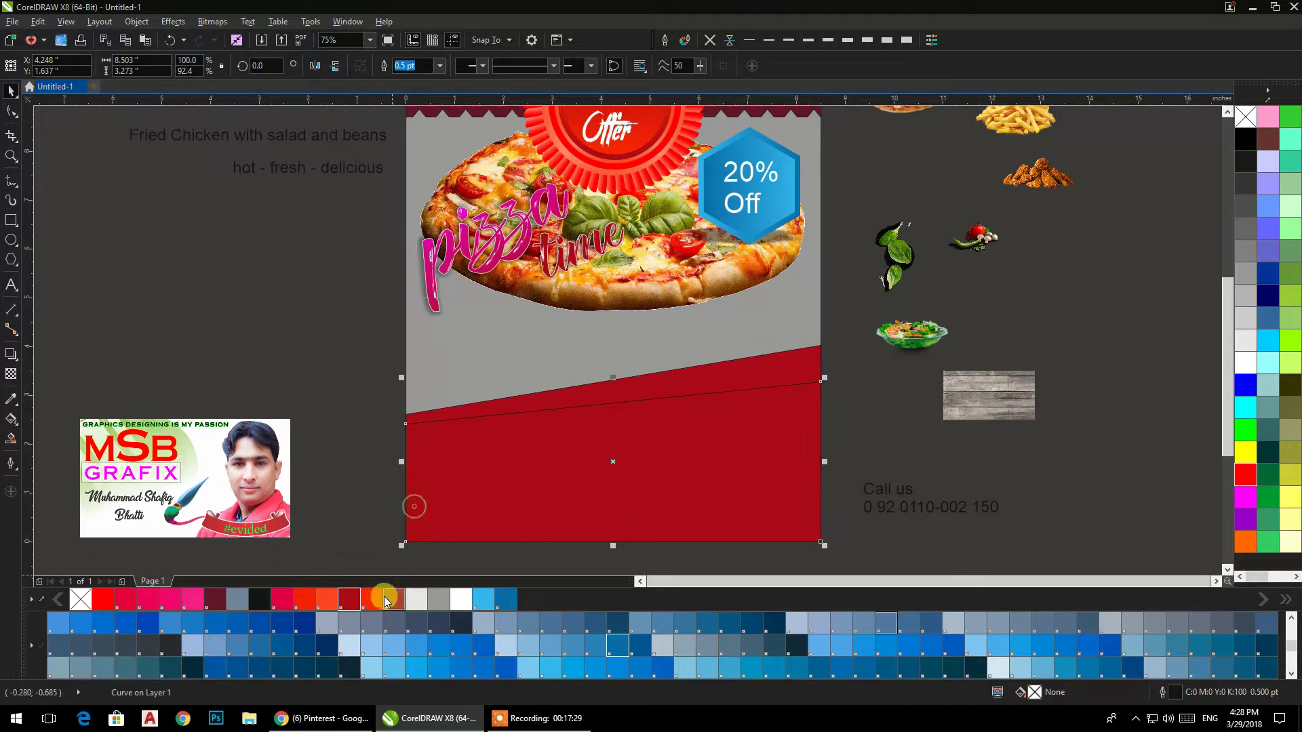
pyautogui.click(373, 598)
# Step: Remove the outlines from both slanted shapes
pyautogui.click(343, 457)
pyautogui.moveTo(340, 352); pyautogui.dragTo(184, 299)
pyautogui.click(709, 41)
pyautogui.click(869, 384)
pyautogui.moveTo(869, 385); pyautogui.dragTo(832, 351)
# Step: Move the "time" lettering off the pizza image to the grey area just below its lower edge
pyautogui.moveTo(623, 273); pyautogui.dragTo(781, 372)
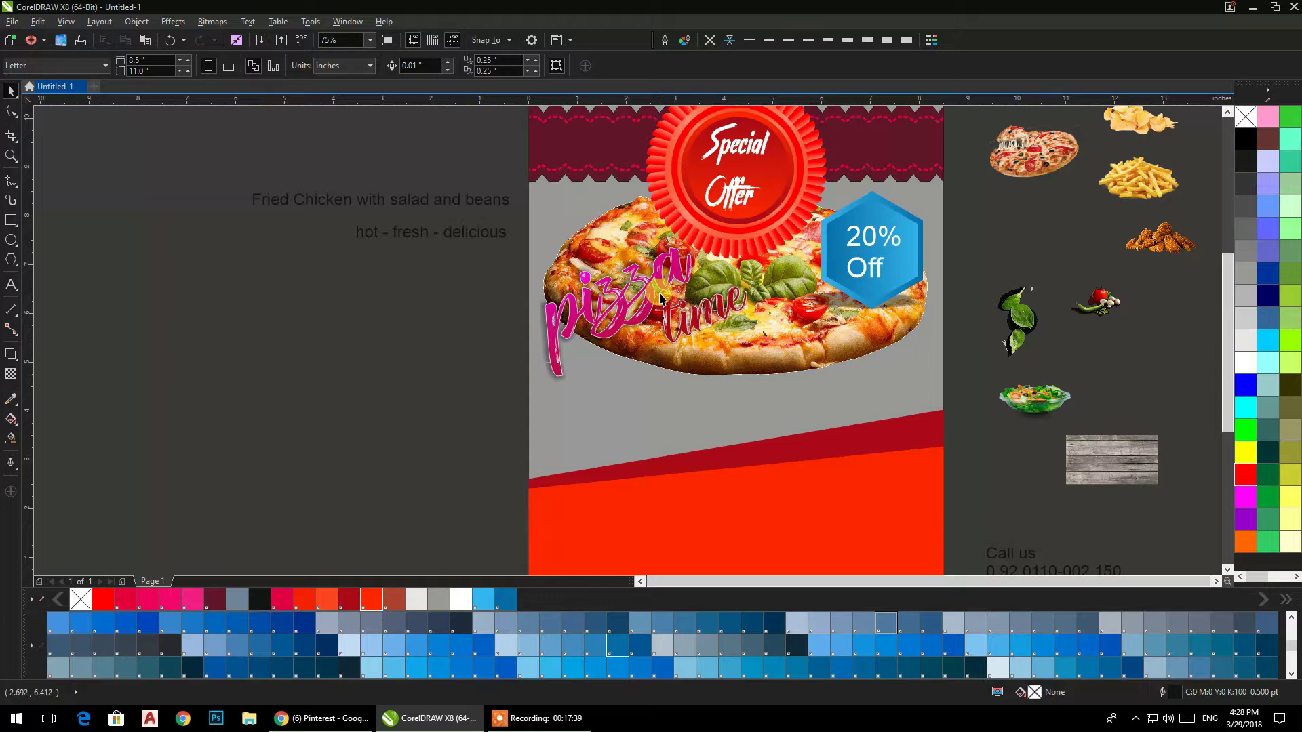
pyautogui.moveTo(653, 299); pyautogui.dragTo(637, 381)
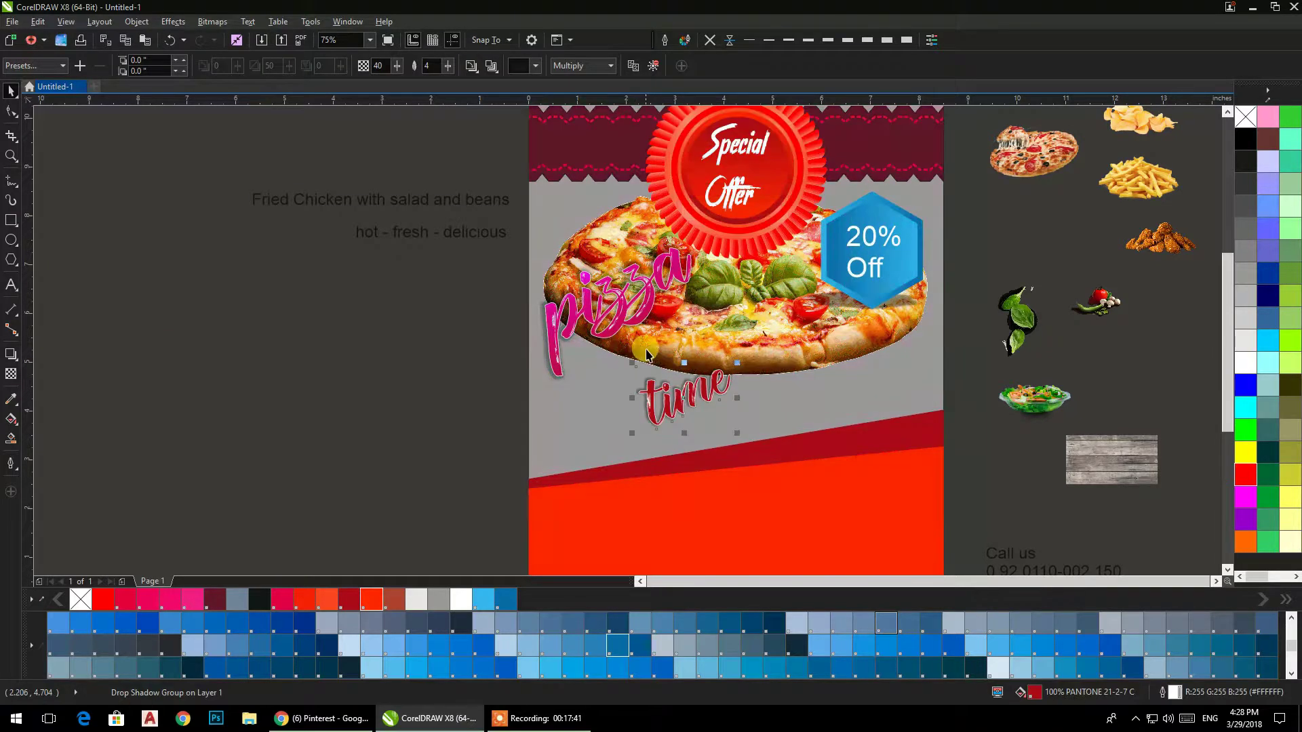
# Step: Undo the last move of the "time" lettering and group the "pizza" and "time" lettering together
pyautogui.hotkey('ctrl', 'z')
pyautogui.moveTo(486, 165); pyautogui.dragTo(771, 410)
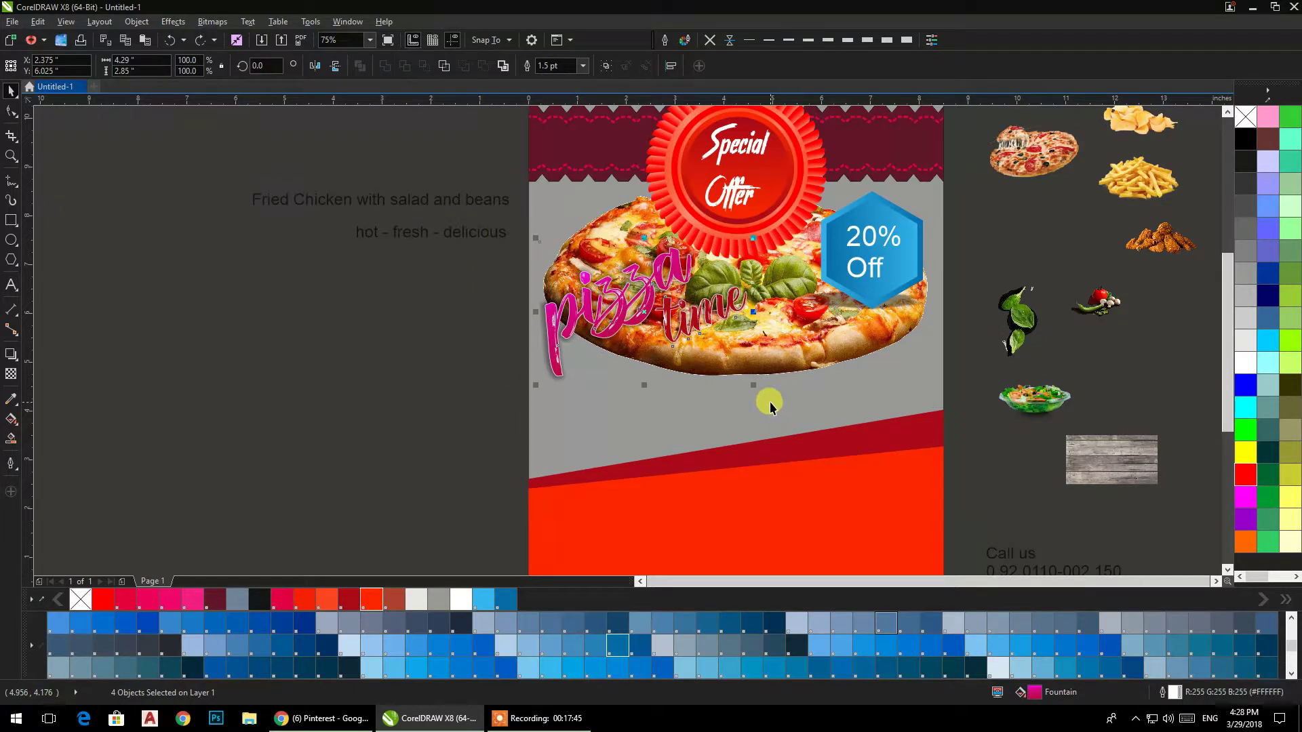
pyautogui.hotkey('ctrl', 'g')
# Step: Move the grouped "pizza time" lettering up over the maroon band beside the Special Offer badge, clear of the pizza photo
pyautogui.moveTo(663, 297); pyautogui.dragTo(661, 345)
pyautogui.moveTo(631, 158); pyautogui.dragTo(631, 158)
pyautogui.moveTo(656, 204); pyautogui.dragTo(658, 361)
pyautogui.moveTo(585, 385); pyautogui.dragTo(566, 302)
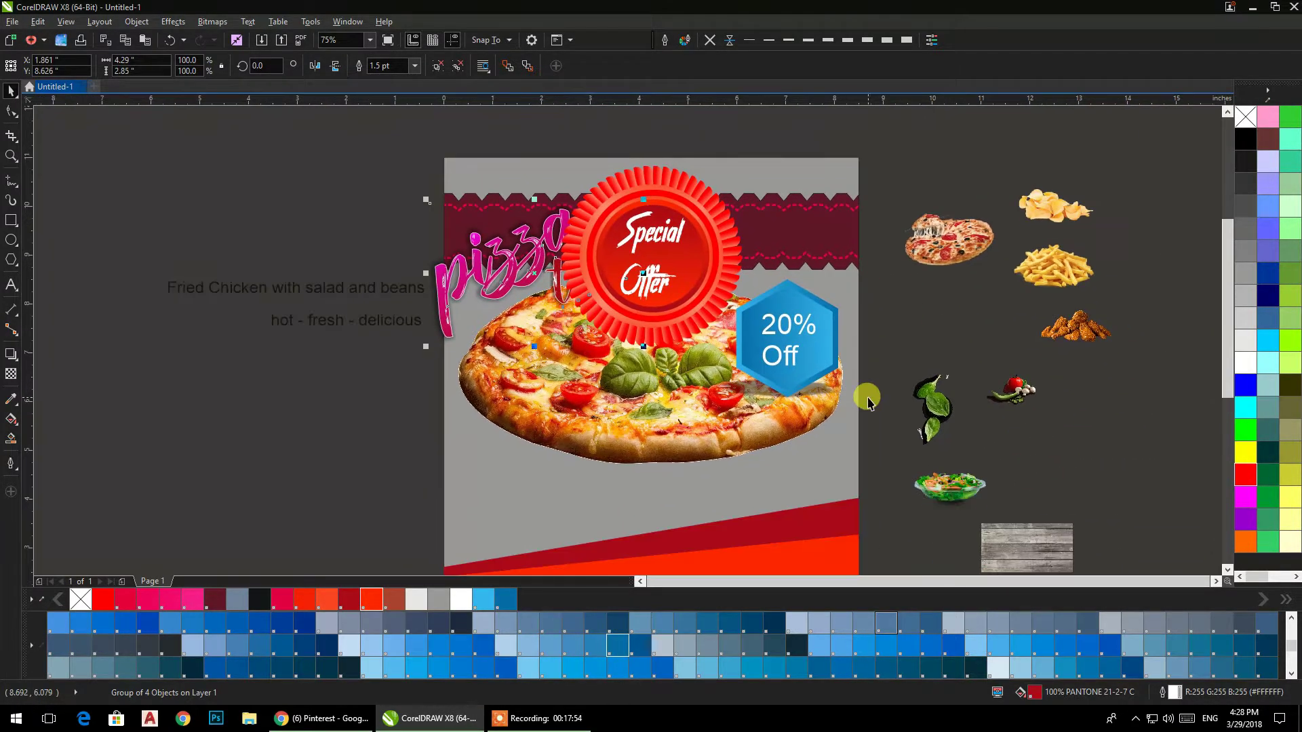
# Step: Shrink the clipped pizza photo to about 4.8 inches wide below the hexagon and move the "pizza time" group beside it
pyautogui.doubleClick(848, 389)
pyautogui.click(822, 394)
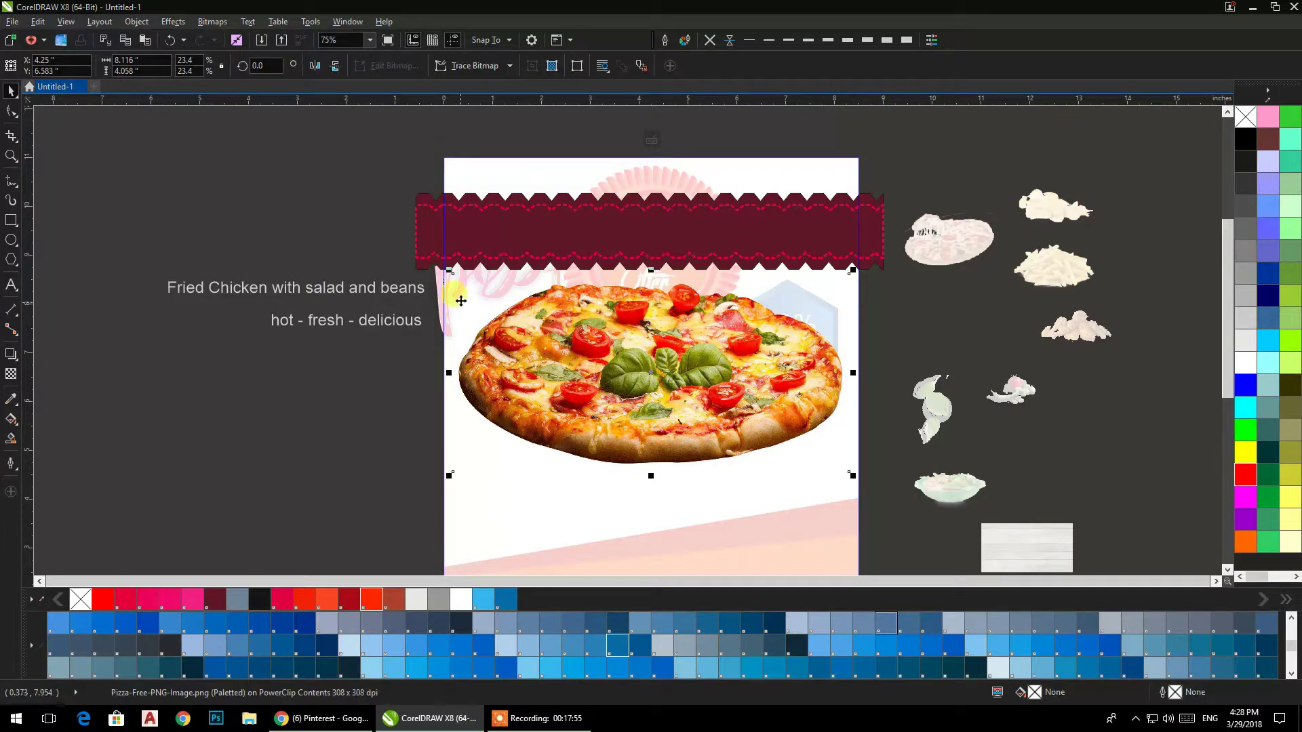
pyautogui.moveTo(451, 274); pyautogui.dragTo(524, 352)
pyautogui.moveTo(757, 409)
pyautogui.mouseDown()
pyautogui.moveTo(764, 439)
pyautogui.moveTo(748, 393)
pyautogui.mouseUp()
pyautogui.click(877, 282)
pyautogui.keyDown('ctrl'); pyautogui.click(877, 282); pyautogui.keyUp('ctrl')
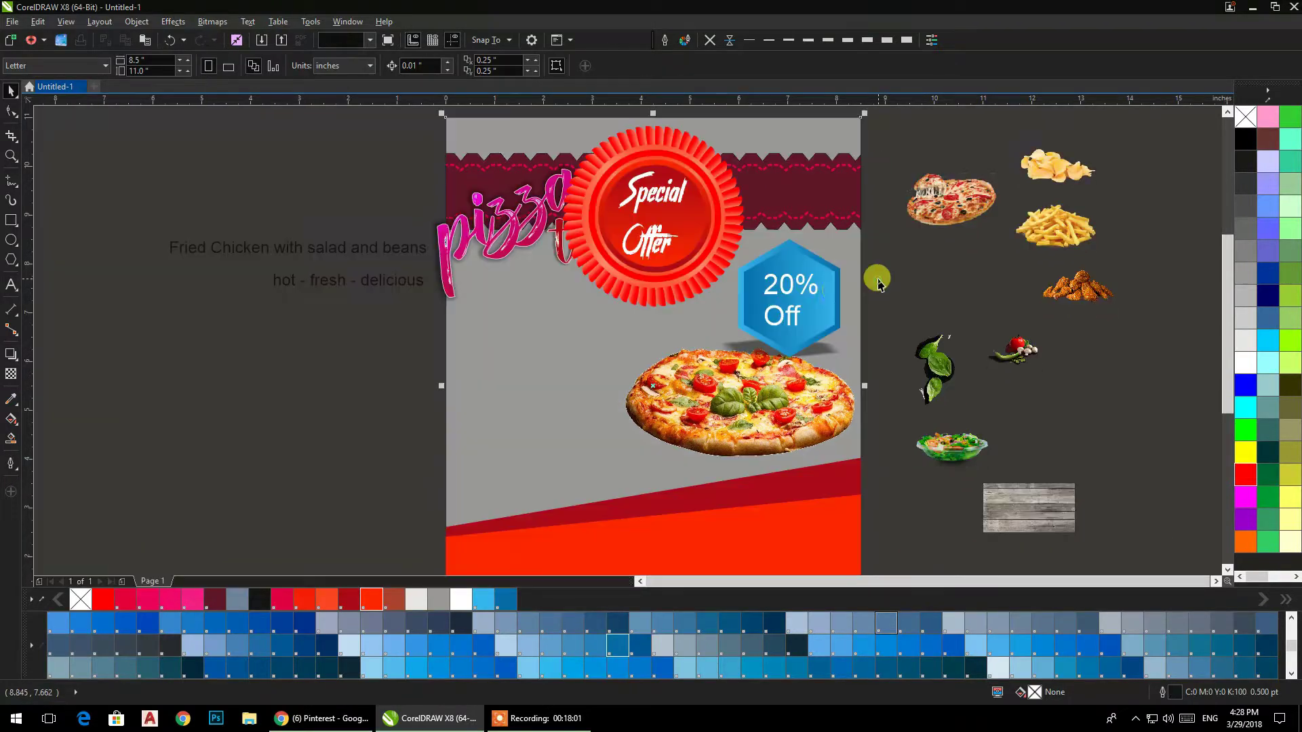
pyautogui.moveTo(540, 230); pyautogui.dragTo(564, 359)
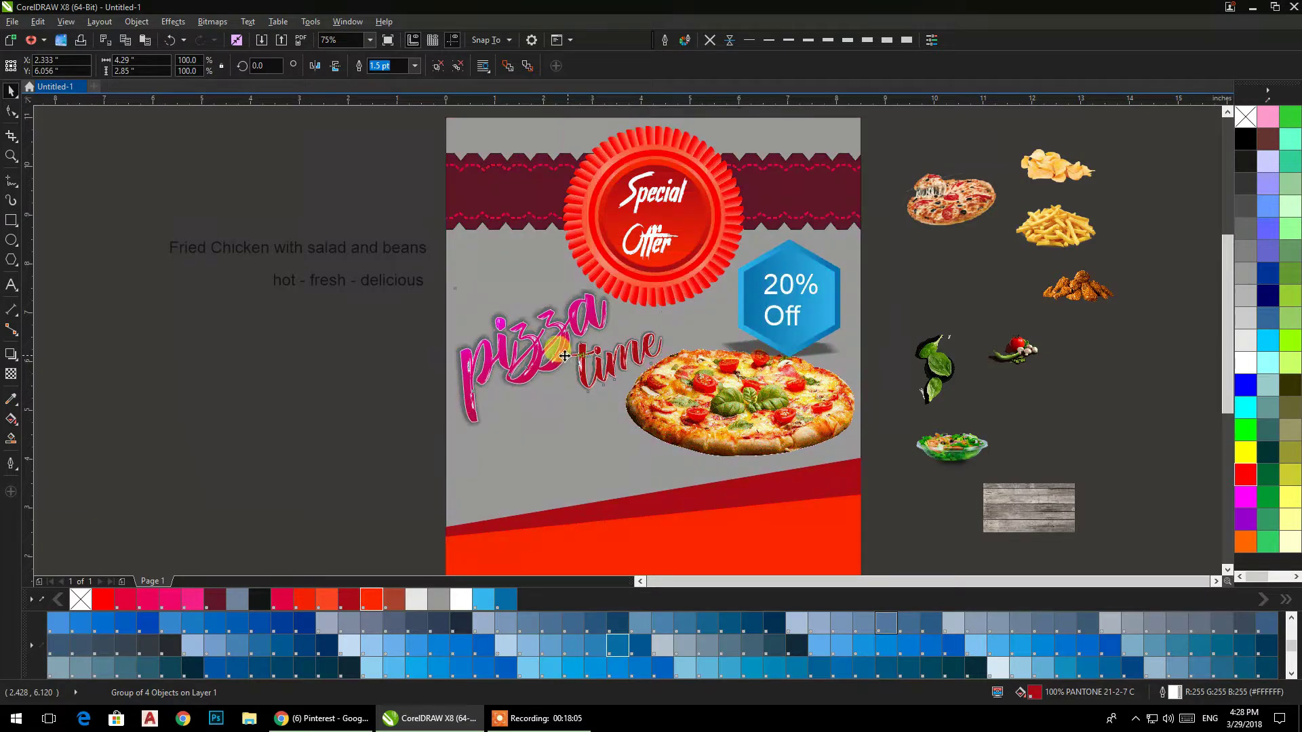
pyautogui.click(926, 286)
# Step: Place the leaf and salad images below the lettering, and the vegetable image, about 3.4 inches wide, in front of the badge's left edge
pyautogui.moveTo(938, 366); pyautogui.dragTo(593, 437)
pyautogui.moveTo(948, 444); pyautogui.dragTo(503, 455)
pyautogui.moveTo(1020, 344); pyautogui.dragTo(727, 409)
pyautogui.moveTo(664, 470); pyautogui.dragTo(556, 255)
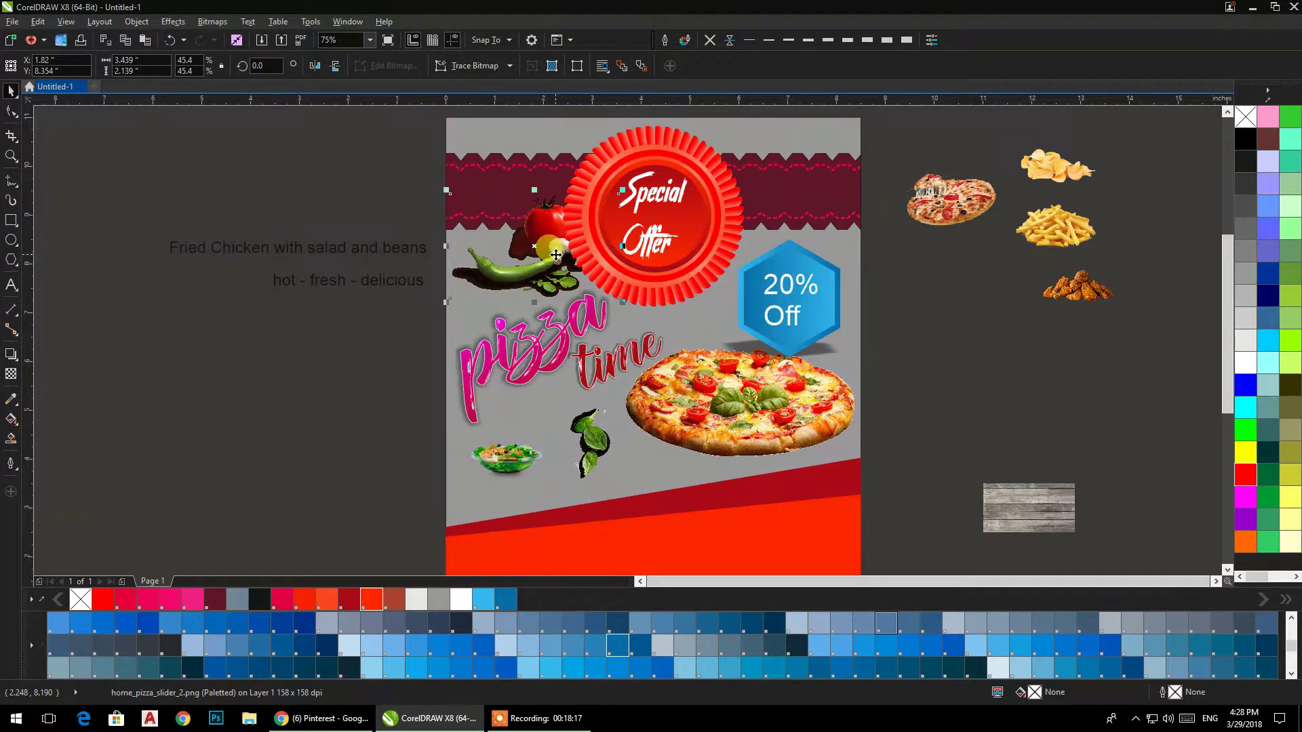
pyautogui.hotkey('shift', 'pageup')
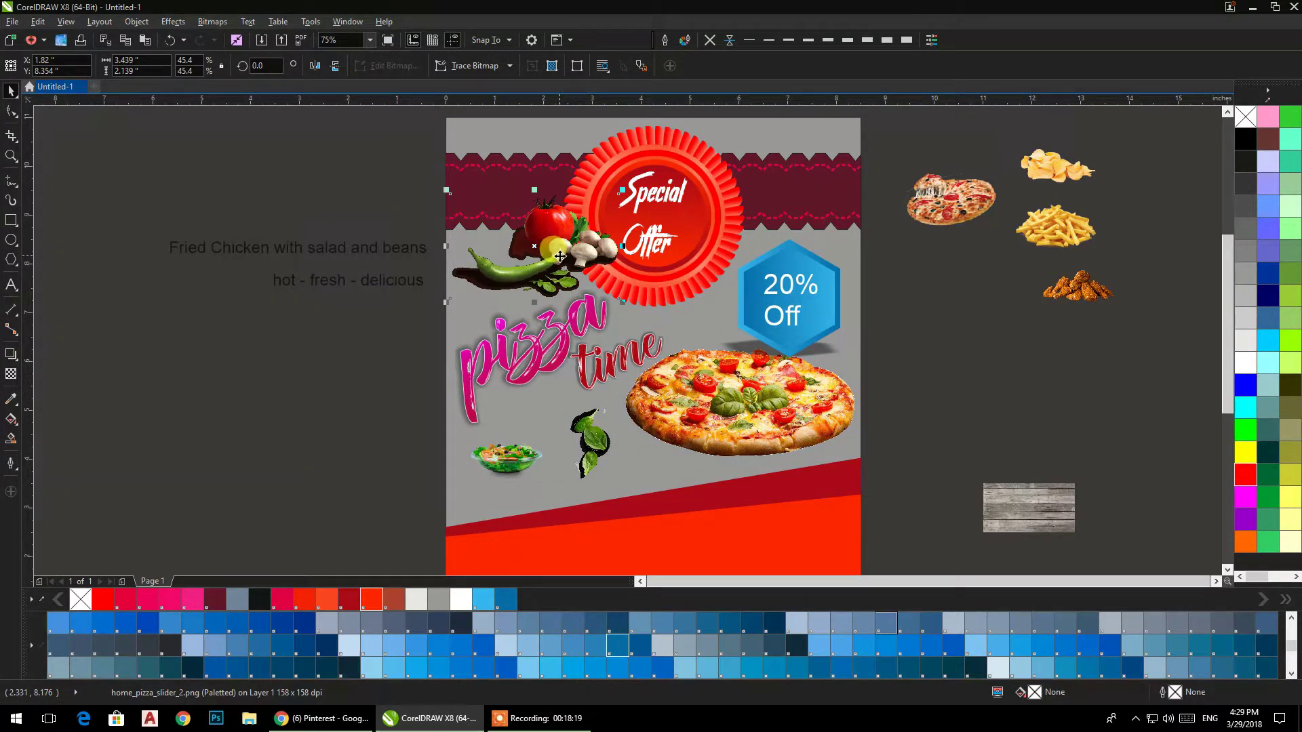
# Step: Enlarge the green leaf image to about 2.8 inches wide and move it beside the Special Offer badge, above the hexagon
pyautogui.moveTo(602, 450); pyautogui.dragTo(710, 331)
pyautogui.moveTo(771, 184); pyautogui.dragTo(813, 206)
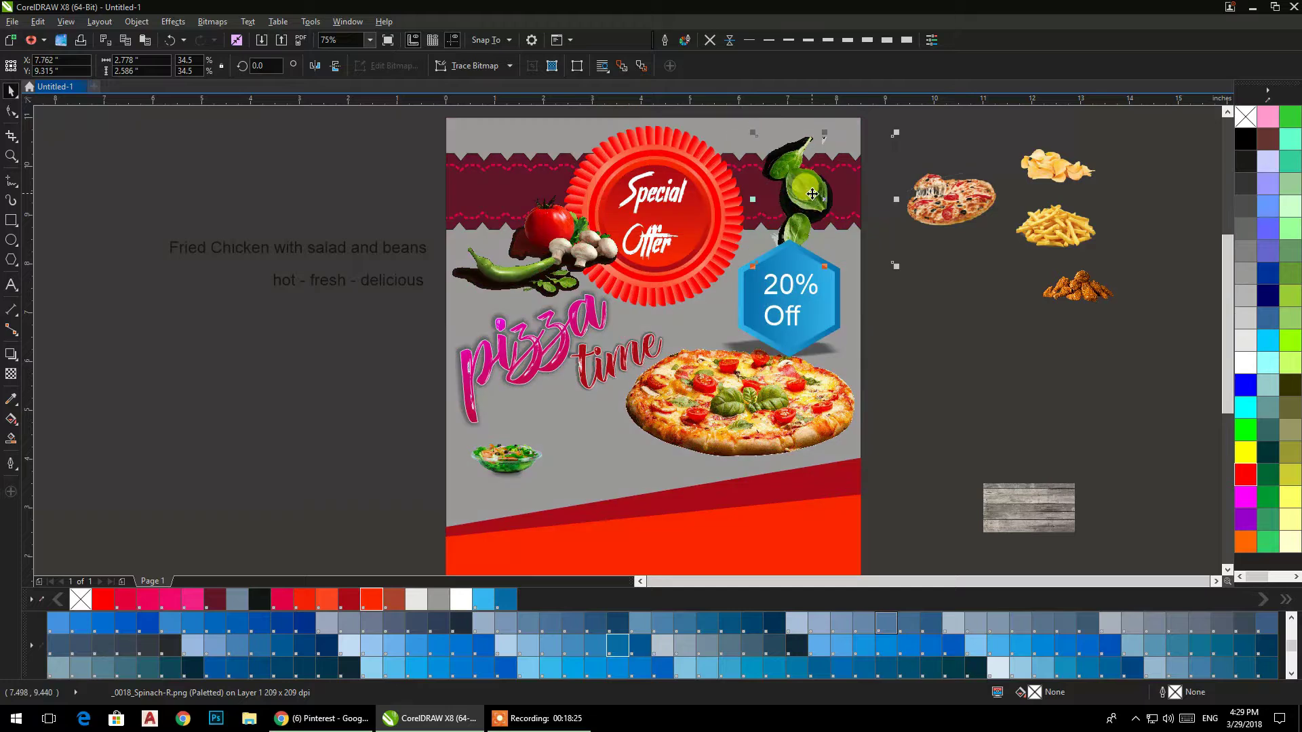
# Step: Crop the empty right part of the leaf image with the Shape tool and position it slightly smaller above the 20% Off hexagon
pyautogui.click(16, 109)
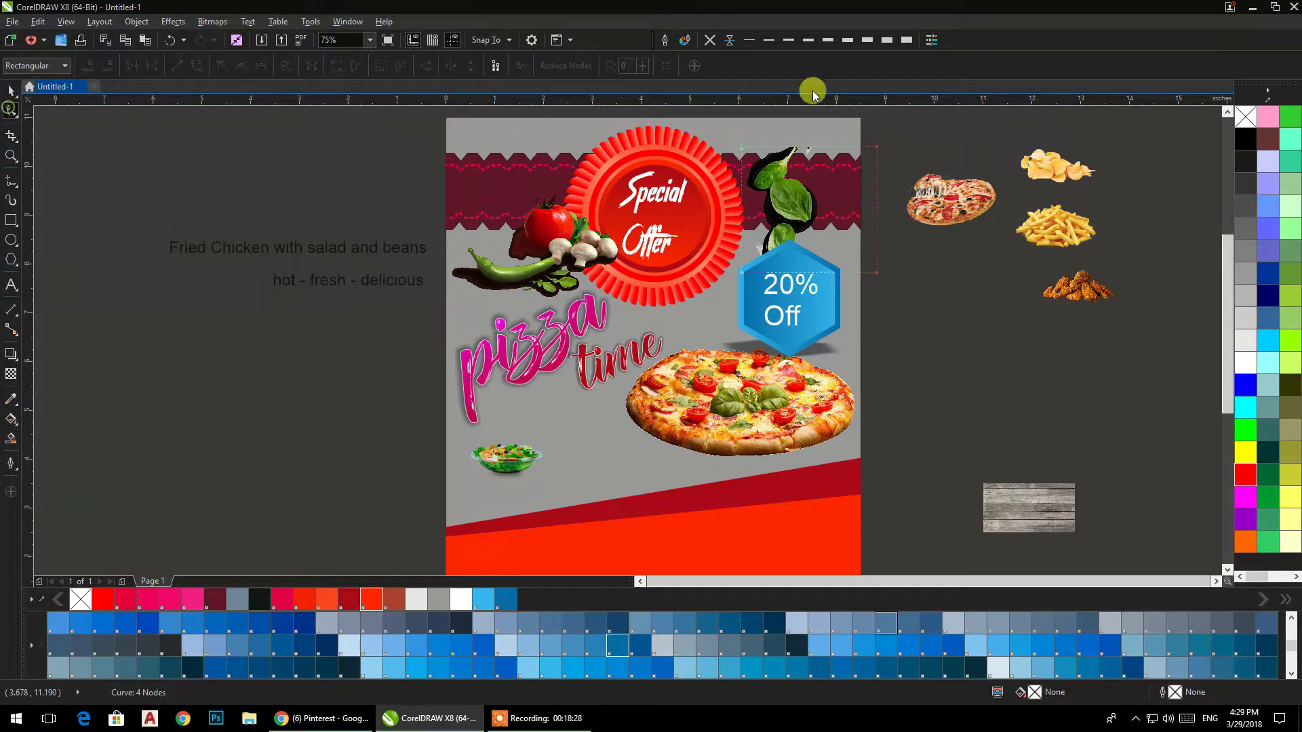
pyautogui.moveTo(880, 117); pyautogui.dragTo(845, 328)
pyautogui.moveTo(875, 270); pyautogui.dragTo(822, 273)
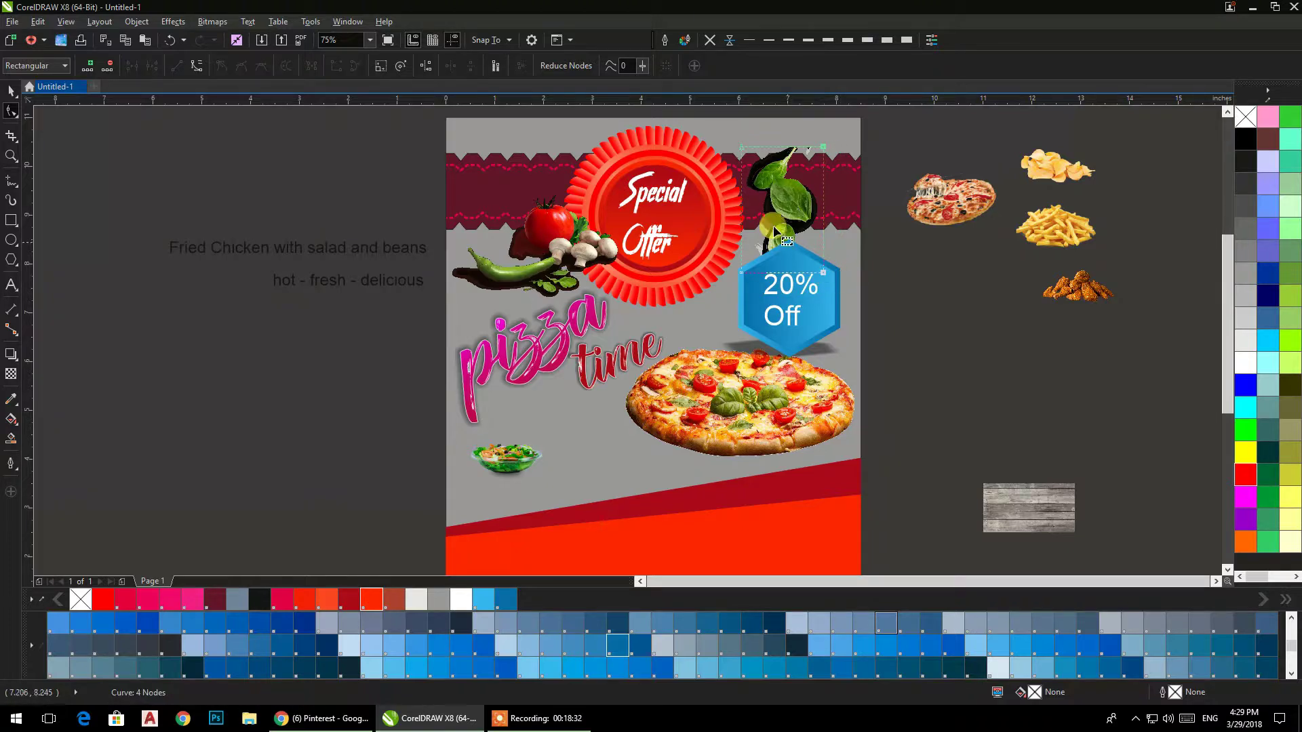
pyautogui.click(9, 95)
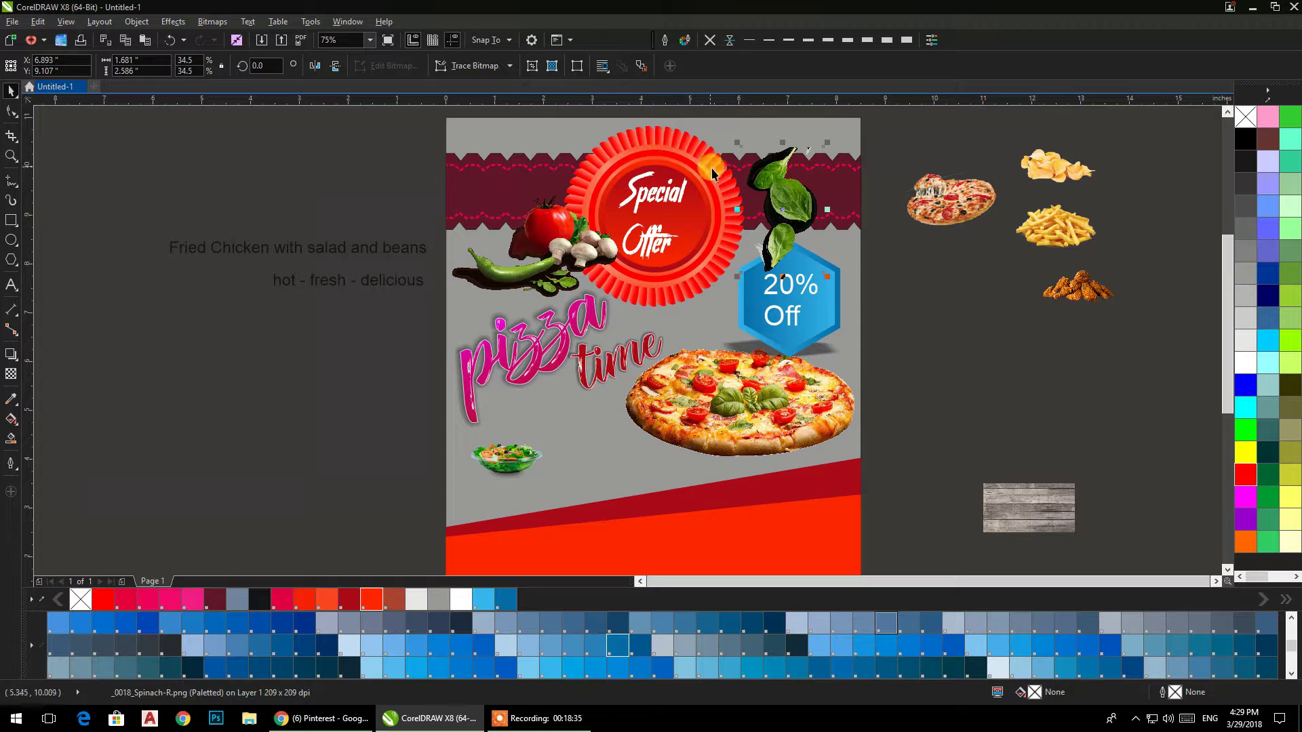
pyautogui.moveTo(778, 187); pyautogui.dragTo(799, 160)
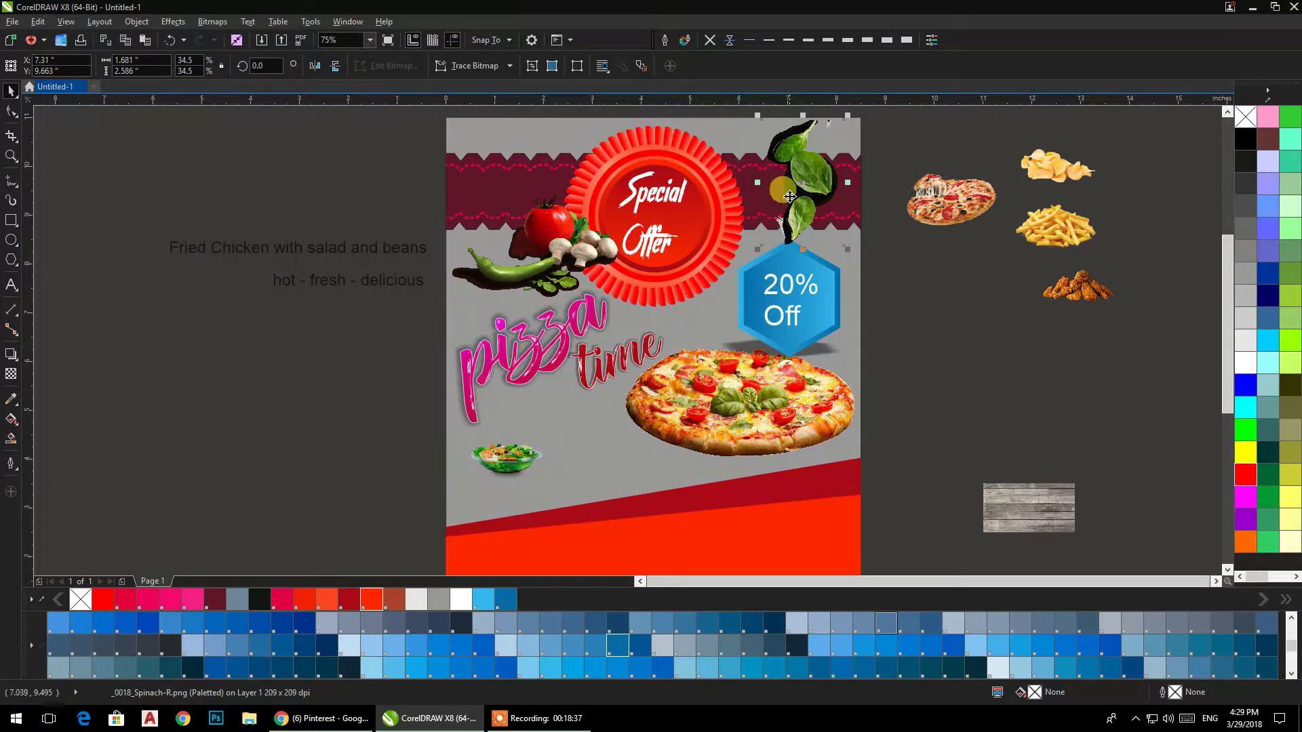
pyautogui.moveTo(757, 249)
pyautogui.mouseDown()
pyautogui.moveTo(725, 292)
pyautogui.moveTo(753, 258)
pyautogui.mouseUp()
pyautogui.click(902, 263)
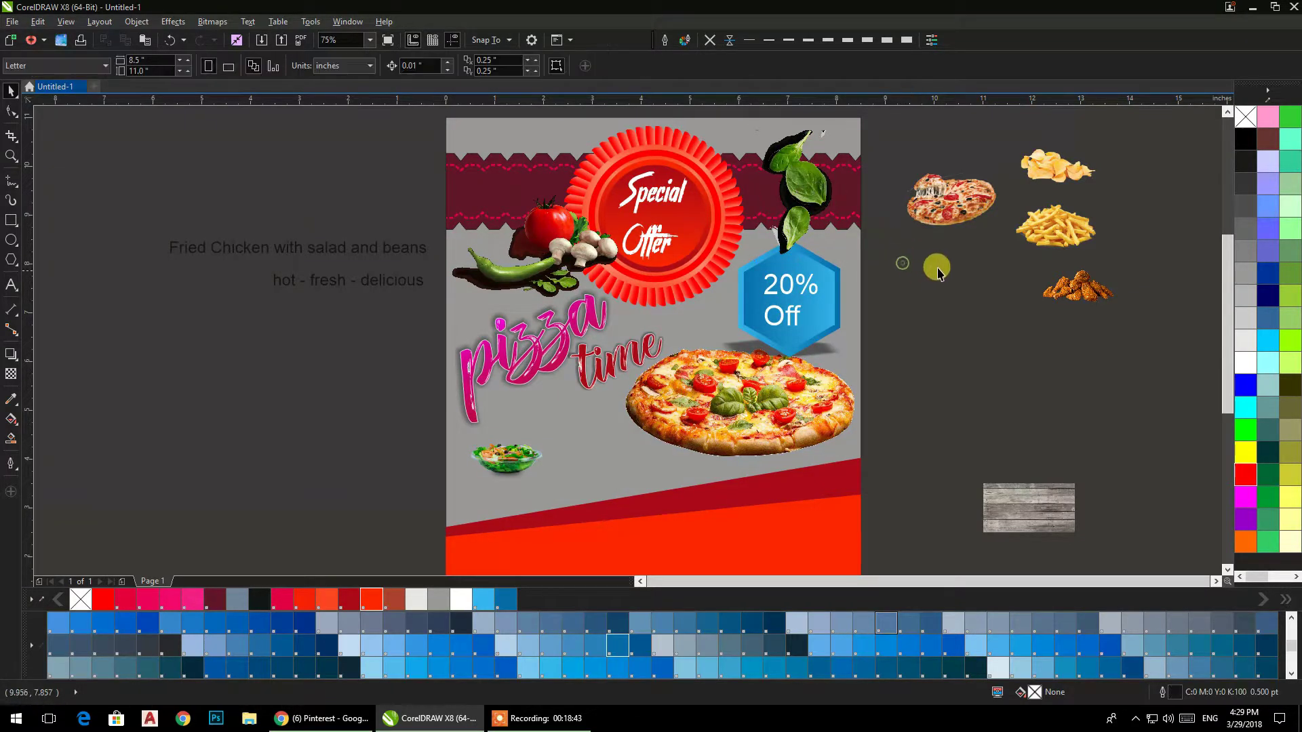
# Step: Move the cheese pizza image onto the left of the red footer and enlarge it to about 3.8 inches wide
pyautogui.scroll(-3, 929, 257)
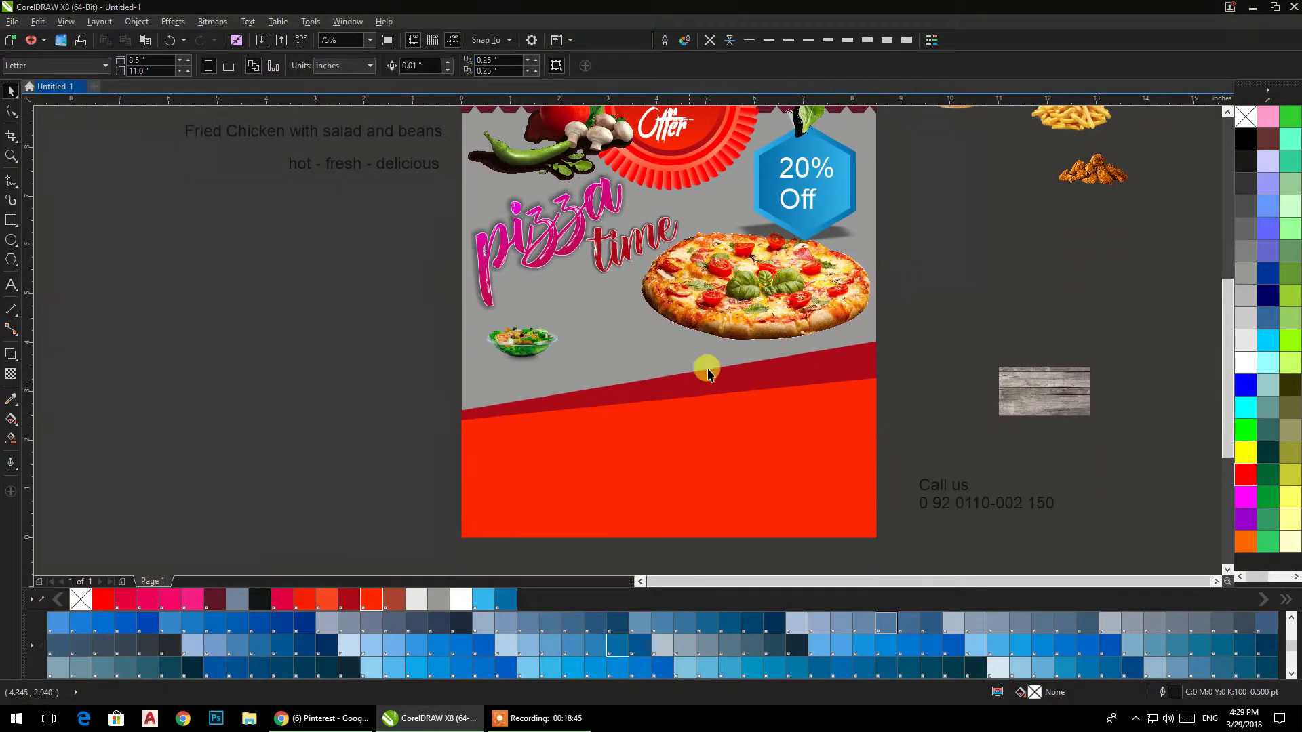
pyautogui.moveTo(954, 114); pyautogui.dragTo(607, 484)
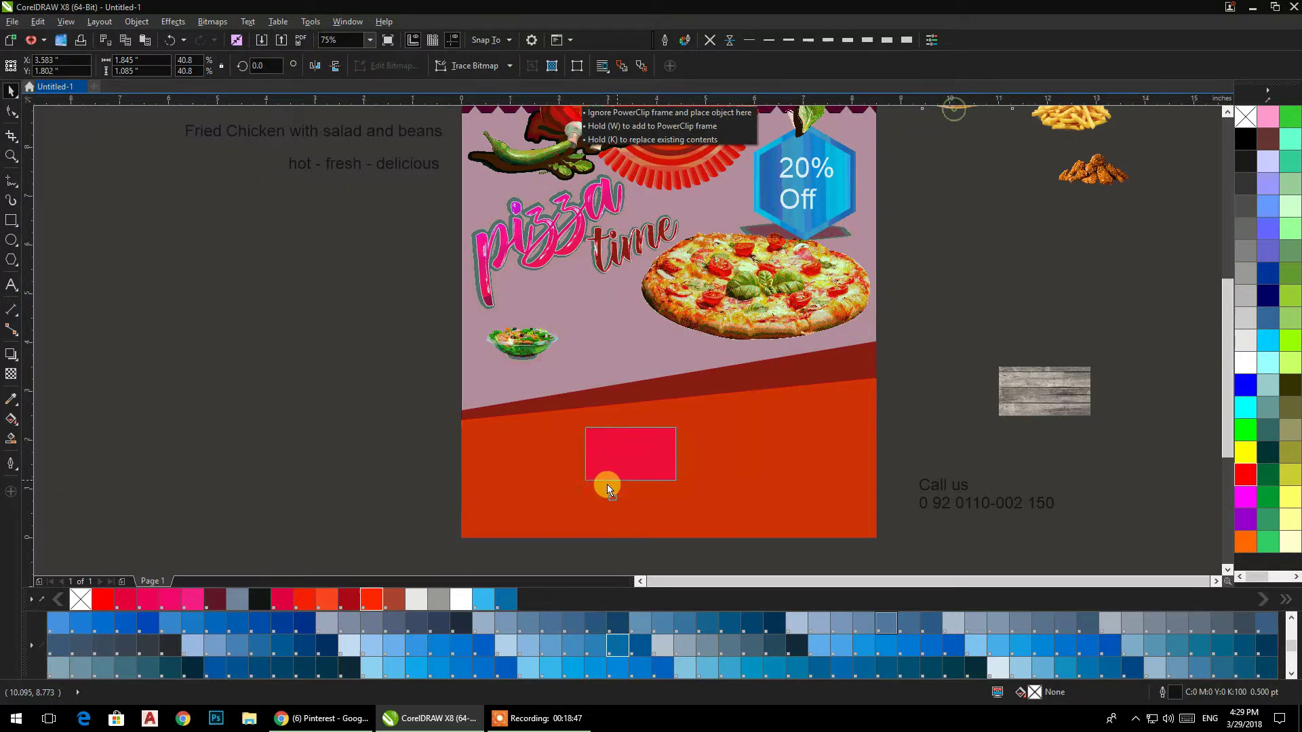
pyautogui.moveTo(510, 464); pyautogui.dragTo(541, 470)
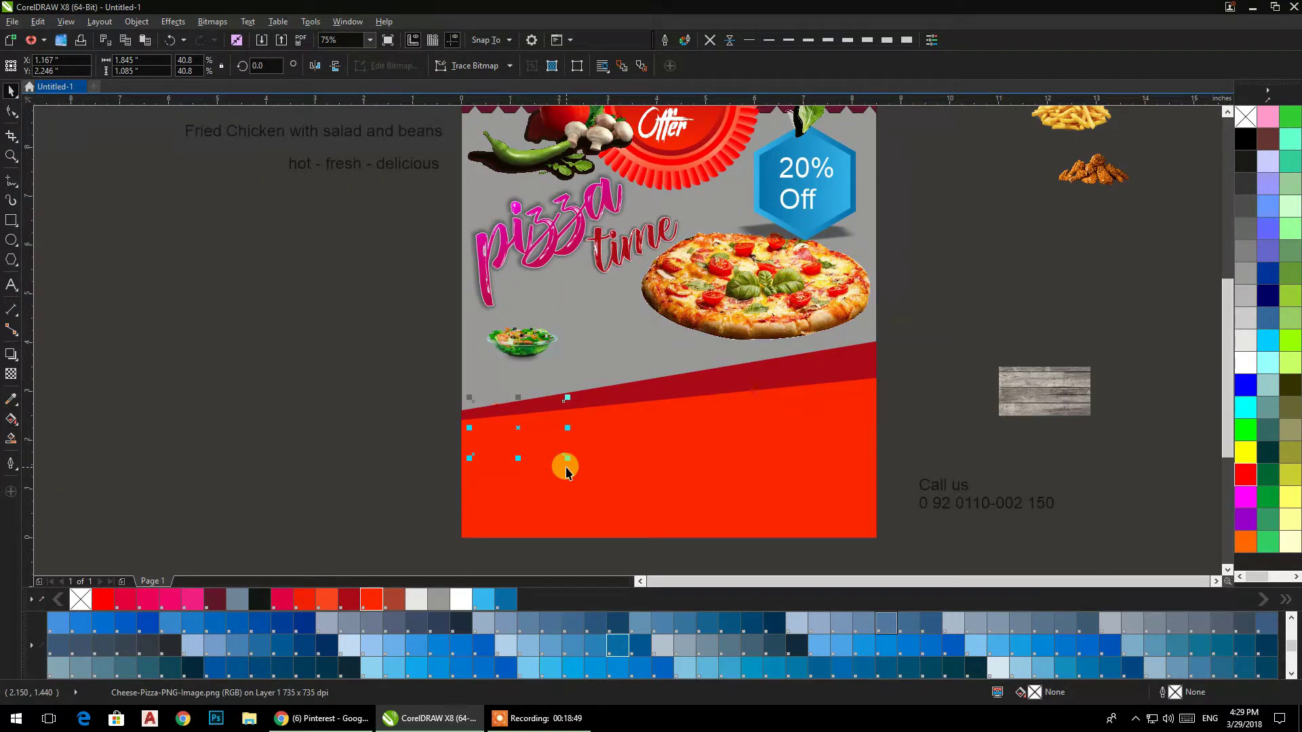
pyautogui.moveTo(568, 460); pyautogui.dragTo(661, 555)
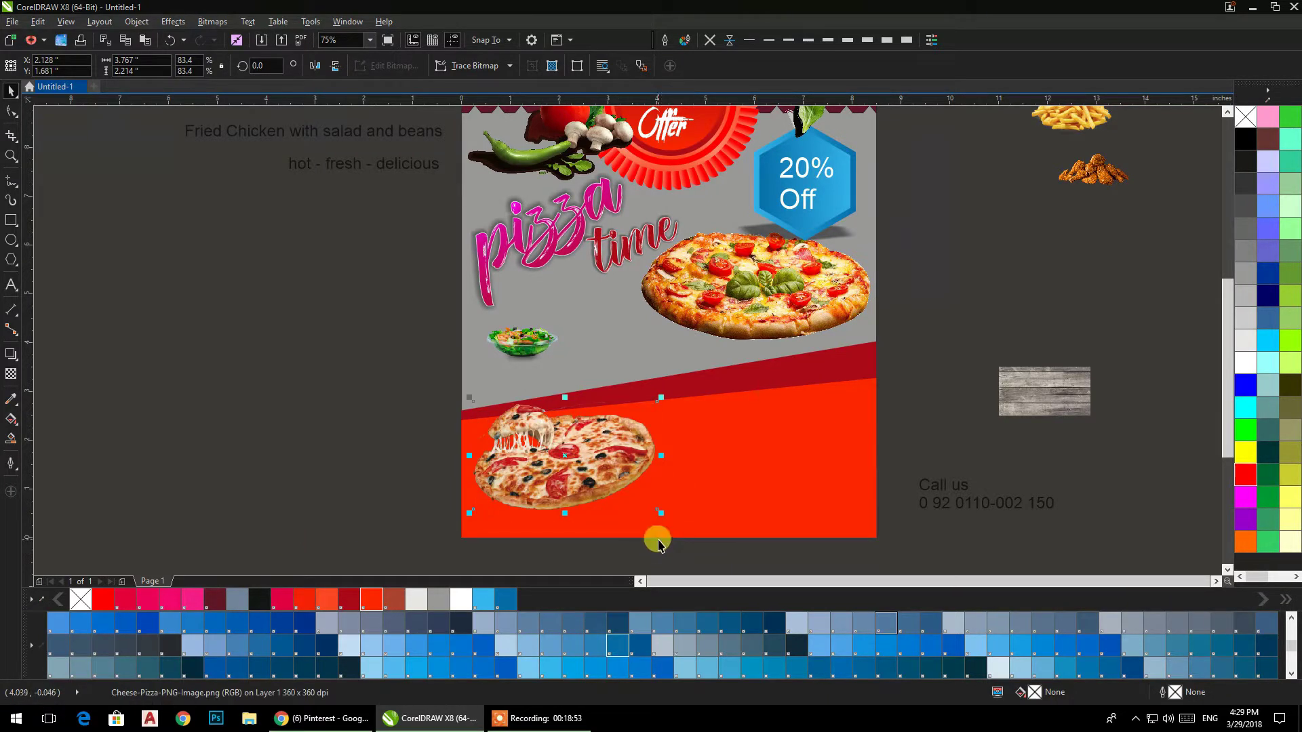
# Step: Enlarge the wood plank image to about 7.2 inches wide and PowerClip it inside the grey page background
pyautogui.moveTo(911, 351); pyautogui.dragTo(816, 368)
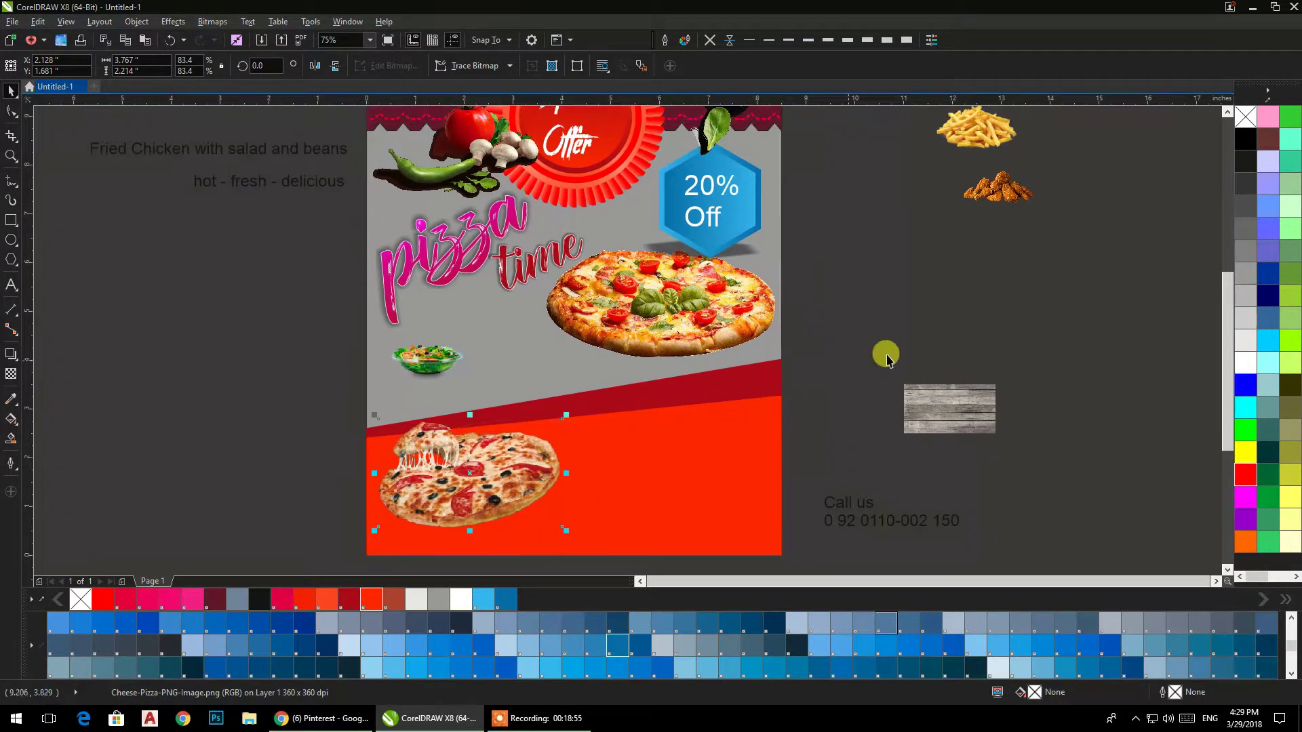
pyautogui.click(933, 409)
pyautogui.moveTo(1000, 437); pyautogui.dragTo(1161, 569)
pyautogui.moveTo(1161, 361); pyautogui.dragTo(1212, 309)
pyautogui.rightClick(1079, 365)
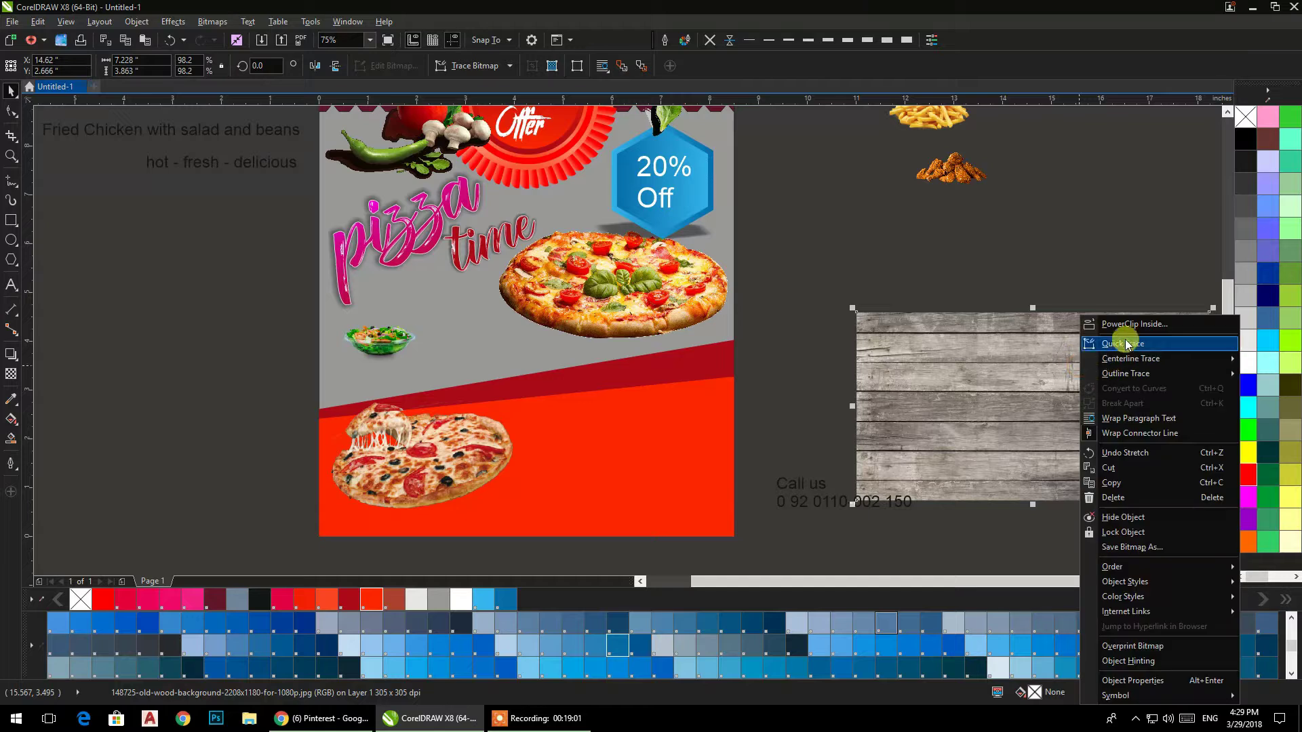
pyautogui.click(1119, 324)
pyautogui.click(466, 362)
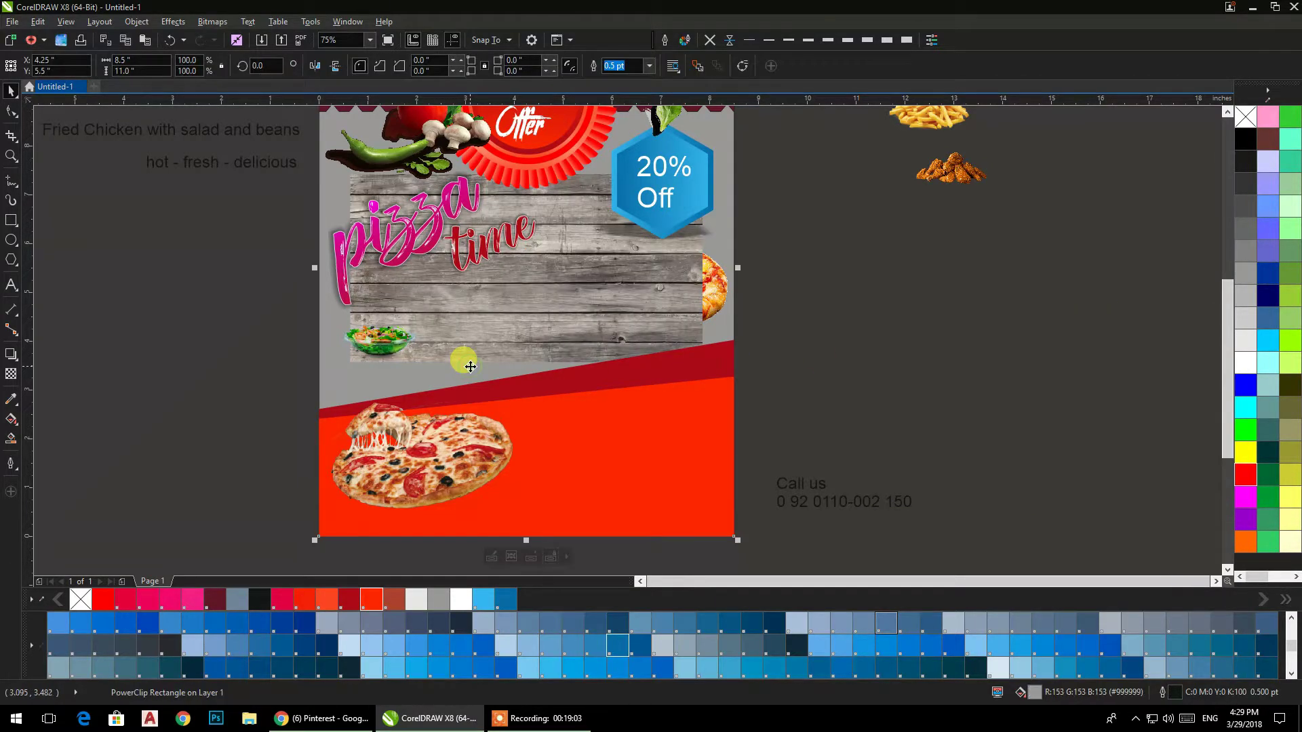
# Step: Enlarge the wood image inside the PowerClip to about 10.8 inches wide so it spans the page width
pyautogui.keyDown('ctrl'); pyautogui.click(474, 363); pyautogui.keyUp('ctrl')
pyautogui.click(550, 342)
pyautogui.moveTo(707, 366); pyautogui.dragTo(795, 414)
pyautogui.moveTo(674, 429); pyautogui.dragTo(693, 520)
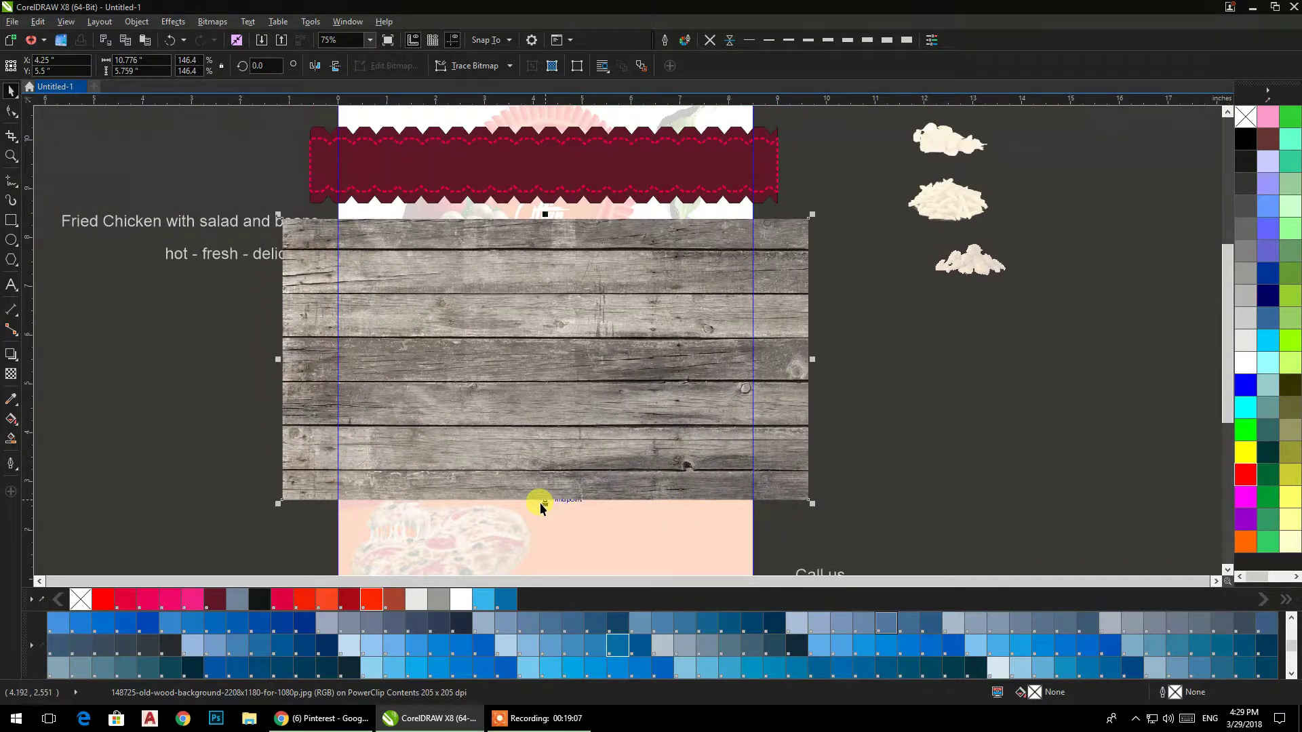
pyautogui.click(540, 503)
# Step: Add a vertically mirrored copy of the wood image directly above the original inside the PowerClip
pyautogui.click(840, 425)
pyautogui.click(742, 380)
pyautogui.keyDown('ctrl'); pyautogui.click(739, 375); pyautogui.keyUp('ctrl')
pyautogui.click(710, 398)
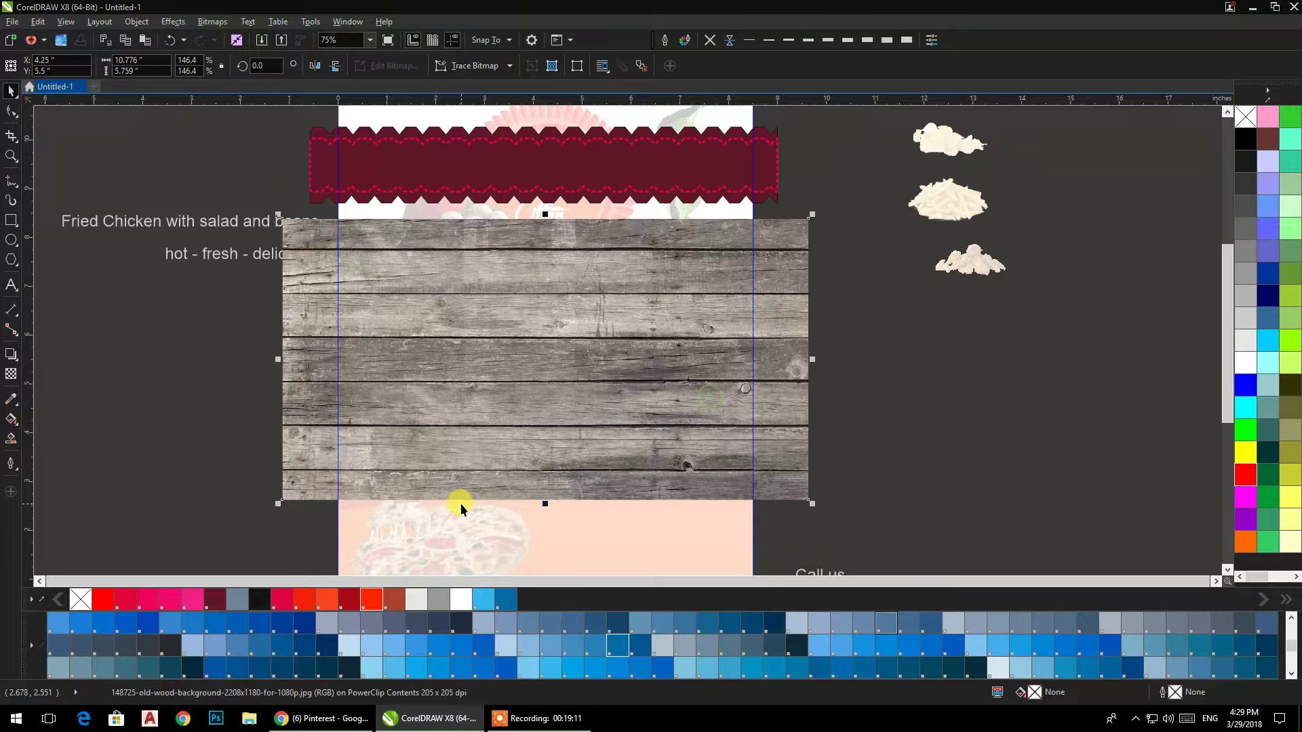
pyautogui.moveTo(546, 504); pyautogui.dragTo(547, 174)
pyautogui.rightClick(547, 174)
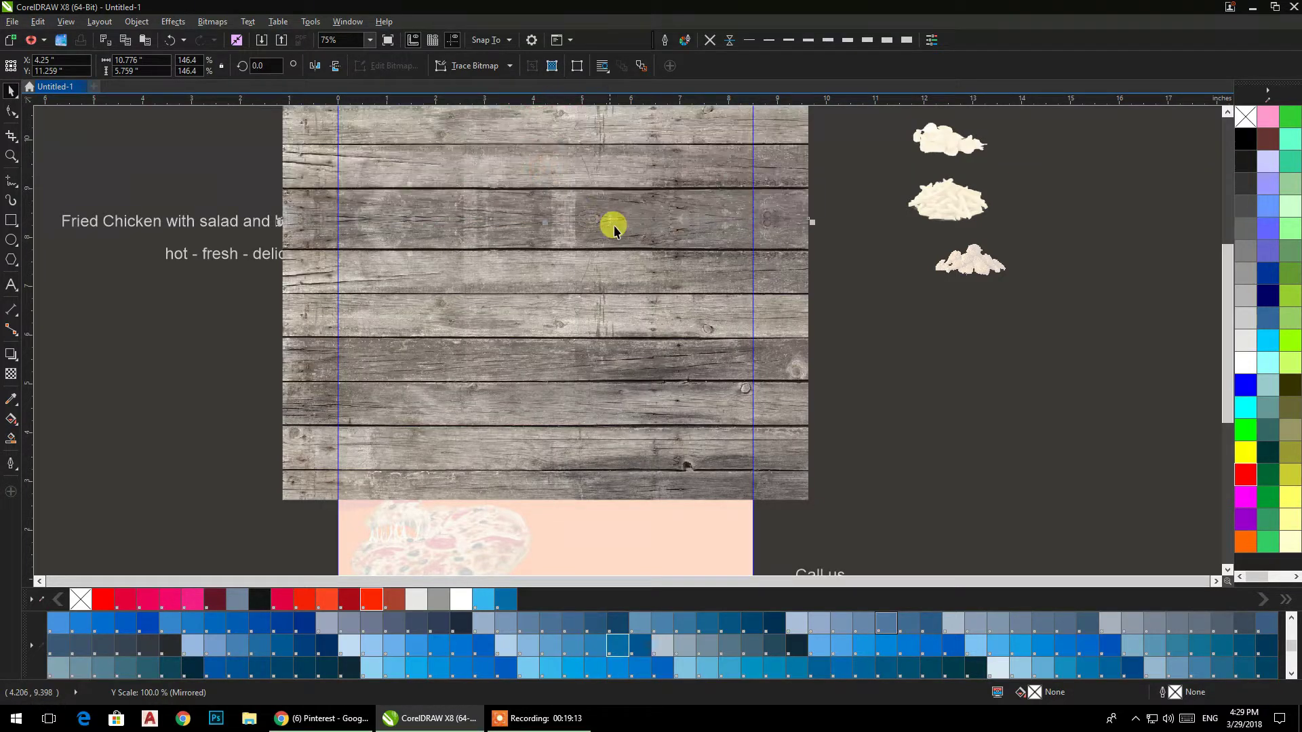
pyautogui.keyDown('ctrl'); pyautogui.click(851, 323); pyautogui.keyUp('ctrl')
# Step: Group the two wood images inside the PowerClip and place them behind the maroon band and pizza photo
pyautogui.moveTo(824, 330); pyautogui.dragTo(833, 385)
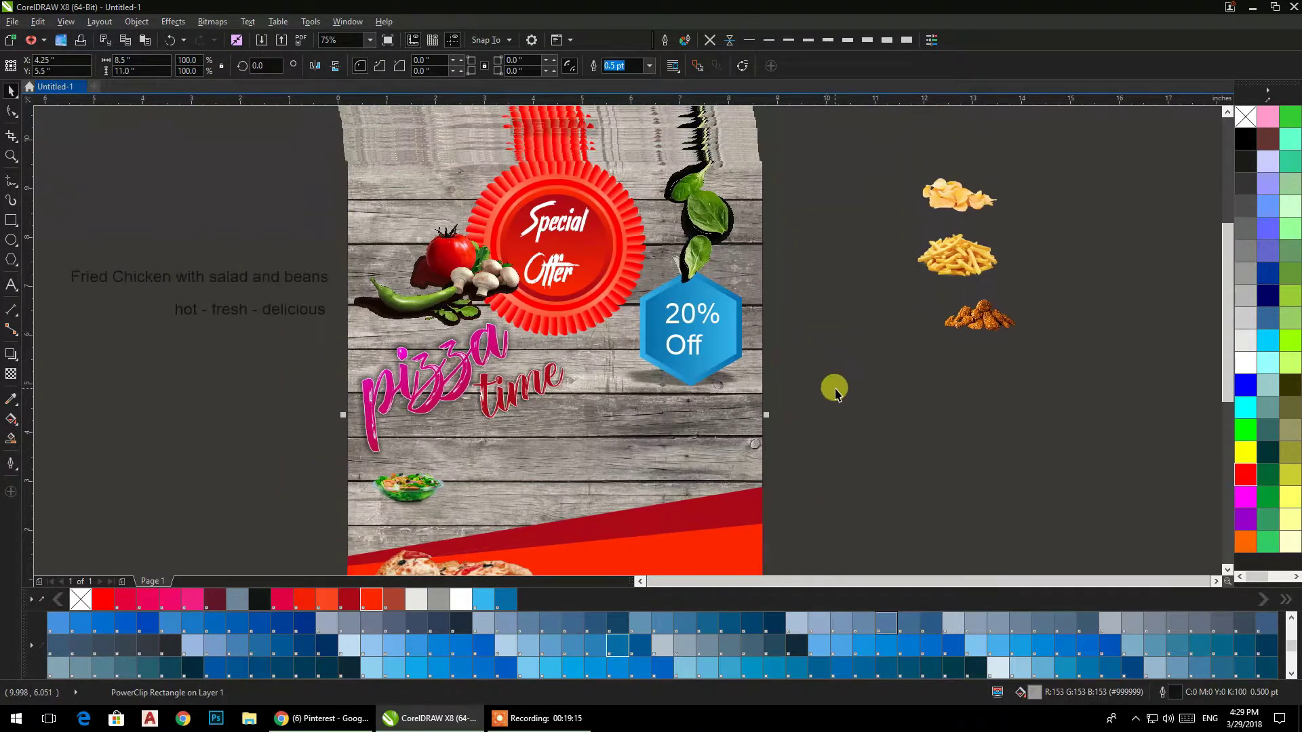
pyautogui.click(836, 424)
pyautogui.click(734, 417)
pyautogui.keyDown('ctrl'); pyautogui.click(736, 420); pyautogui.keyUp('ctrl')
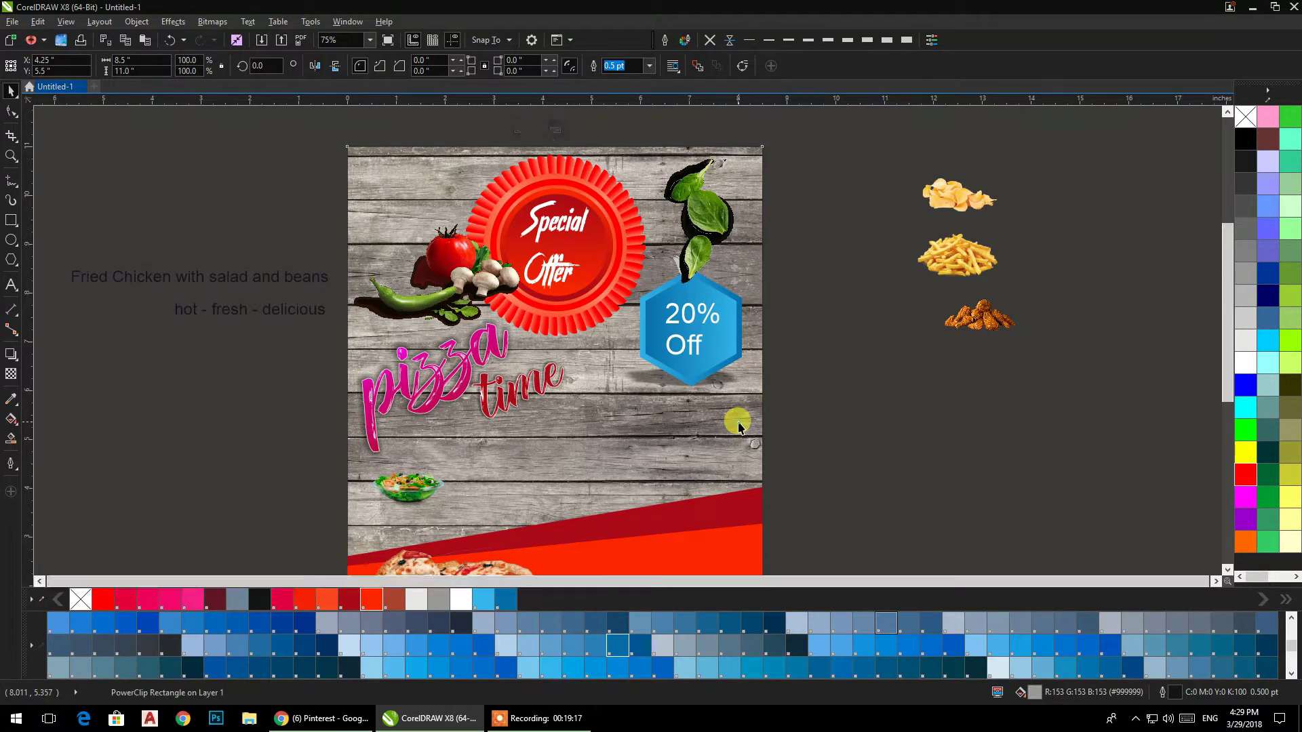
pyautogui.click(785, 398)
pyautogui.keyDown('shift'); pyautogui.click(815, 198); pyautogui.keyUp('shift')
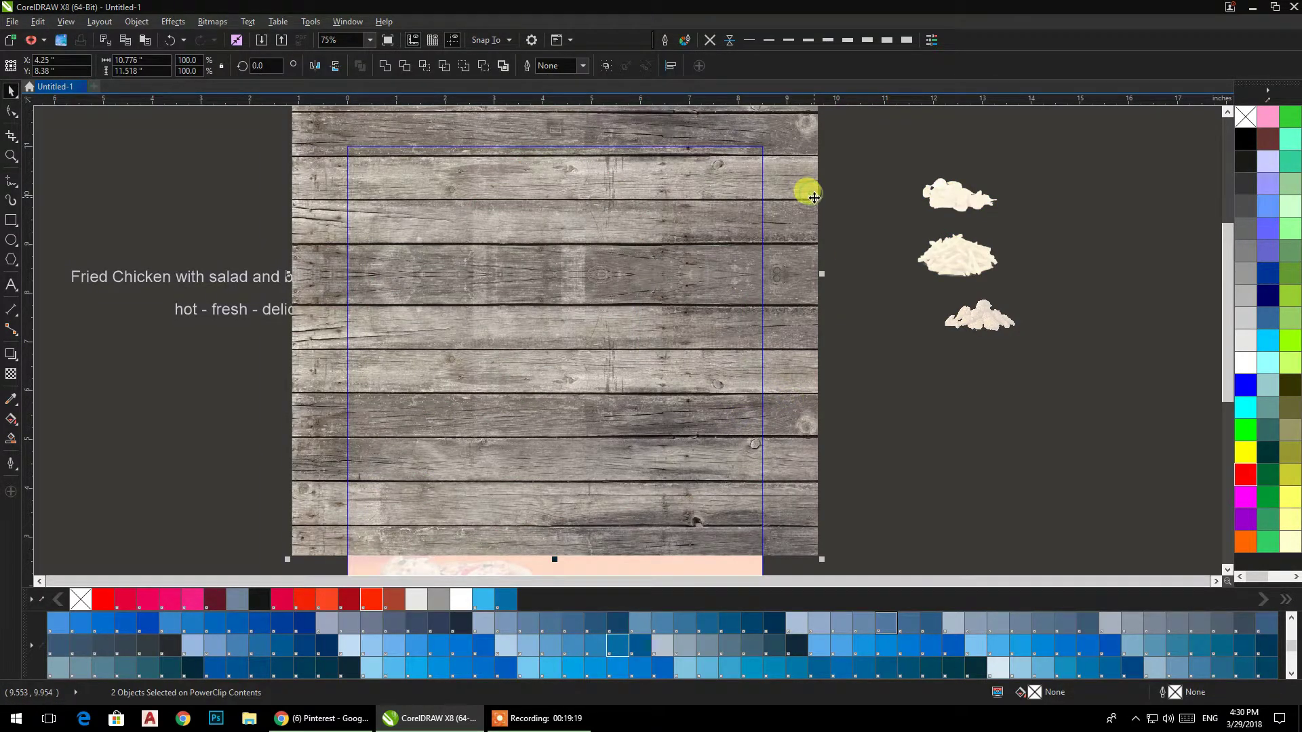
pyautogui.hotkey('ctrl', 'g')
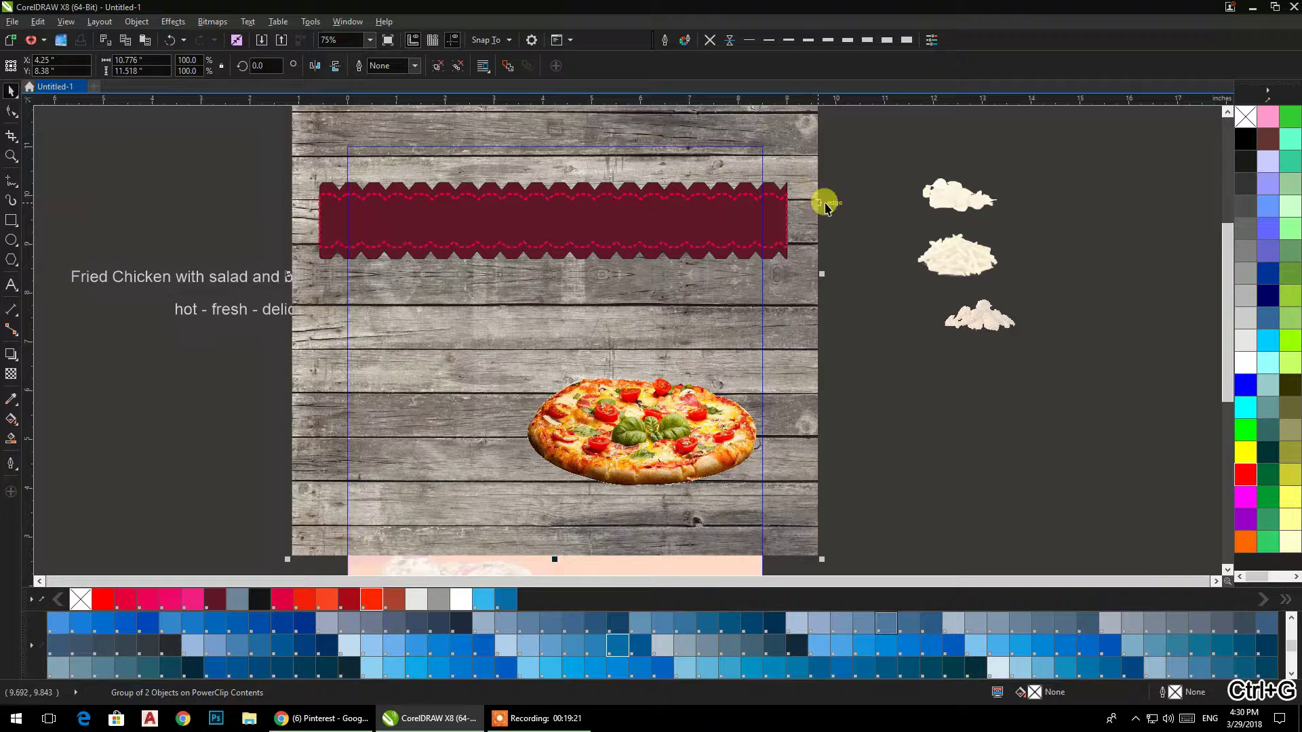
pyautogui.click(892, 445)
pyautogui.click(874, 451)
pyautogui.moveTo(864, 434); pyautogui.dragTo(850, 381)
pyautogui.moveTo(710, 407); pyautogui.dragTo(709, 416)
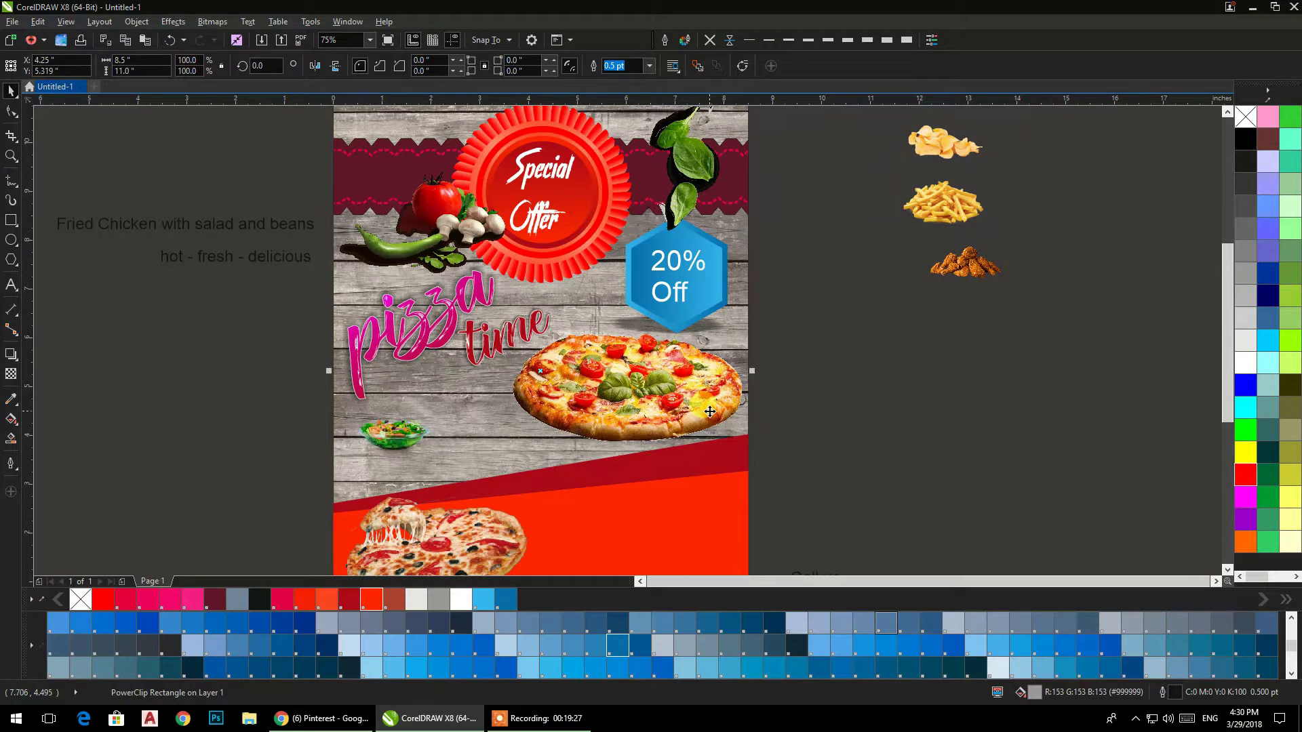
pyautogui.hotkey('ctrl', 'z')
# Step: Shift the clipped pizza photo slightly down and to the right within the background
pyautogui.click(779, 396)
pyautogui.doubleClick(706, 409)
pyautogui.click(701, 408)
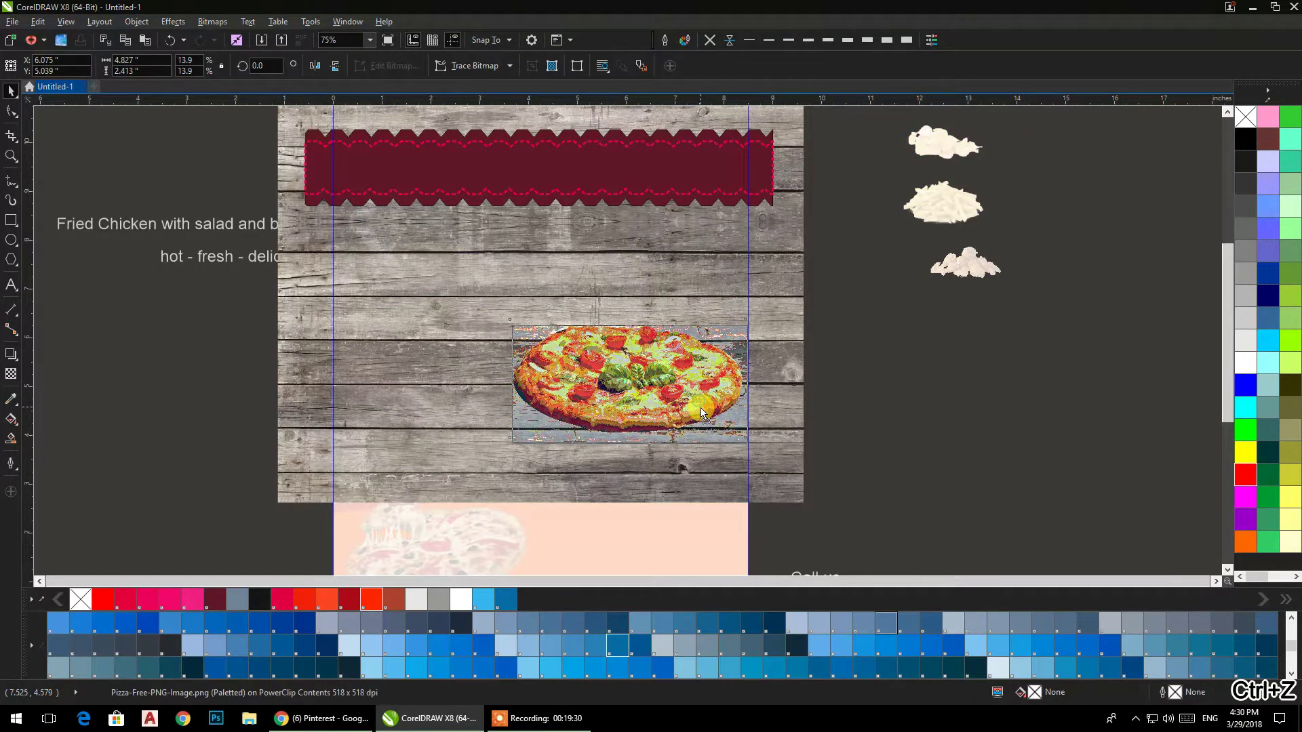
pyautogui.click(894, 395)
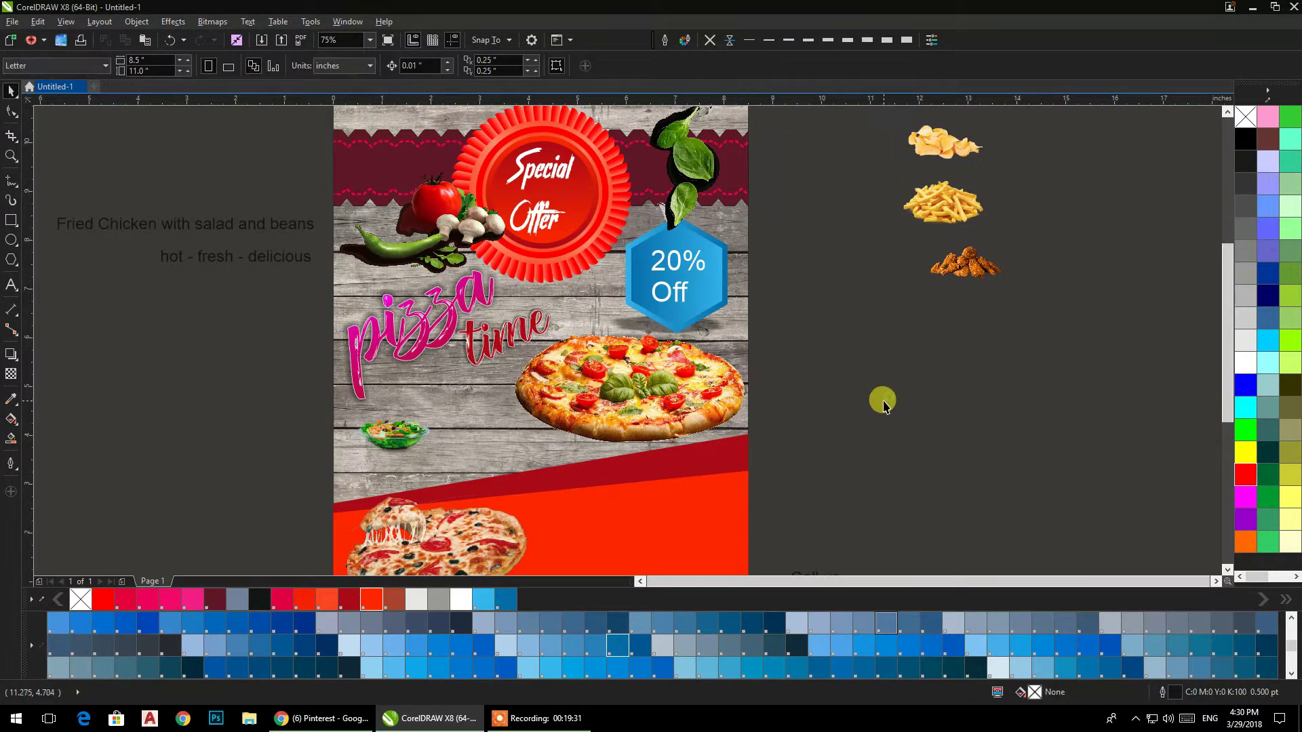
# Step: Move the fried chicken image onto the red footer to the right of the cheese pizza and enlarge it
pyautogui.scroll(-3, 843, 221)
pyautogui.moveTo(930, 123); pyautogui.dragTo(529, 390)
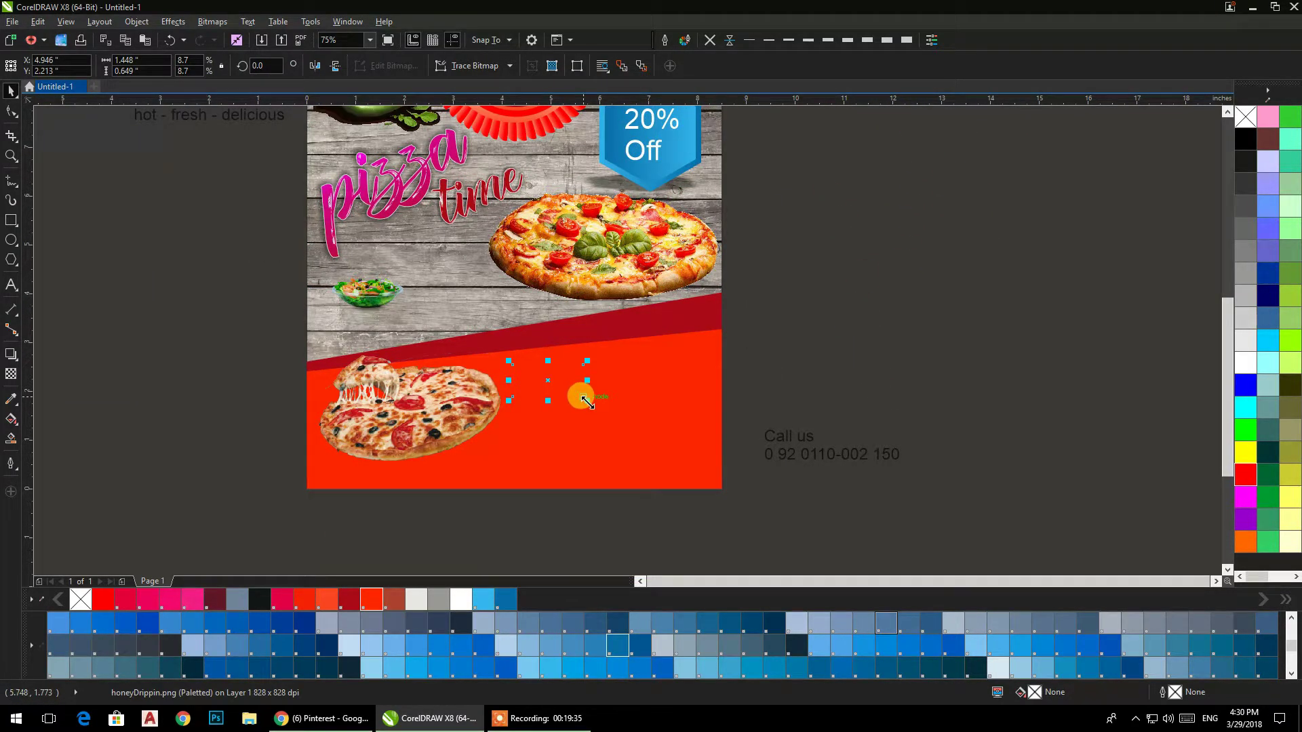
pyautogui.moveTo(586, 401); pyautogui.dragTo(591, 446)
pyautogui.click(906, 367)
# Step: Move the "hot - fresh - delicious" text onto the flyer, just below the salad bowl
pyautogui.moveTo(188, 248); pyautogui.dragTo(283, 304)
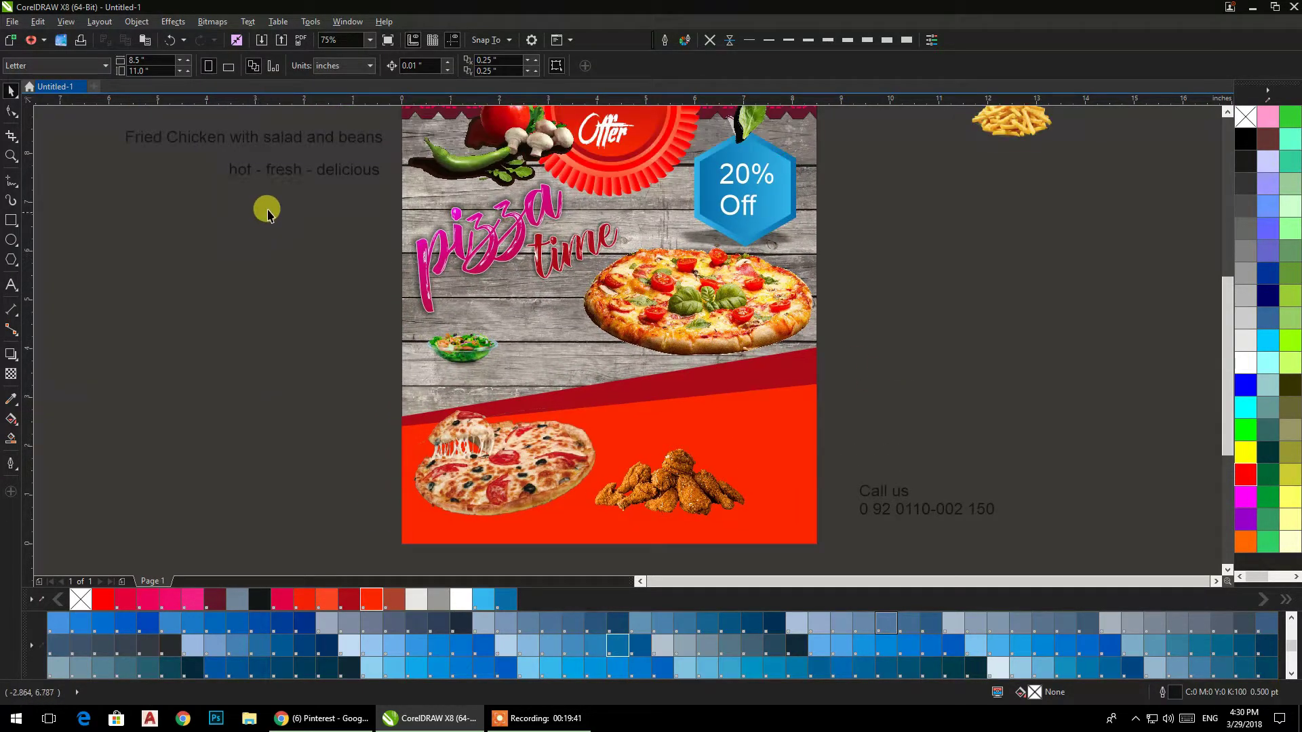
pyautogui.moveTo(362, 256); pyautogui.dragTo(363, 352)
pyautogui.moveTo(273, 272); pyautogui.dragTo(496, 473)
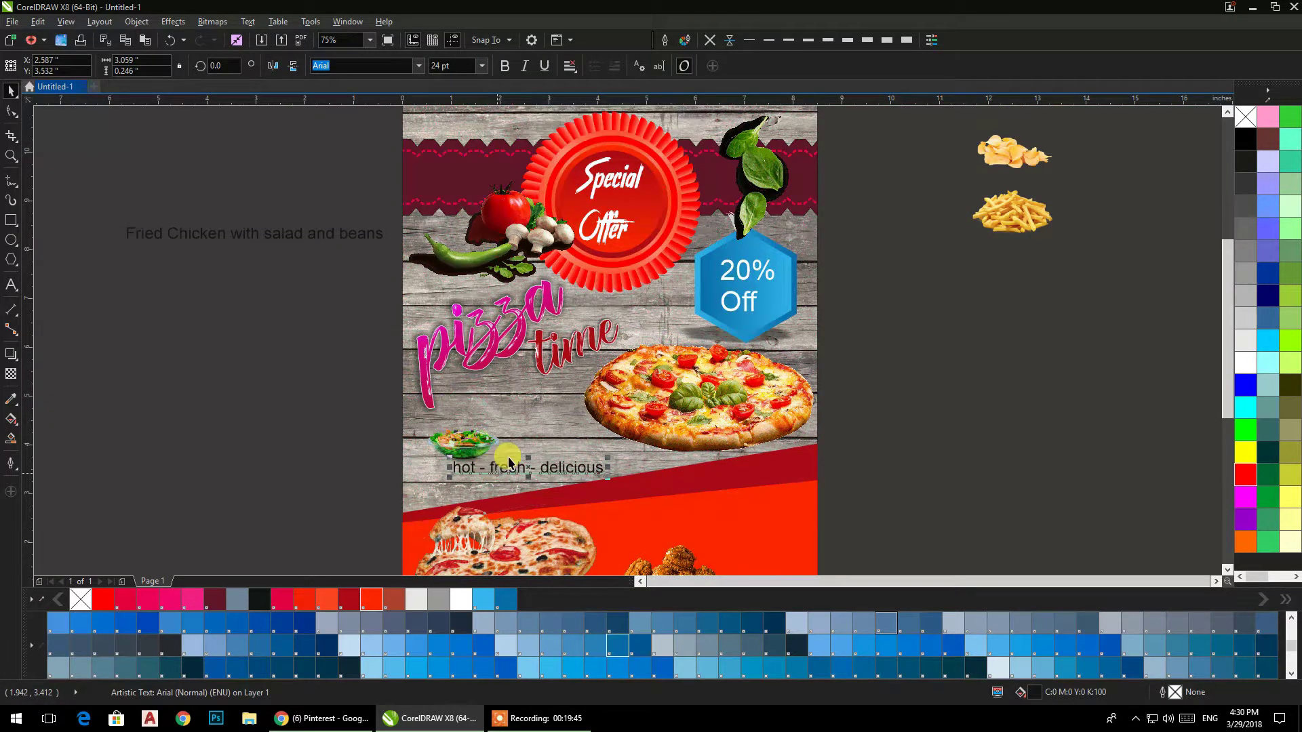
# Step: Change the "hot - fresh - delicious" slogan to uppercase
pyautogui.click(250, 22)
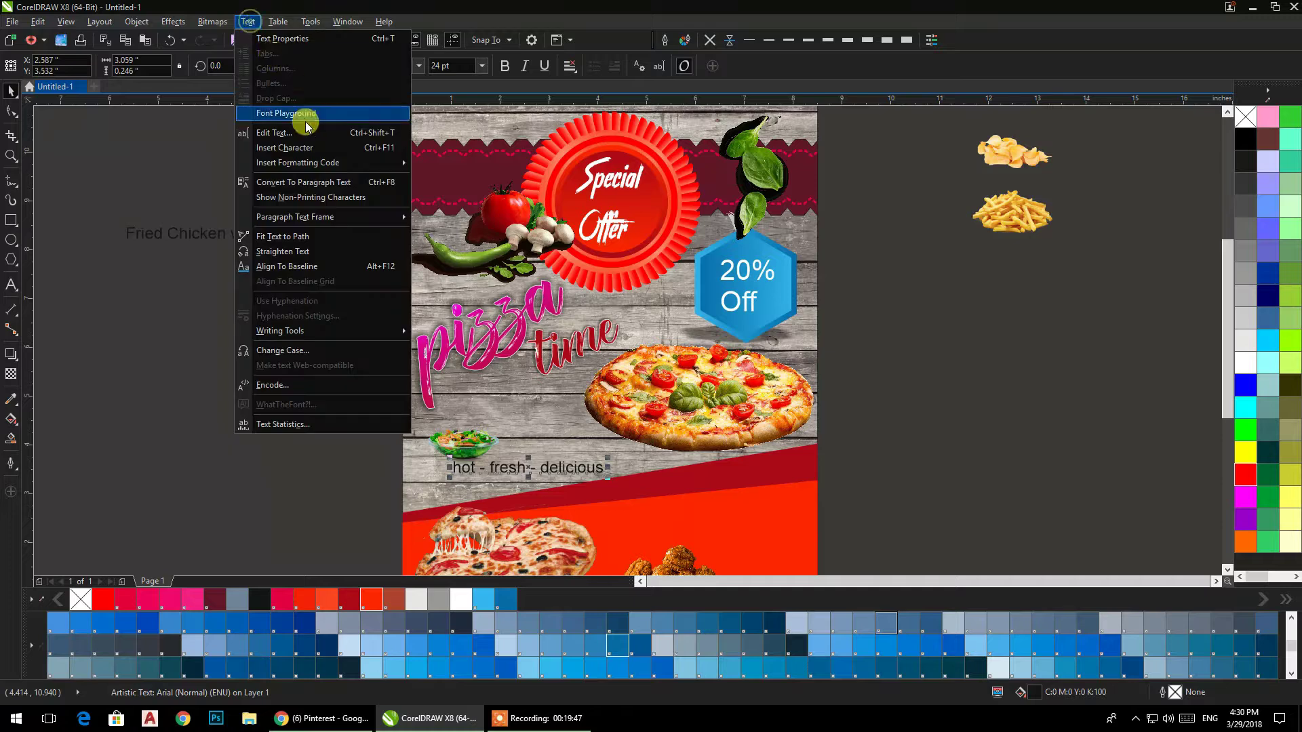
pyautogui.click(284, 351)
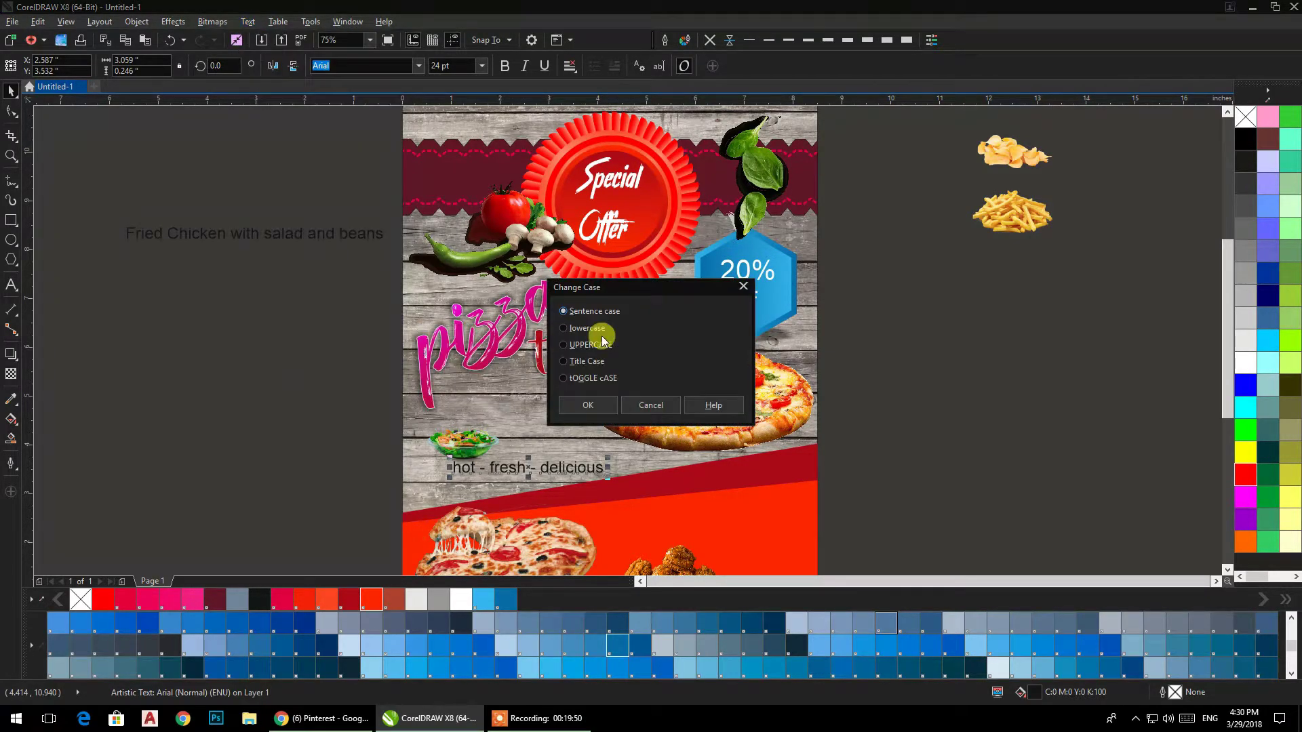
pyautogui.click(586, 405)
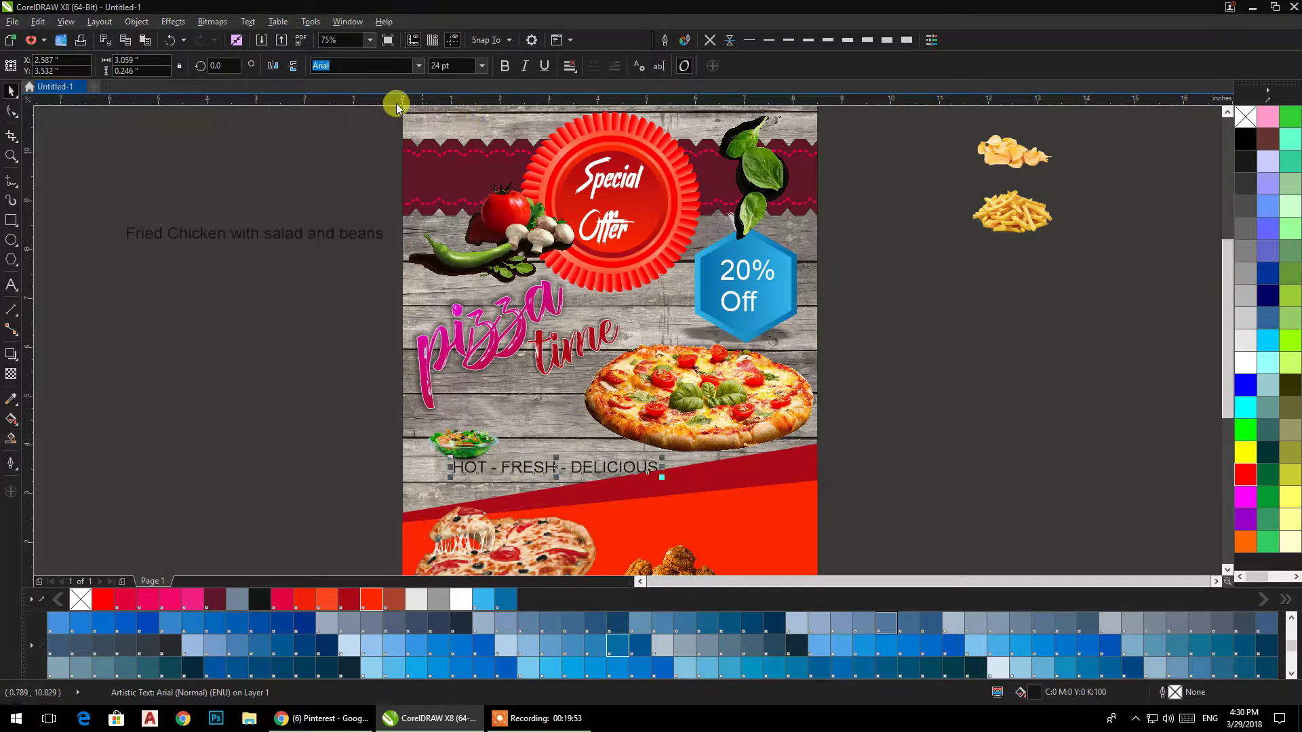
# Step: Set the slogan in the Wolf in the City Light font and place it in white at the right end of the dark red band
pyautogui.click(419, 66)
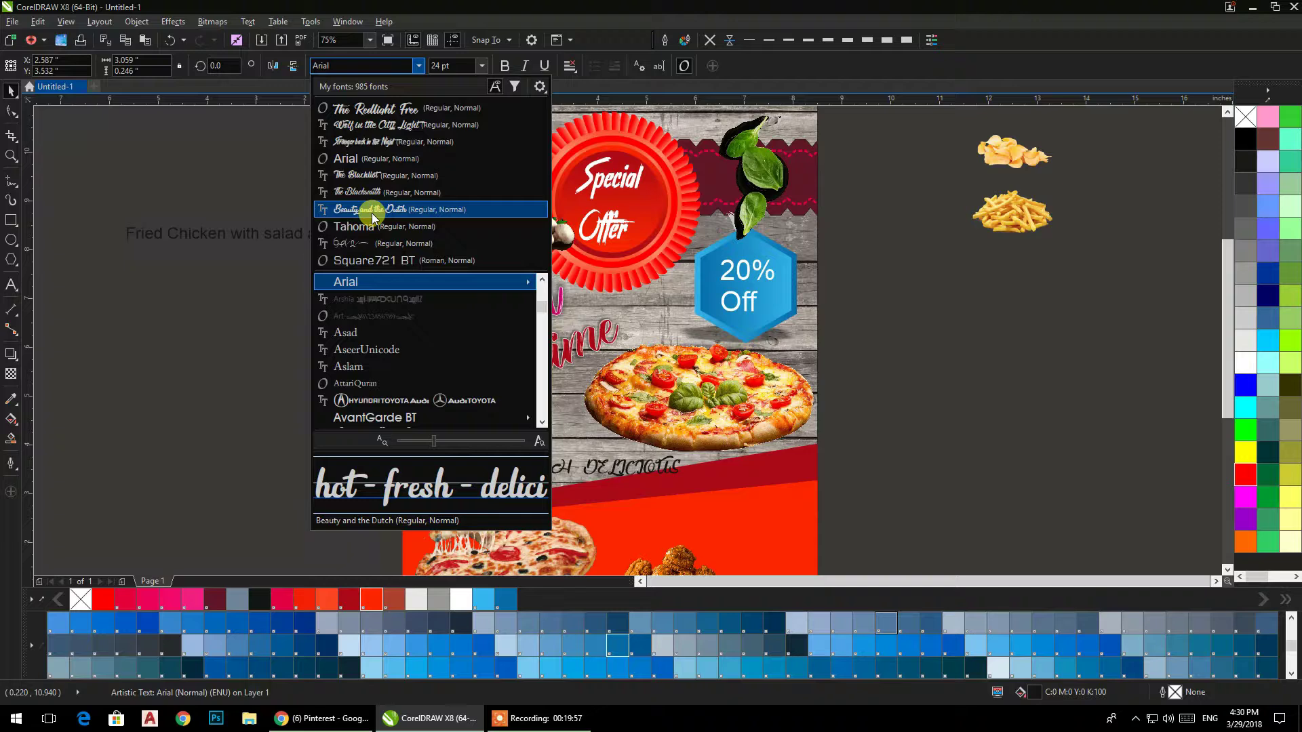
pyautogui.click(365, 129)
pyautogui.scroll(-3, 412, 263)
pyautogui.moveTo(492, 338); pyautogui.dragTo(716, 338)
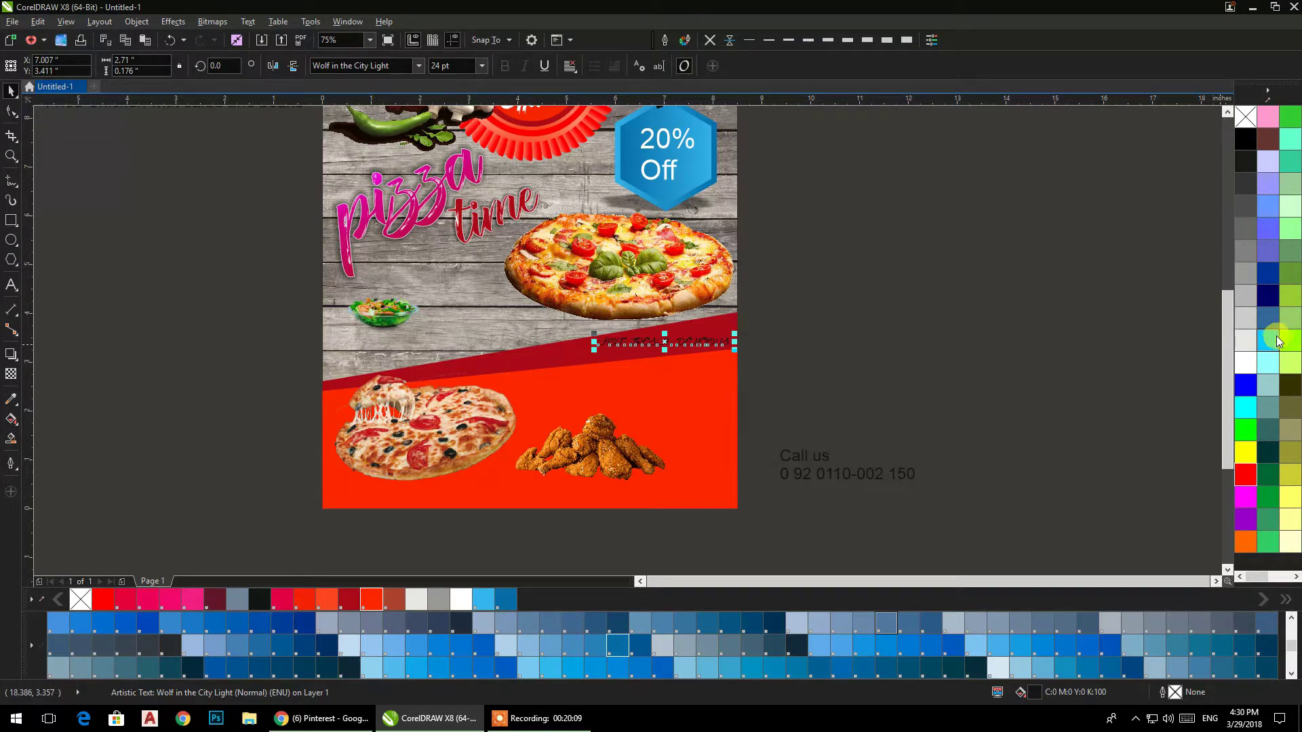
pyautogui.click(1249, 360)
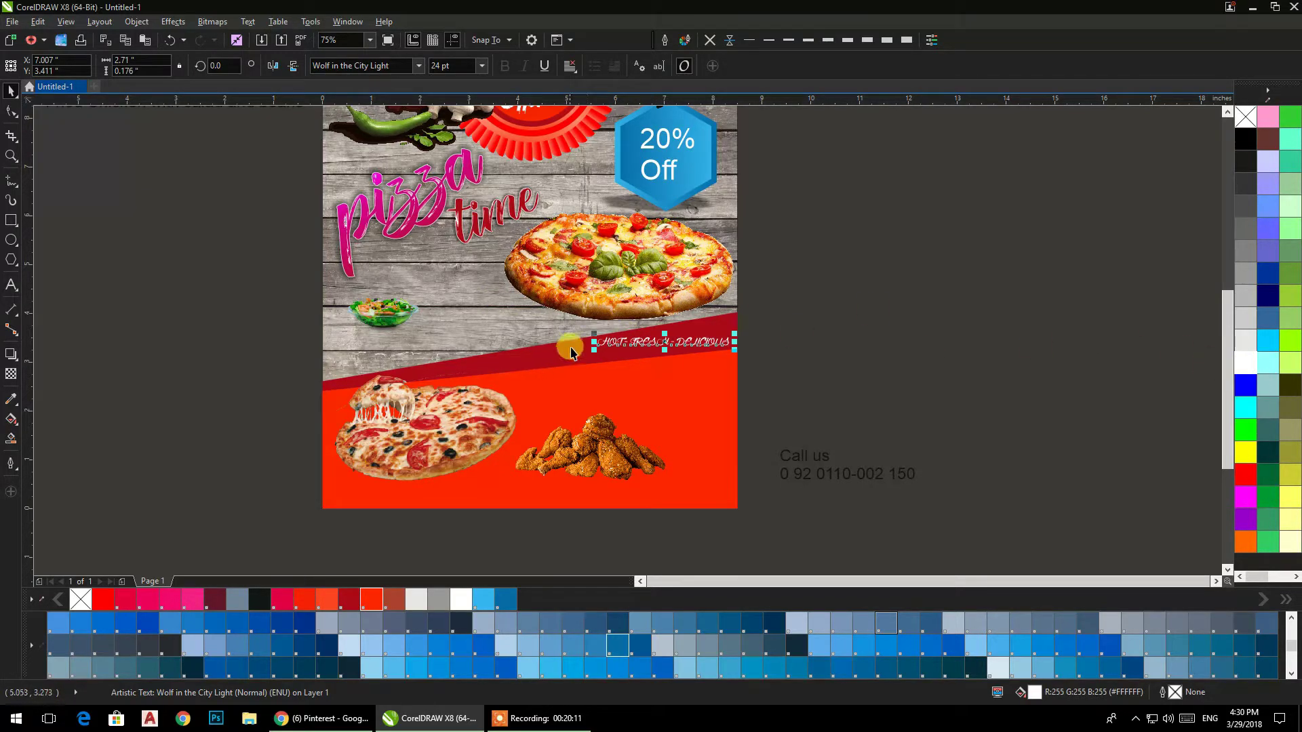
# Step: Change the slogan to title case and enlarge it to about 83 pt on the dark red band
pyautogui.moveTo(594, 348); pyautogui.dragTo(401, 409)
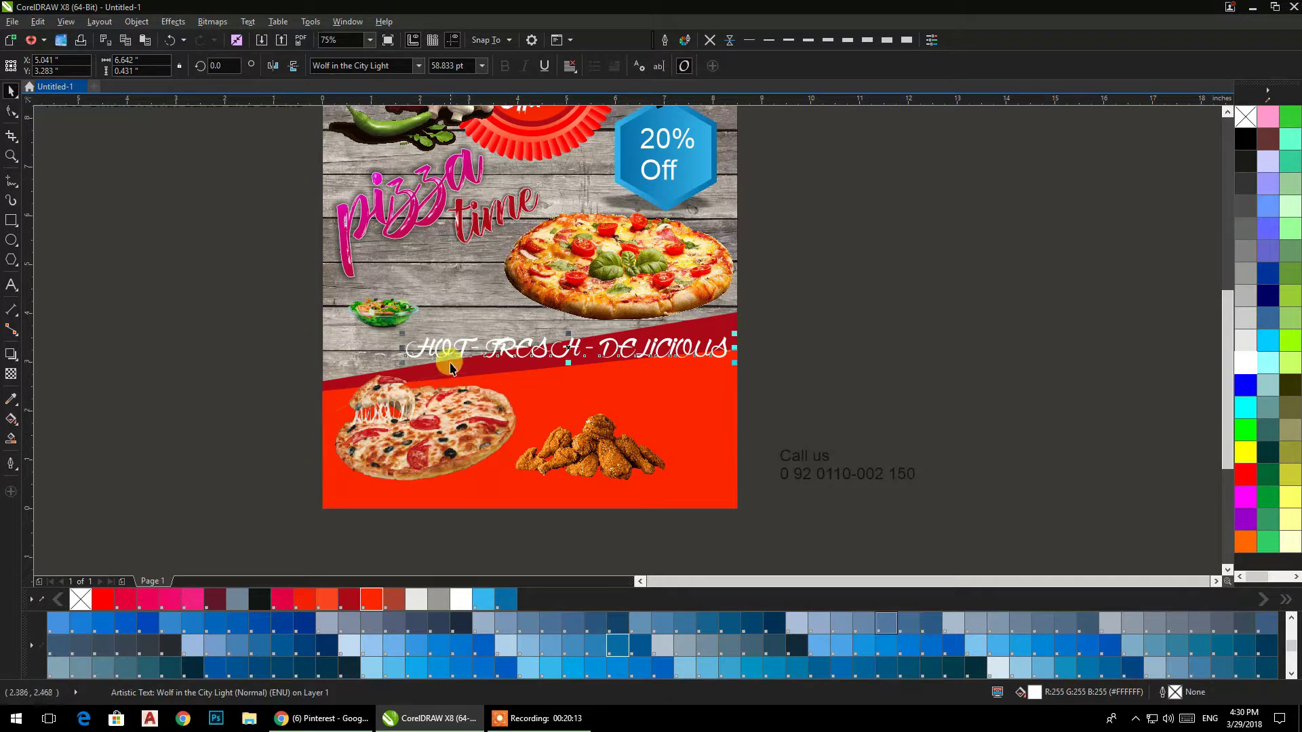
pyautogui.click(252, 26)
pyautogui.click(288, 350)
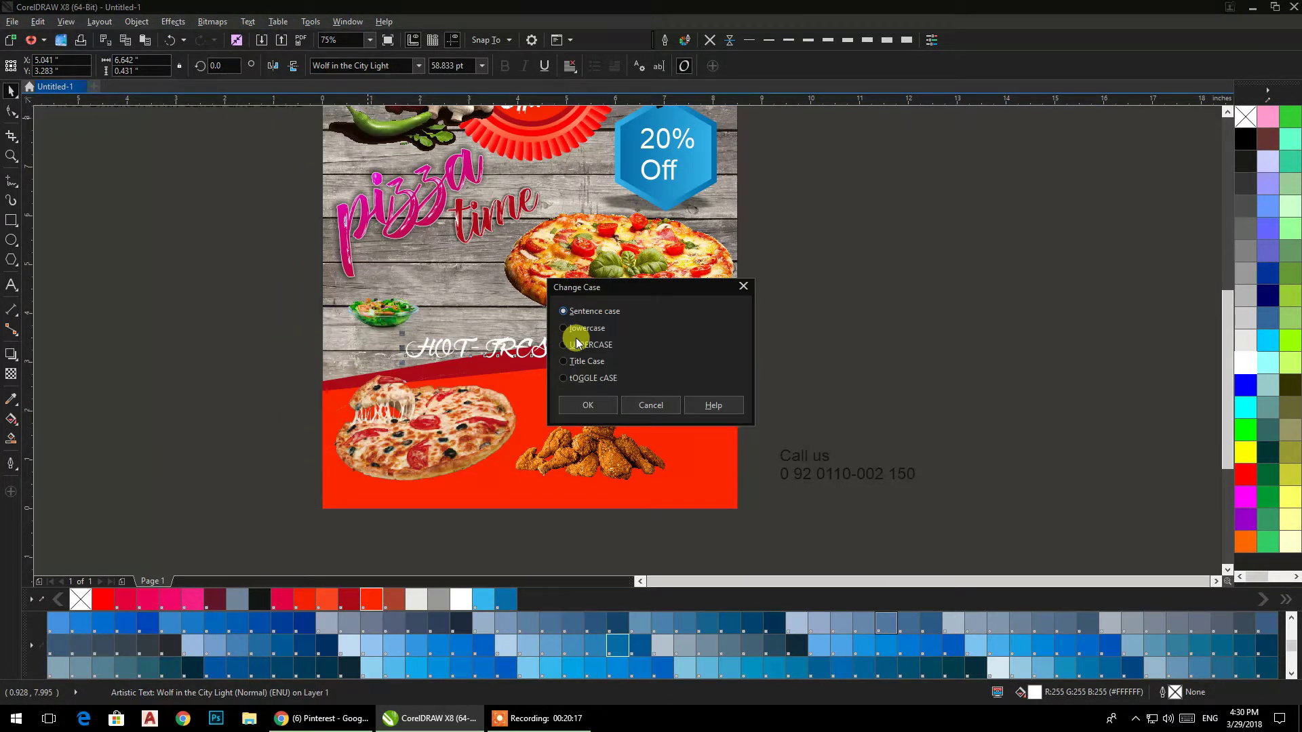
pyautogui.click(581, 405)
pyautogui.moveTo(575, 349); pyautogui.dragTo(695, 345)
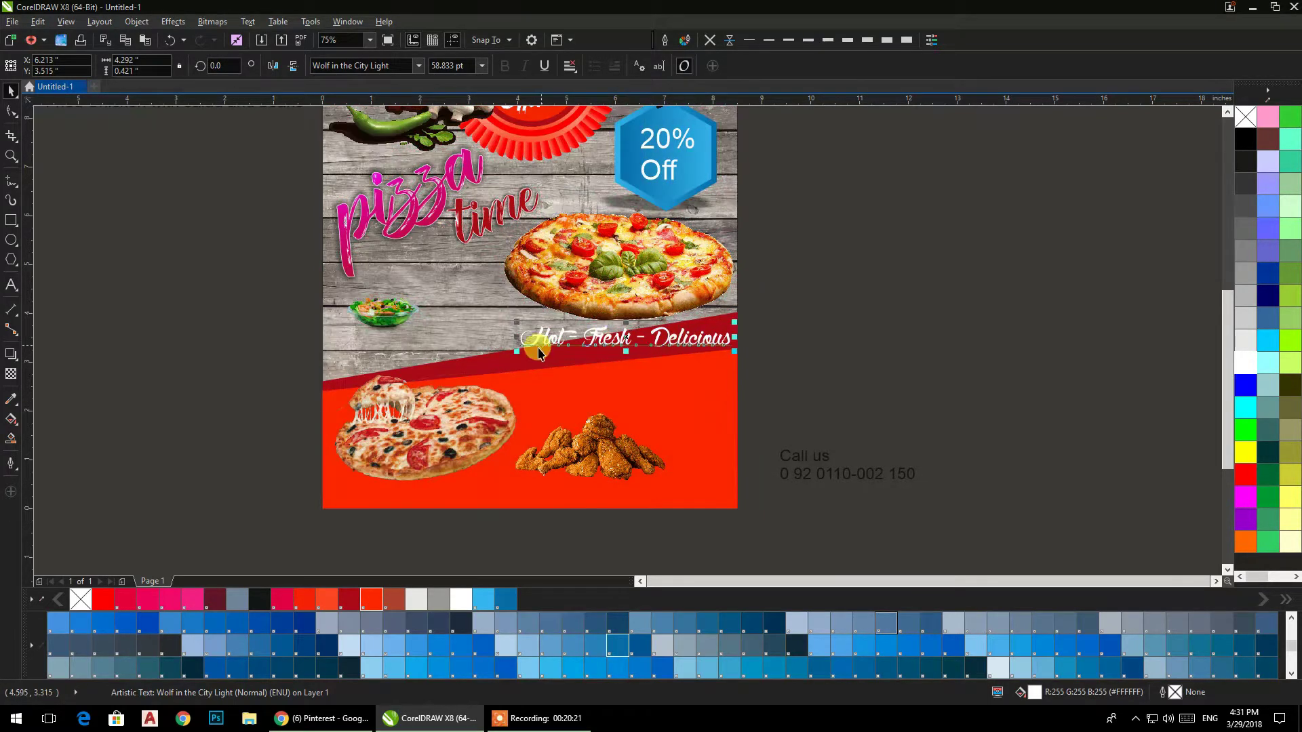
pyautogui.moveTo(519, 354); pyautogui.dragTo(435, 387)
# Step: Rotate the slogan about 6° to follow the slanted band and shift it slightly down and to the right
pyautogui.click(534, 343)
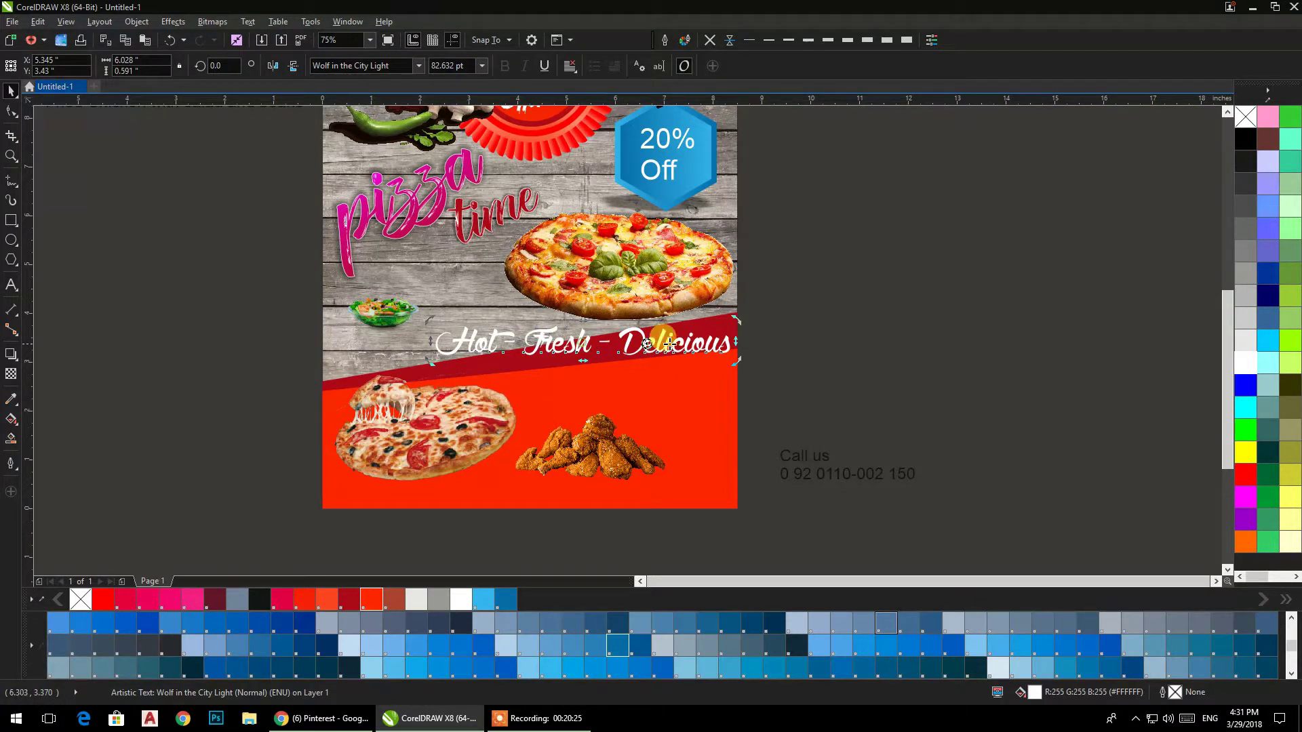
pyautogui.moveTo(426, 364); pyautogui.dragTo(436, 393)
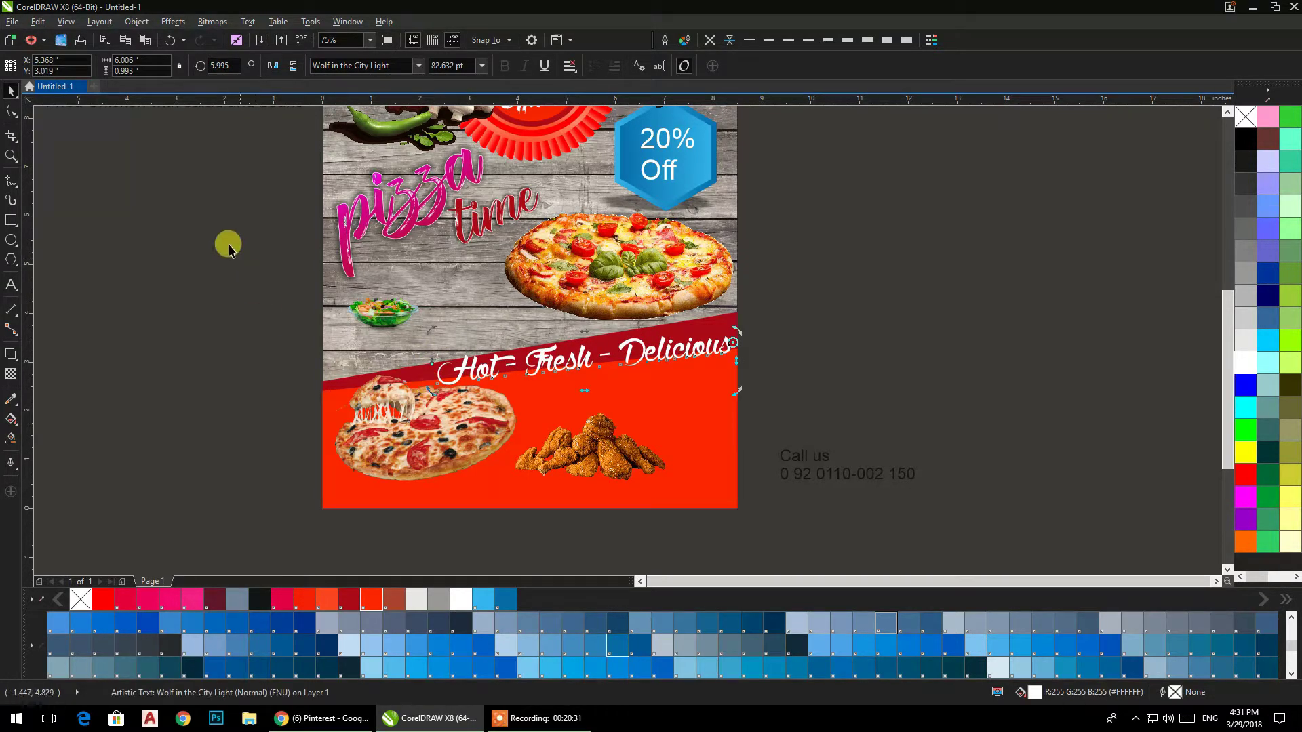
pyautogui.click(151, 206)
pyautogui.scroll(2, 707, 447)
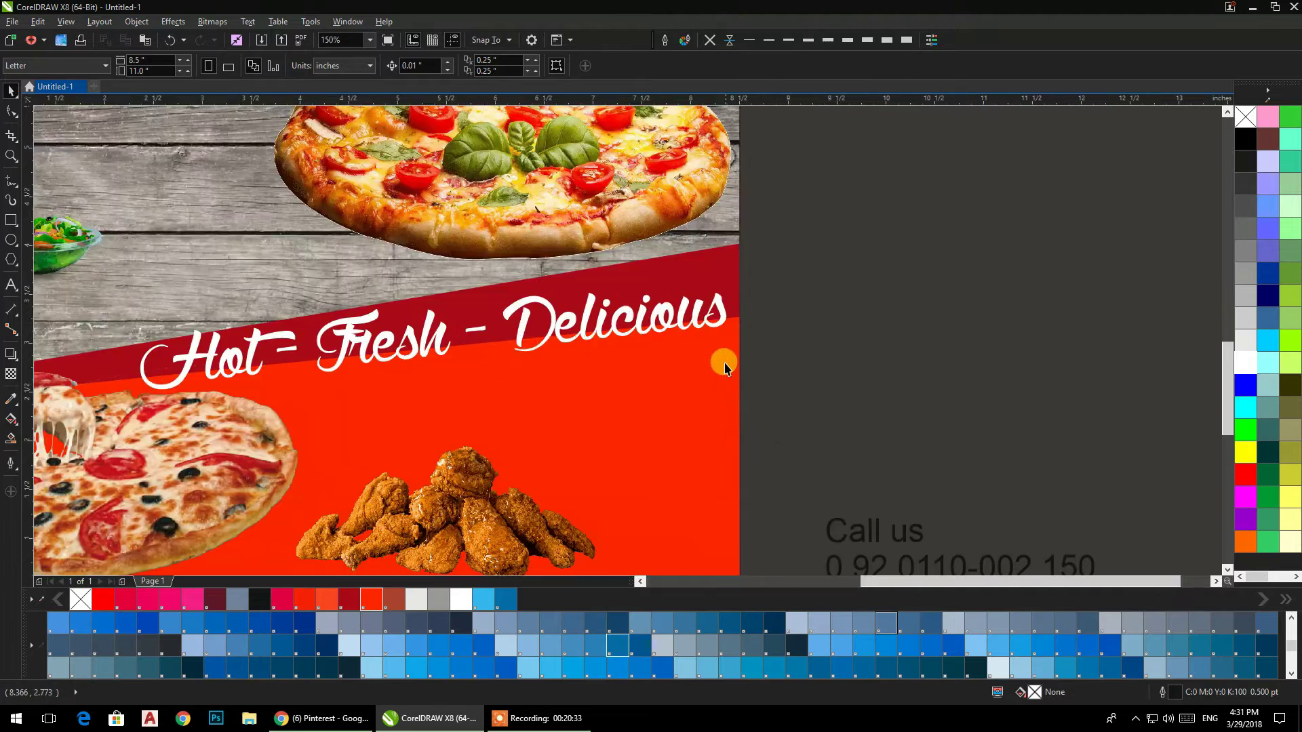
pyautogui.moveTo(424, 357); pyautogui.dragTo(432, 361)
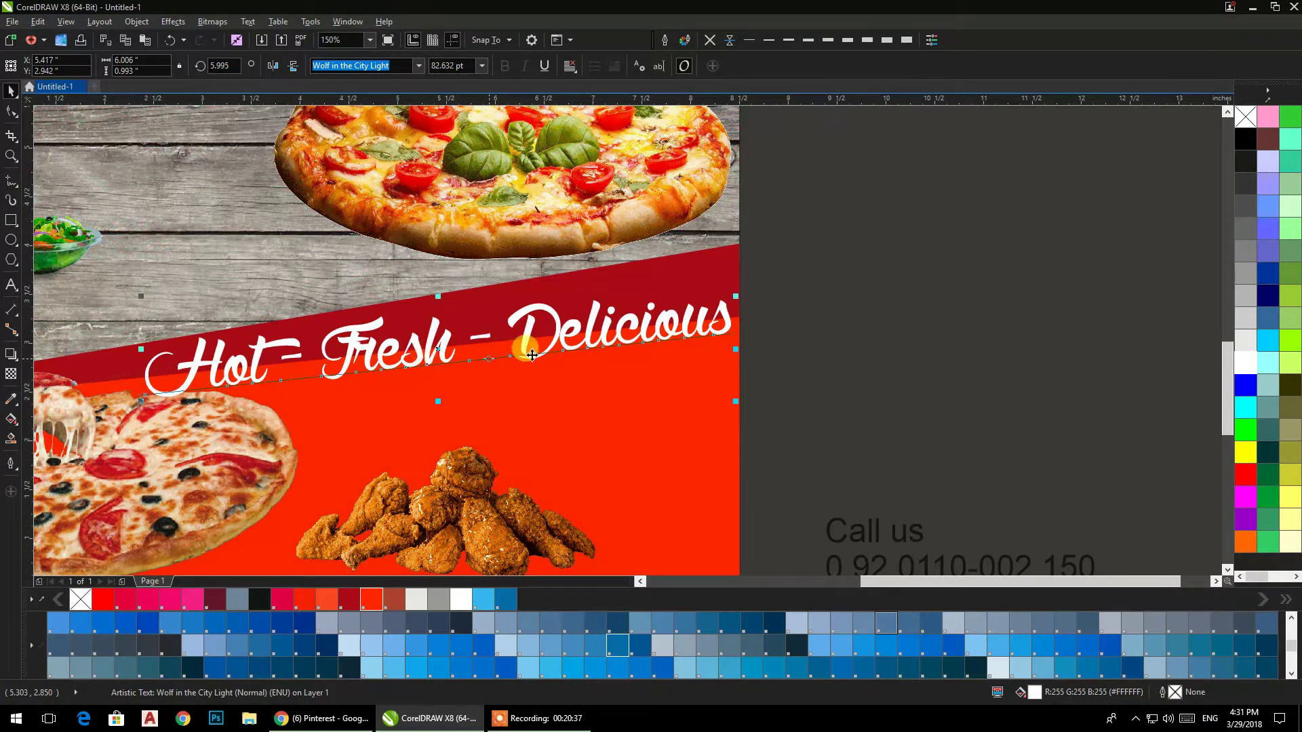
pyautogui.click(806, 299)
pyautogui.scroll(-1, 807, 296)
pyautogui.scroll(1, 457, 431)
pyautogui.moveTo(454, 427); pyautogui.dragTo(447, 441)
pyautogui.moveTo(1128, 264); pyautogui.dragTo(950, 421)
pyautogui.click(1037, 300)
pyautogui.scroll(-1, 1045, 320)
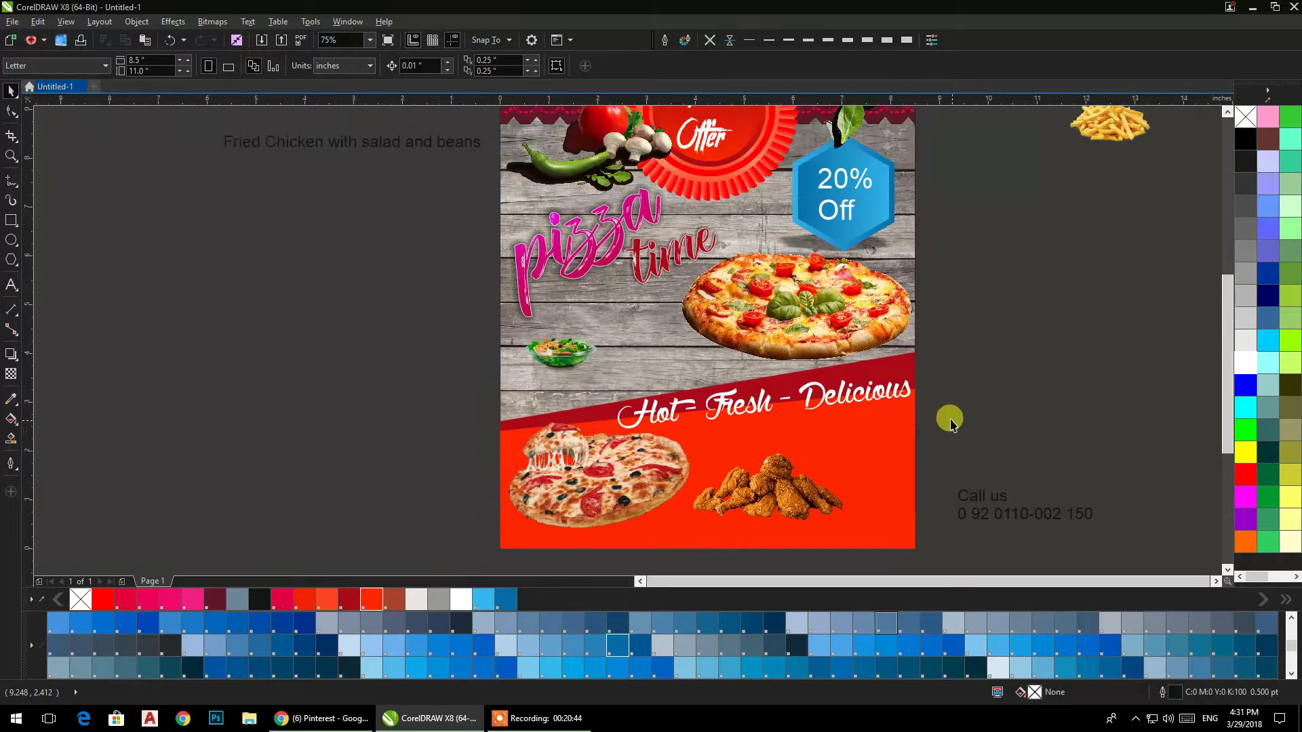
# Step: Move the salad bowl in front of the large pizza's lower-left edge and enlarge it to about 2.3 inches wide
pyautogui.click(573, 359)
pyautogui.moveTo(603, 376); pyautogui.dragTo(741, 351)
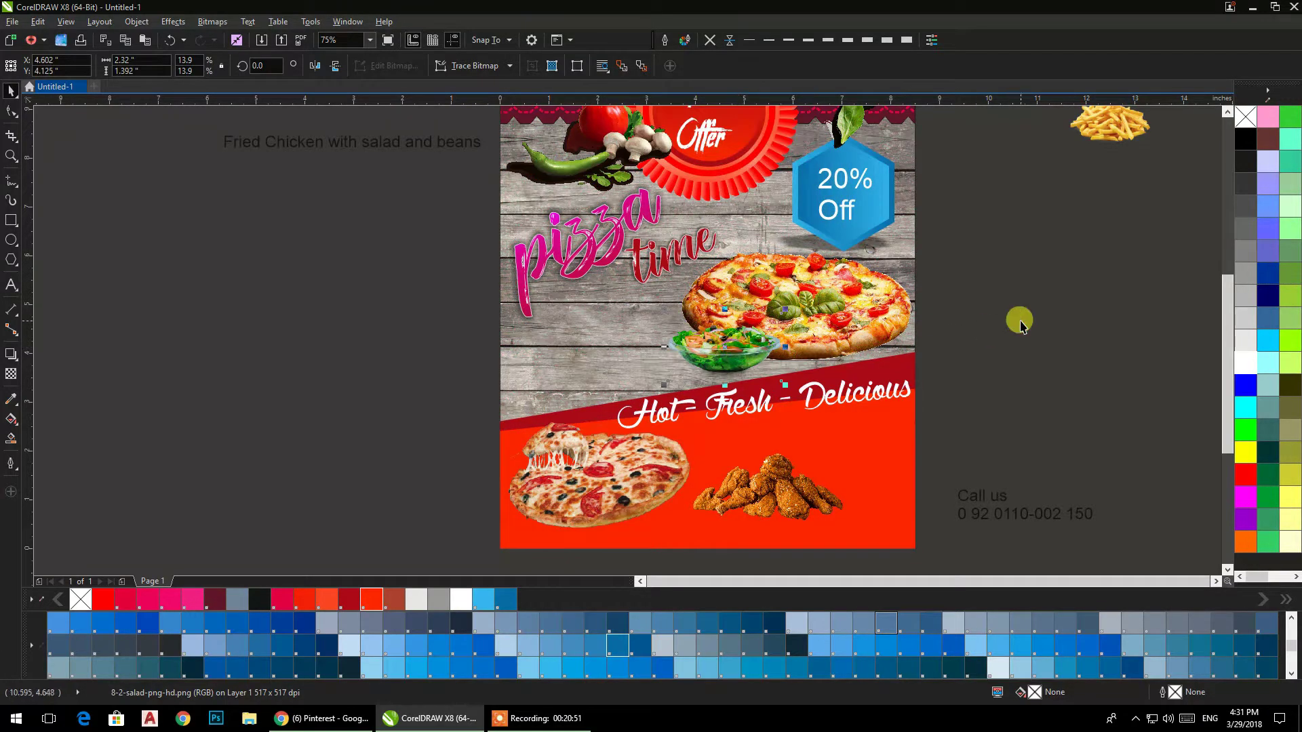
pyautogui.click(1021, 325)
# Step: Place the fries at the red footer's right end, enlarged to about 2.4 inches wide, and shift the fried chicken slightly down and left
pyautogui.moveTo(1102, 133); pyautogui.dragTo(740, 529)
pyautogui.moveTo(834, 438); pyautogui.dragTo(853, 479)
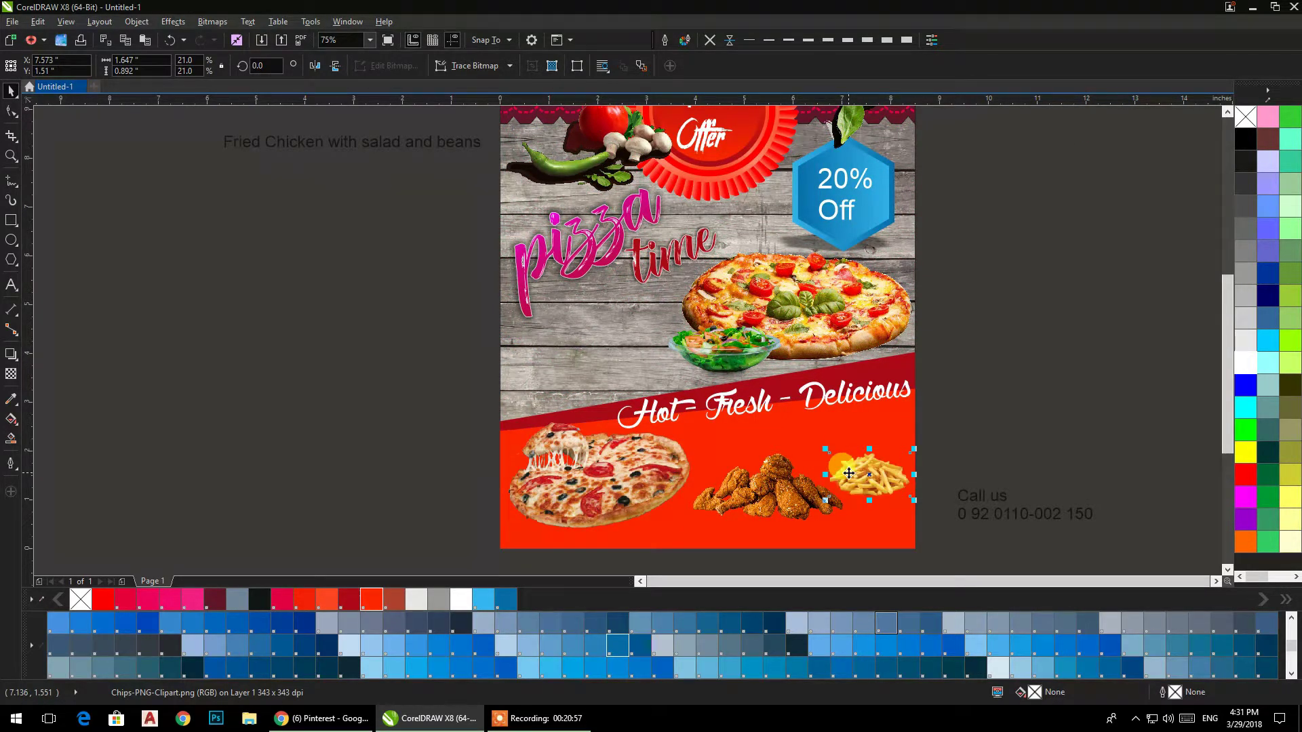
pyautogui.moveTo(824, 449); pyautogui.dragTo(861, 431)
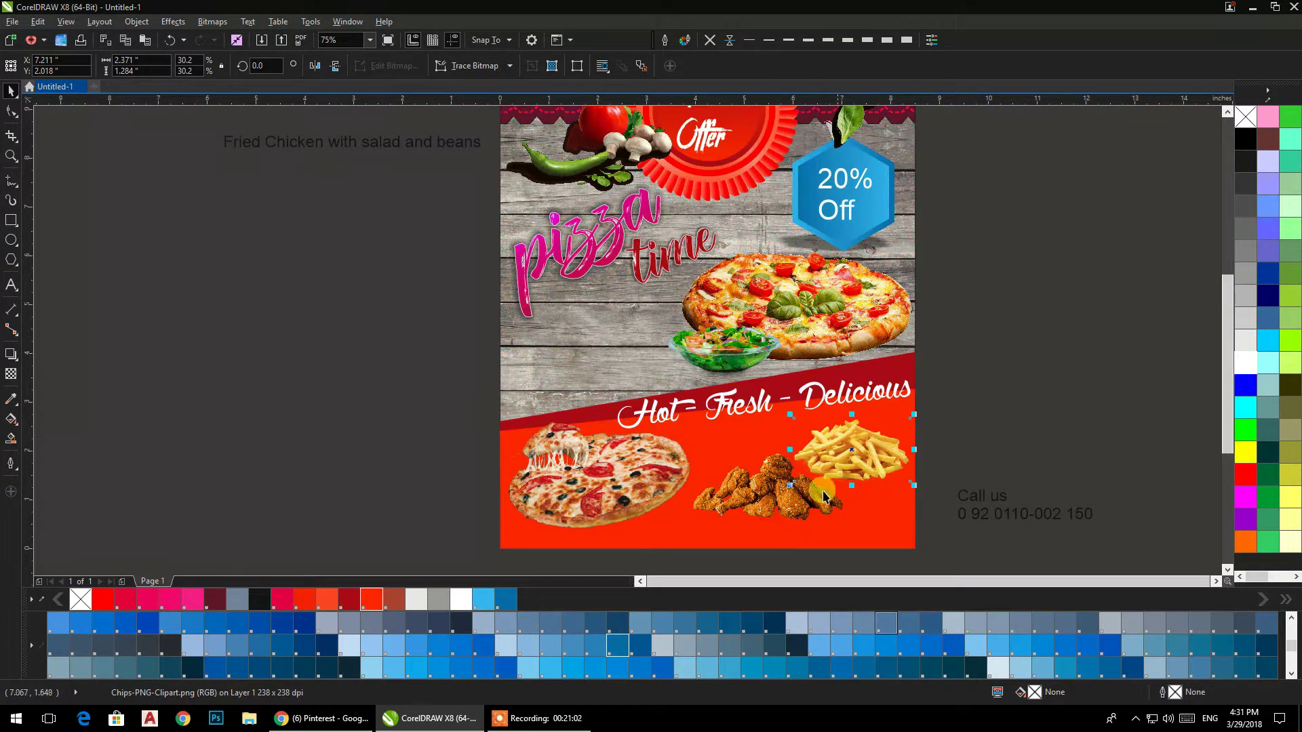
pyautogui.moveTo(775, 510); pyautogui.dragTo(764, 514)
pyautogui.click(993, 376)
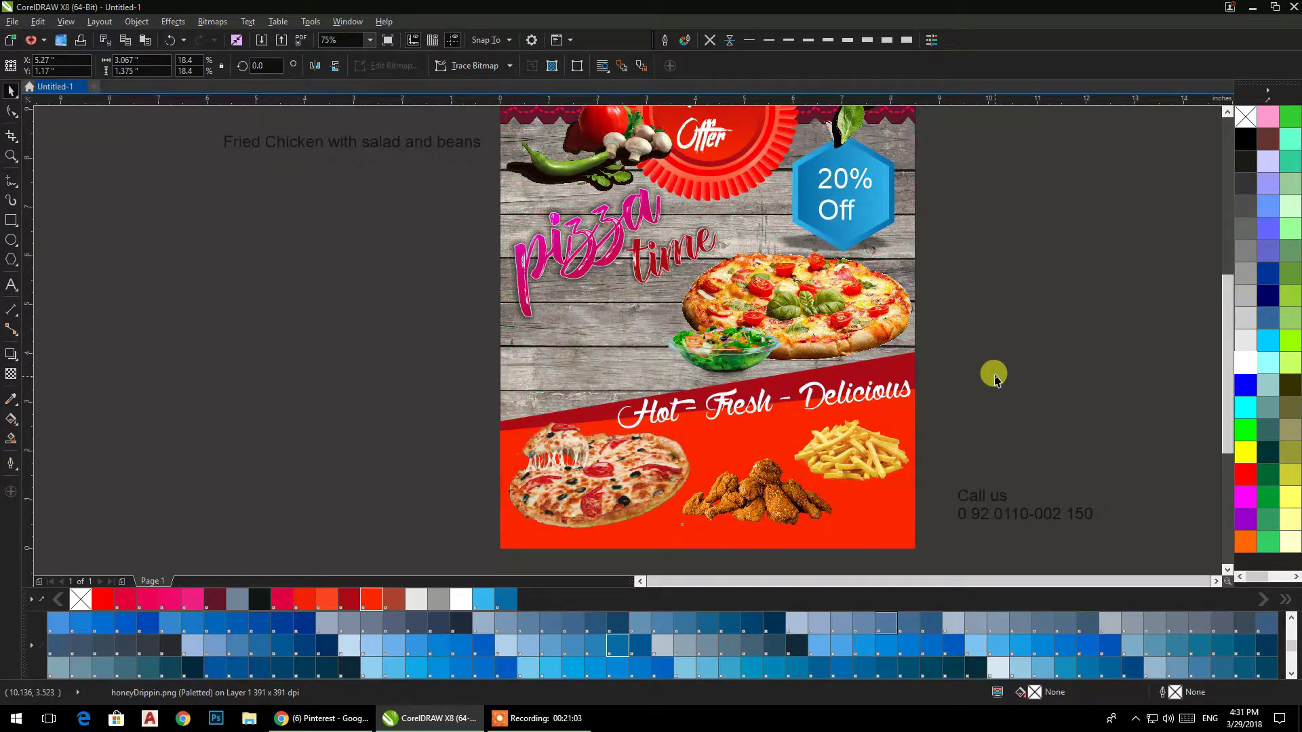
# Step: Move the potato chips image onto the maroon band above the tomato and enlarge it to about 2.7 inches wide
pyautogui.scroll(-1, 842, 280)
pyautogui.moveTo(842, 279); pyautogui.dragTo(791, 326)
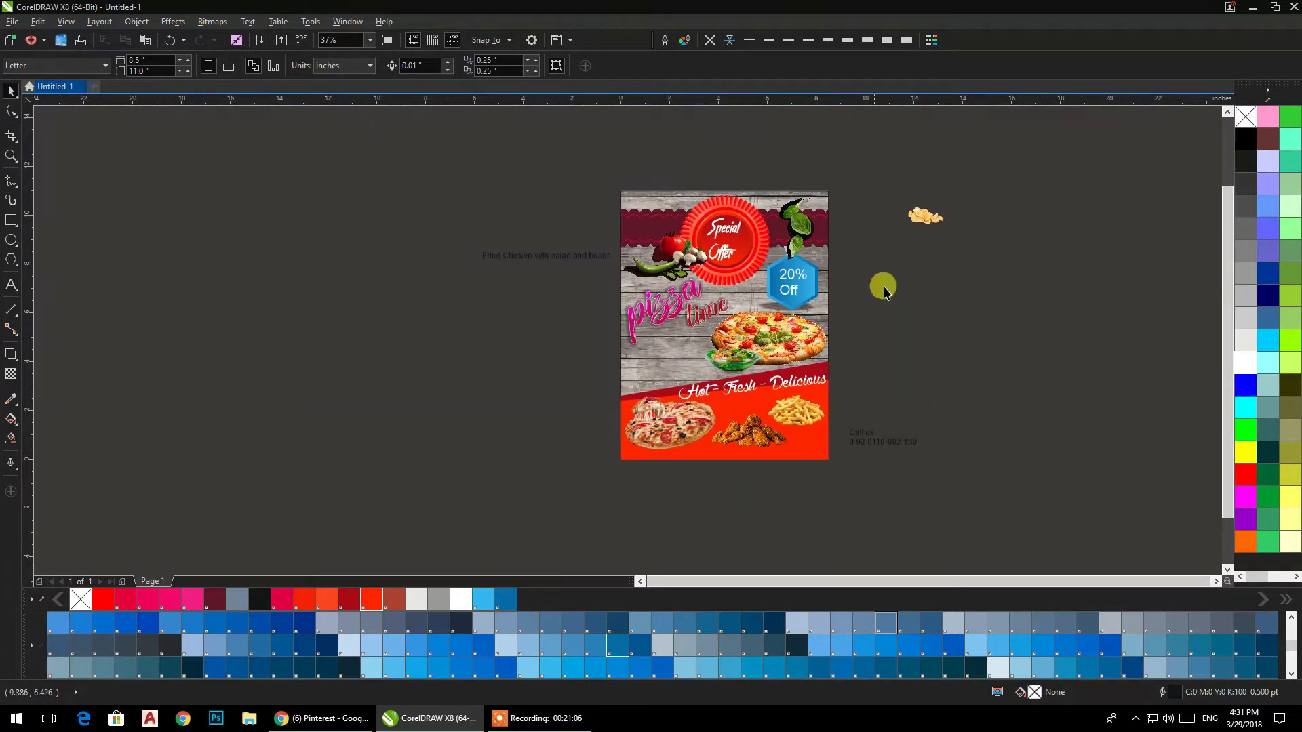
pyautogui.click(920, 218)
pyautogui.moveTo(949, 230); pyautogui.dragTo(677, 216)
pyautogui.scroll(2, 665, 226)
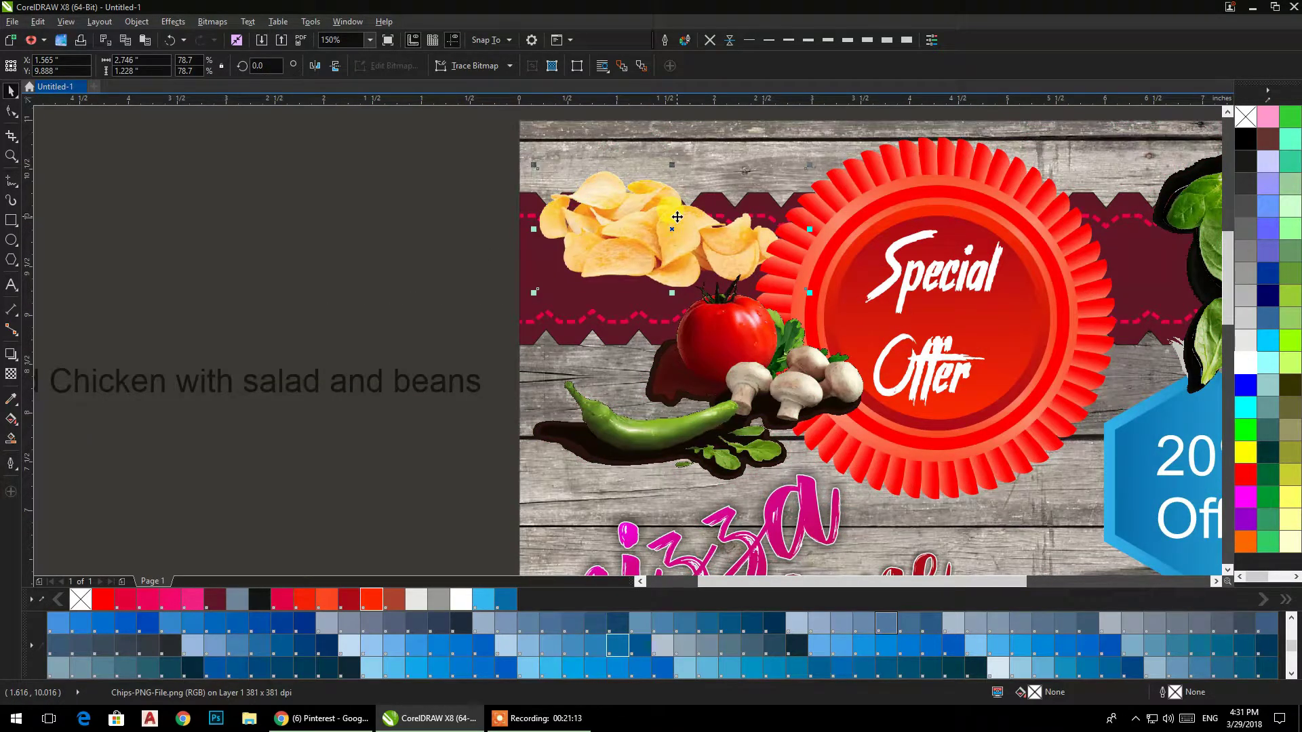
pyautogui.click(464, 313)
pyautogui.scroll(-2, 456, 444)
# Step: Break the "Fried Chicken with salad and beans" text into two lines after "Chicken"
pyautogui.moveTo(441, 470); pyautogui.dragTo(414, 344)
pyautogui.click(413, 337)
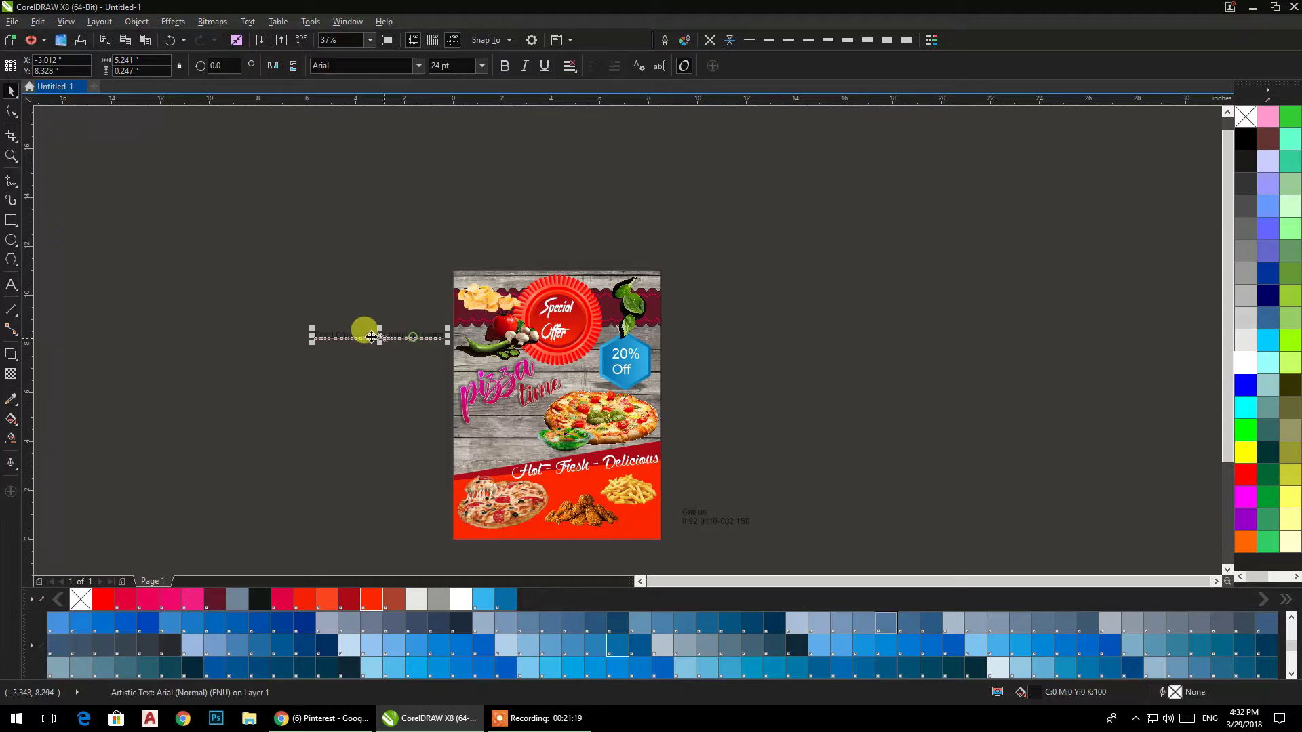
pyautogui.scroll(3, 386, 338)
pyautogui.scroll(2, 396, 340)
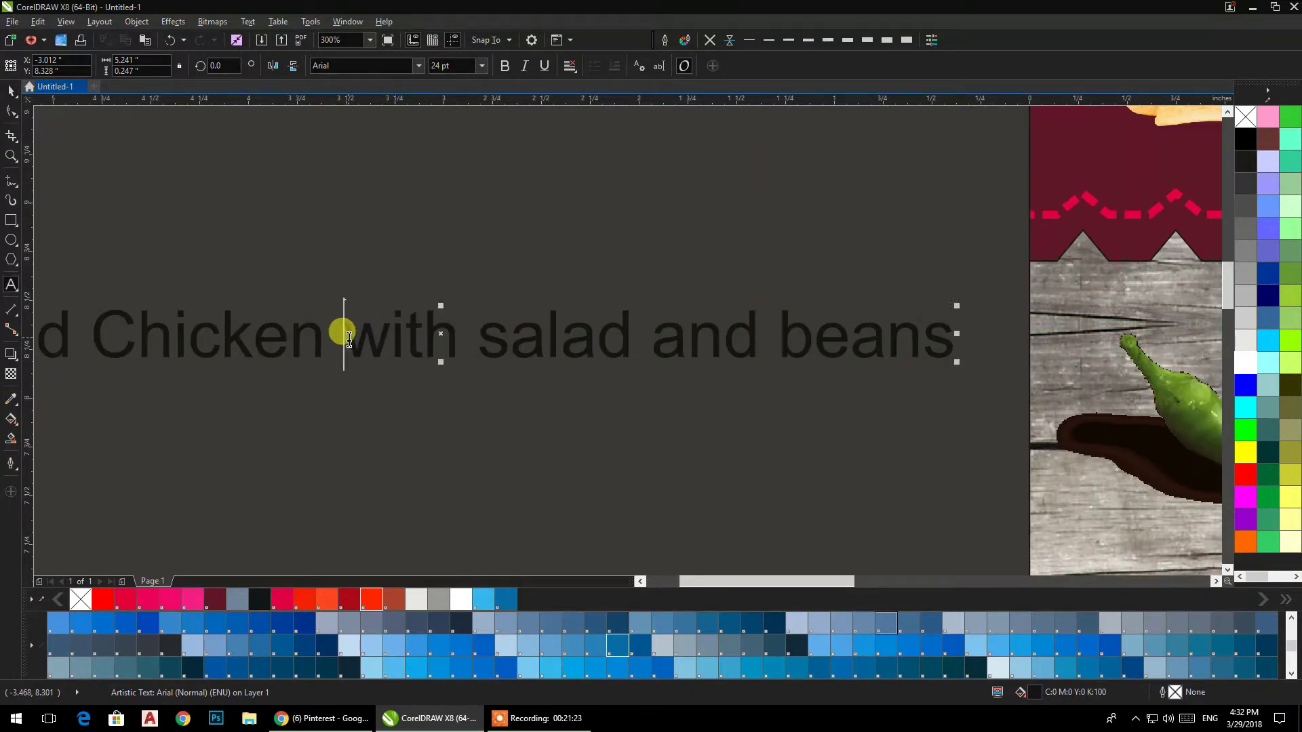
pyautogui.press('Return')
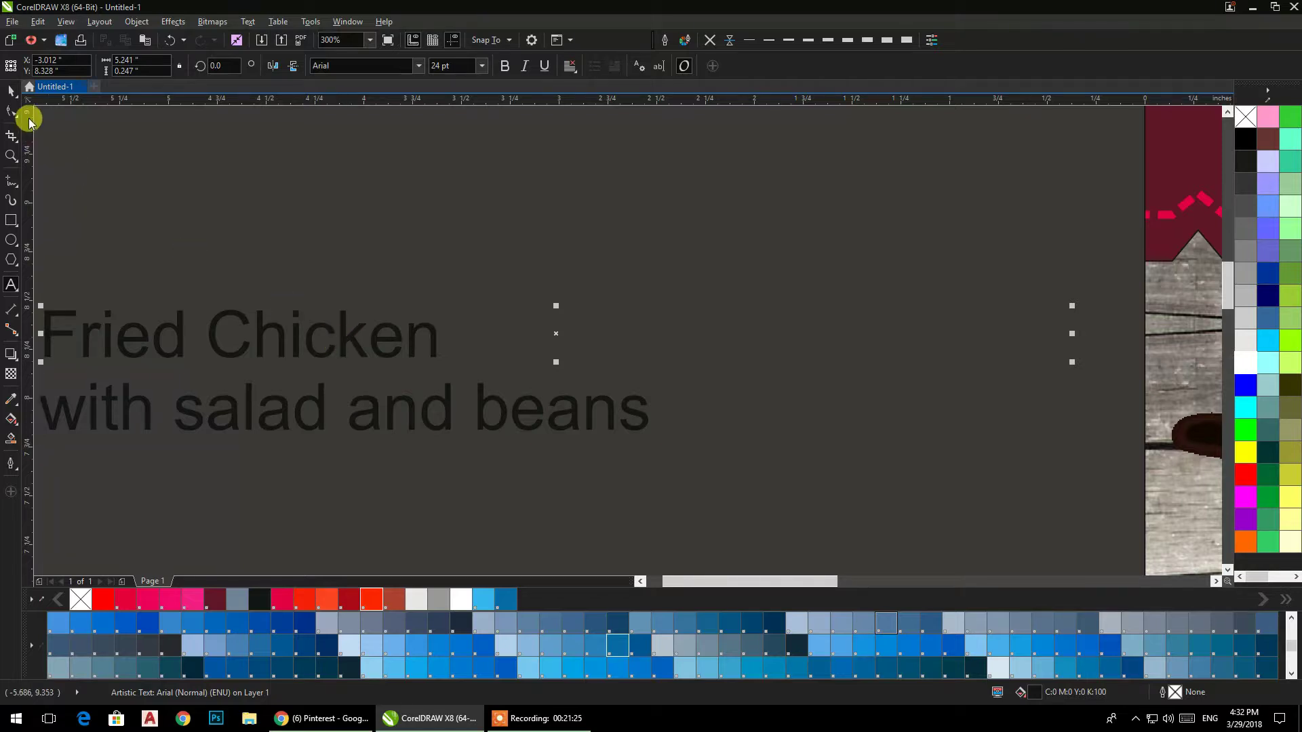
pyautogui.click(9, 97)
pyautogui.moveTo(351, 402); pyautogui.dragTo(545, 383)
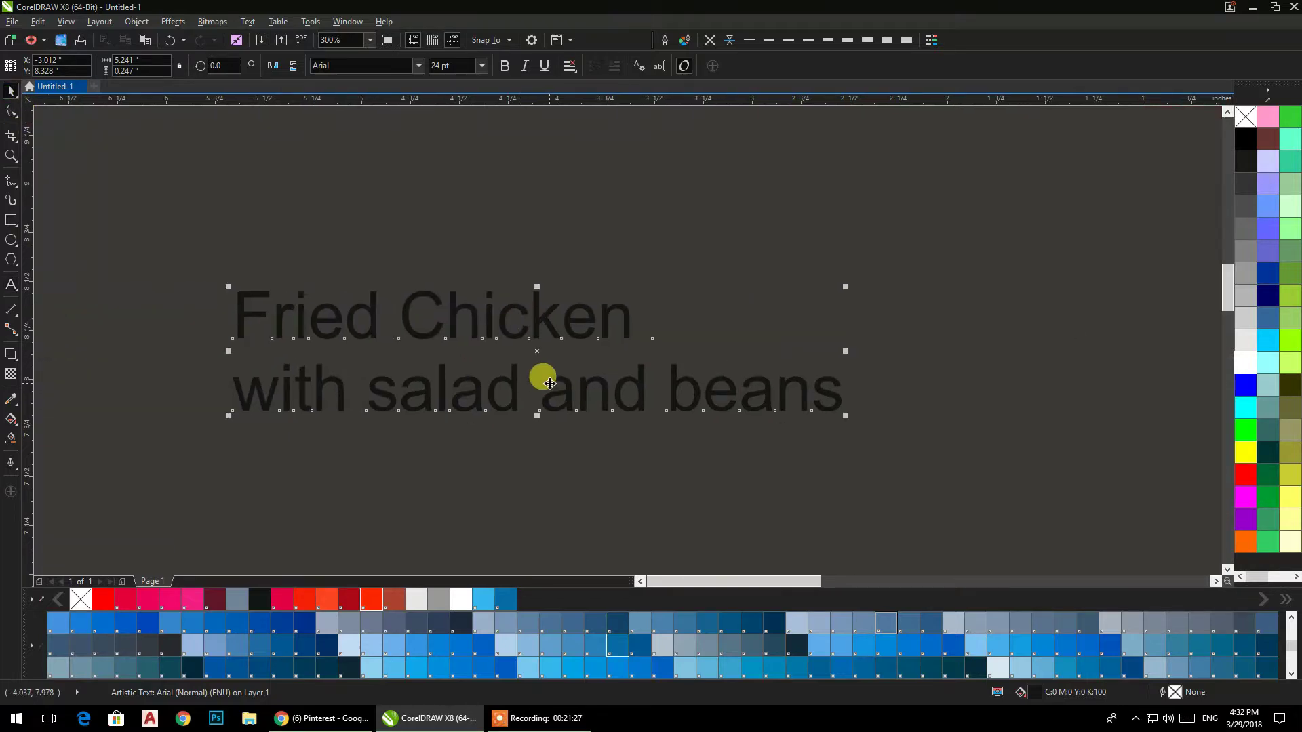
# Step: Set the "Fried Chicken" line to 36 pt
pyautogui.click(547, 319)
pyautogui.moveTo(625, 308); pyautogui.dragTo(232, 314)
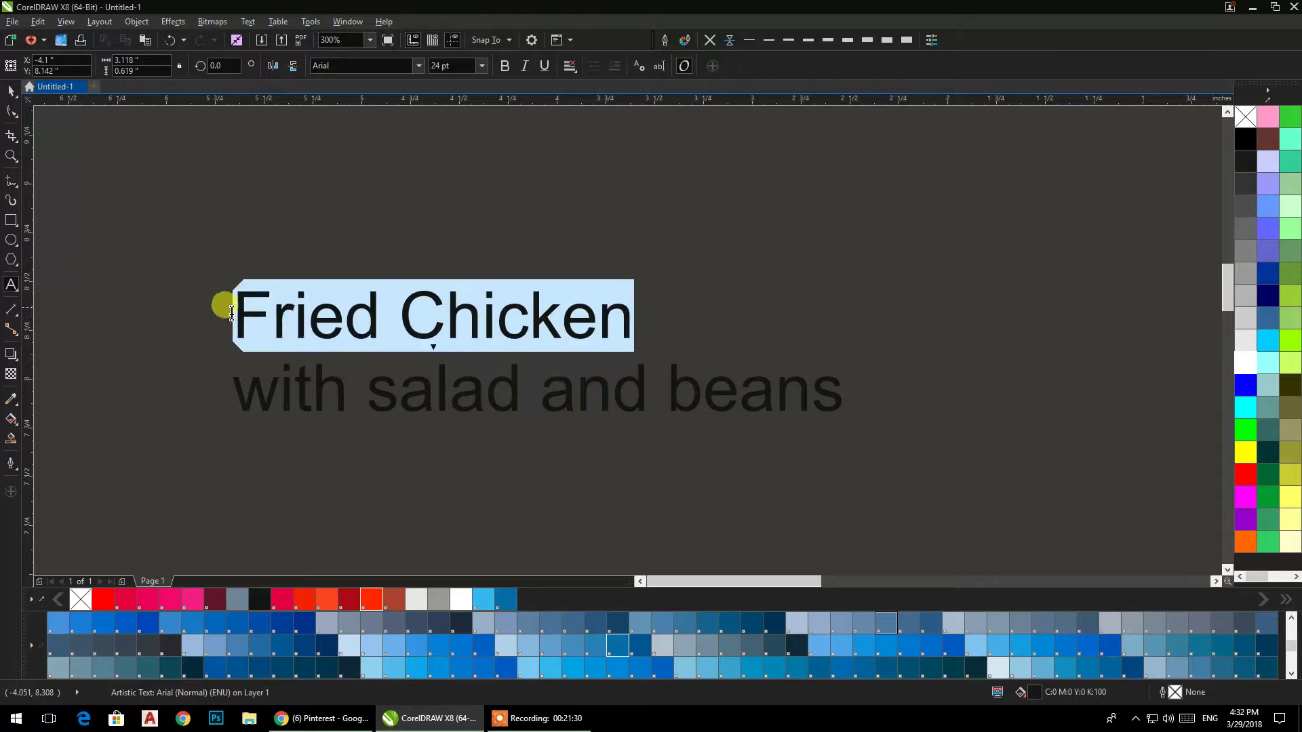
pyautogui.click(483, 65)
pyautogui.click(451, 196)
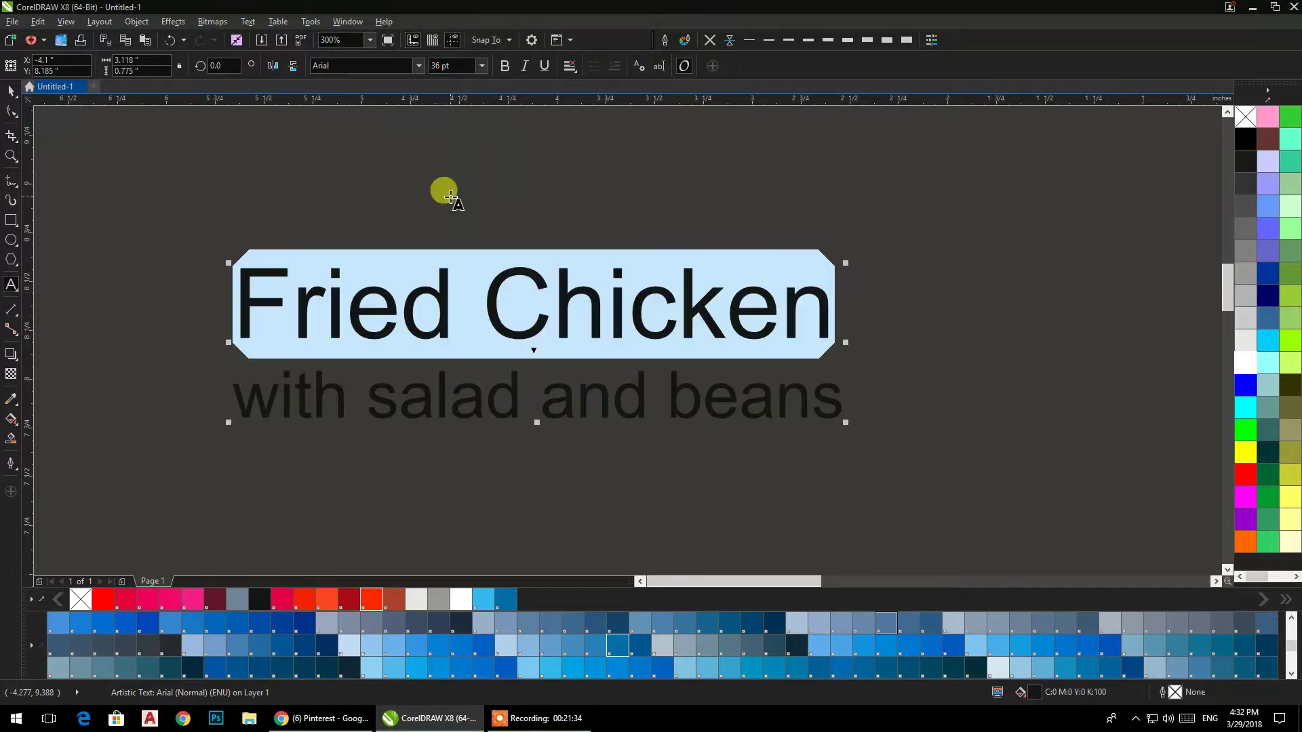
pyautogui.click(11, 90)
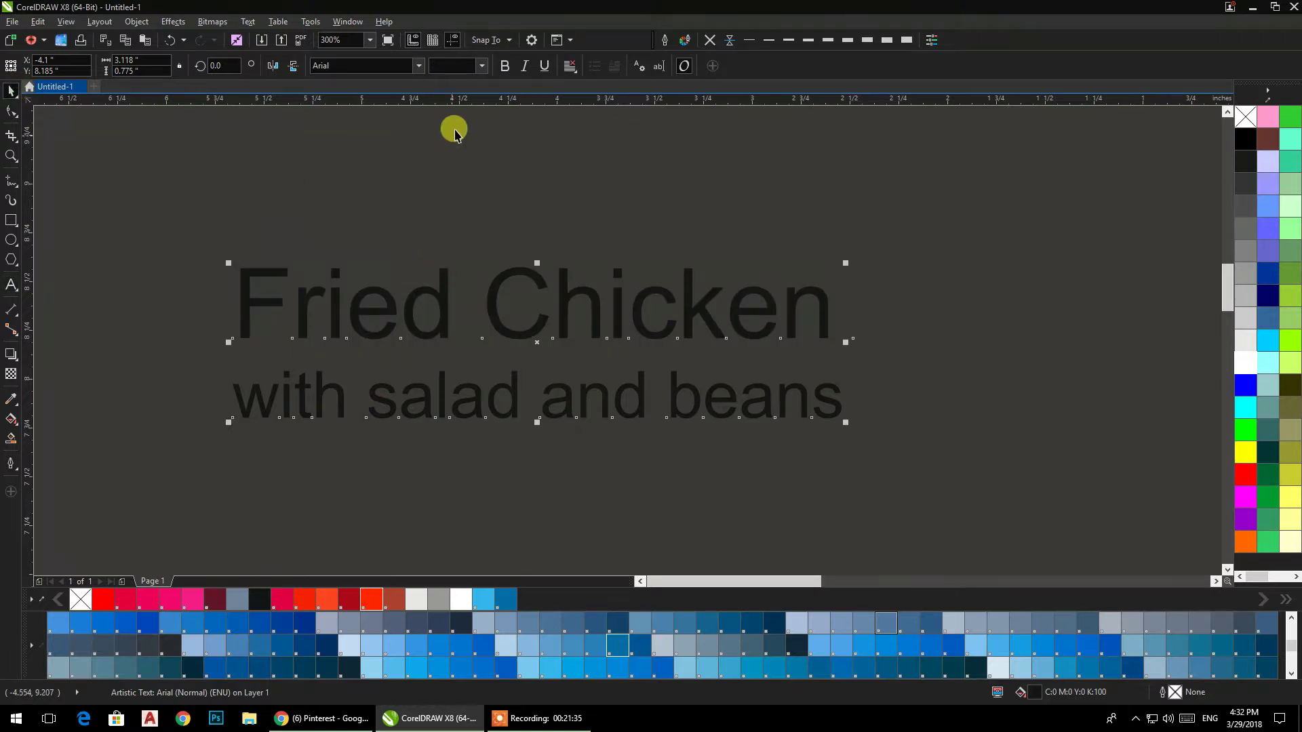
# Step: Make the "Fried Chicken" line bold
pyautogui.tripleClick(512, 272)
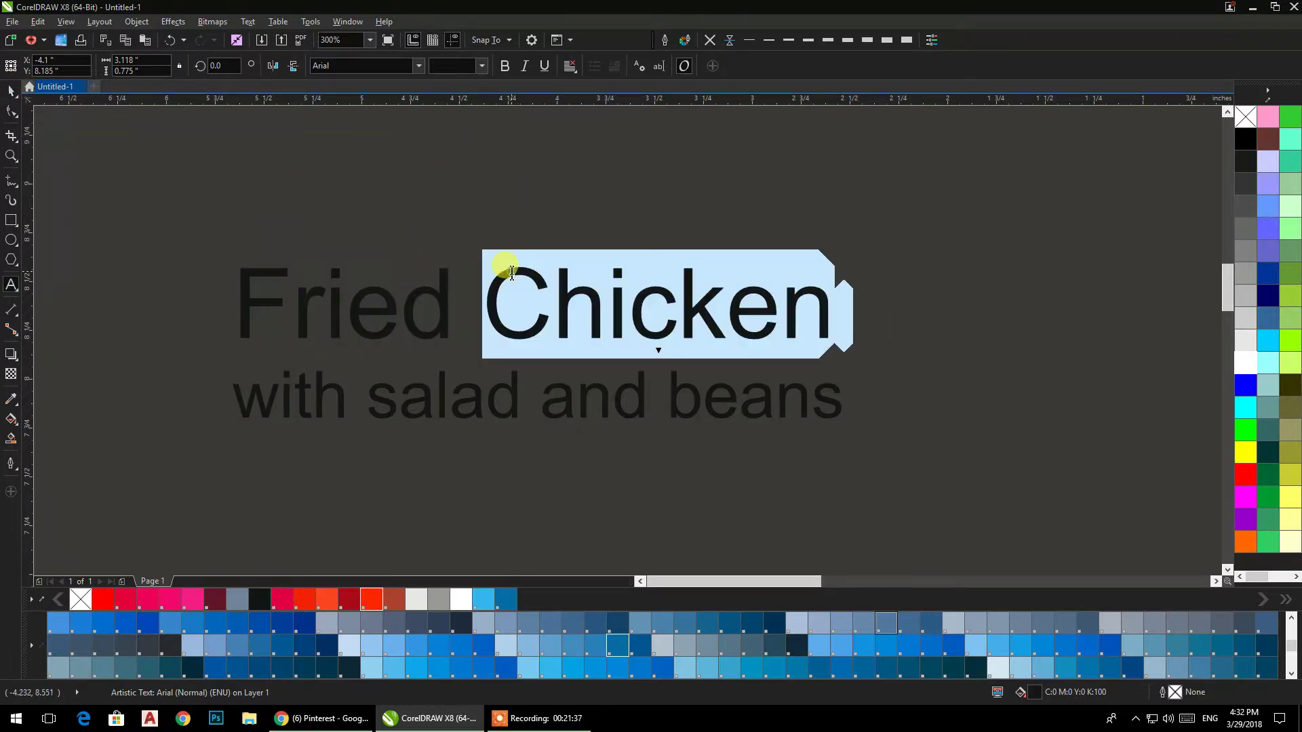
pyautogui.click(511, 272)
pyautogui.moveTo(831, 305); pyautogui.dragTo(213, 282)
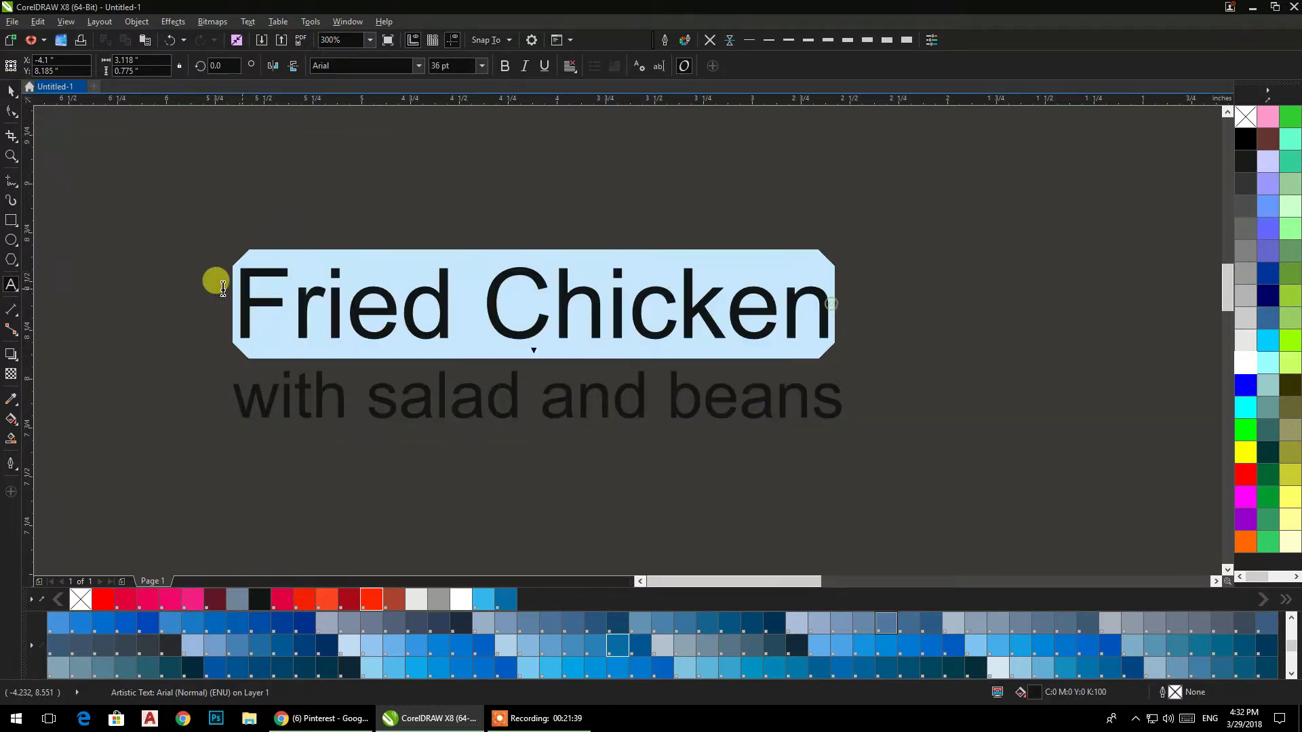
pyautogui.click(505, 66)
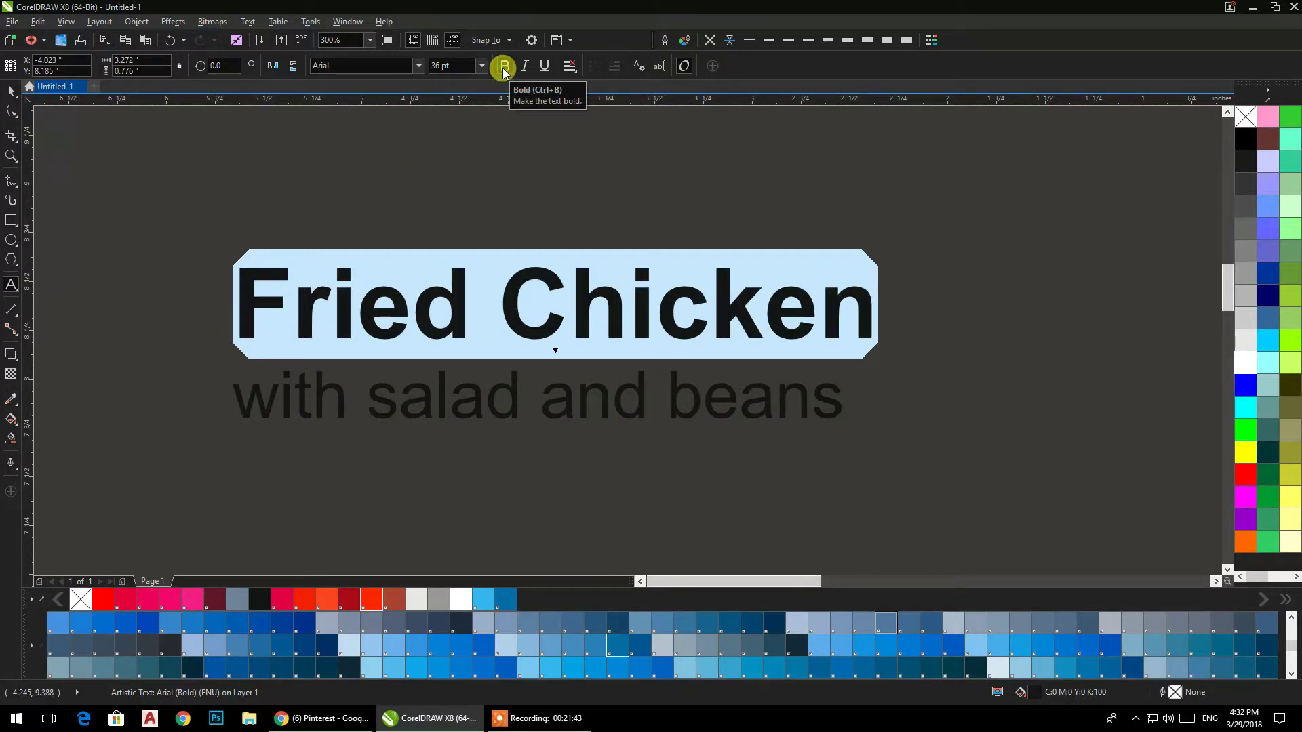
pyautogui.click(15, 95)
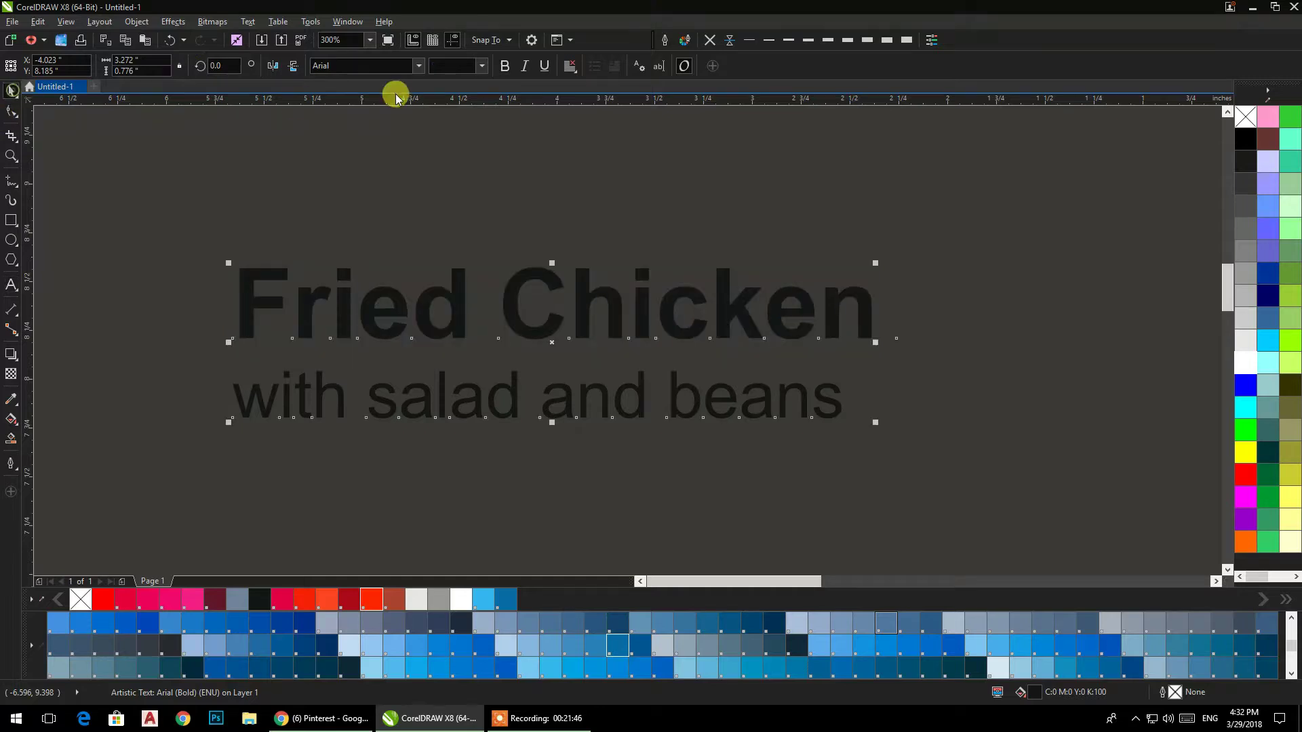
# Step: Set the font of the two-line fried chicken text to The Blacklist
pyautogui.click(418, 66)
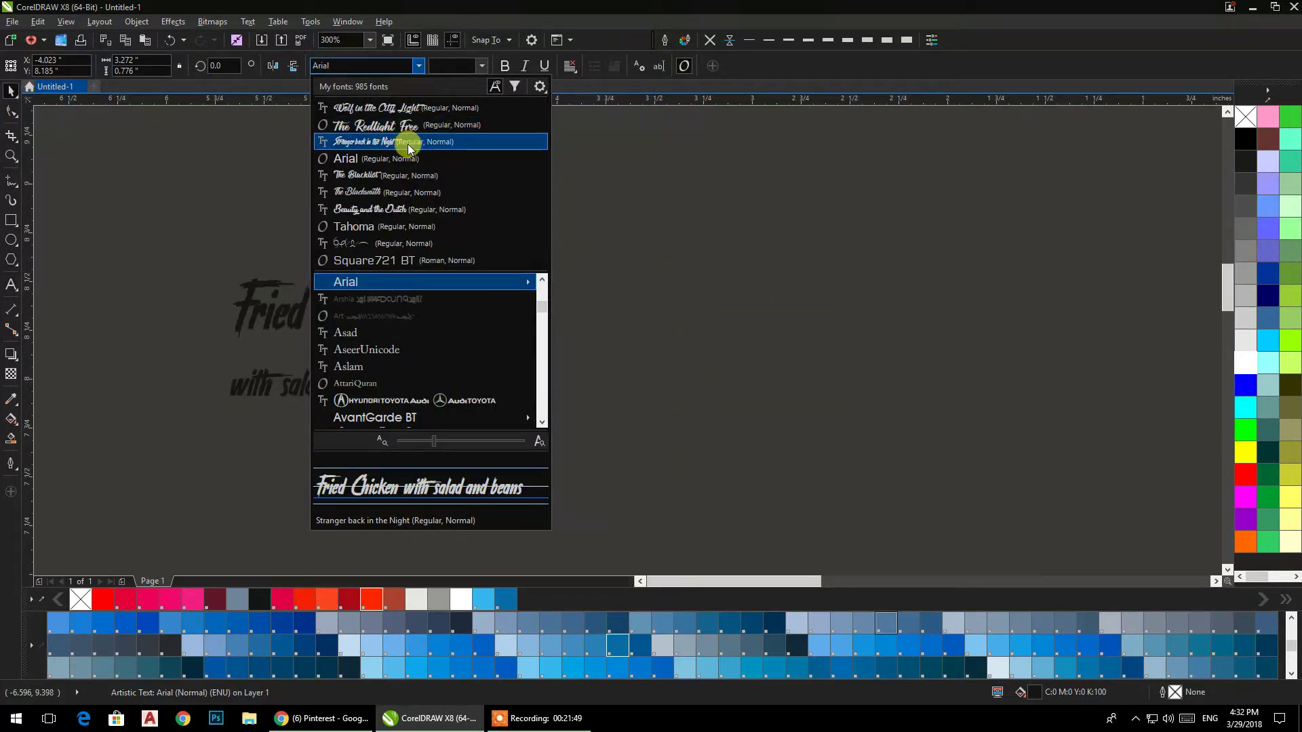
pyautogui.click(398, 179)
pyautogui.scroll(-2, 567, 245)
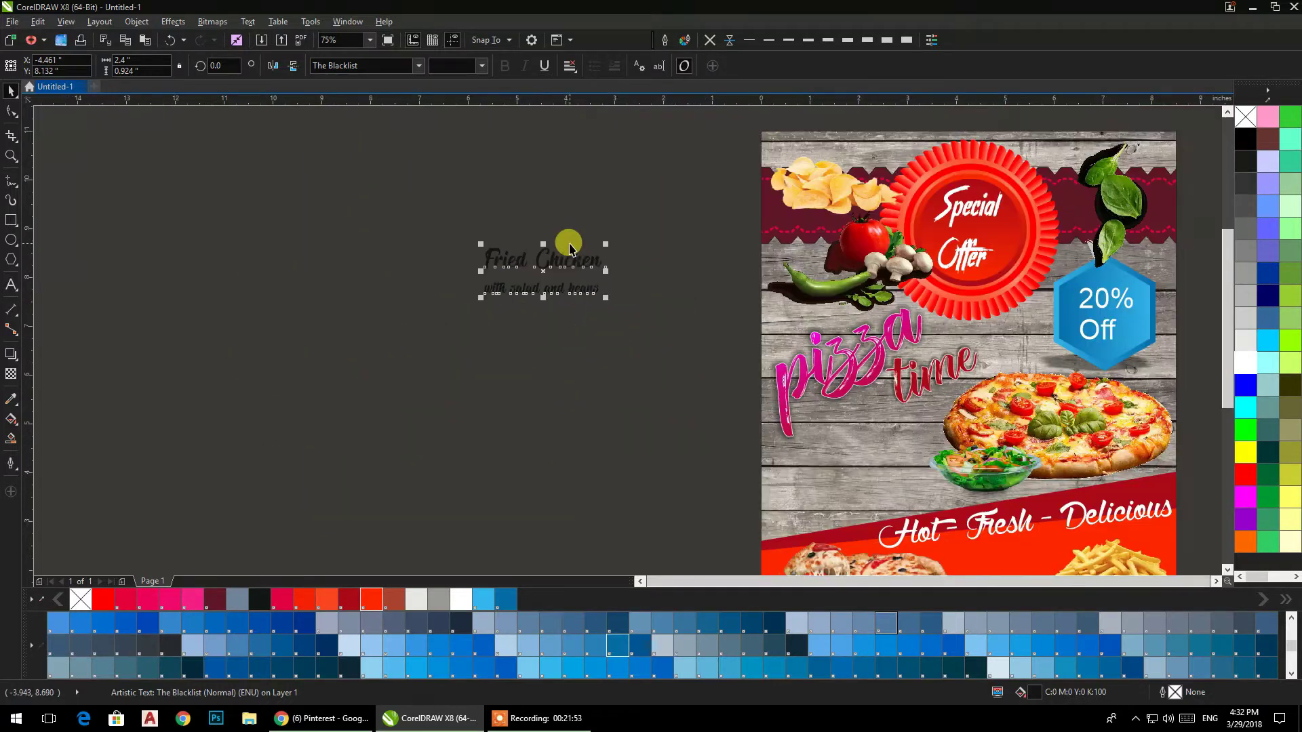
# Step: Change the two-line fried chicken text to title case
pyautogui.click(245, 21)
pyautogui.click(291, 342)
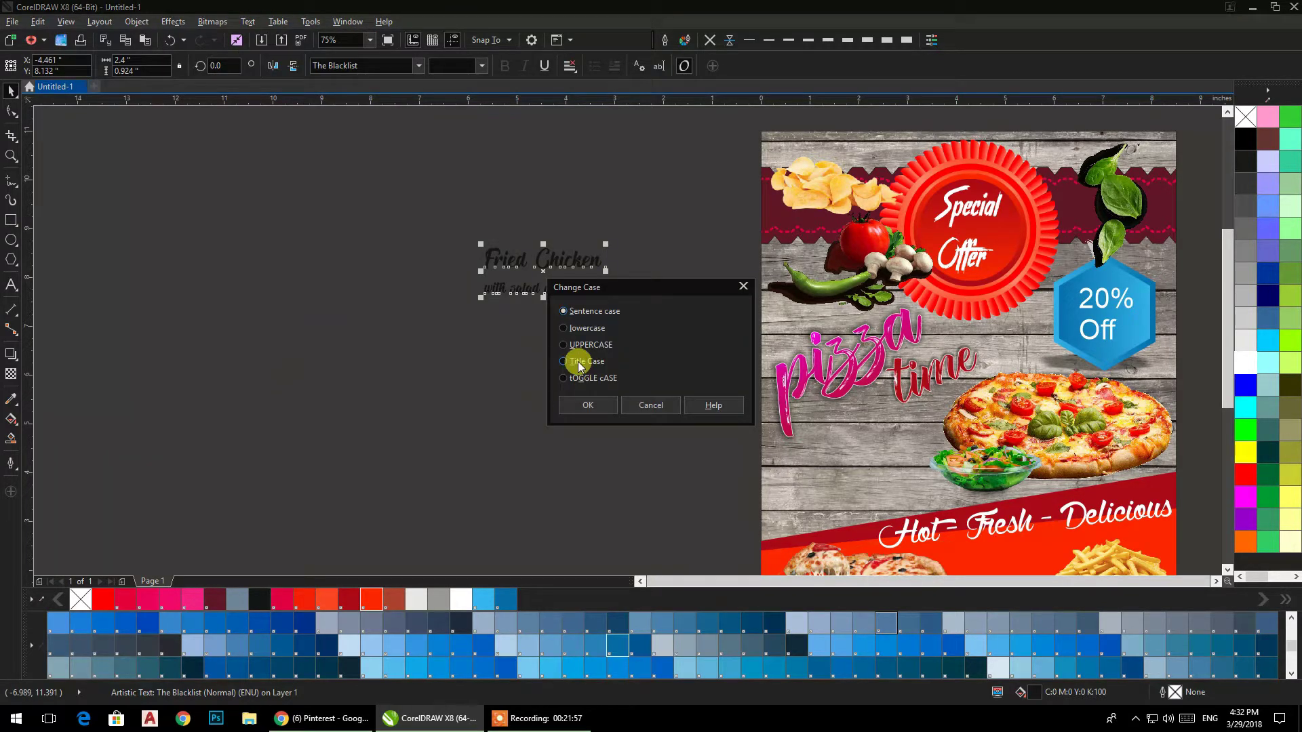
pyautogui.click(564, 362)
pyautogui.click(578, 406)
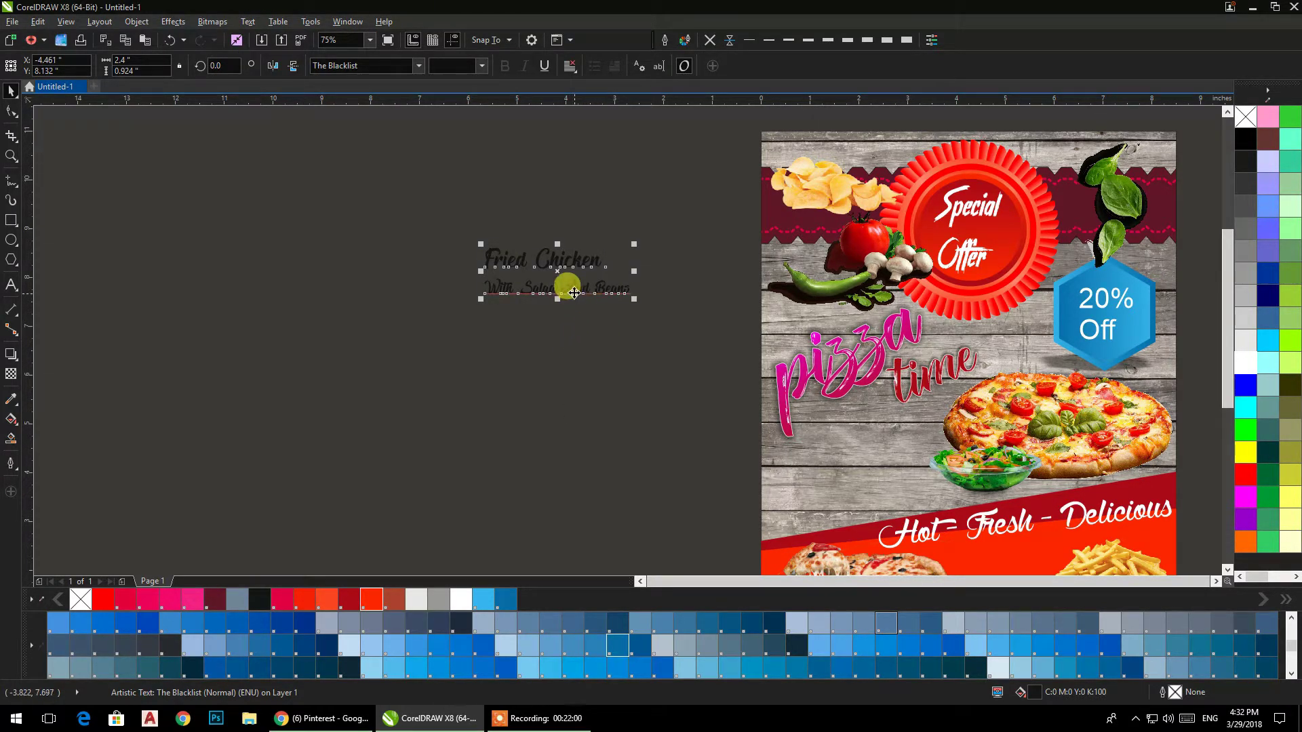
# Step: Move the two-line fried chicken text onto the red footer and shrink the fried chicken image
pyautogui.moveTo(574, 293); pyautogui.dragTo(880, 445)
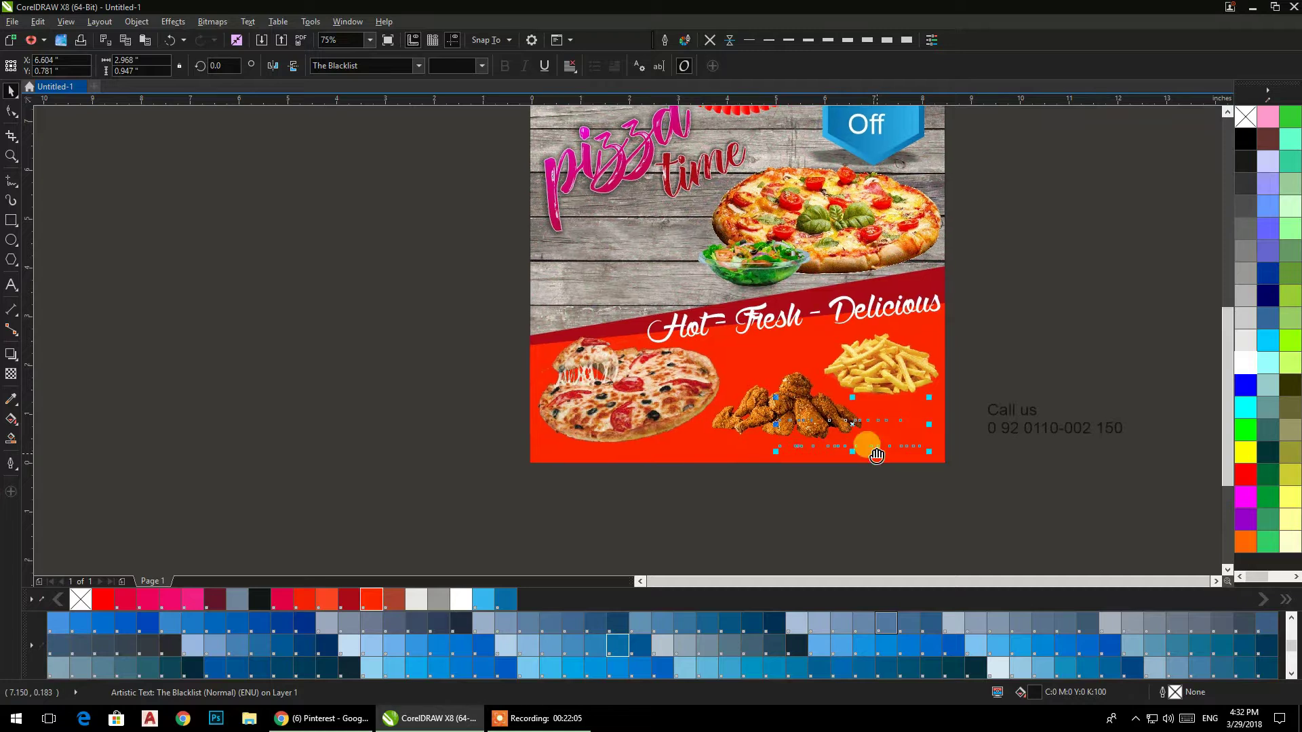
pyautogui.scroll(1, 848, 444)
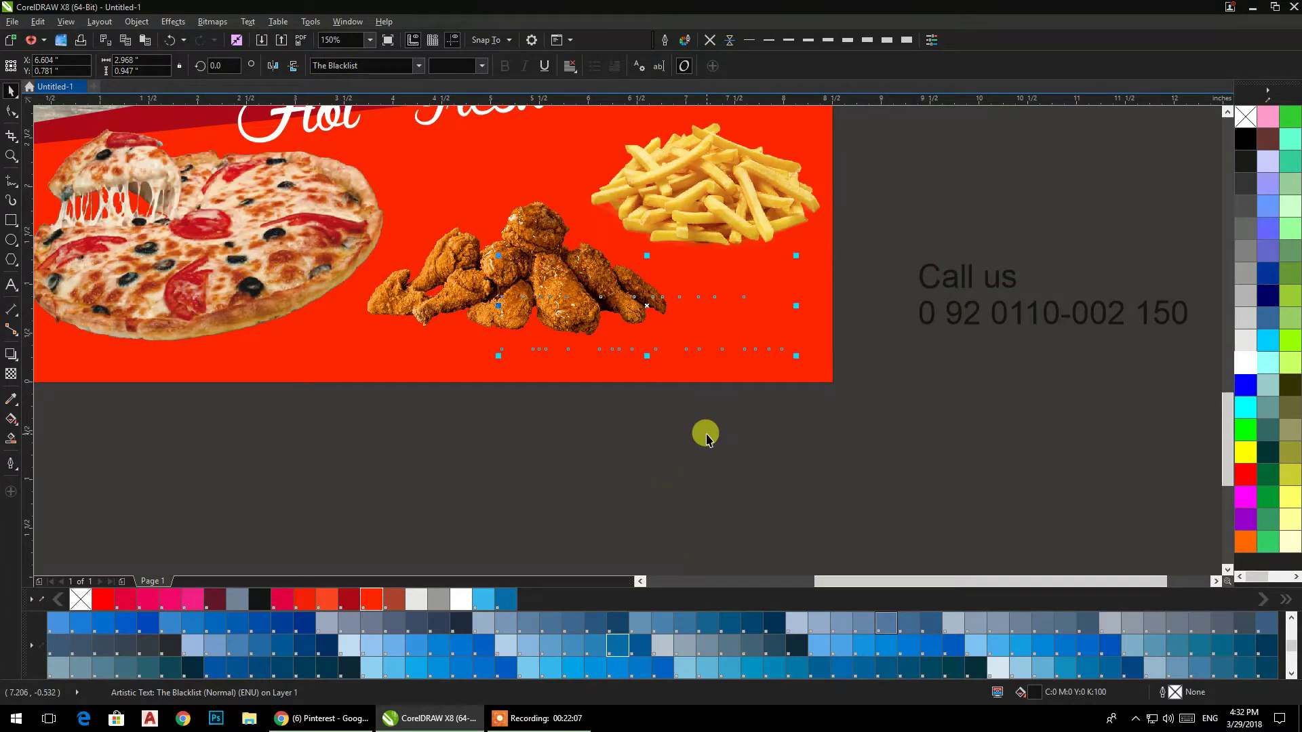
pyautogui.click(533, 225)
pyautogui.moveTo(667, 335); pyautogui.dragTo(596, 328)
pyautogui.moveTo(517, 236); pyautogui.dragTo(528, 221)
# Step: Scale the fried chicken text down to about 2.26 in wide and place it directly below the chicken image
pyautogui.moveTo(636, 285); pyautogui.dragTo(661, 299)
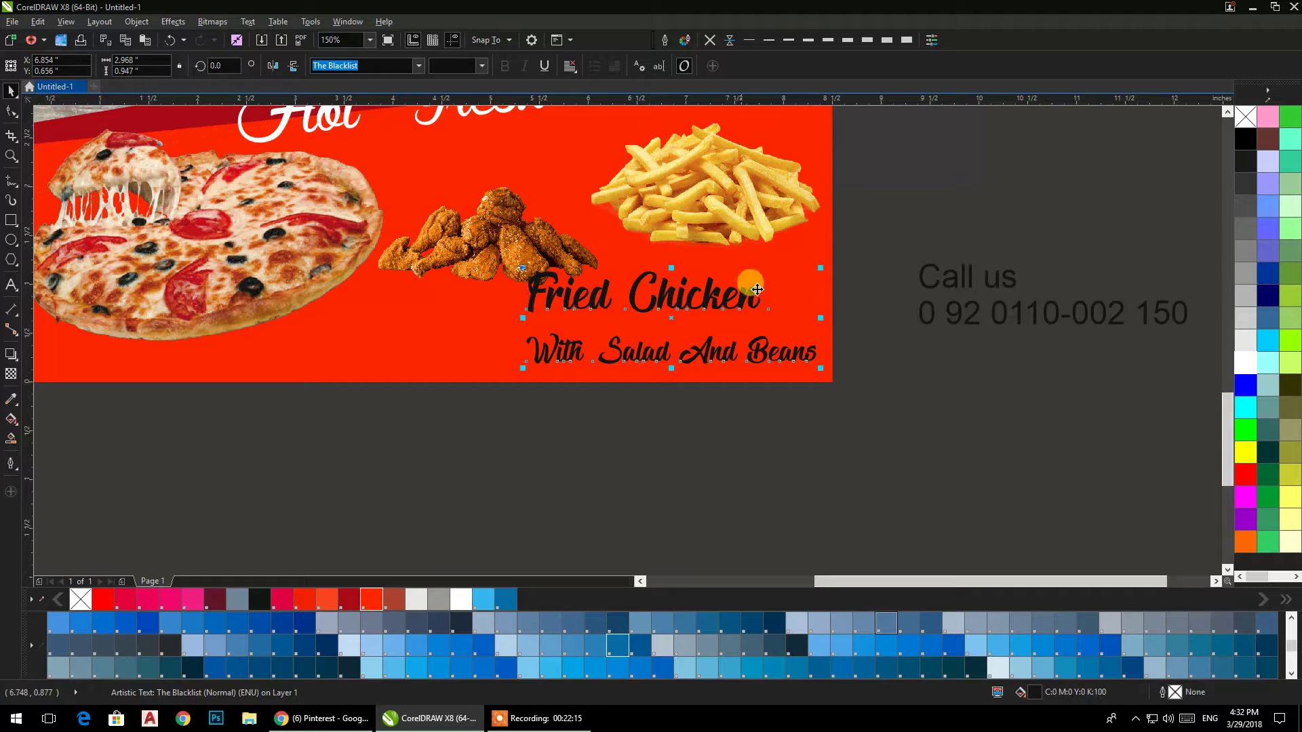
pyautogui.moveTo(817, 265); pyautogui.dragTo(800, 285)
pyautogui.moveTo(730, 315); pyautogui.dragTo(511, 310)
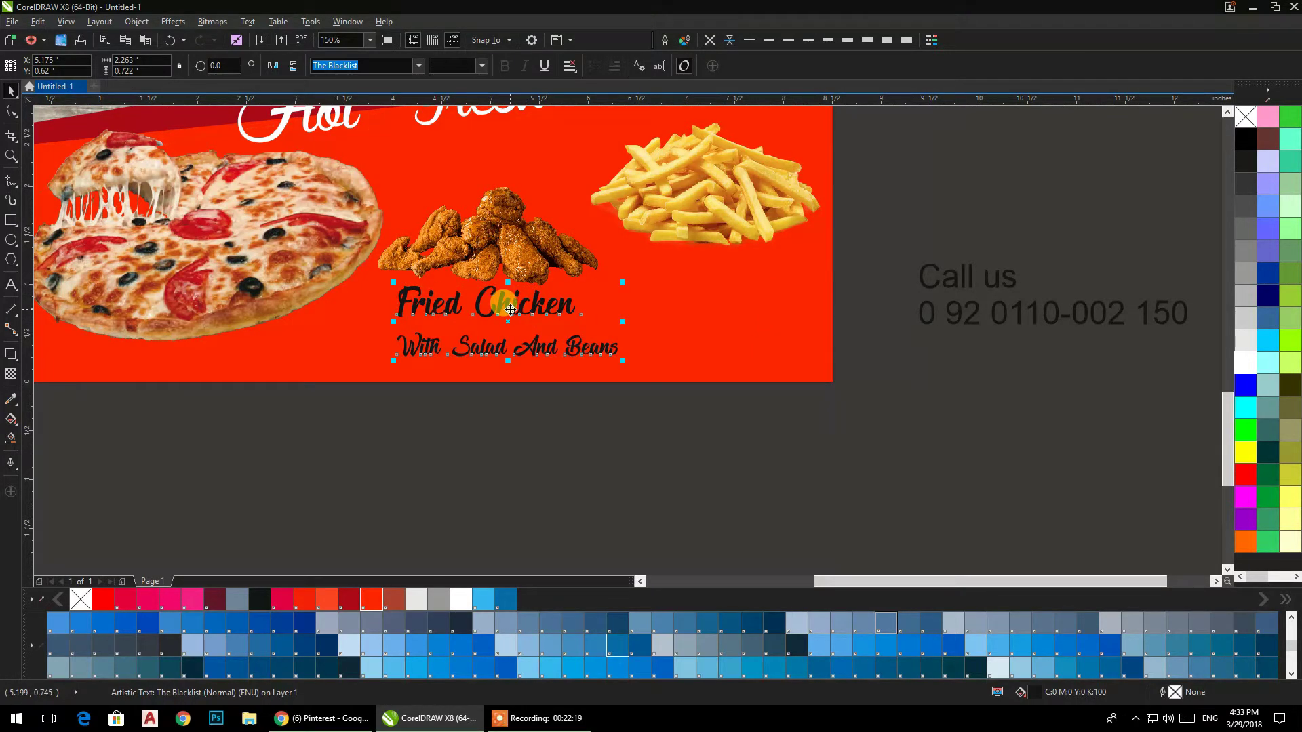
# Step: Set the "Fried Chicken" line to 36 pt within the two-line text
pyautogui.scroll(2, 502, 322)
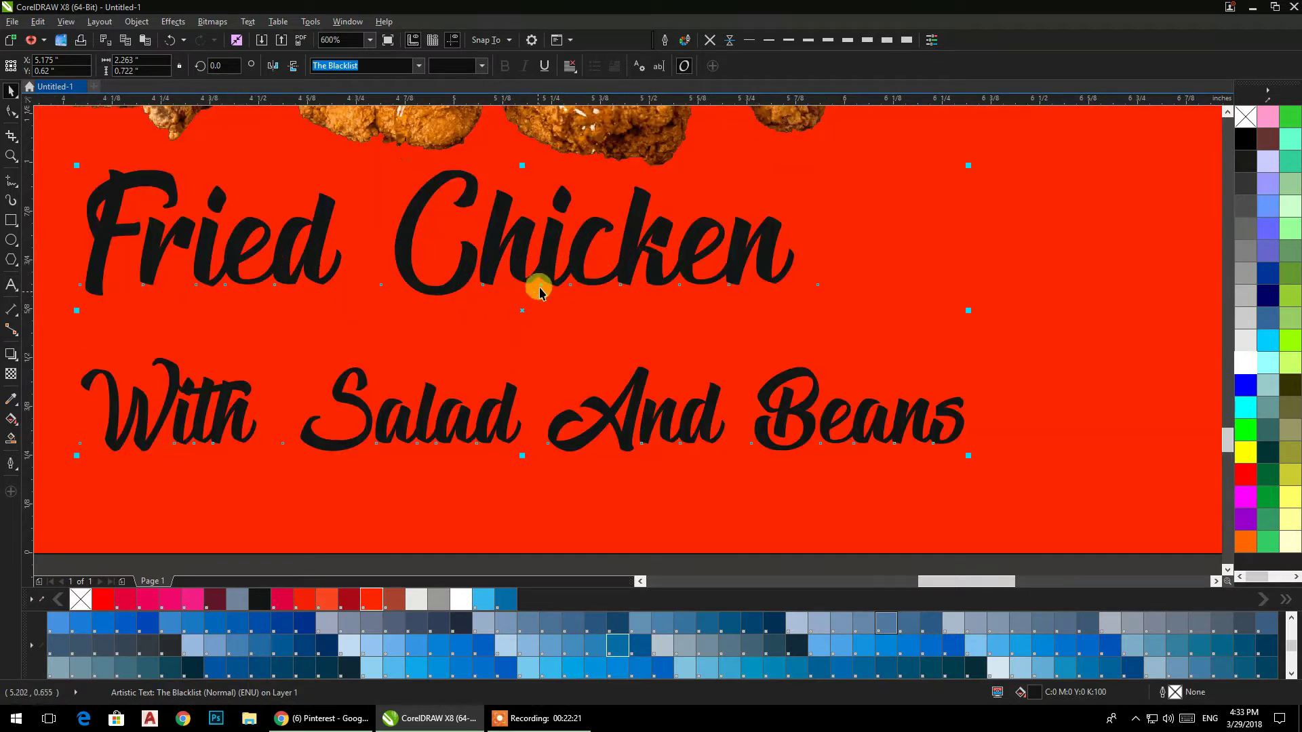
pyautogui.doubleClick(543, 268)
pyautogui.click(546, 266)
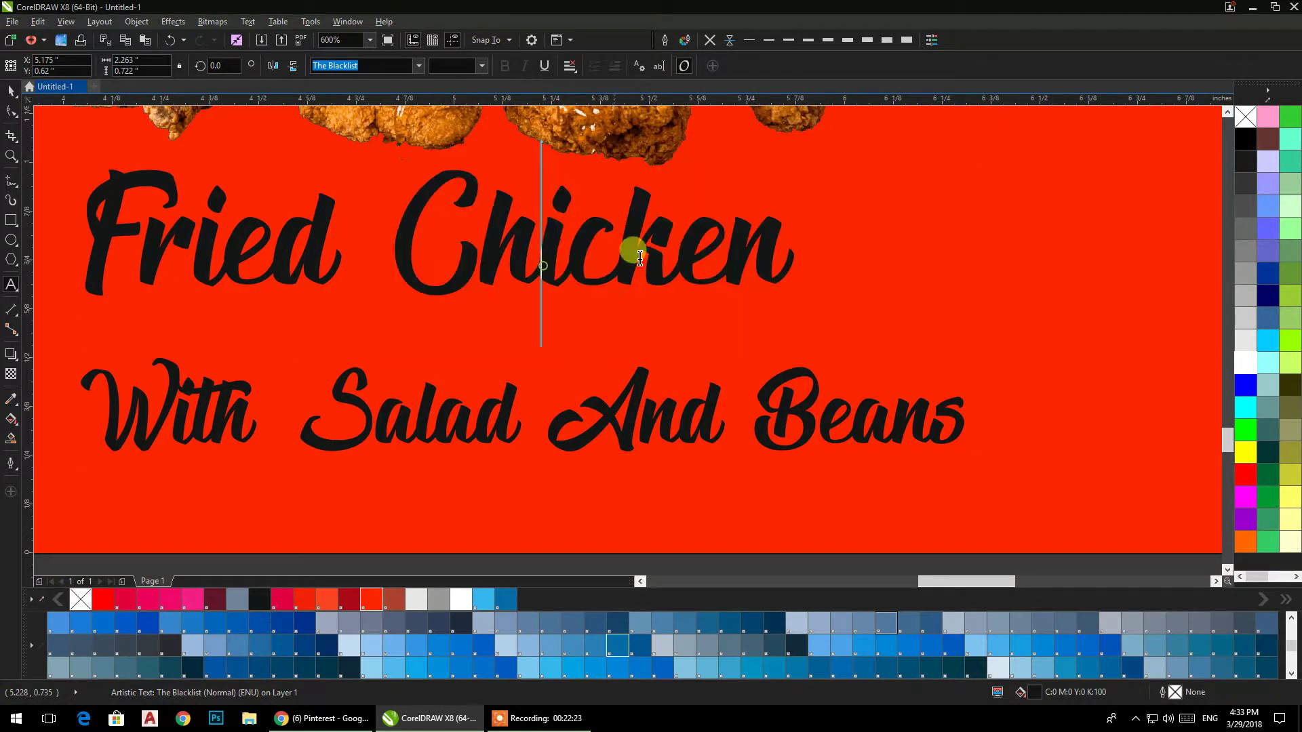
pyautogui.moveTo(800, 252); pyautogui.dragTo(96, 223)
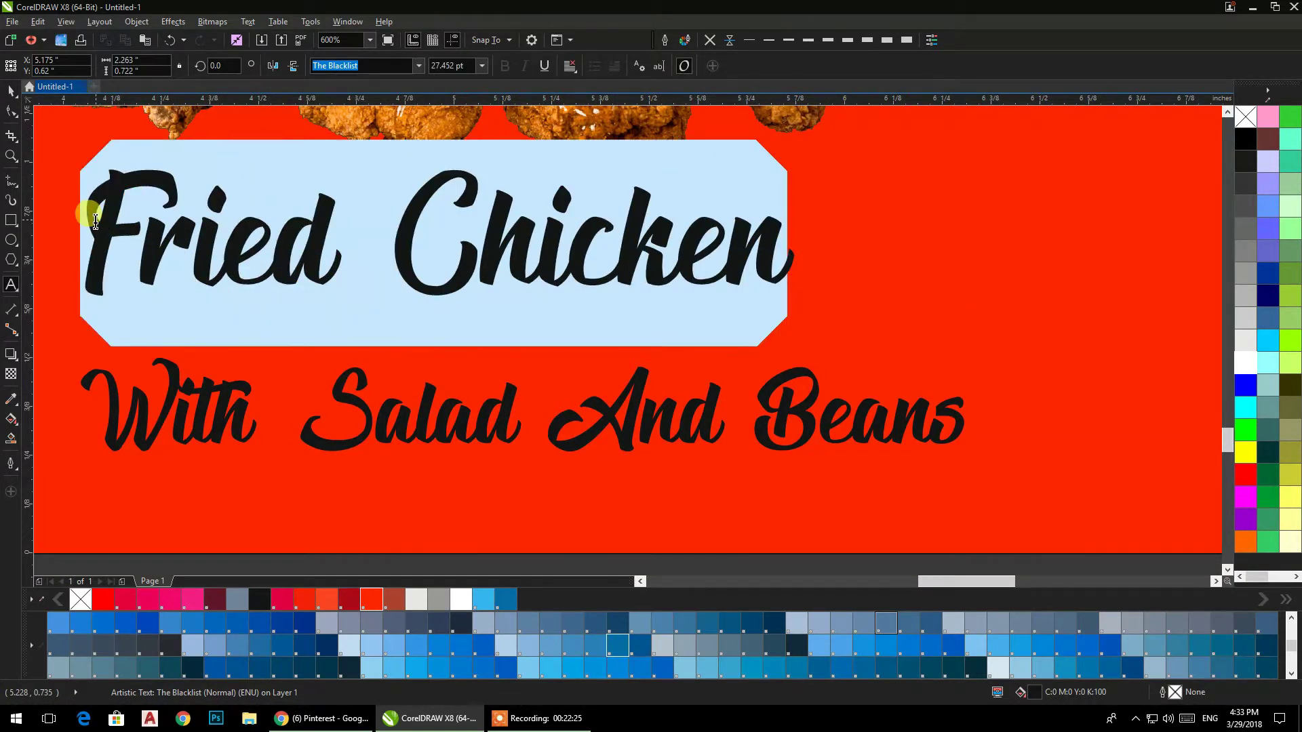
pyautogui.click(481, 66)
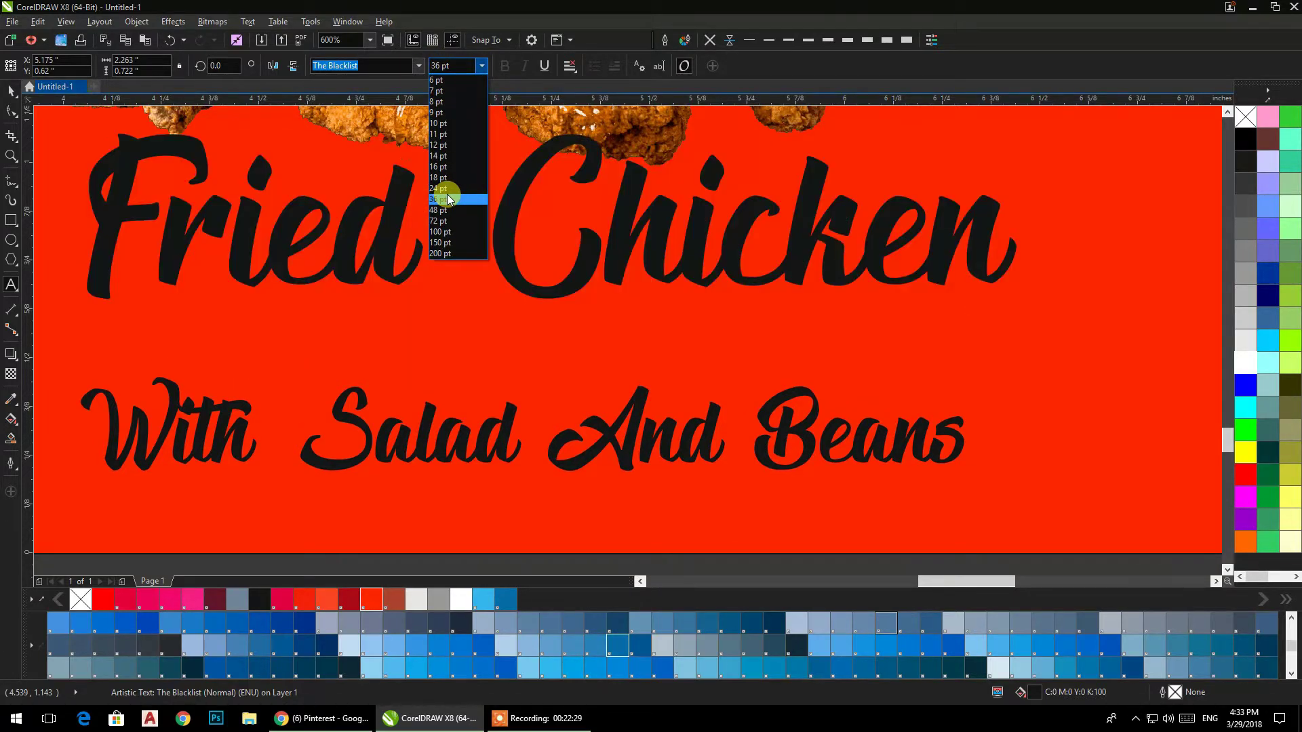
pyautogui.click(445, 195)
pyautogui.click(12, 90)
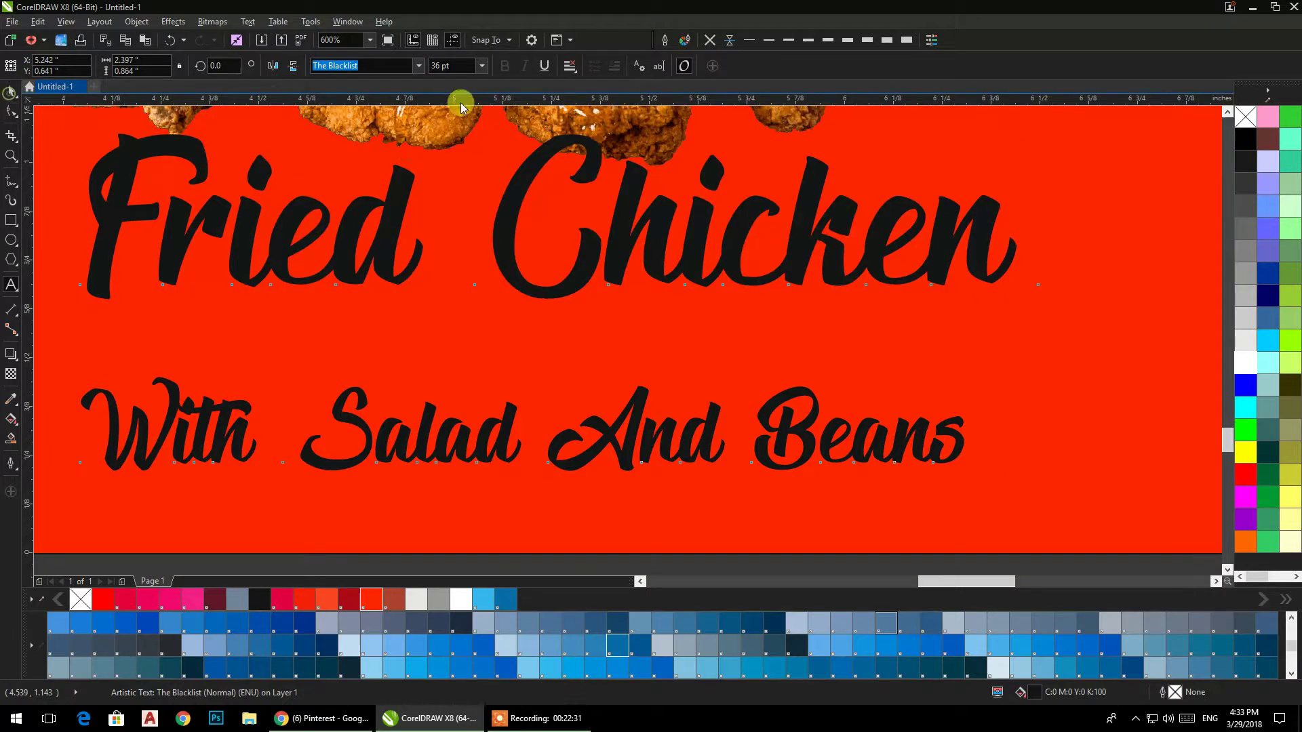
# Step: Apply Force Justify alignment to the two-line fried chicken text
pyautogui.click(569, 66)
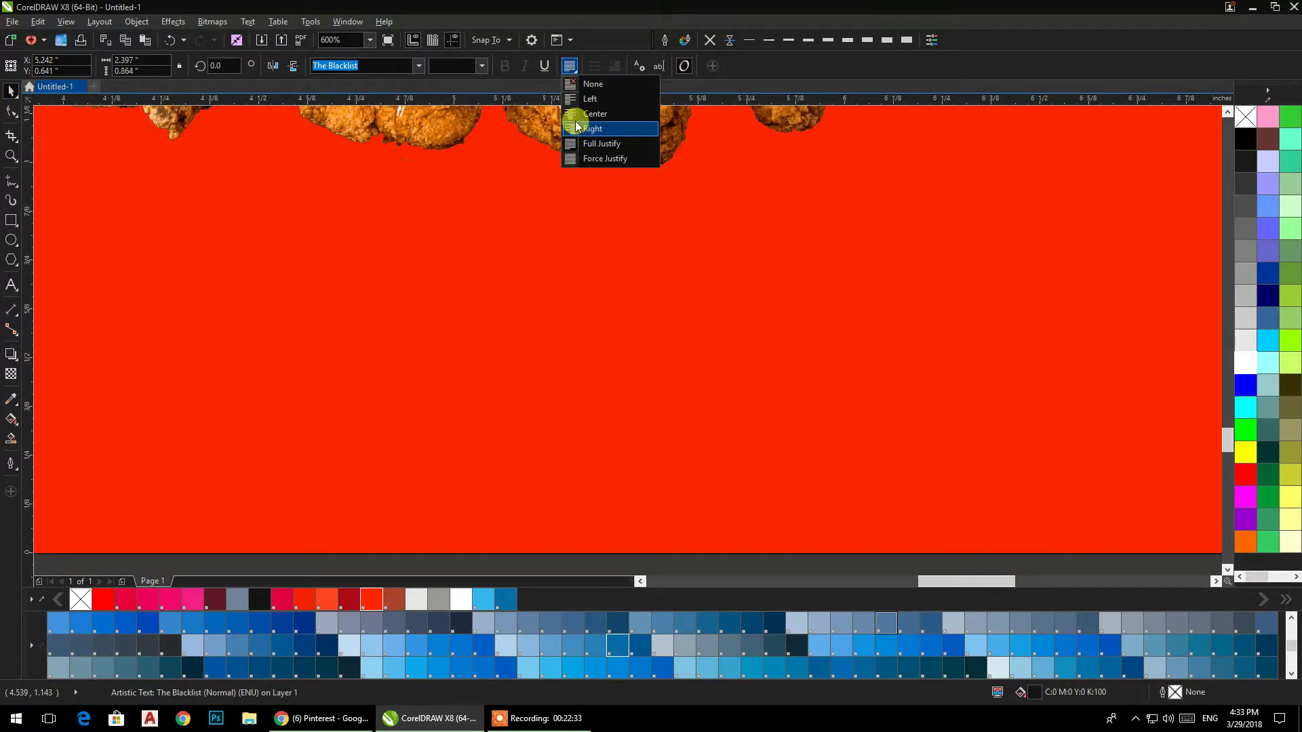
pyautogui.click(574, 158)
pyautogui.scroll(-2, 676, 248)
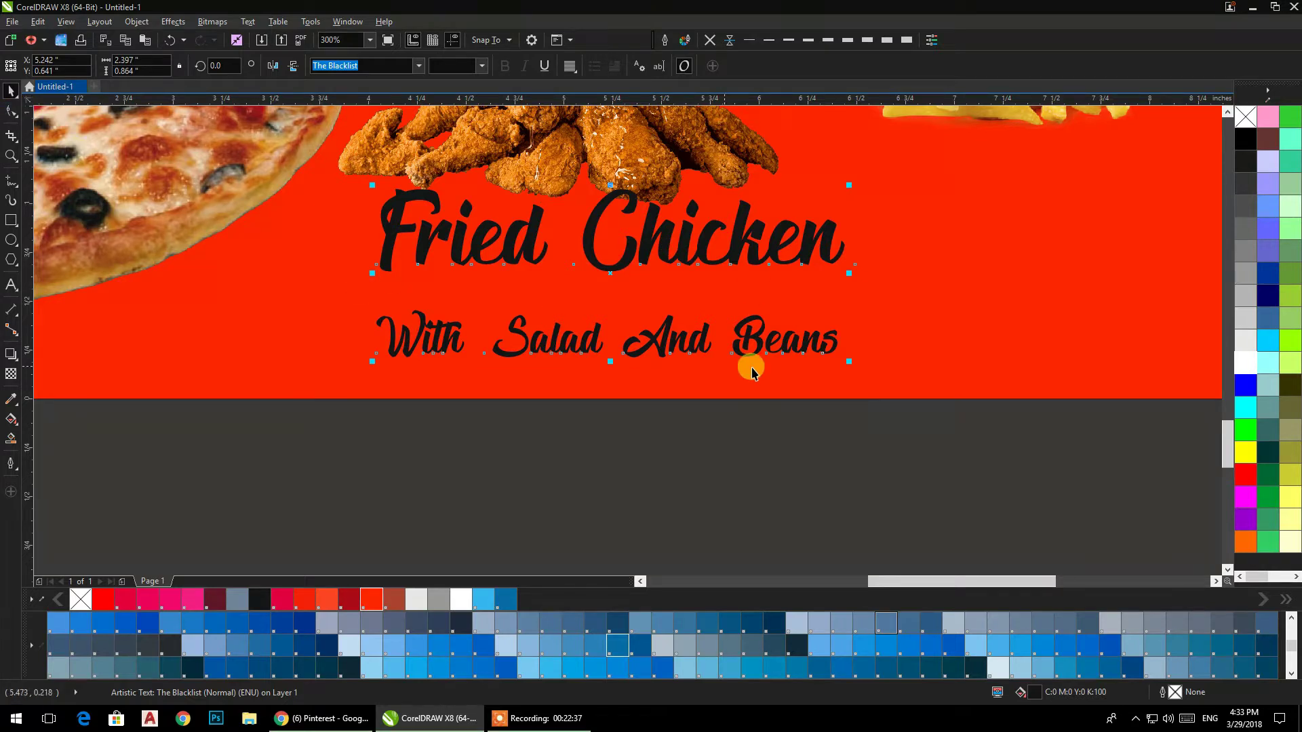
# Step: Shrink the fried chicken text to about 1.8 in wide and color it white, positioned beneath the chicken image
pyautogui.moveTo(849, 185); pyautogui.dragTo(799, 223)
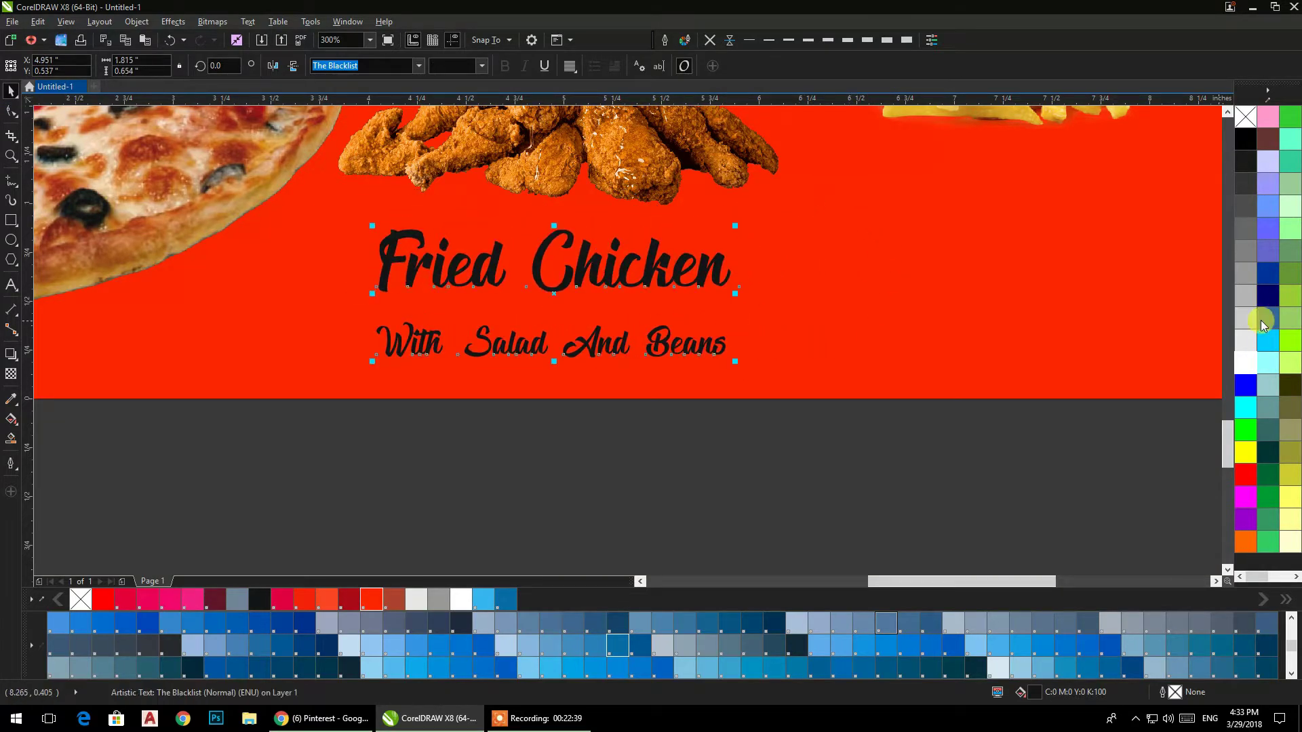
pyautogui.click(1250, 367)
pyautogui.moveTo(595, 273); pyautogui.dragTo(573, 251)
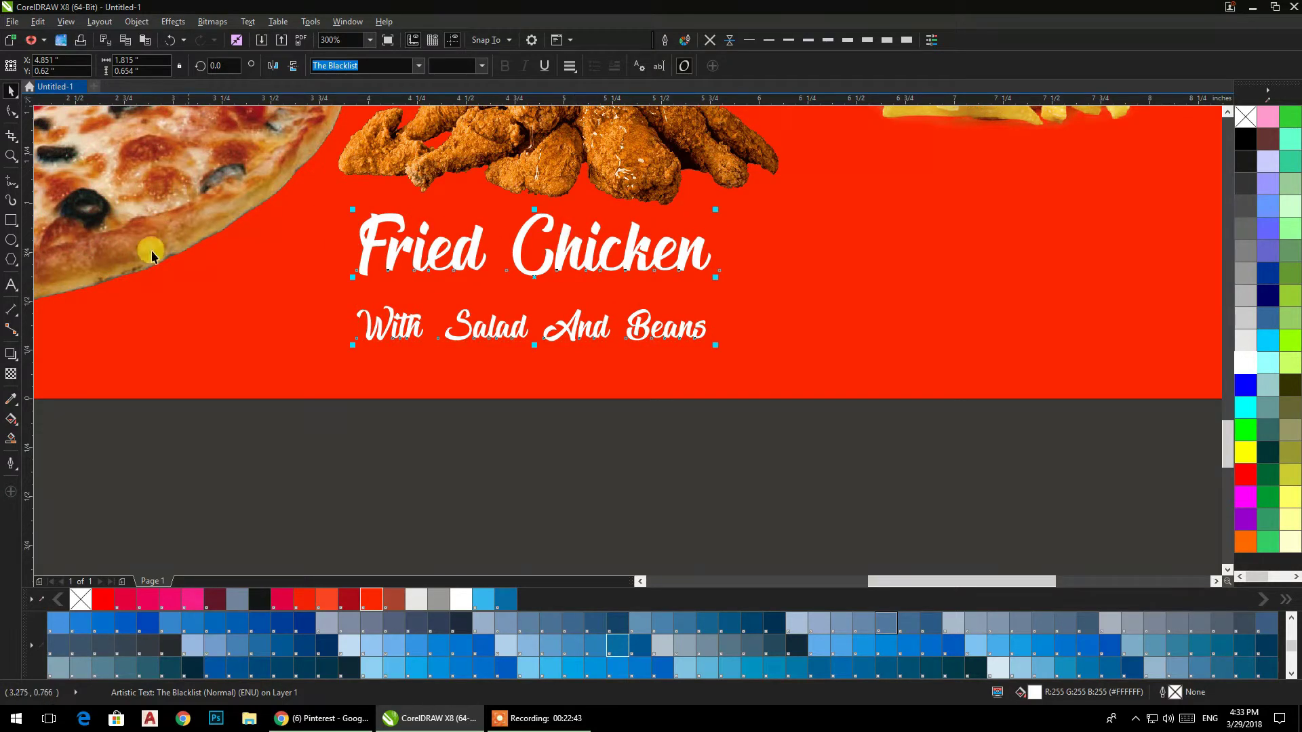
# Step: Tighten the line spacing between "Fried Chicken" and "With Salad And Beans"
pyautogui.click(9, 114)
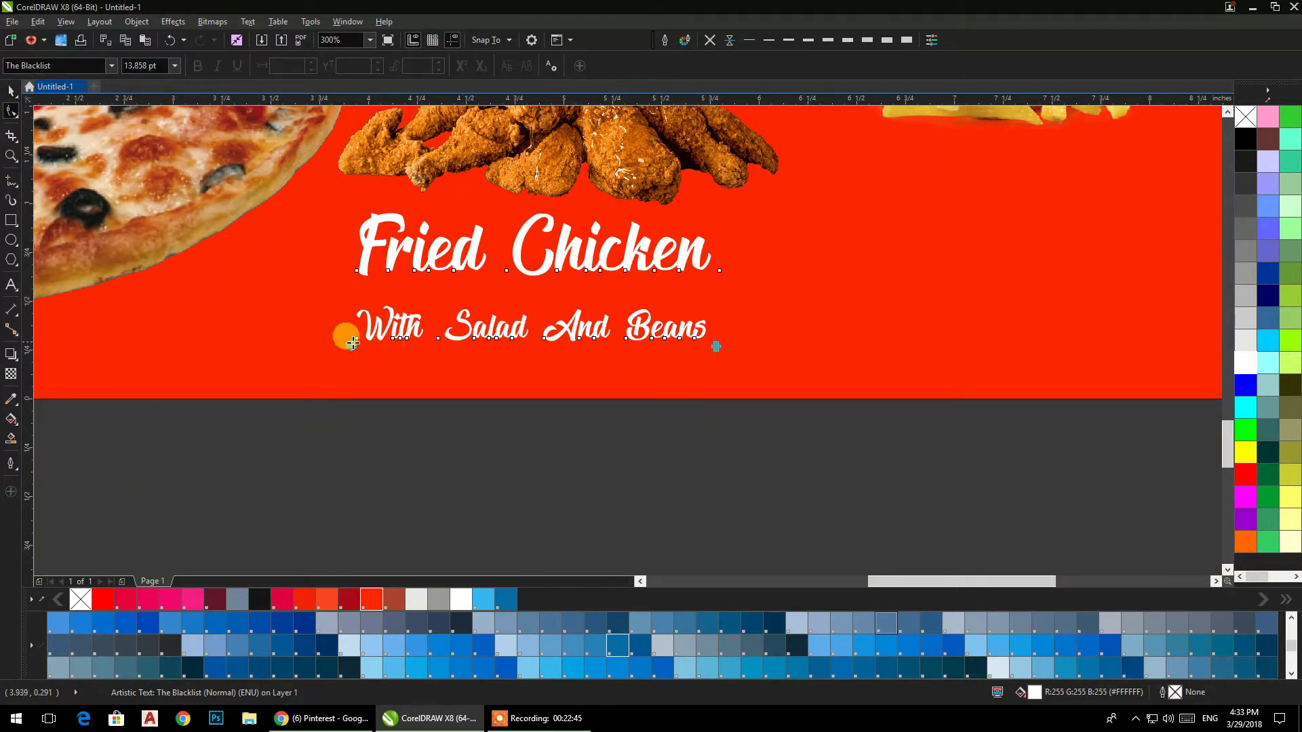
pyautogui.moveTo(348, 348); pyautogui.dragTo(358, 297)
pyautogui.click(13, 95)
pyautogui.click(451, 420)
# Step: Enlarge the tightened fried chicken text and reposition it under the chicken image
pyautogui.moveTo(663, 305); pyautogui.dragTo(694, 308)
pyautogui.moveTo(759, 337); pyautogui.dragTo(812, 388)
pyautogui.moveTo(378, 215); pyautogui.dragTo(332, 198)
pyautogui.moveTo(556, 237); pyautogui.dragTo(545, 249)
pyautogui.click(641, 451)
pyautogui.scroll(-2, 629, 417)
pyautogui.moveTo(630, 410); pyautogui.dragTo(617, 429)
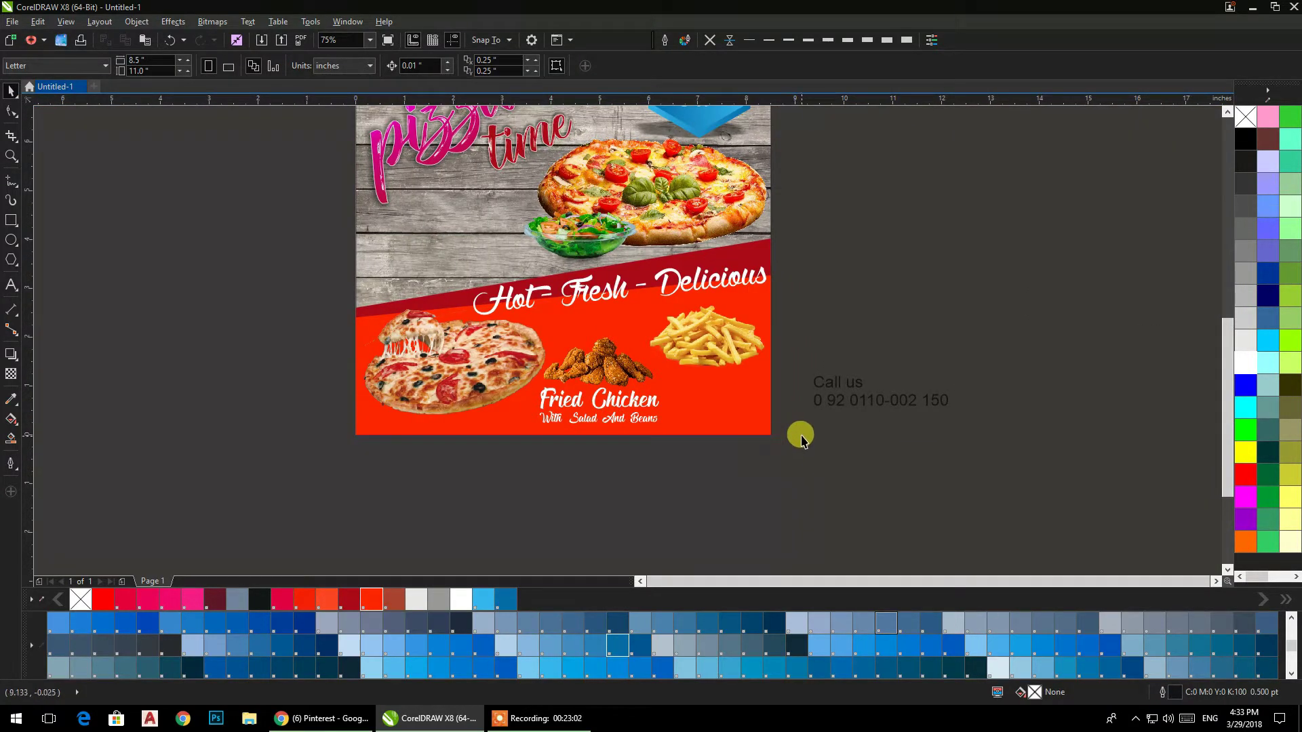
# Step: Move the "Call us" text onto the wood area below "pizza time" and enlarge it to about 3.4 in wide
pyautogui.click(834, 410)
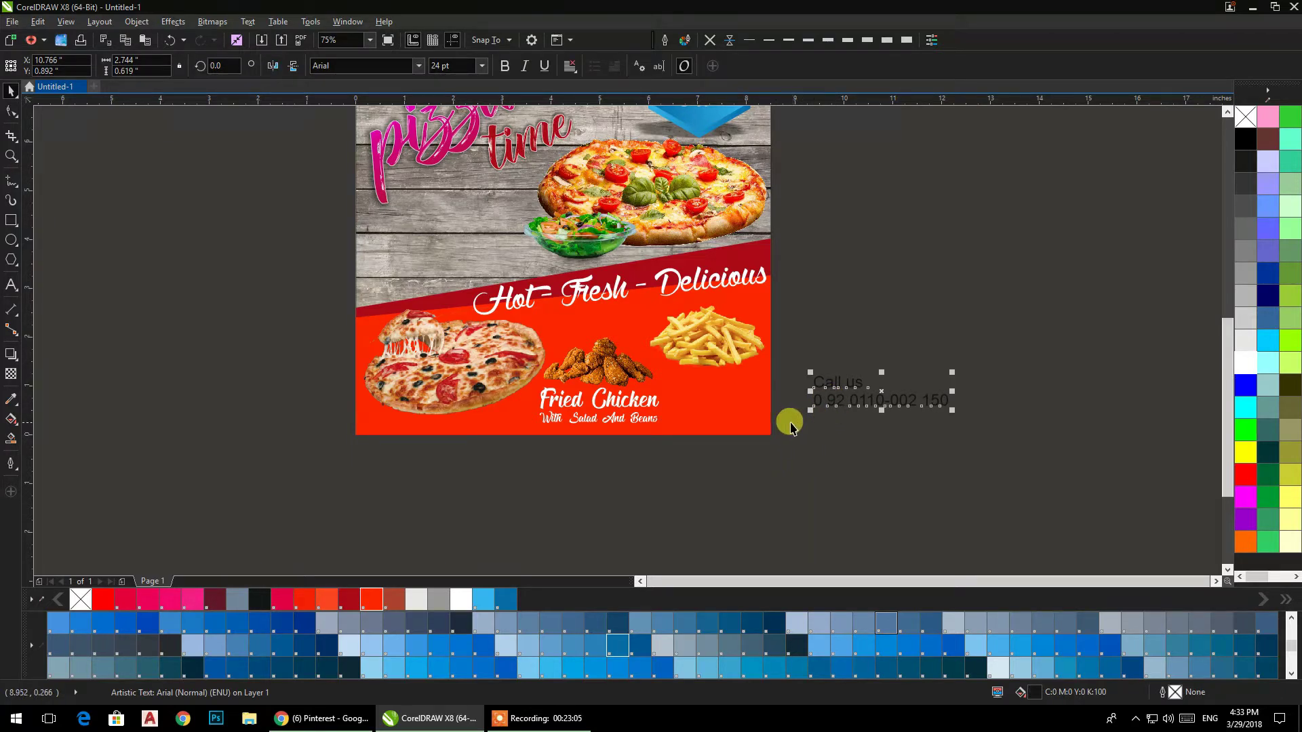
pyautogui.moveTo(831, 405); pyautogui.dragTo(382, 248)
pyautogui.moveTo(504, 254)
pyautogui.mouseDown()
pyautogui.moveTo(533, 263)
pyautogui.moveTo(487, 263)
pyautogui.mouseUp()
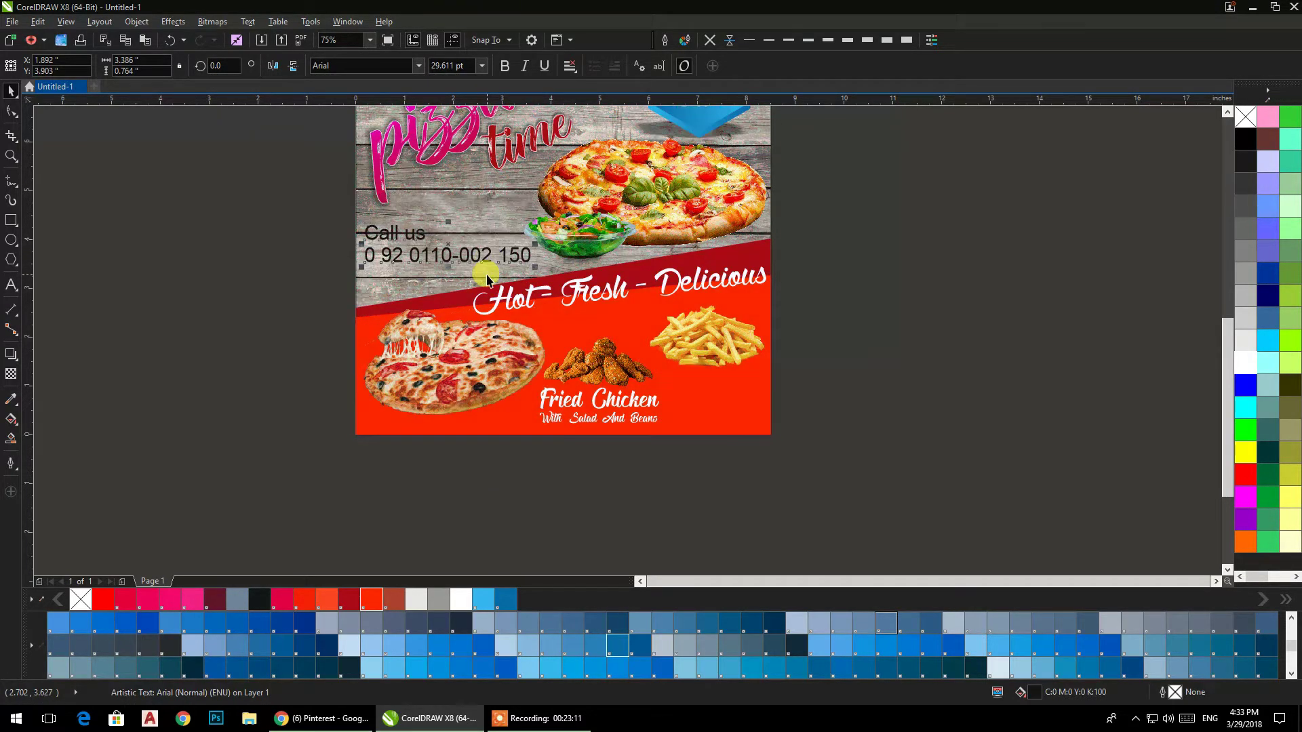
# Step: Set the font of the "Call us" text to The Blacklist
pyautogui.moveTo(271, 280); pyautogui.dragTo(482, 383)
pyautogui.click(420, 65)
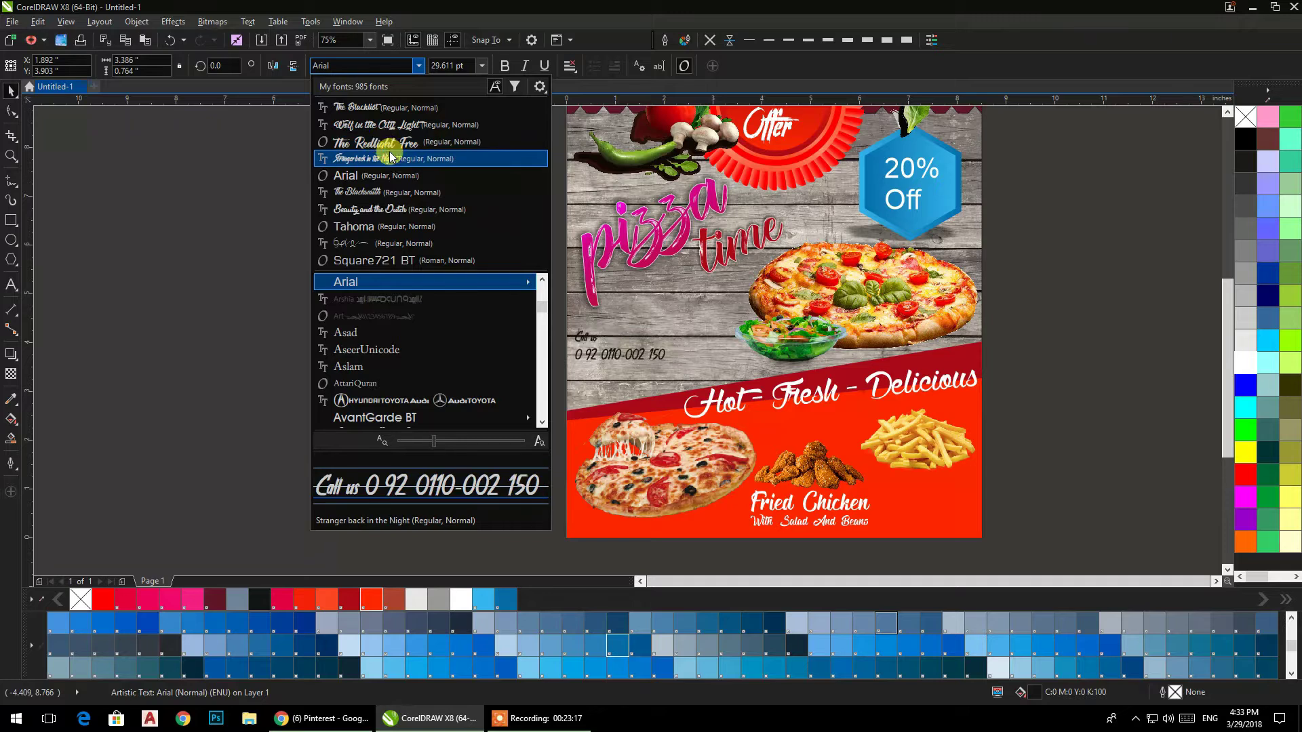
pyautogui.click(379, 117)
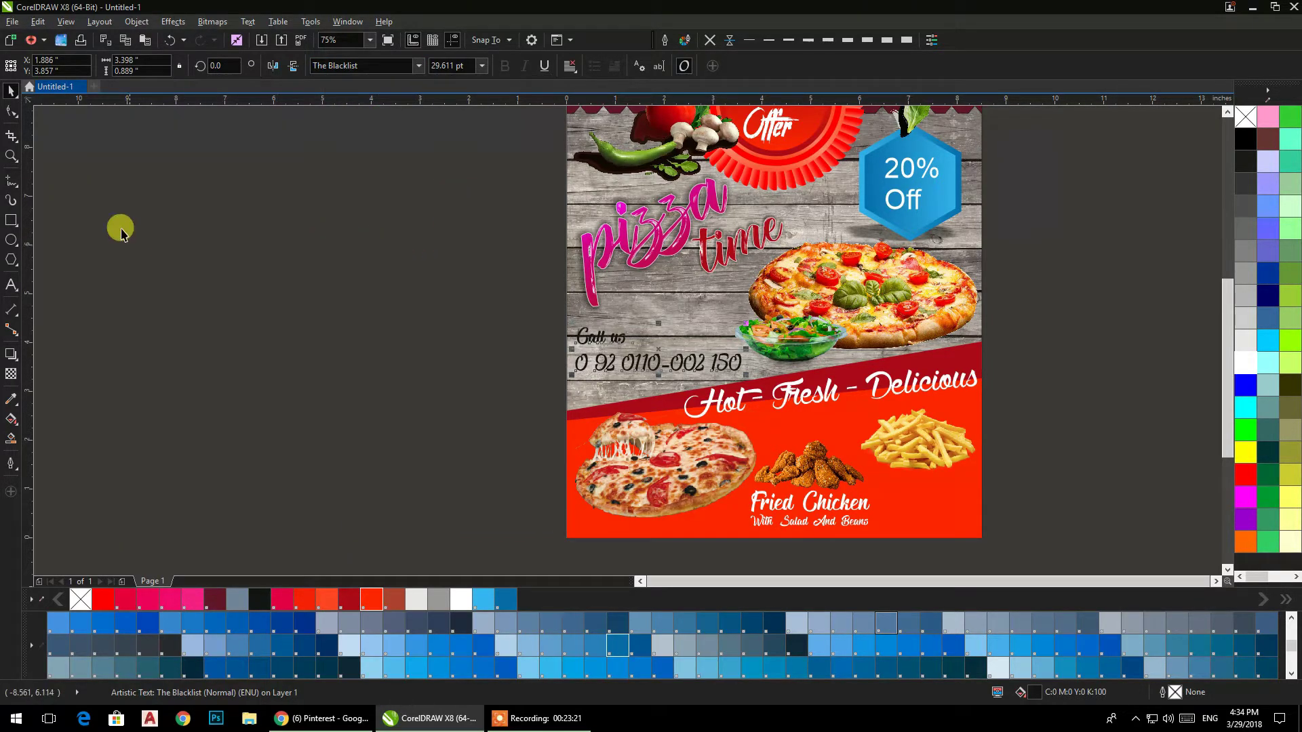
# Step: Draw a rectangle about 5.6 by 1.15 in around the "Call us" text, extending past the page's left edge
pyautogui.click(11, 220)
pyautogui.moveTo(535, 315); pyautogui.dragTo(811, 382)
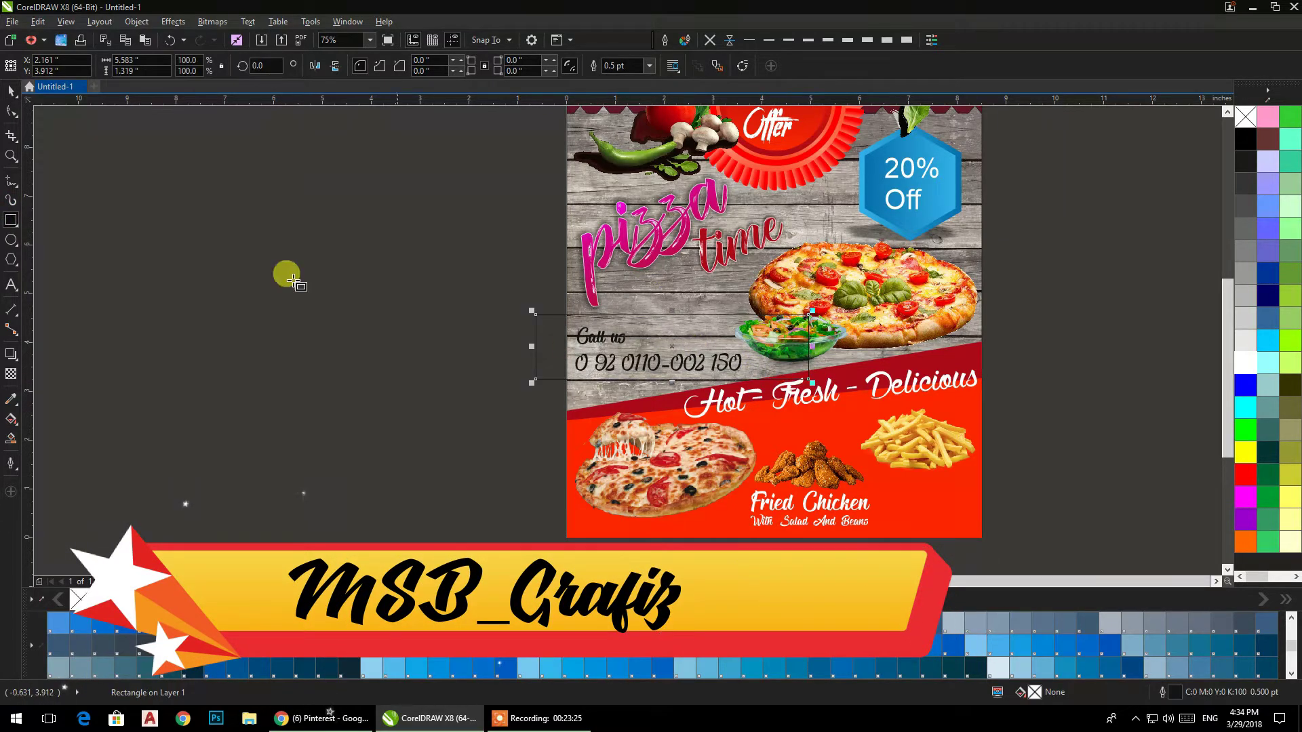
pyautogui.click(11, 92)
pyautogui.moveTo(672, 311); pyautogui.dragTo(584, 279)
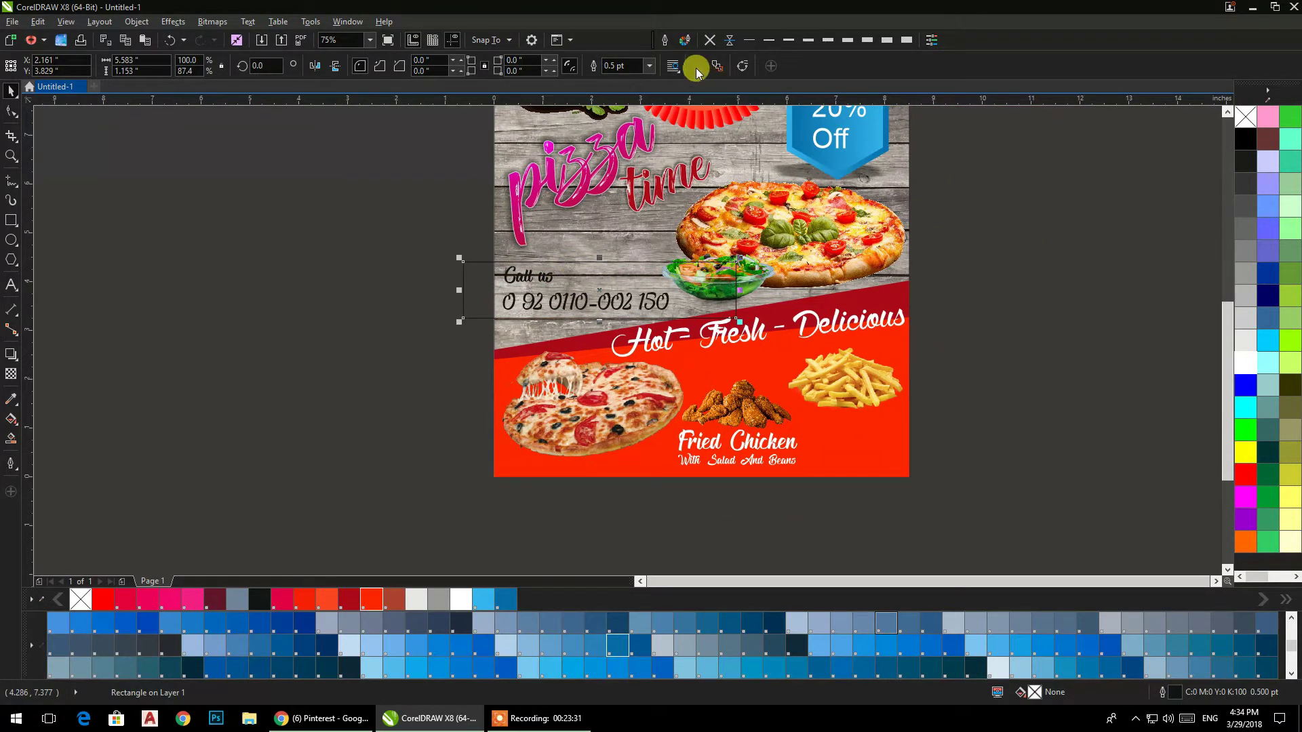
# Step: Convert the rectangle to curves and reshape it into a triangle spanning the page along the dark red band's upper edge
pyautogui.click(744, 66)
pyautogui.scroll(2, 486, 316)
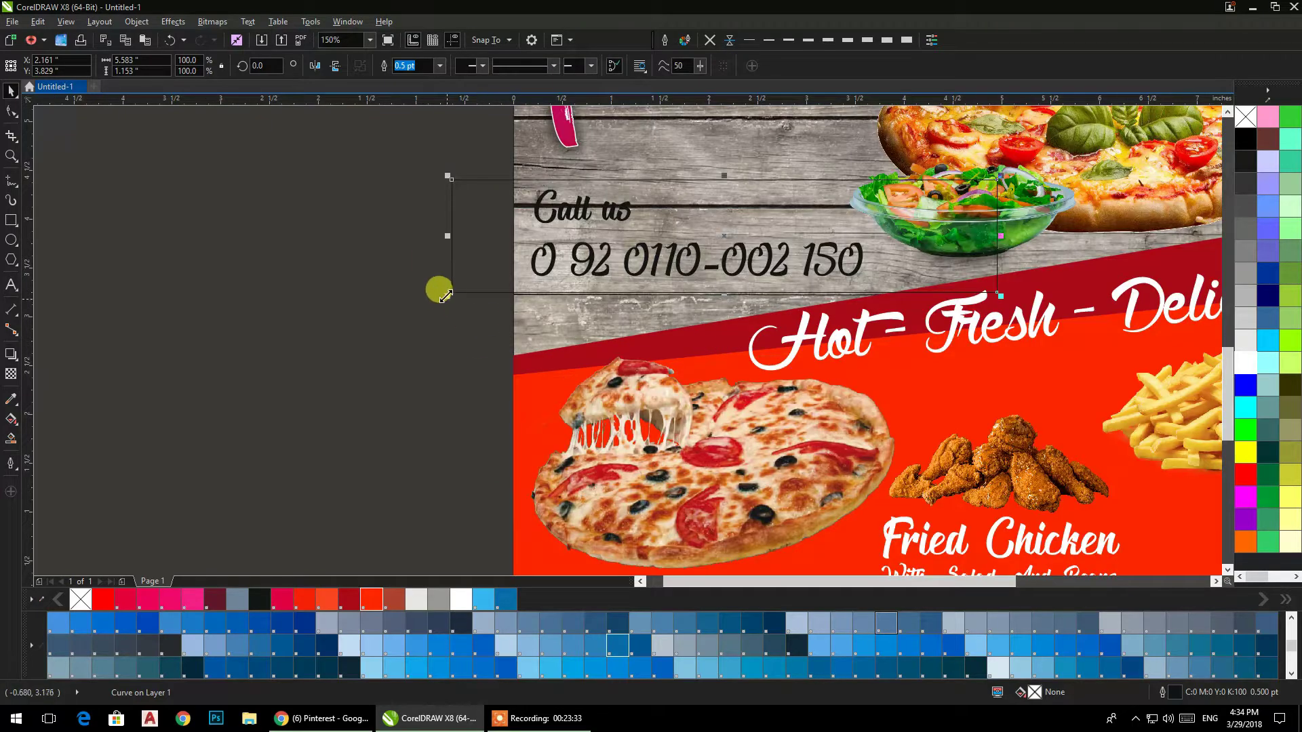
pyautogui.click(12, 113)
pyautogui.moveTo(447, 294); pyautogui.dragTo(513, 353)
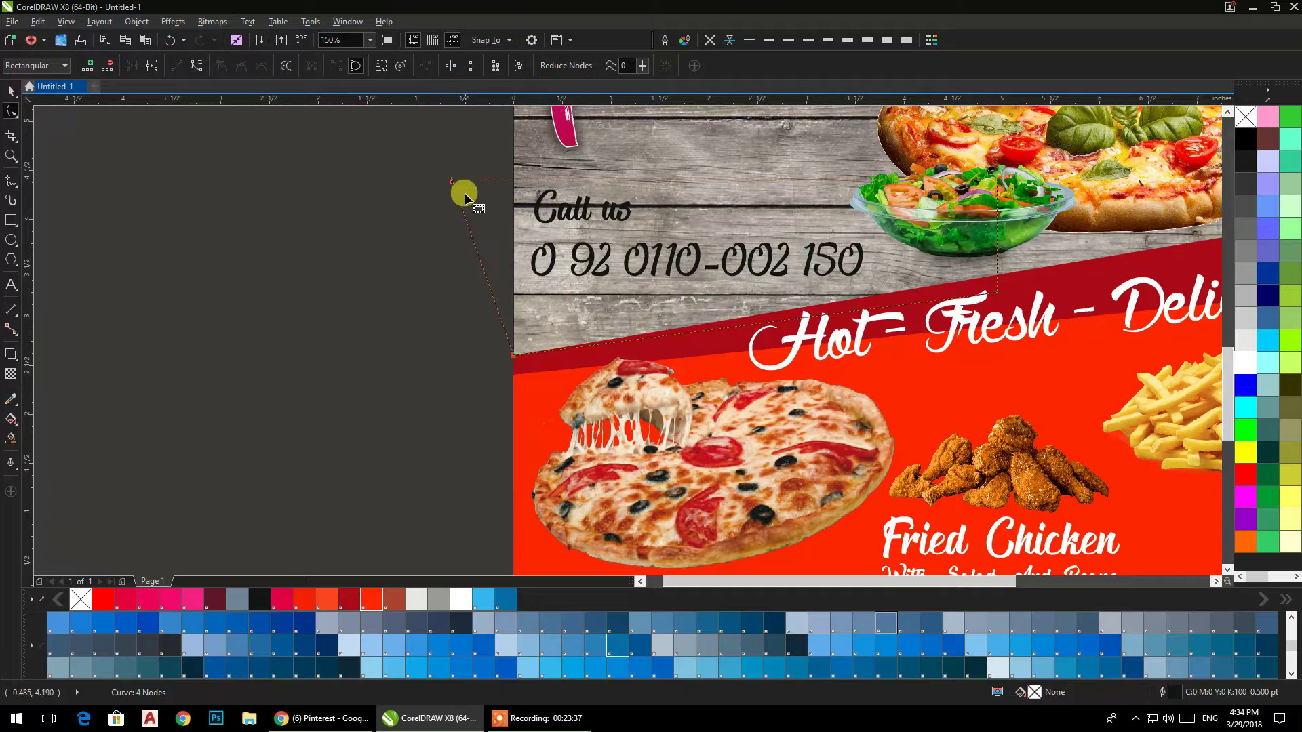
pyautogui.moveTo(452, 181); pyautogui.dragTo(513, 176)
pyautogui.moveTo(962, 221); pyautogui.dragTo(538, 232)
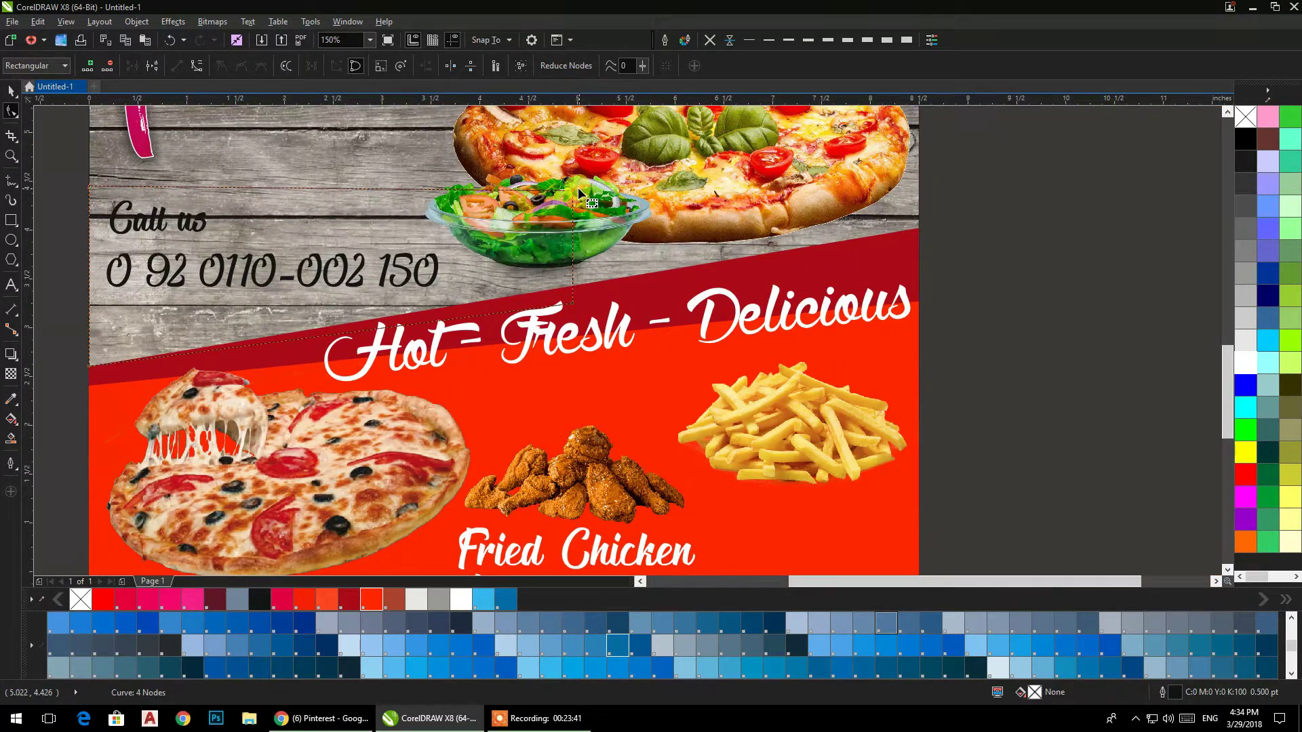
pyautogui.moveTo(575, 189); pyautogui.dragTo(920, 228)
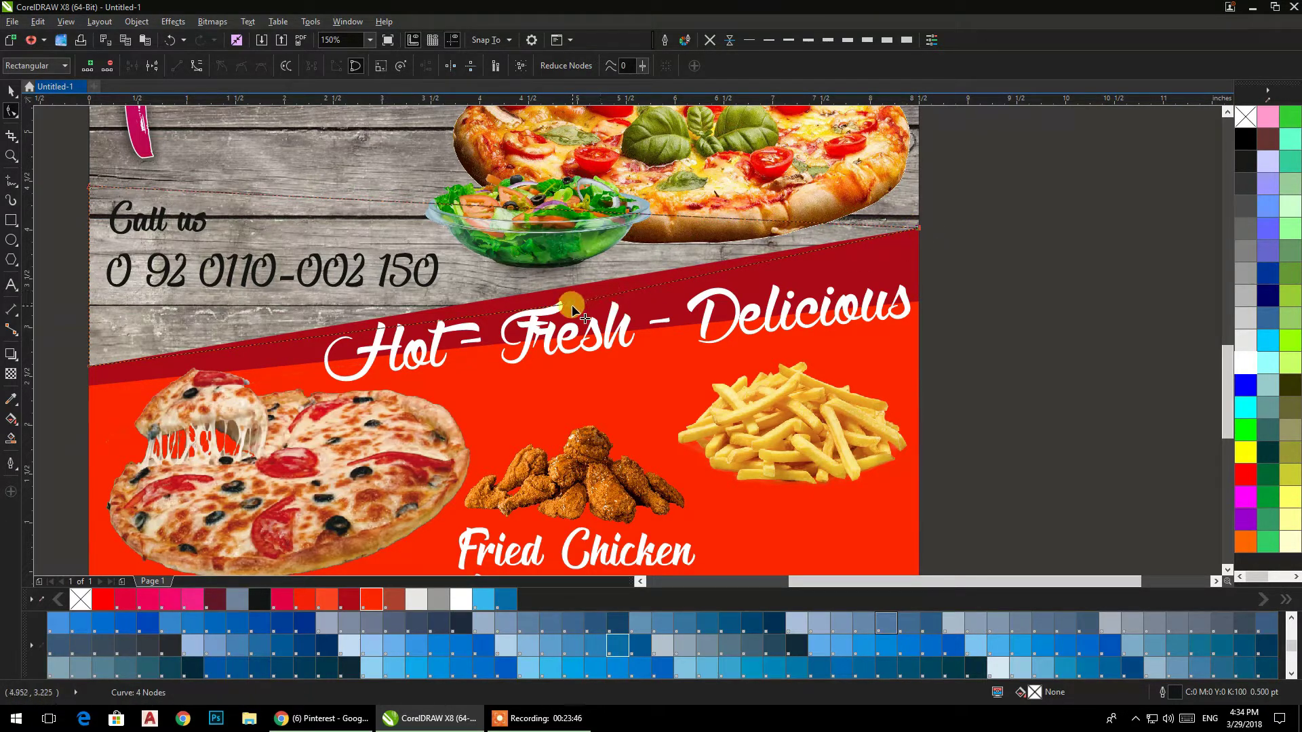
pyautogui.press('Delete')
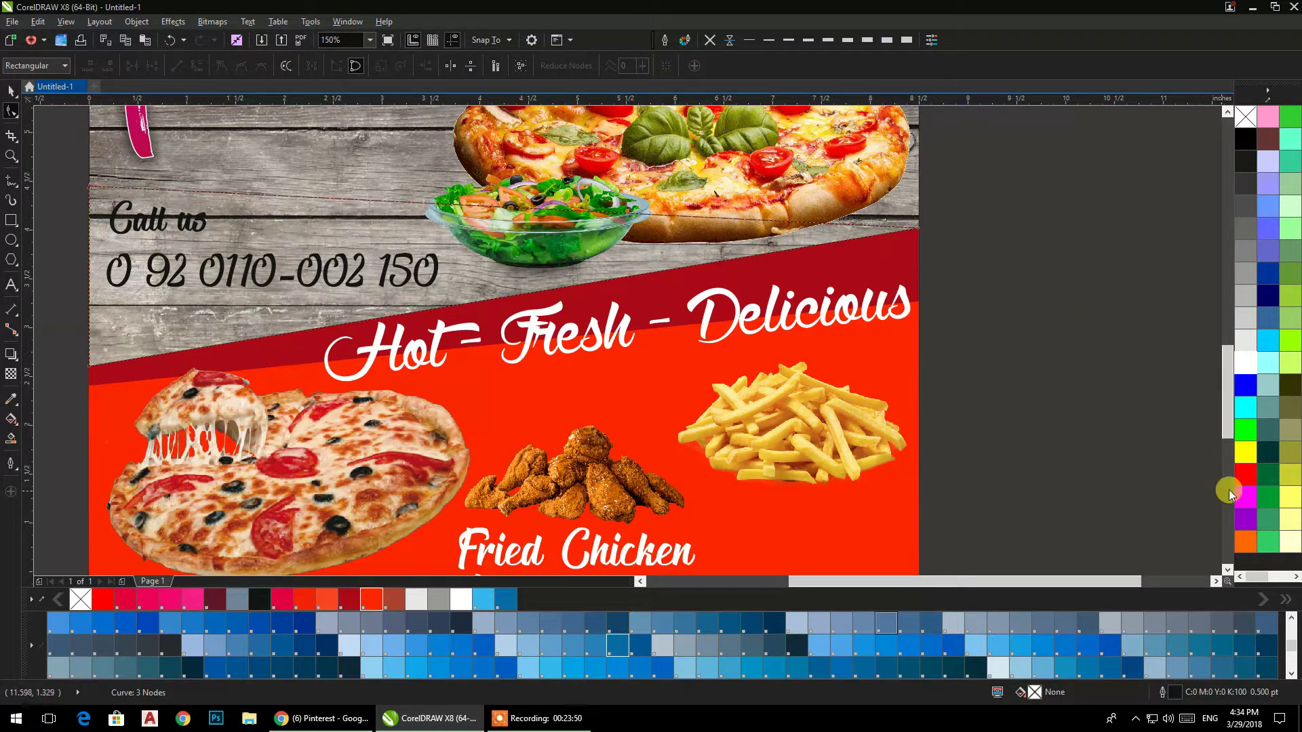
# Step: Fill the triangle with red without an outline and order it just above the wood background
pyautogui.click(1245, 474)
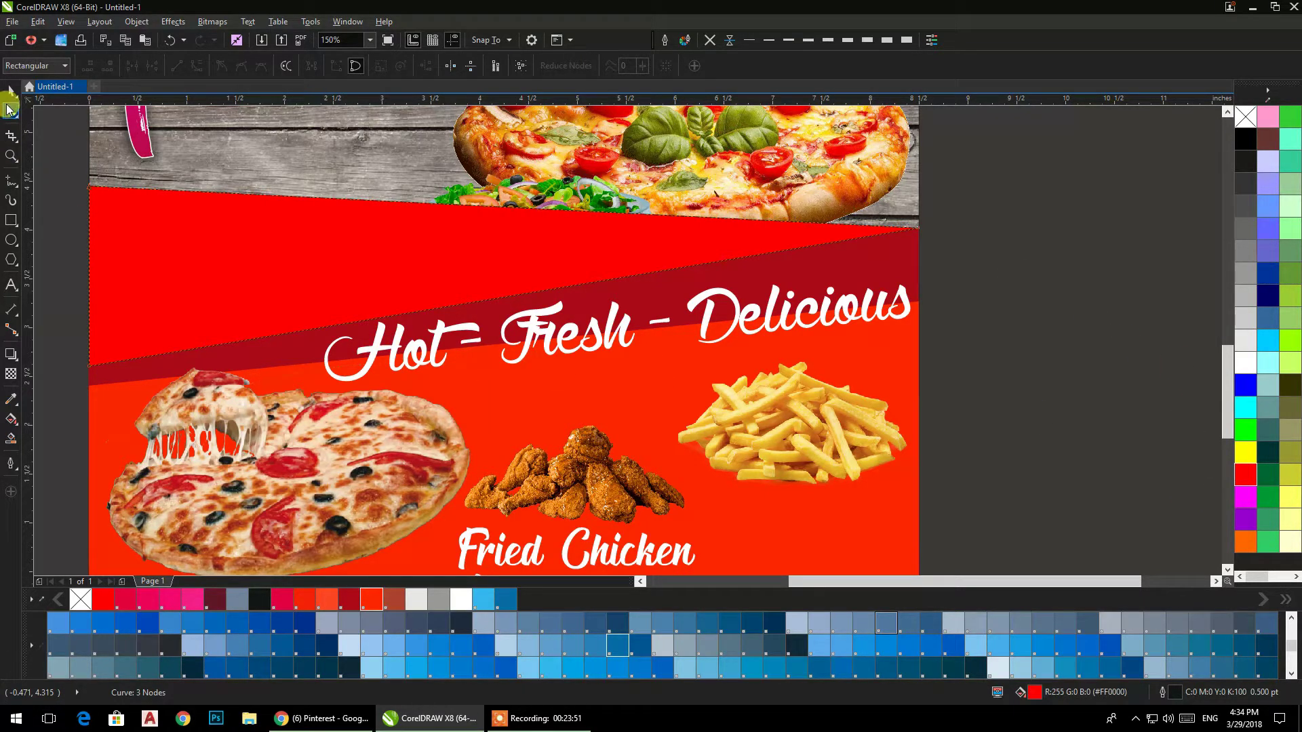
pyautogui.click(10, 90)
pyautogui.click(710, 40)
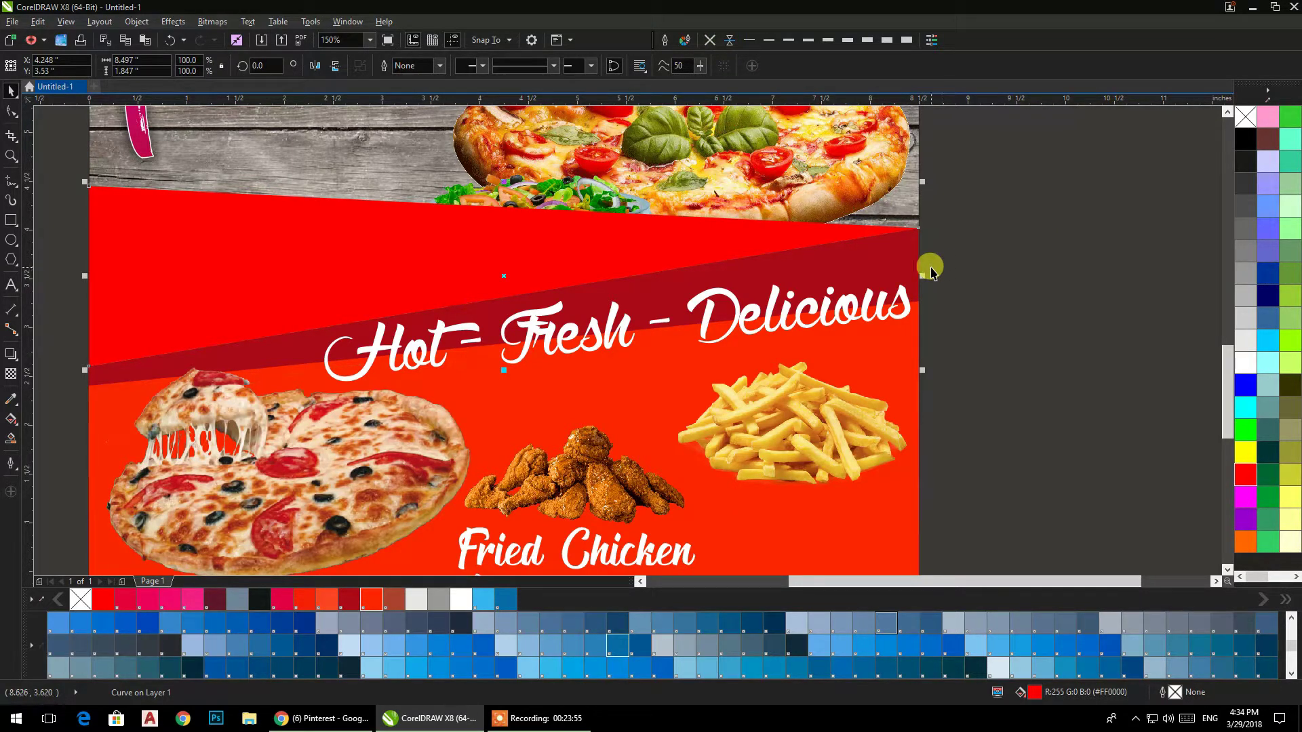
pyautogui.hotkey('shift', 'pagedown')
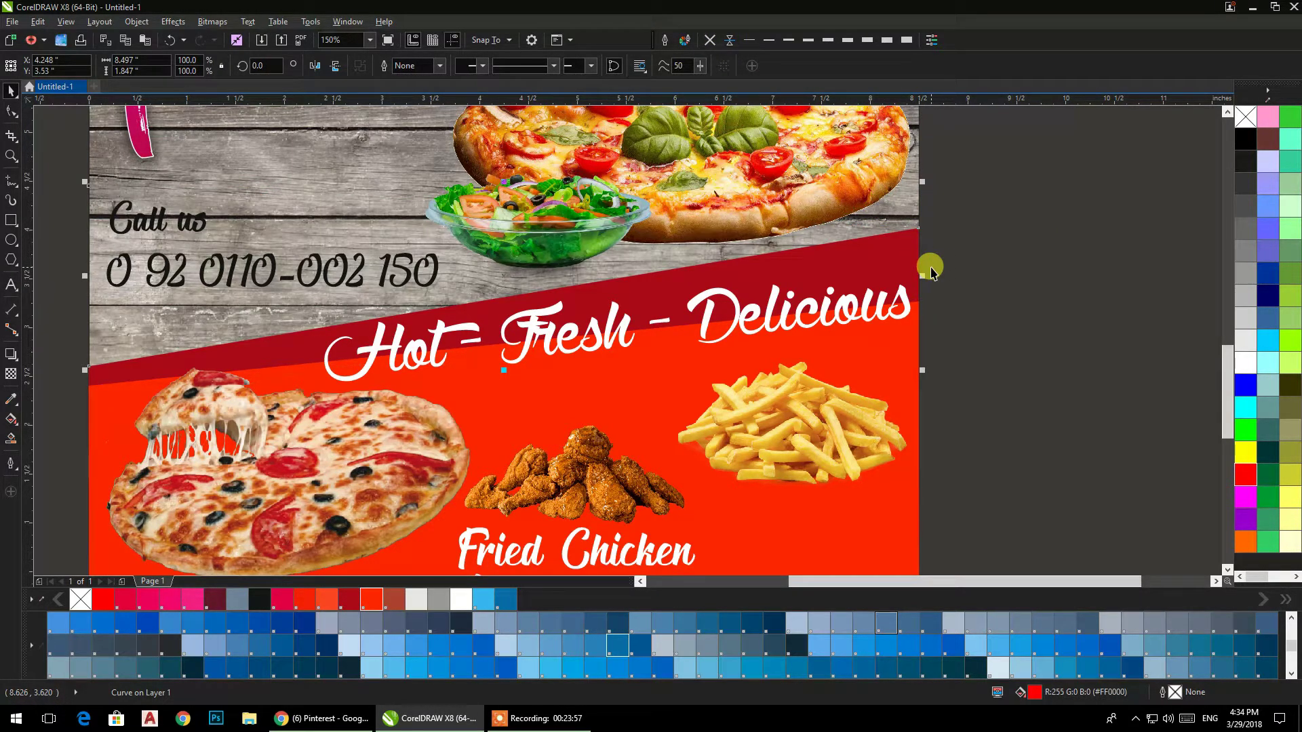
pyautogui.hotkey('ctrl', 'pageup')
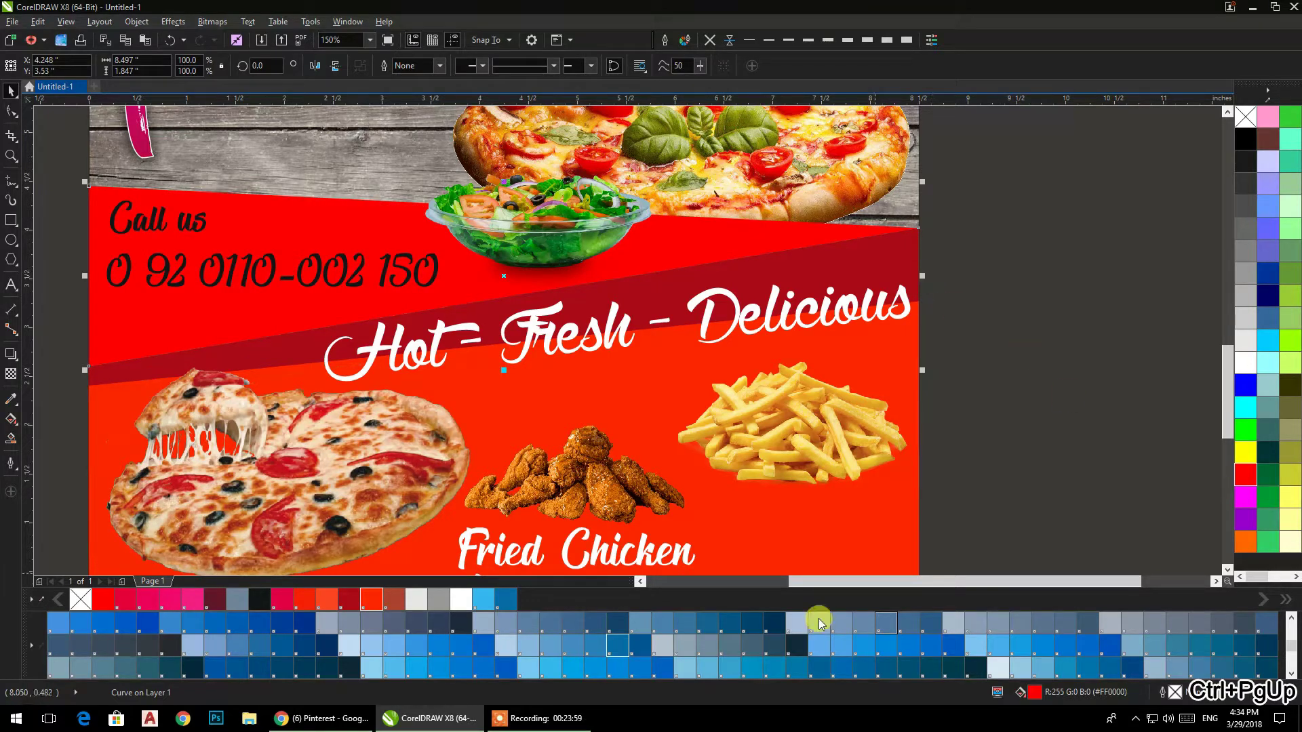
# Step: PowerClip the red triangle inside the "pizza time" lettering group
pyautogui.moveTo(691, 367); pyautogui.dragTo(819, 380)
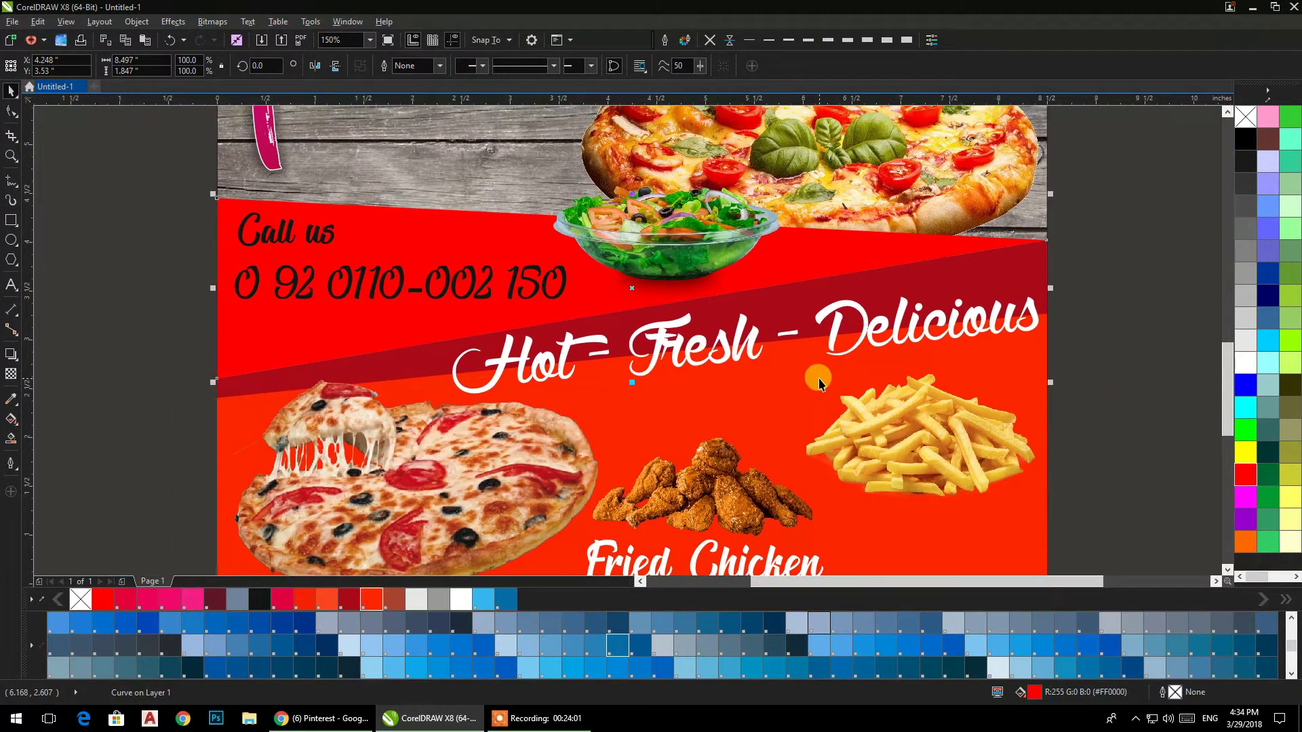
pyautogui.rightClick(919, 254)
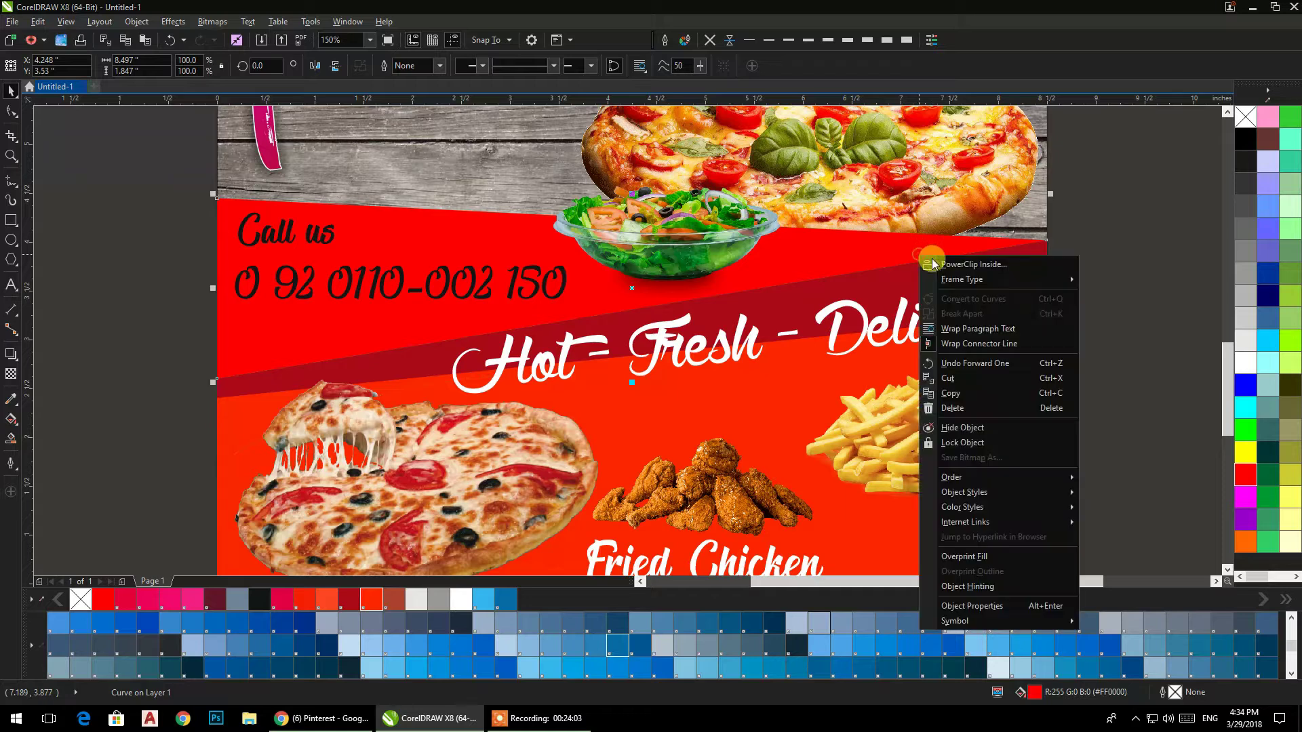
pyautogui.click(941, 264)
pyautogui.click(325, 161)
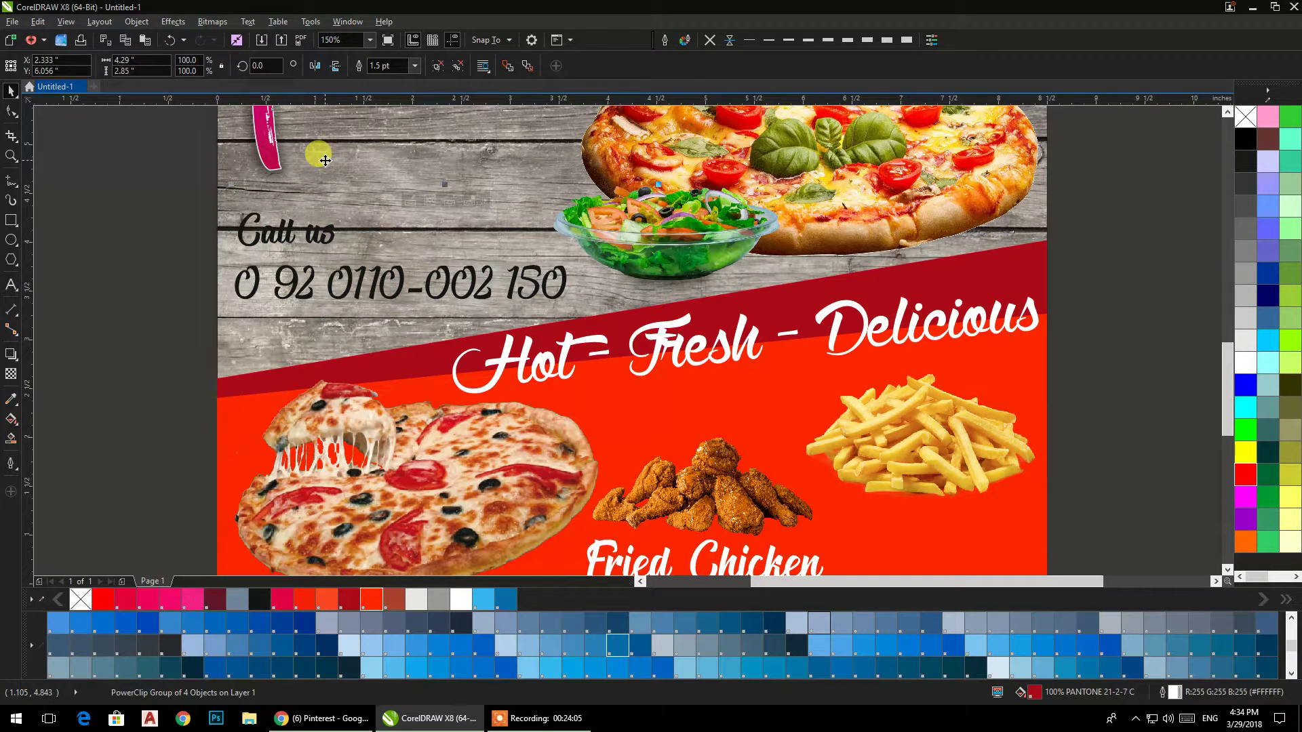
# Step: Open the "pizza time" lettering's PowerClip contents and align the red triangle's lower corner with the page edge at the dark red band
pyautogui.keyDown('ctrl'); pyautogui.click(325, 160); pyautogui.keyUp('ctrl')
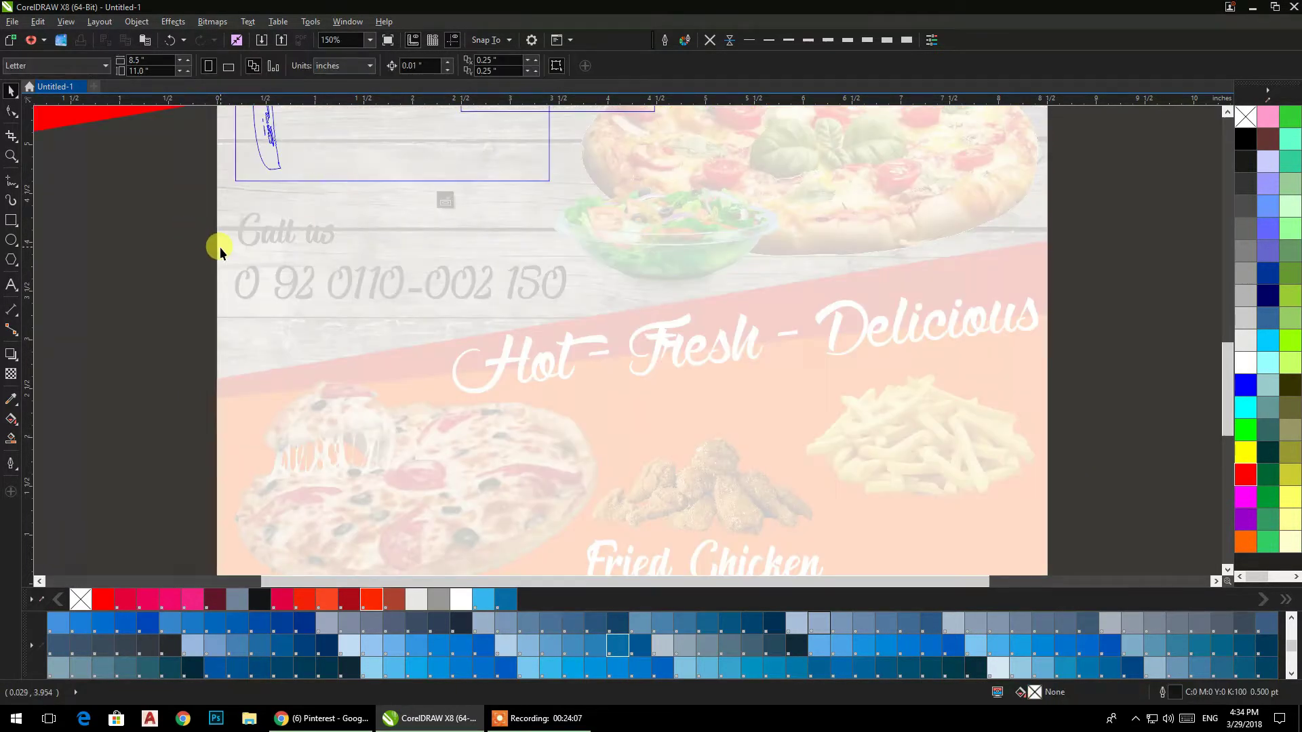
pyautogui.scroll(-1, 221, 250)
pyautogui.moveTo(221, 248); pyautogui.dragTo(218, 407)
pyautogui.scroll(2, 320, 393)
pyautogui.scroll(1, 320, 393)
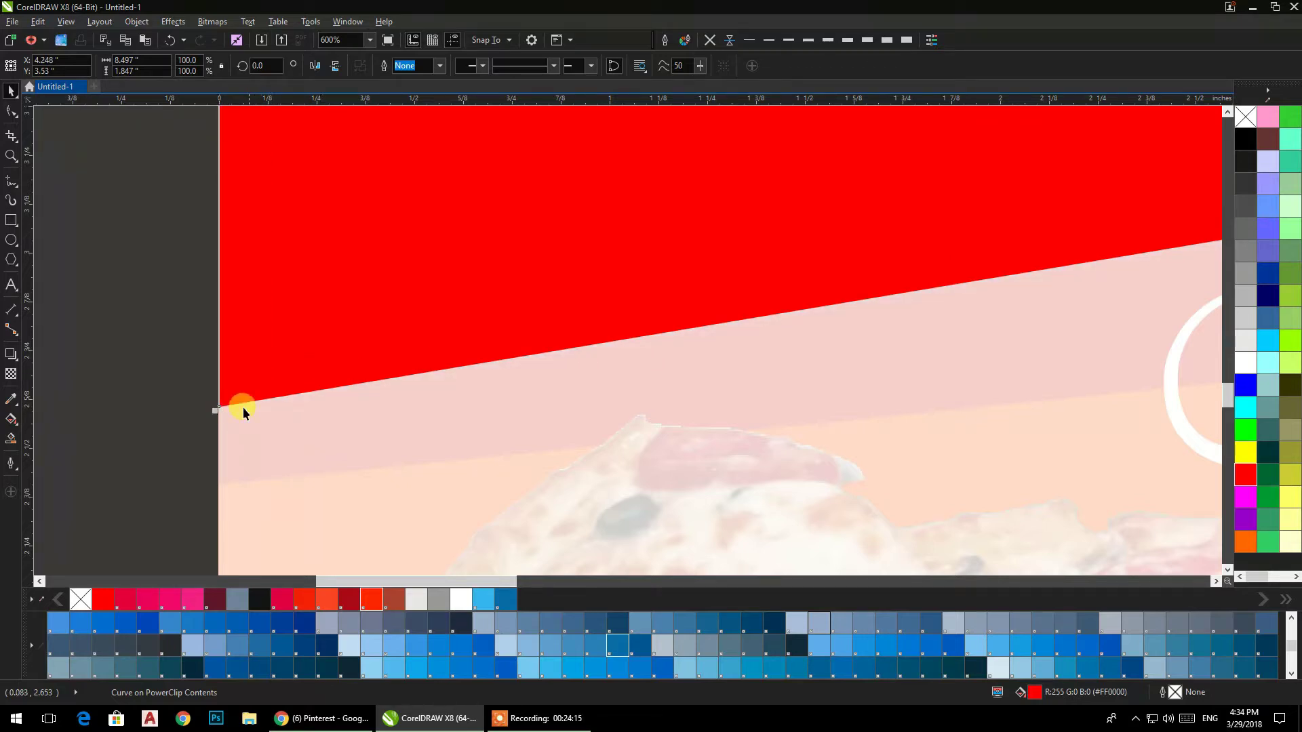
pyautogui.scroll(2, 243, 407)
pyautogui.moveTo(206, 346); pyautogui.dragTo(201, 349)
pyautogui.scroll(-2, 254, 348)
pyautogui.scroll(-2, 254, 348)
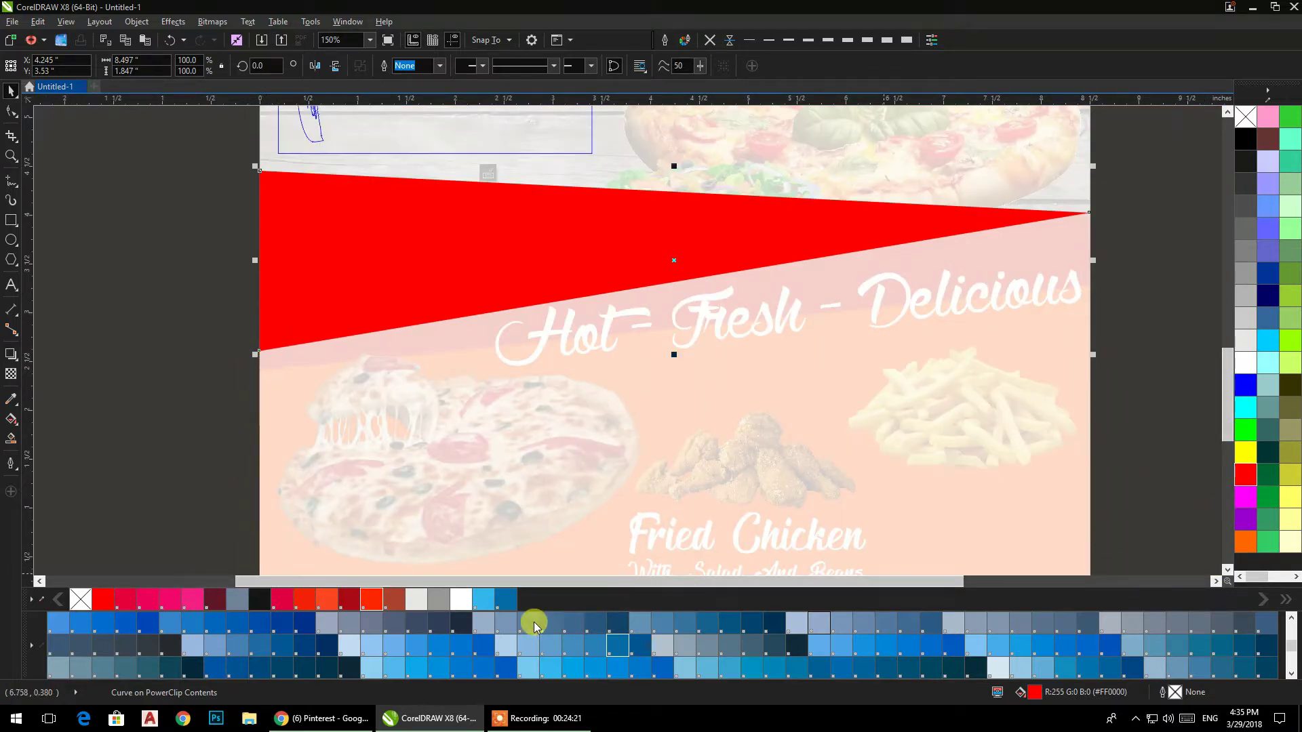
# Step: Apply a horizontal fountain fill from dark red to red to the clipped triangle and finish editing the lettering's PowerClip
pyautogui.scroll(-3, 353, 624)
pyautogui.scroll(-1, 354, 629)
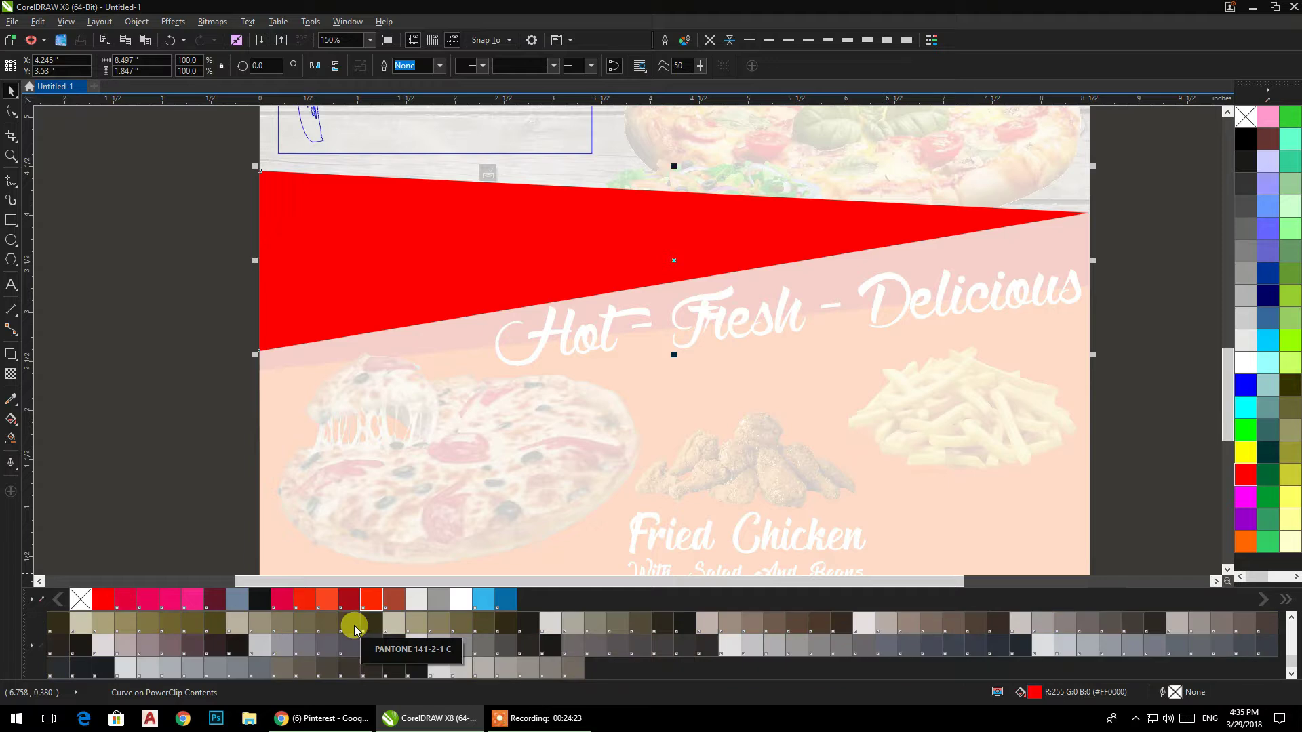
pyautogui.scroll(5, 355, 628)
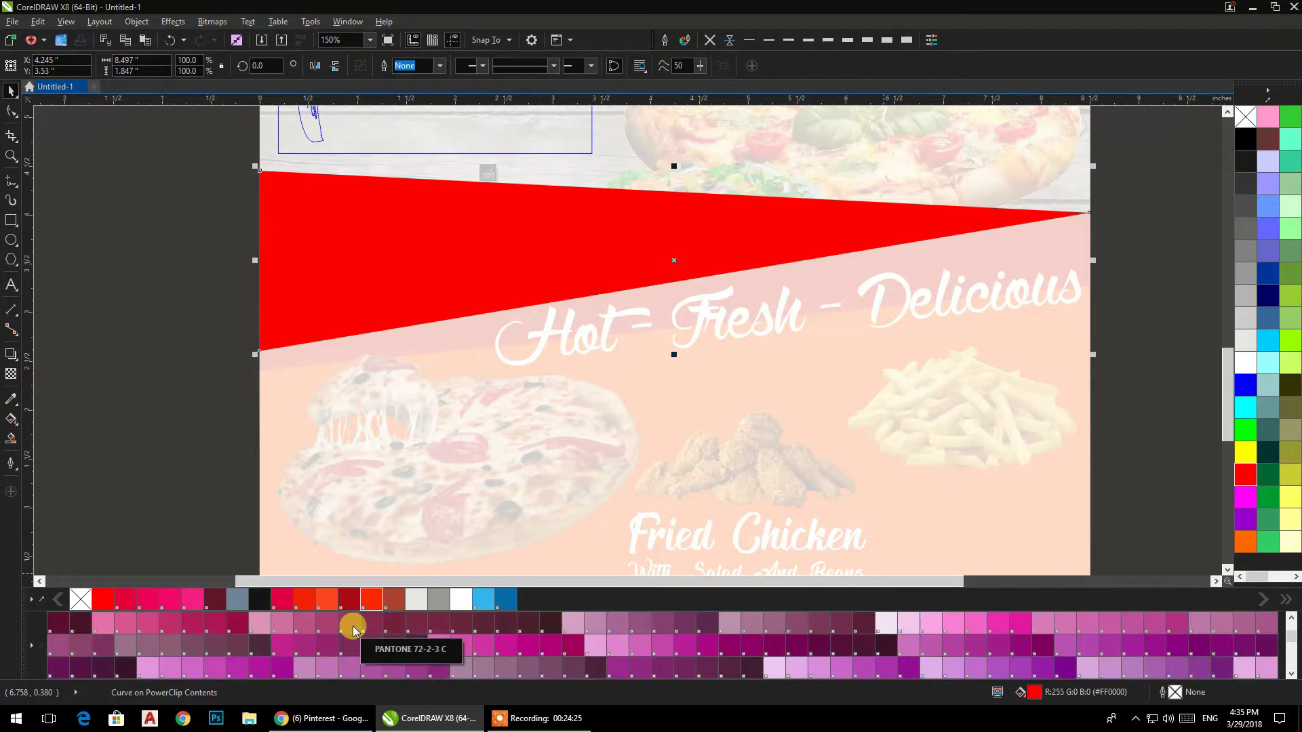
pyautogui.scroll(2, 353, 629)
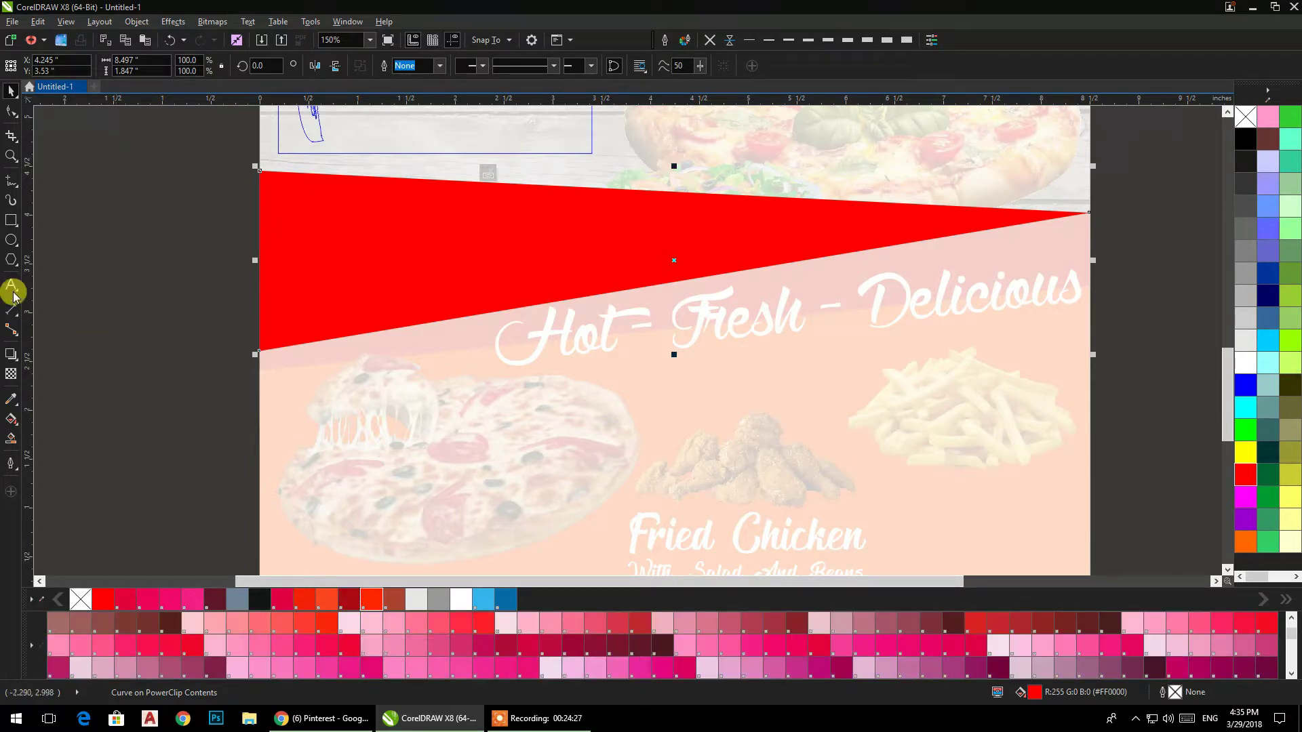
pyautogui.click(12, 420)
pyautogui.moveTo(331, 246); pyautogui.dragTo(988, 218)
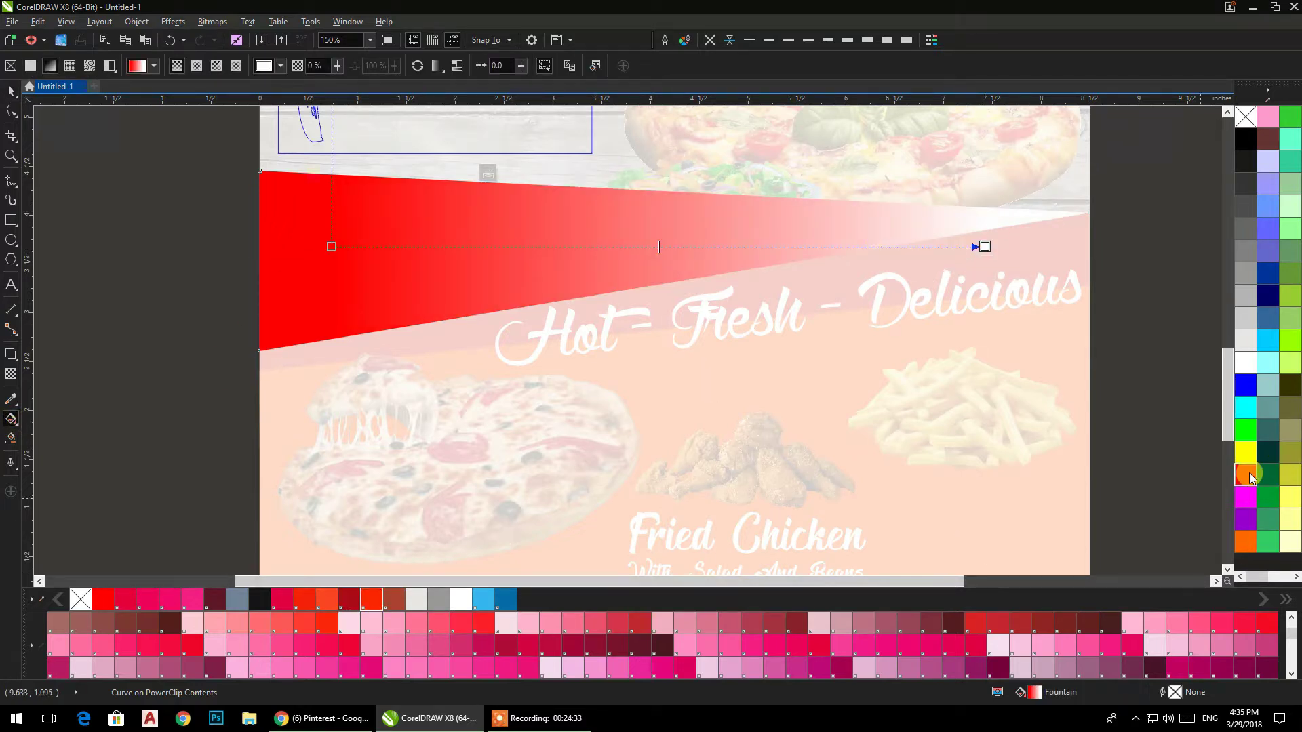
pyautogui.moveTo(991, 251); pyautogui.dragTo(988, 249)
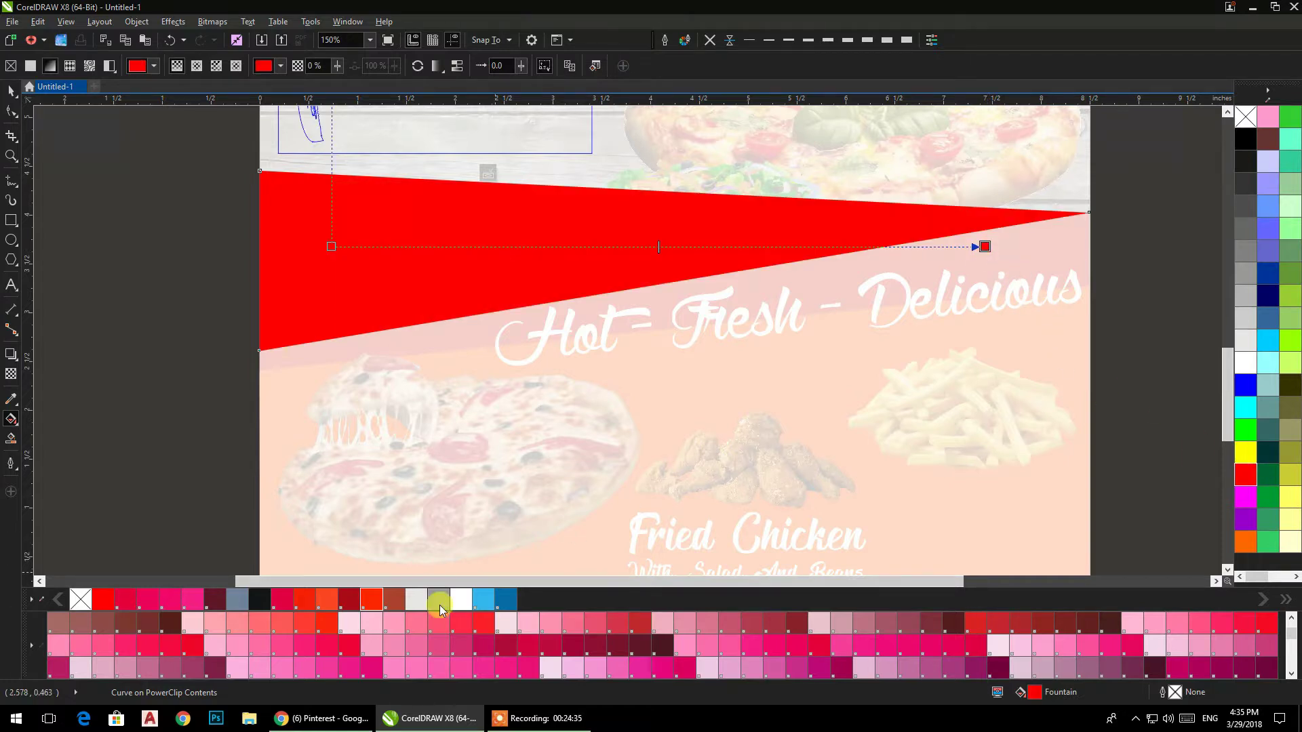
pyautogui.moveTo(331, 254); pyautogui.dragTo(331, 246)
pyautogui.click(5, 92)
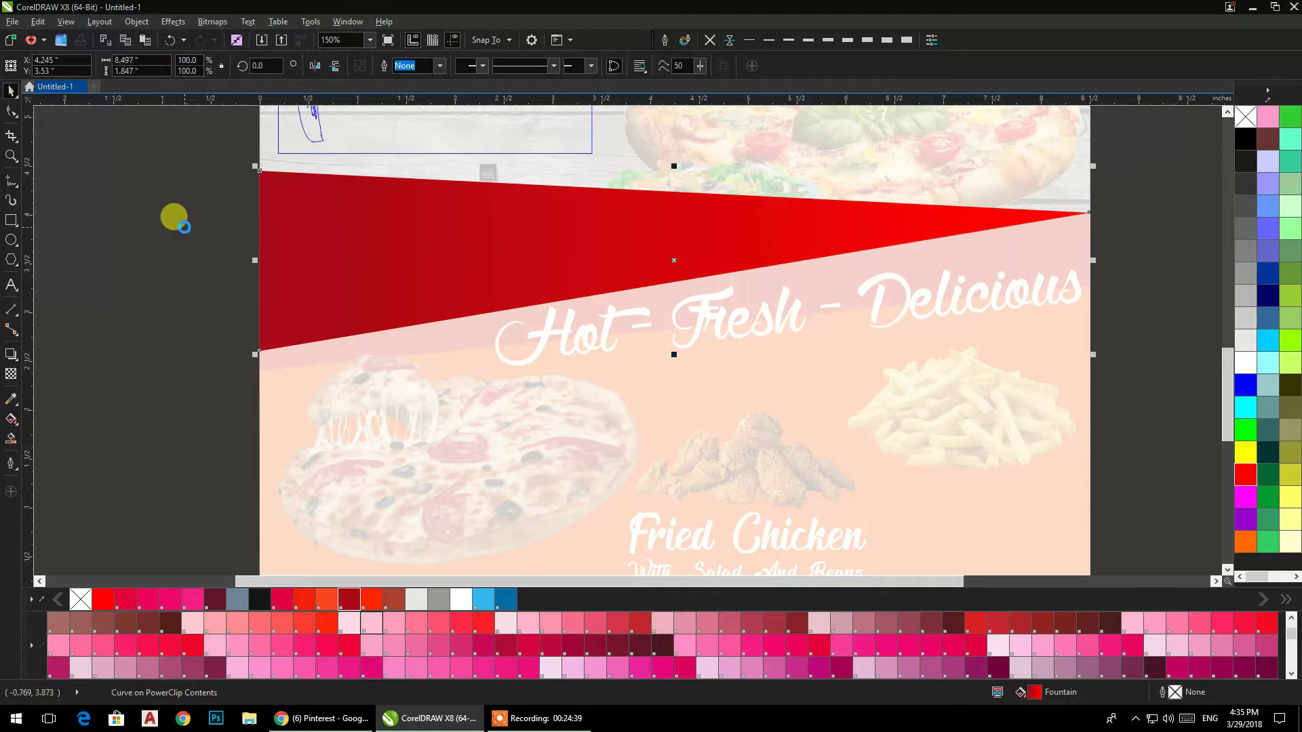
pyautogui.keyDown('ctrl'); pyautogui.click(183, 225); pyautogui.keyUp('ctrl')
# Step: Open the page-sized background rectangle's PowerClip contents to check for the triangle, and leave the contents again
pyautogui.click(263, 203)
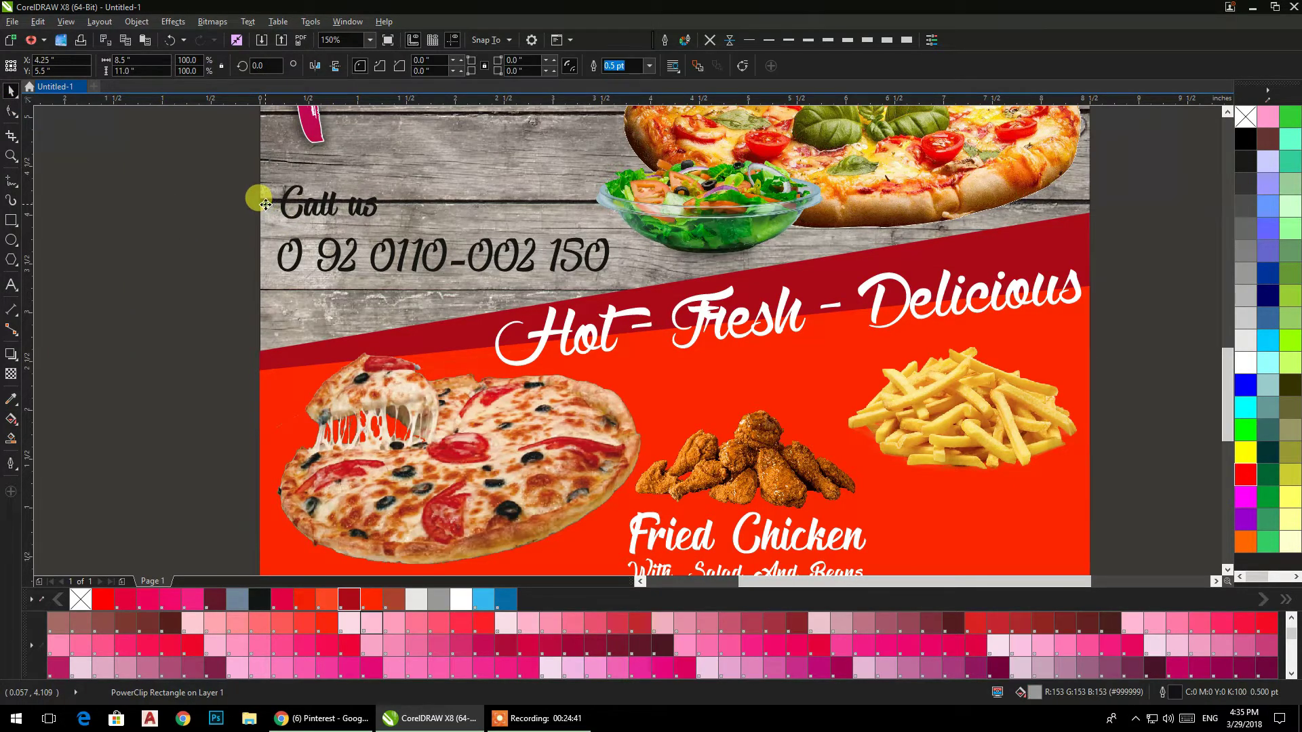
pyautogui.keyDown('ctrl'); pyautogui.click(265, 206); pyautogui.keyUp('ctrl')
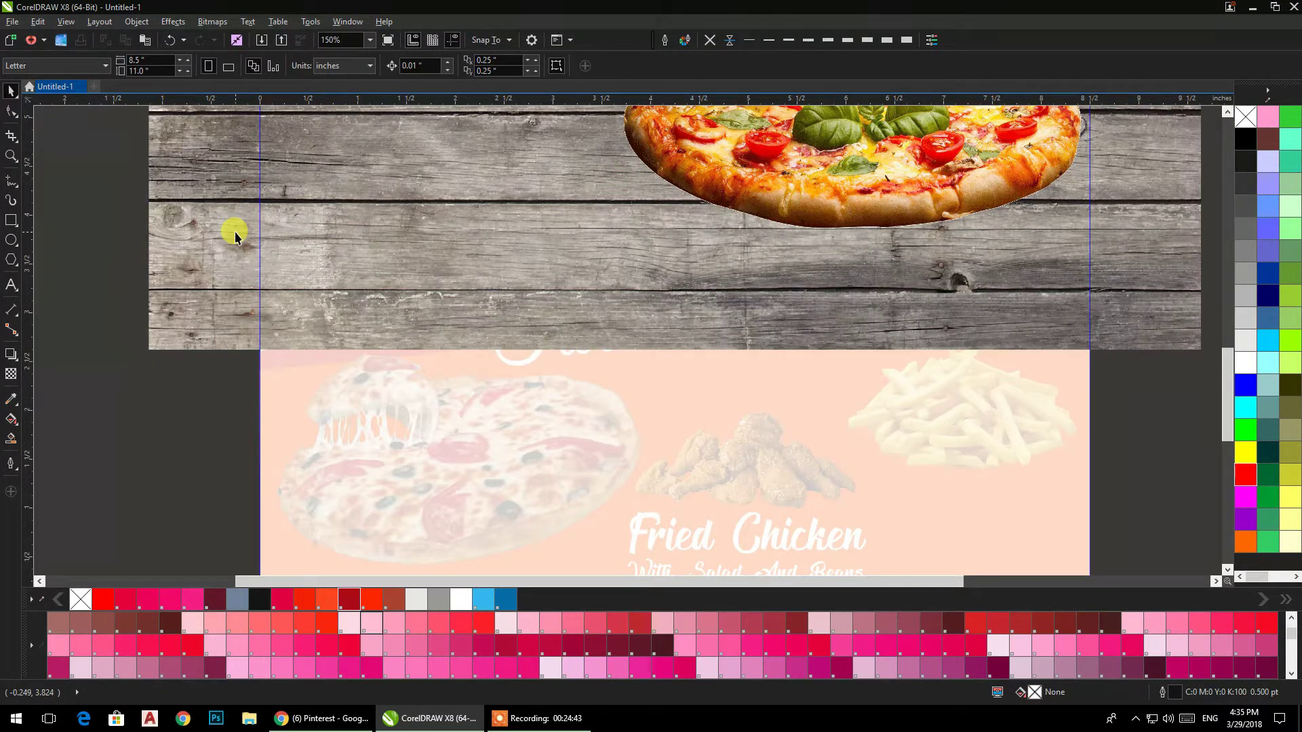
pyautogui.scroll(-1, 236, 232)
pyautogui.moveTo(246, 236); pyautogui.dragTo(457, 355)
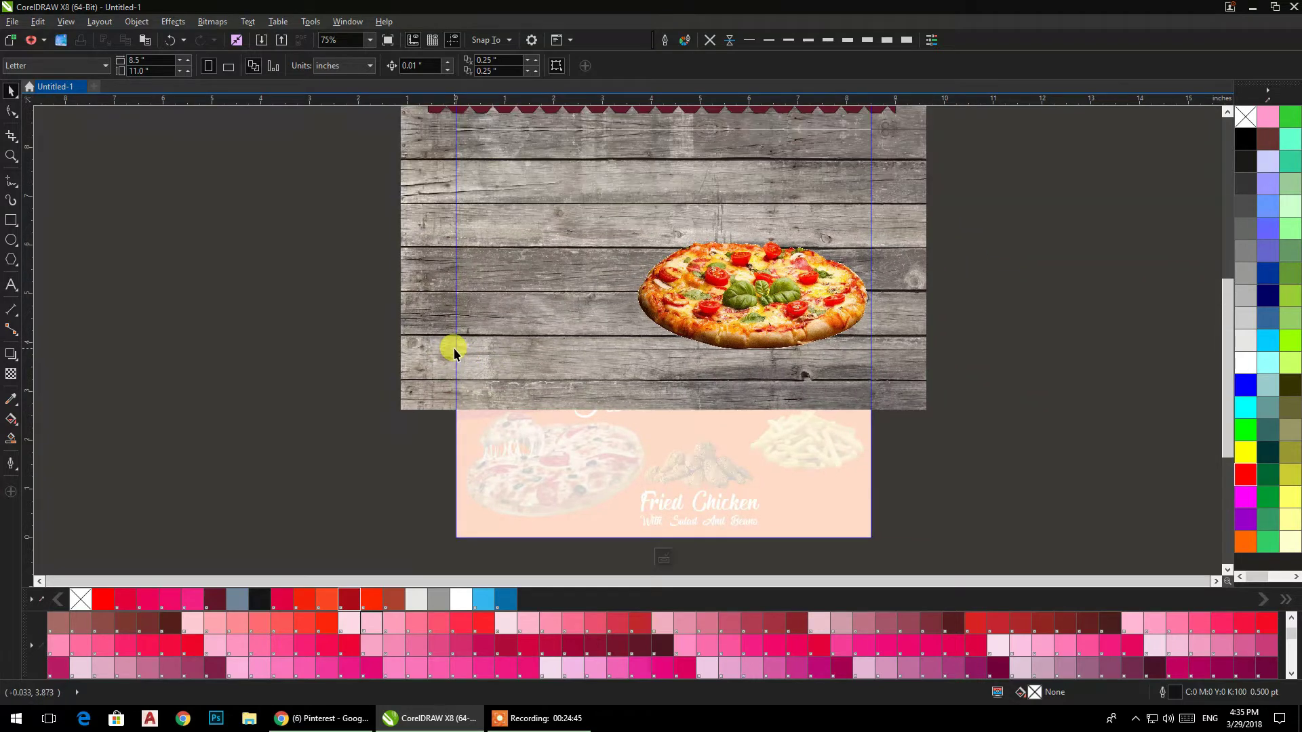
pyautogui.moveTo(320, 214); pyautogui.dragTo(921, 436)
pyautogui.keyDown('ctrl'); pyautogui.click(1012, 428); pyautogui.keyUp('ctrl')
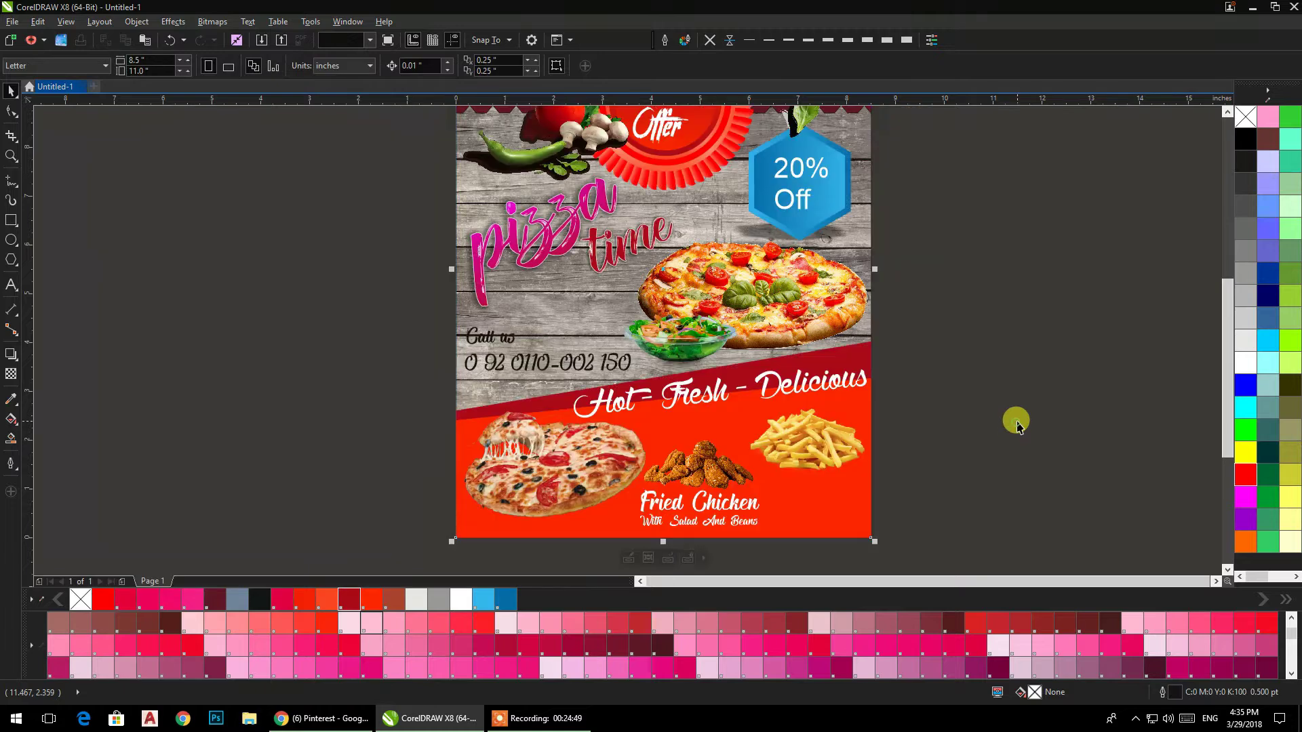
# Step: Undo the recent edits back to before the red triangle was PowerClipped inside the lettering
pyautogui.hotkey('ctrl', 'z')
pyautogui.hotkey('ctrl', 'z')
pyautogui.hotkey('ctrl', 'z')
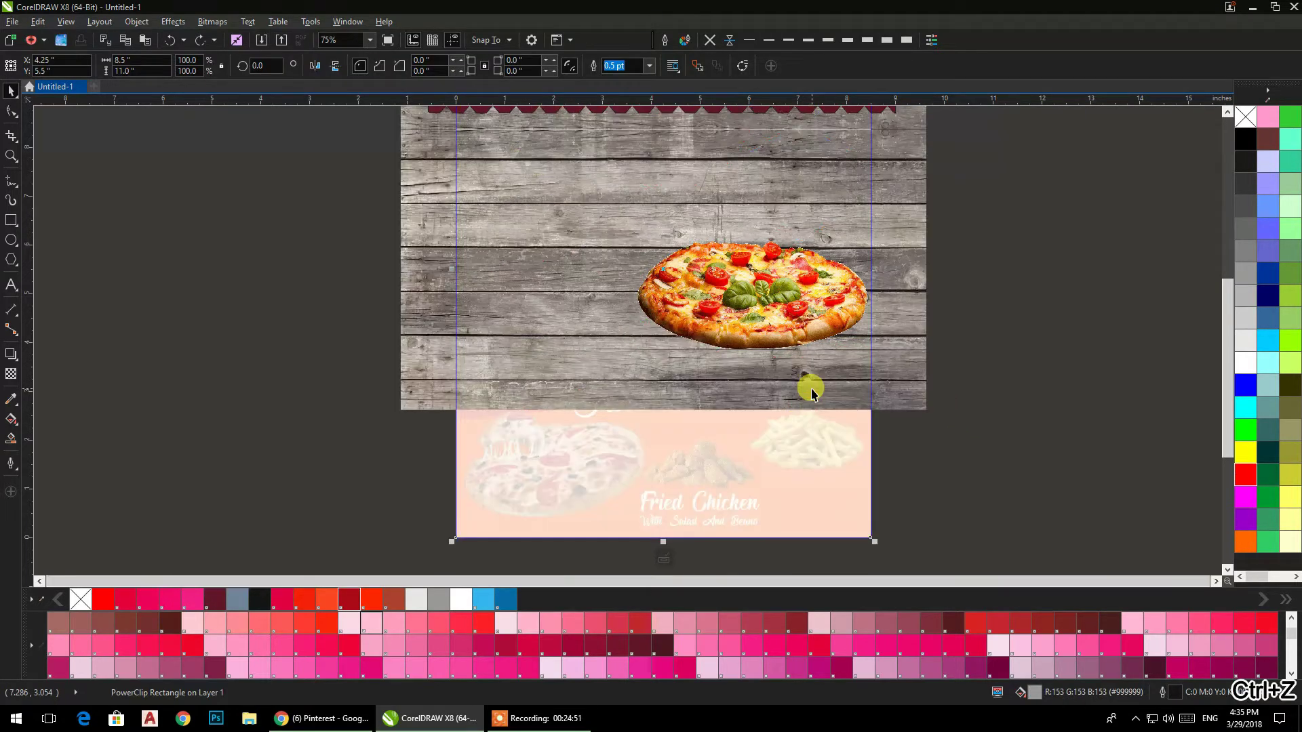
pyautogui.hotkey('ctrl', 'z')
pyautogui.hotkey('ctrl', 'z')
pyautogui.hotkey('ctrl', 'z')
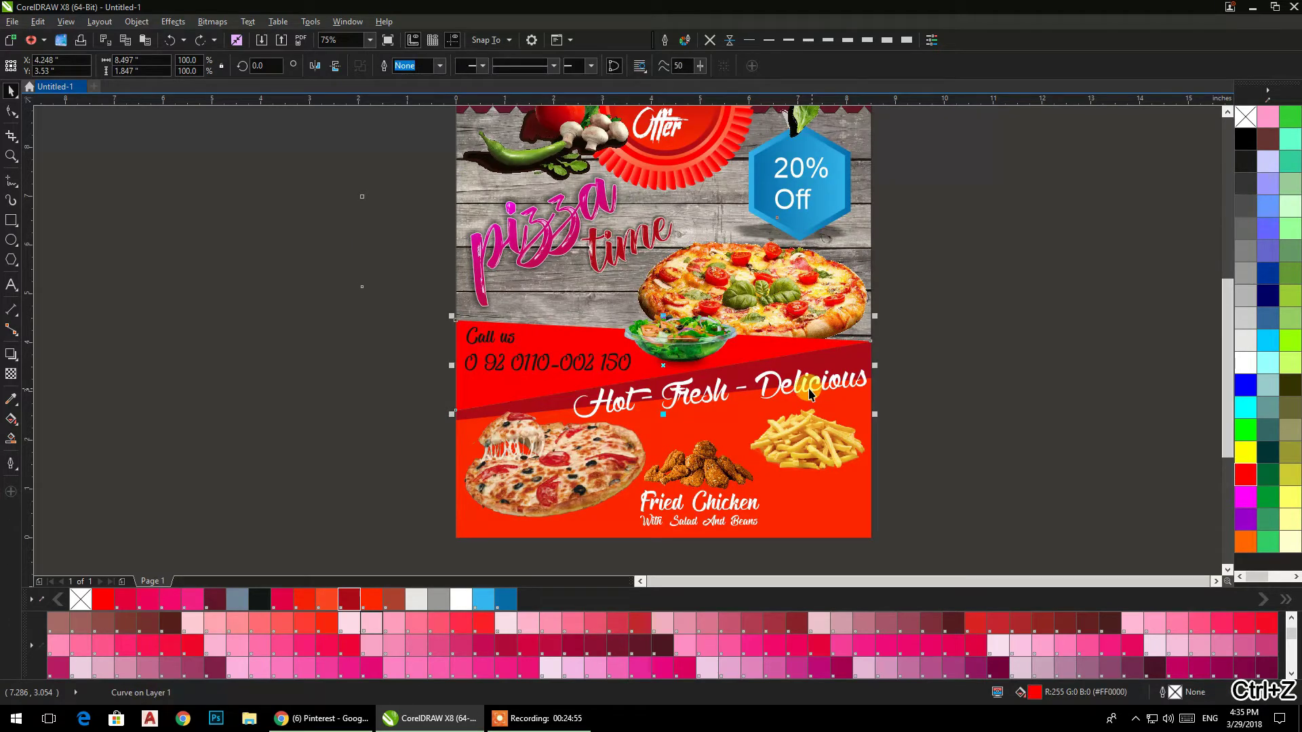
# Step: Move the red triangle off the page and PowerClip it inside the page-sized background rectangle
pyautogui.click(1052, 318)
pyautogui.moveTo(587, 335); pyautogui.dragTo(145, 238)
pyautogui.rightClick(205, 253)
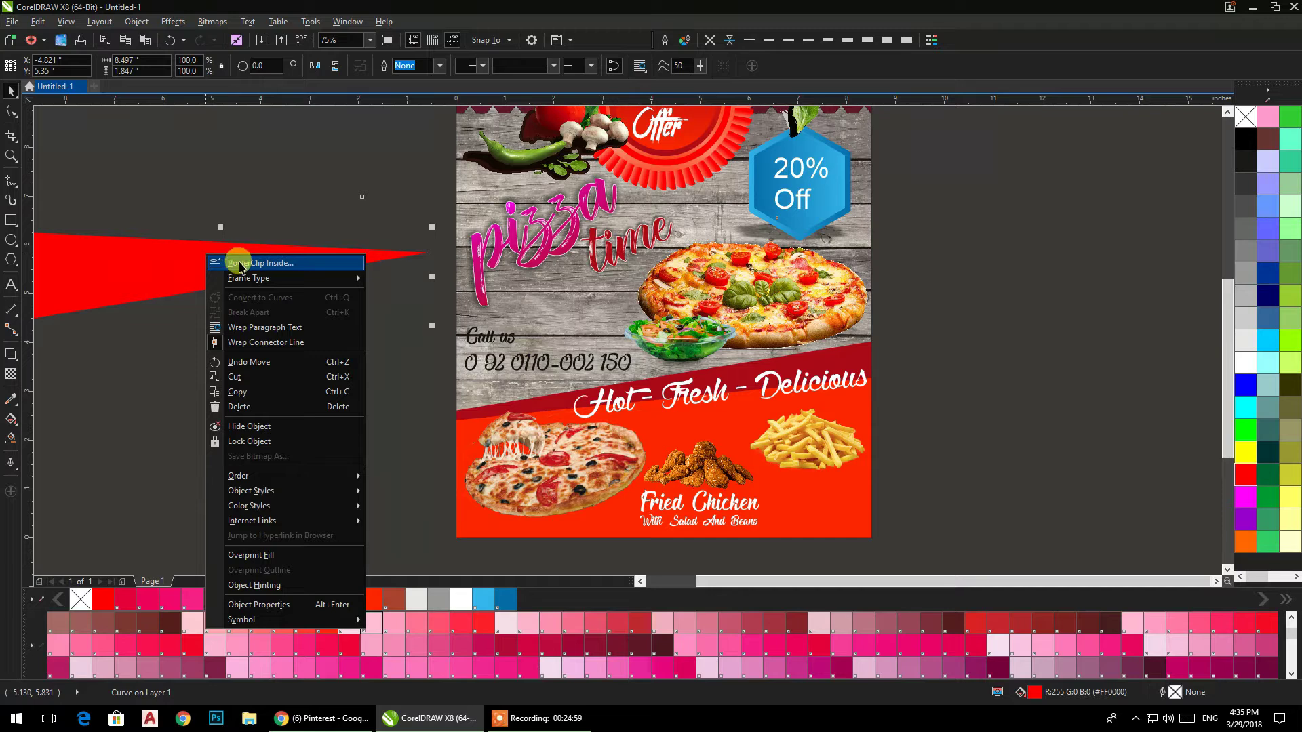
pyautogui.click(237, 263)
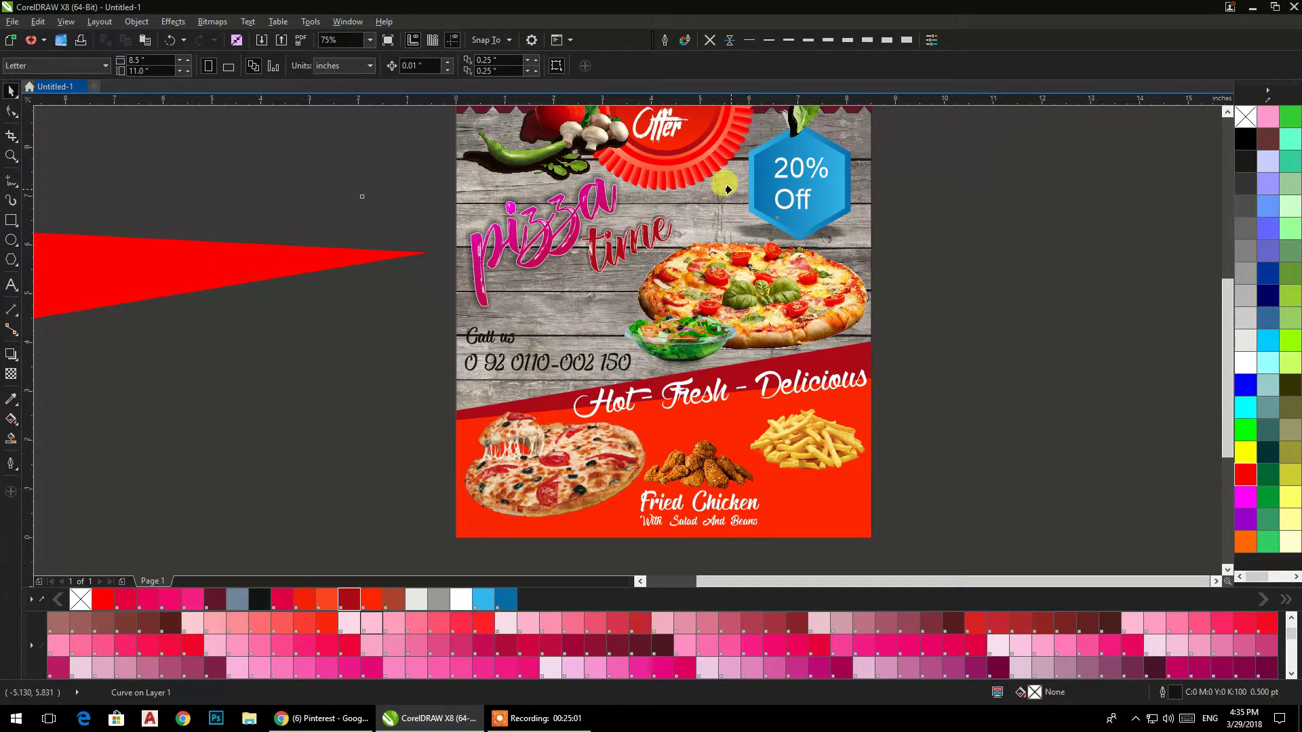
pyautogui.click(732, 262)
# Step: Within the background's PowerClip contents, align the triangle with the page edge and the wood's lower edge, and bring the pizza image to the front
pyautogui.keyDown('ctrl'); pyautogui.click(729, 203); pyautogui.keyUp('ctrl')
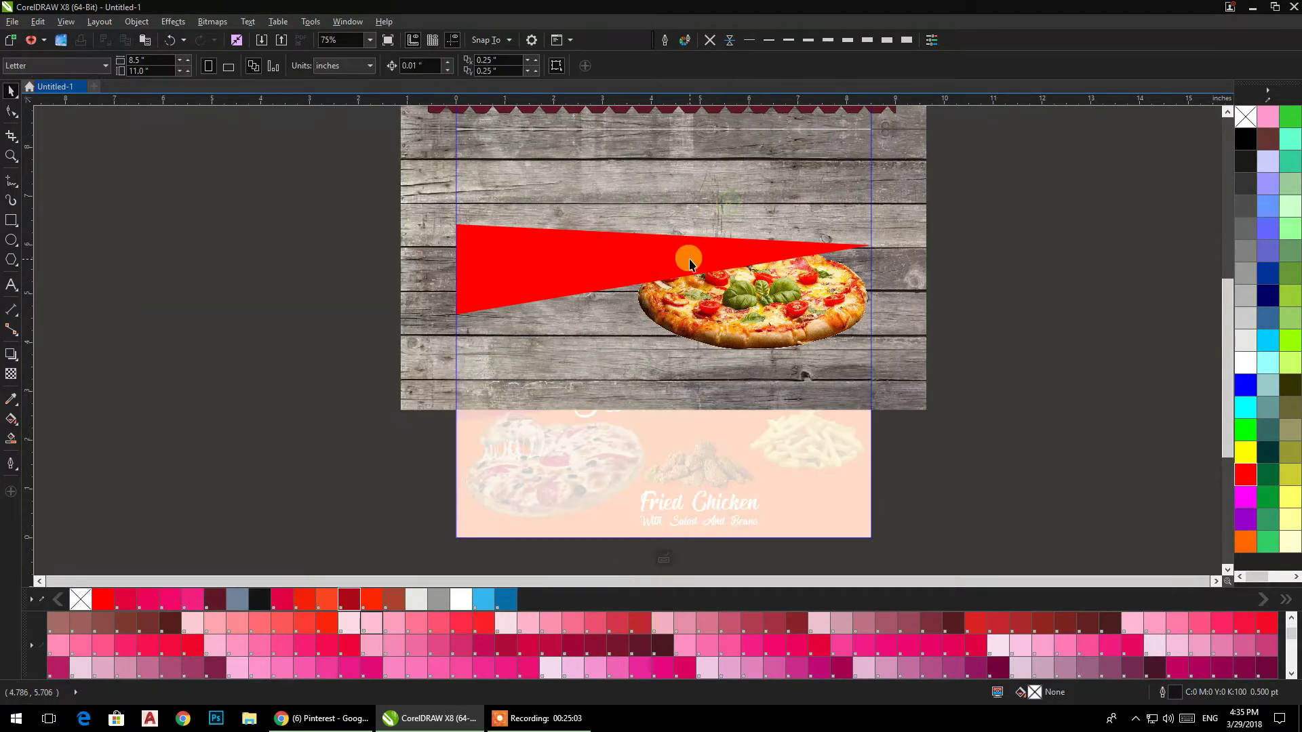
pyautogui.click(596, 274)
pyautogui.scroll(4, 465, 384)
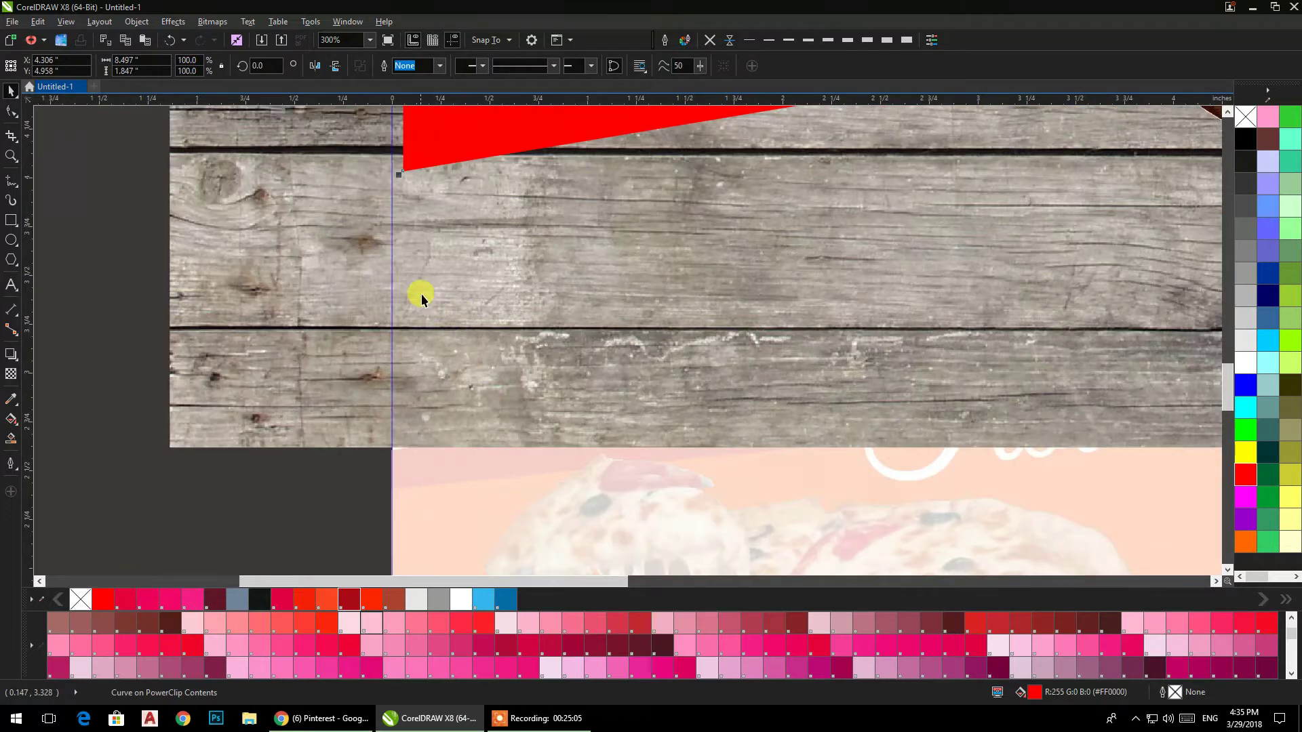
pyautogui.moveTo(408, 175); pyautogui.dragTo(397, 450)
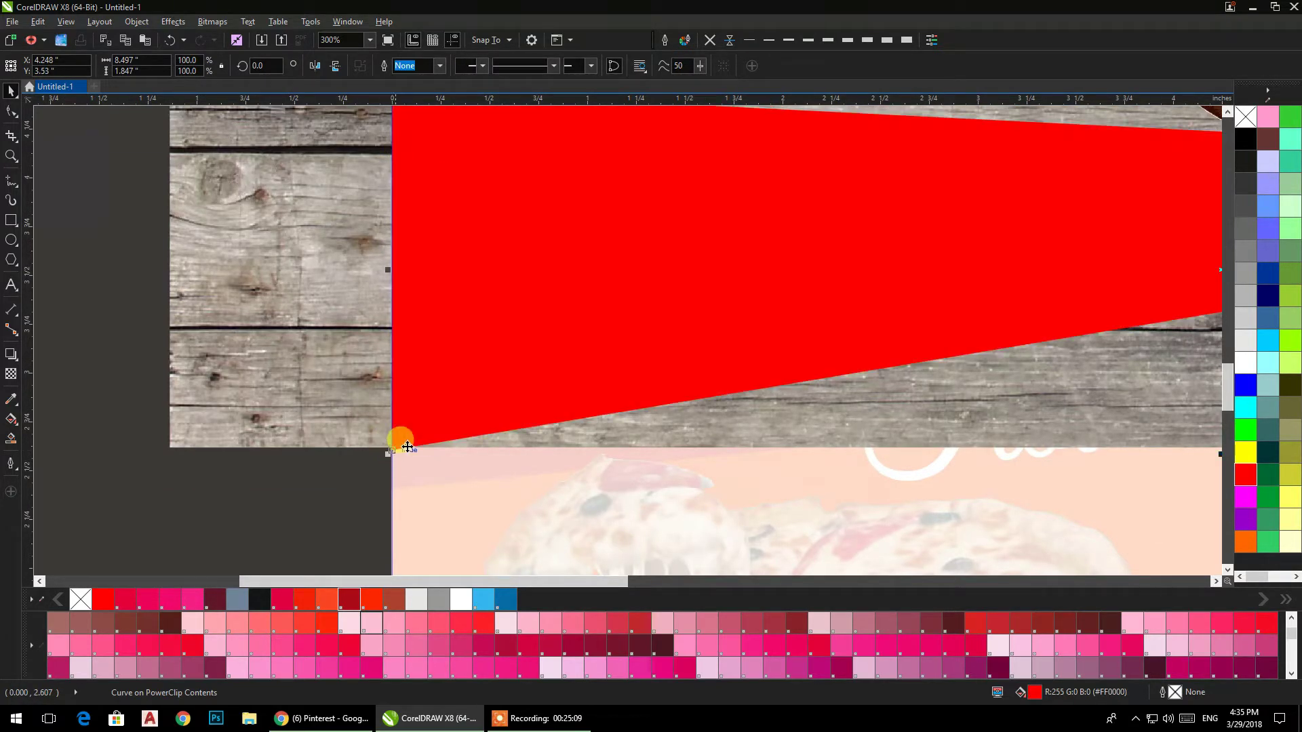
pyautogui.scroll(-4, 401, 441)
pyautogui.moveTo(1050, 188); pyautogui.dragTo(567, 408)
pyautogui.hotkey('shift', 'pageup')
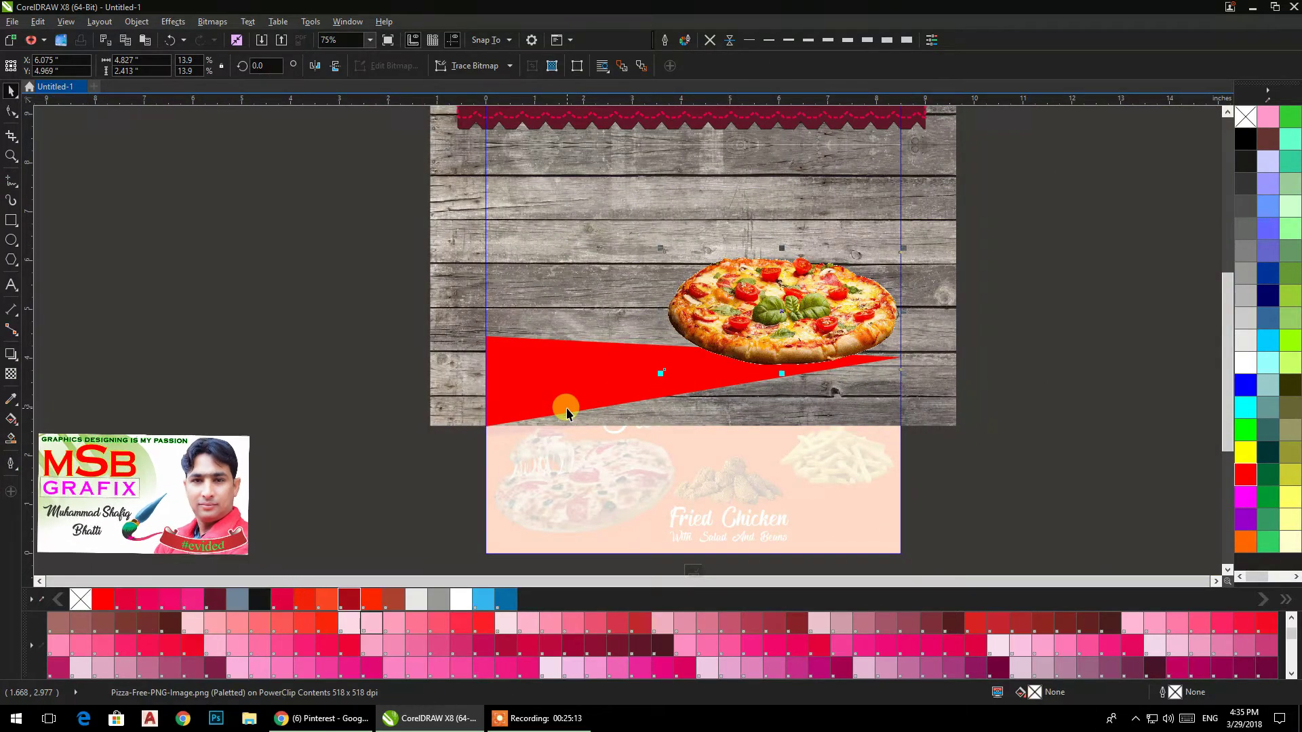
# Step: Give the triangle a horizontal fountain fill from dark red to red and finish editing the background PowerClip
pyautogui.click(502, 375)
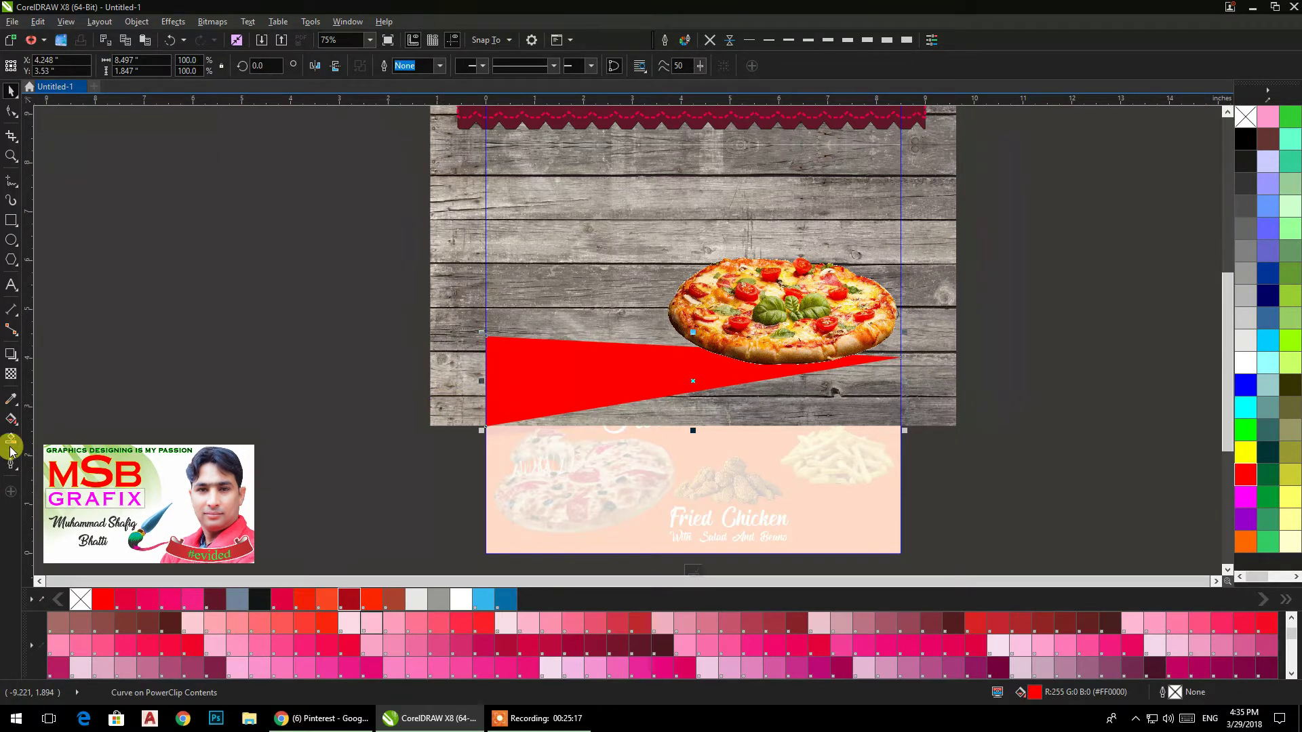
pyautogui.click(11, 418)
pyautogui.moveTo(512, 365); pyautogui.dragTo(797, 364)
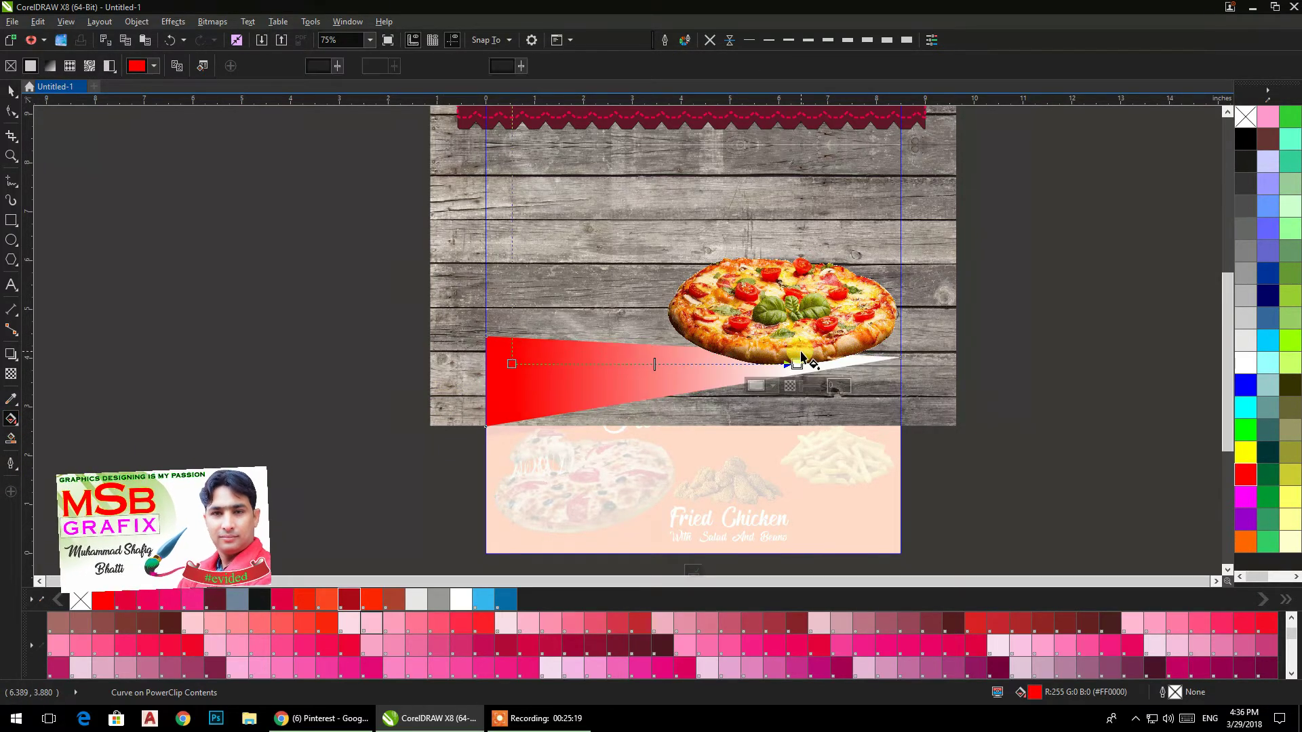
pyautogui.moveTo(1250, 473); pyautogui.dragTo(797, 364)
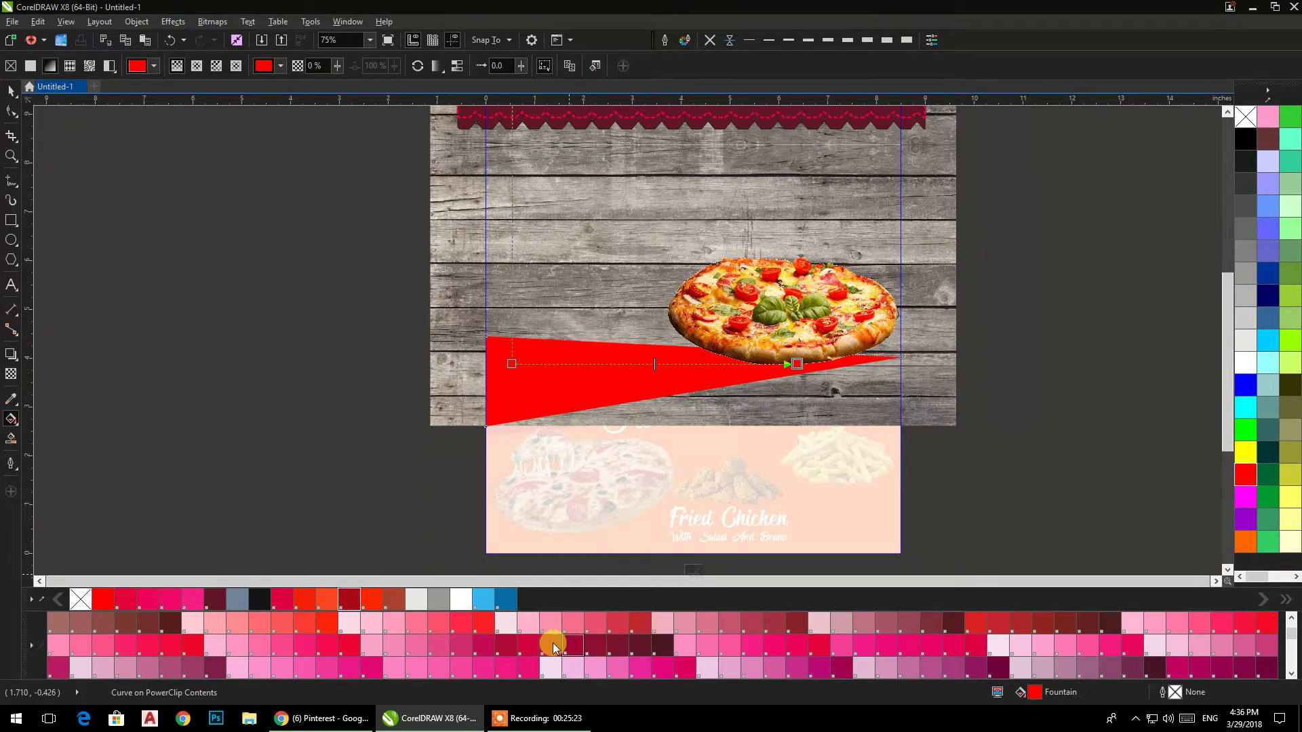
pyautogui.moveTo(350, 599); pyautogui.dragTo(445, 460)
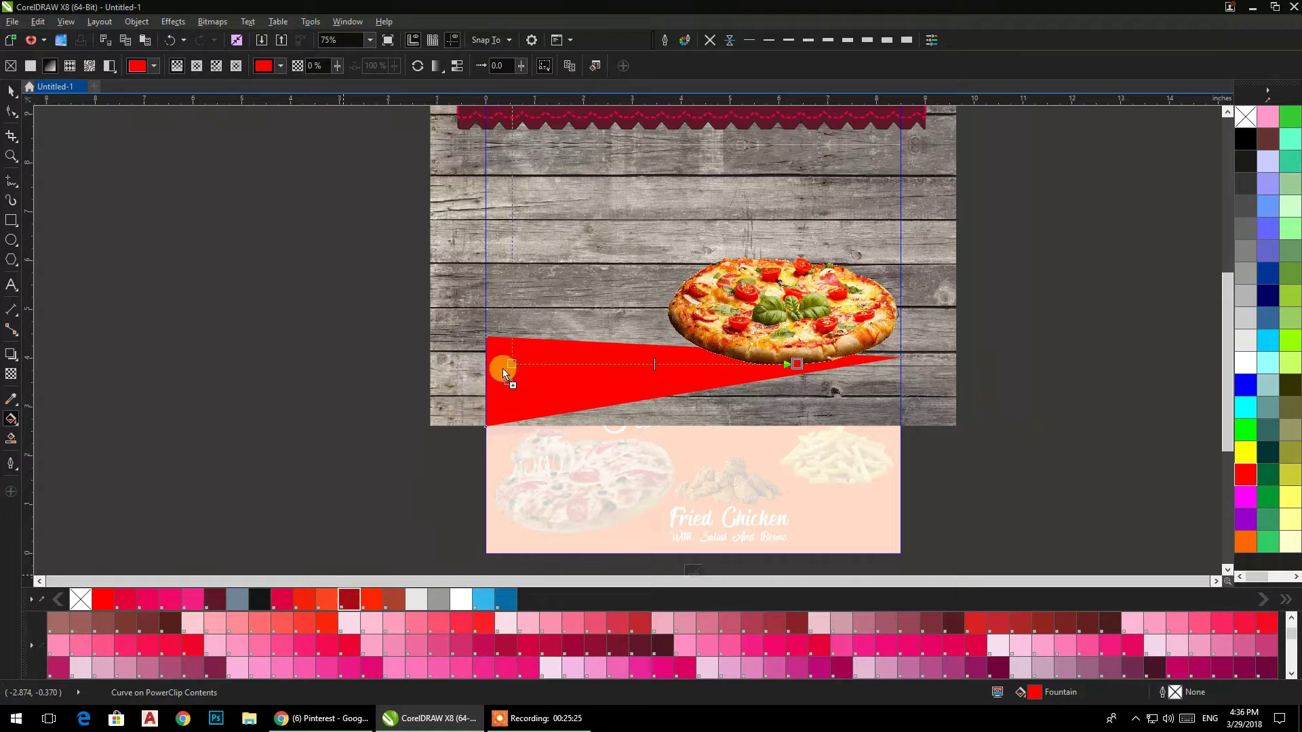
pyautogui.moveTo(511, 366); pyautogui.dragTo(512, 367)
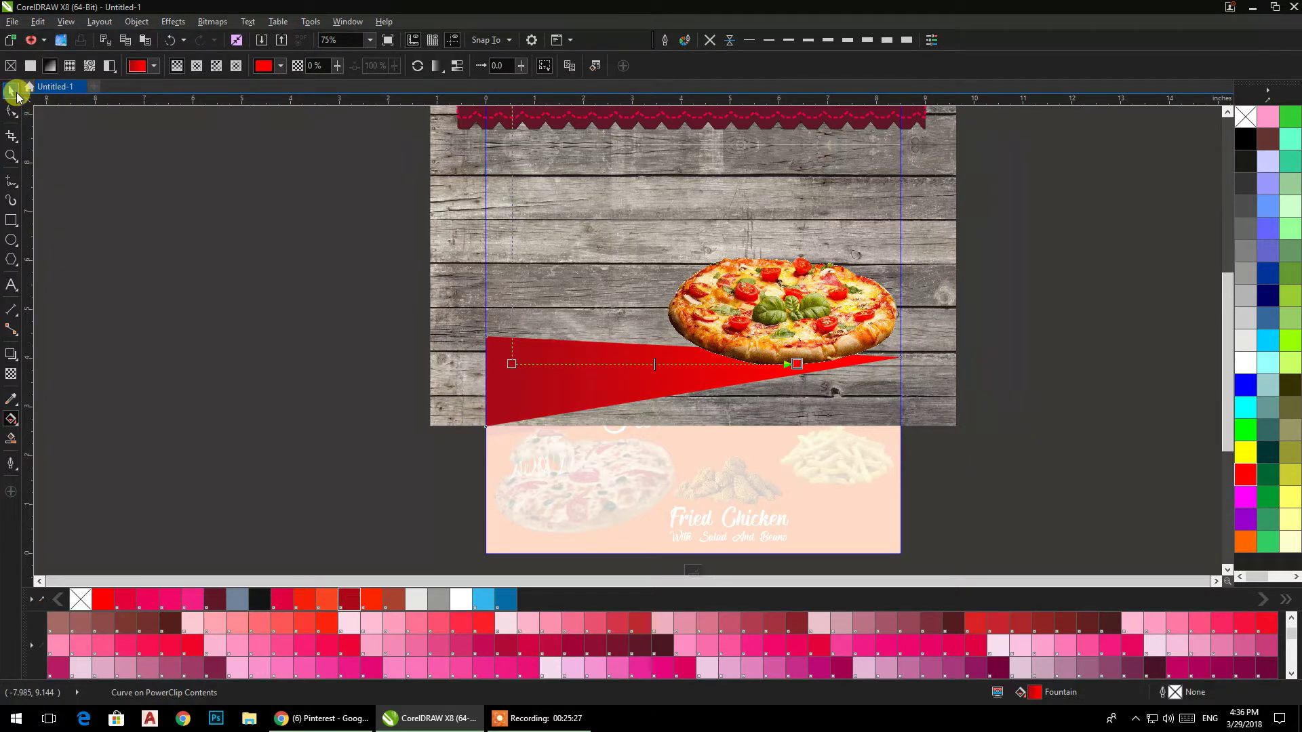
pyautogui.click(11, 90)
pyautogui.keyDown('ctrl'); pyautogui.click(310, 295); pyautogui.keyUp('ctrl')
pyautogui.click(312, 297)
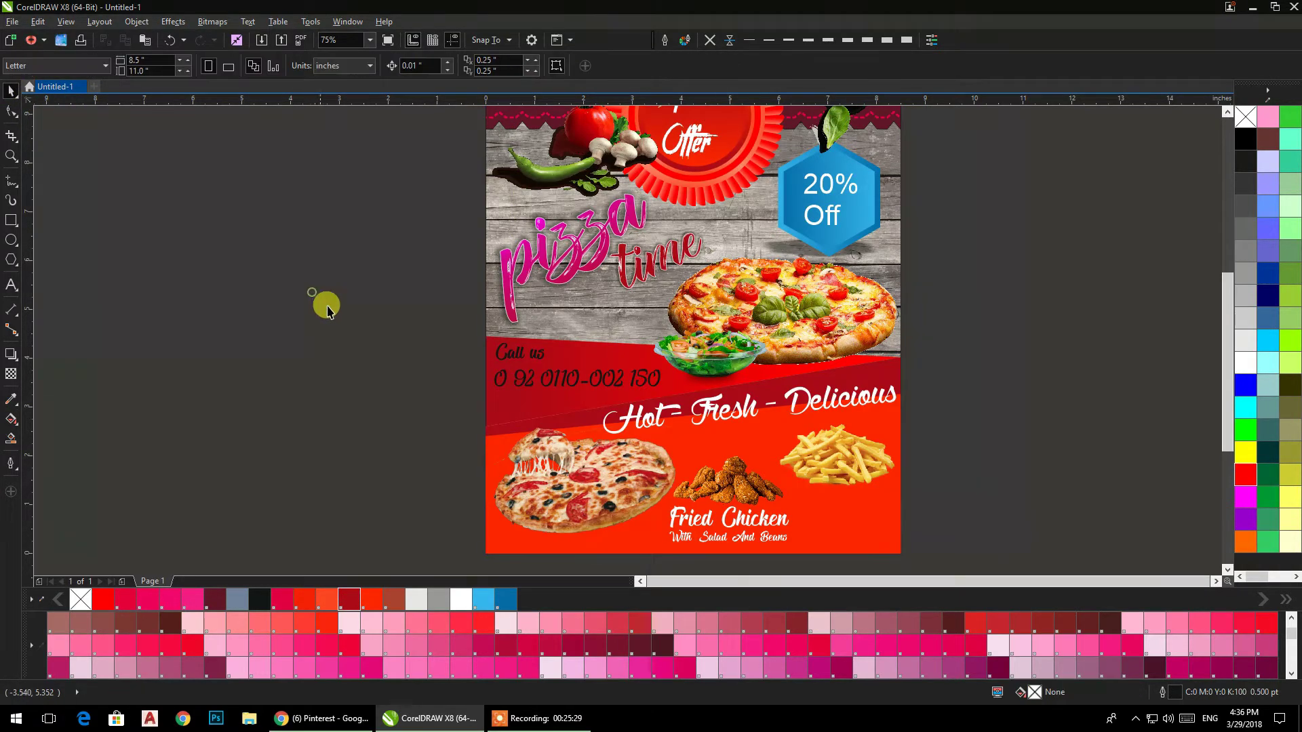
# Step: Lower the "Call us" text slightly and rotate it by about 9.1 degrees to follow the band's slant
pyautogui.scroll(2, 766, 372)
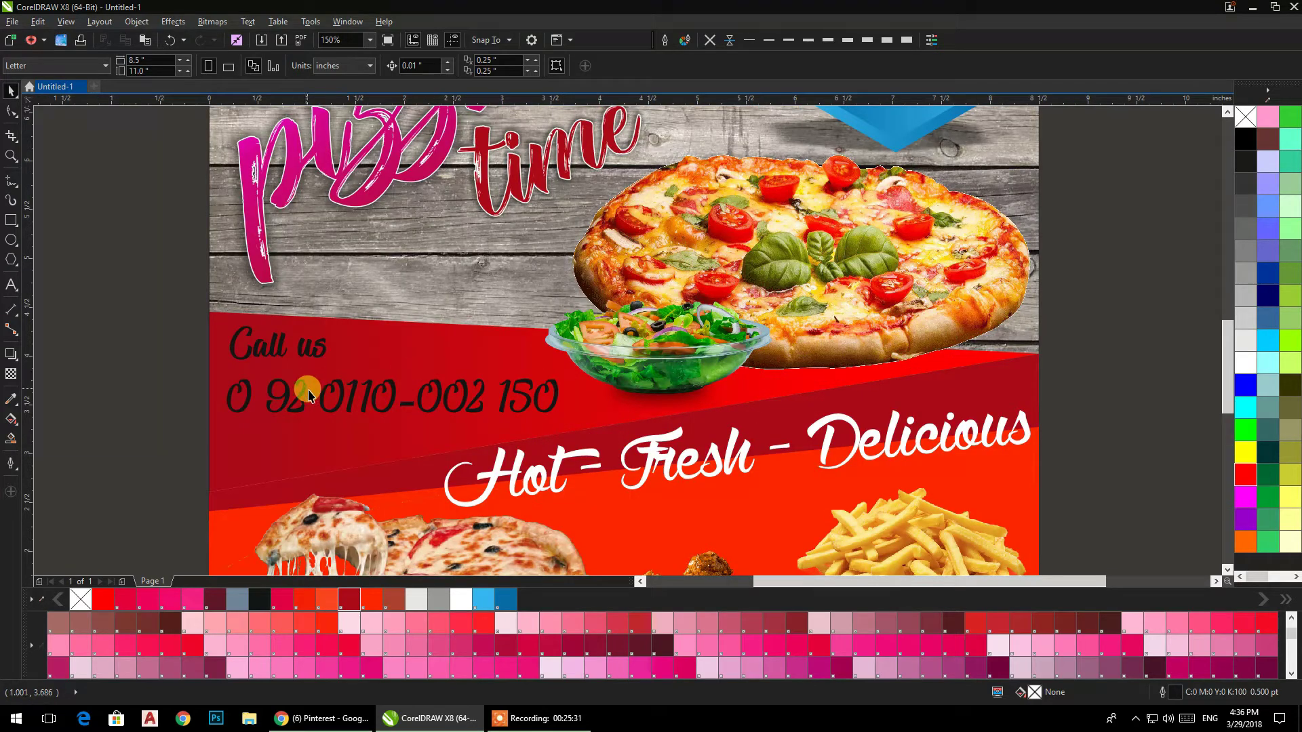
pyautogui.moveTo(295, 414); pyautogui.dragTo(295, 427)
pyautogui.click(293, 426)
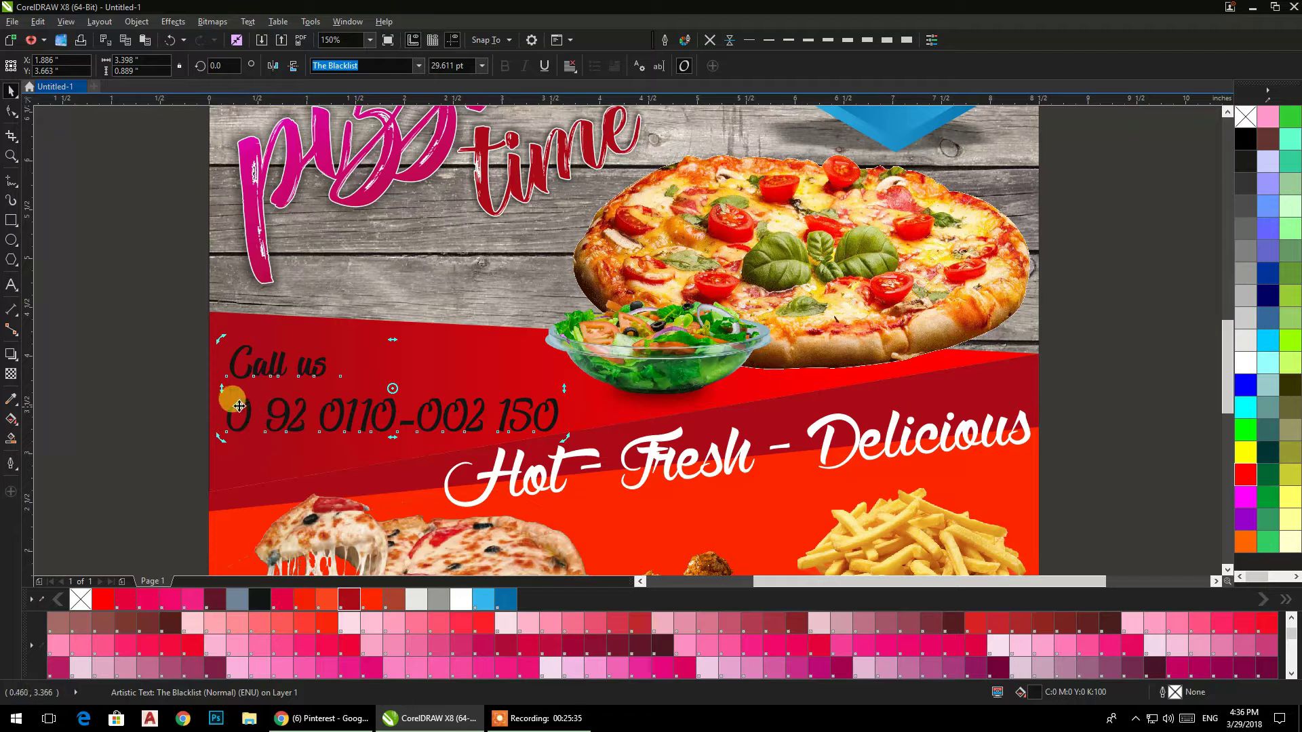
pyautogui.moveTo(220, 391); pyautogui.dragTo(218, 430)
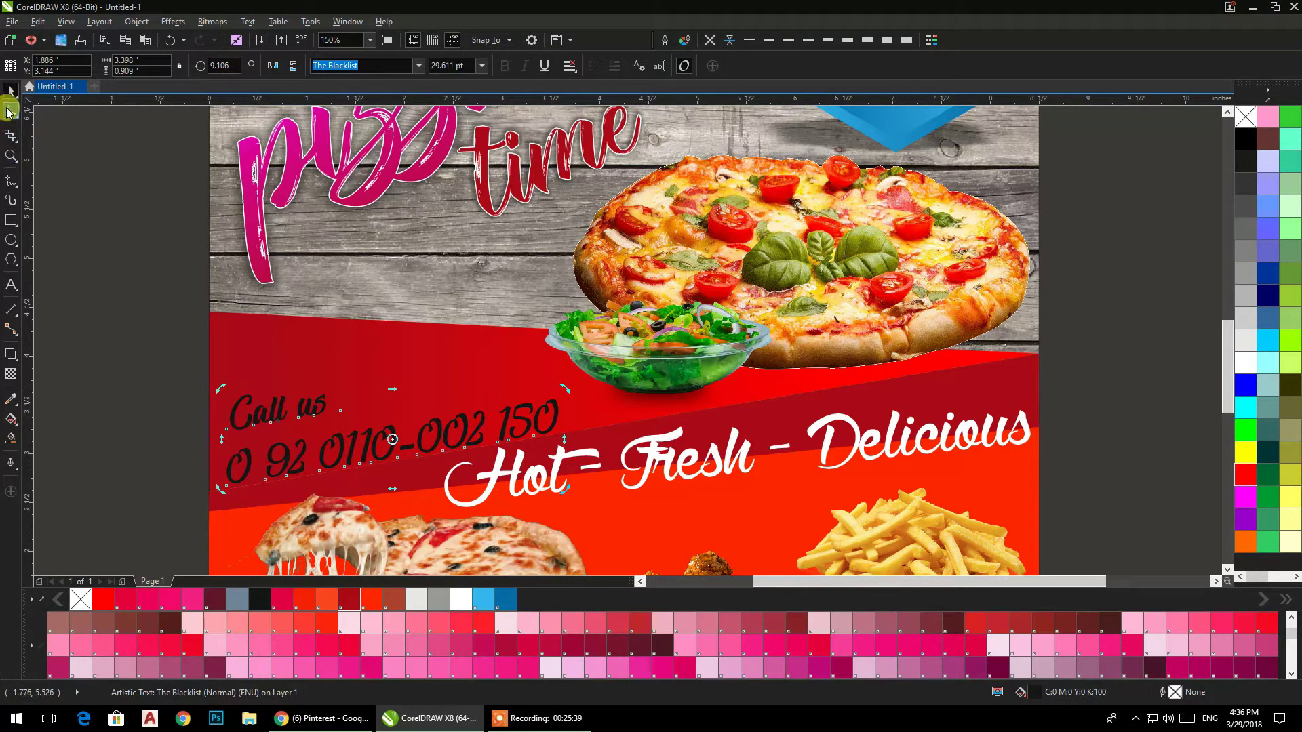
# Step: Move the slanted "Call us" text up onto the gradient triangle and fill it with yellow
pyautogui.moveTo(468, 433); pyautogui.dragTo(475, 408)
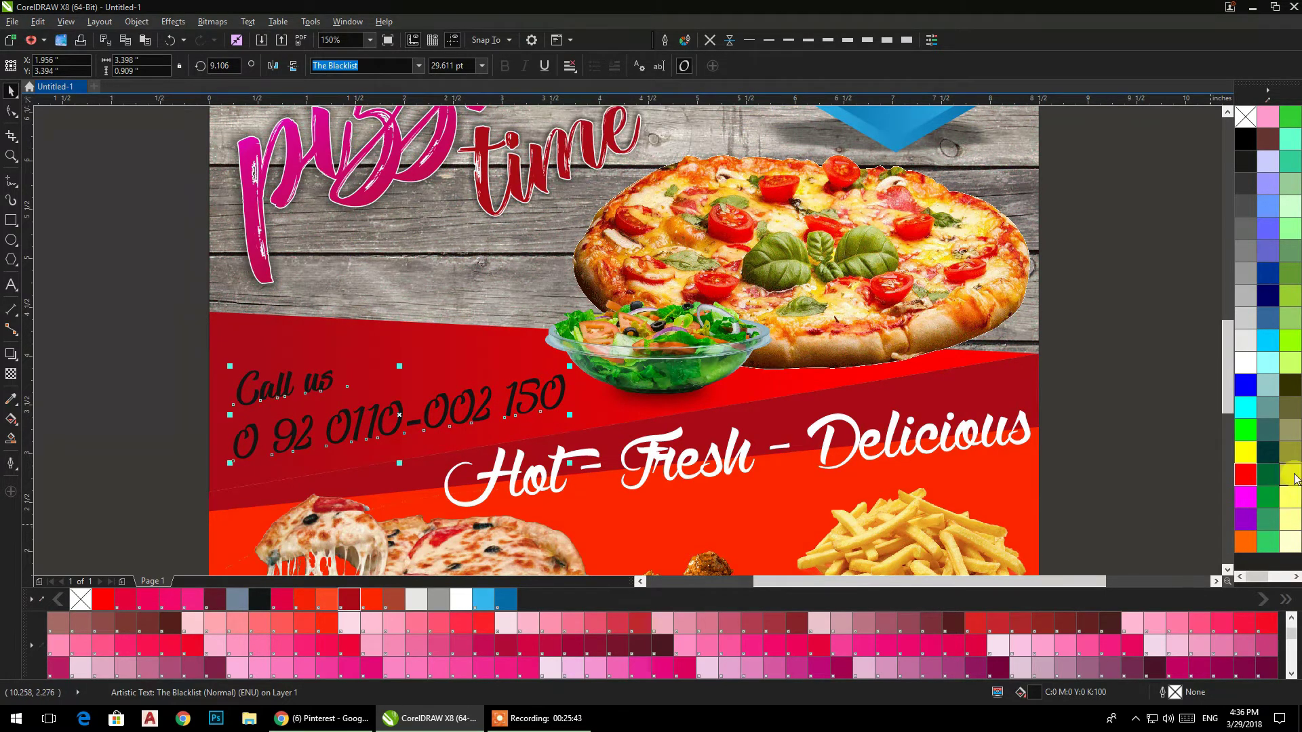
pyautogui.click(1248, 453)
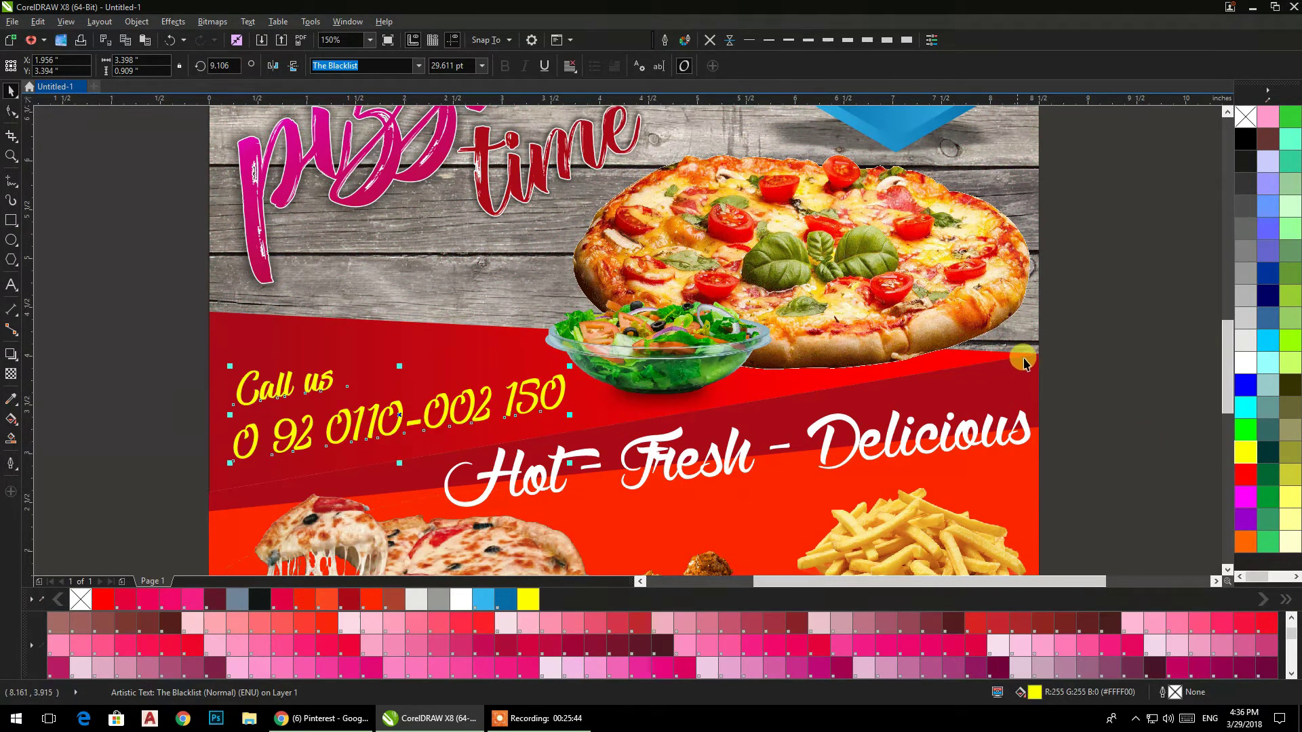
pyautogui.click(1058, 354)
# Step: Examine the whole flyer, from the special-offer badge down to the red footer
pyautogui.scroll(-1, 1022, 348)
pyautogui.moveTo(1022, 348); pyautogui.dragTo(636, 361)
pyautogui.scroll(-1, 787, 364)
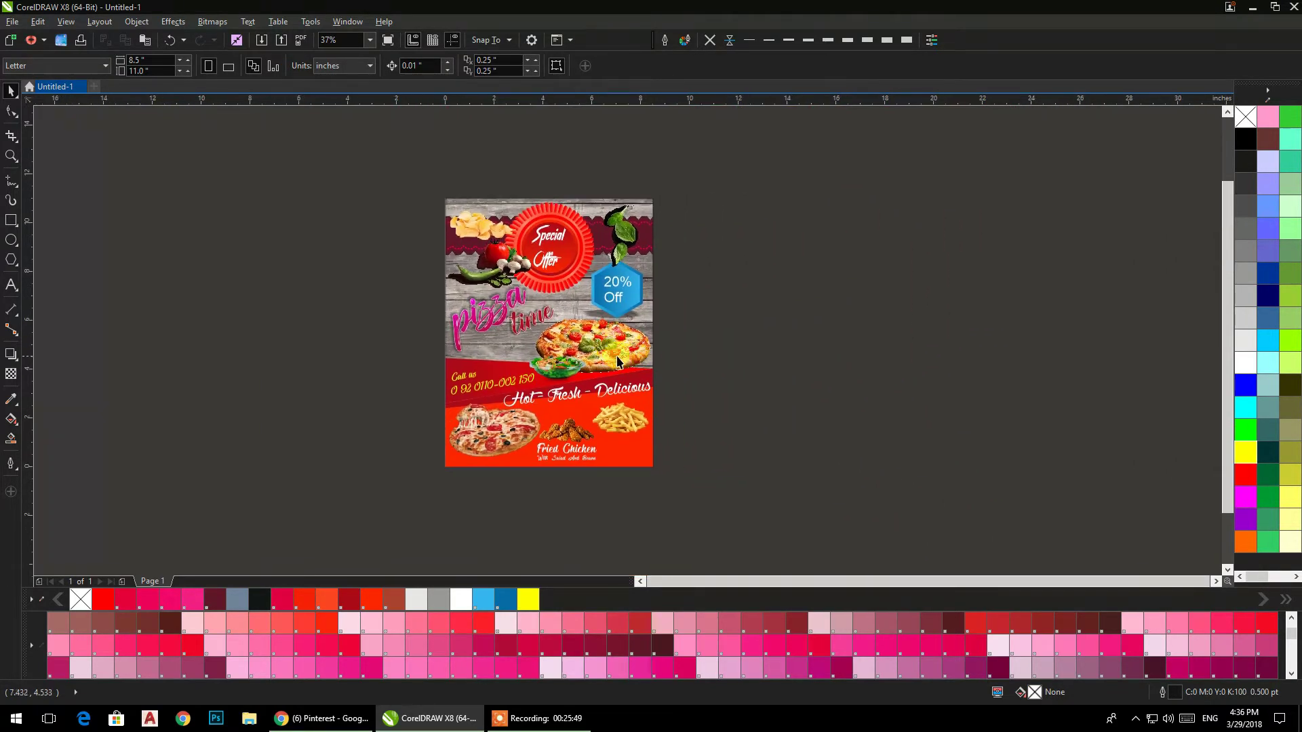
pyautogui.scroll(1, 564, 195)
pyautogui.moveTo(556, 221); pyautogui.dragTo(560, 150)
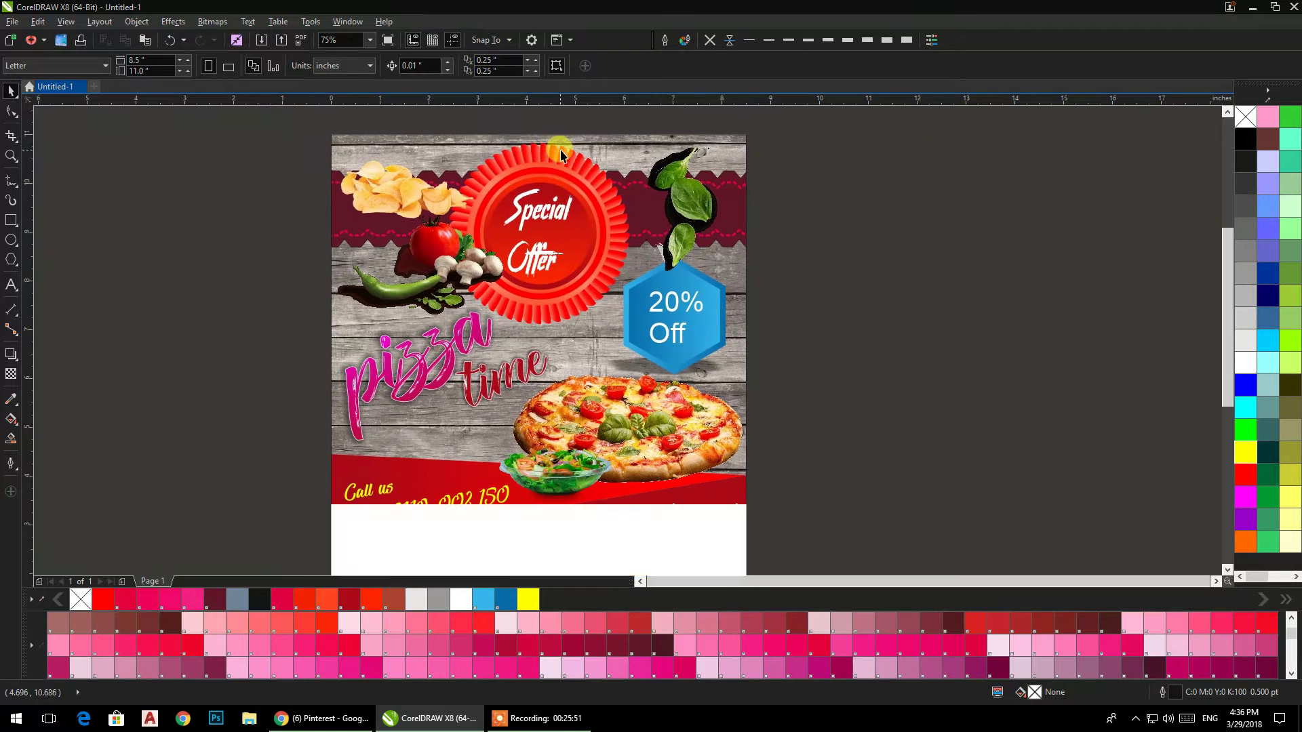
pyautogui.moveTo(593, 264)
pyautogui.mouseDown()
pyautogui.moveTo(617, 222)
pyautogui.moveTo(584, 286)
pyautogui.mouseUp()
pyautogui.scroll(-1, 617, 222)
pyautogui.moveTo(583, 536); pyautogui.dragTo(567, 499)
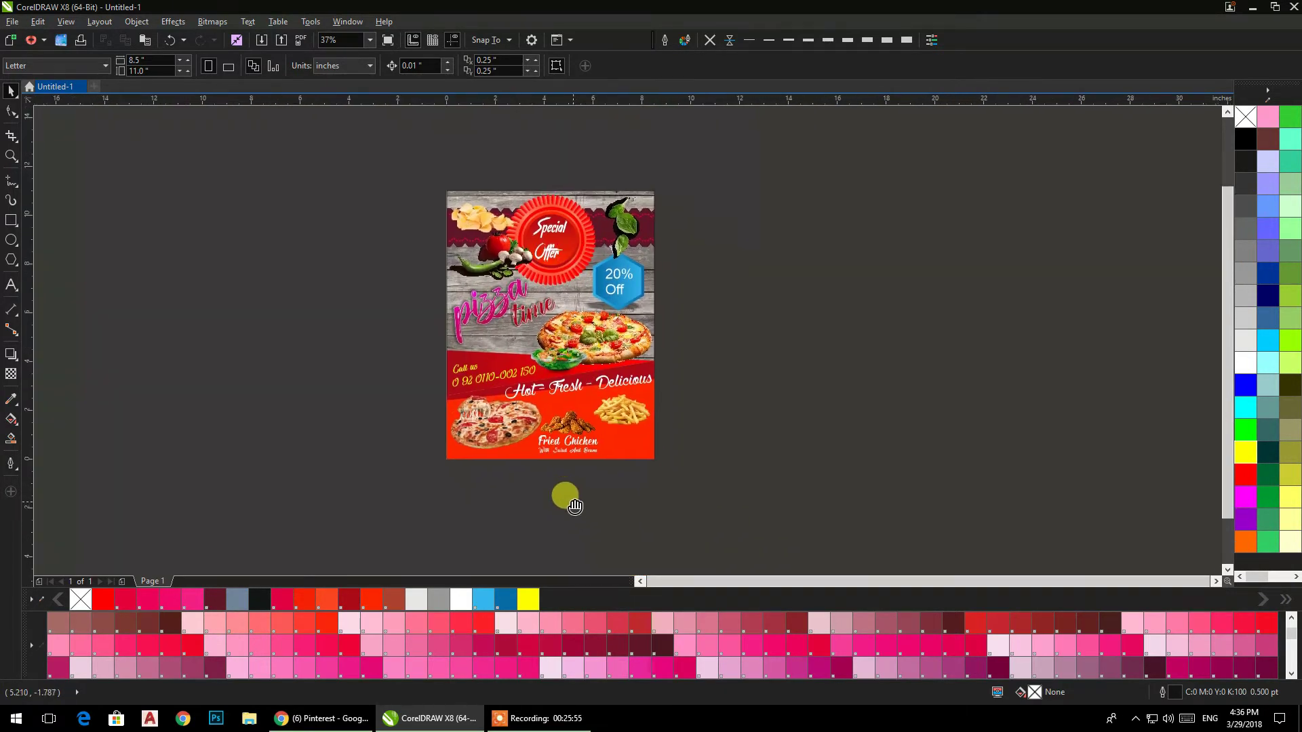
# Step: Draw a thin rectangle about 9.15 in wide across the lower footer and duplicate it into three stacked strips of decreasing height
pyautogui.scroll(2, 567, 499)
pyautogui.click(10, 221)
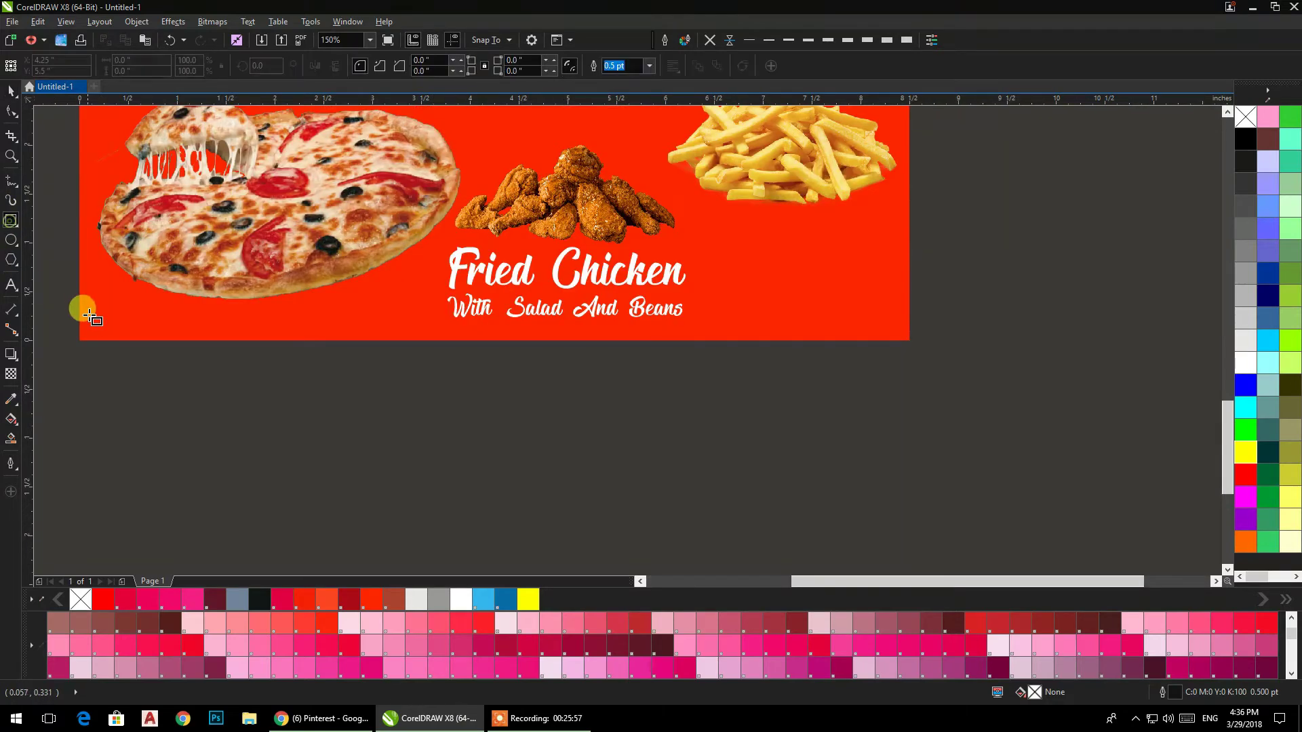
pyautogui.moveTo(72, 322); pyautogui.dragTo(966, 326)
pyautogui.click(12, 94)
pyautogui.scroll(1, 484, 331)
pyautogui.moveTo(522, 314); pyautogui.dragTo(820, 351)
pyautogui.rightClick(797, 331)
pyautogui.rightClick(799, 346)
pyautogui.scroll(-1, 641, 392)
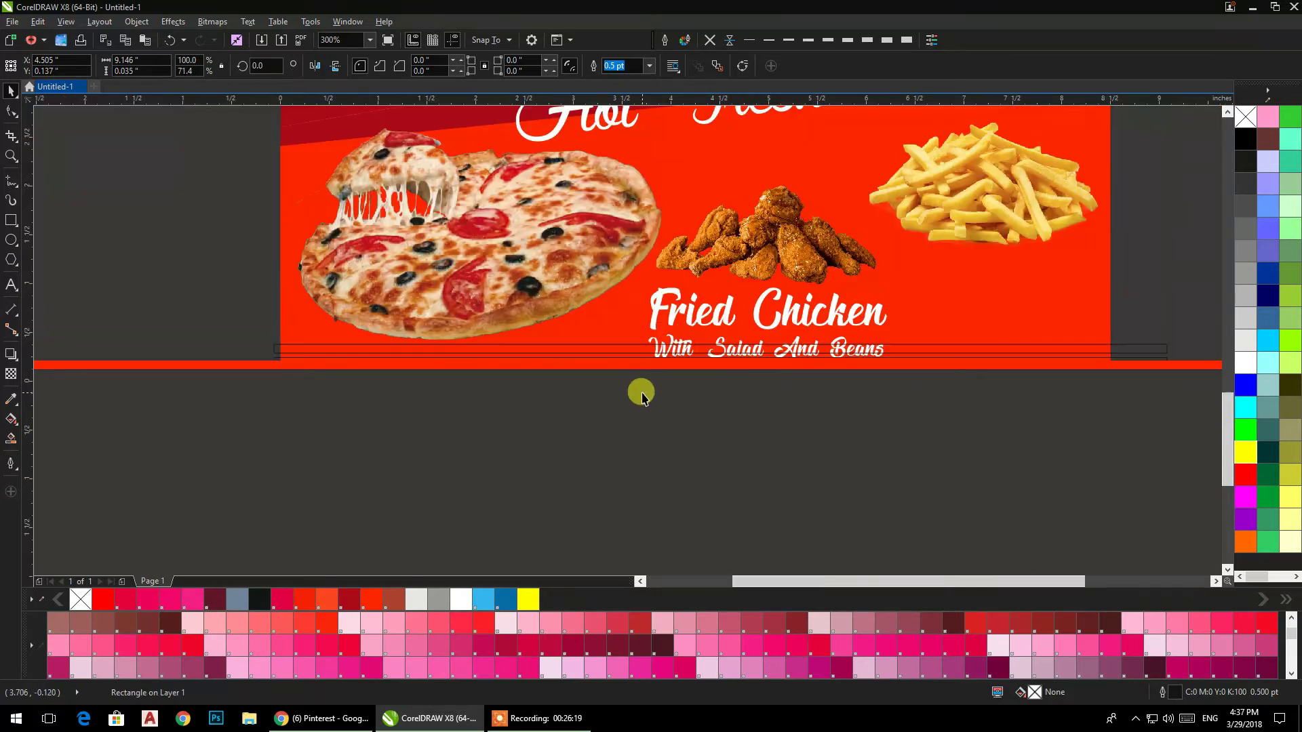
pyautogui.scroll(2, 281, 364)
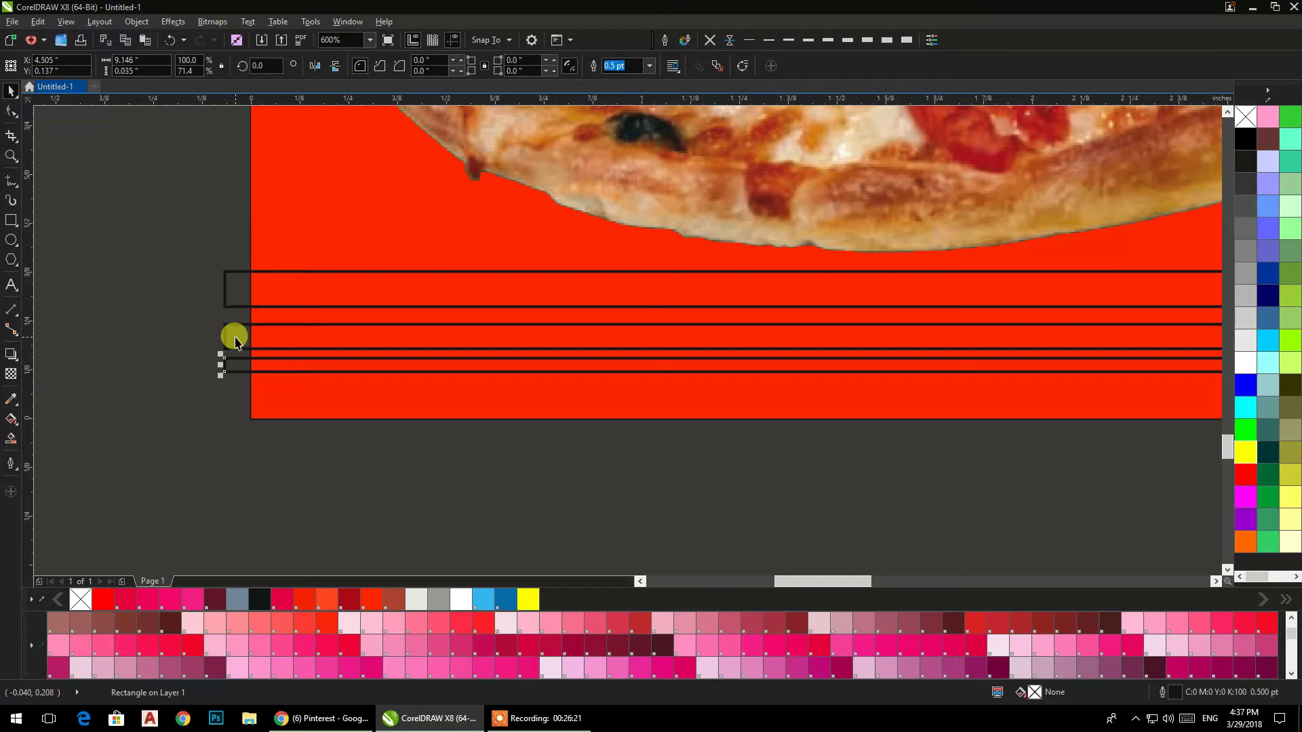
# Step: Remove the outlines from all three footer strips and fill them with the crimson PANTONE 26-3-2 C
pyautogui.keyDown('shift'); pyautogui.click(236, 343); pyautogui.keyUp('shift')
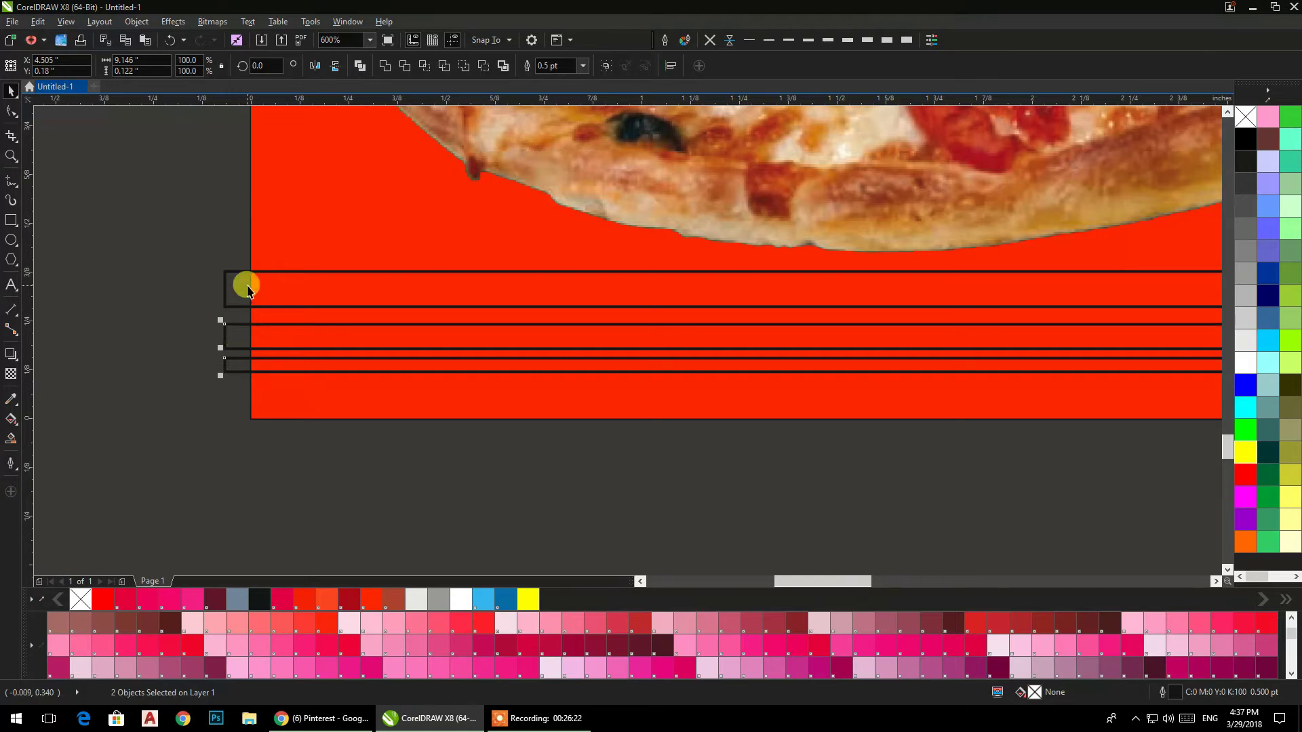
pyautogui.click(708, 42)
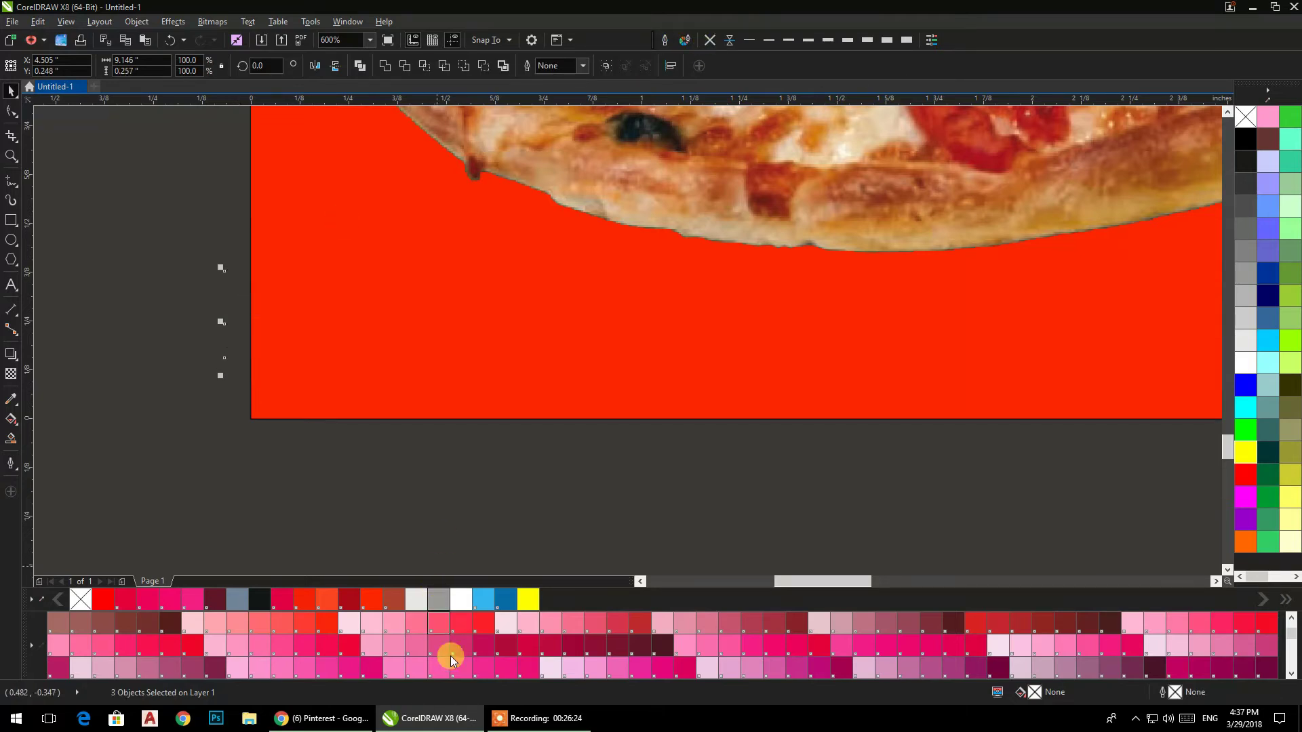
pyautogui.click(543, 644)
# Step: Fill the uppermost, thickest footer strip with dark navy blue
pyautogui.scroll(-1, 563, 528)
pyautogui.moveTo(564, 525); pyautogui.dragTo(230, 497)
pyautogui.click(603, 499)
pyautogui.click(605, 377)
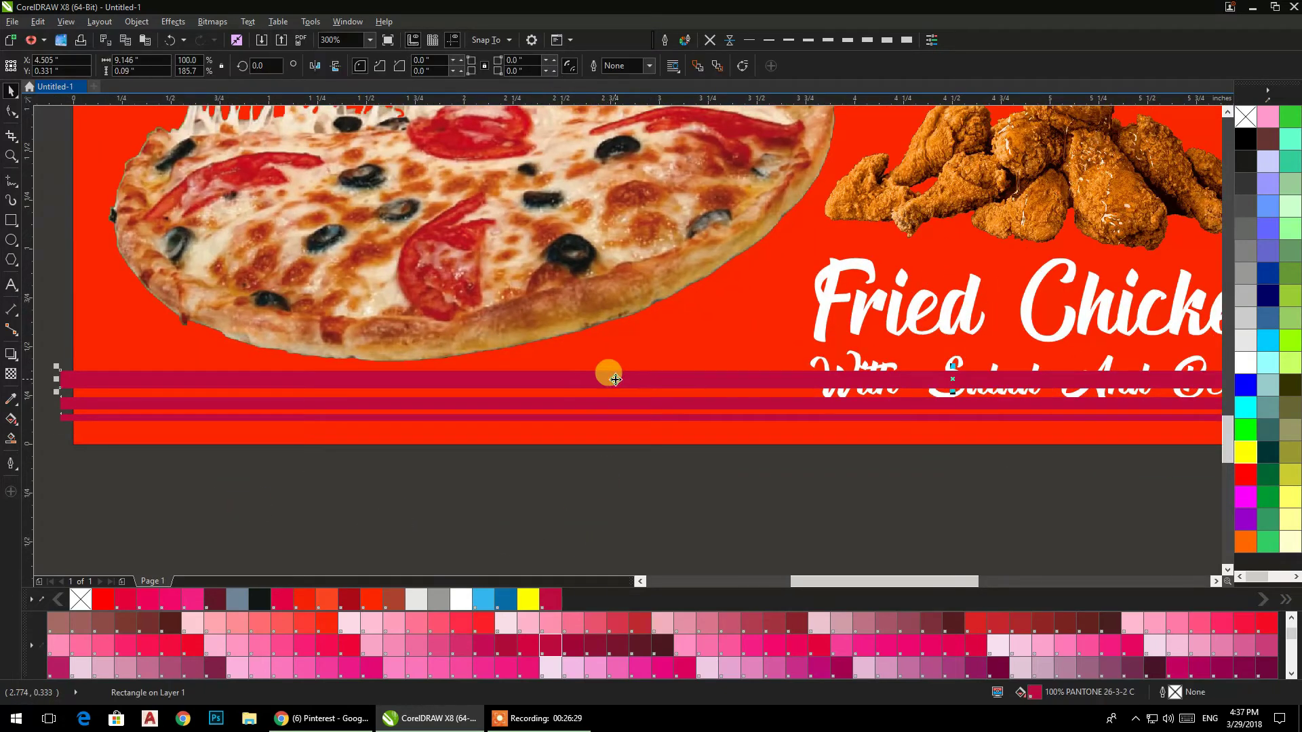
pyautogui.click(1246, 385)
pyautogui.click(793, 404)
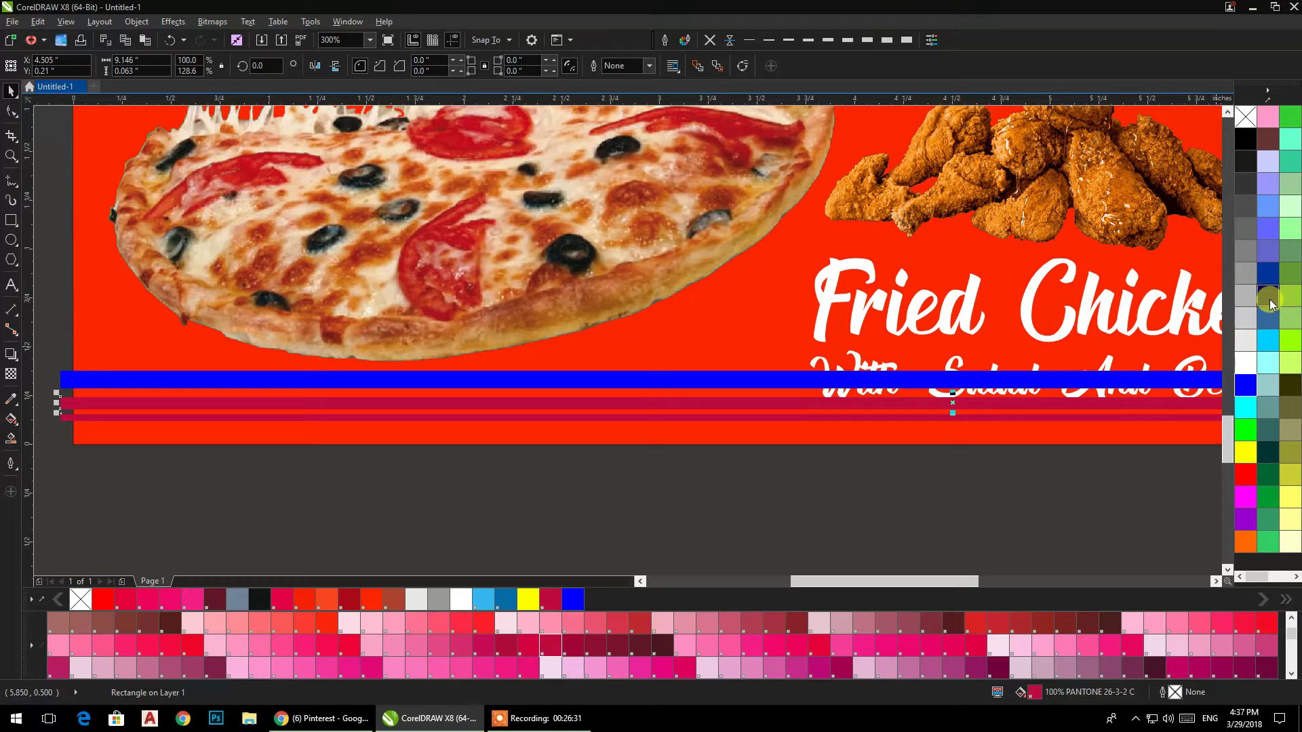
pyautogui.click(893, 377)
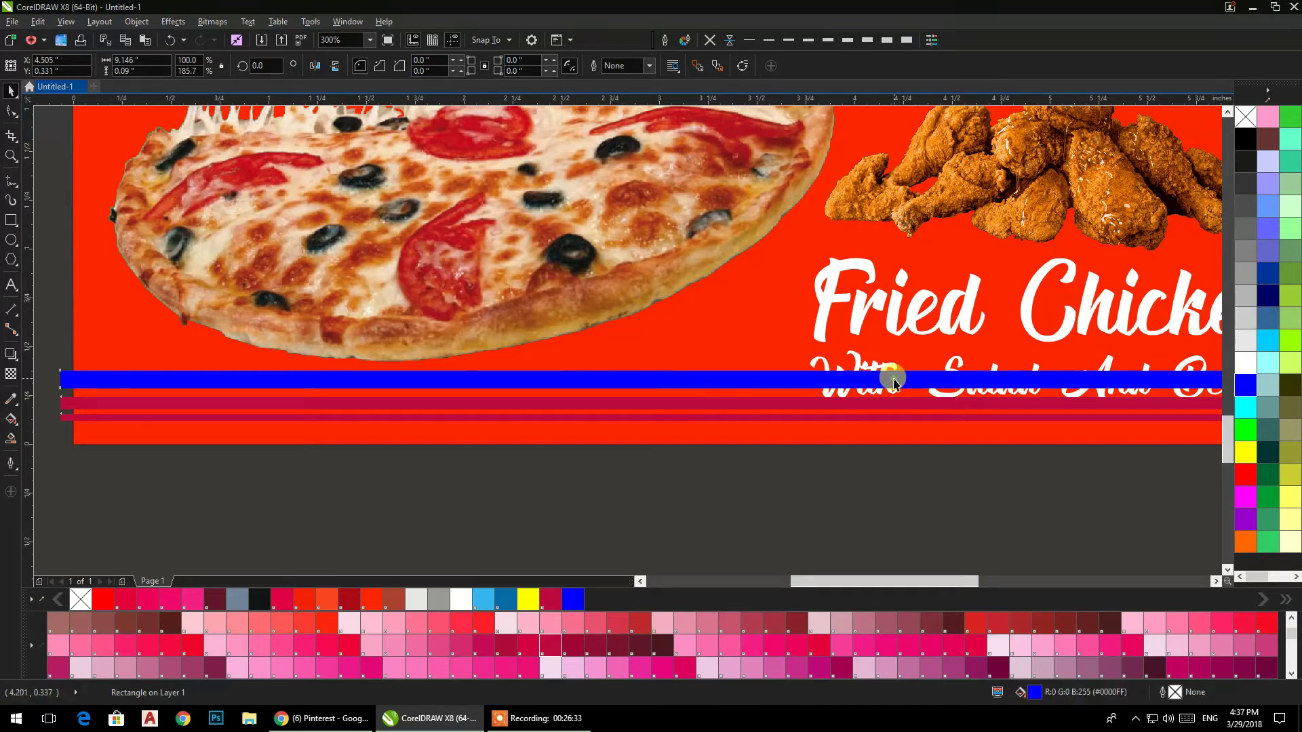
pyautogui.click(1268, 295)
# Step: Fill the middle strip with pure blue and the lowest strip with cyan
pyautogui.click(742, 404)
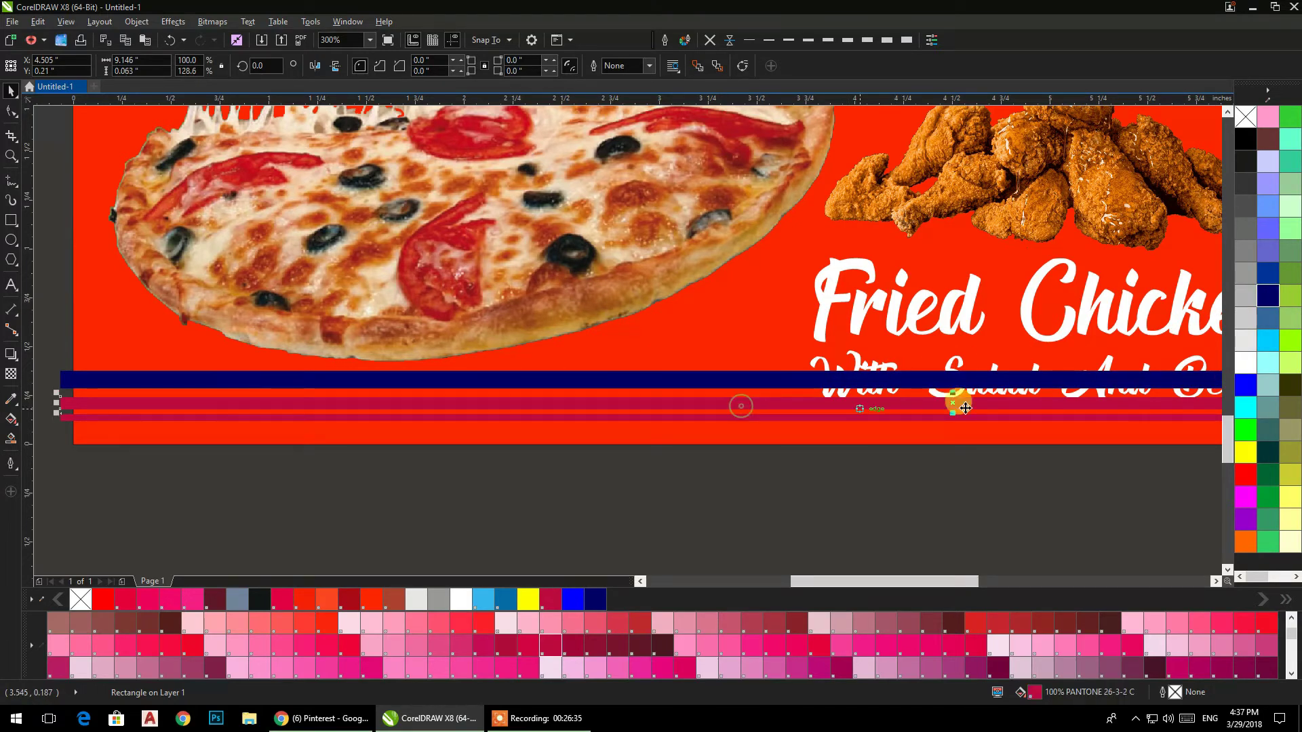
pyautogui.click(1246, 385)
pyautogui.click(790, 418)
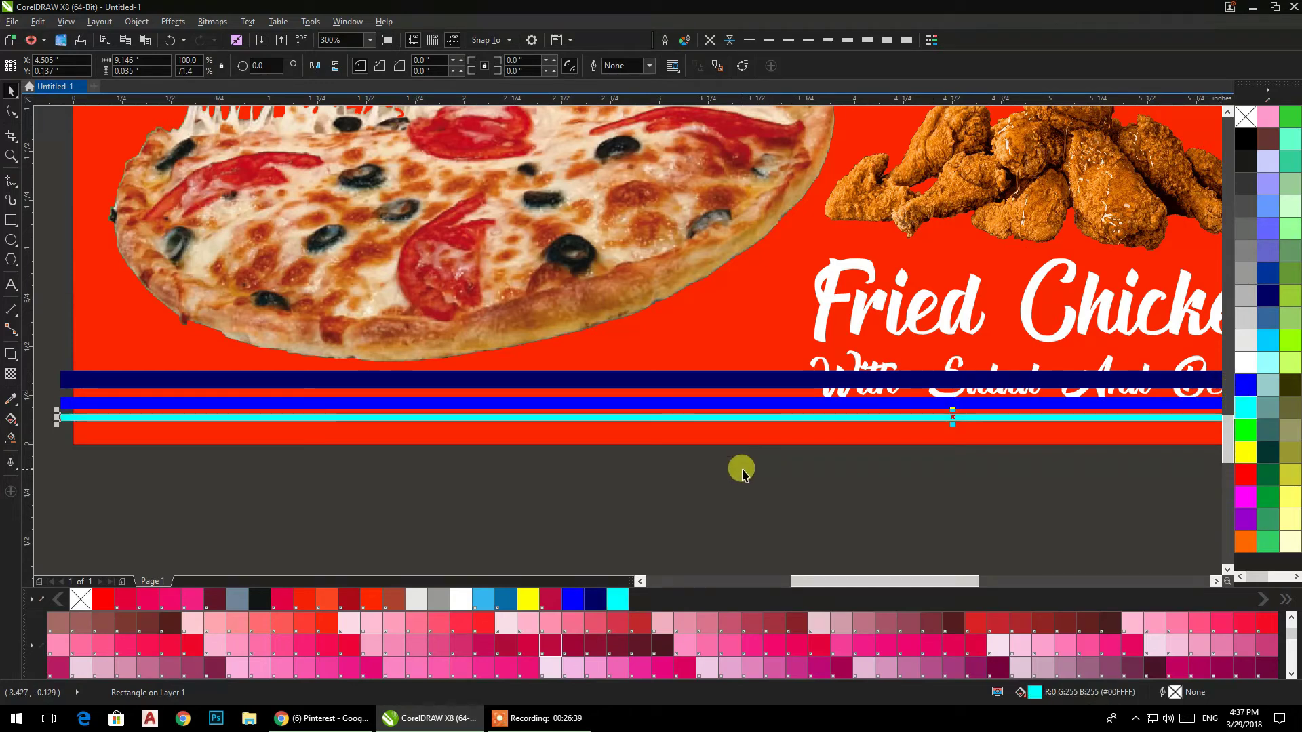
# Step: Group the three coloured strips and PowerClip the group inside the red footer shape
pyautogui.keyDown('shift'); pyautogui.click(651, 405); pyautogui.keyUp('shift')
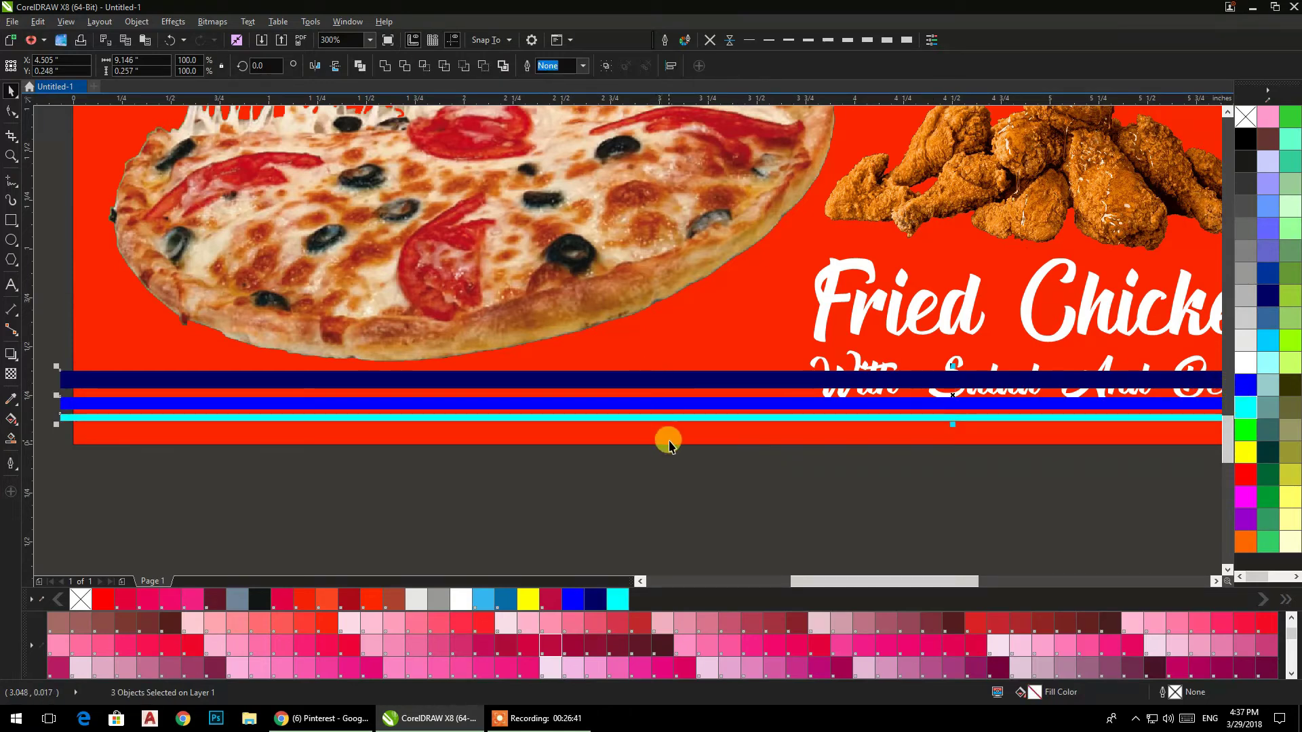
pyautogui.hotkey('ctrl', 'g')
pyautogui.scroll(-1, 686, 432)
pyautogui.moveTo(669, 444); pyautogui.dragTo(407, 447)
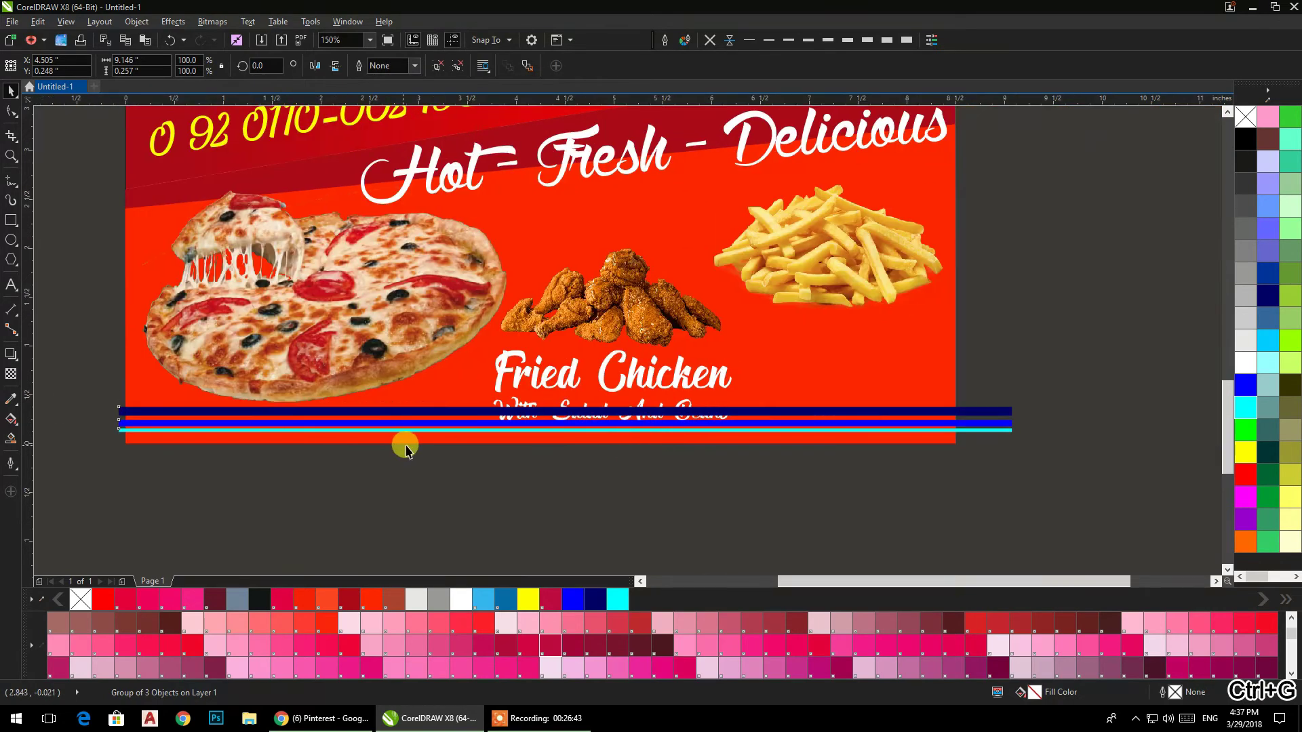
pyautogui.rightClick(843, 409)
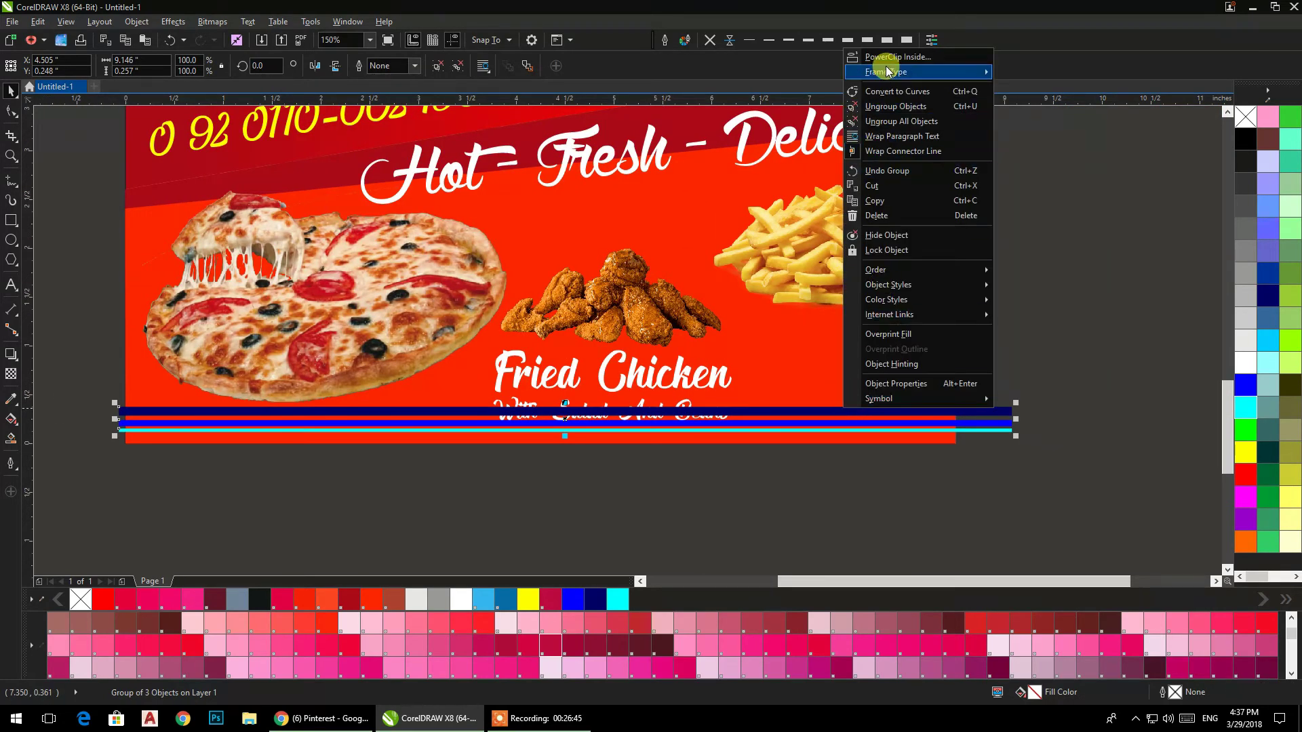
pyautogui.click(885, 56)
pyautogui.click(893, 358)
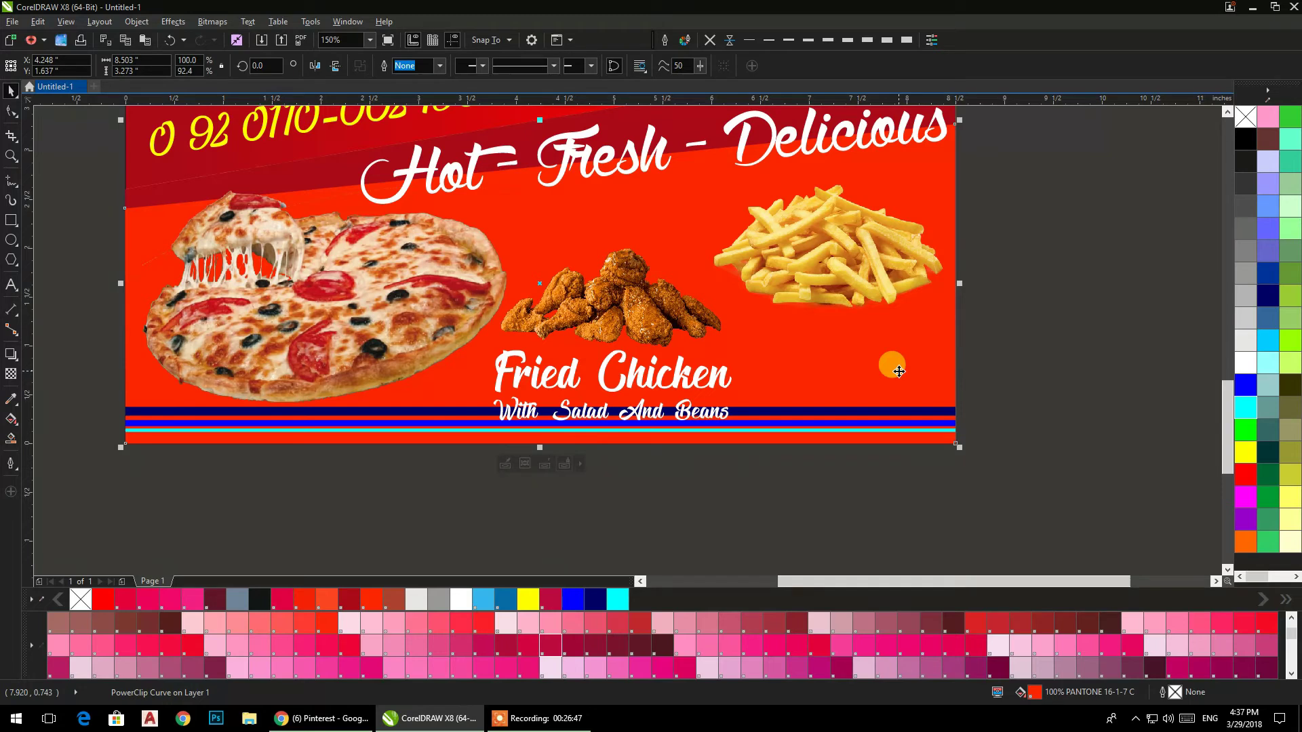
# Step: Nudge the grouped strips slightly within the footer's PowerClip contents and finish editing them
pyautogui.doubleClick(898, 371)
pyautogui.moveTo(902, 412); pyautogui.dragTo(890, 412)
pyautogui.keyDown('ctrl'); pyautogui.click(1077, 341); pyautogui.keyUp('ctrl')
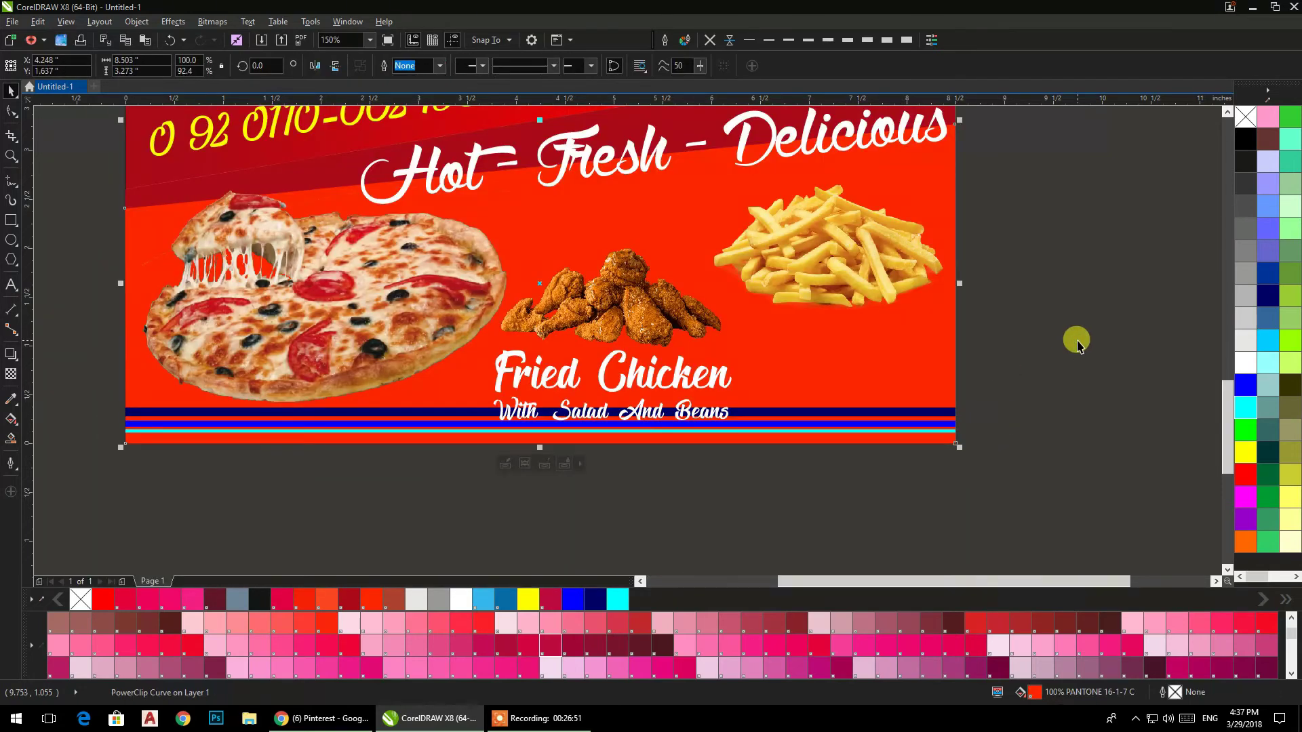
# Step: Move the chicken image up slightly, then shrink the "Fried Chicken" and "With Salad And Beans" text and raise it clear of the strips
pyautogui.click(1077, 341)
pyautogui.moveTo(657, 288)
pyautogui.mouseDown()
pyautogui.moveTo(669, 270)
pyautogui.moveTo(659, 278)
pyautogui.mouseUp()
pyautogui.click(697, 474)
pyautogui.click(685, 383)
pyautogui.moveTo(736, 424); pyautogui.dragTo(715, 418)
pyautogui.moveTo(641, 385); pyautogui.dragTo(643, 365)
pyautogui.click(728, 458)
# Step: Place a copy of the salad bowl below the french fries and scale it down to fit above the footer strips
pyautogui.scroll(-1, 807, 357)
pyautogui.moveTo(790, 348); pyautogui.dragTo(763, 453)
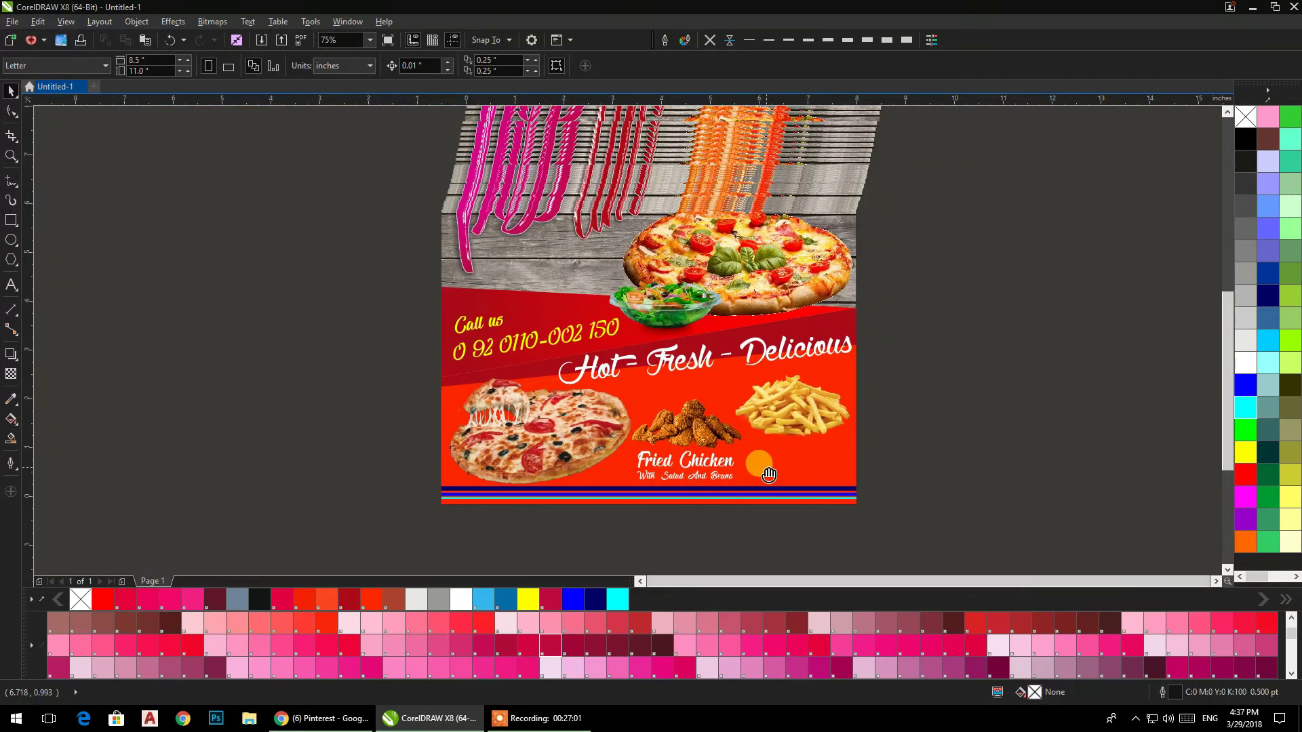
pyautogui.moveTo(786, 368); pyautogui.dragTo(749, 384)
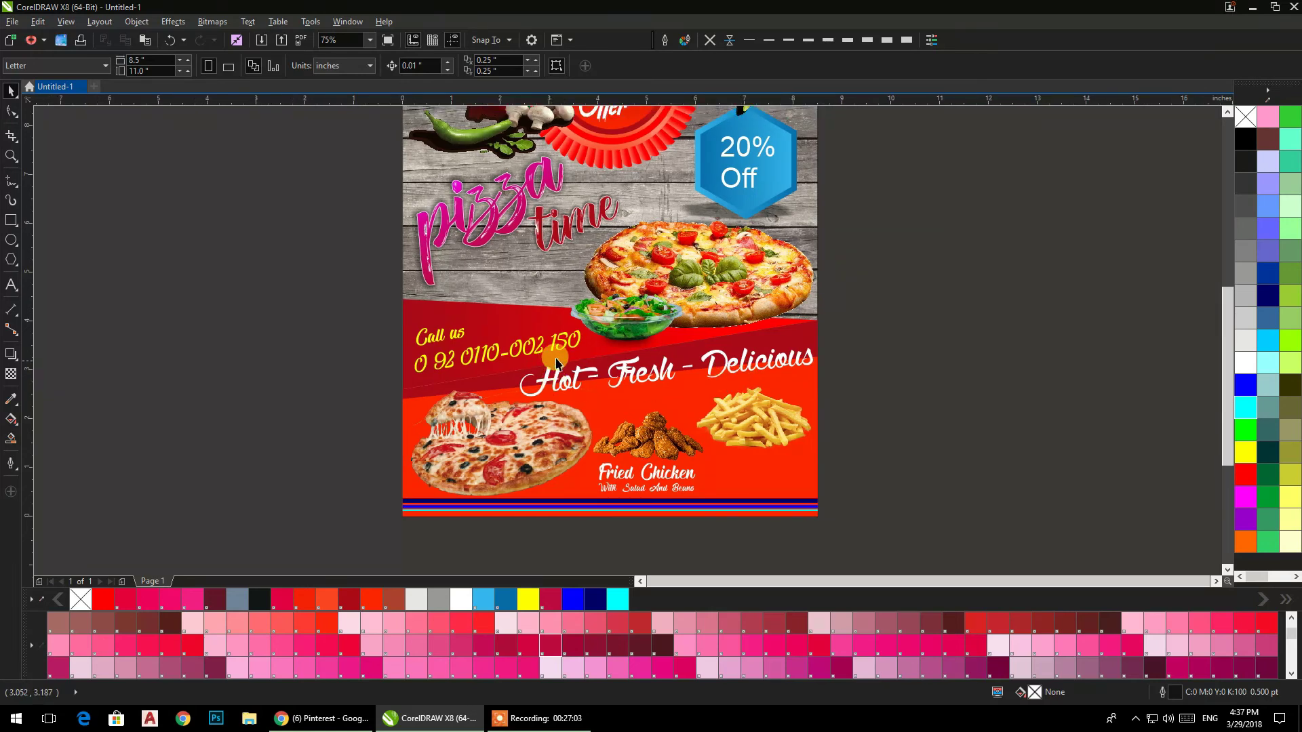
pyautogui.moveTo(645, 321); pyautogui.dragTo(771, 466)
pyautogui.scroll(1, 770, 396)
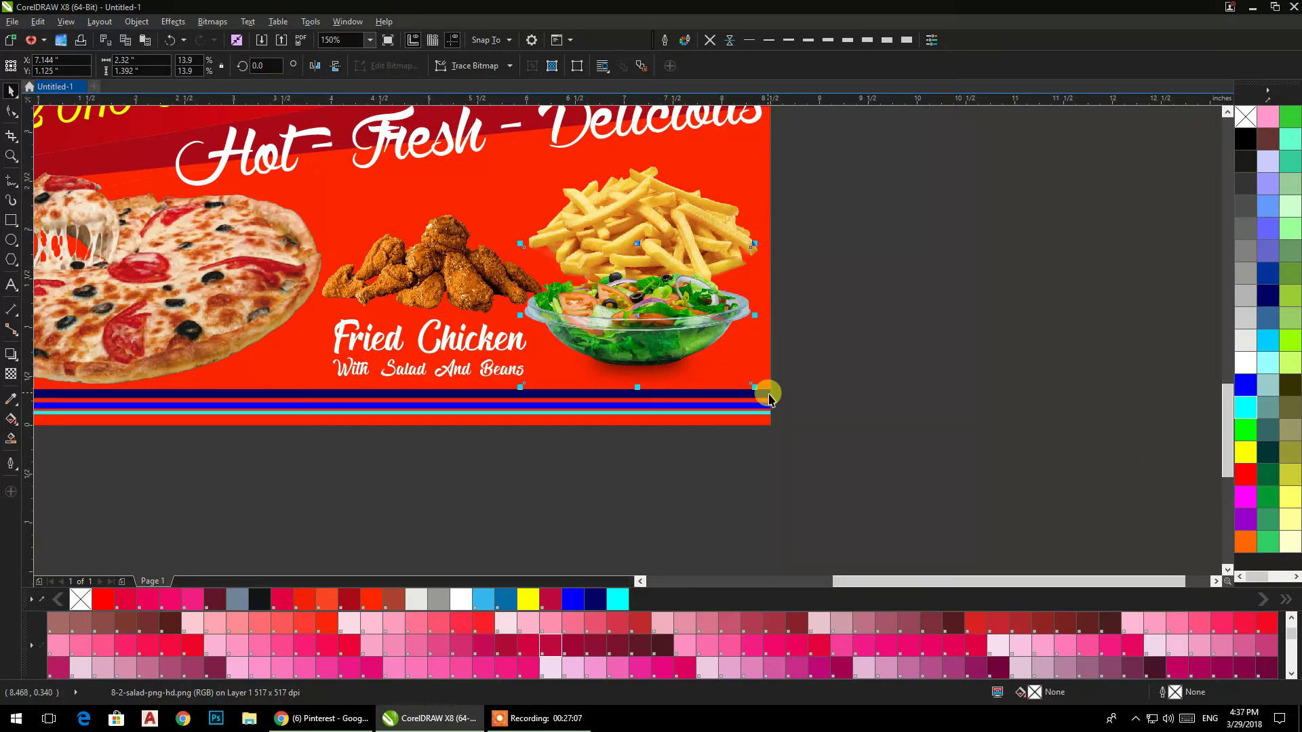
pyautogui.moveTo(756, 389); pyautogui.dragTo(718, 366)
pyautogui.moveTo(676, 325); pyautogui.dragTo(699, 353)
pyautogui.click(885, 305)
# Step: Examine the finished flyer as a whole, with the full page framed in view
pyautogui.scroll(-1, 895, 281)
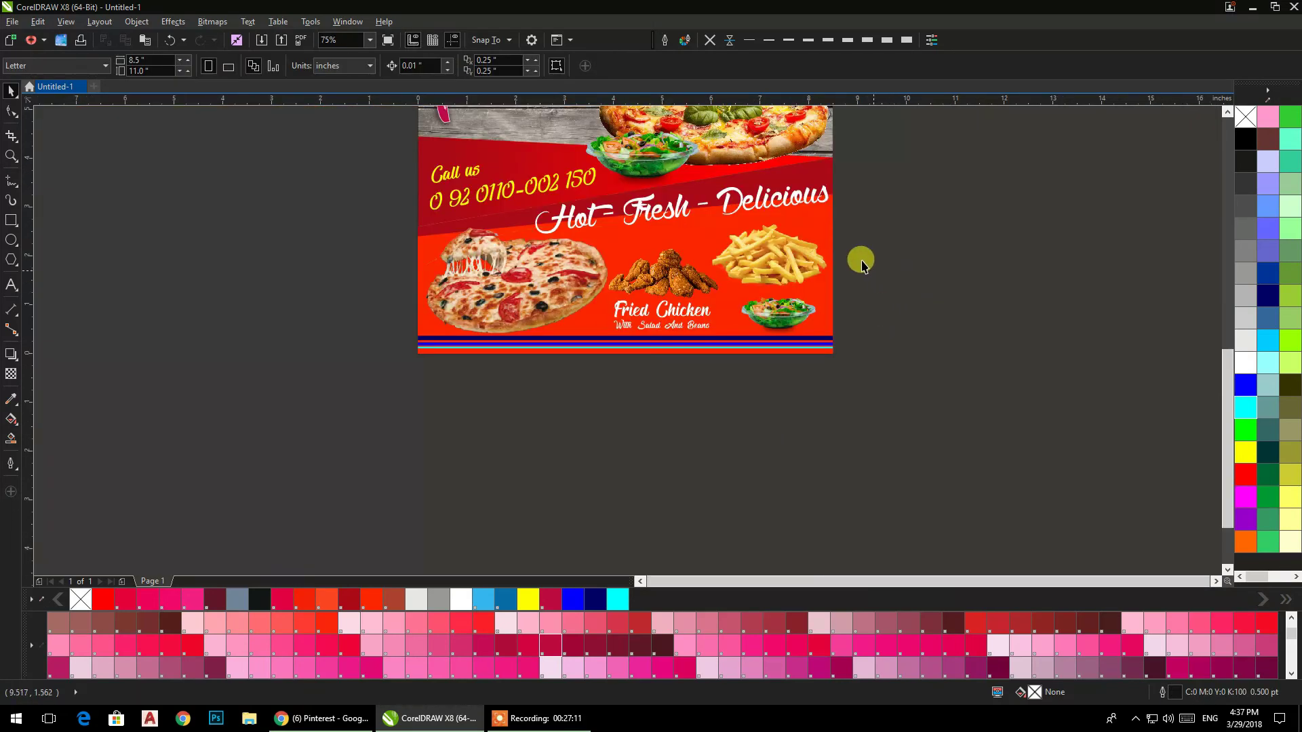
pyautogui.moveTo(797, 263); pyautogui.dragTo(769, 389)
pyautogui.scroll(-1, 755, 299)
pyautogui.moveTo(738, 296); pyautogui.dragTo(692, 390)
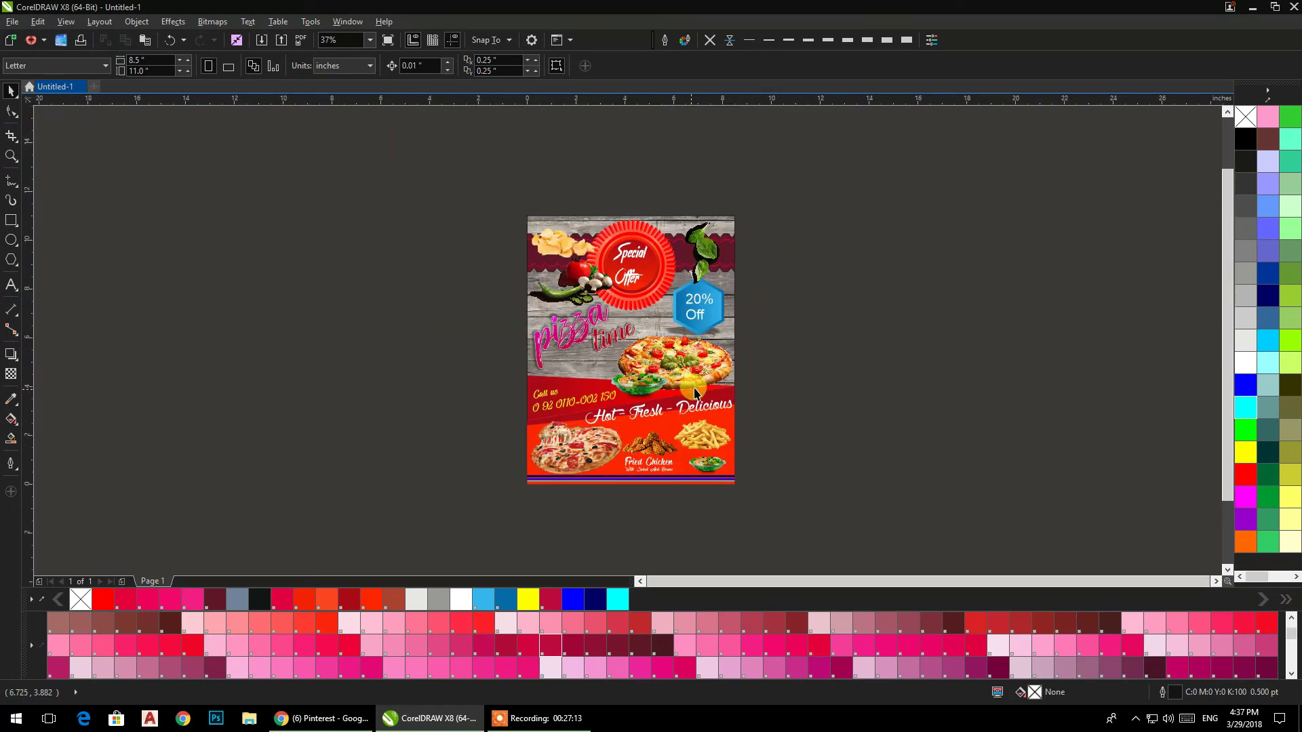
pyautogui.click(9, 159)
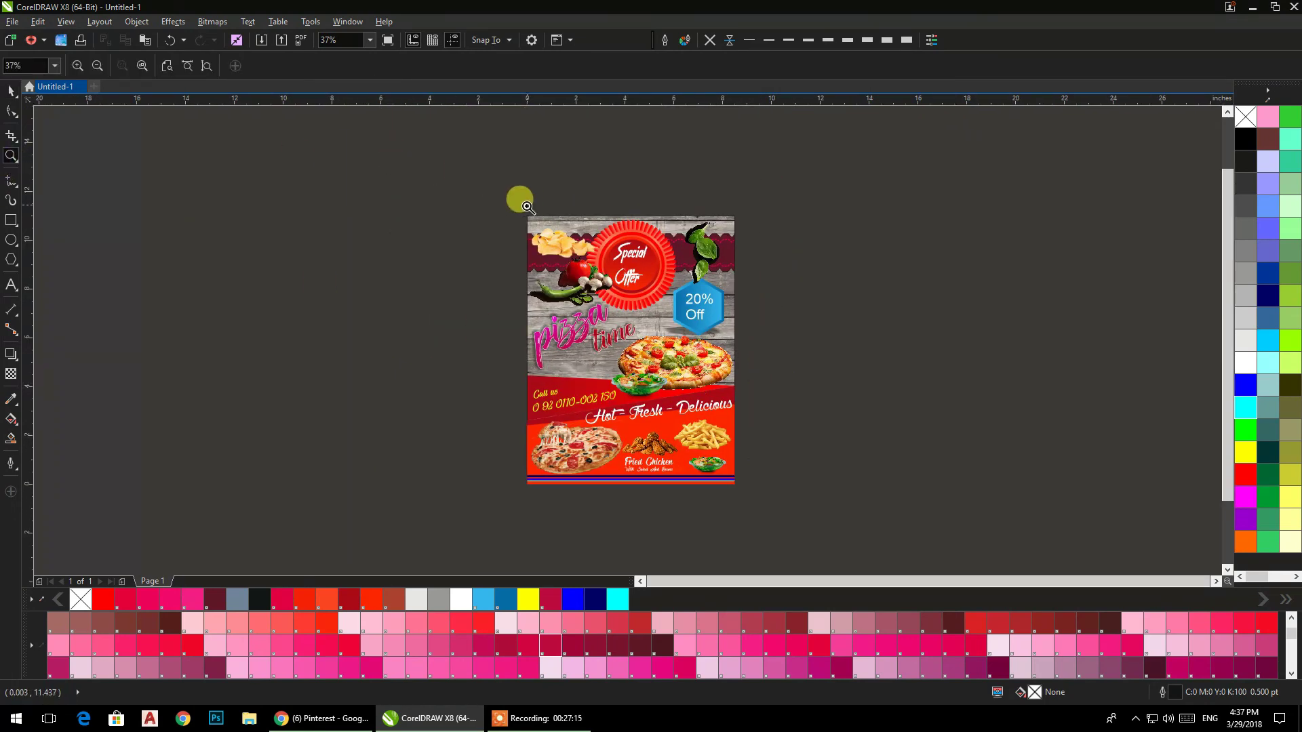
pyautogui.click(740, 482)
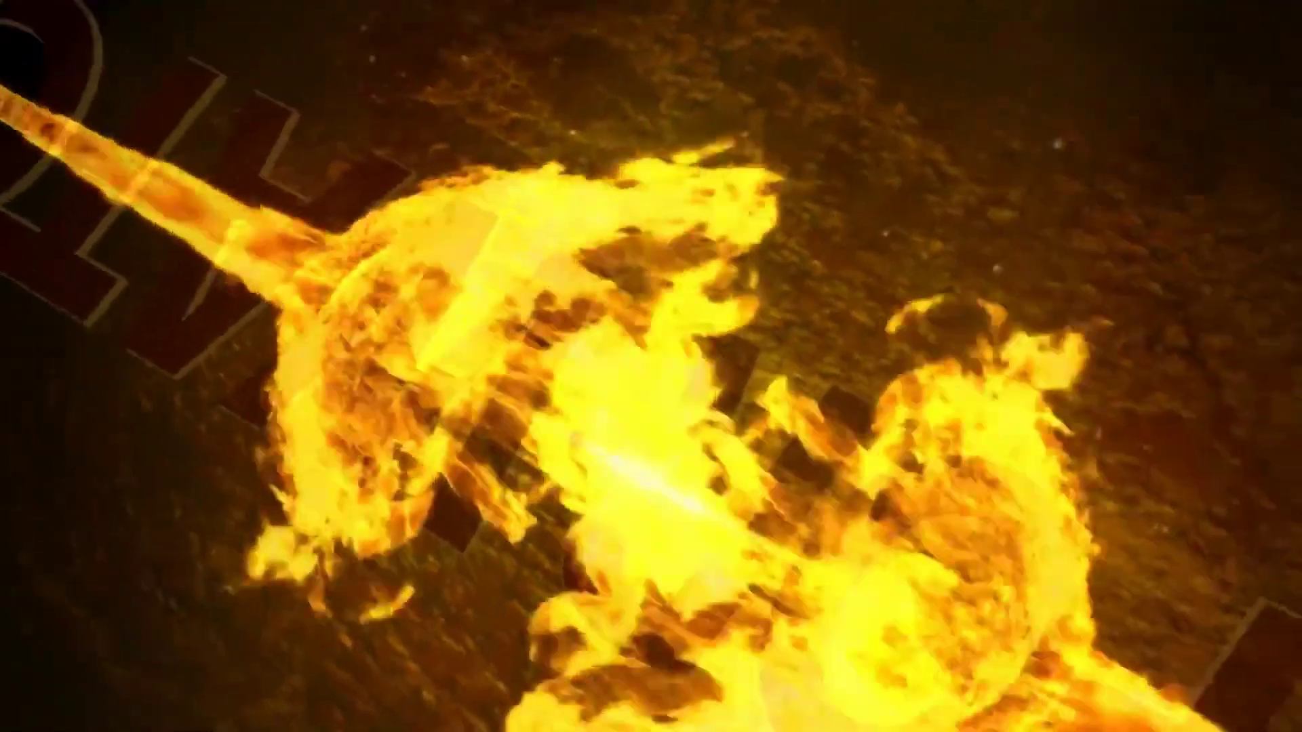